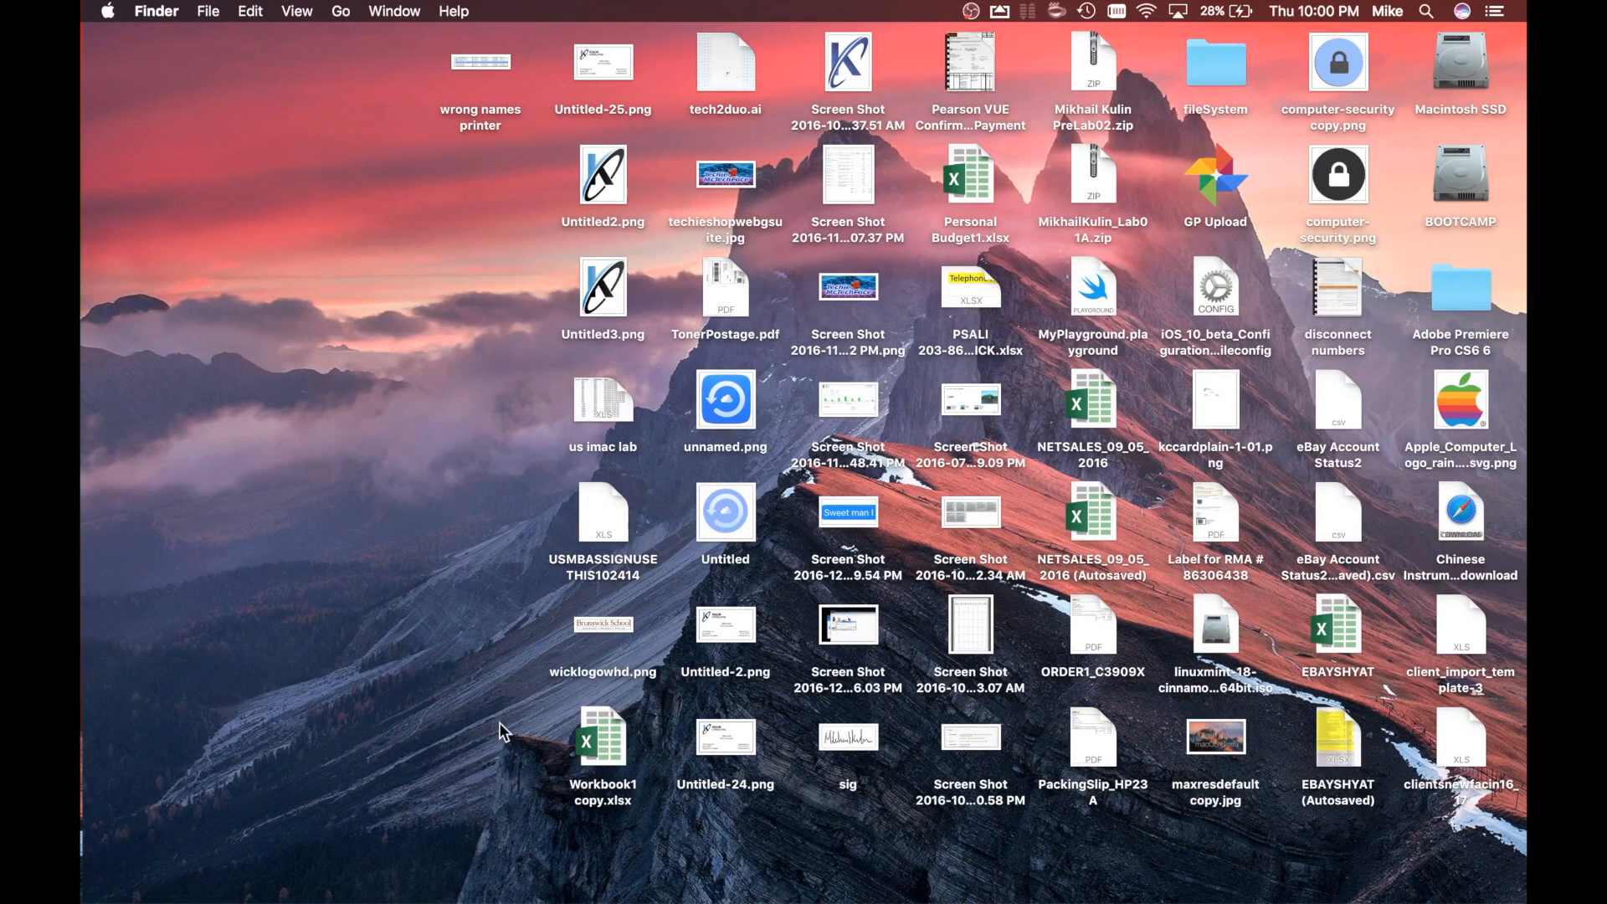
Step: Open the Dock settings in System Preferences and turn off Dock magnification
{"action": "mouse_move", "coordinate": [636, 900]}
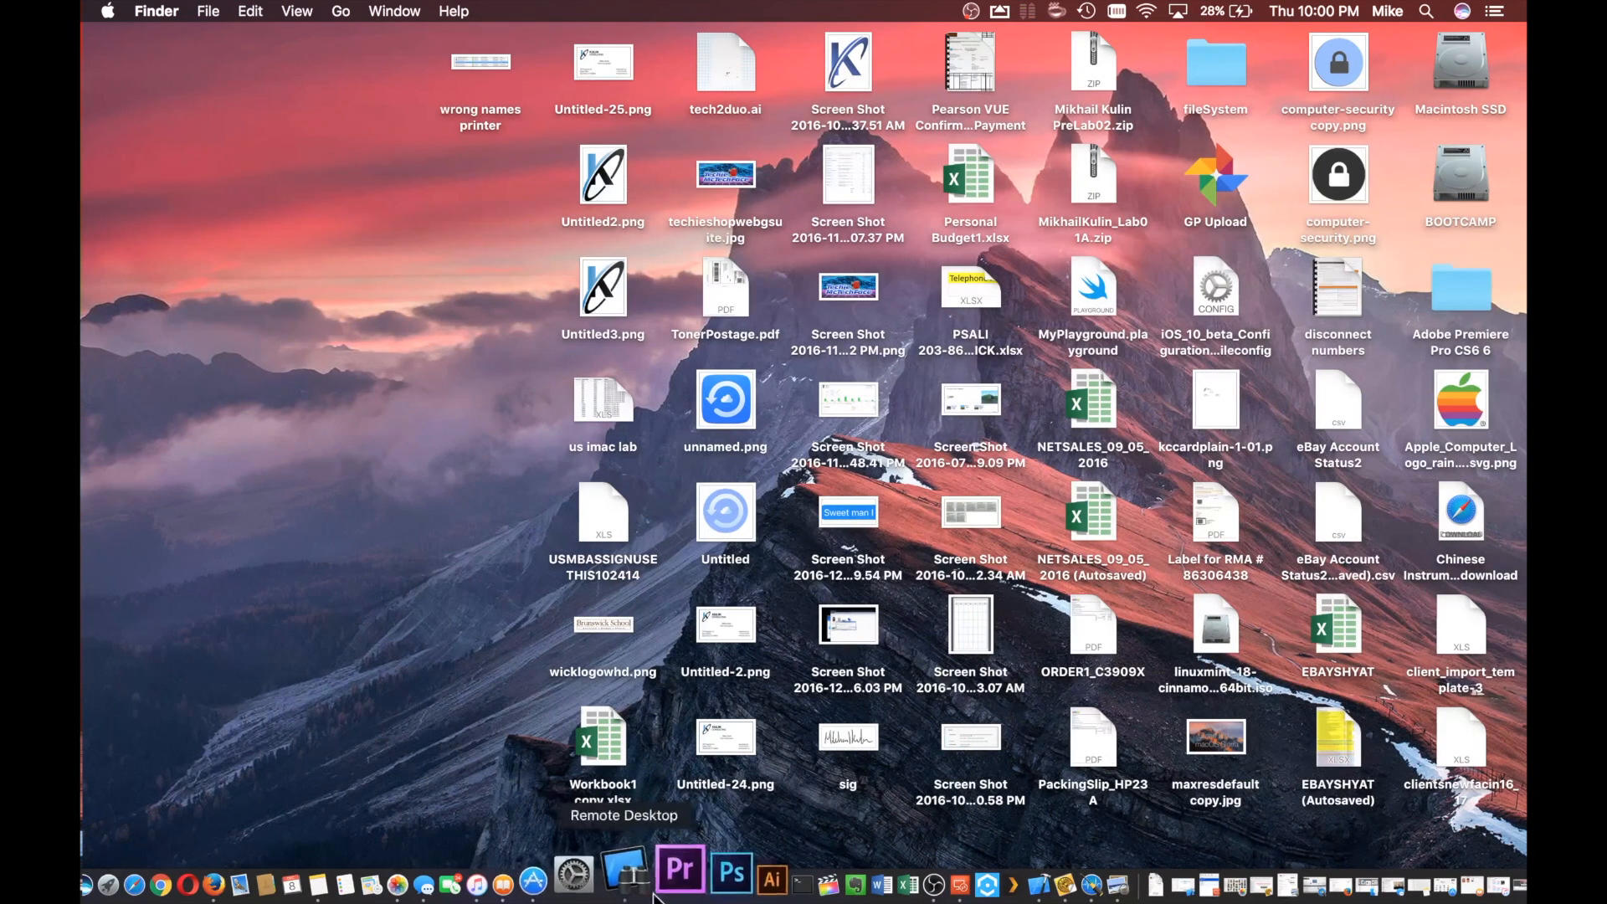
{"action": "left_click", "coordinate": [614, 880]}
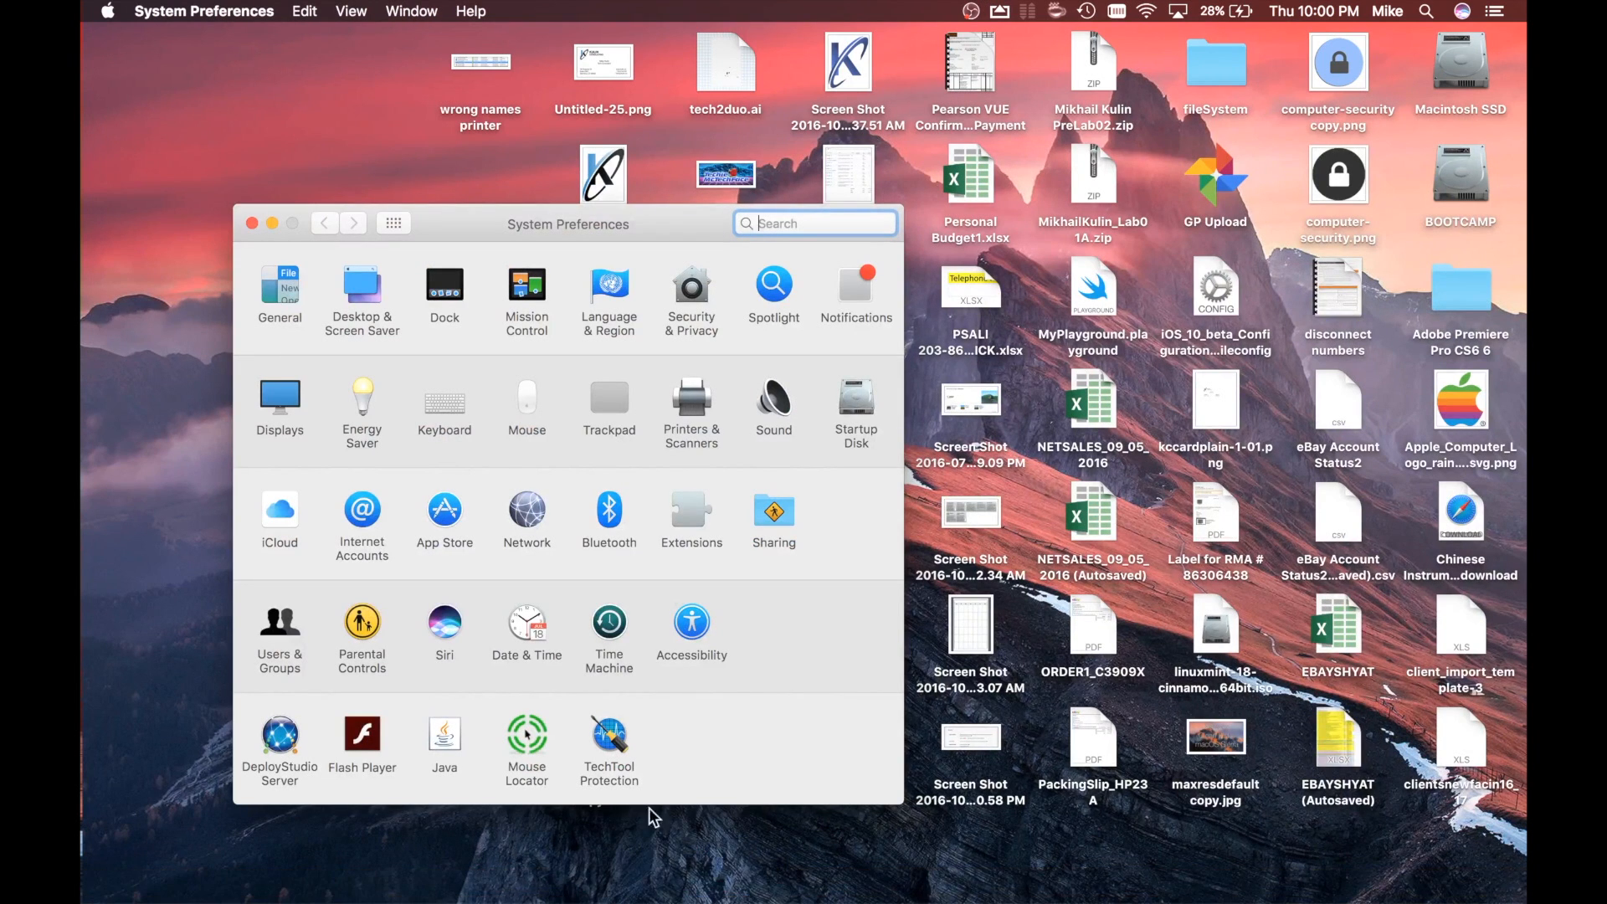
{"action": "left_click", "coordinate": [444, 286]}
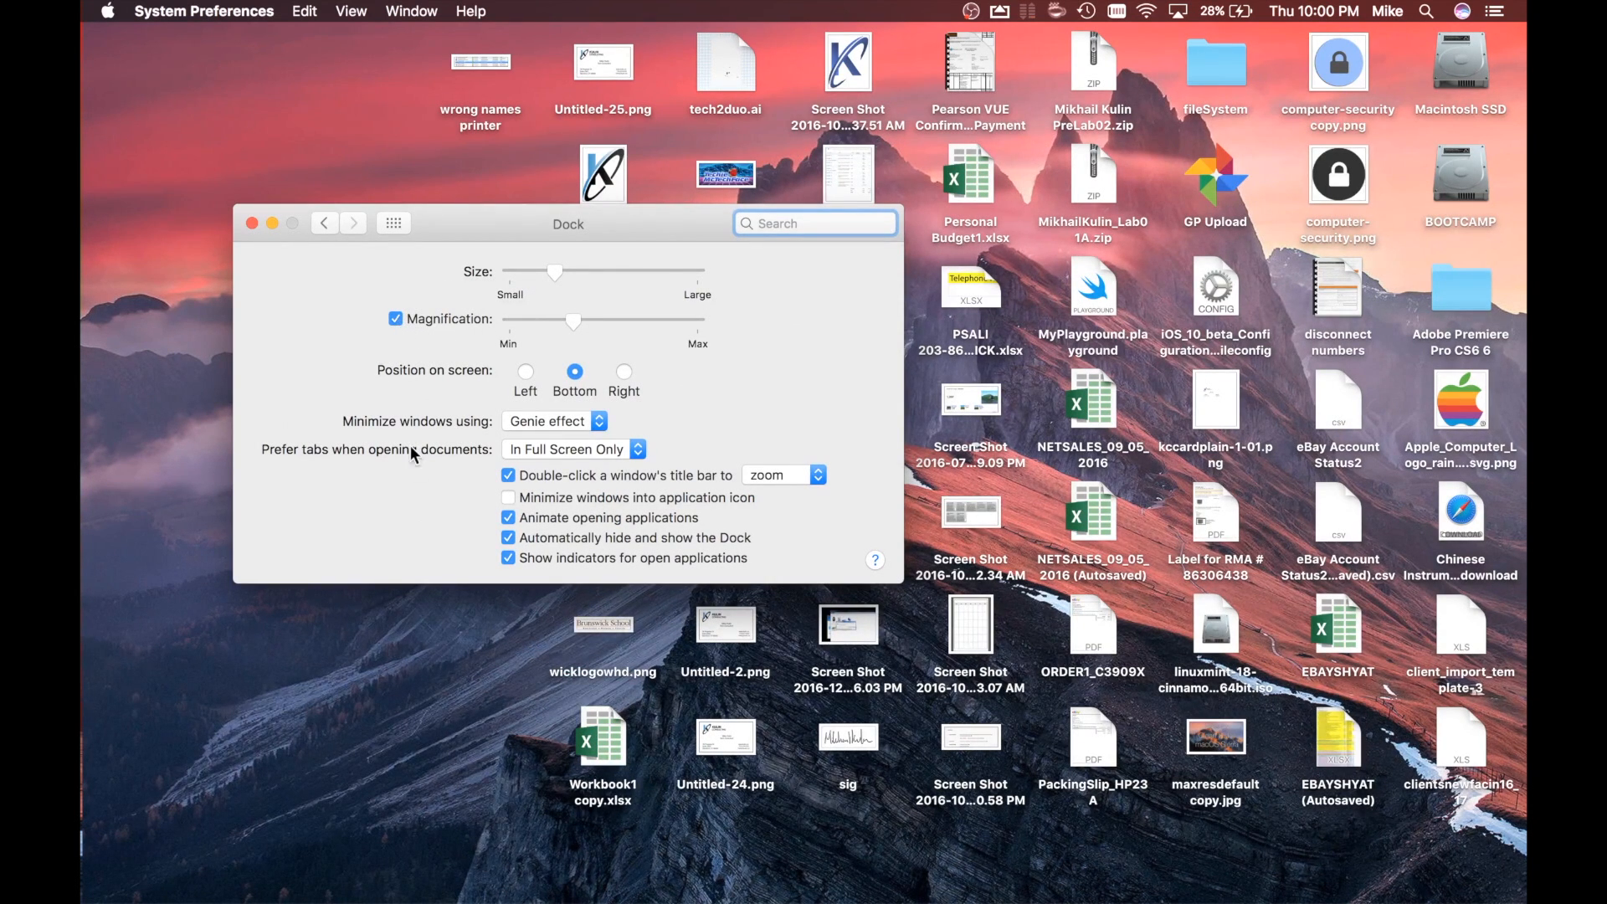
{"action": "mouse_move", "coordinate": [459, 887]}
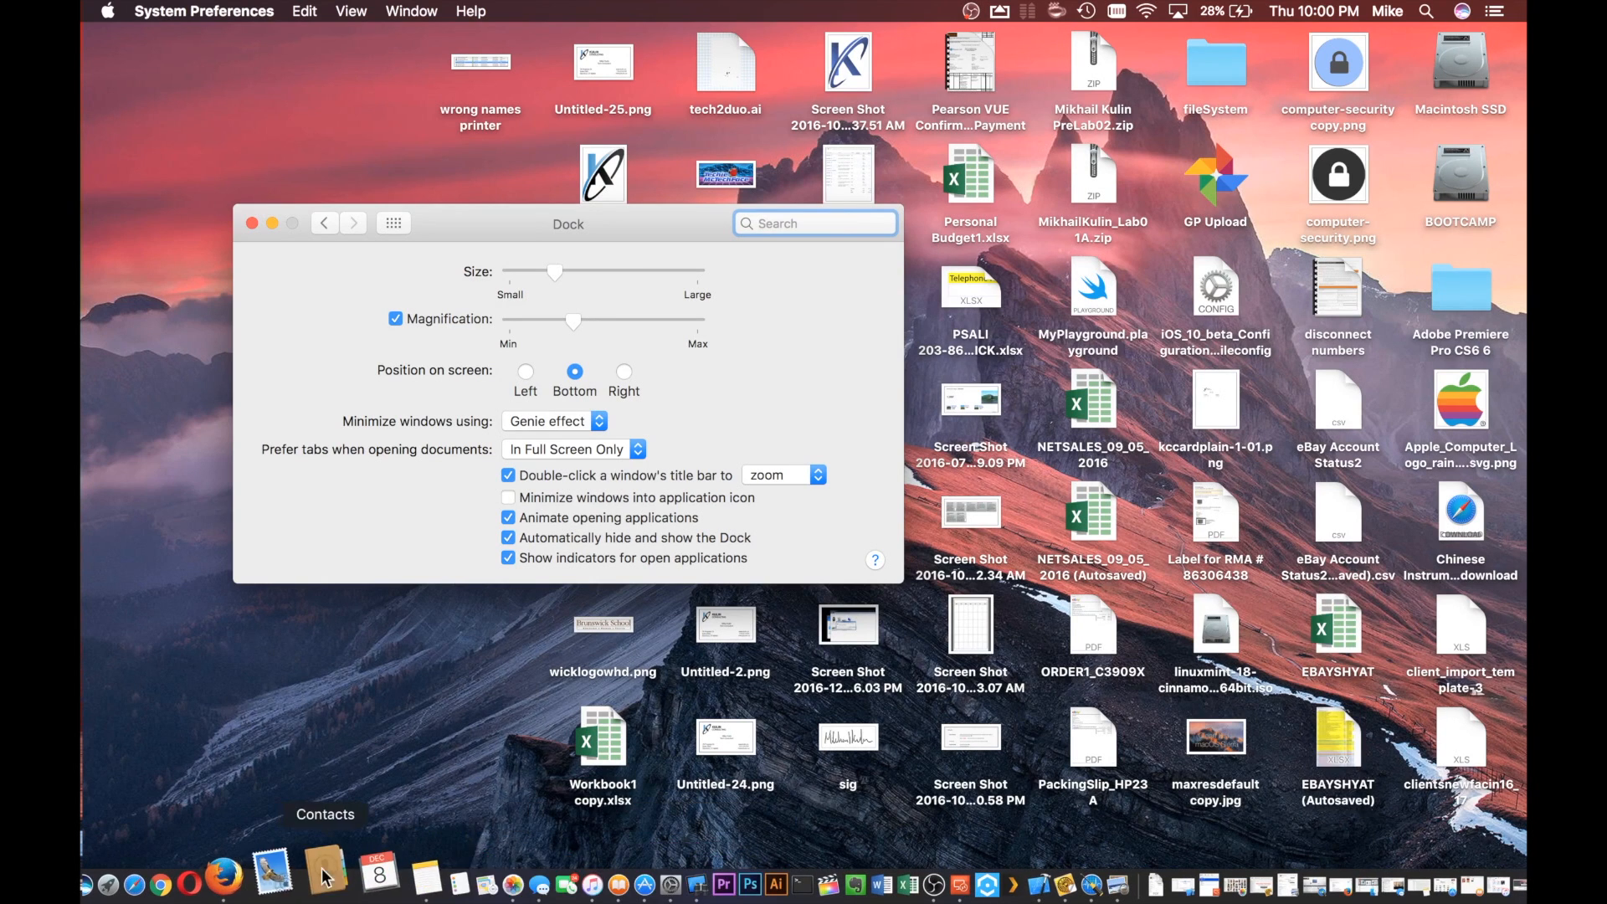
{"action": "left_click", "coordinate": [397, 318]}
{"action": "mouse_move", "coordinate": [456, 887]}
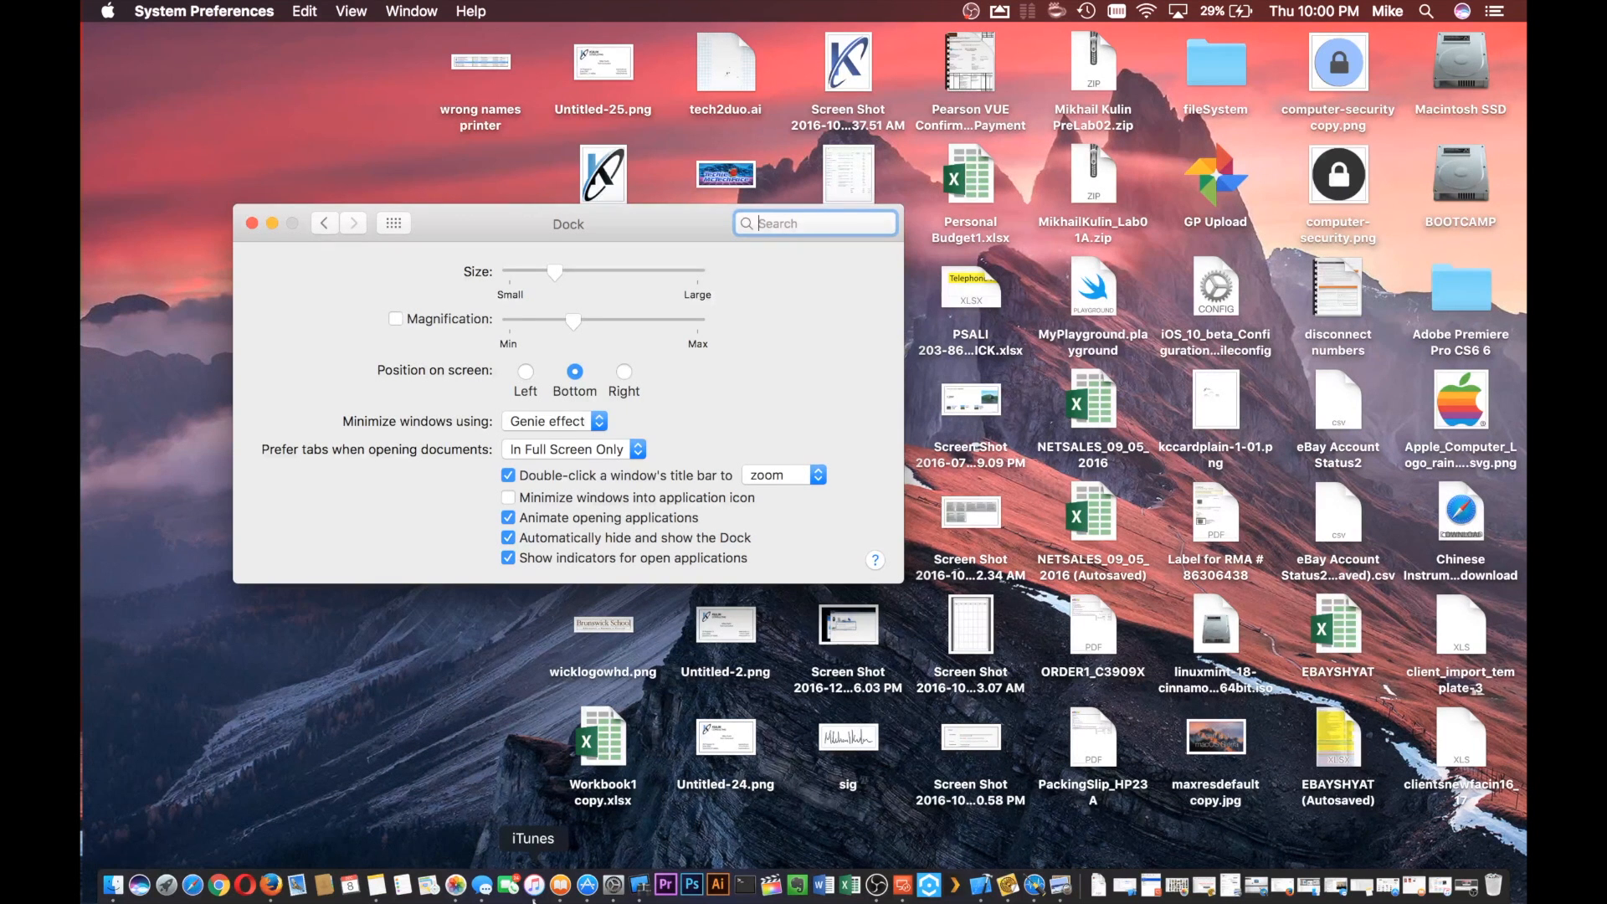
Step: Turn off automatic hiding of the Dock and the animation of opening applications, and move the settings window aside
{"action": "left_click", "coordinate": [508, 537]}
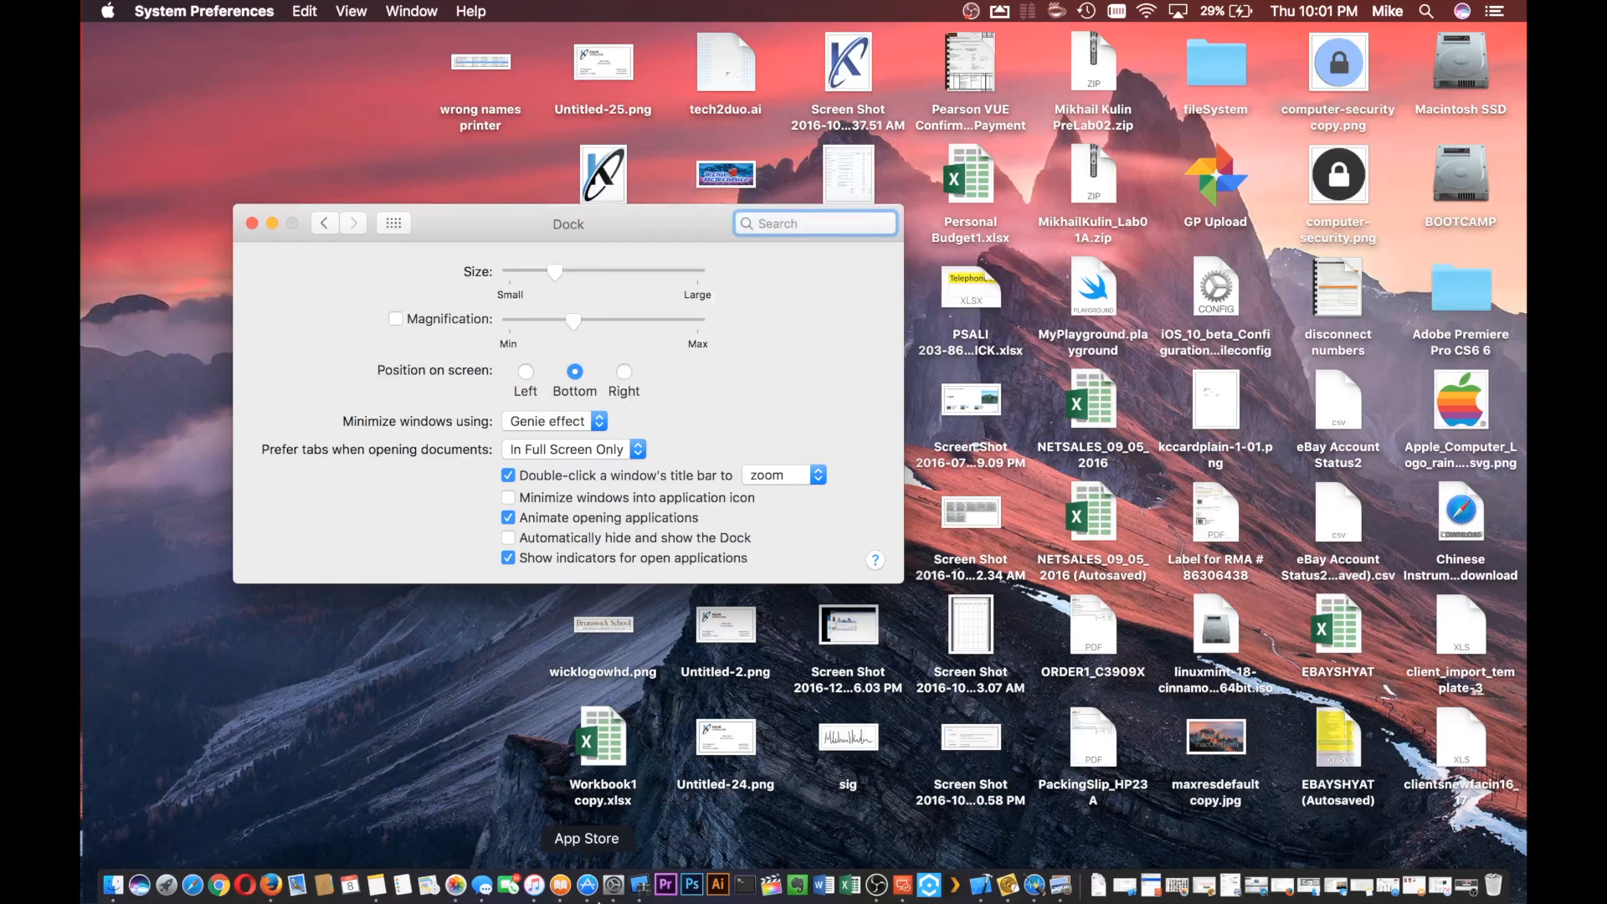
{"action": "left_click", "coordinate": [514, 520]}
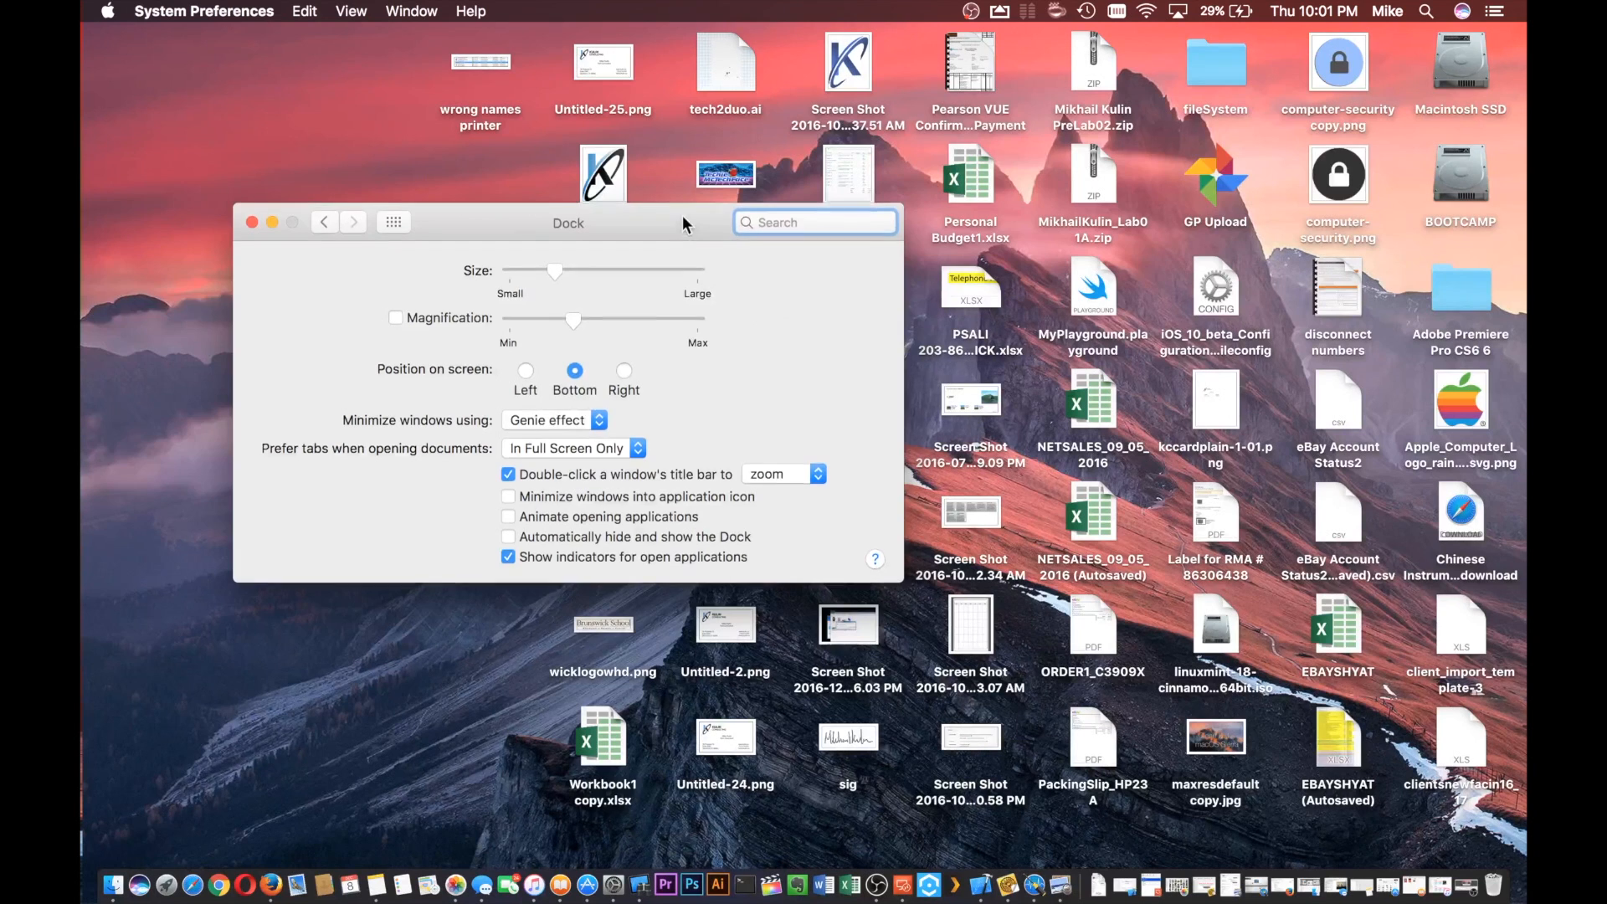
{"action": "left_click_drag", "start_coordinate": [682, 214], "coordinate": [566, 209]}
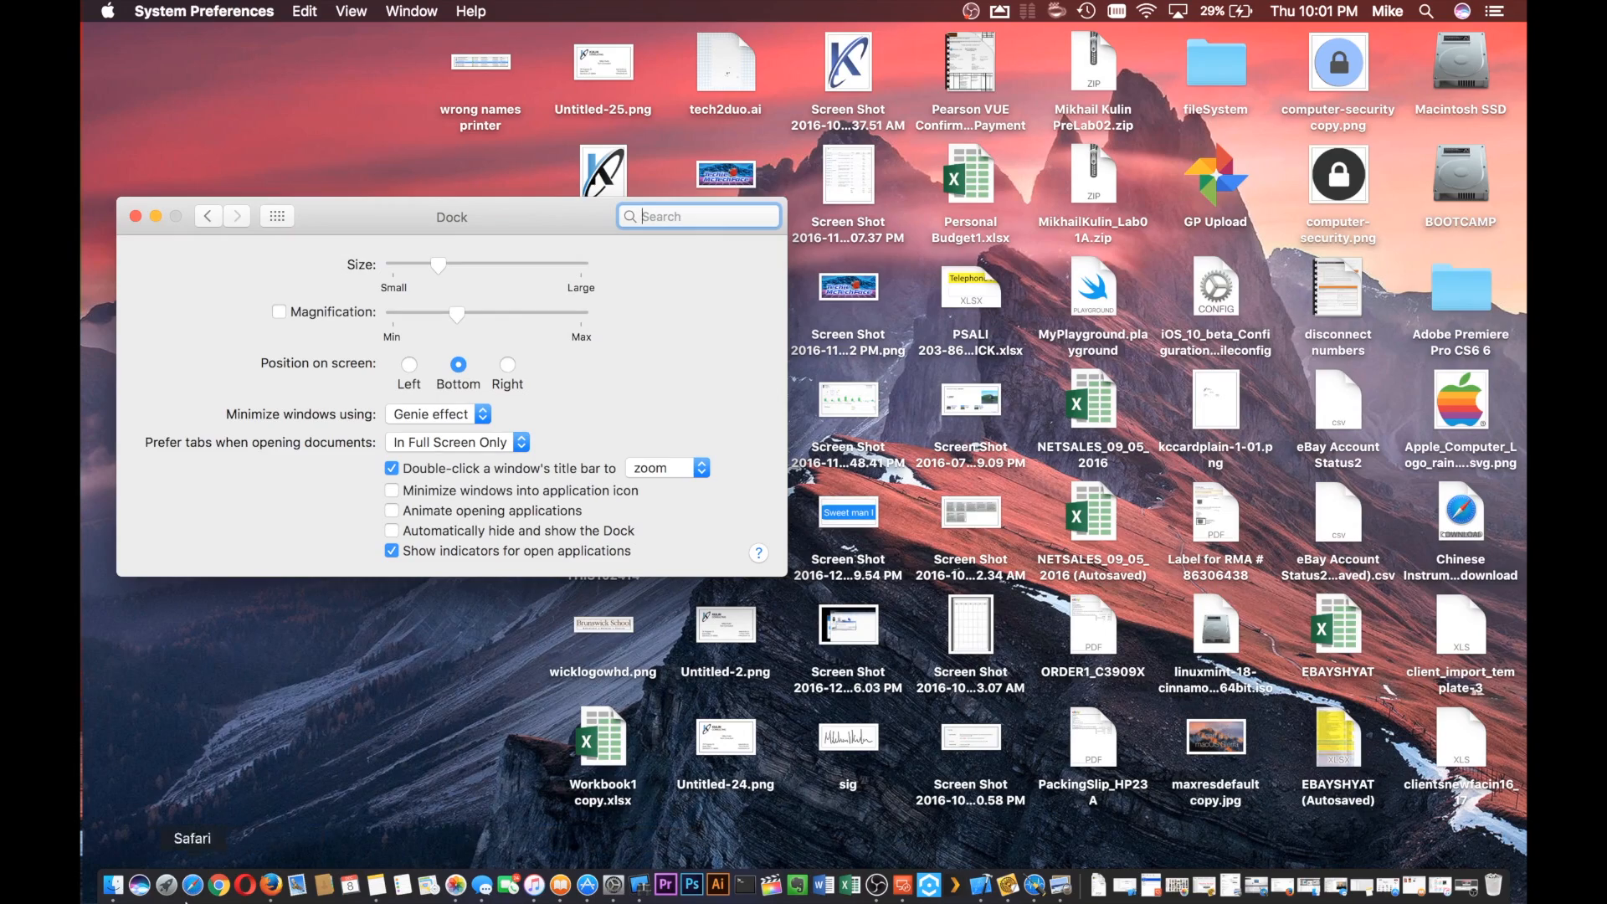
Step: Bring up the fileSystem Finder window and move it around the desktop to check how smoothly it redraws
{"action": "left_click", "coordinate": [113, 886]}
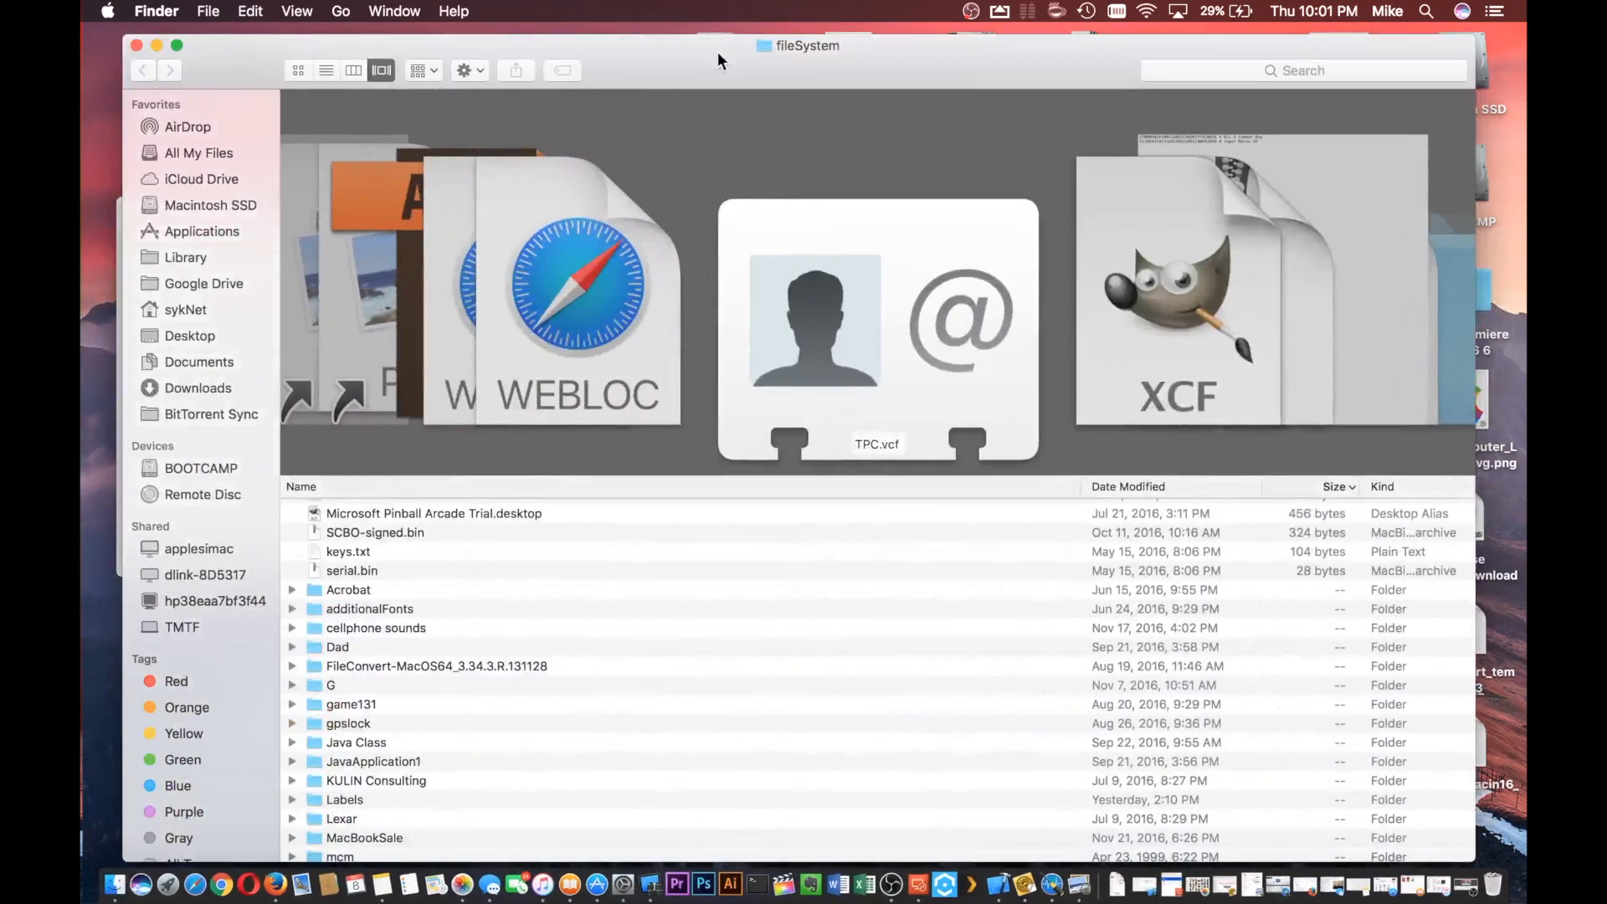
{"action": "left_click_drag", "start_coordinate": [719, 69], "coordinate": [465, 457]}
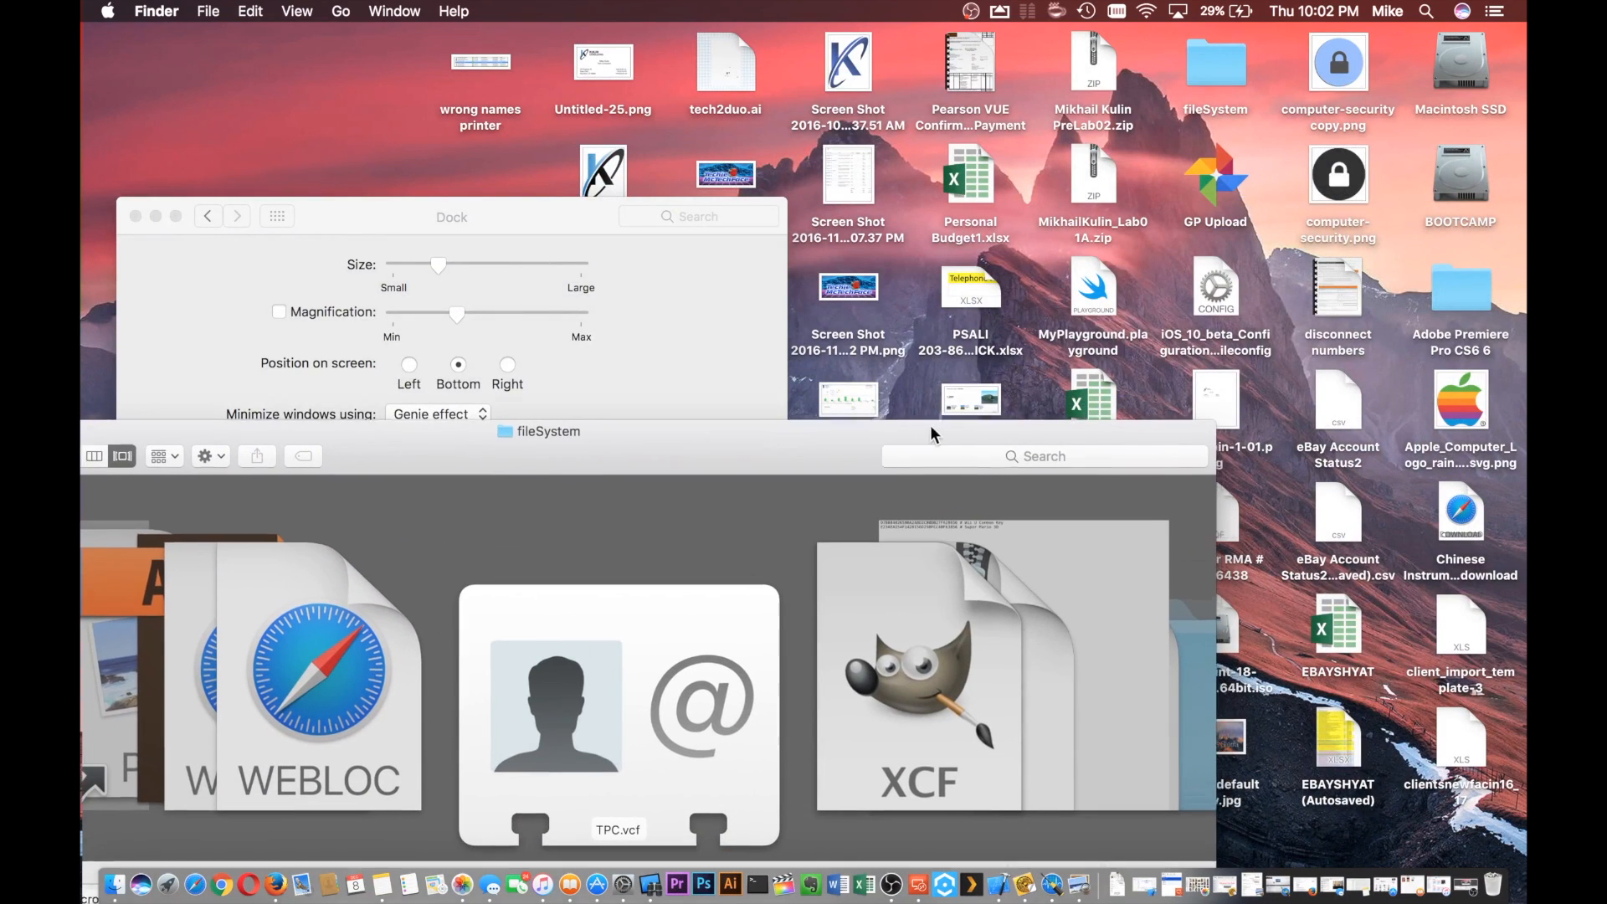
{"action": "left_click_drag", "start_coordinate": [986, 436], "coordinate": [871, 347]}
{"action": "left_click_drag", "start_coordinate": [1101, 338], "coordinate": [946, 321]}
{"action": "left_click_drag", "start_coordinate": [572, 336], "coordinate": [569, 110]}
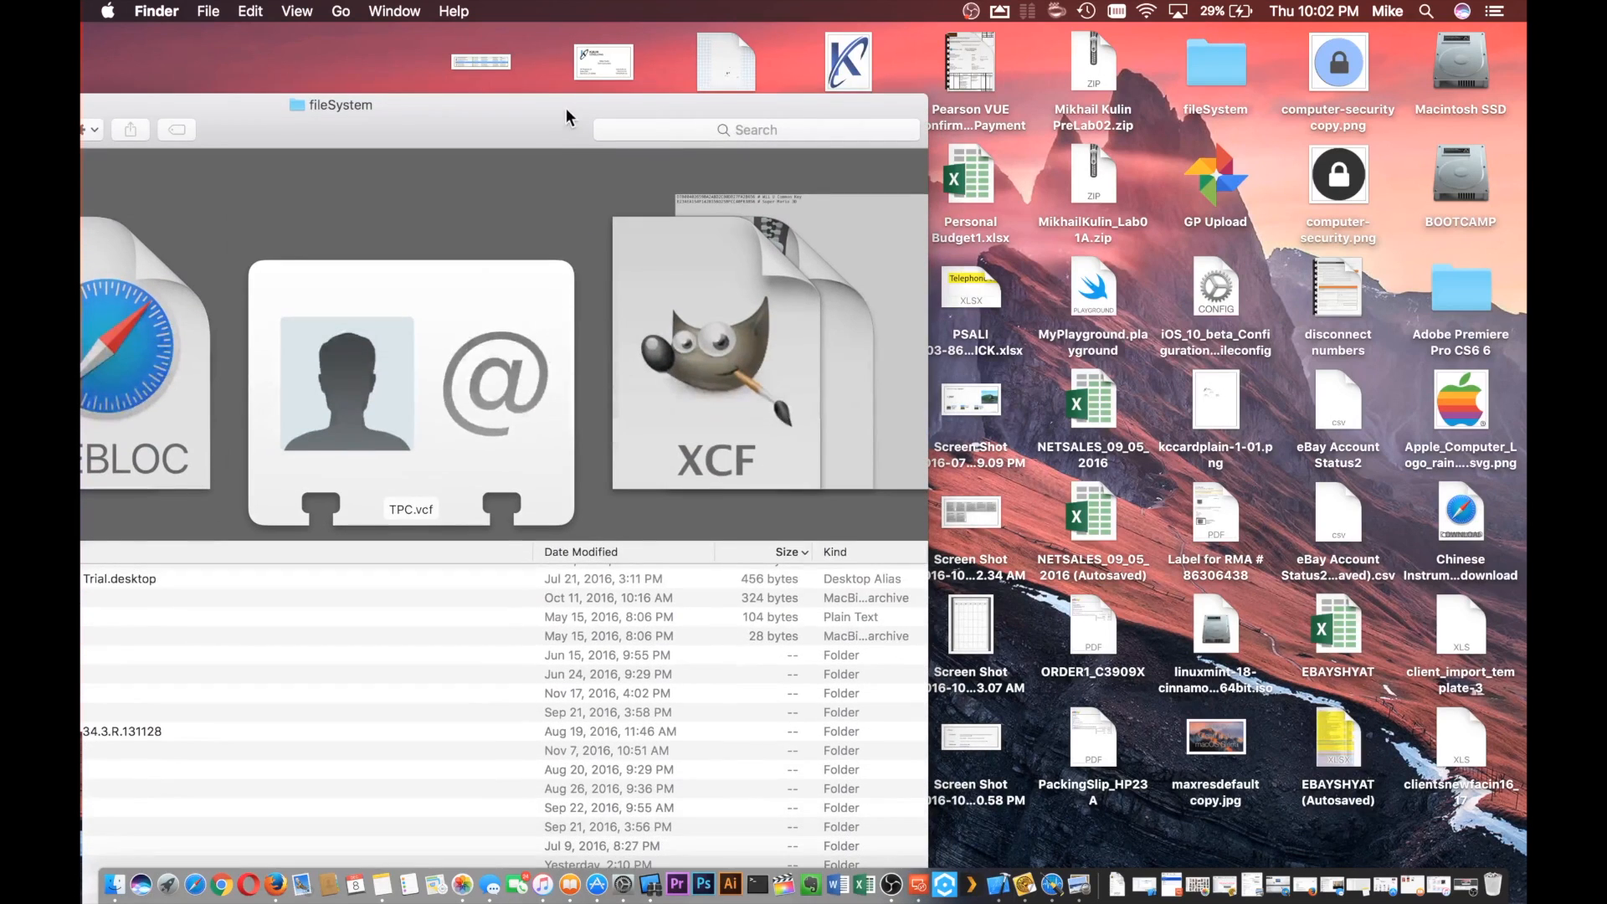
Step: Restore the OBS window and minimize it again
{"action": "left_click", "coordinate": [1465, 888]}
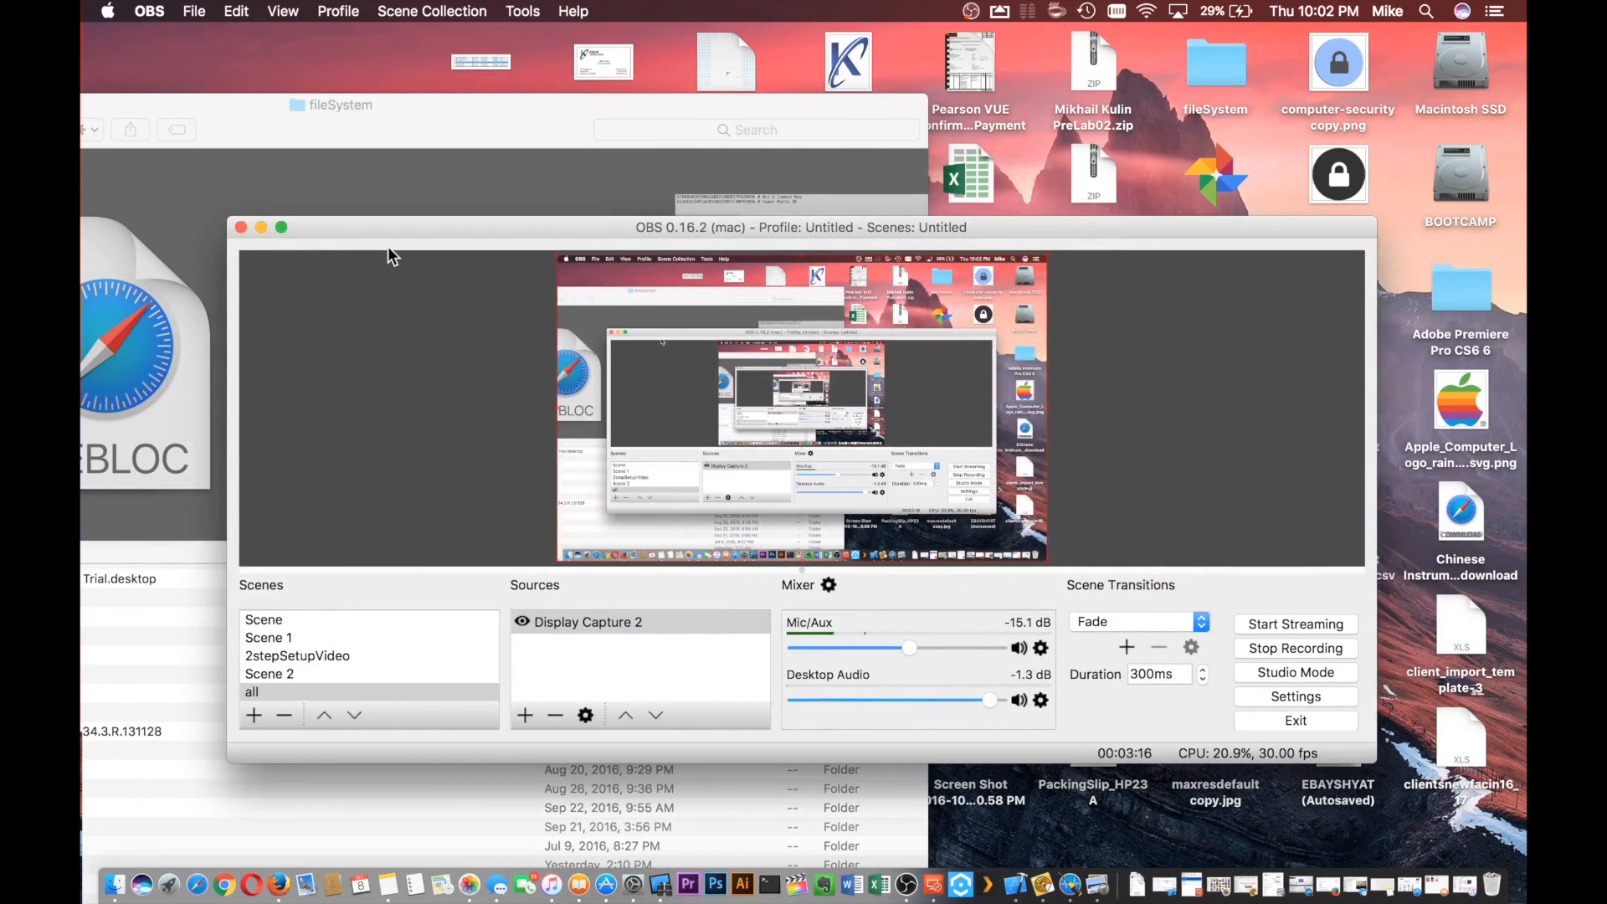
{"action": "left_click", "coordinate": [261, 227]}
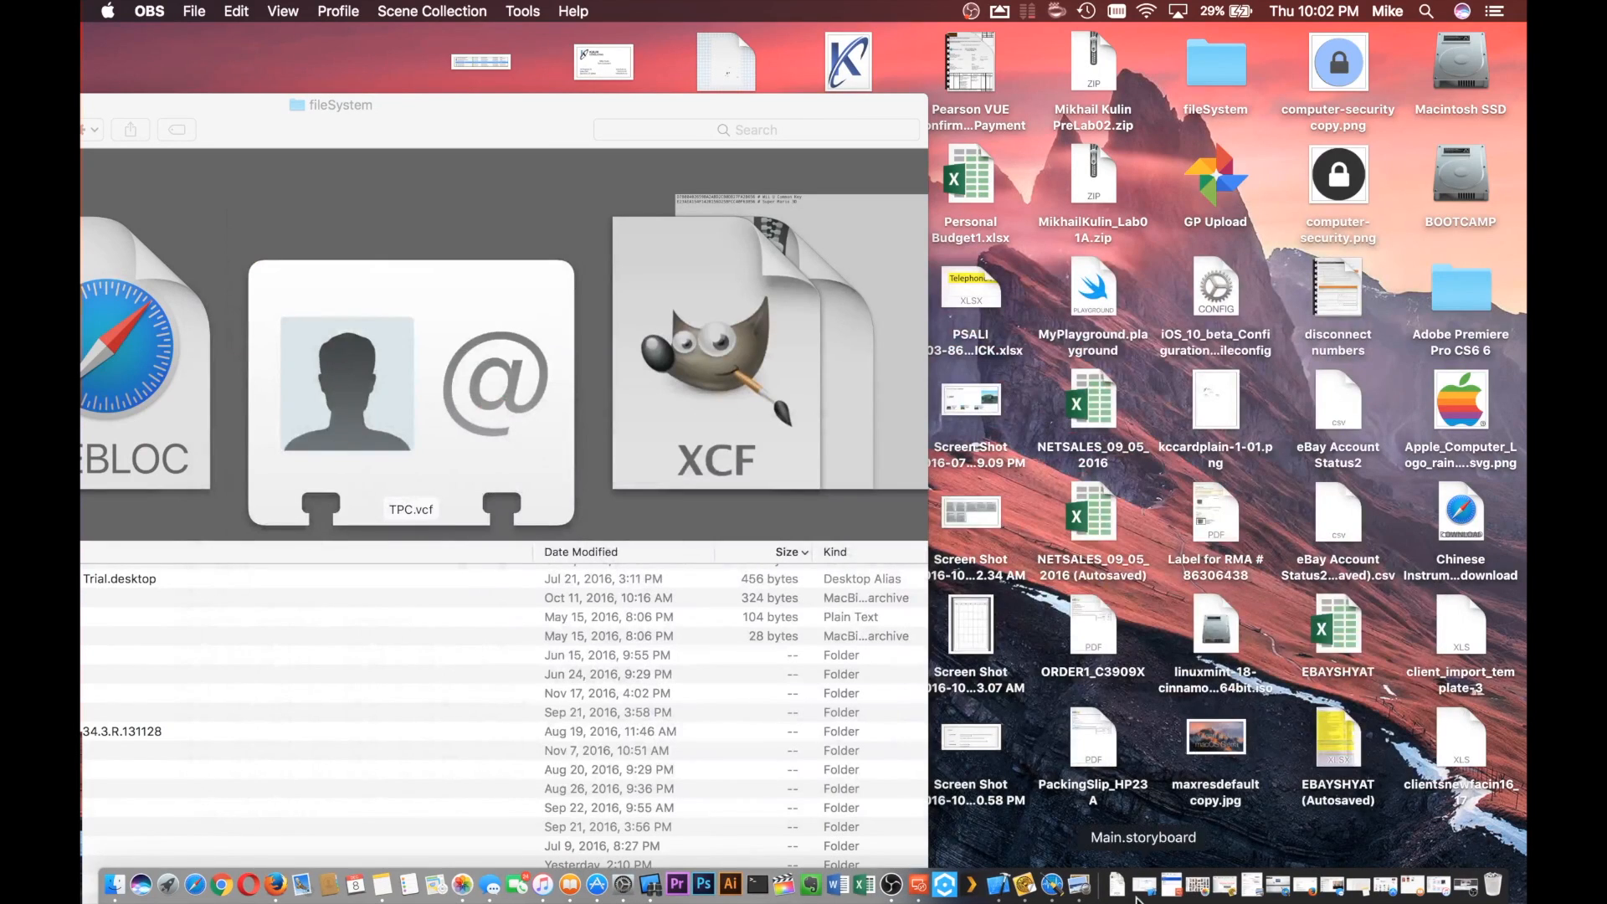
Step: Open Notification Center, look through today's notifications and slide it back out of view
{"action": "scroll", "coordinate": [1420, 466], "scroll_direction": "right", "scroll_amount": 5}
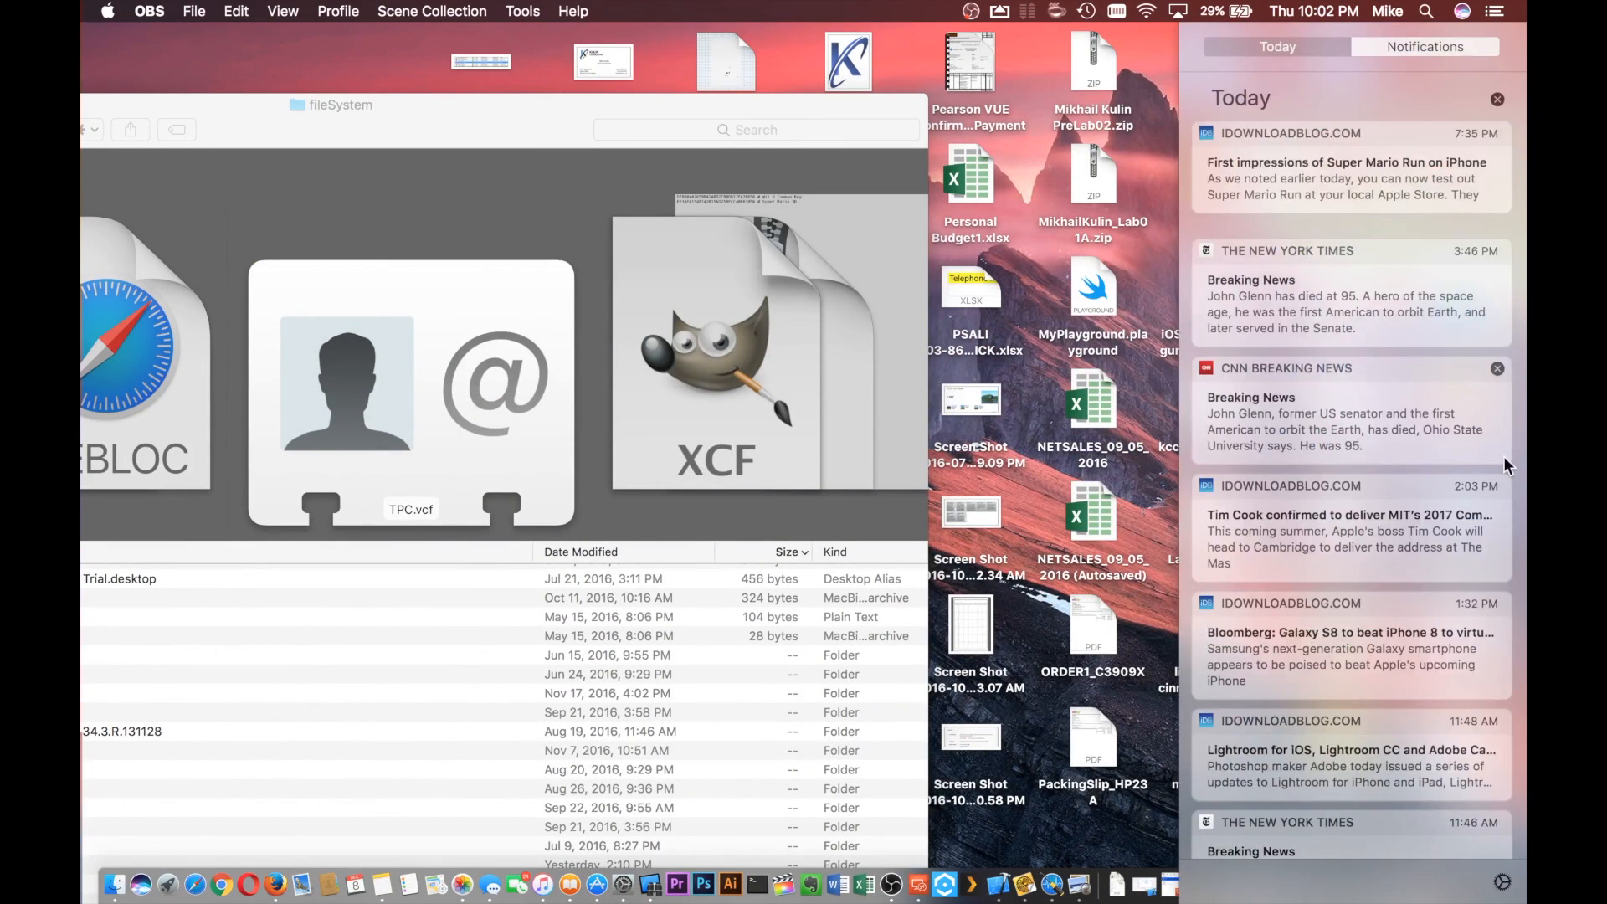
{"action": "scroll", "coordinate": [1383, 388], "scroll_direction": "down", "scroll_amount": 3}
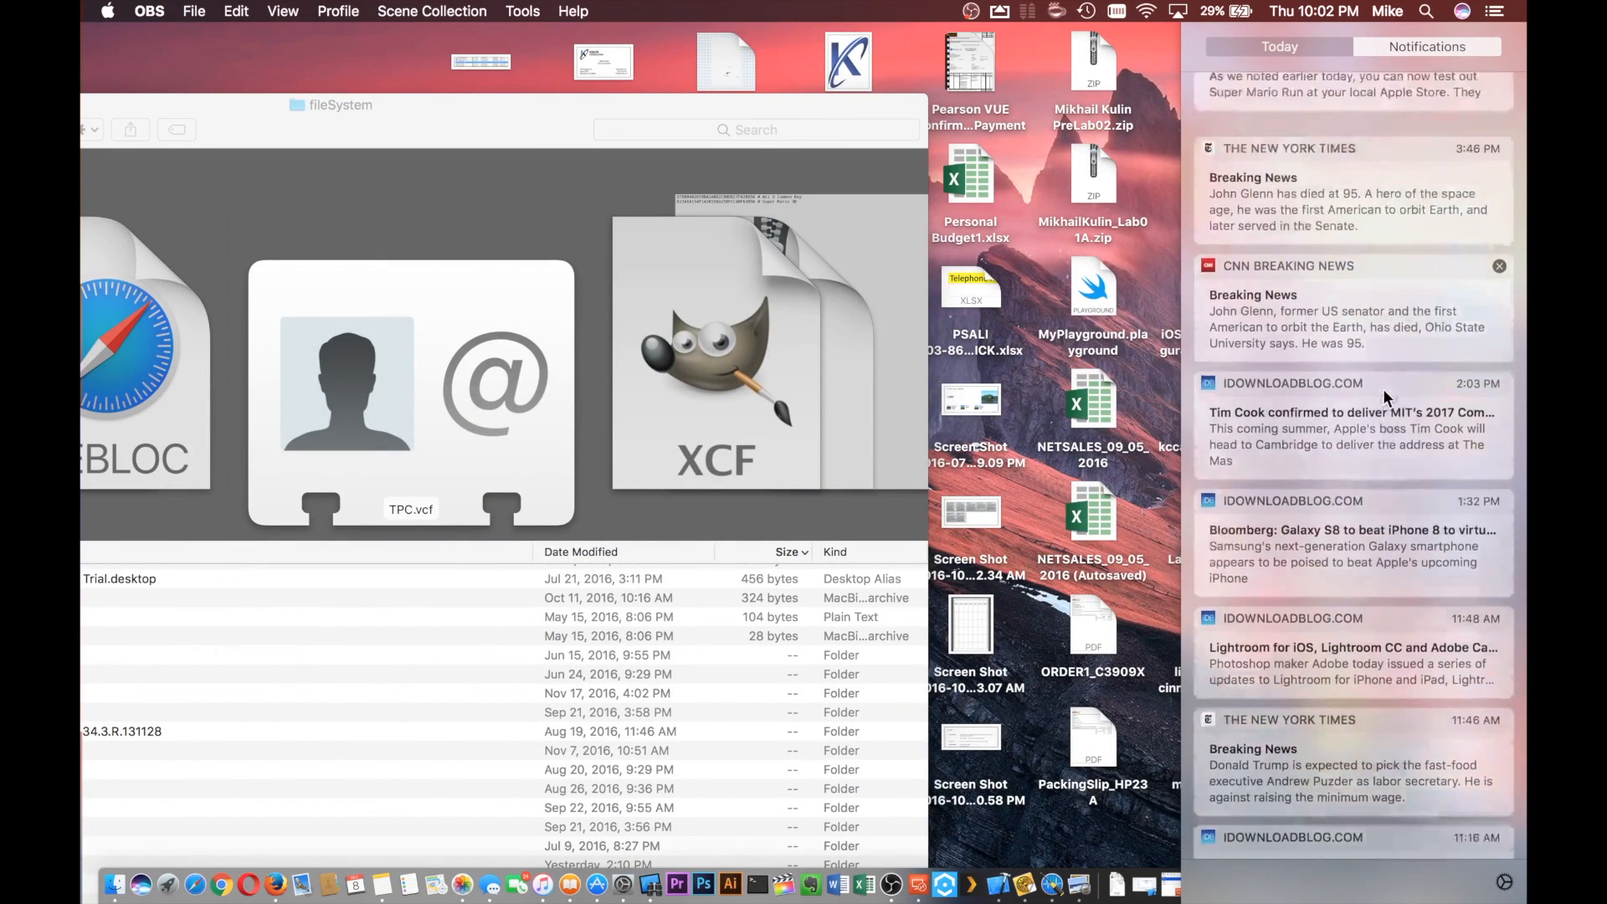
{"action": "scroll", "coordinate": [1383, 388], "scroll_direction": "up", "scroll_amount": 3}
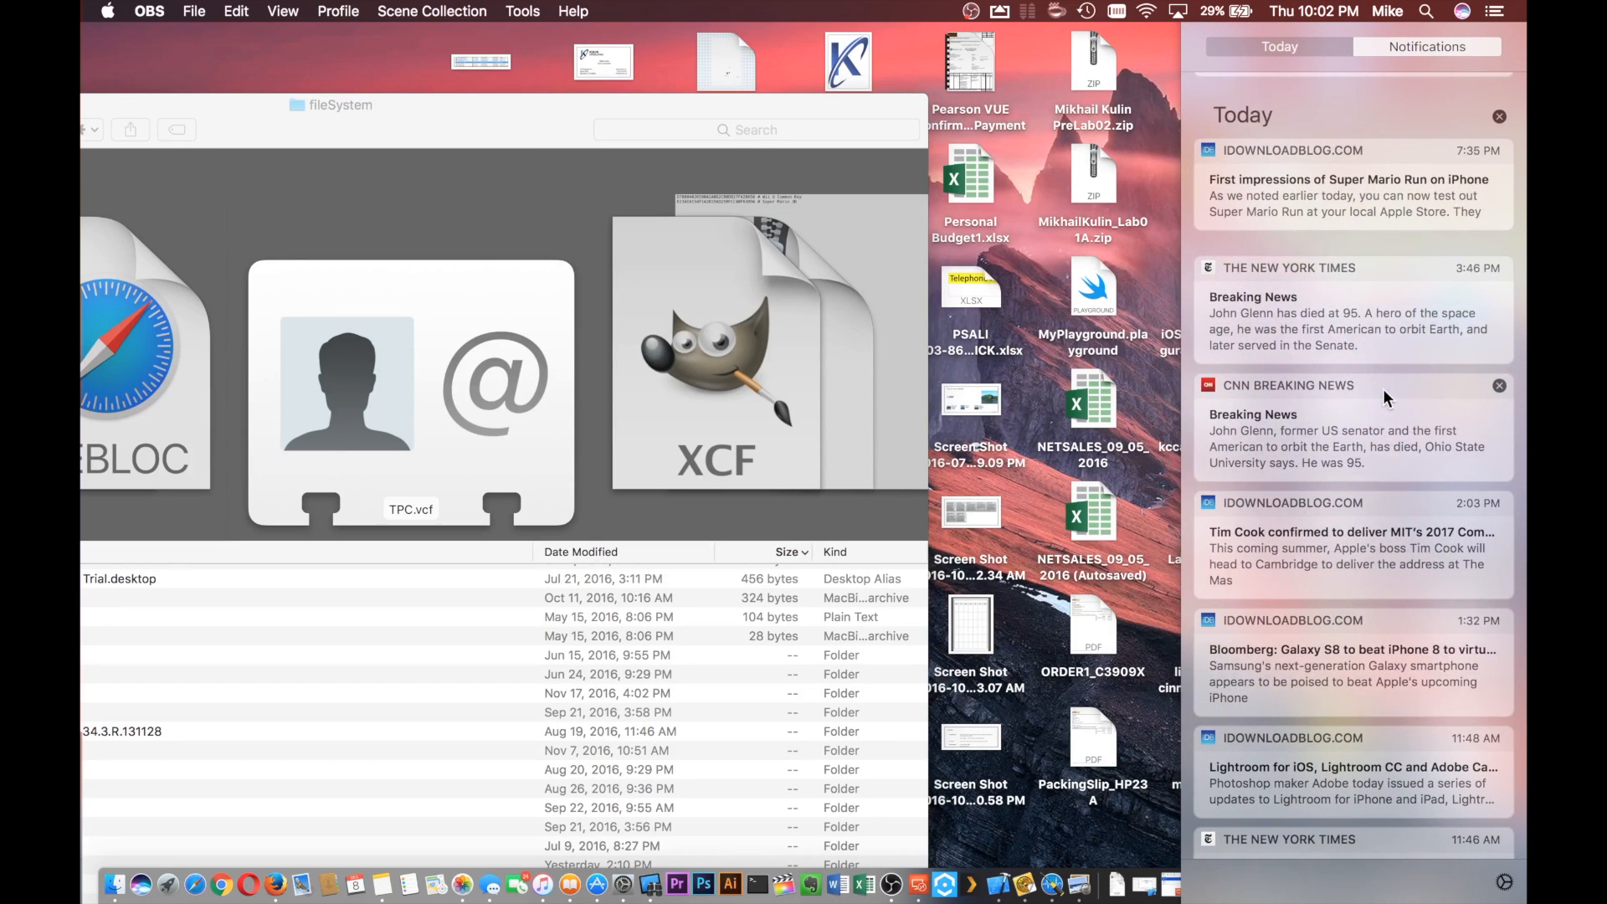
{"action": "scroll", "coordinate": [1382, 388], "scroll_direction": "left", "scroll_amount": 5}
Step: Slide Notification Center partly in and out several times to examine its animation and transparency, and close it
{"action": "scroll", "coordinate": [1383, 388], "scroll_direction": "right", "scroll_amount": 5}
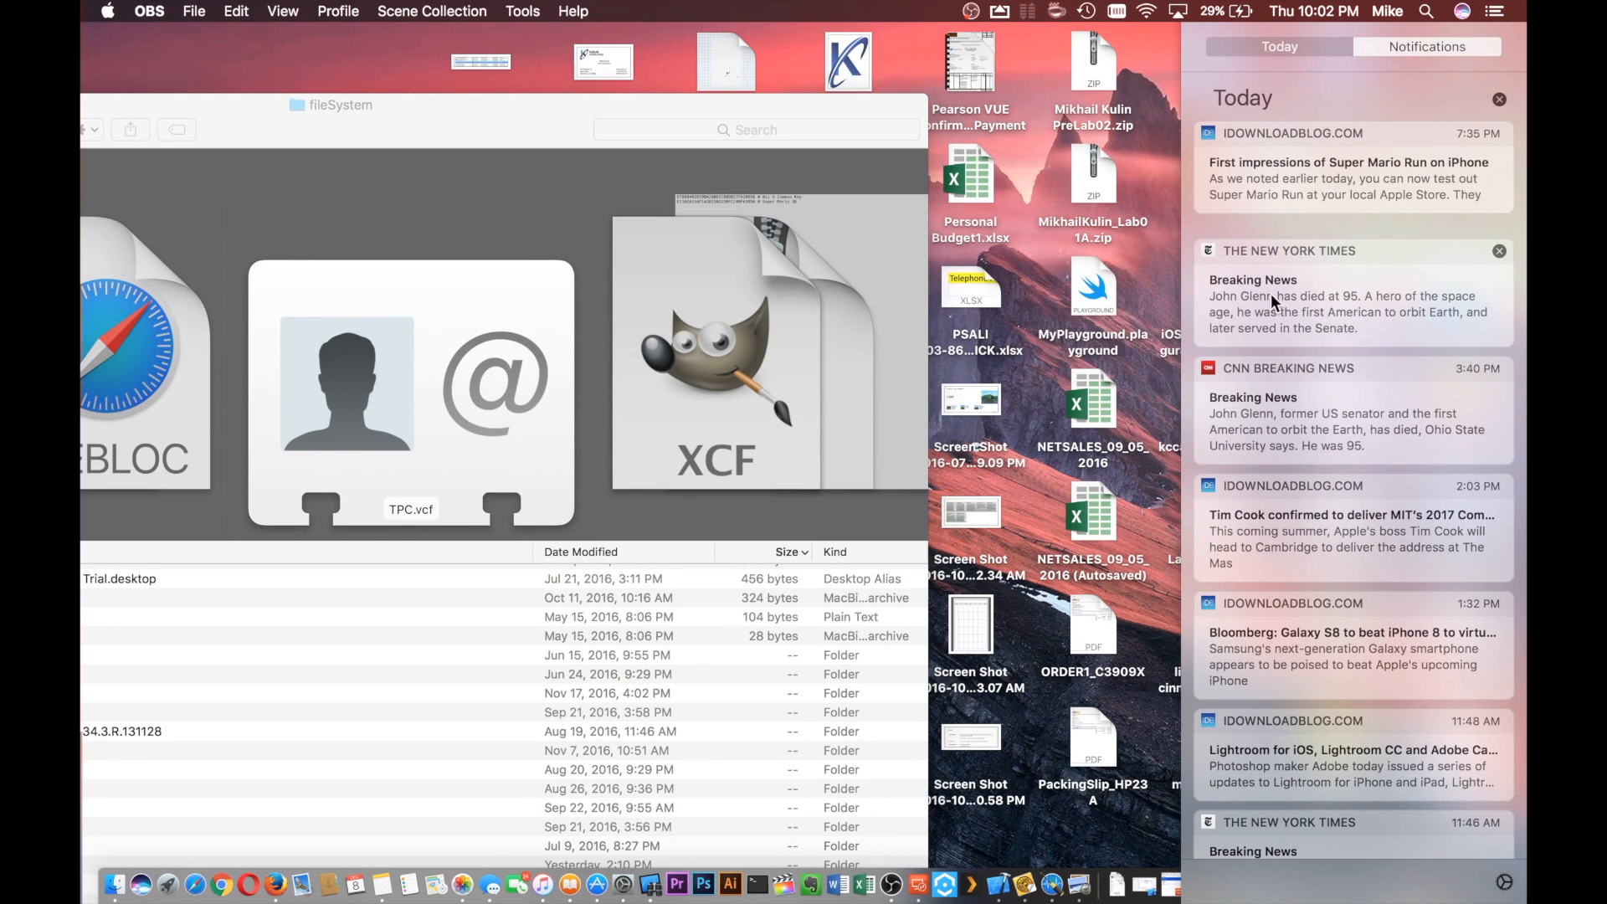
{"action": "scroll", "coordinate": [1311, 240], "scroll_direction": "left", "scroll_amount": 3}
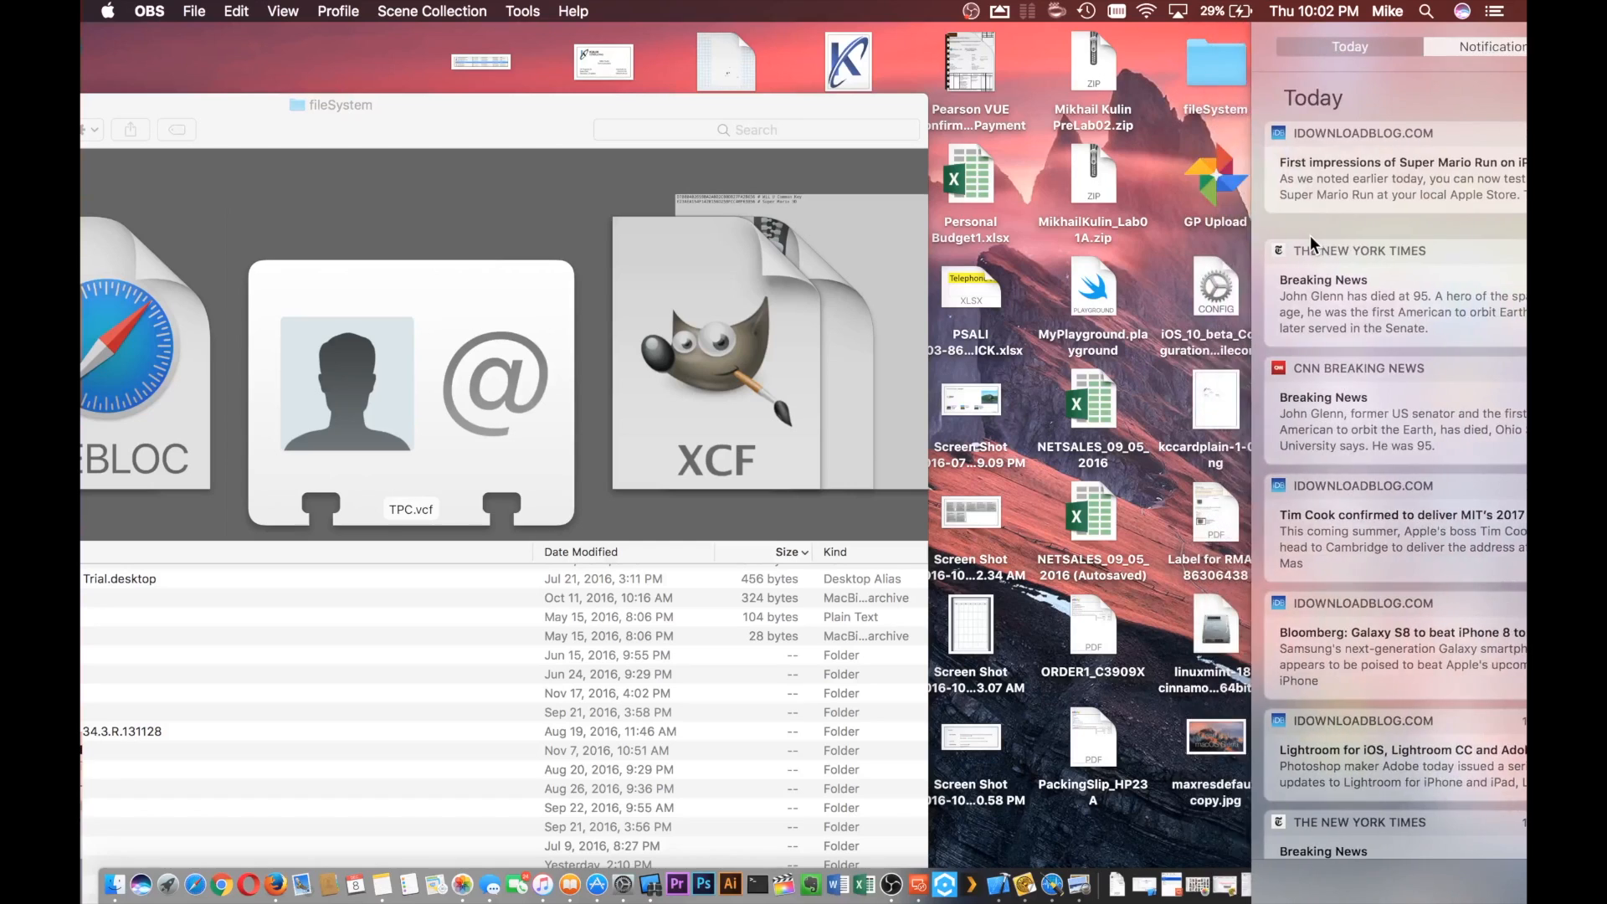
{"action": "scroll", "coordinate": [1309, 235], "scroll_direction": "left", "scroll_amount": 3}
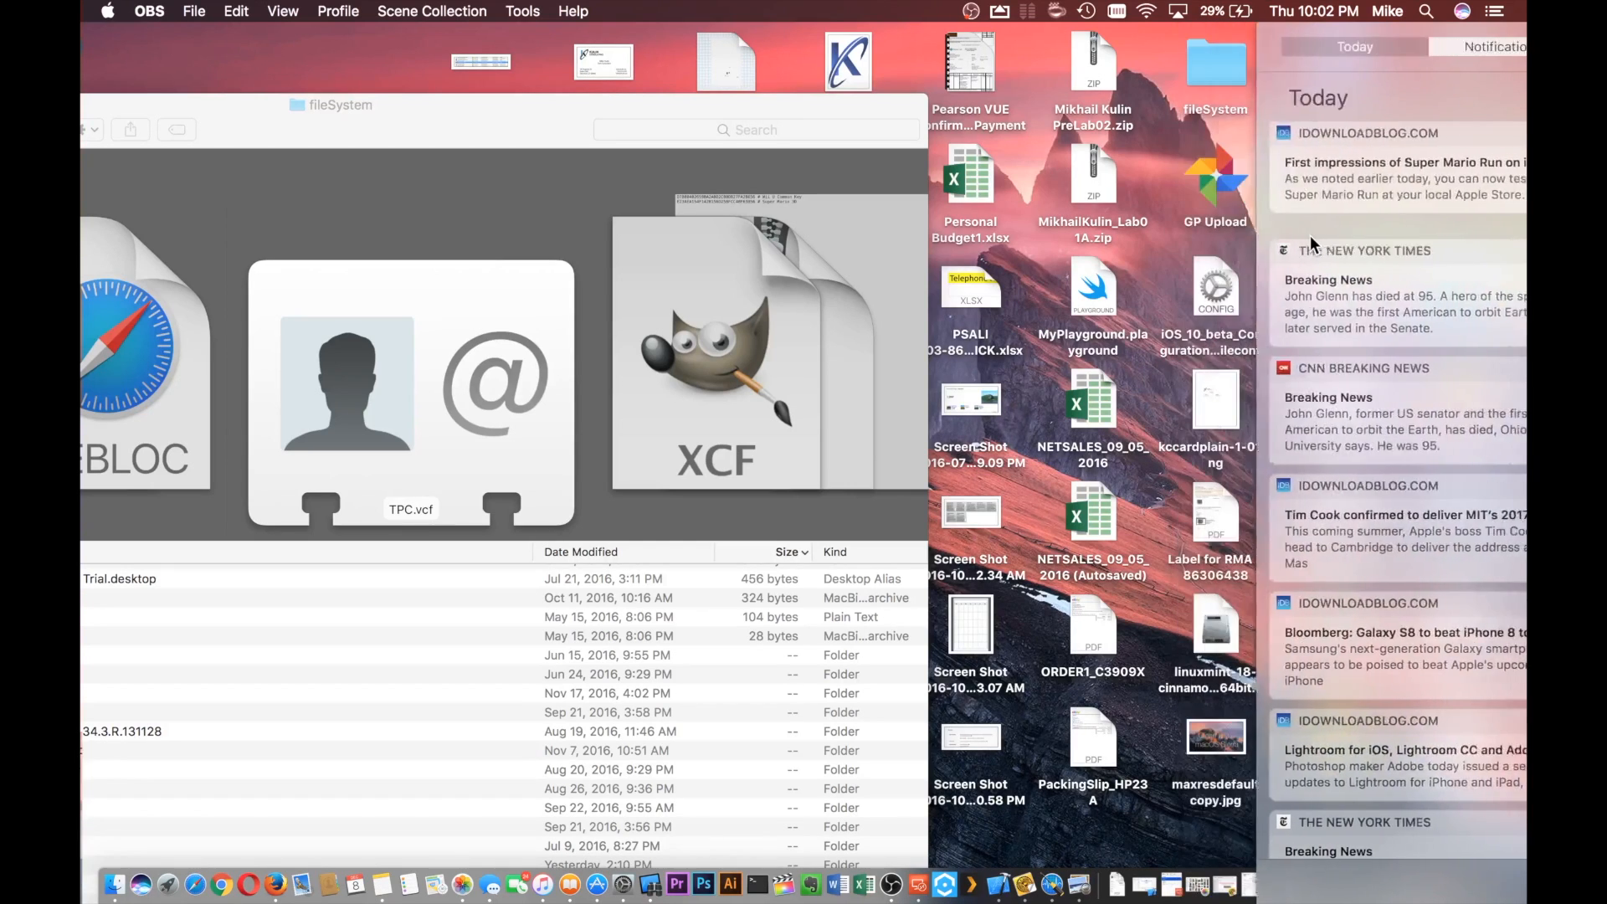
{"action": "scroll", "coordinate": [1309, 234], "scroll_direction": "left", "scroll_amount": 2}
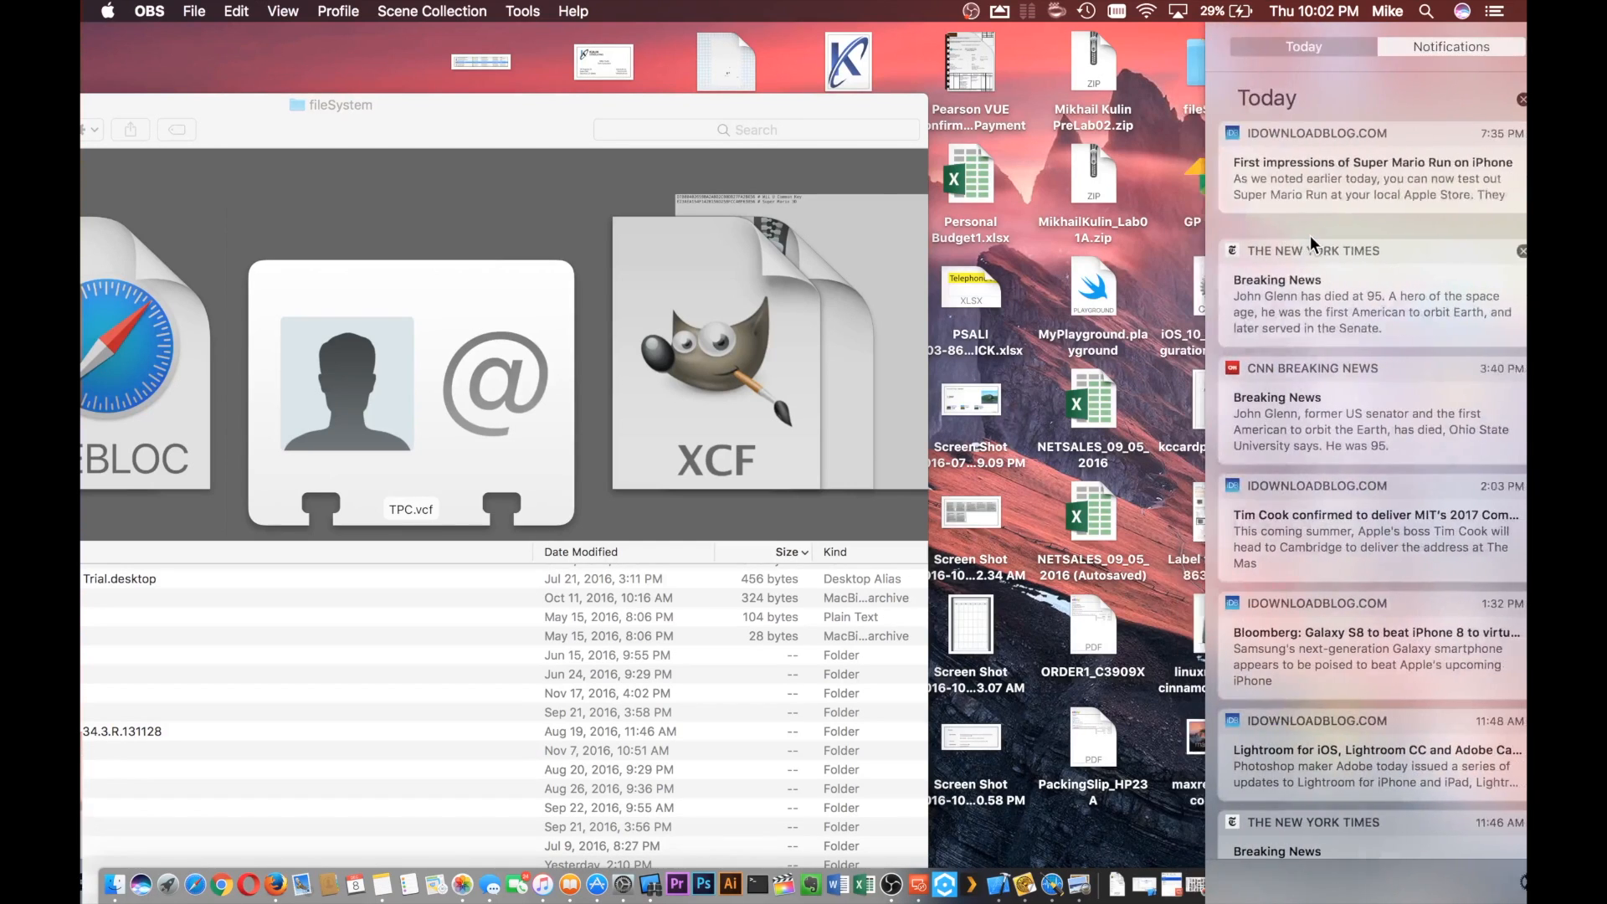
{"action": "scroll", "coordinate": [1385, 63], "scroll_direction": "left", "scroll_amount": 5}
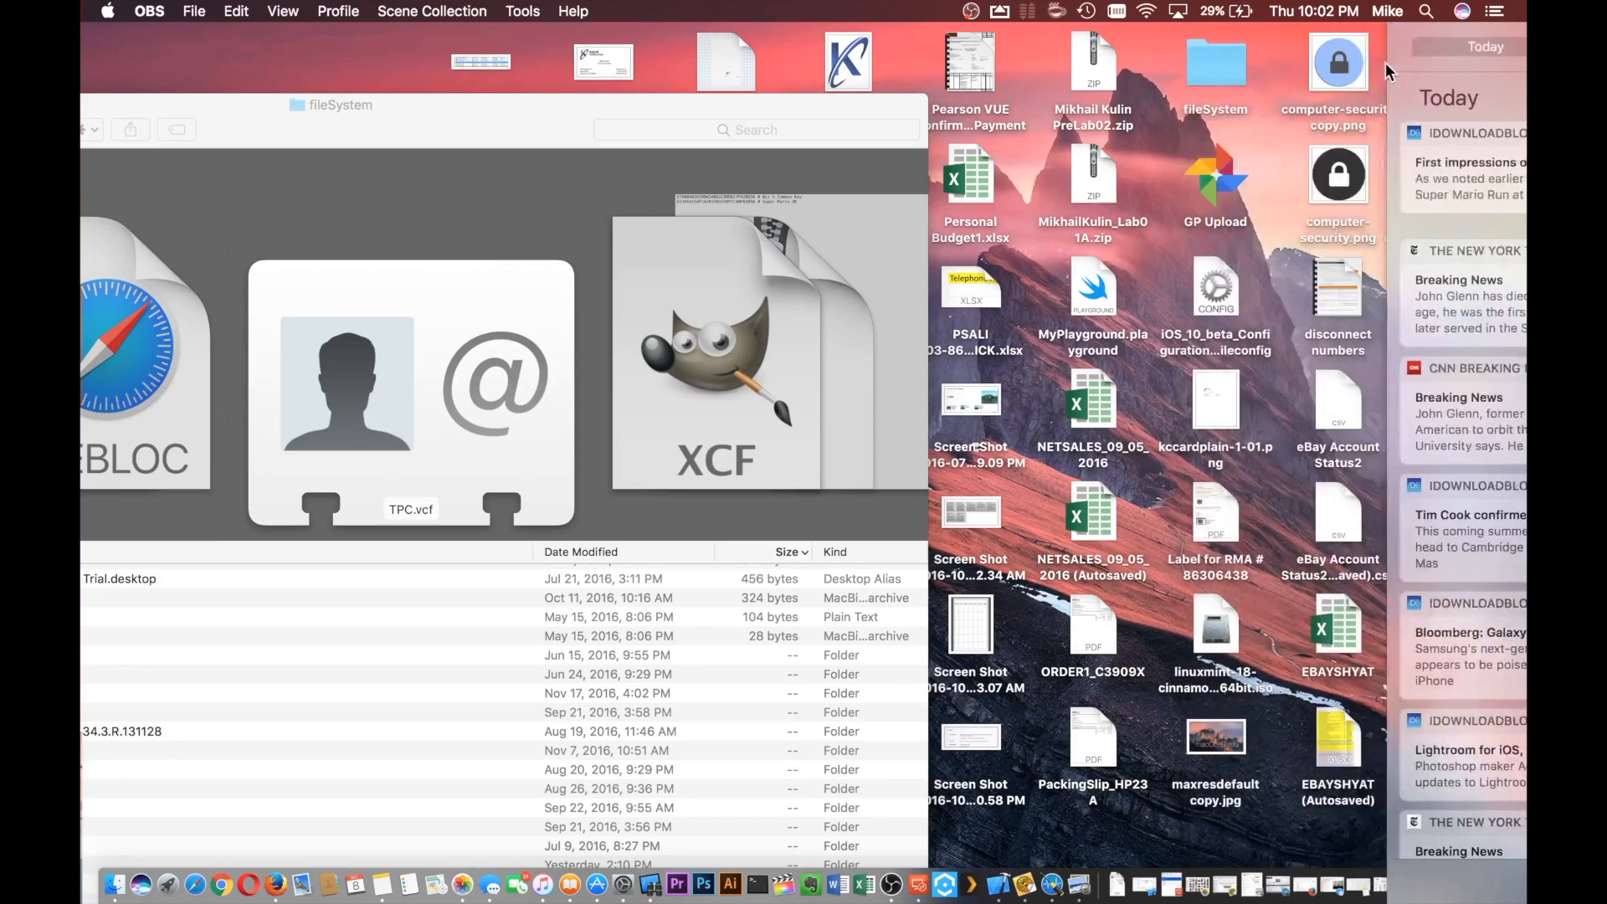
{"action": "scroll", "coordinate": [1385, 62], "scroll_direction": "right", "scroll_amount": 5}
{"action": "scroll", "coordinate": [1385, 62], "scroll_direction": "left", "scroll_amount": 1}
{"action": "scroll", "coordinate": [1384, 63], "scroll_direction": "left", "scroll_amount": 4}
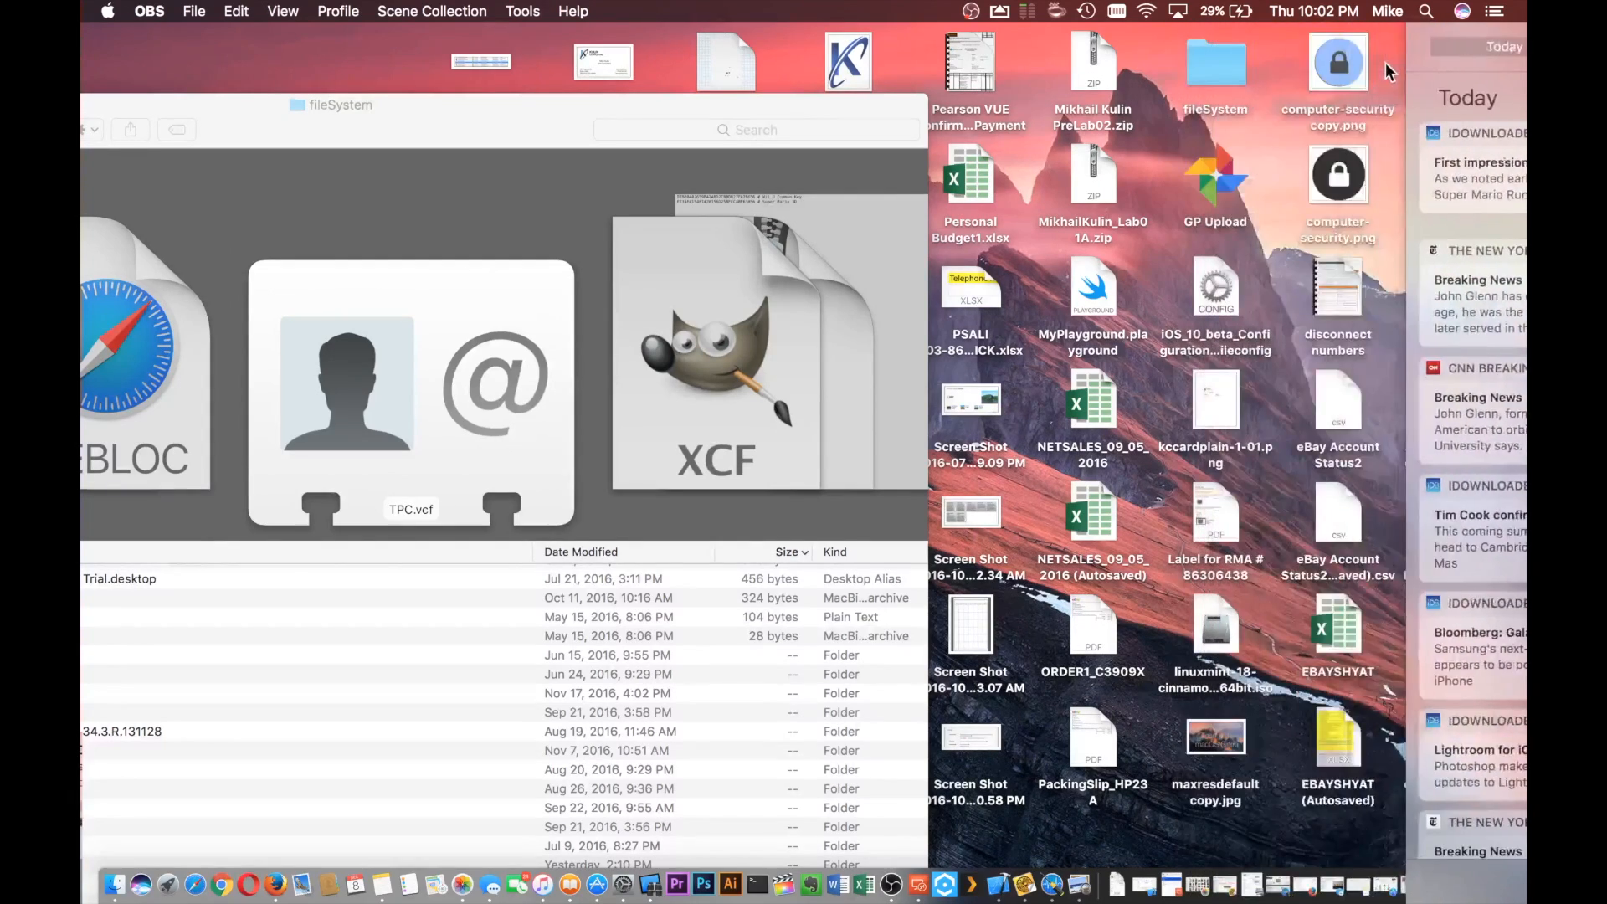
{"action": "scroll", "coordinate": [1385, 63], "scroll_direction": "right", "scroll_amount": 5}
{"action": "scroll", "coordinate": [1384, 63], "scroll_direction": "left", "scroll_amount": 5}
{"action": "scroll", "coordinate": [1385, 63], "scroll_direction": "right", "scroll_amount": 5}
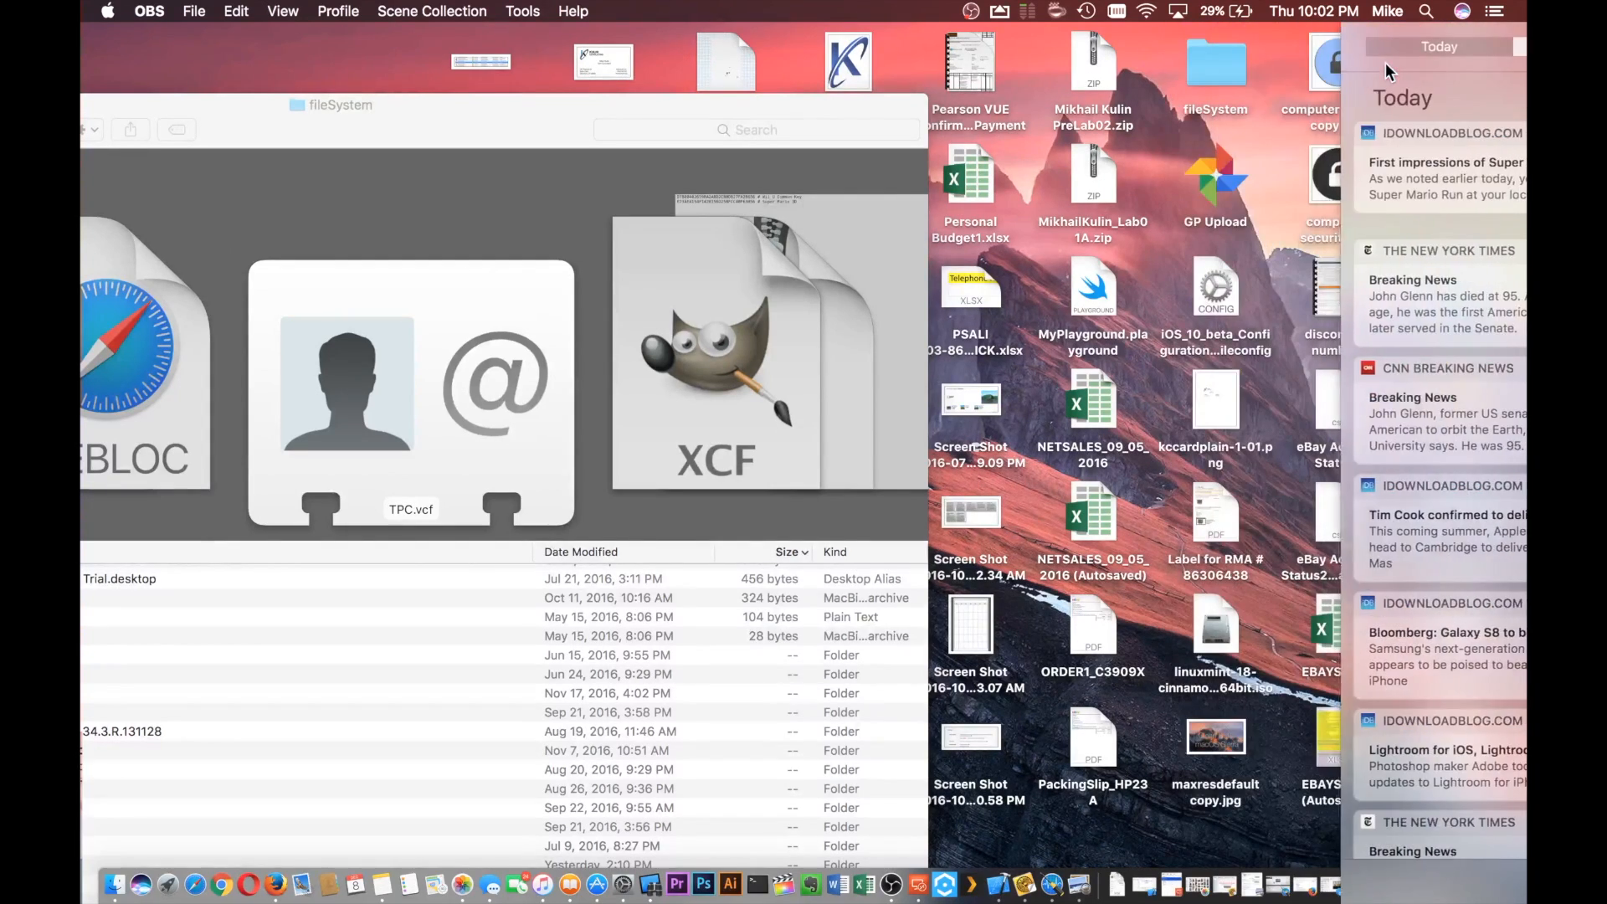
{"action": "scroll", "coordinate": [1384, 63], "scroll_direction": "left", "scroll_amount": 4}
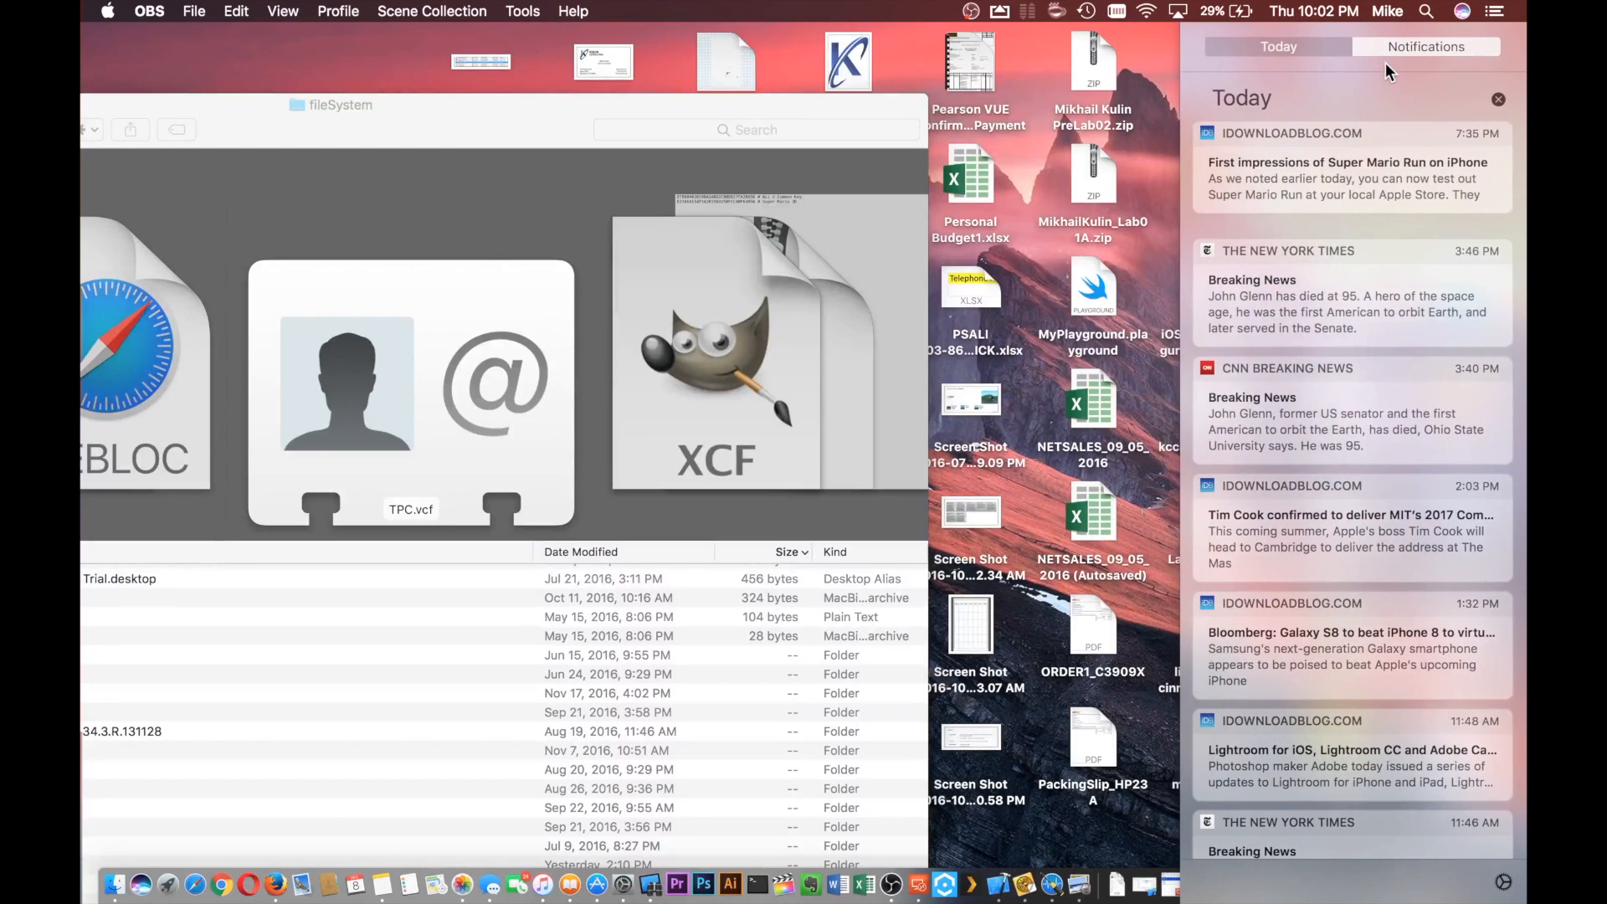
{"action": "scroll", "coordinate": [1385, 62], "scroll_direction": "right", "scroll_amount": 4}
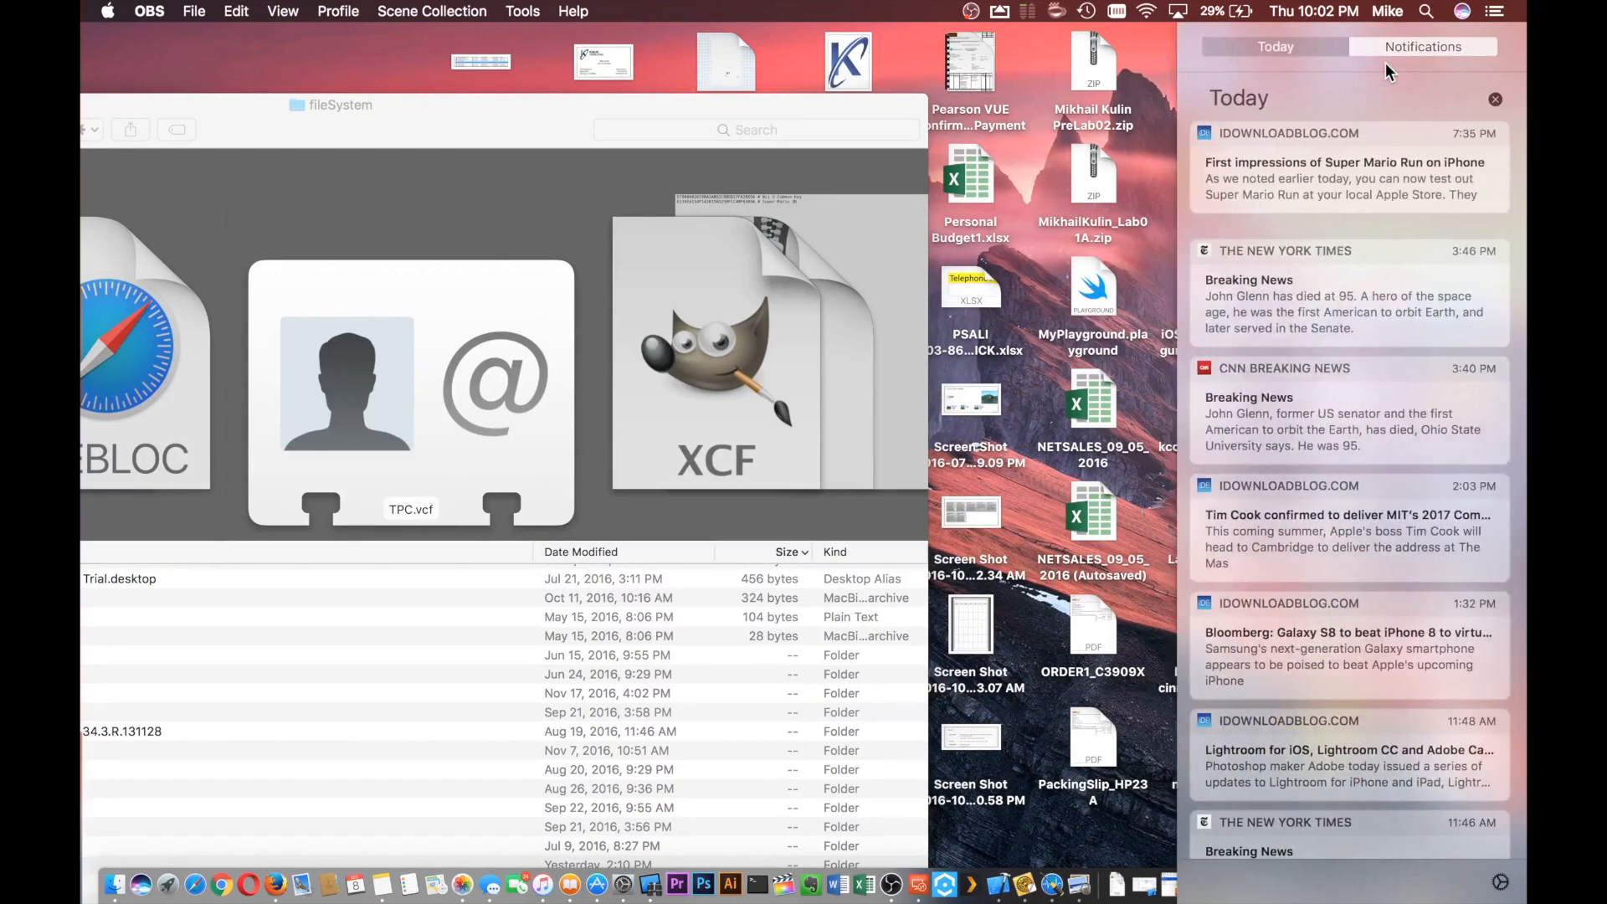
{"action": "scroll", "coordinate": [1384, 63], "scroll_direction": "left", "scroll_amount": 4}
{"action": "scroll", "coordinate": [1384, 63], "scroll_direction": "right", "scroll_amount": 4}
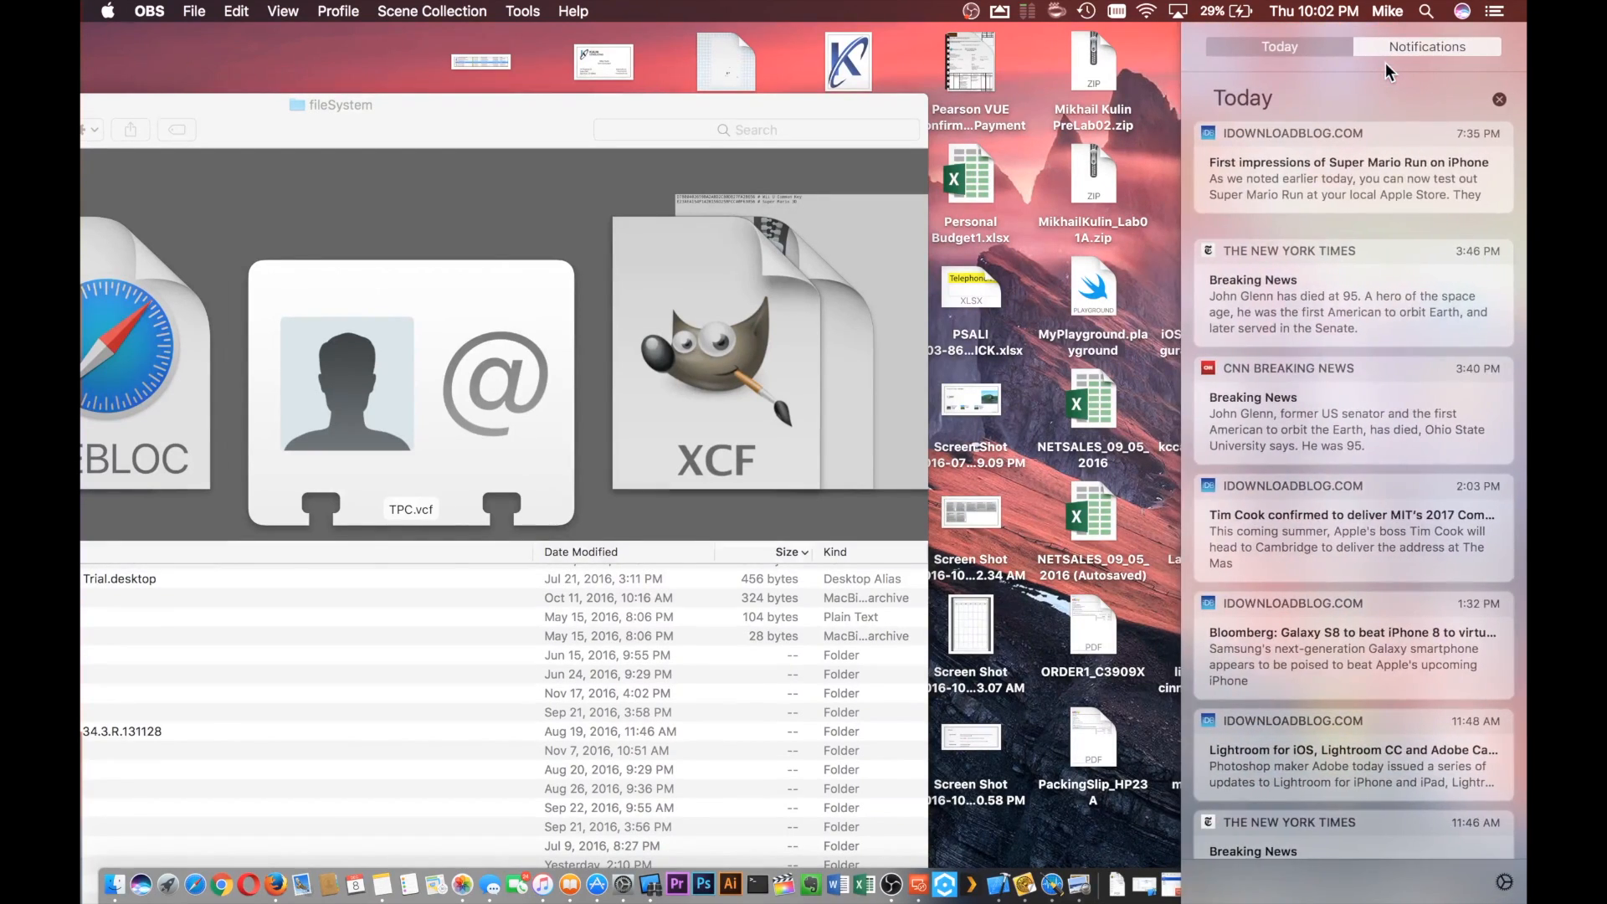
{"action": "scroll", "coordinate": [1384, 62], "scroll_direction": "left", "scroll_amount": 3}
{"action": "scroll", "coordinate": [1384, 62], "scroll_direction": "left", "scroll_amount": 2}
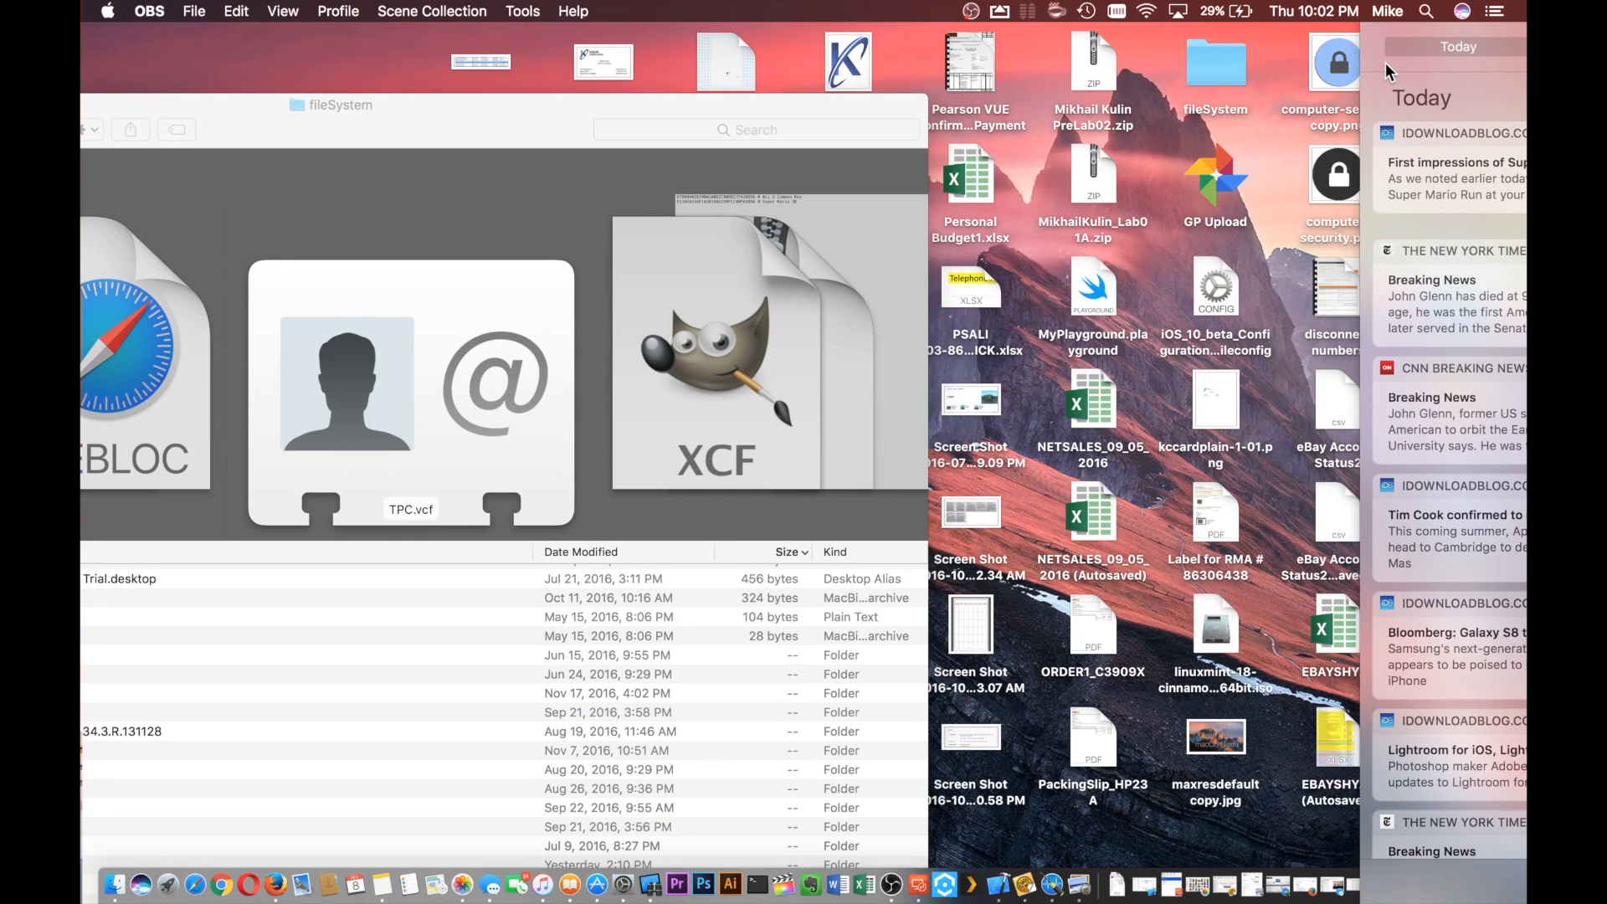
{"action": "scroll", "coordinate": [1385, 62], "scroll_direction": "right", "scroll_amount": 3}
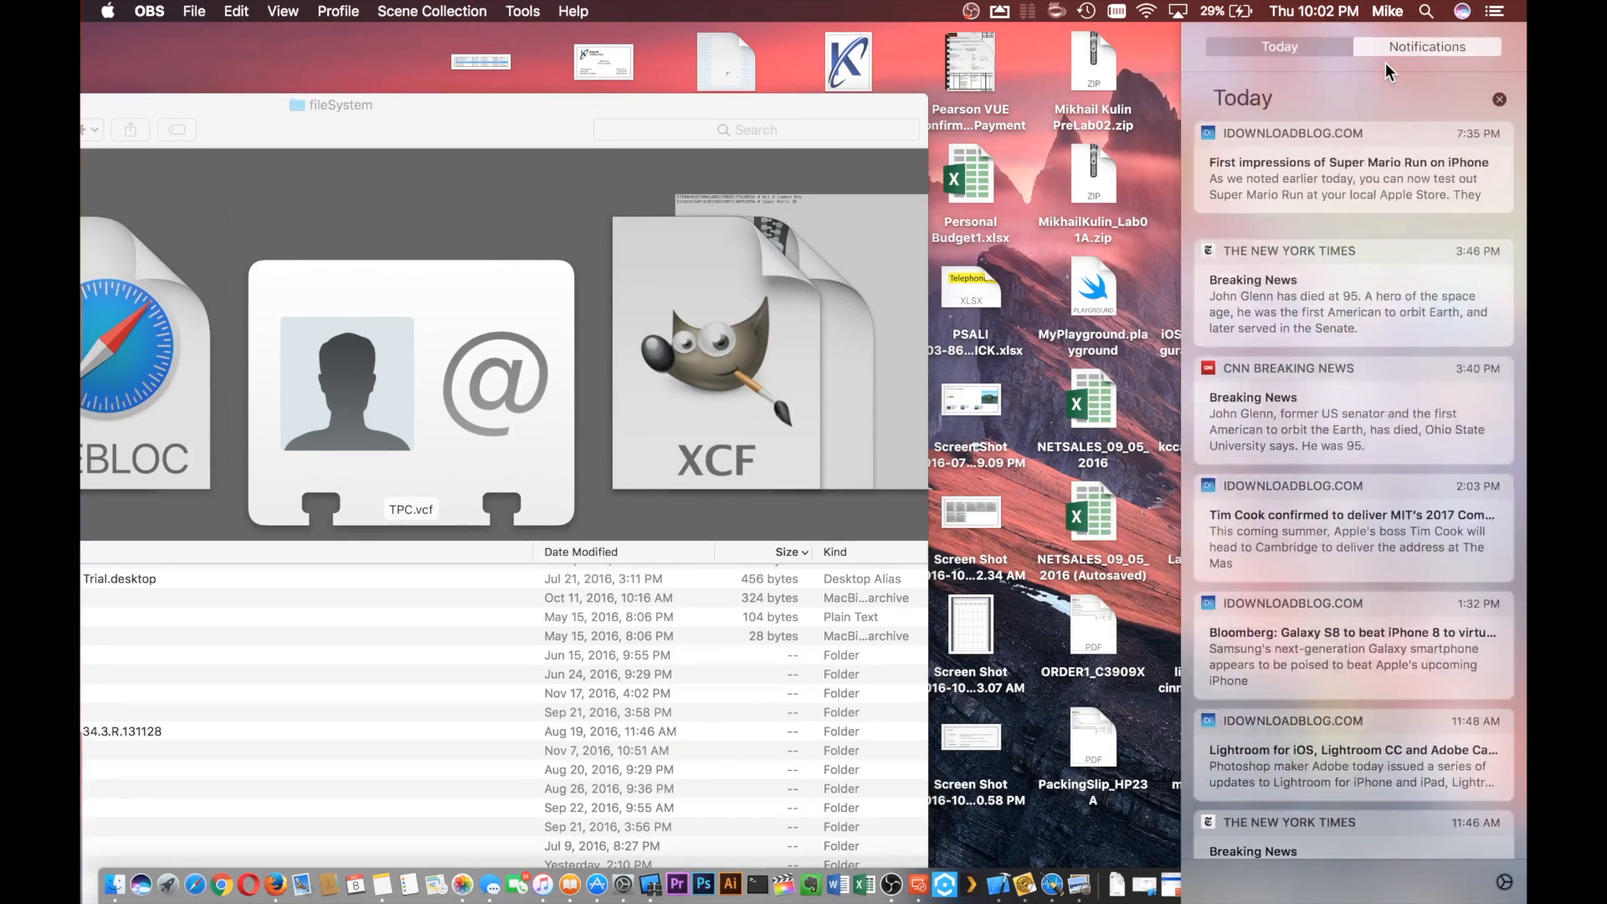
{"action": "left_click", "coordinate": [1088, 230]}
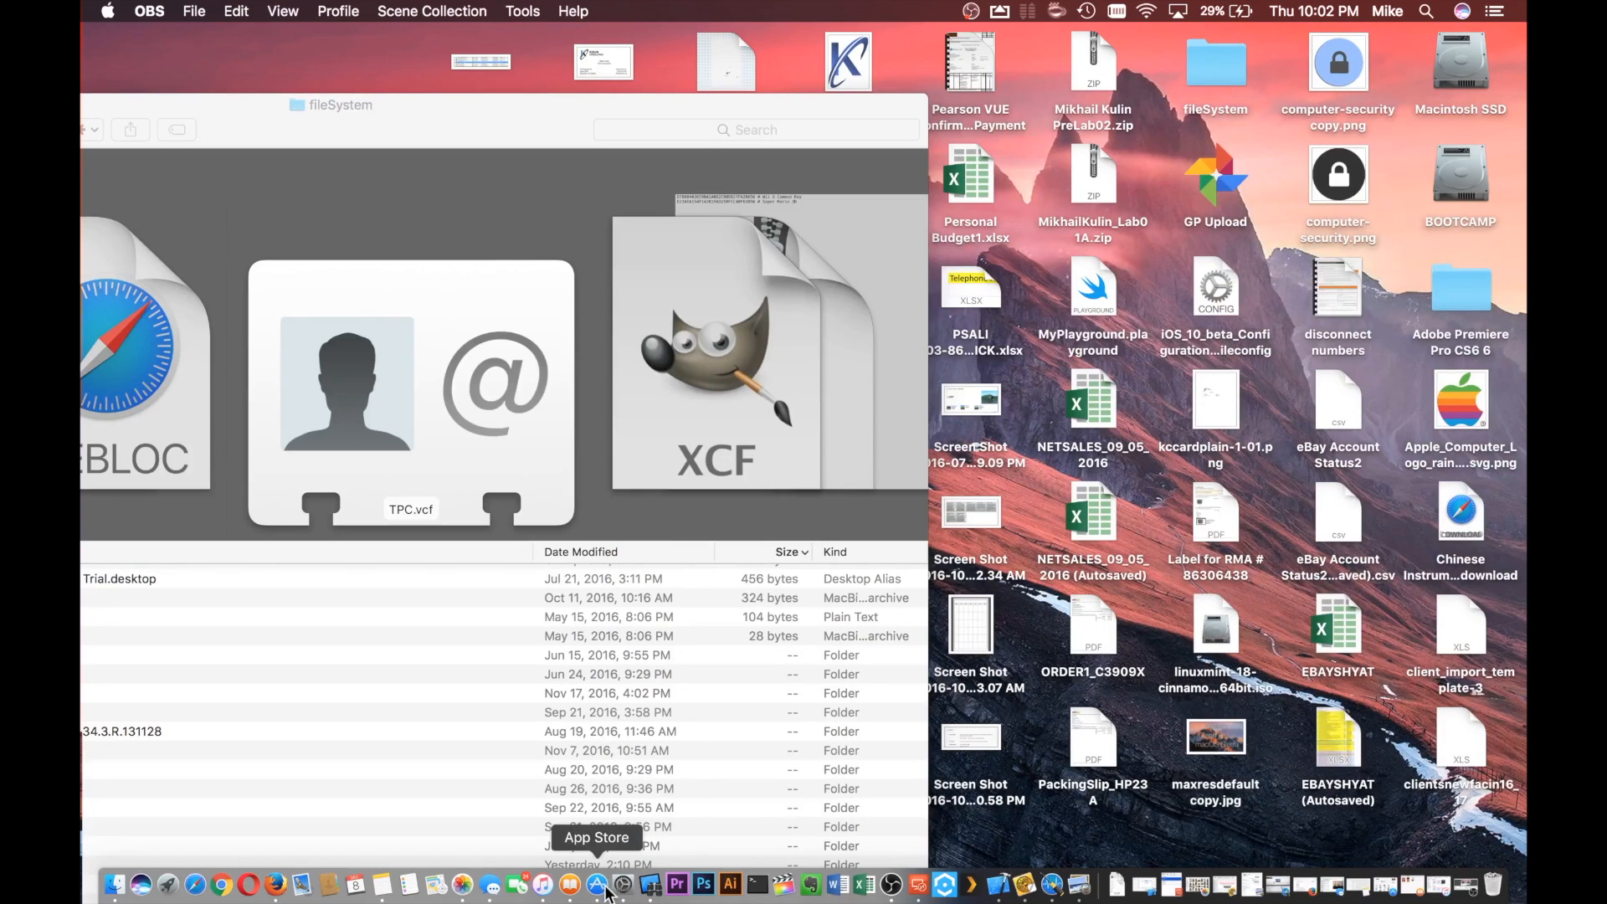
Step: Minimize the fileSystem Finder window and close the Dock settings window
{"action": "double_click", "coordinate": [600, 117]}
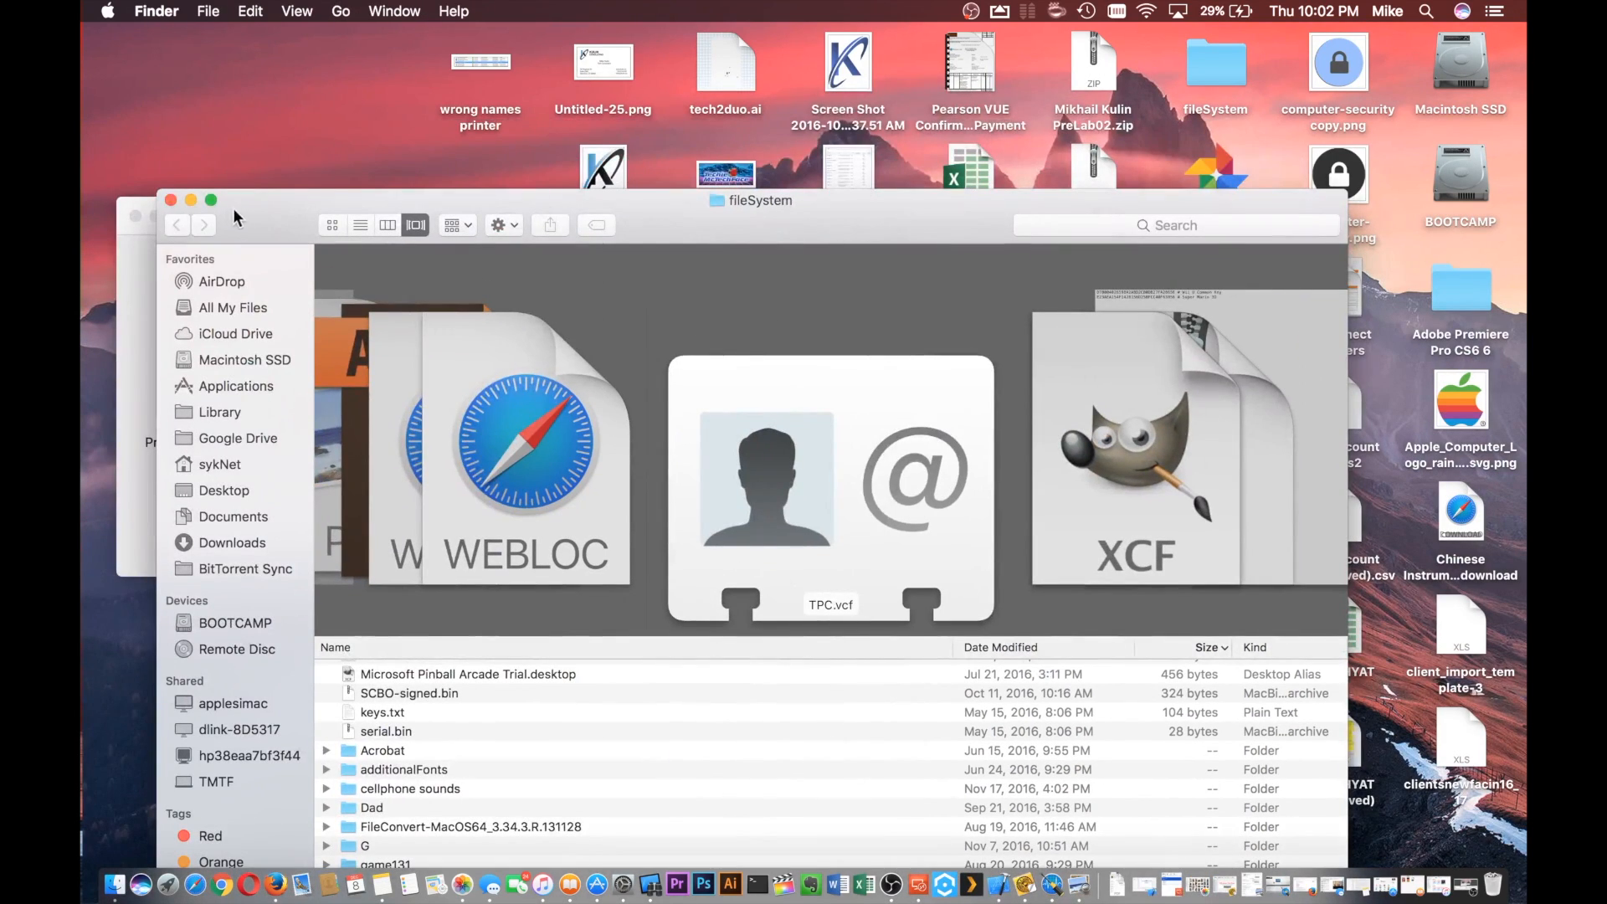
{"action": "left_click", "coordinate": [191, 200]}
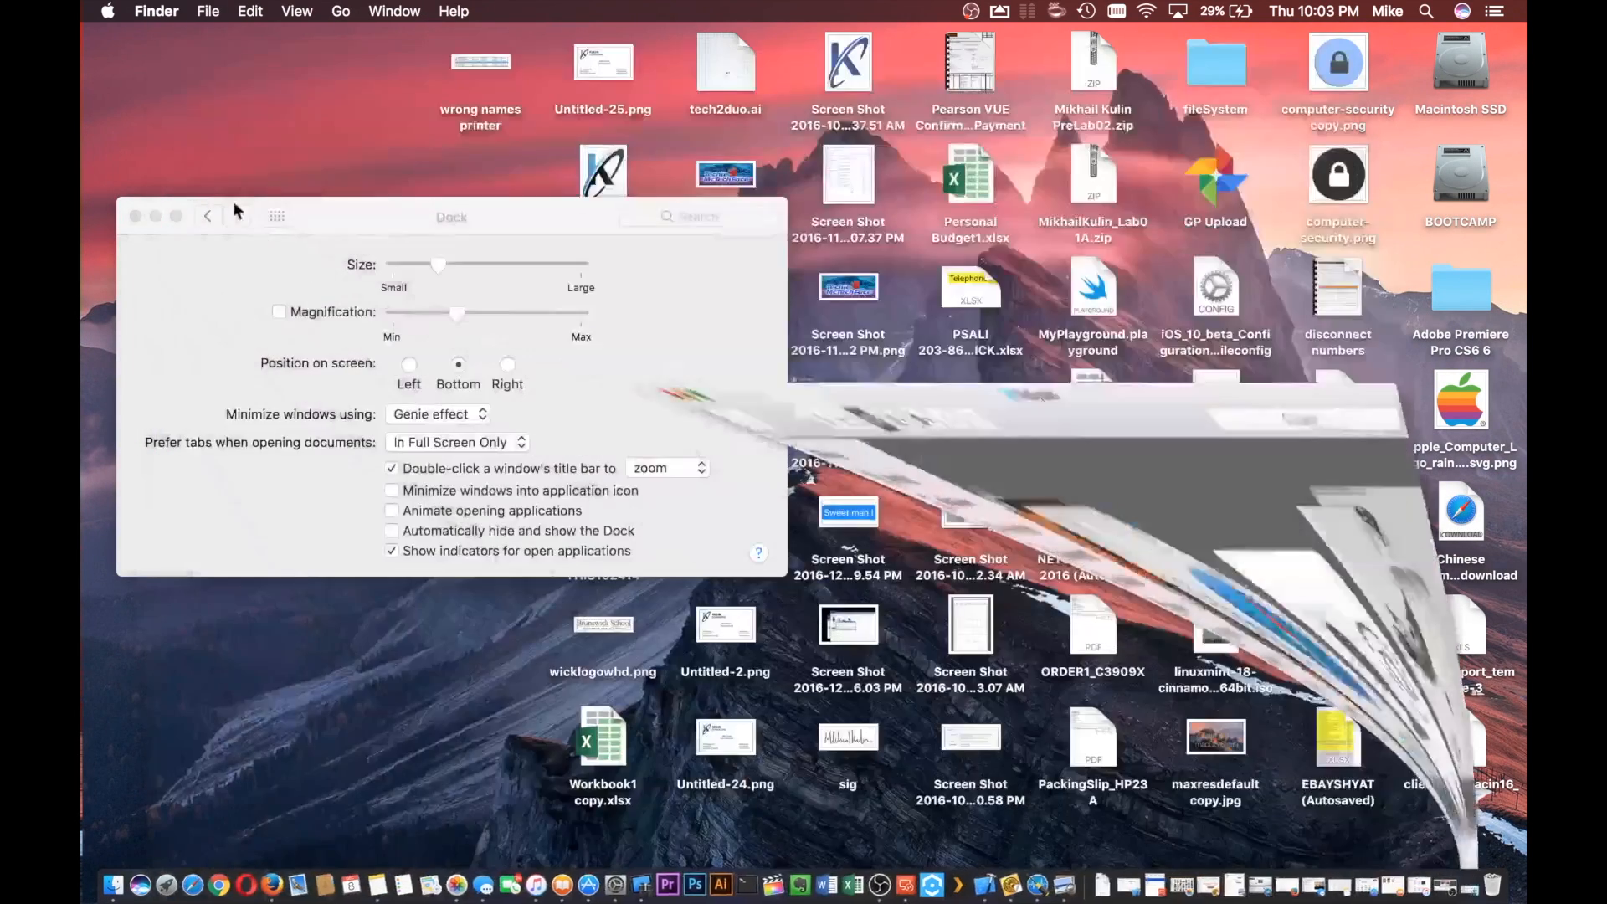
{"action": "left_click", "coordinate": [135, 216]}
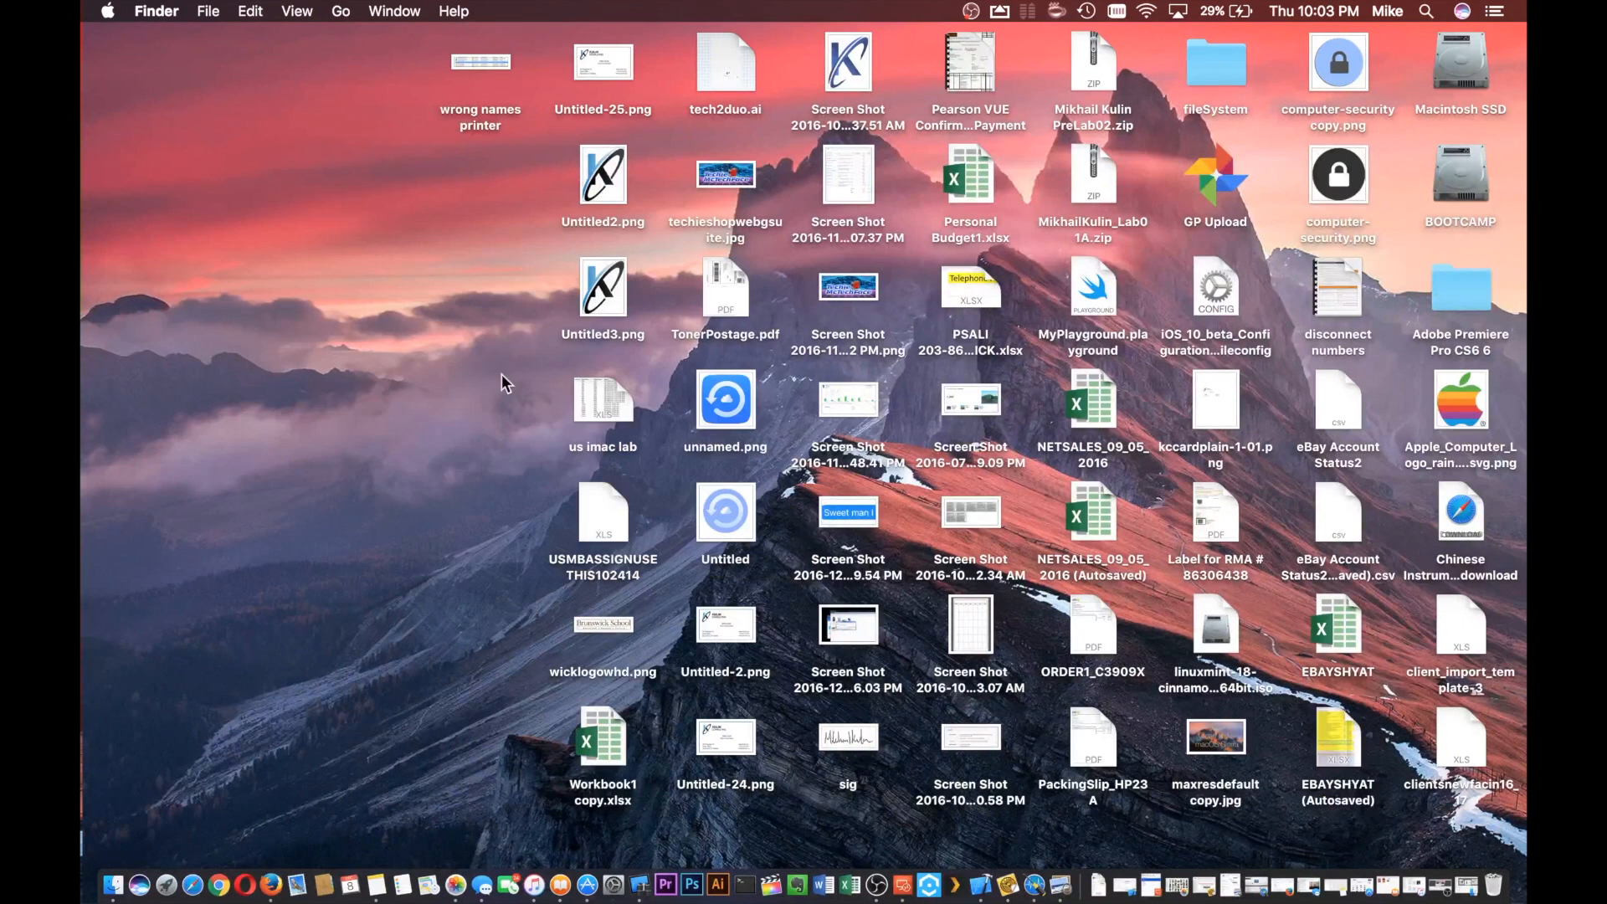
Step: Open System Preferences and turn on Reduce transparency in the Accessibility display settings
{"action": "left_click", "coordinate": [613, 886]}
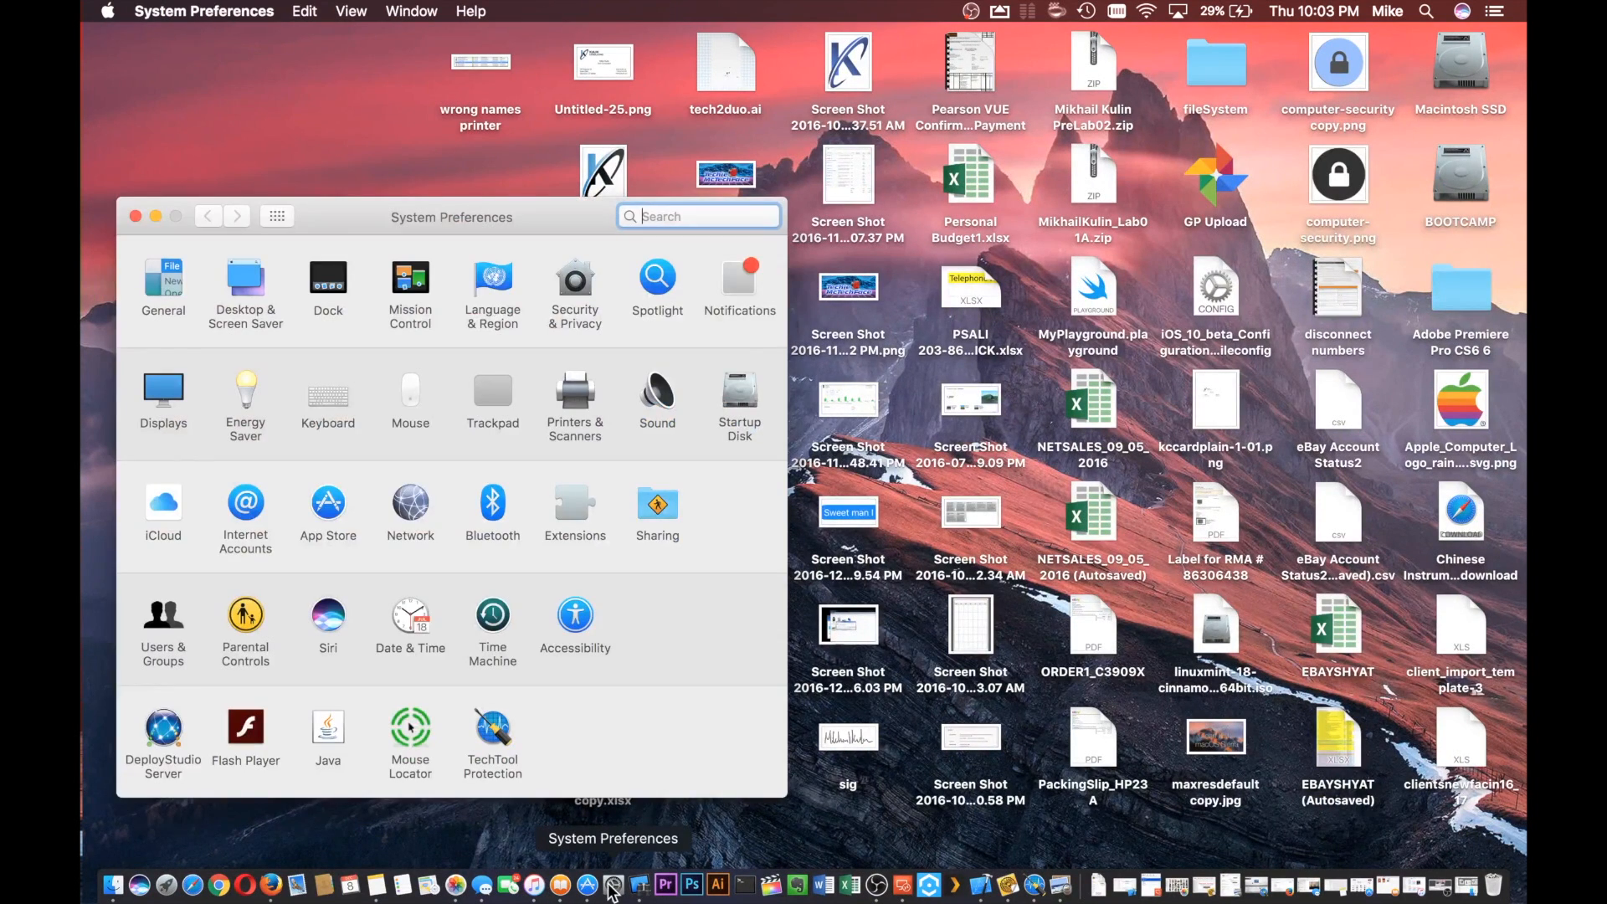
{"action": "left_click", "coordinate": [576, 615]}
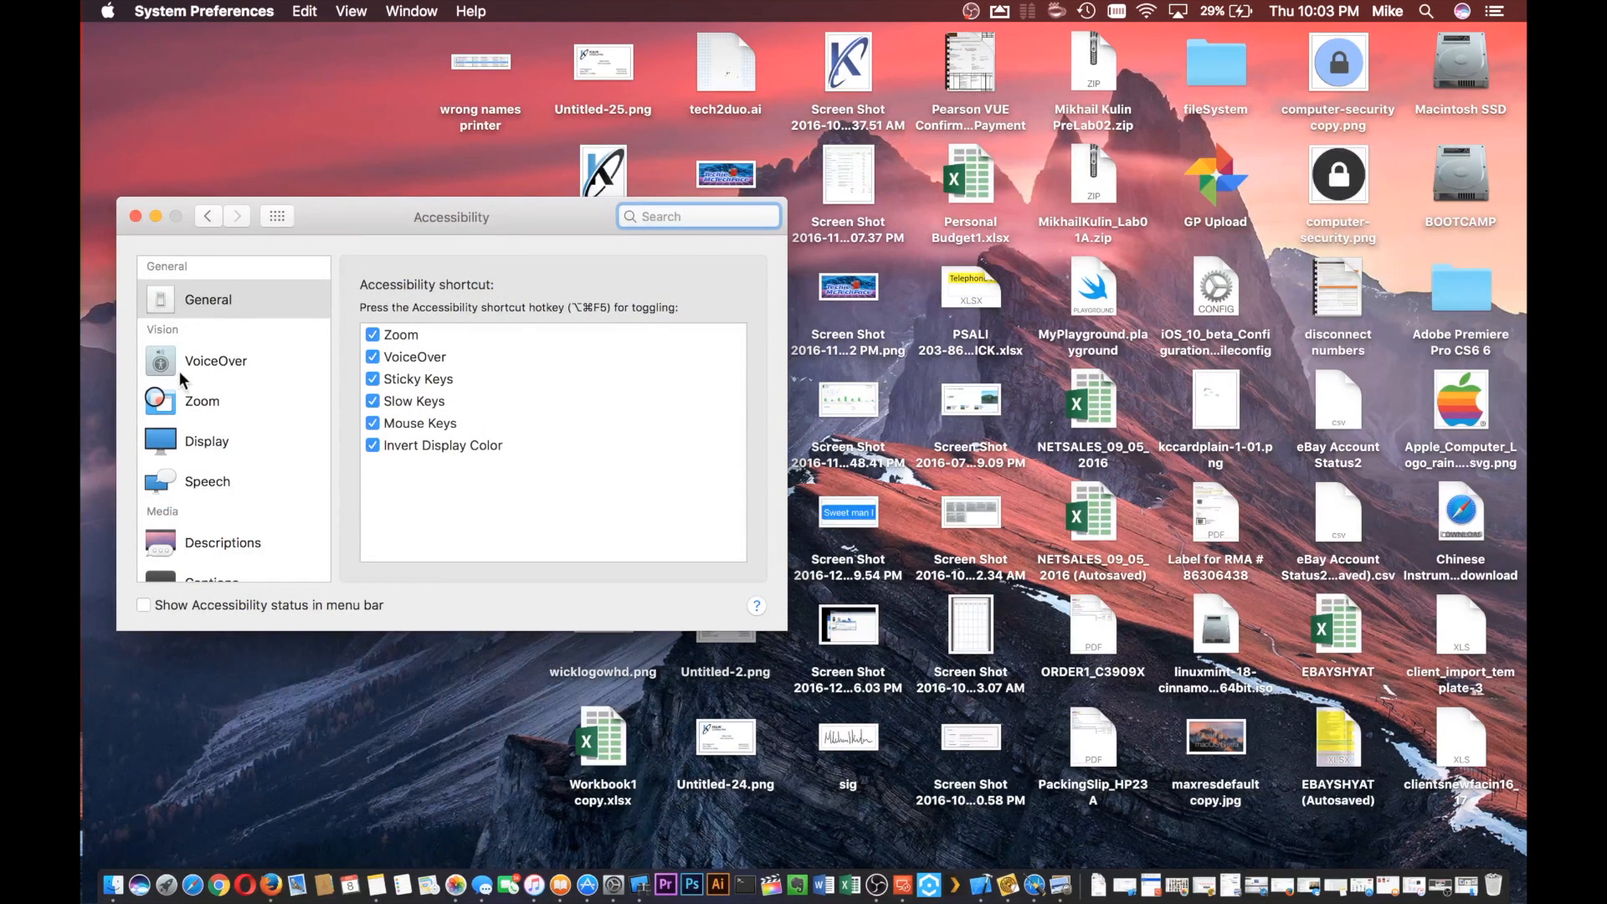
{"action": "left_click", "coordinate": [214, 444]}
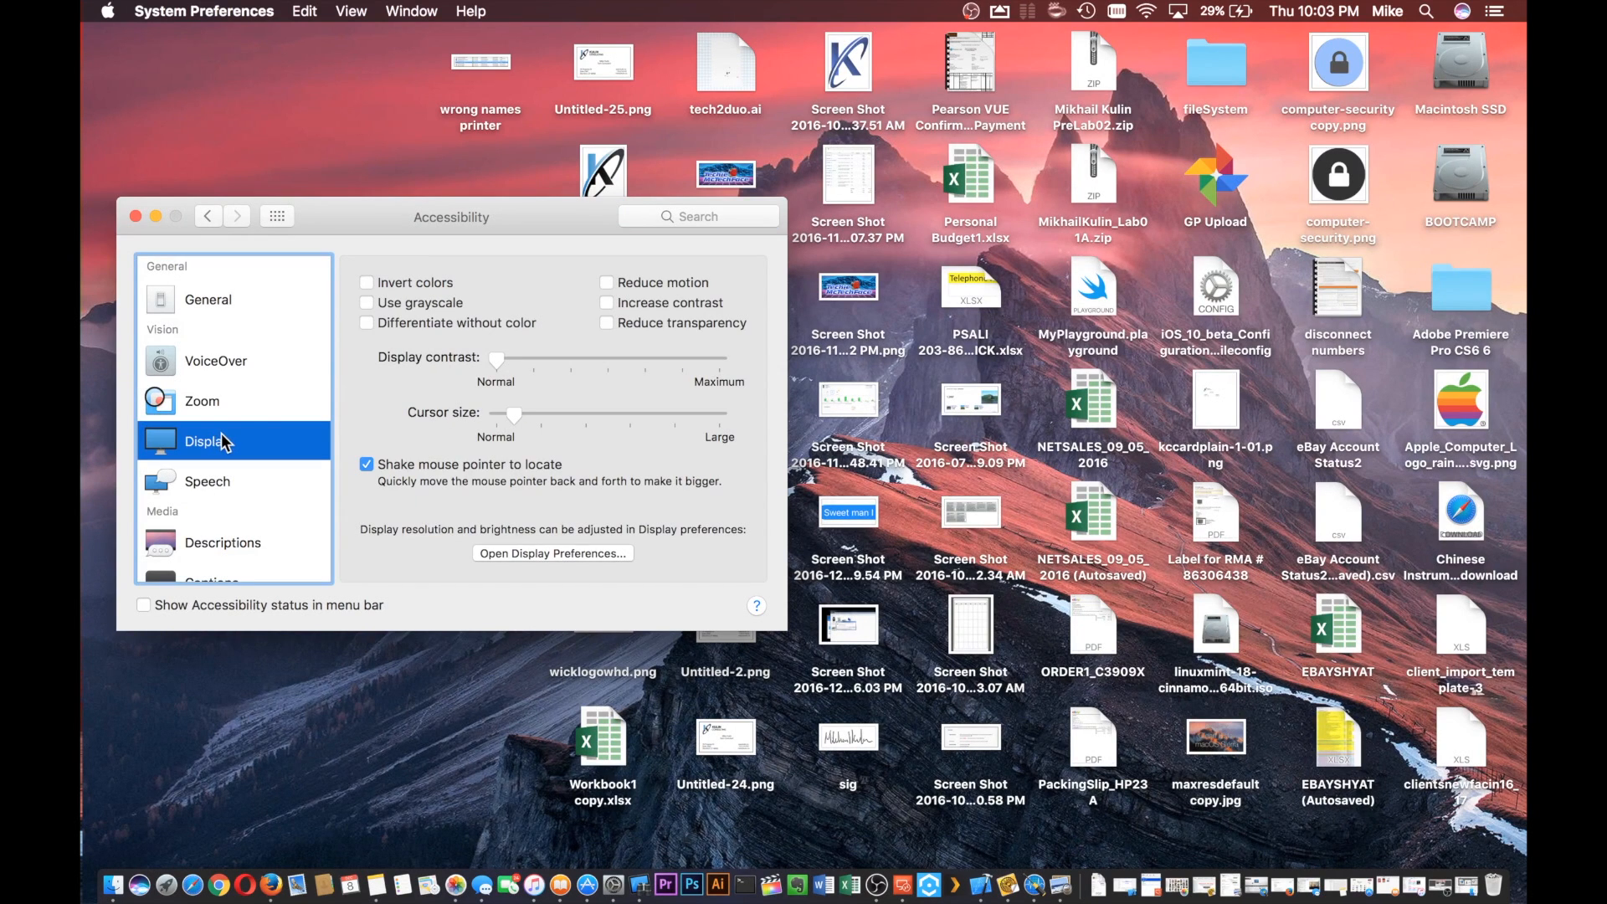
{"action": "left_click", "coordinate": [606, 323]}
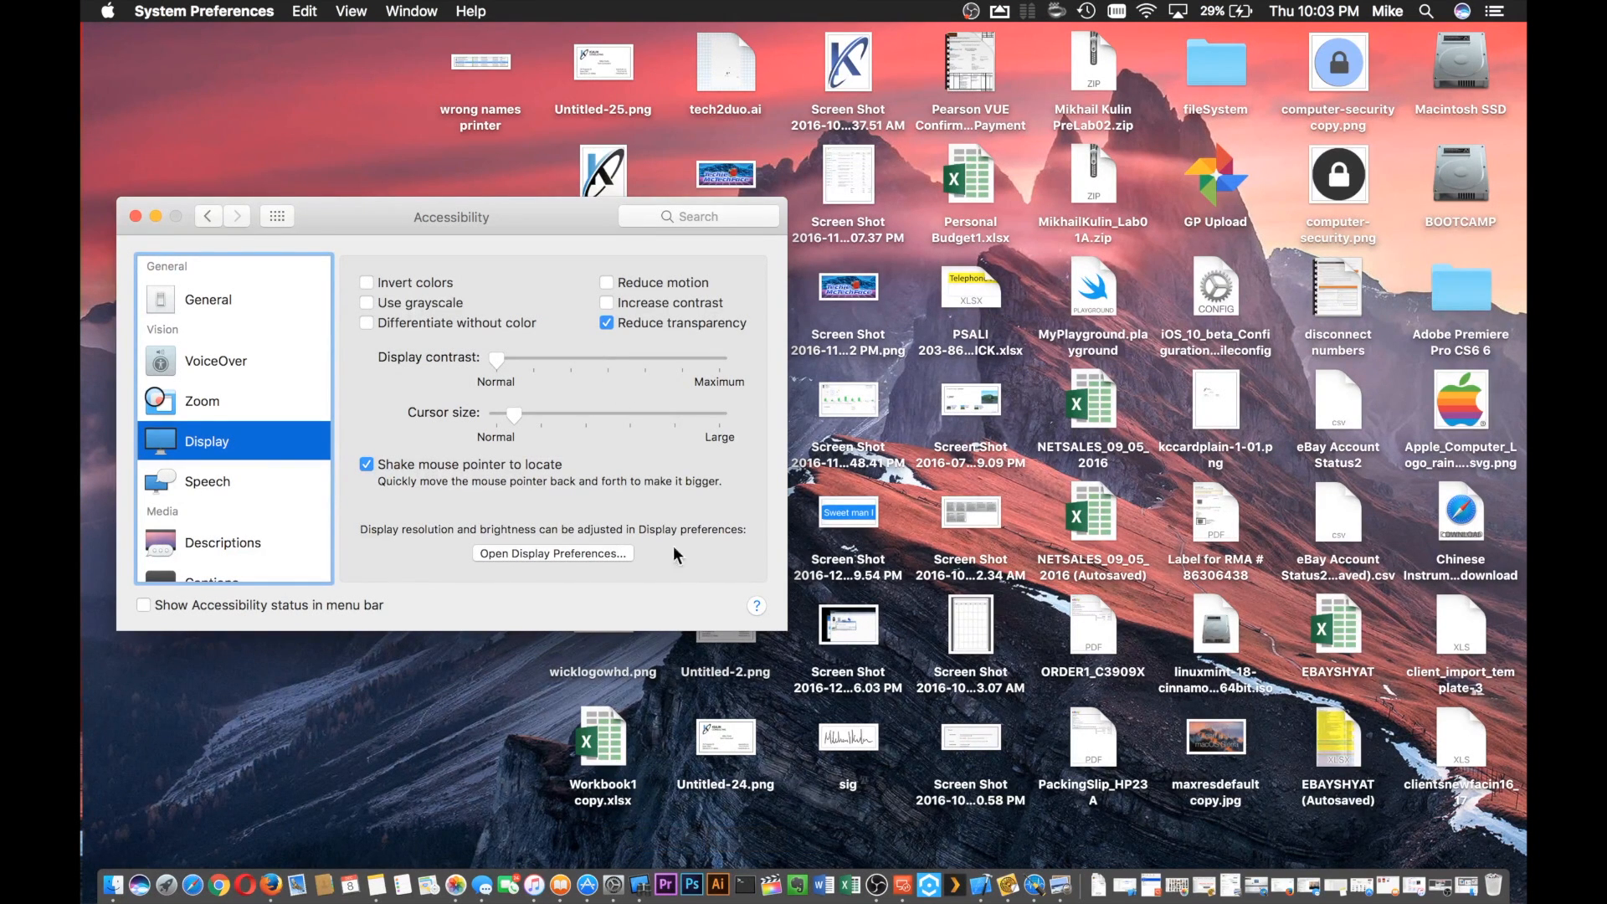
{"action": "left_click", "coordinate": [606, 323]}
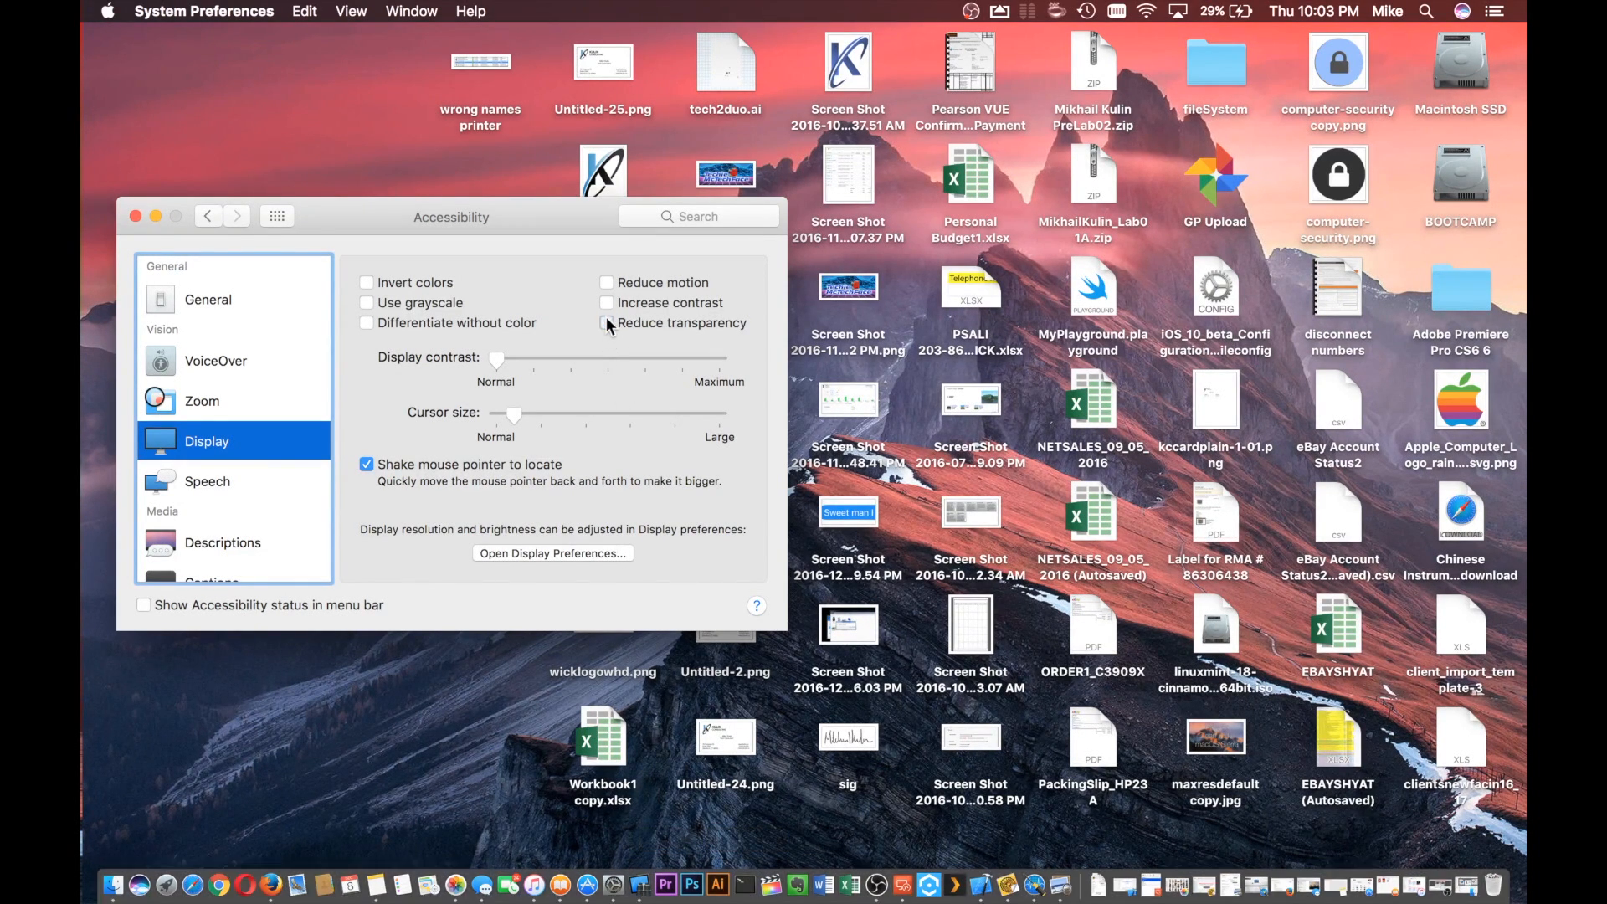
{"action": "left_click", "coordinate": [606, 323]}
Step: Slide Notification Center into view to examine its background with reduced transparency, and slide it away again
{"action": "scroll", "coordinate": [953, 463], "scroll_direction": "right", "scroll_amount": 5}
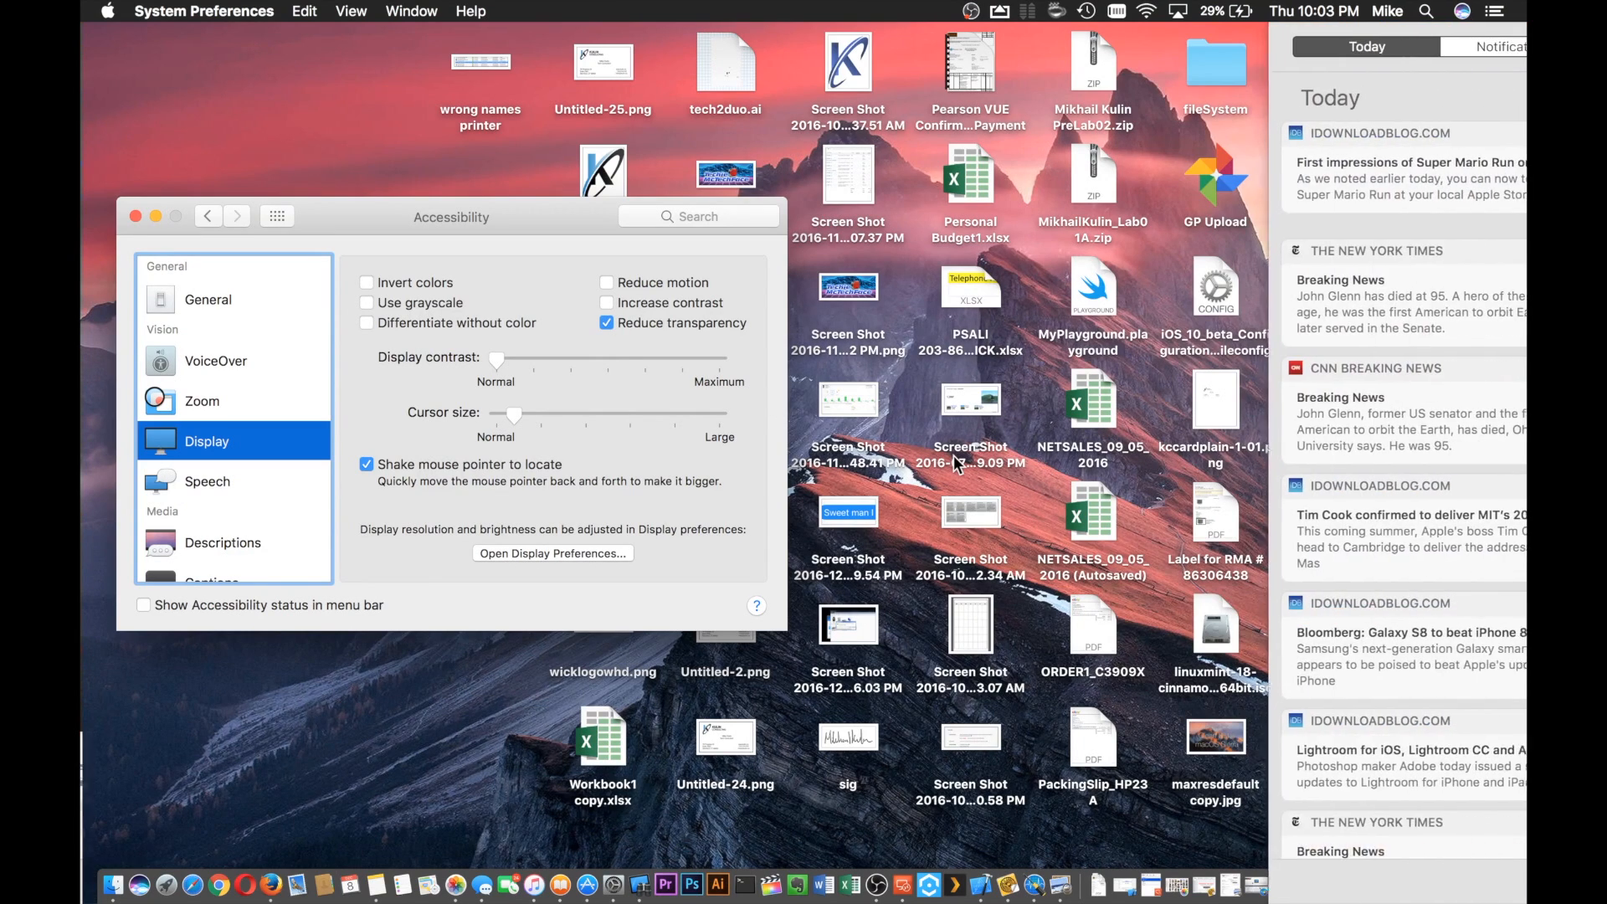
{"action": "scroll", "coordinate": [1369, 112], "scroll_direction": "left", "scroll_amount": 5}
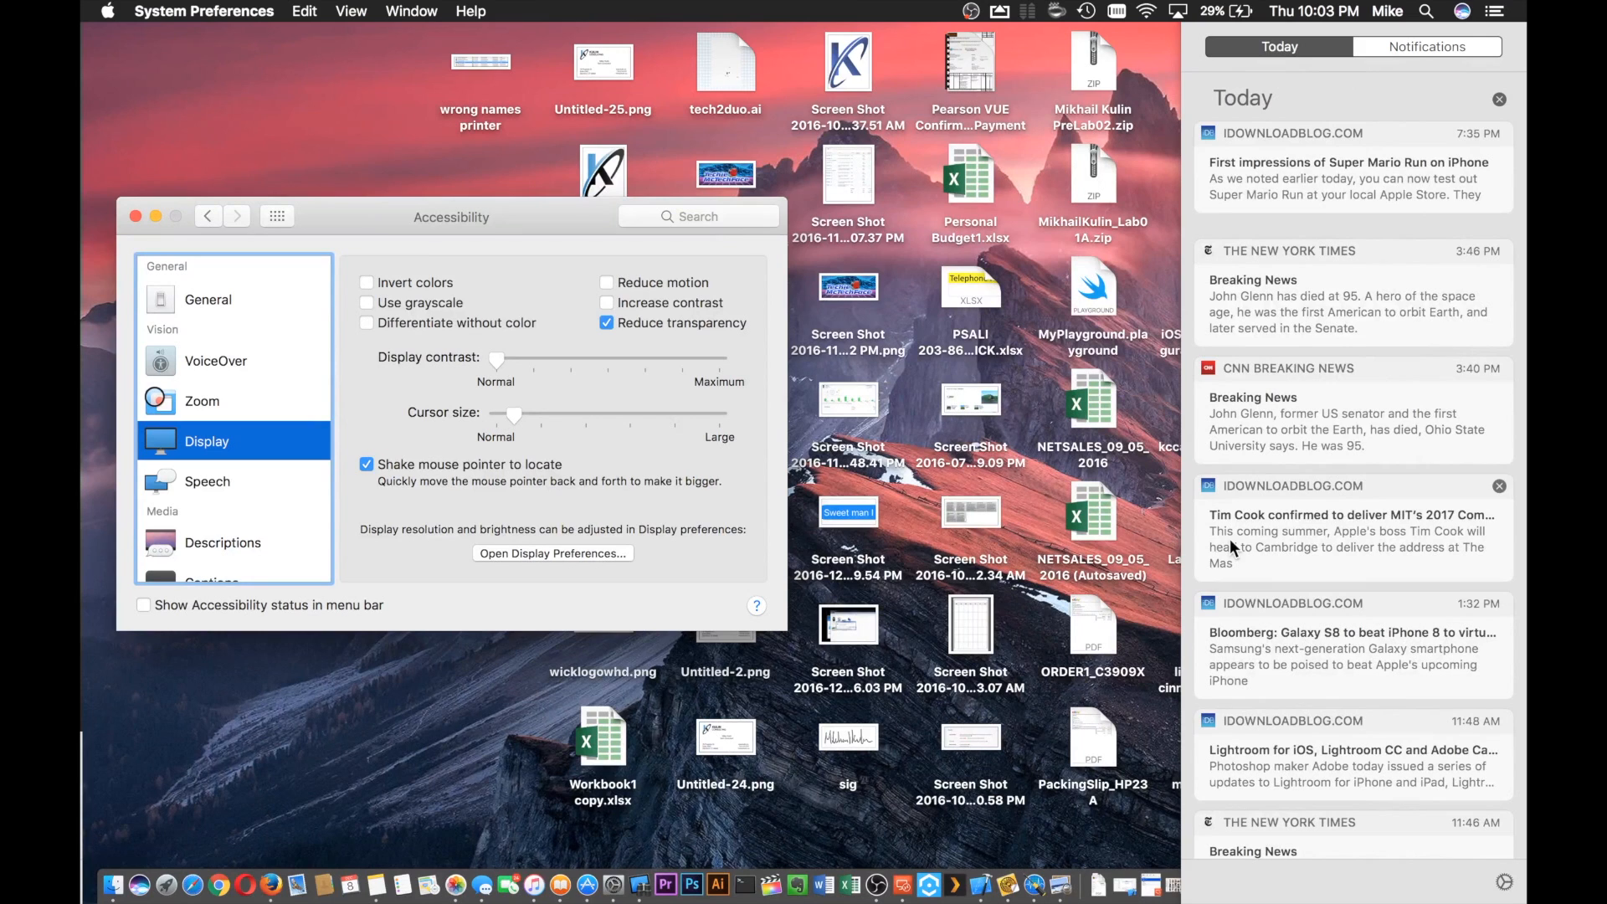
{"action": "scroll", "coordinate": [1253, 269], "scroll_direction": "left", "scroll_amount": 5}
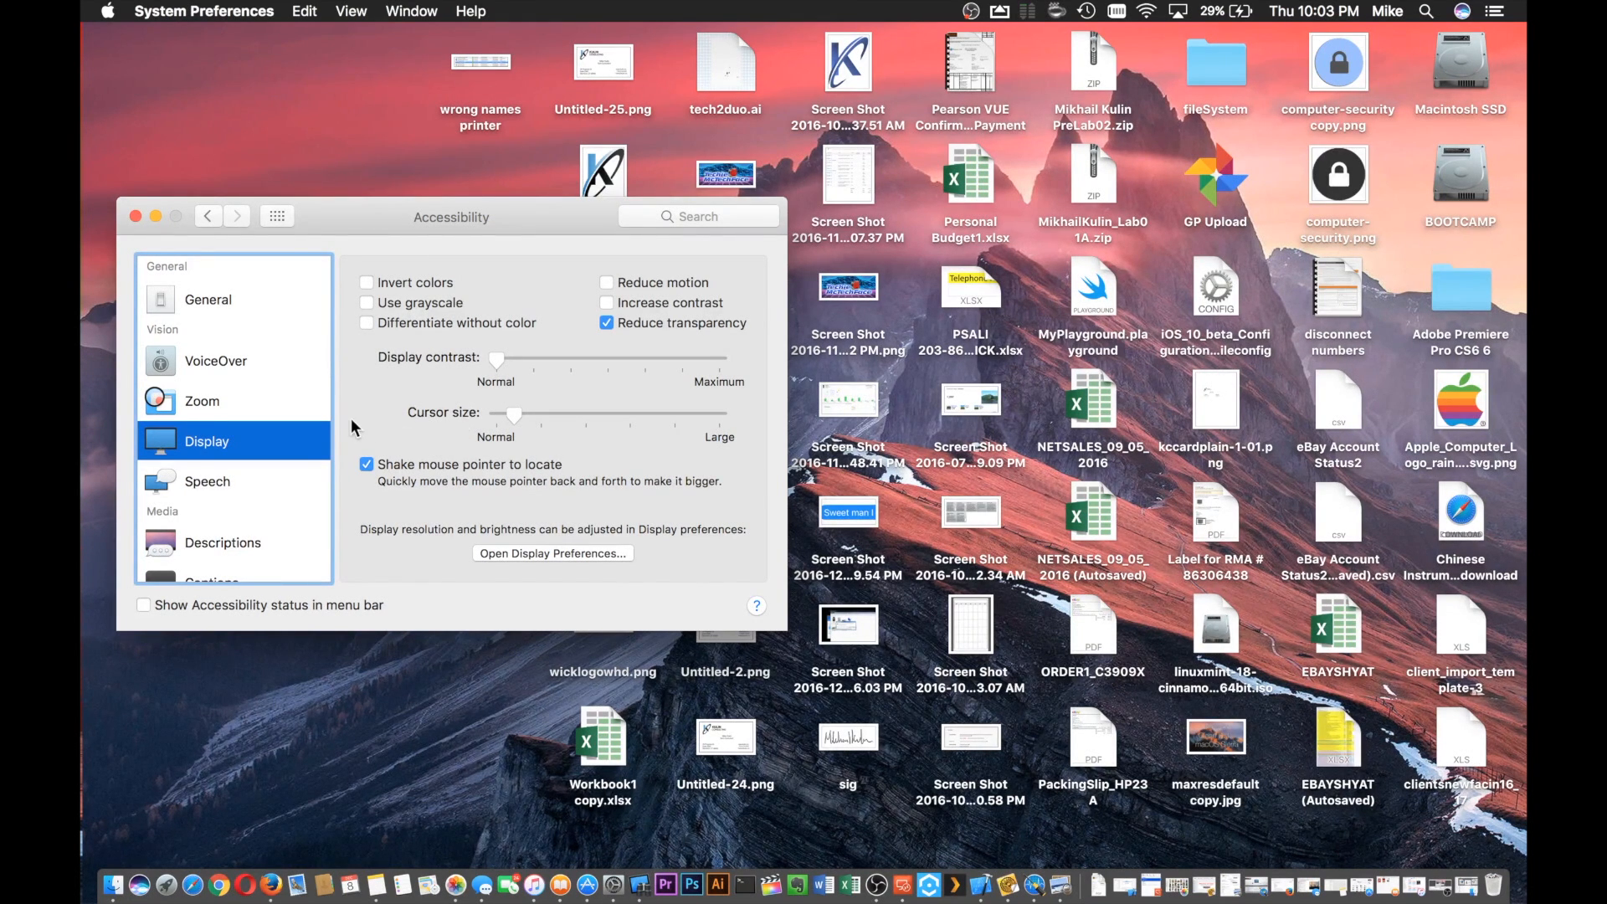
Step: Turn off shaking the mouse pointer to locate it, return to the preferences overview and close System Preferences
{"action": "left_click", "coordinate": [368, 469]}
{"action": "left_click", "coordinate": [281, 215]}
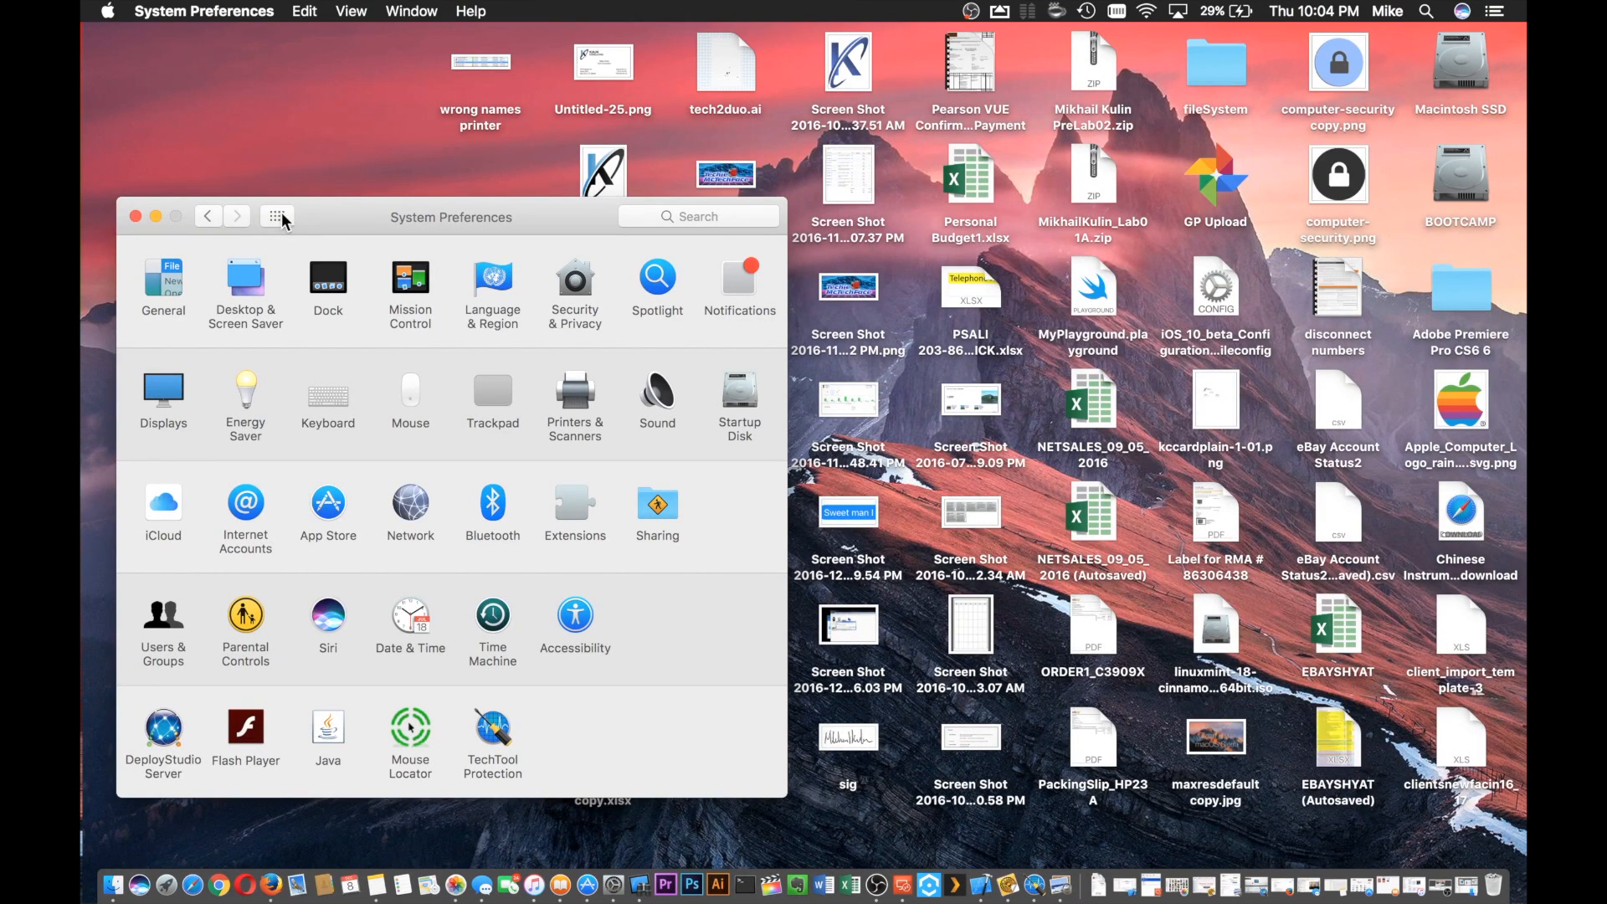
{"action": "left_click", "coordinate": [135, 216]}
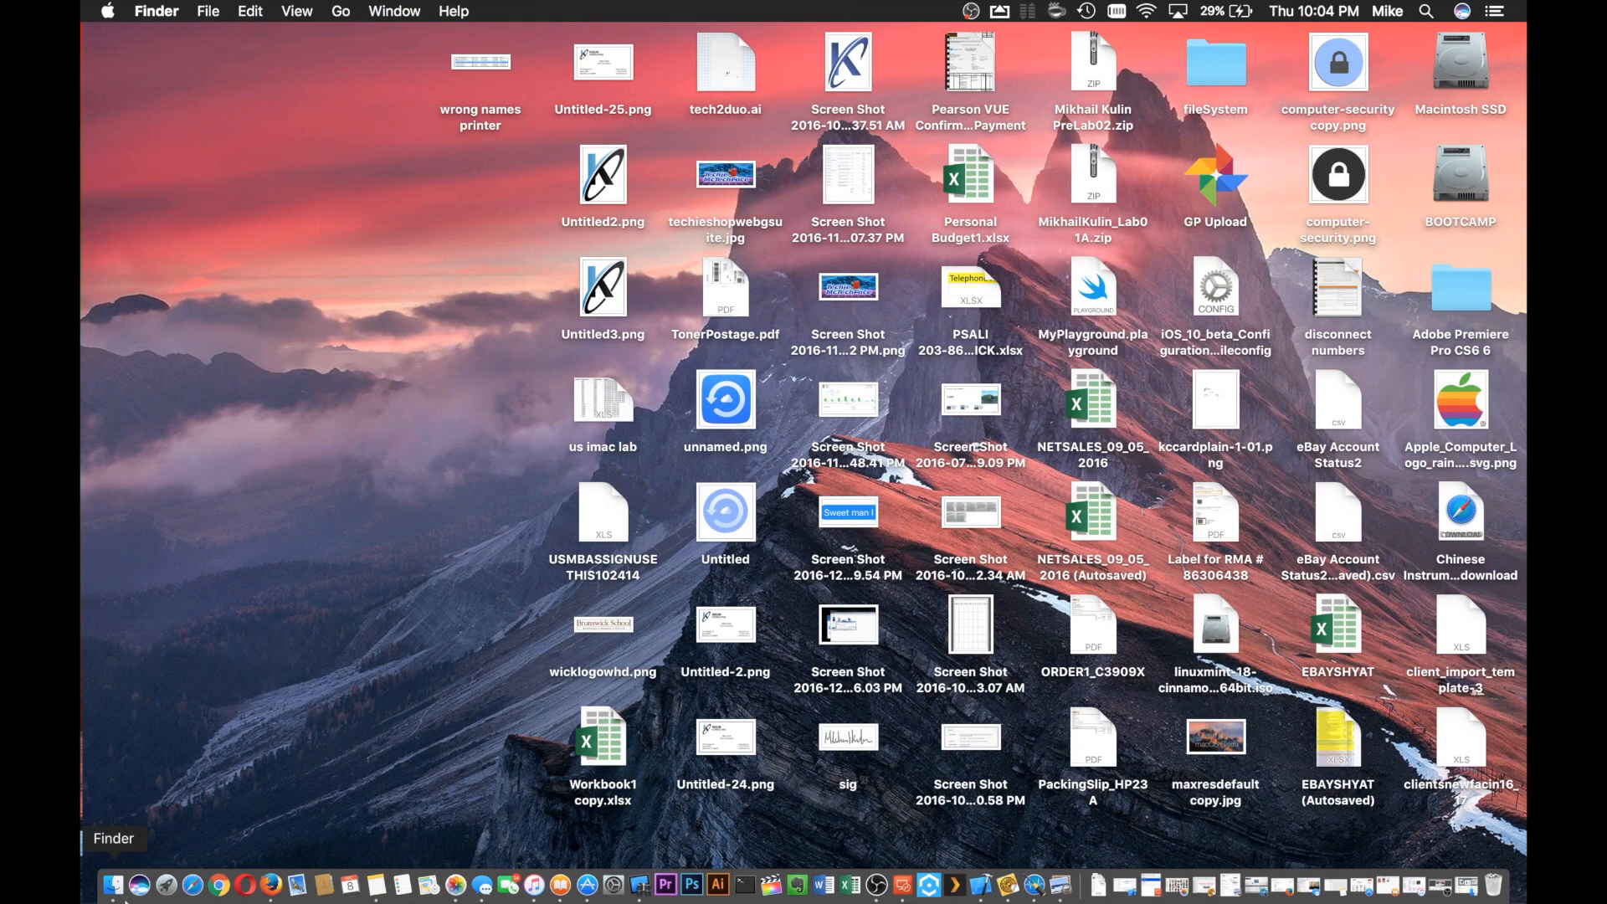
Step: Set new Finder windows to show the home folder in the General Finder preferences, and close the preferences
{"action": "left_click", "coordinate": [156, 11]}
{"action": "left_click", "coordinate": [174, 67]}
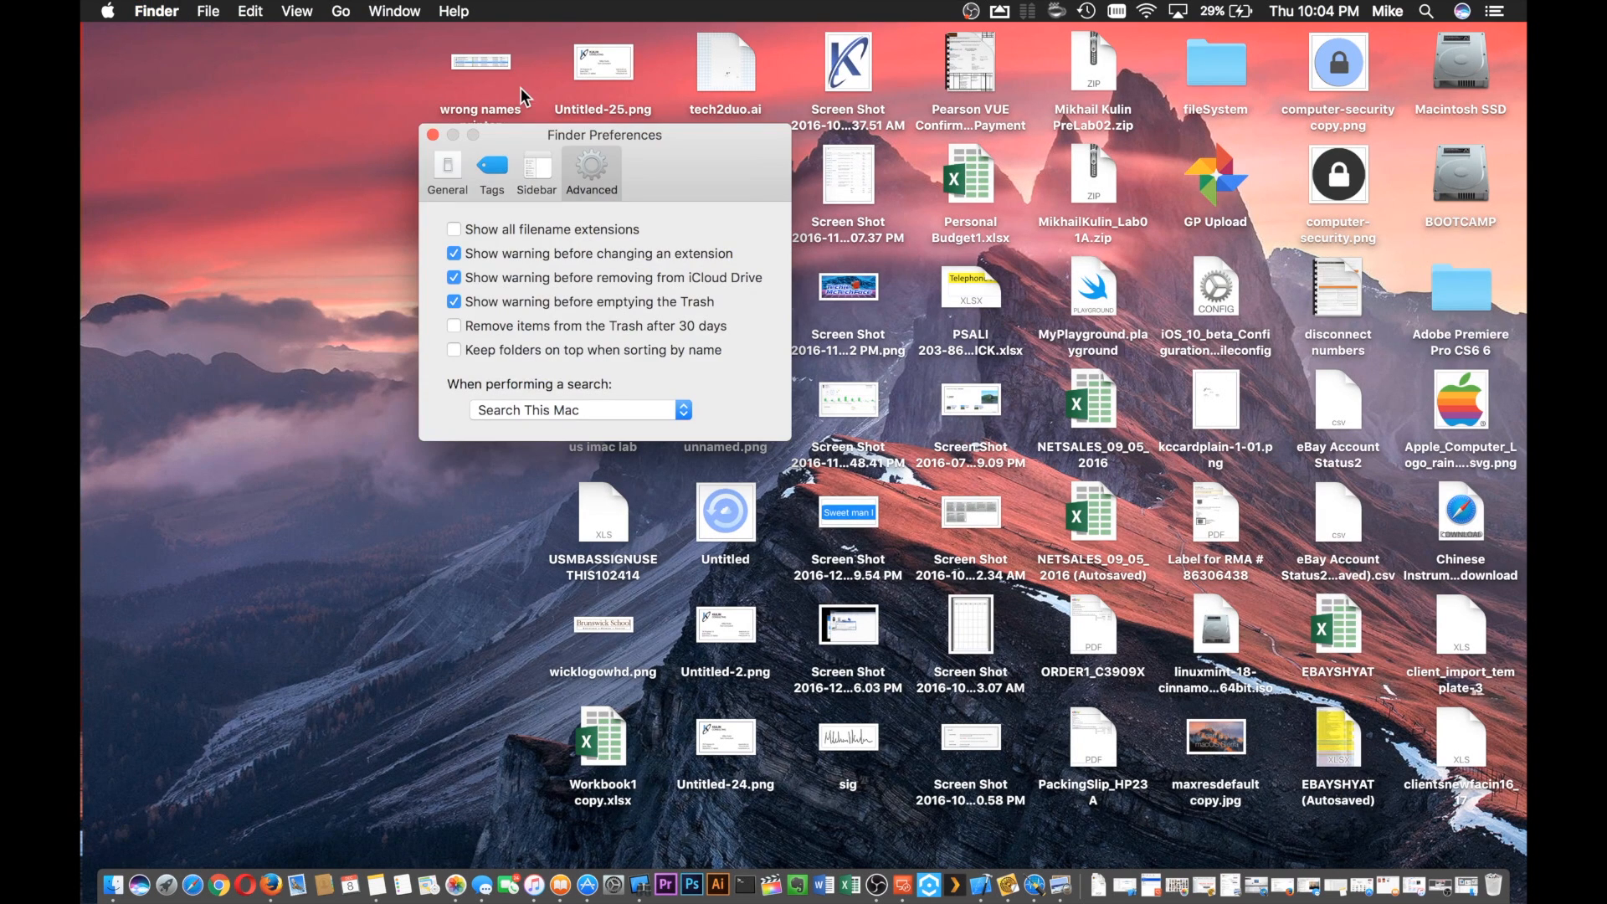
{"action": "left_click_drag", "start_coordinate": [685, 143], "coordinate": [550, 210]}
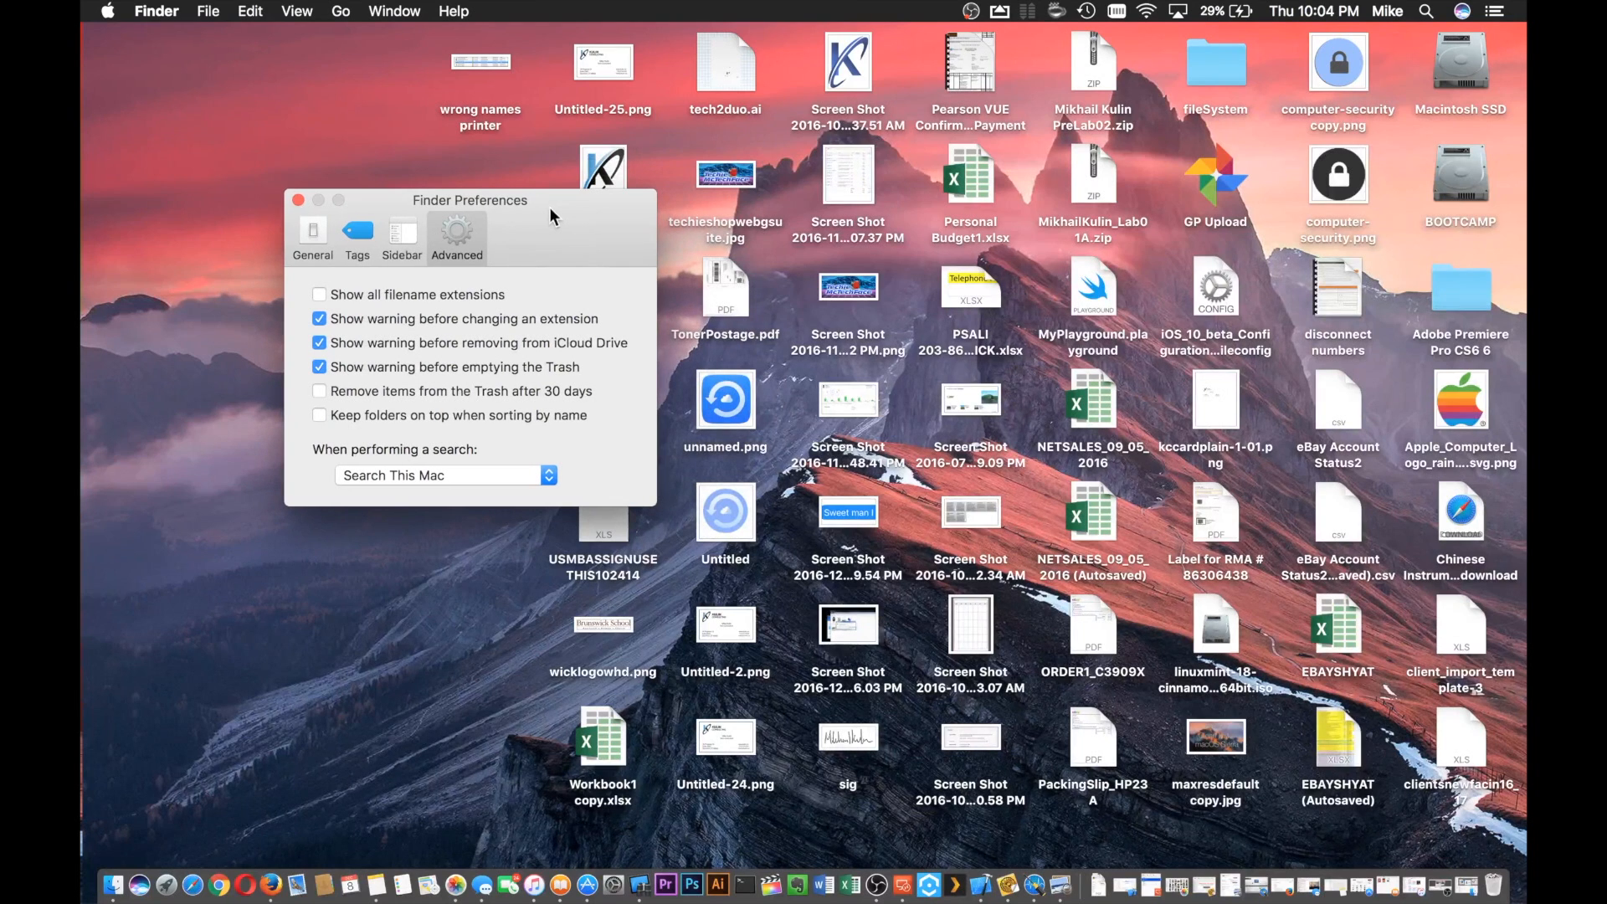
{"action": "left_click", "coordinate": [333, 232]}
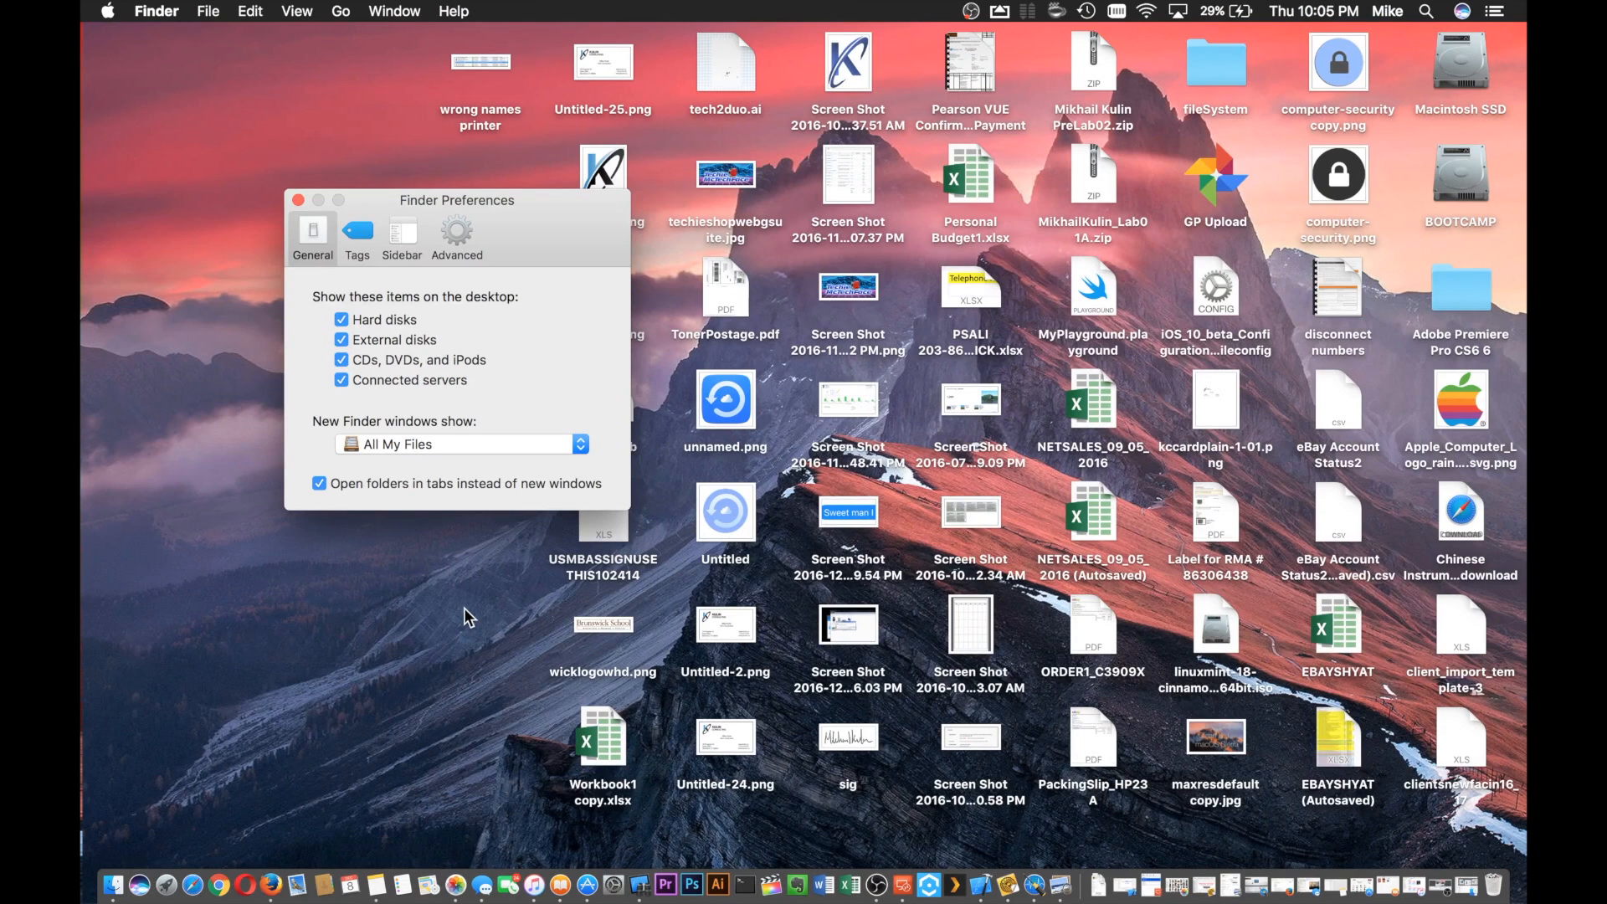
{"action": "left_click", "coordinate": [501, 444]}
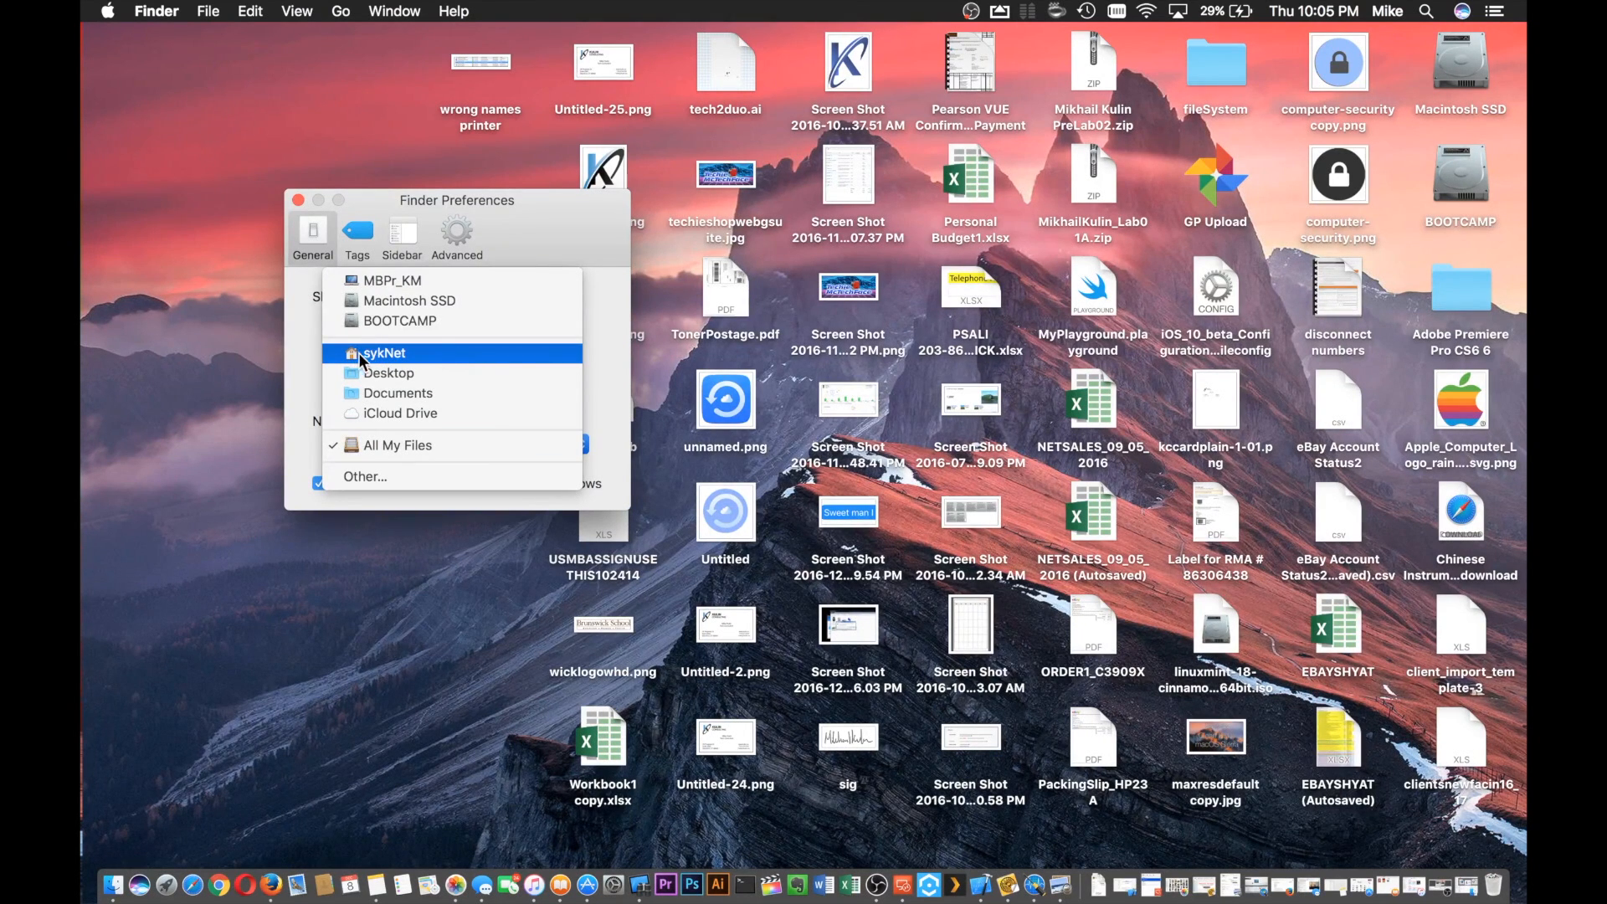
{"action": "left_click", "coordinate": [382, 352]}
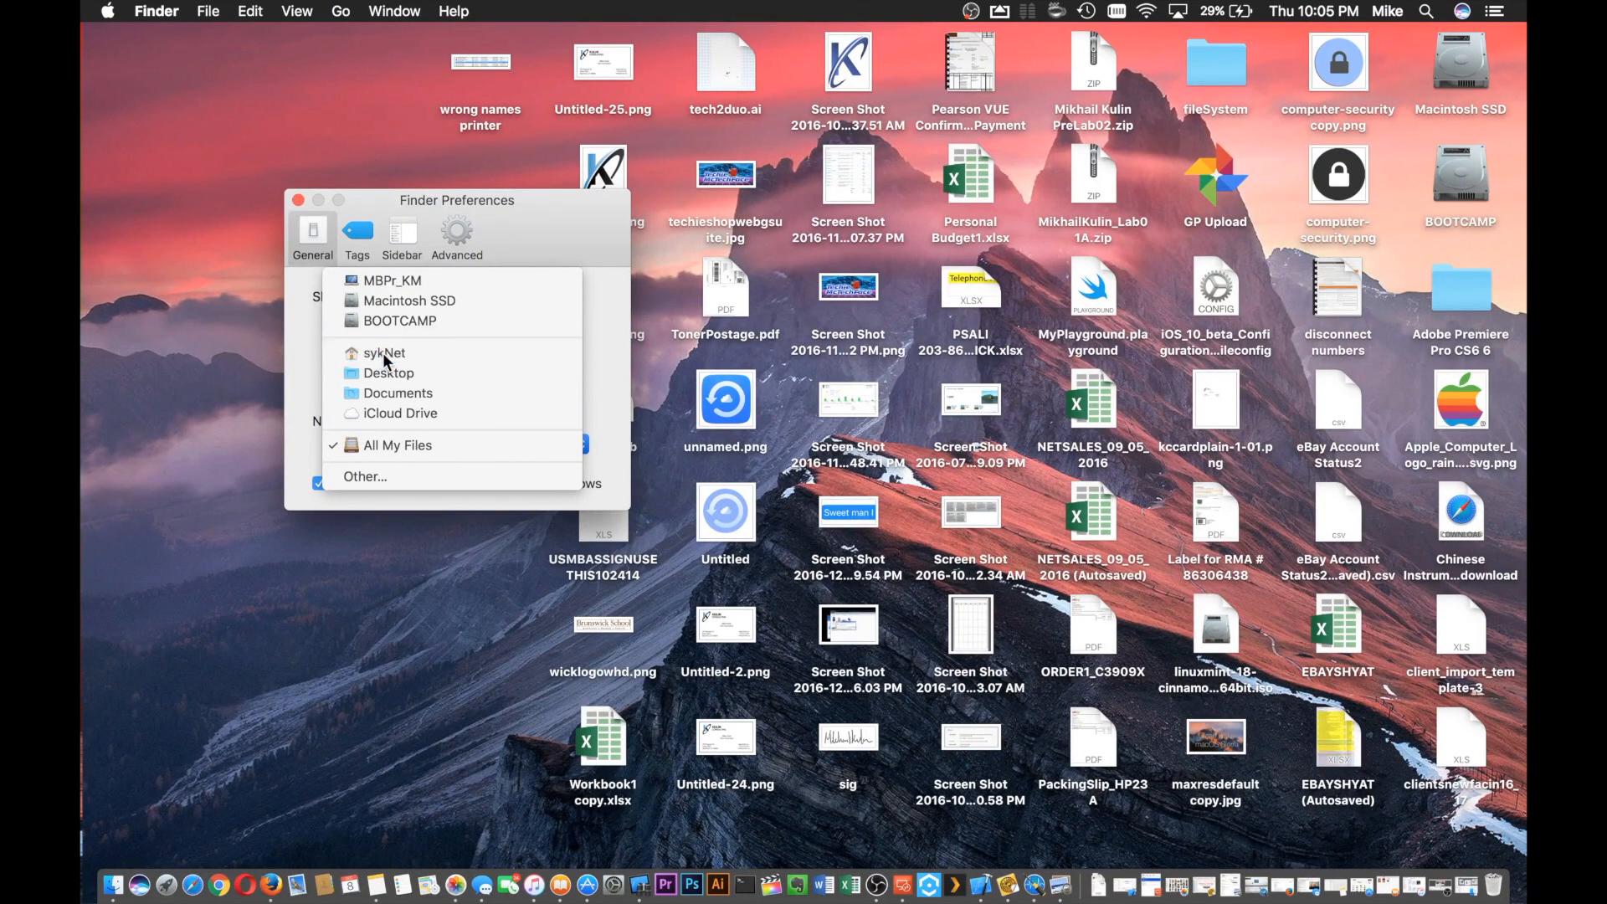
{"action": "left_click", "coordinate": [298, 200]}
Step: Open a new Finder window, look through the files and folders in the home folder, and move the window higher on the desktop
{"action": "left_click", "coordinate": [209, 11]}
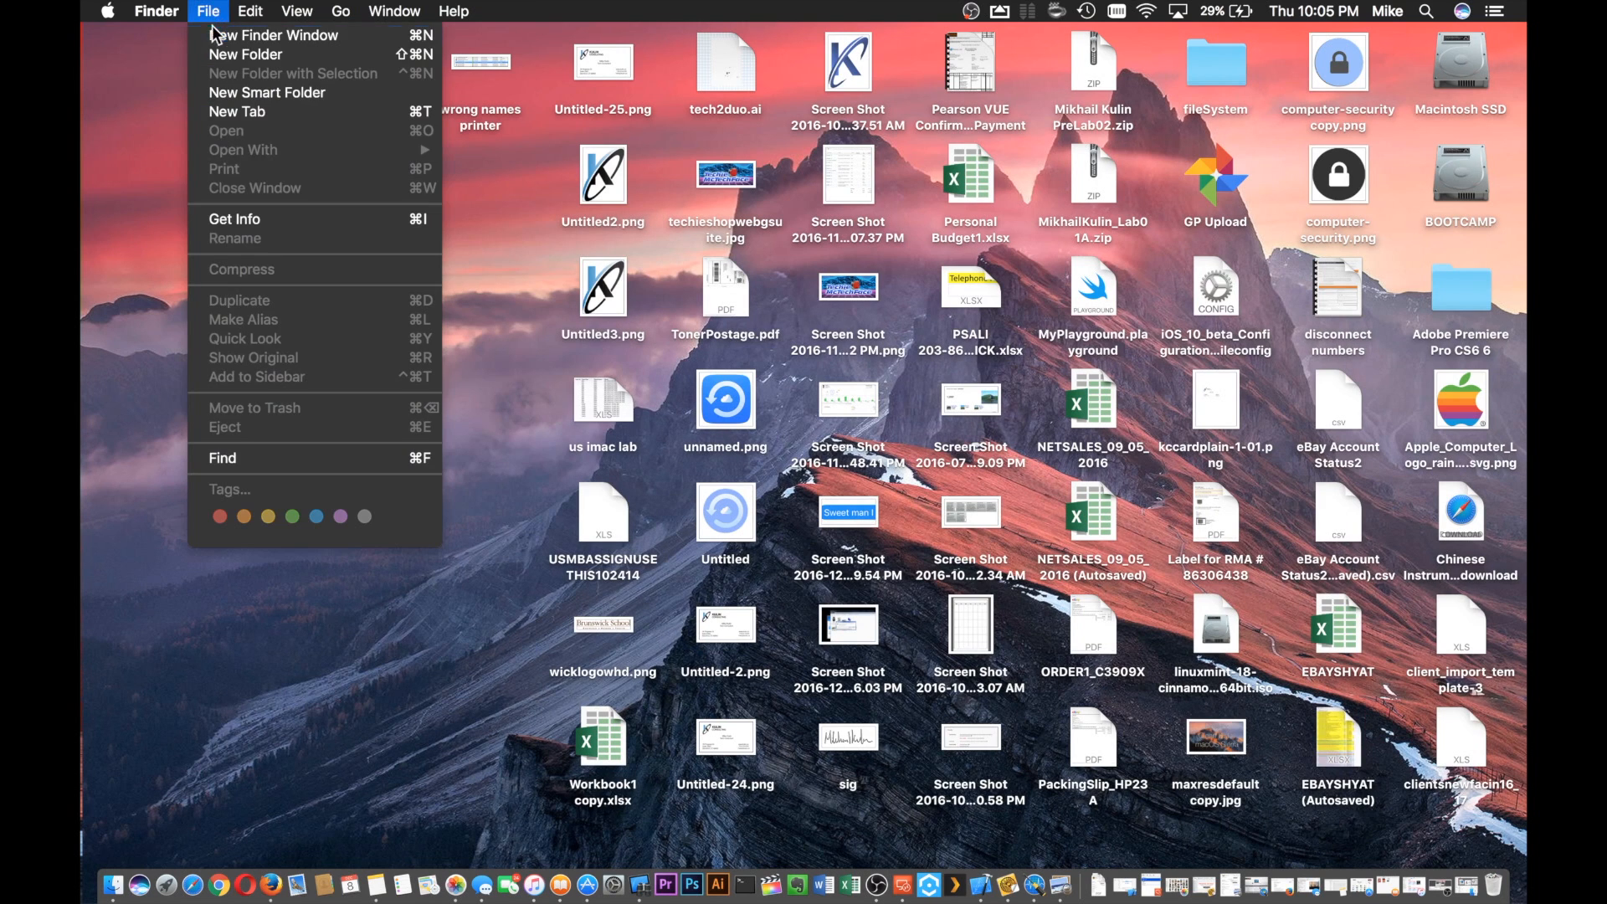
{"action": "left_click", "coordinate": [215, 35]}
{"action": "scroll", "coordinate": [680, 497], "scroll_direction": "up", "scroll_amount": 10}
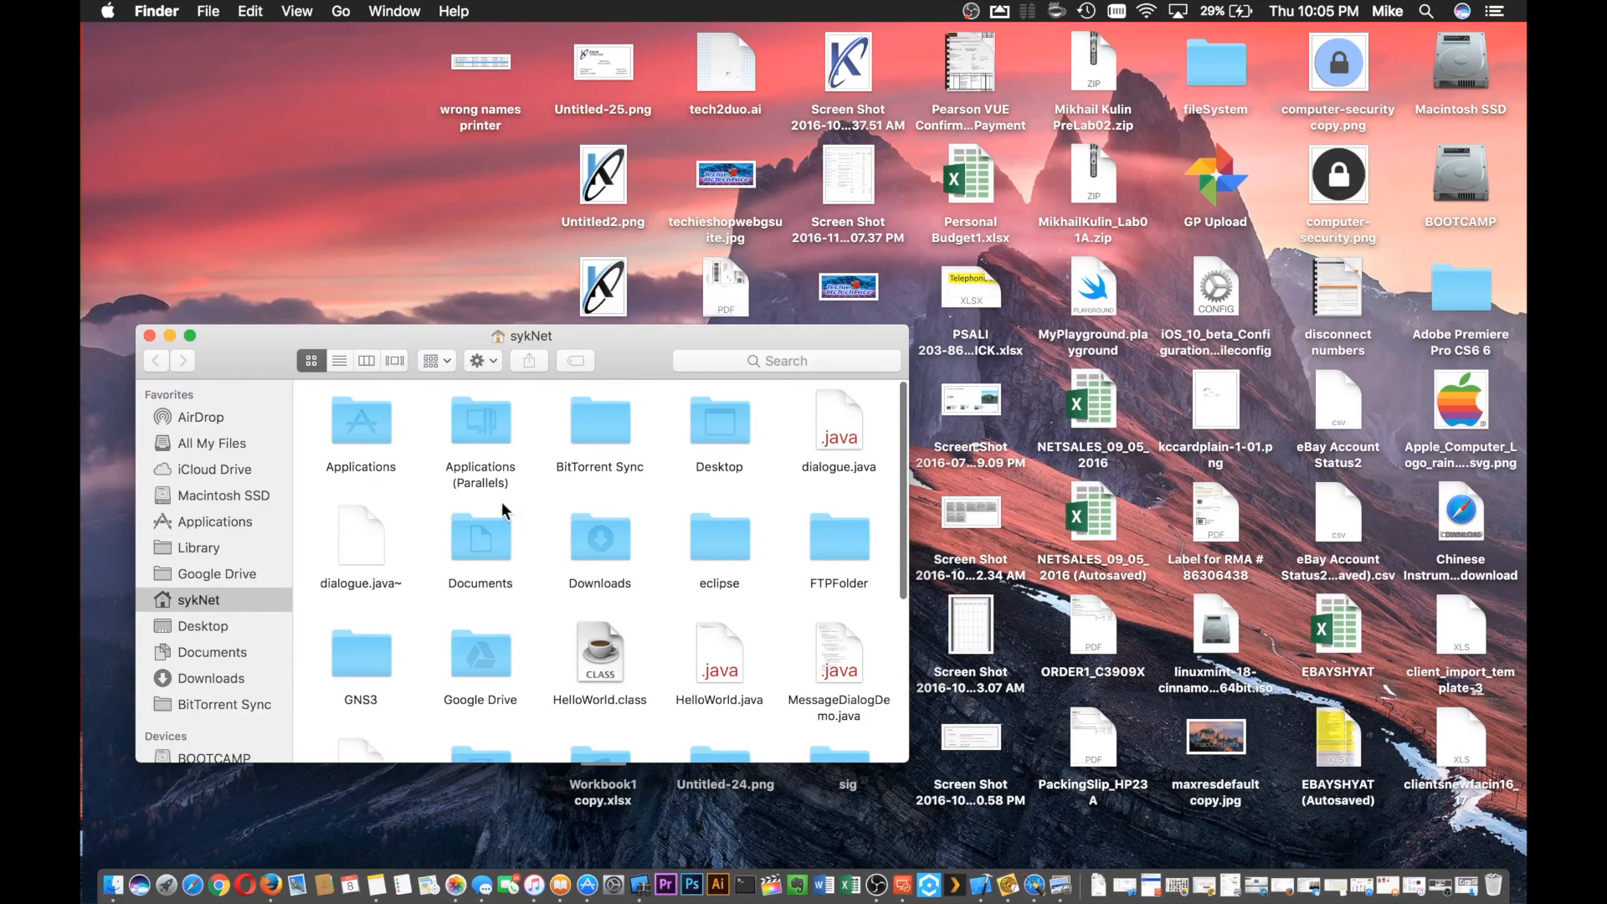
{"action": "scroll", "coordinate": [690, 436], "scroll_direction": "down", "scroll_amount": 2}
{"action": "scroll", "coordinate": [690, 436], "scroll_direction": "up", "scroll_amount": 3}
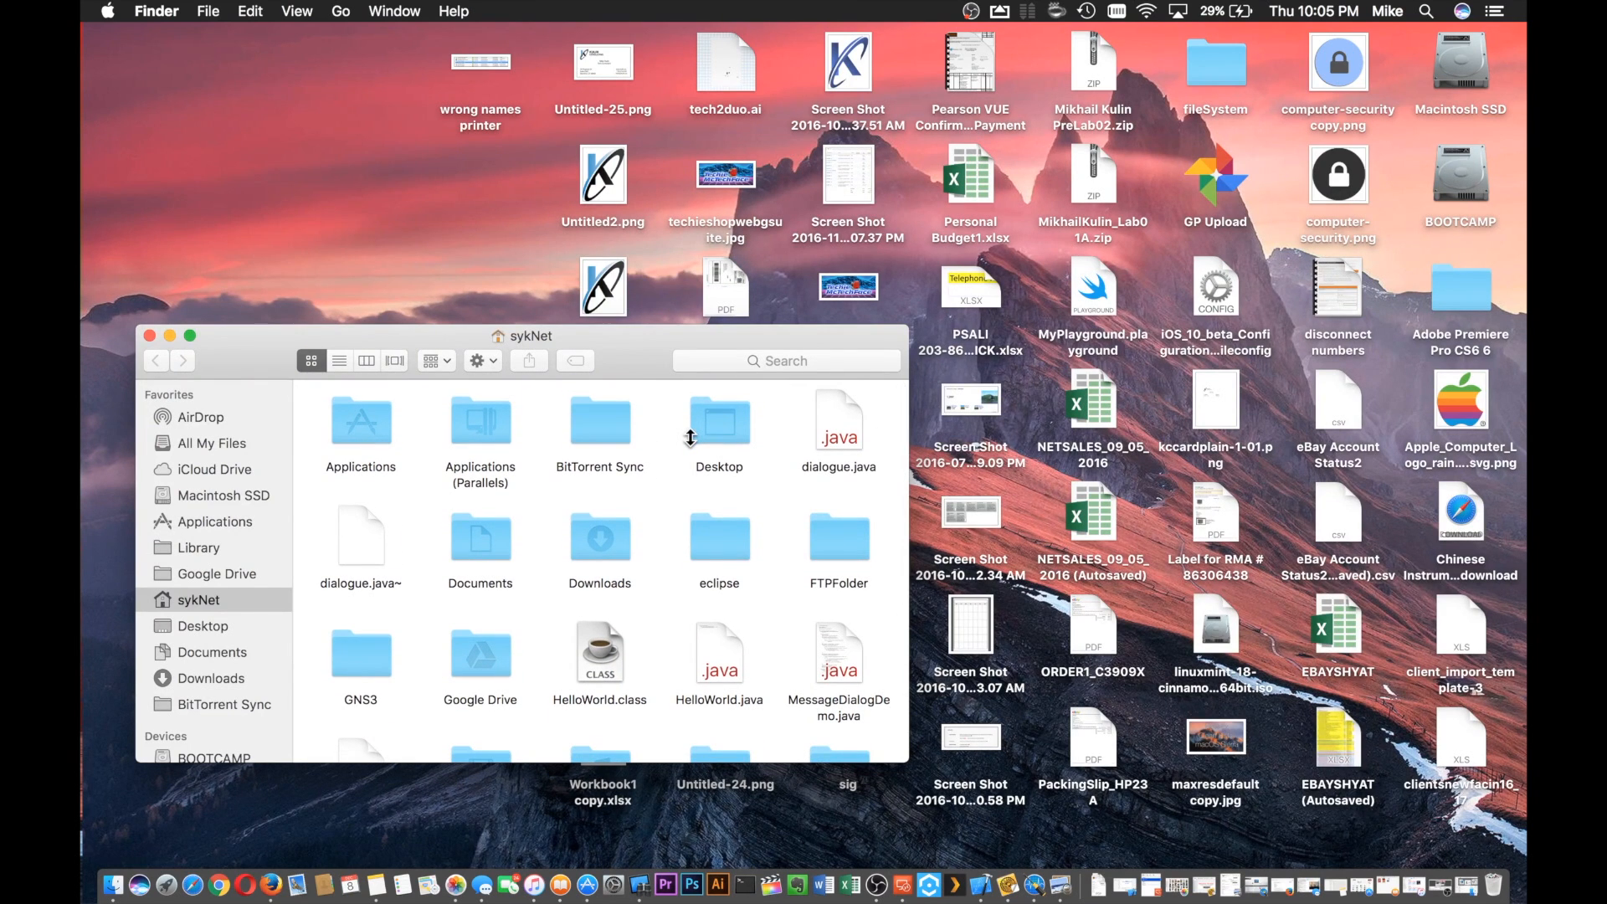
{"action": "scroll", "coordinate": [689, 436], "scroll_direction": "down", "scroll_amount": 2}
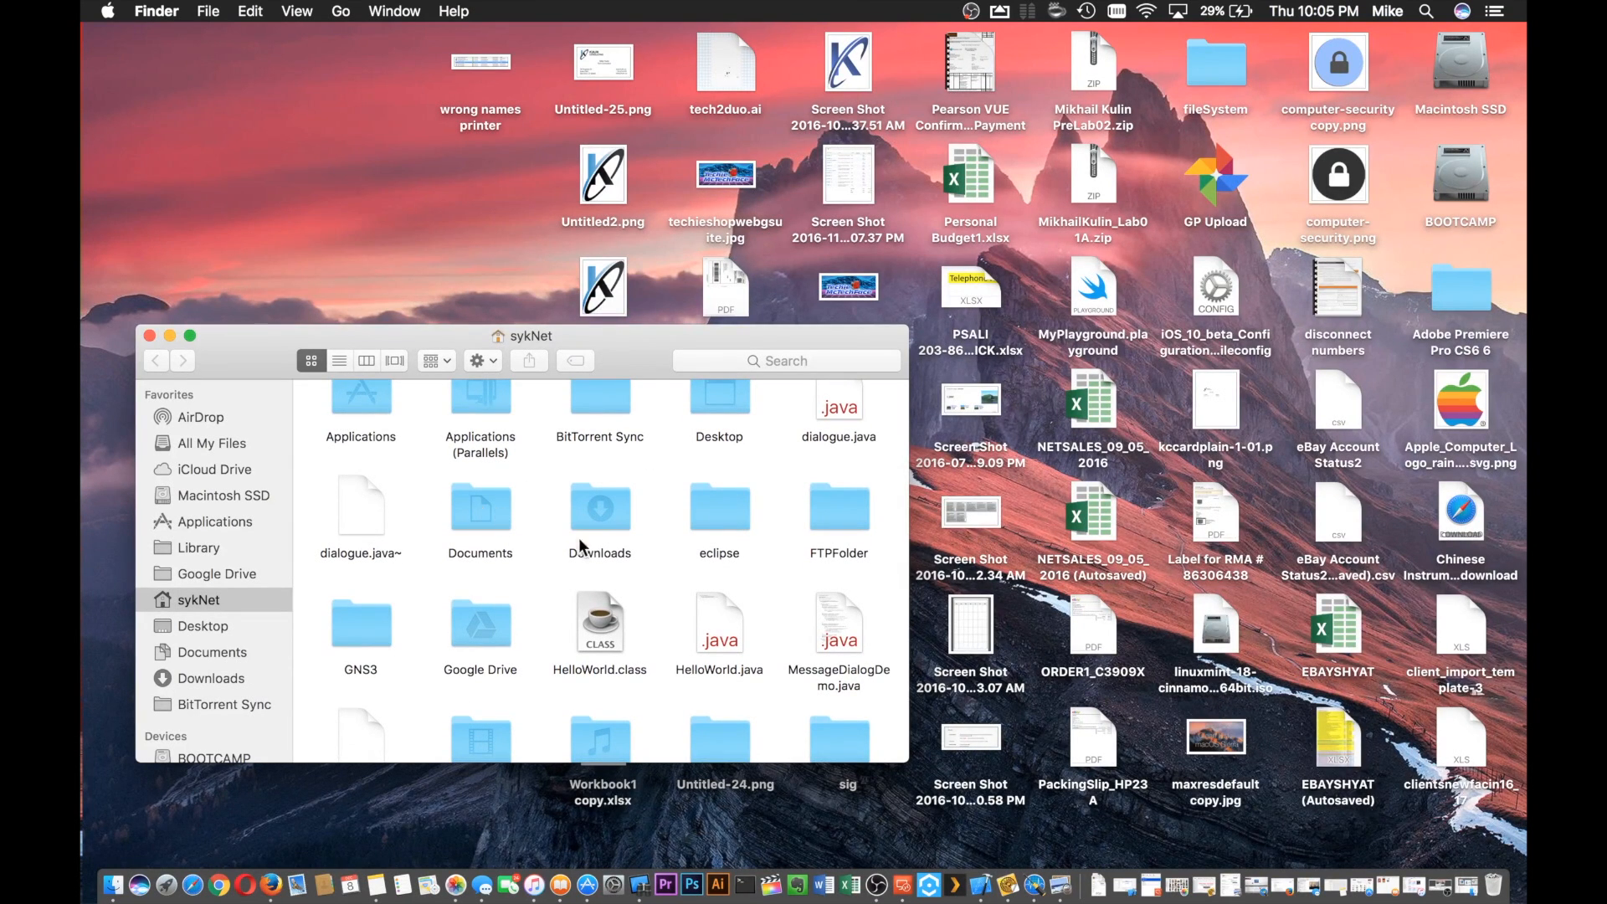
{"action": "scroll", "coordinate": [521, 526], "scroll_direction": "down", "scroll_amount": 3}
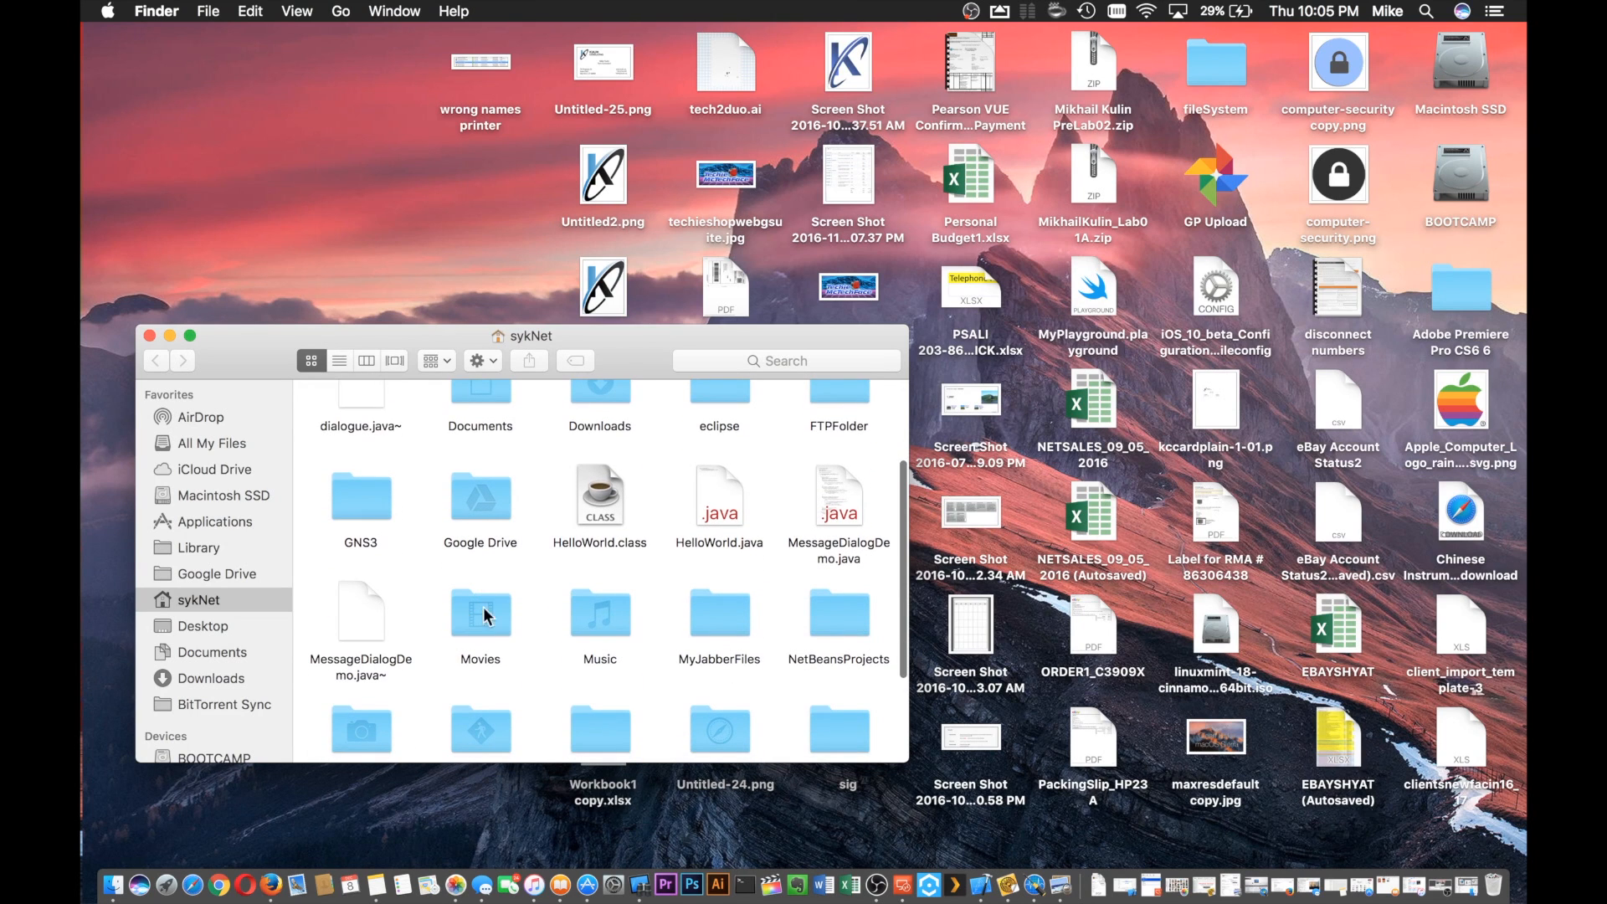
{"action": "scroll", "coordinate": [620, 551], "scroll_direction": "down", "scroll_amount": 2}
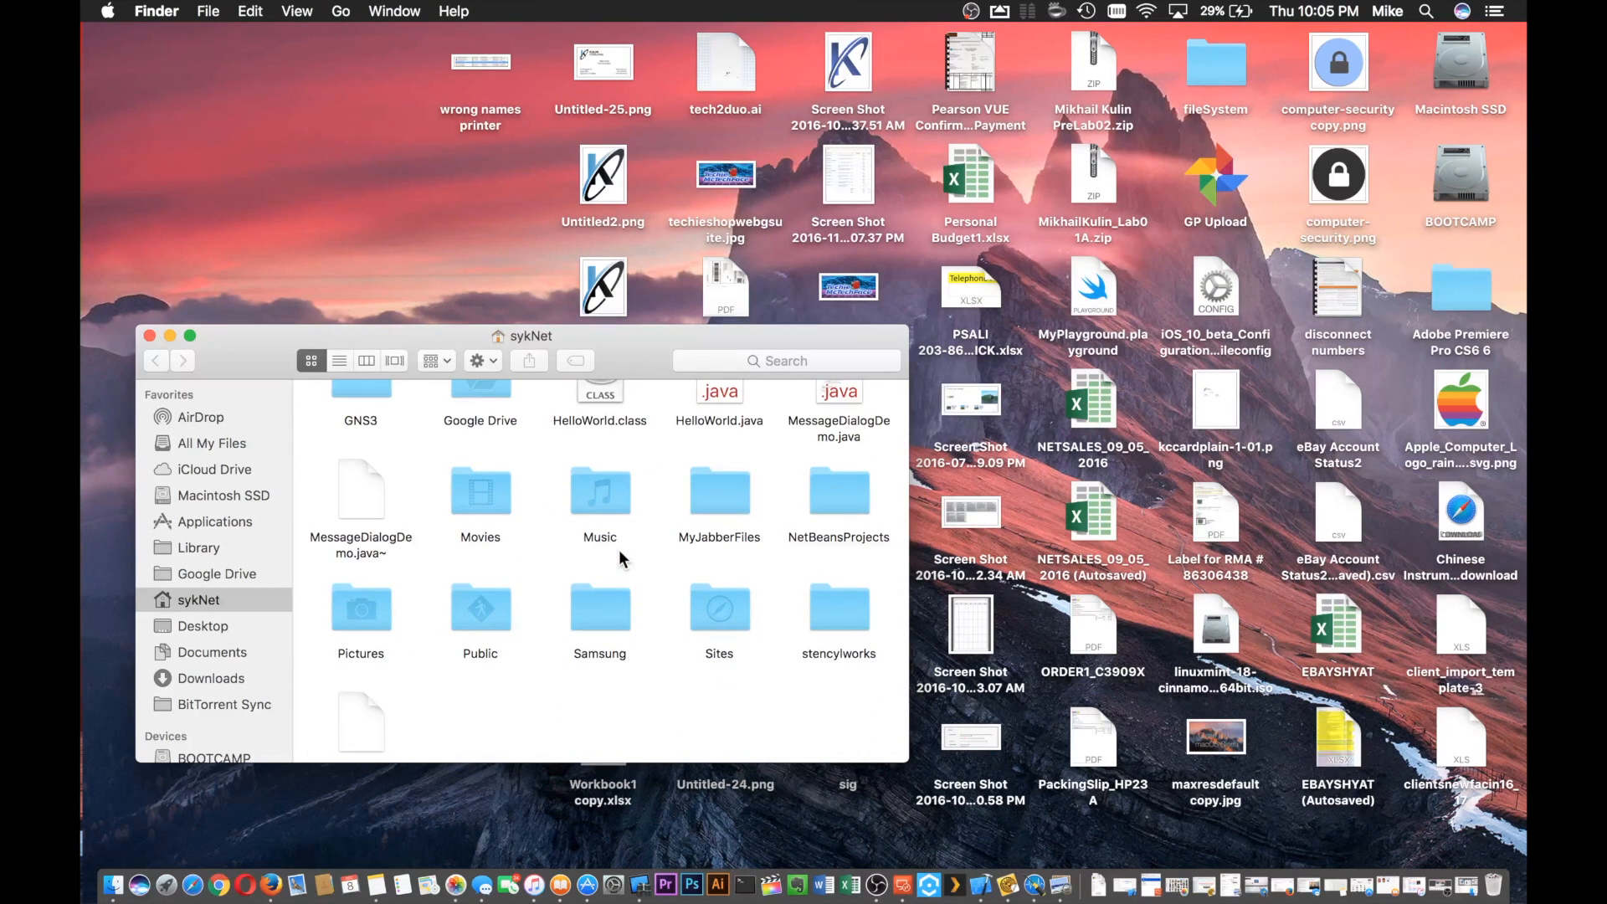
{"action": "scroll", "coordinate": [619, 549], "scroll_direction": "up", "scroll_amount": 1}
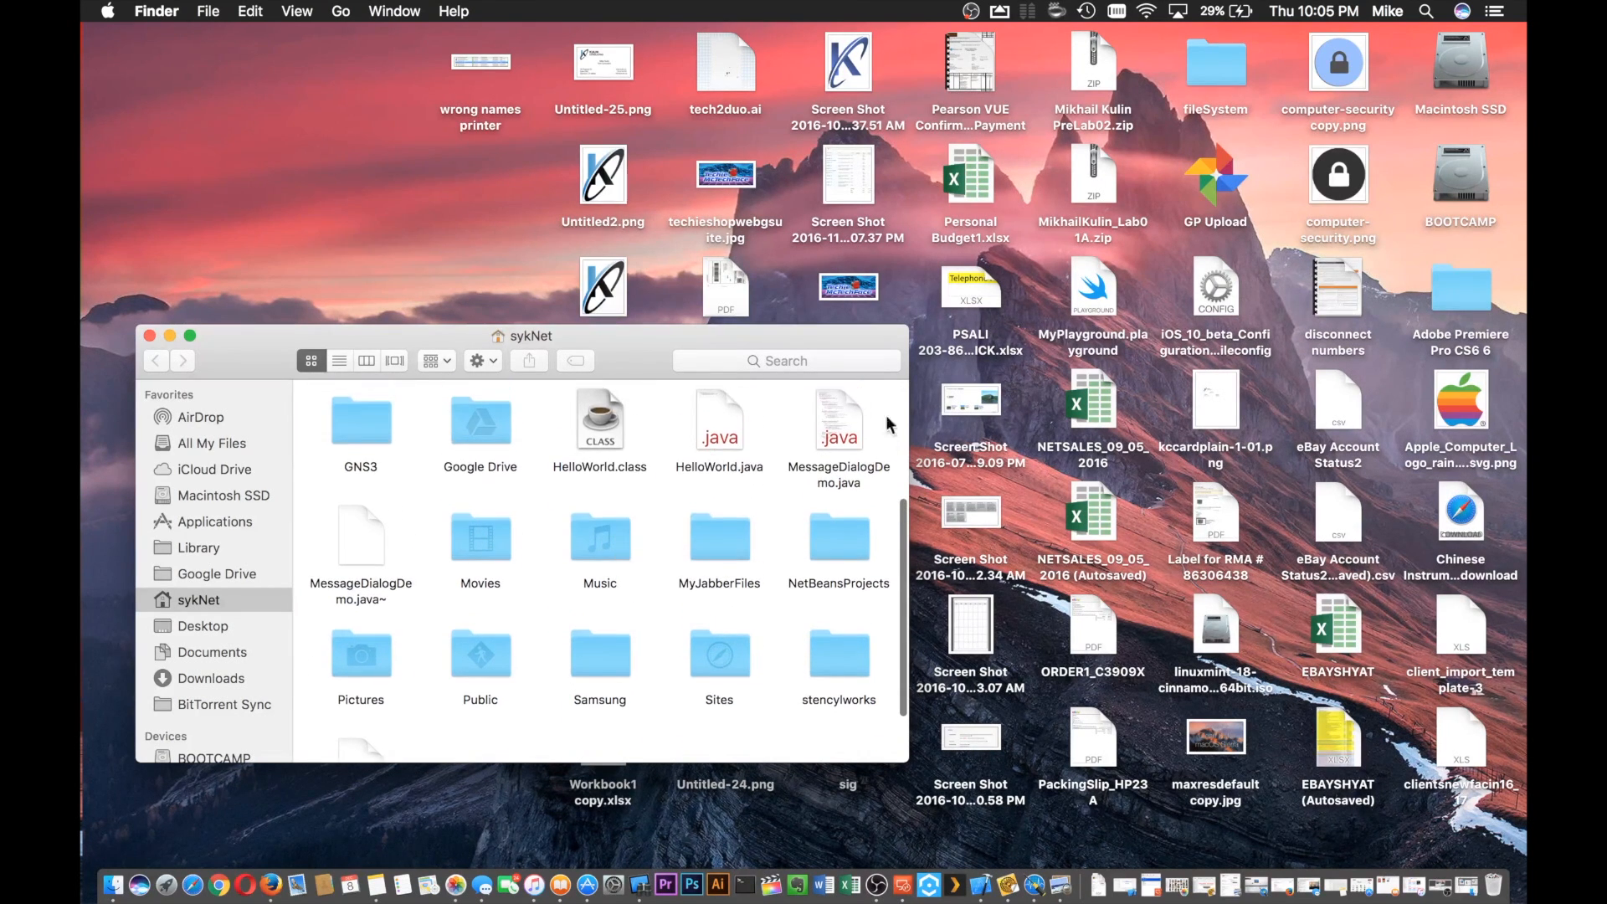
{"action": "scroll", "coordinate": [369, 657], "scroll_direction": "up", "scroll_amount": 2}
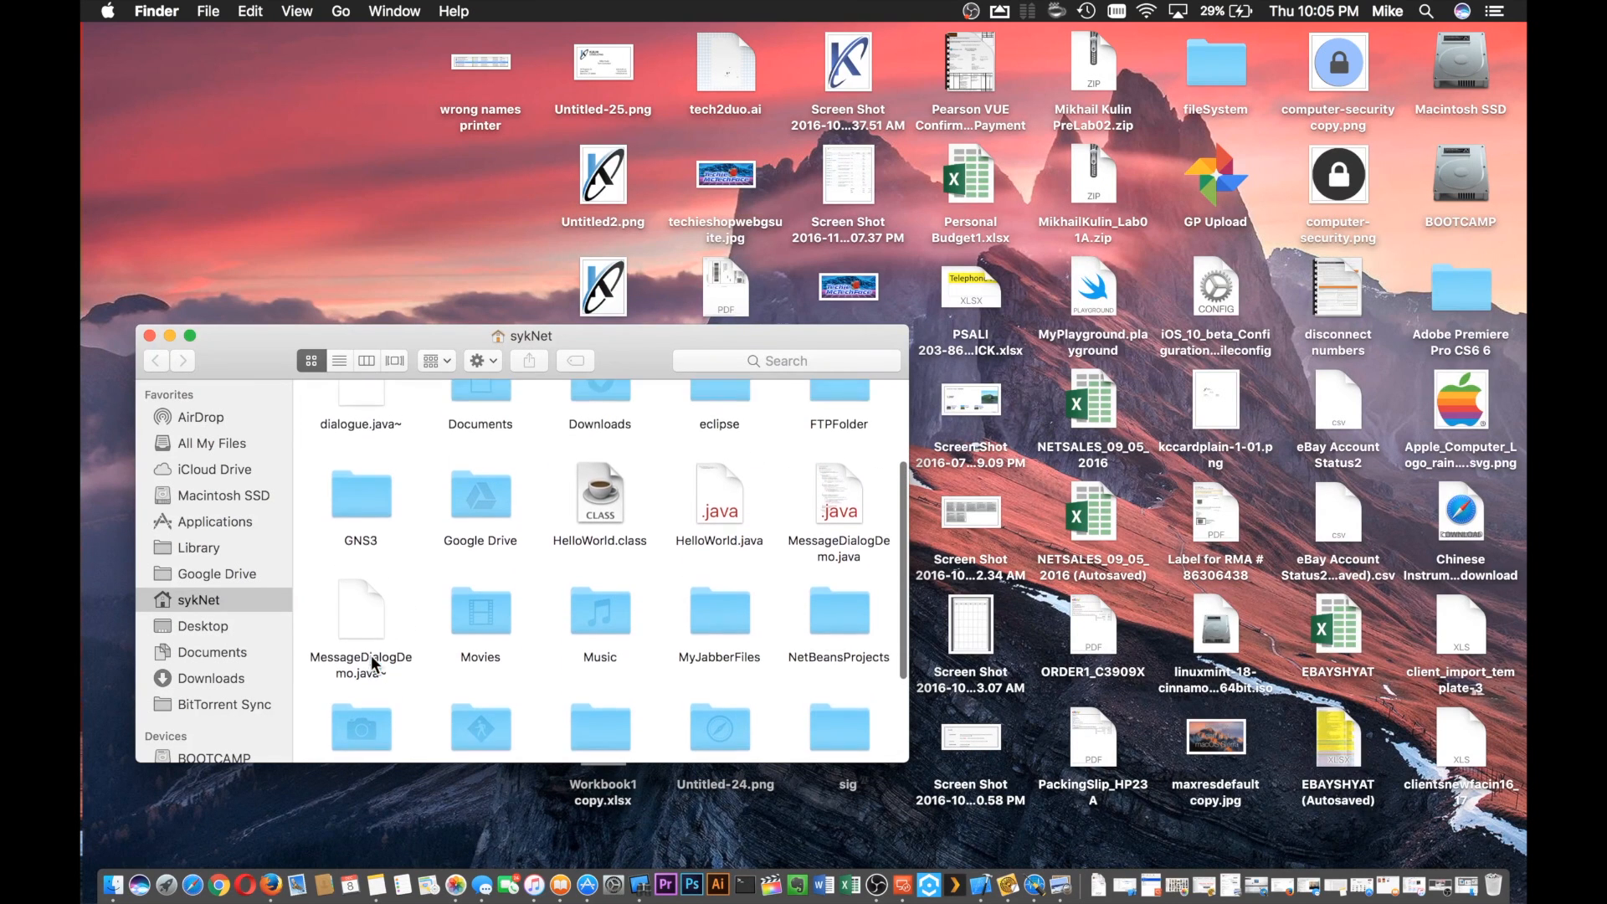
{"action": "scroll", "coordinate": [827, 526], "scroll_direction": "up", "scroll_amount": 1}
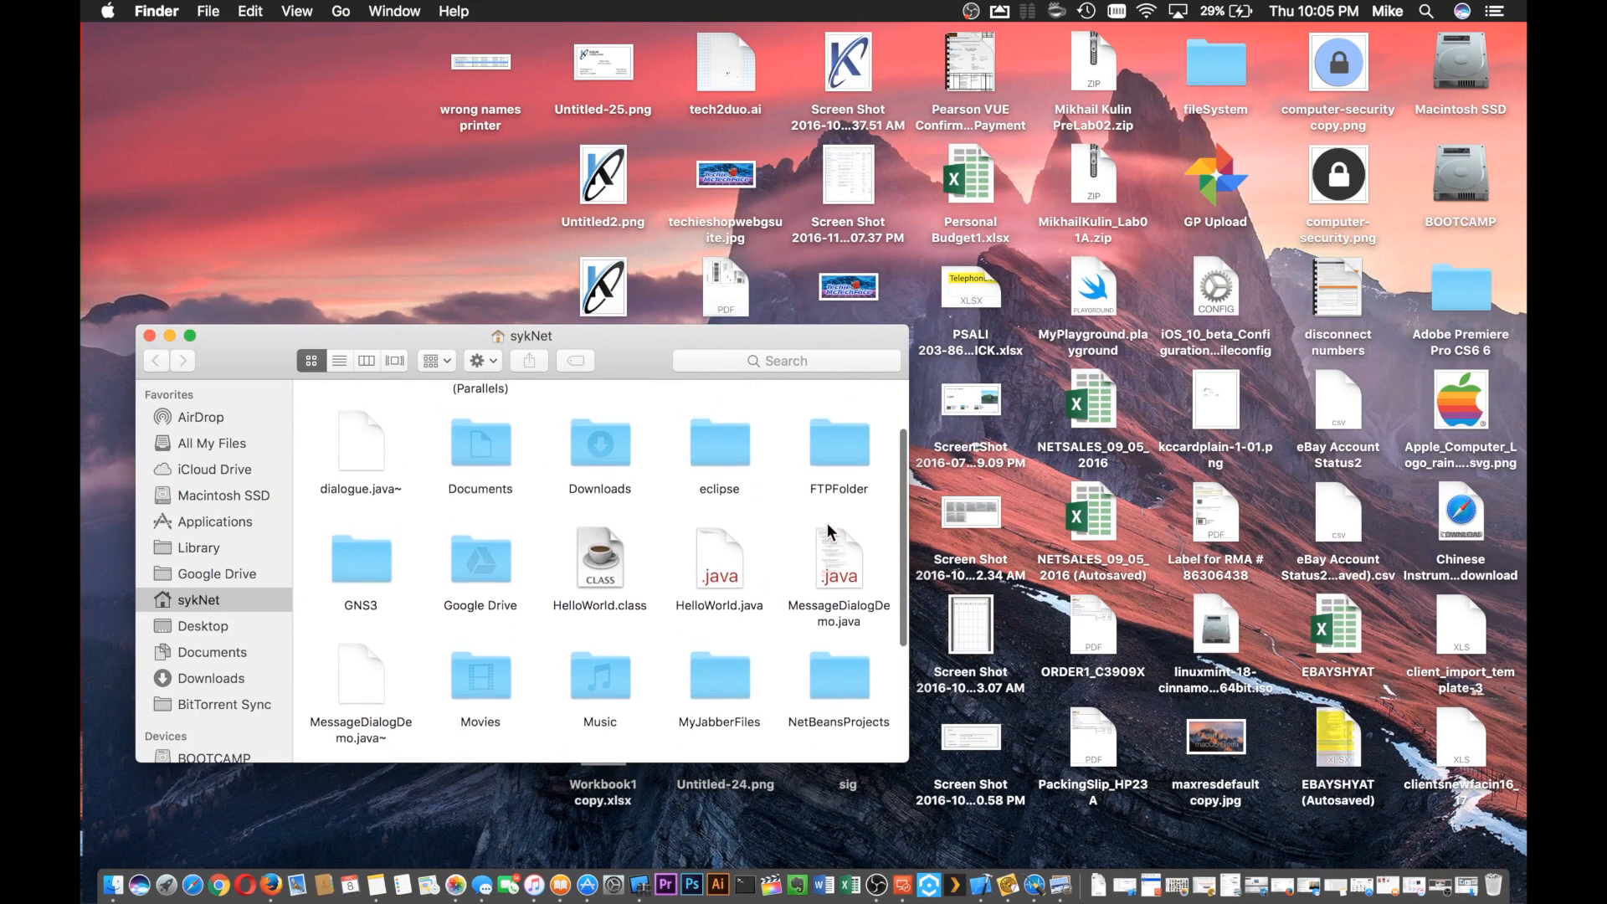
{"action": "scroll", "coordinate": [827, 522], "scroll_direction": "up", "scroll_amount": 2}
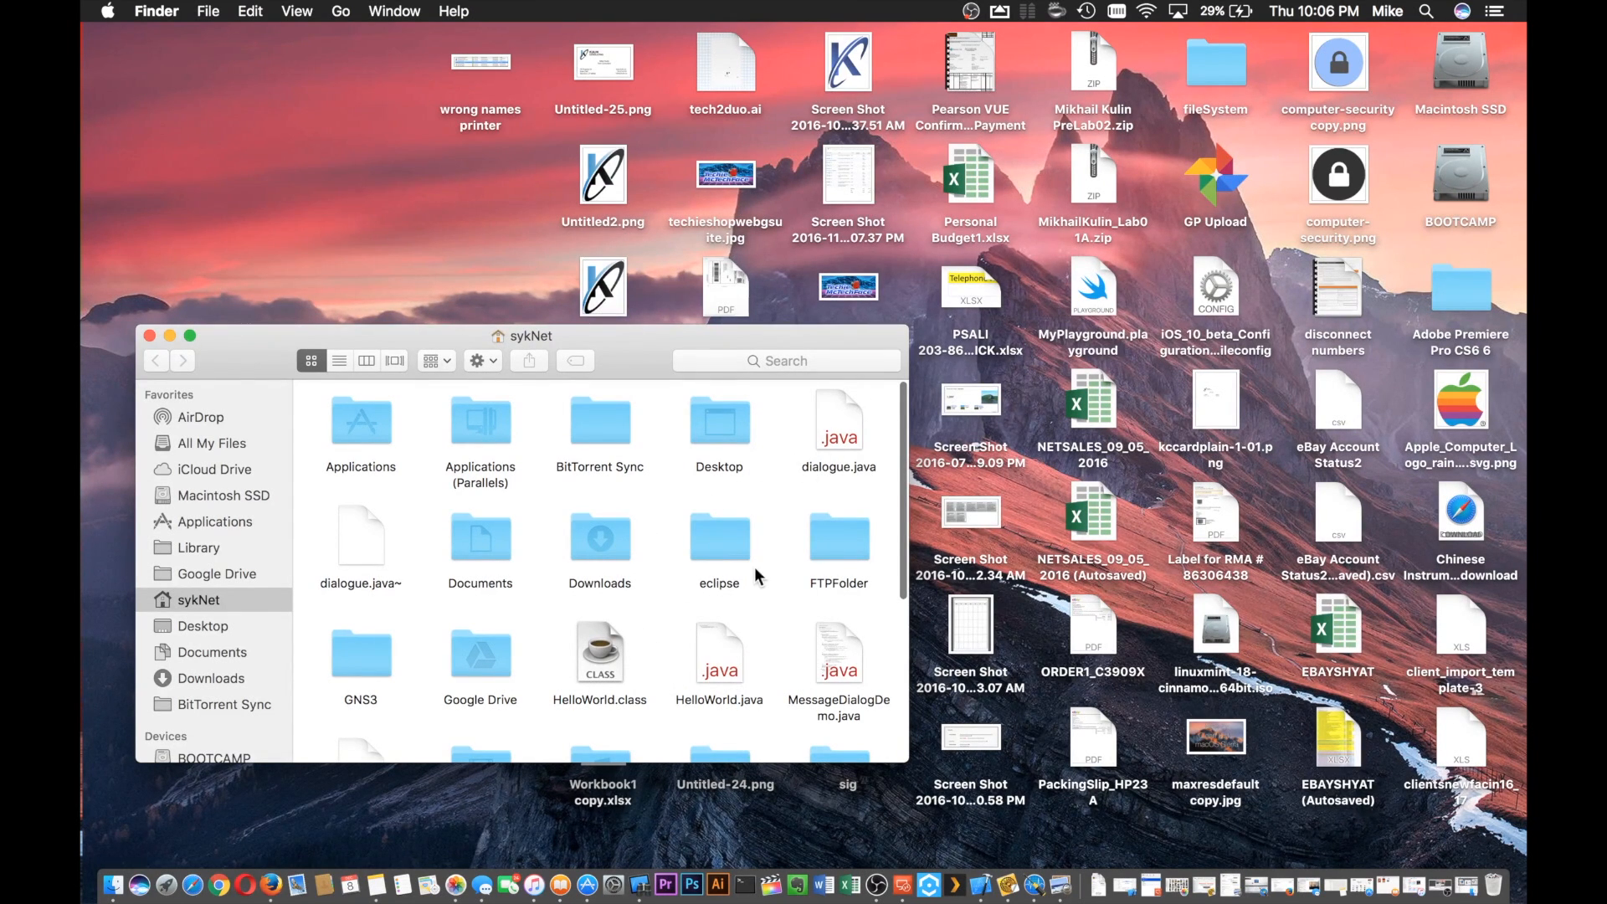
{"action": "scroll", "coordinate": [768, 549], "scroll_direction": "down", "scroll_amount": 2}
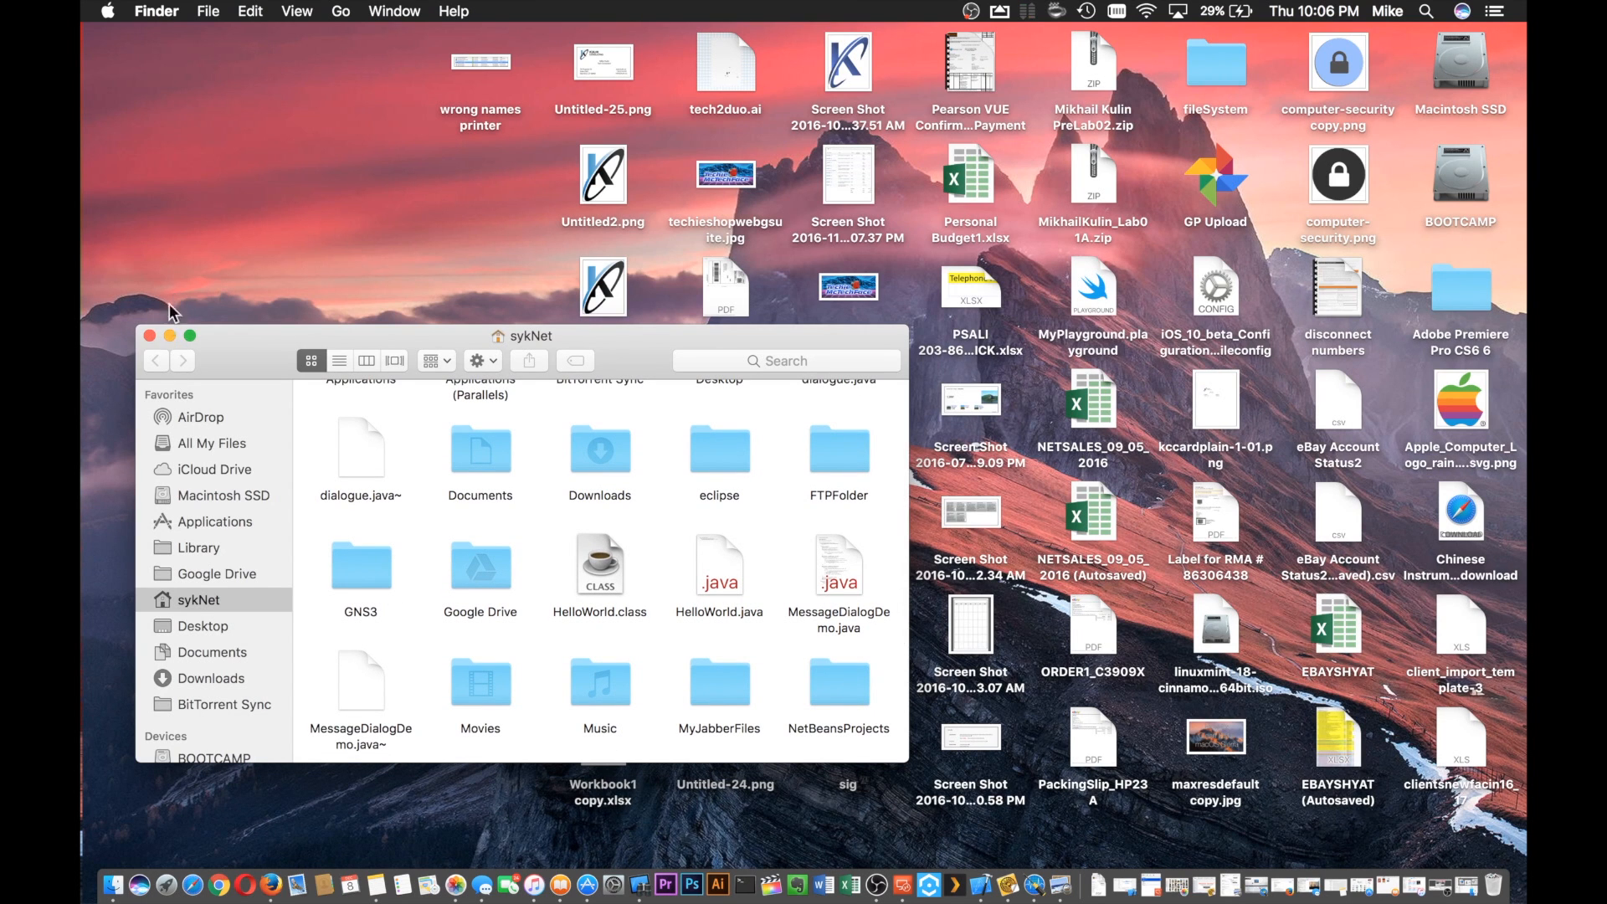
{"action": "left_click_drag", "start_coordinate": [235, 354], "coordinate": [226, 189]}
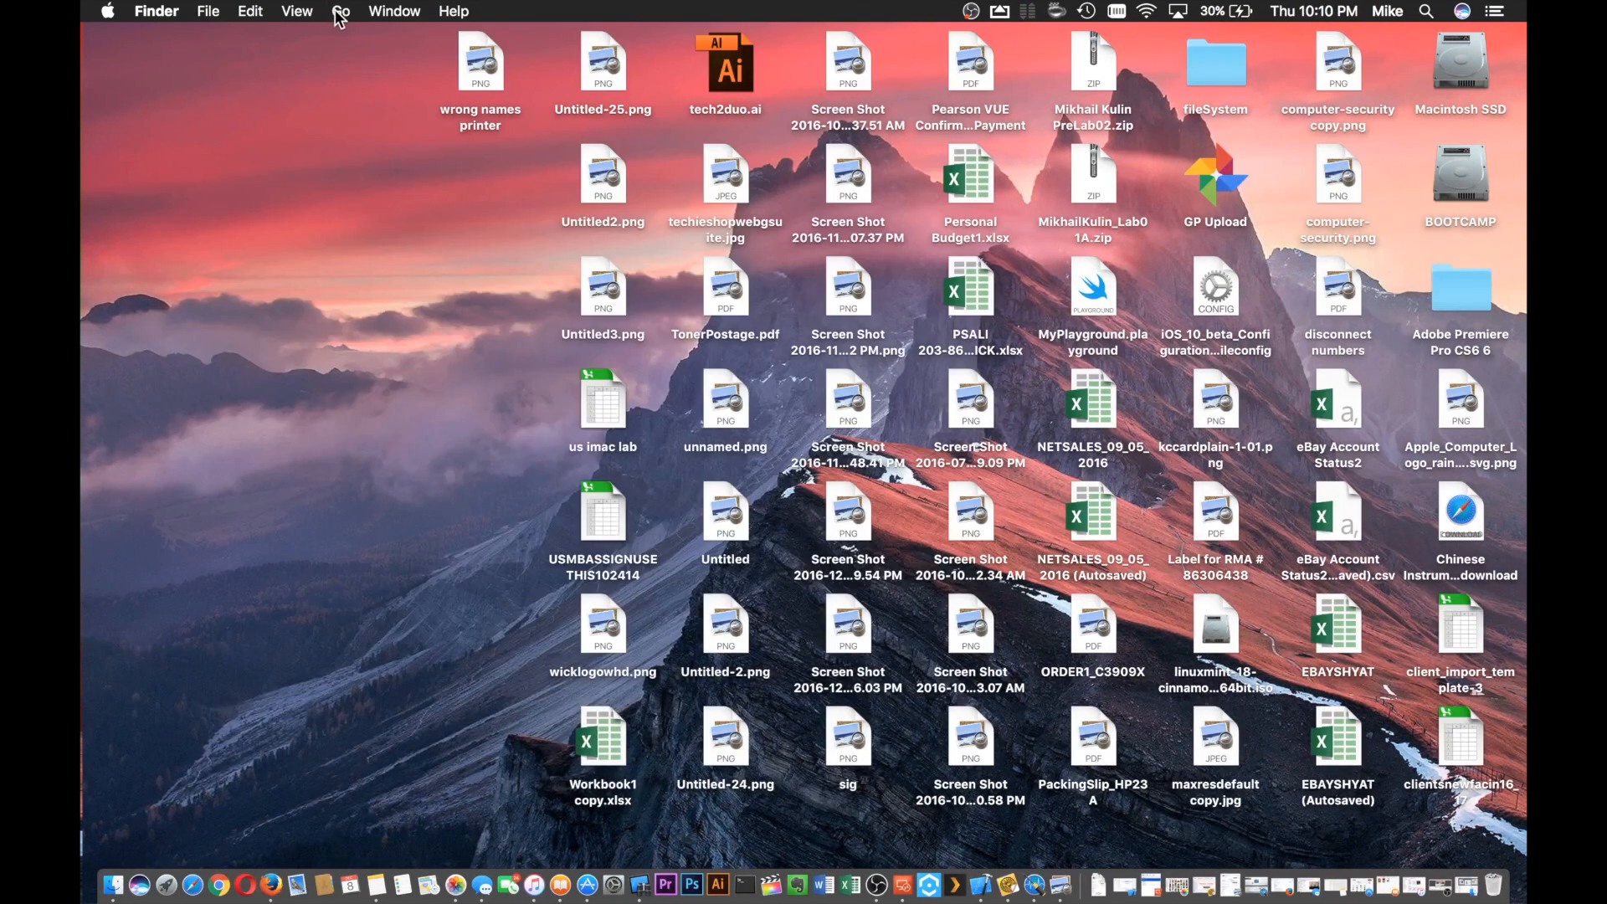
Step: Open a new Finder window showing the home folder
{"action": "left_click", "coordinate": [339, 11]}
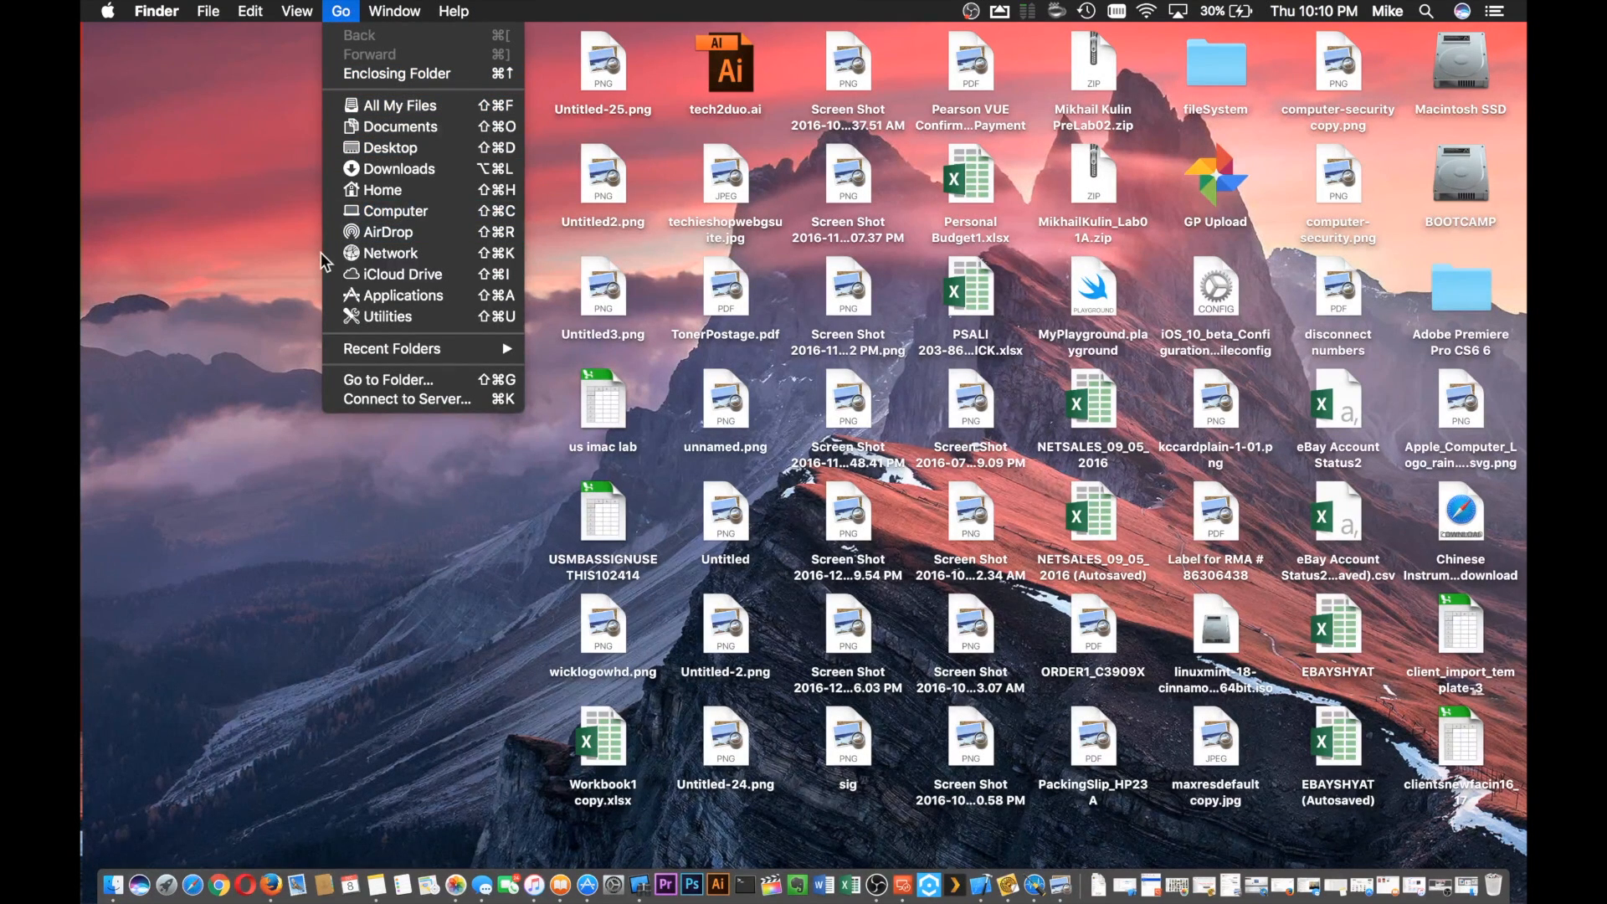
{"action": "left_click", "coordinate": [299, 280]}
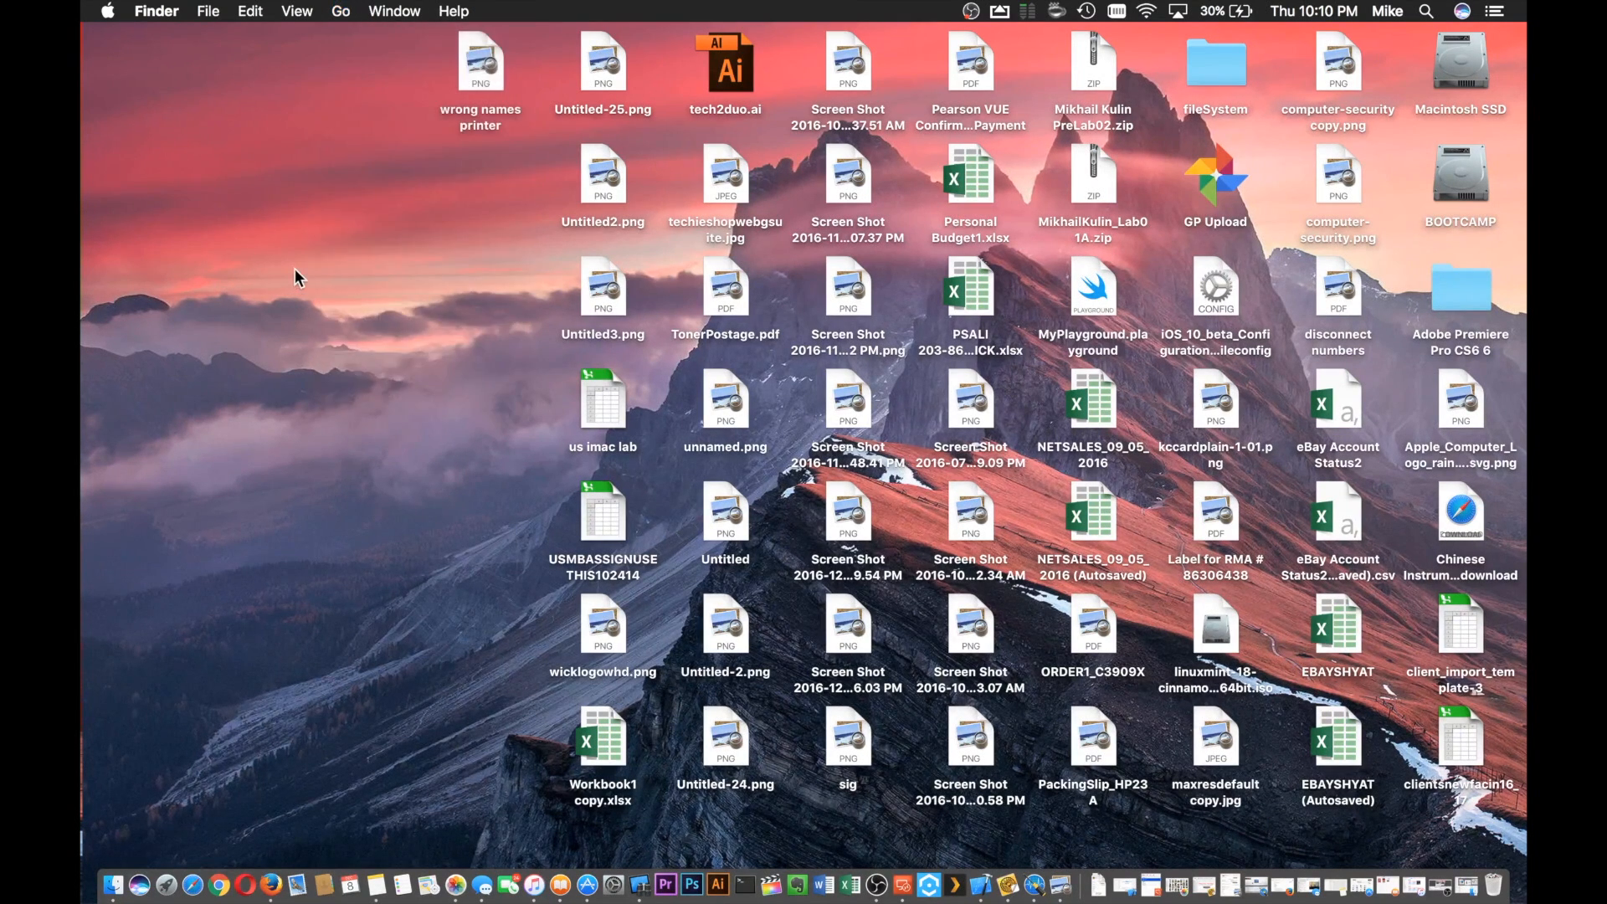
{"action": "left_click", "coordinate": [215, 11]}
{"action": "left_click", "coordinate": [220, 34]}
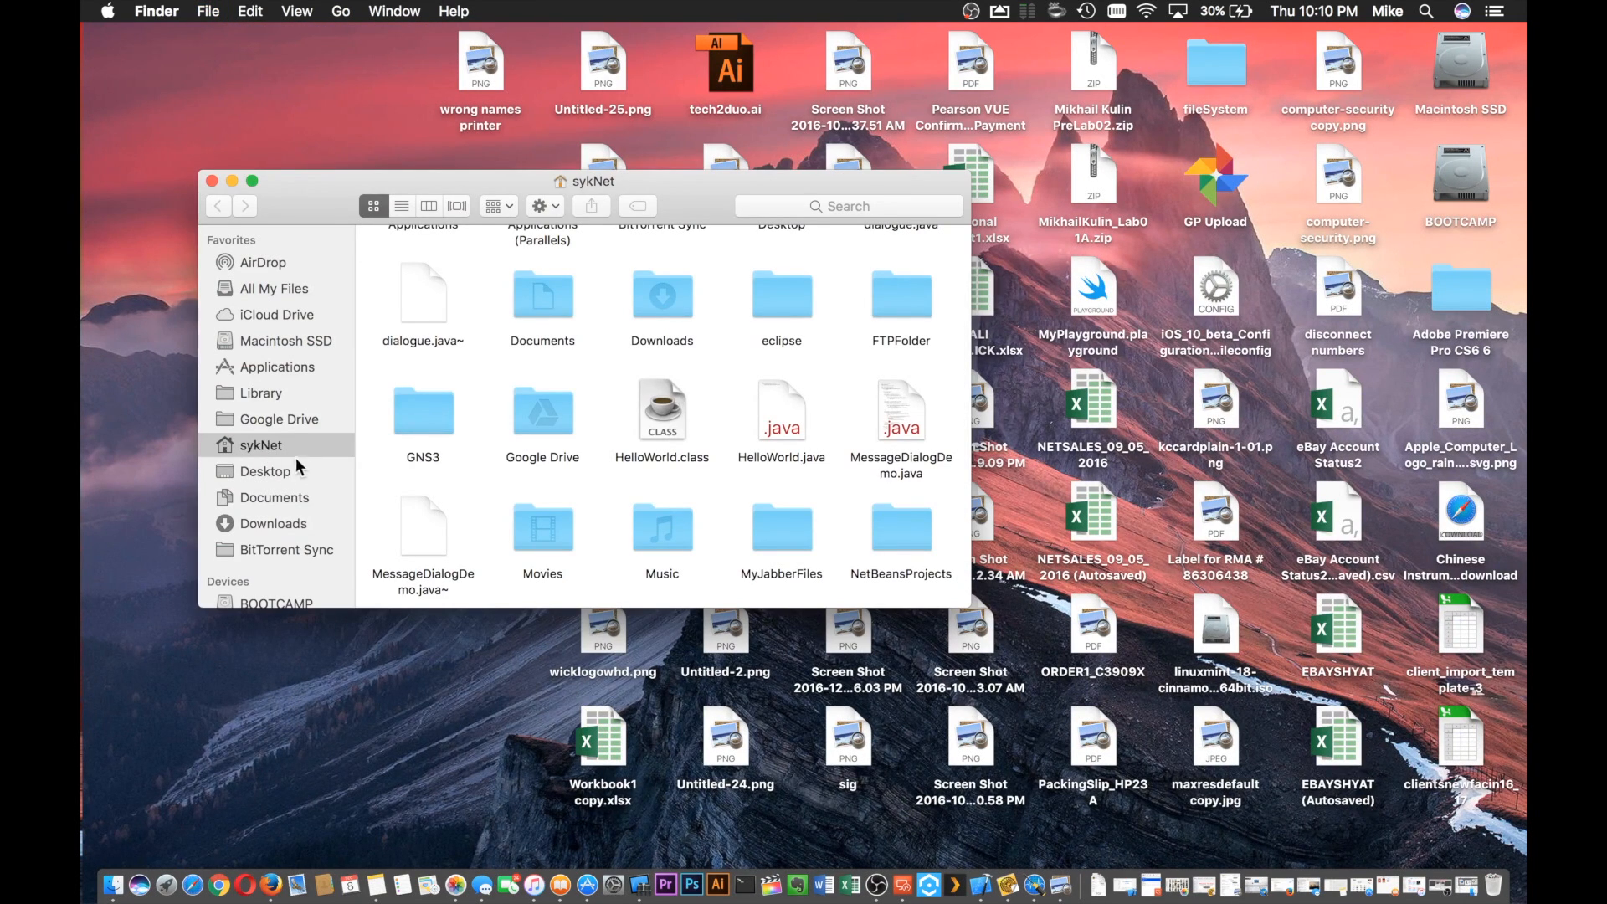
Step: Turn off Show icon preview in the Finder window's view options and save the options as defaults
{"action": "left_click", "coordinate": [330, 11]}
{"action": "mouse_move", "coordinate": [297, 10]}
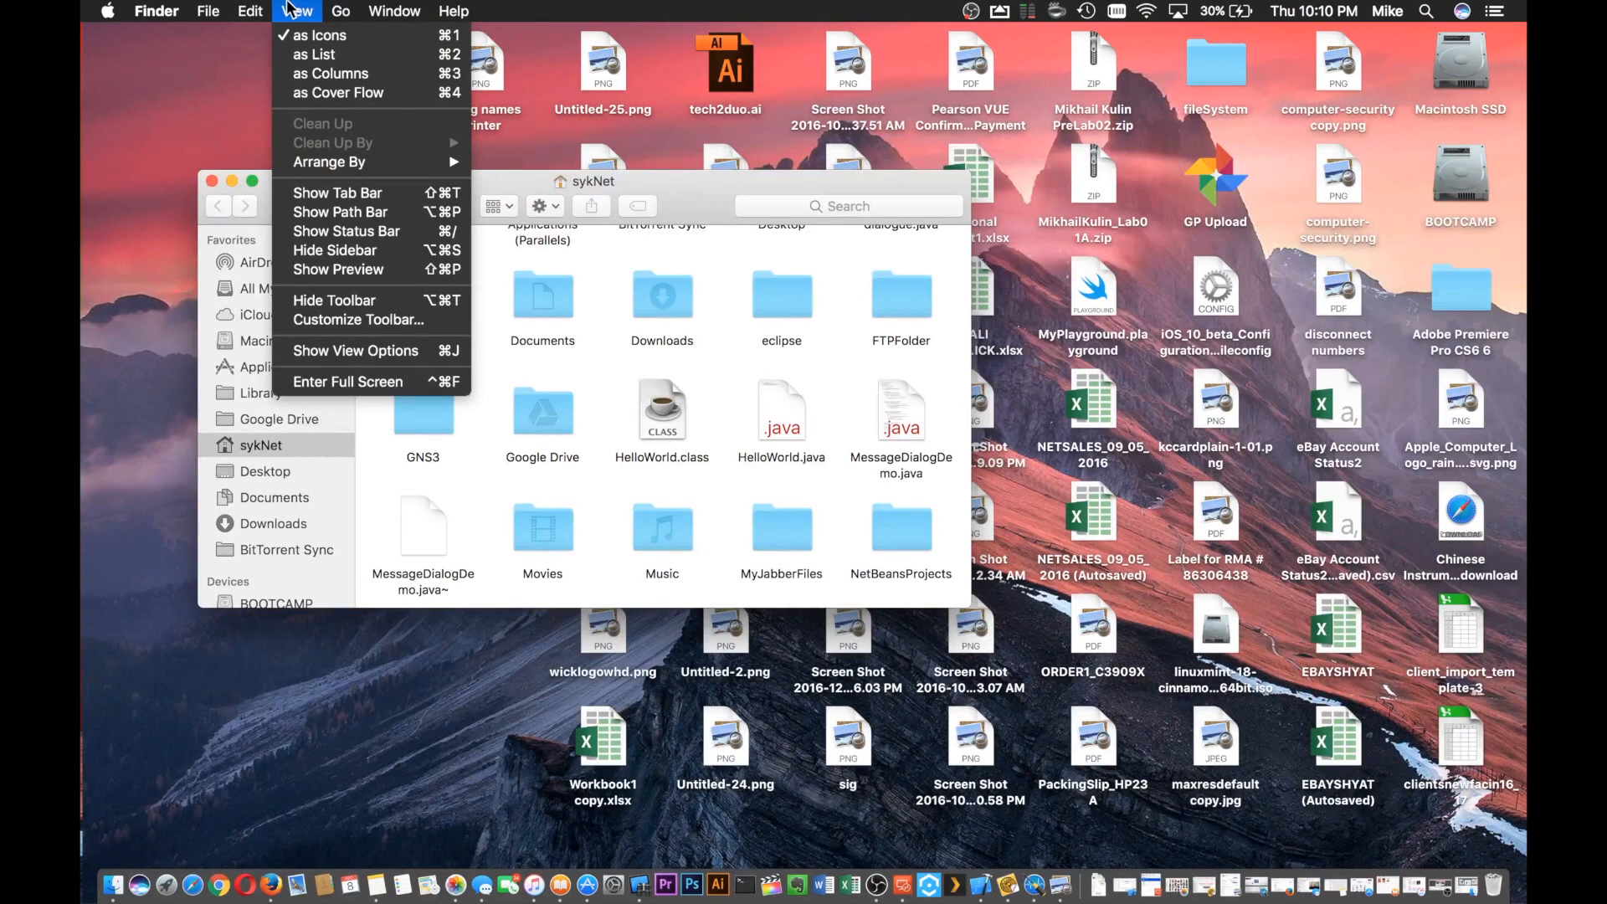
{"action": "left_click", "coordinate": [316, 350]}
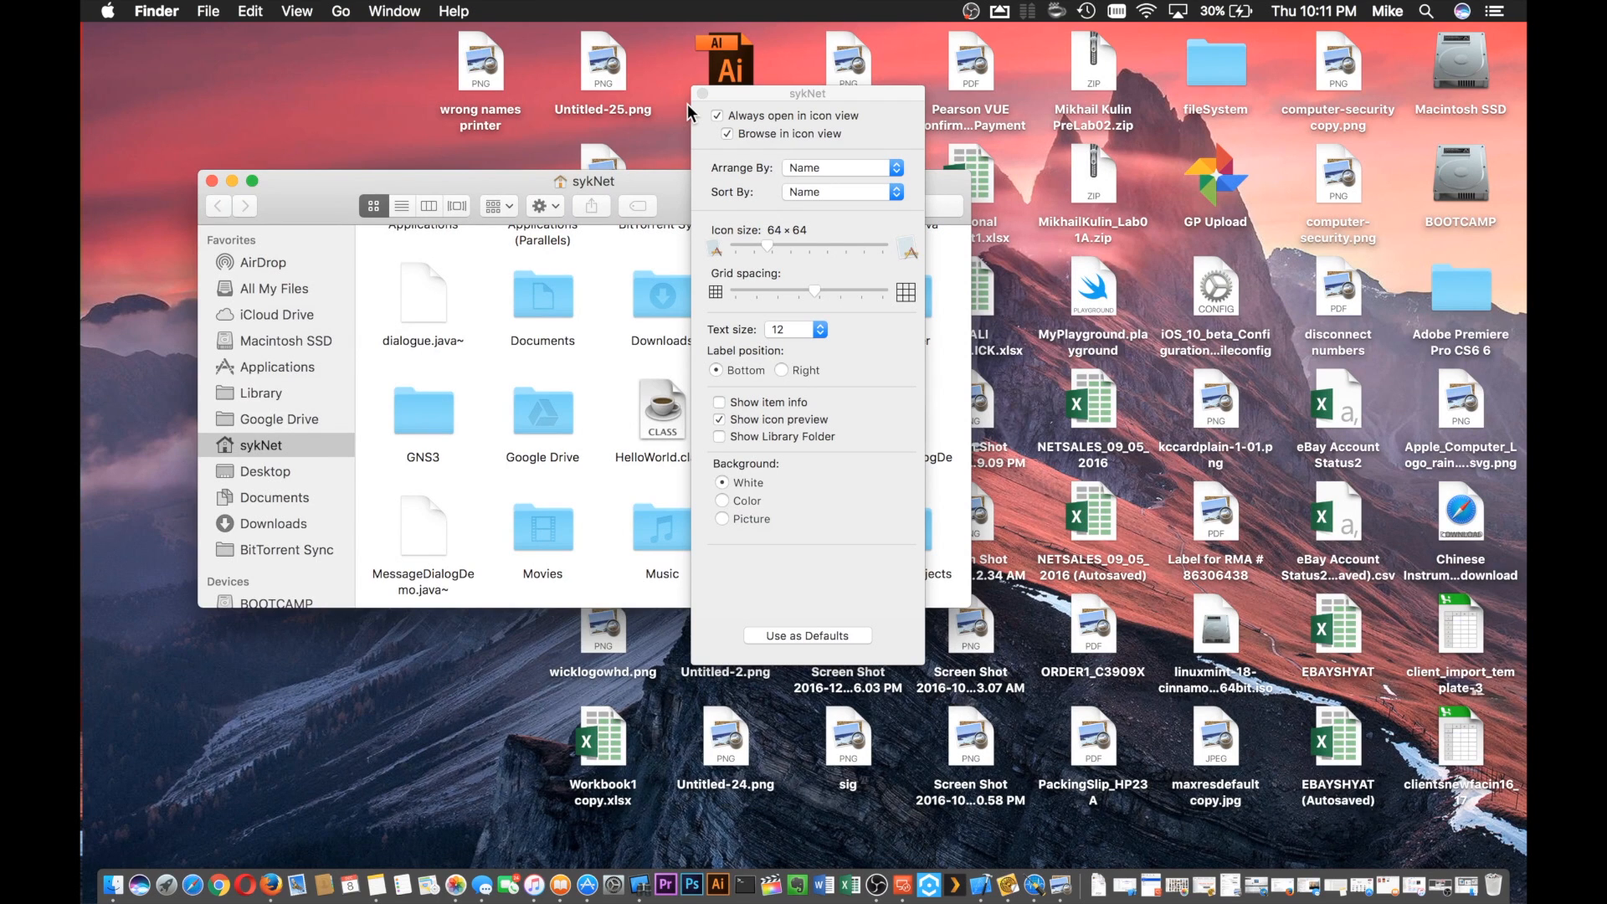
{"action": "left_click", "coordinate": [719, 419]}
{"action": "left_click", "coordinate": [793, 633]}
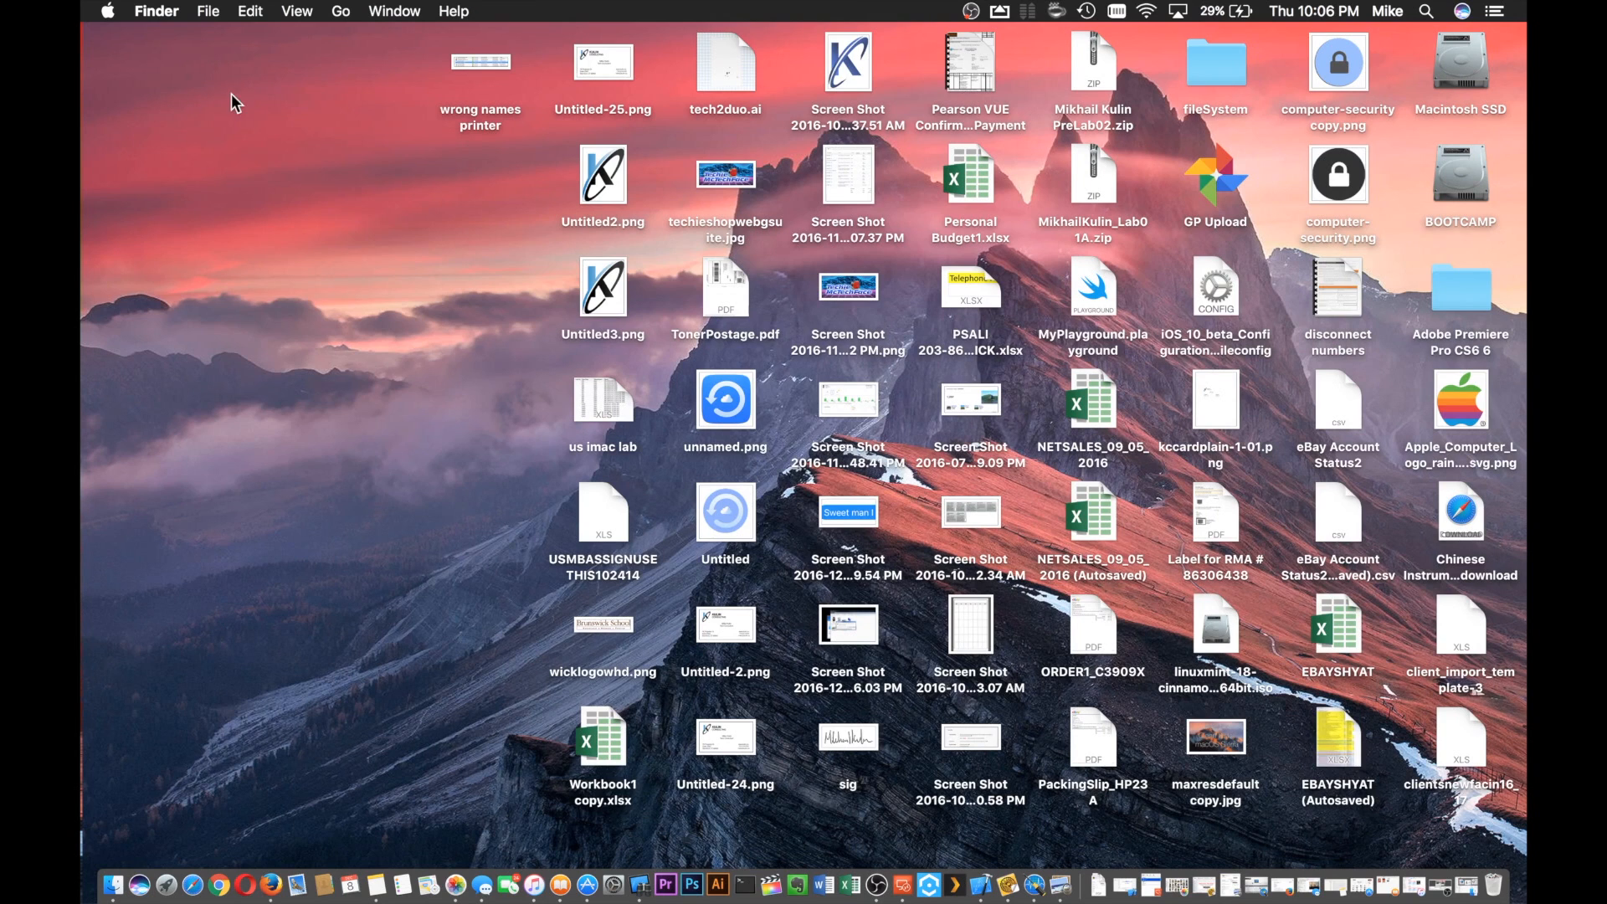
Step: Open another Finder window on the home folder
{"action": "left_click", "coordinate": [208, 12]}
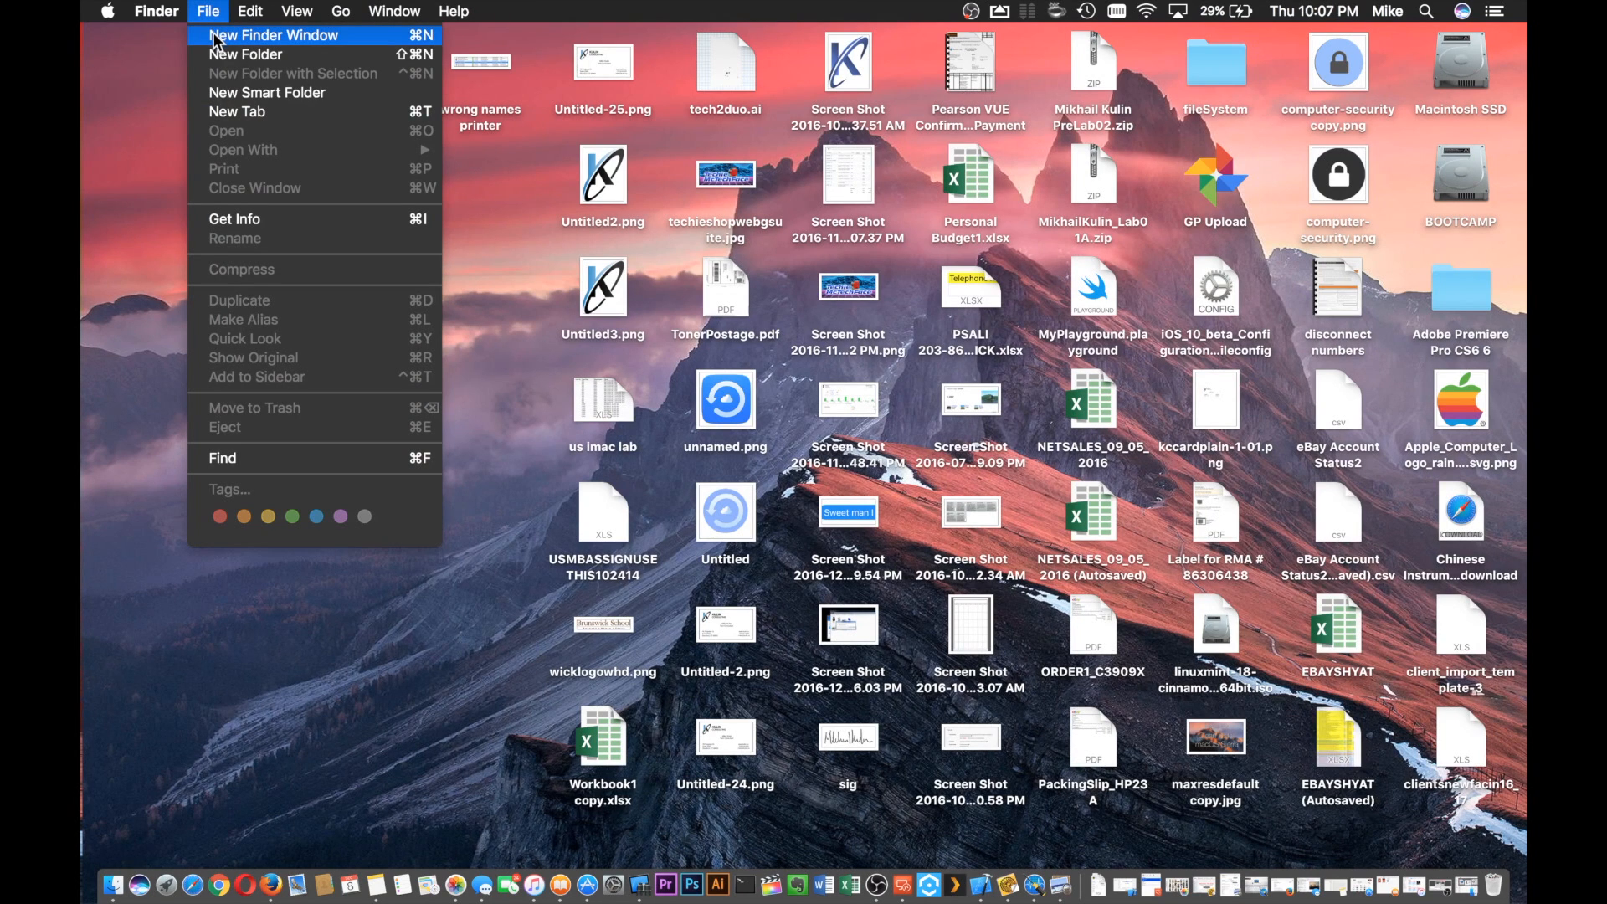
{"action": "left_click", "coordinate": [213, 34]}
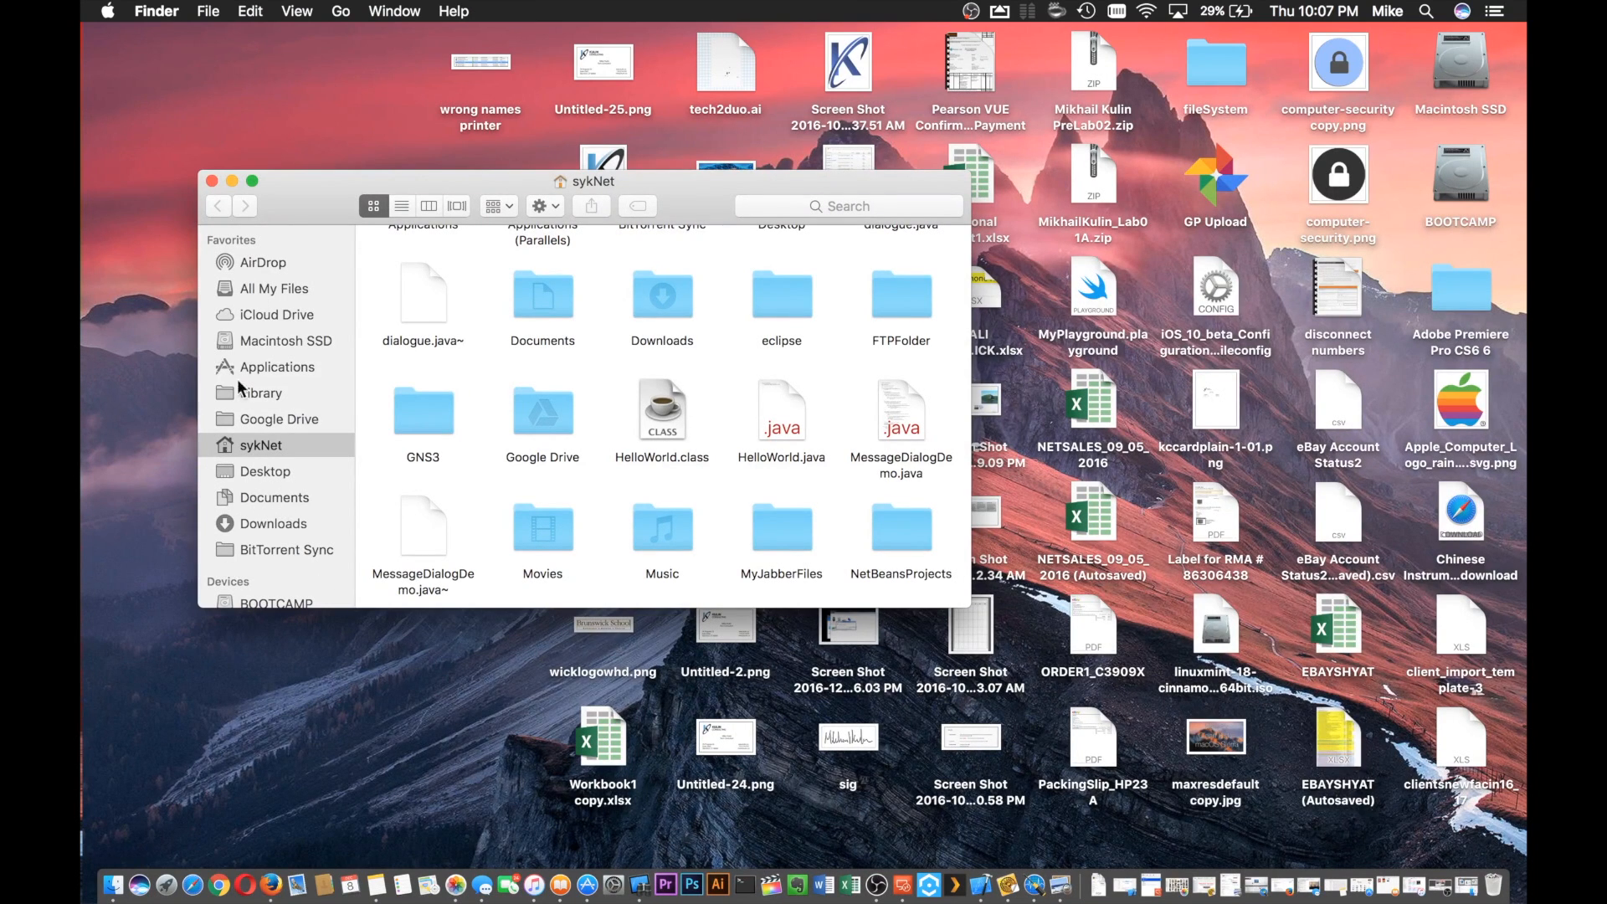
Step: Turn off Calculate all sizes and Show icon preview for the Documents folder, save these view options as defaults, and close the Finder window
{"action": "left_click", "coordinate": [263, 495]}
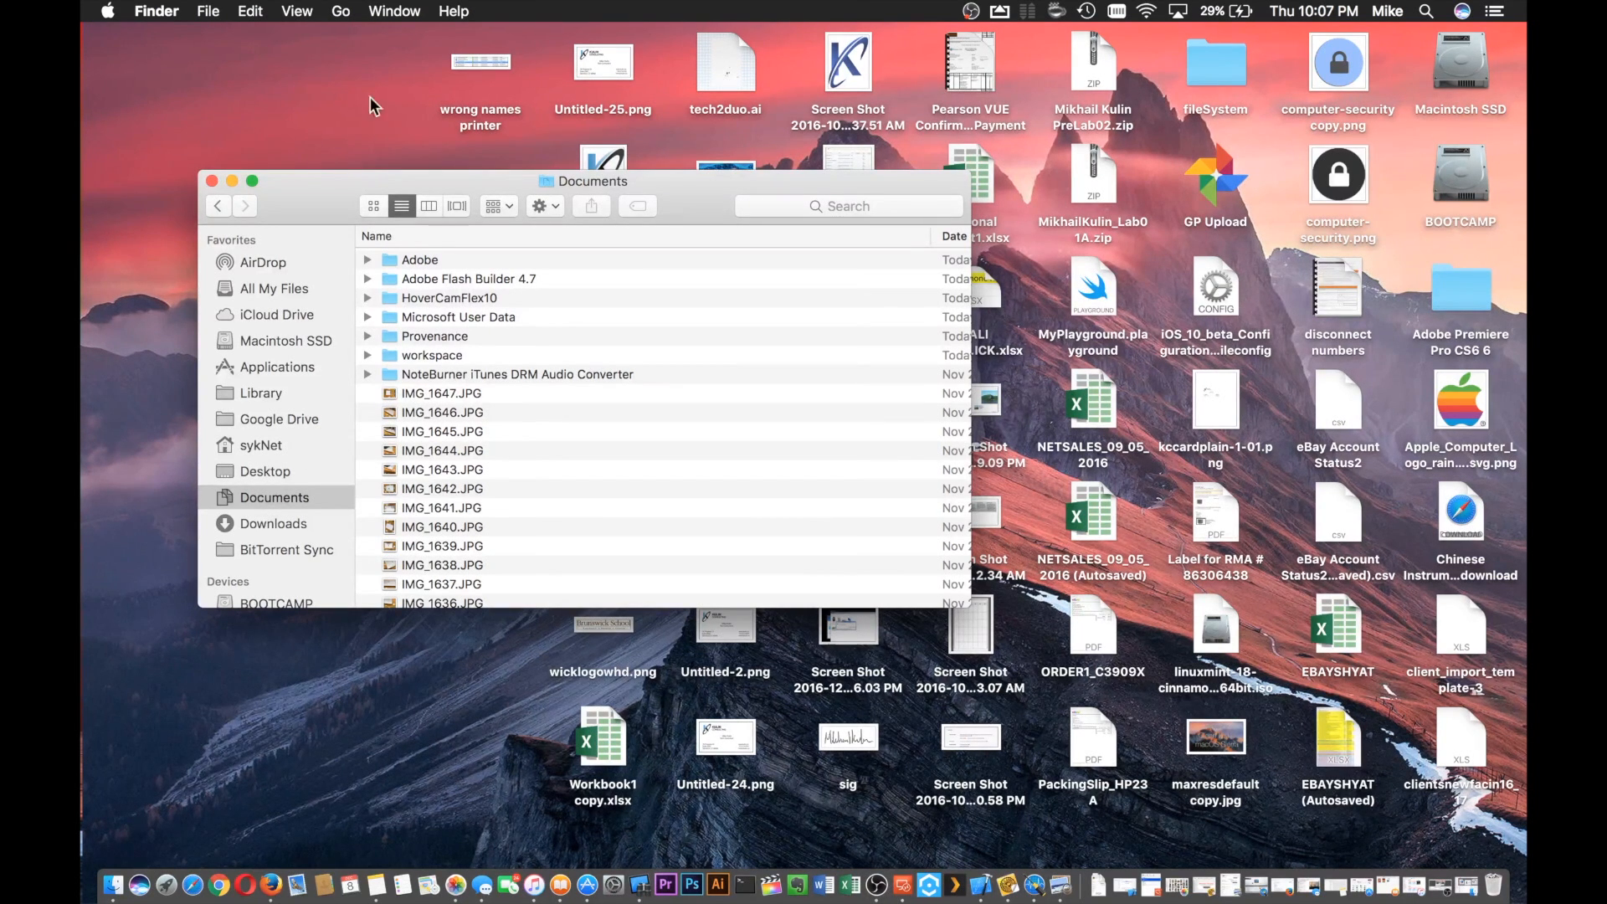
{"action": "left_click", "coordinate": [298, 12]}
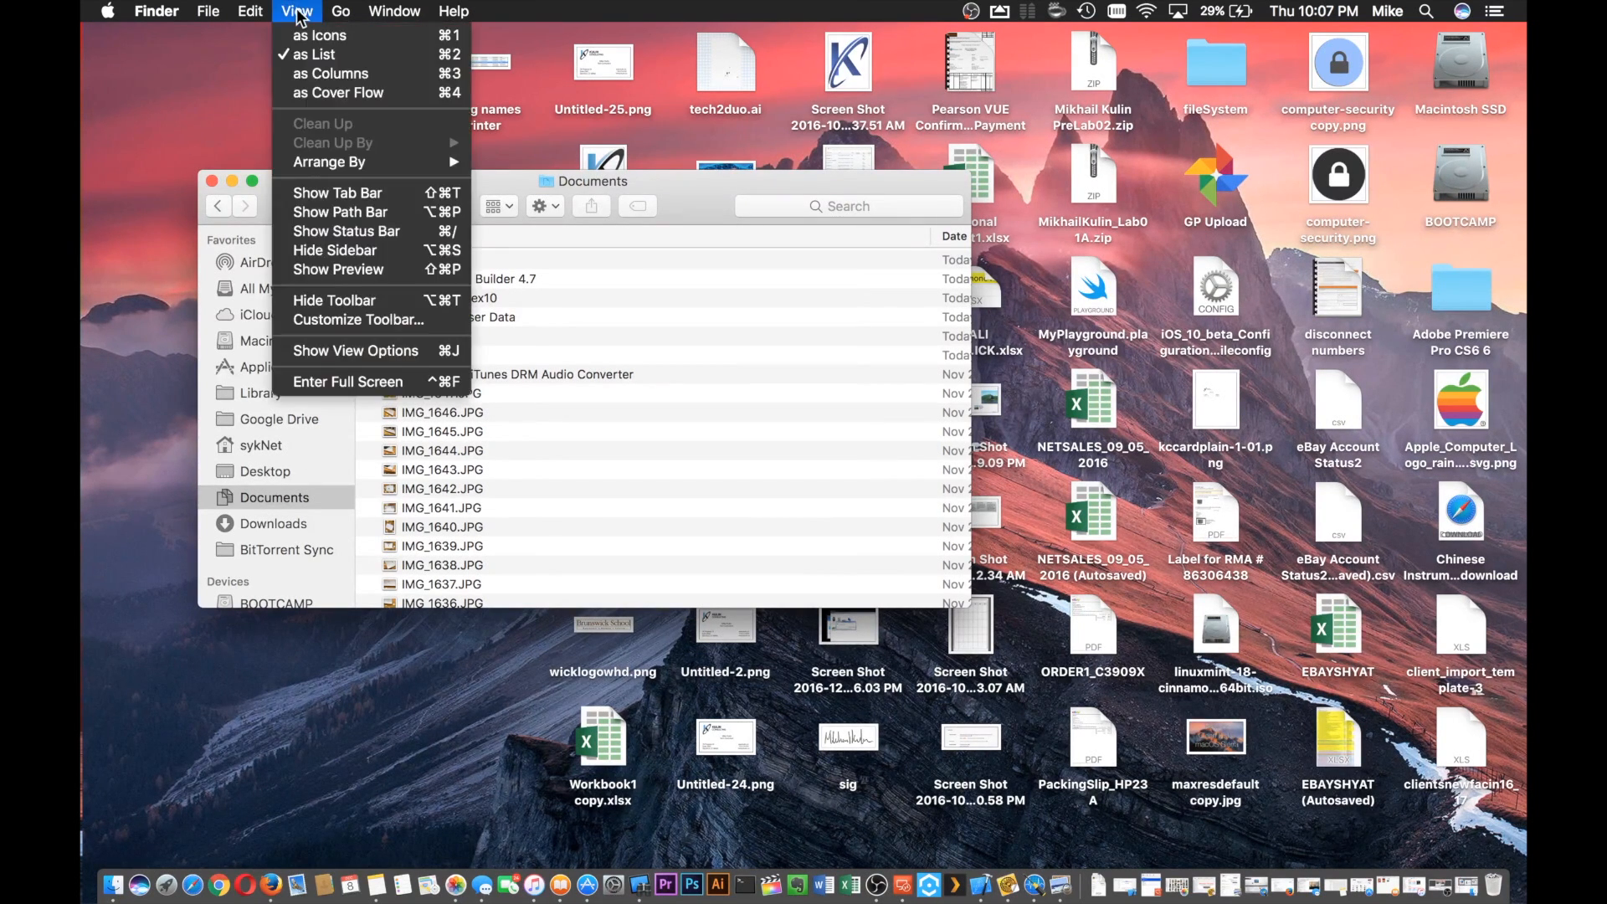
{"action": "left_click", "coordinate": [441, 355]}
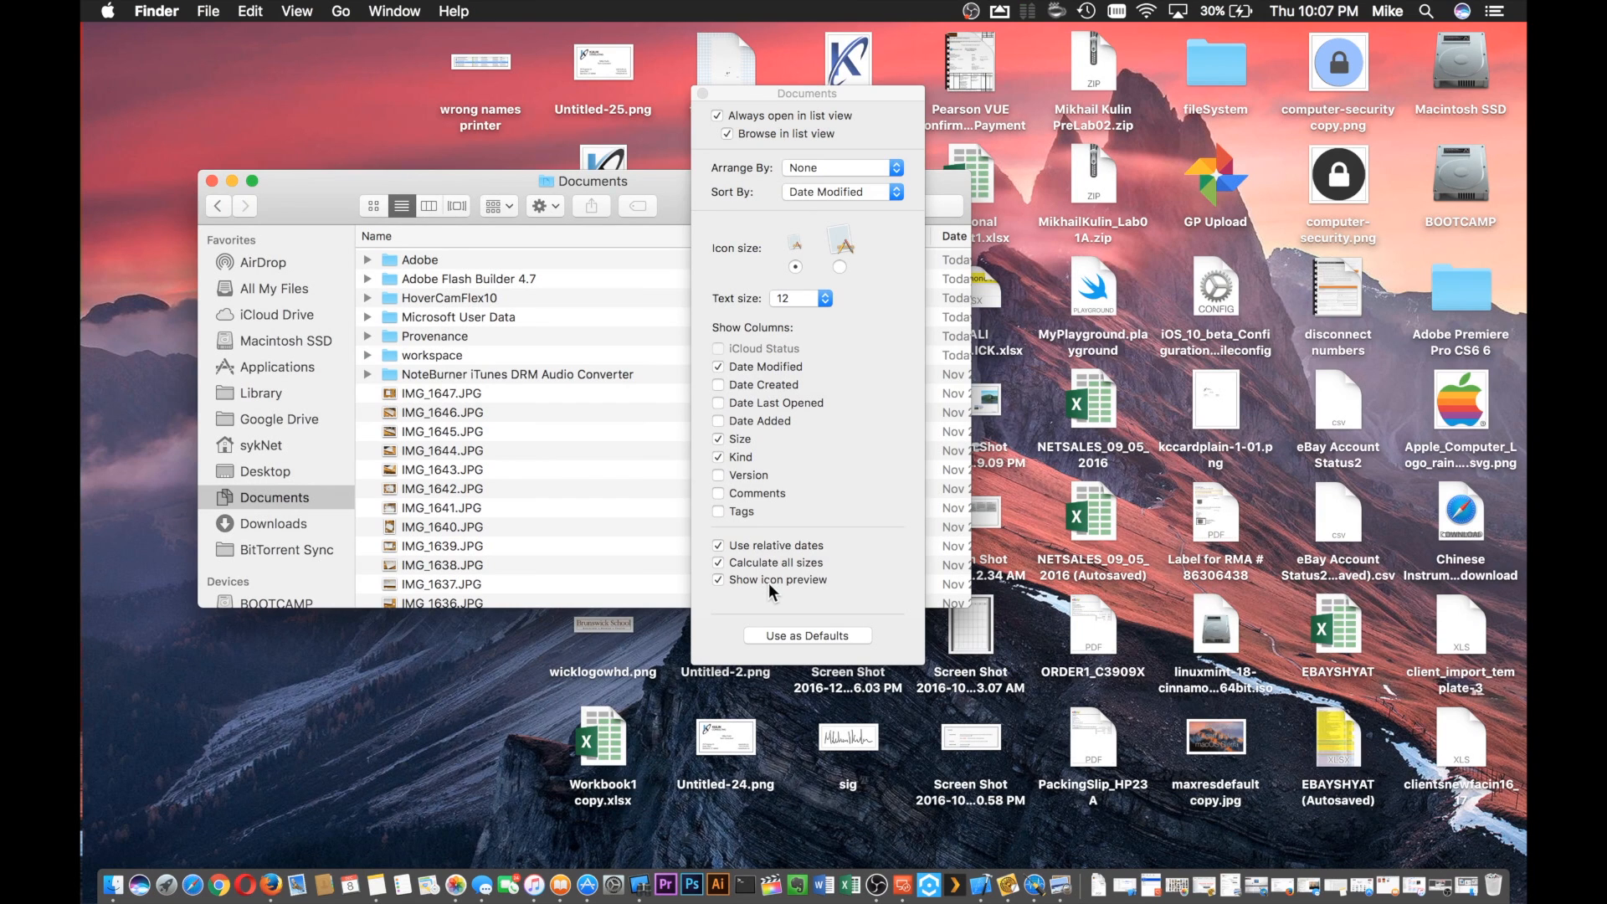
{"action": "left_click", "coordinate": [718, 579]}
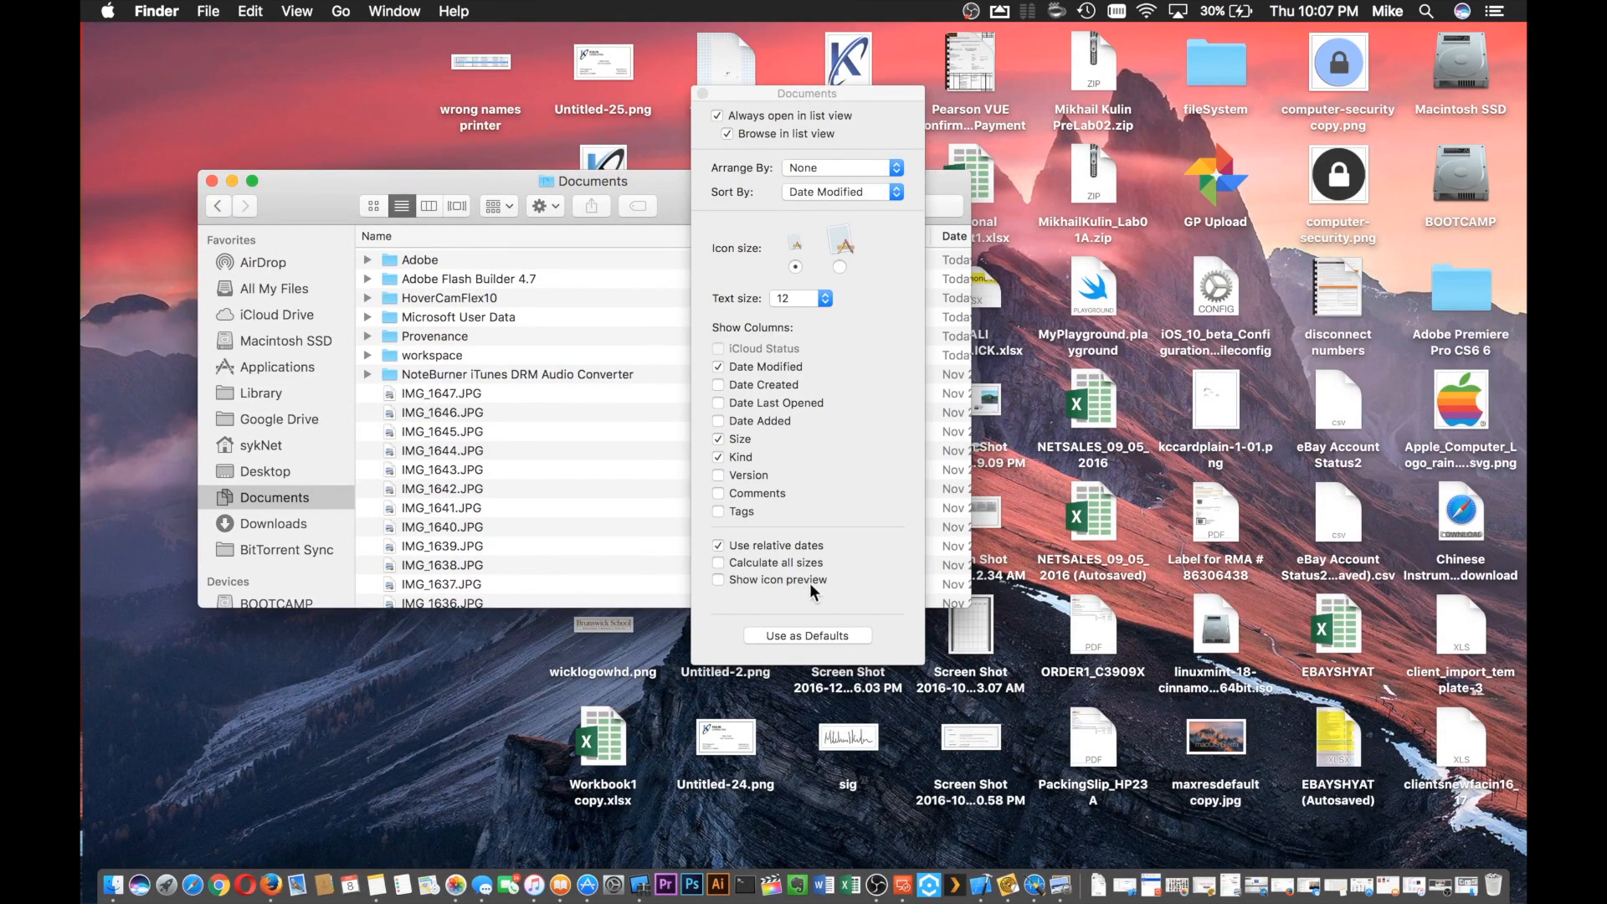
{"action": "left_click", "coordinate": [784, 633]}
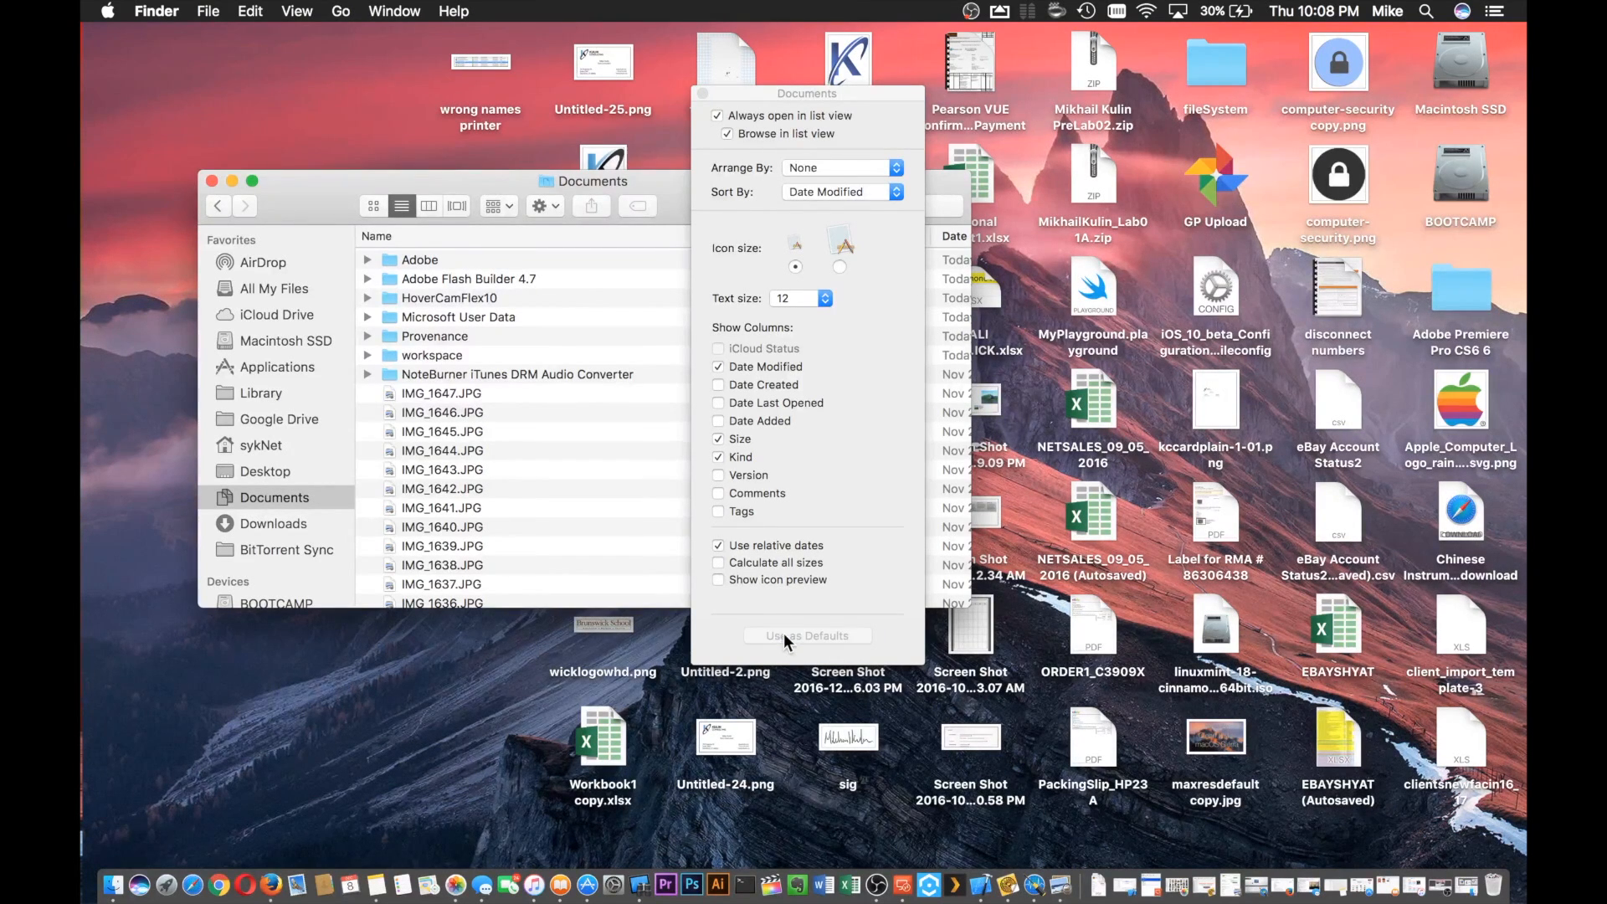
{"action": "left_click", "coordinate": [702, 90]}
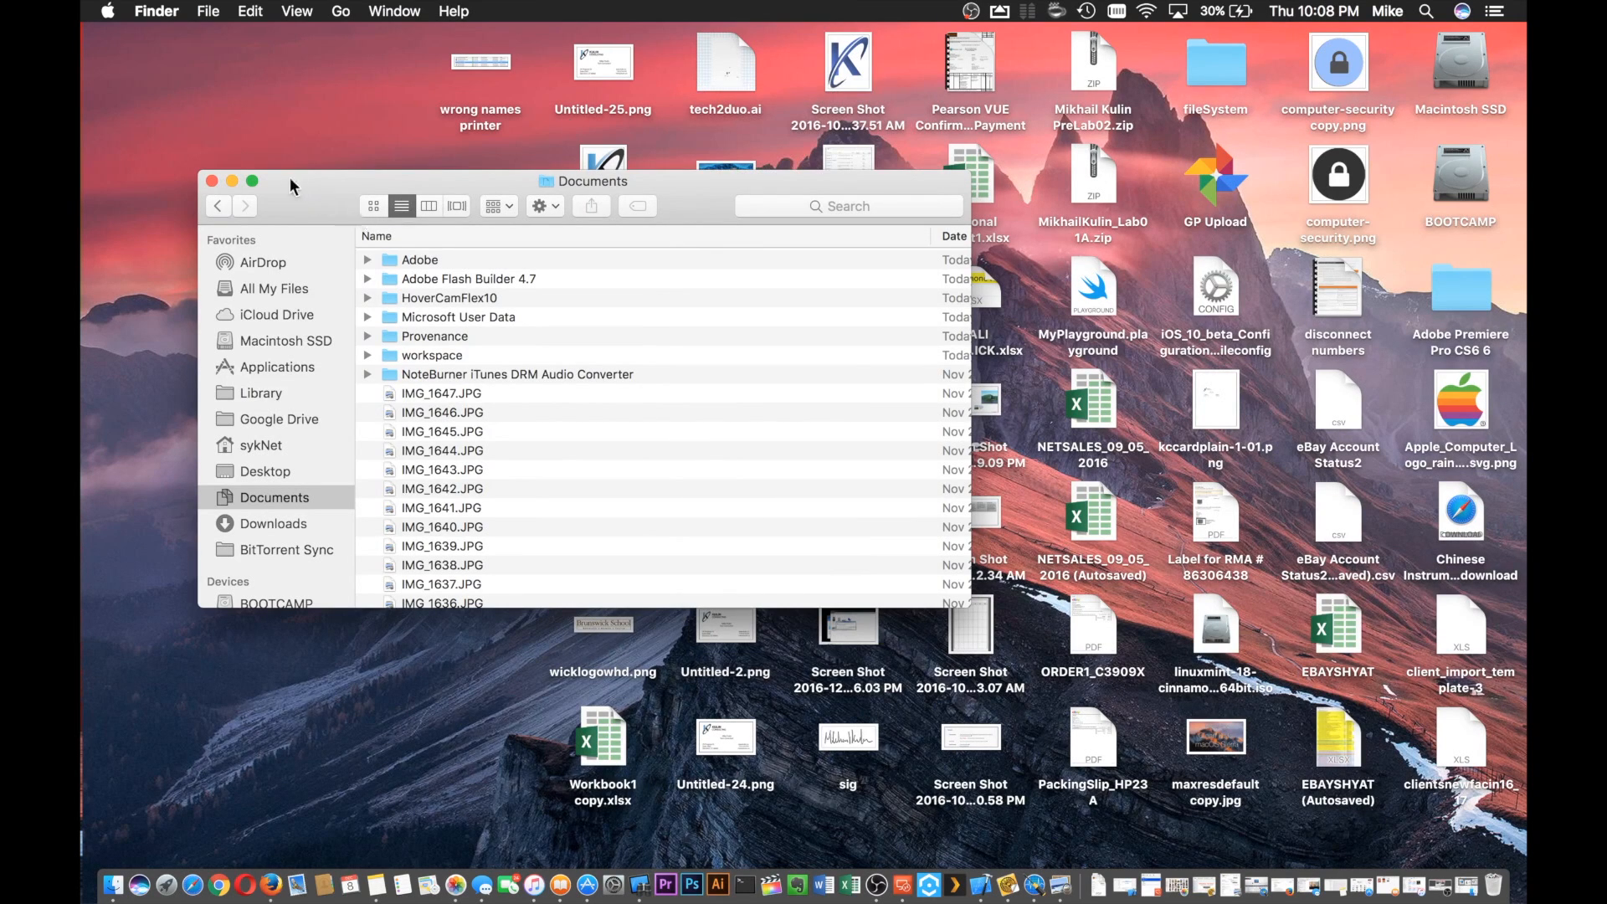
{"action": "left_click", "coordinate": [212, 181]}
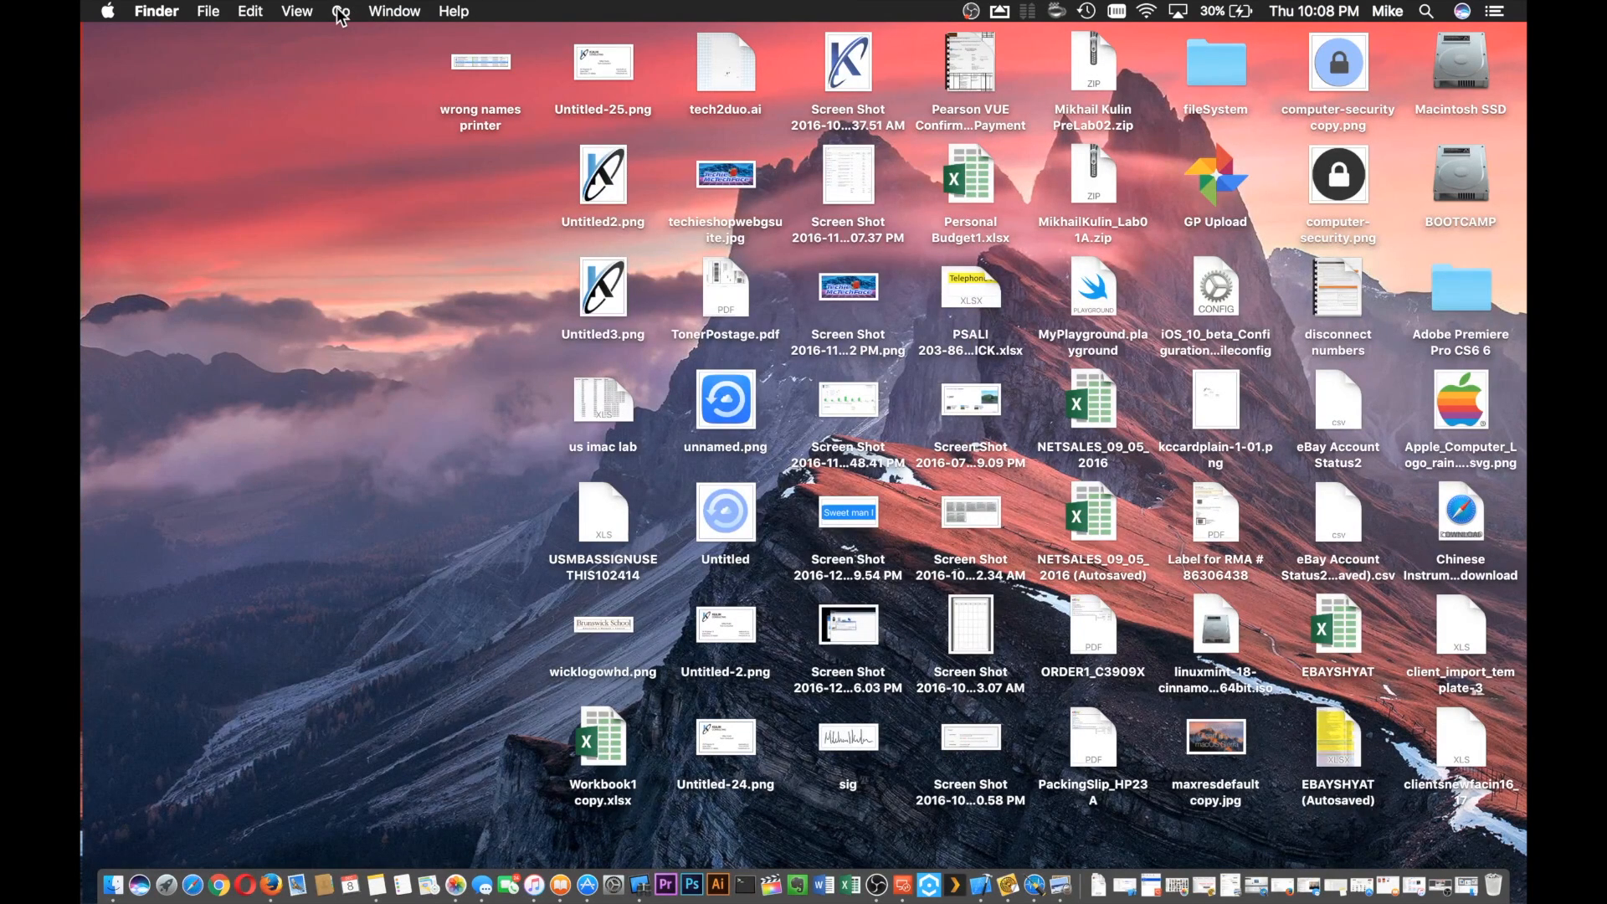
Step: Turn off Show icon preview in the desktop's view options and close the options window
{"action": "left_click", "coordinate": [341, 12]}
{"action": "left_click", "coordinate": [335, 11]}
{"action": "left_click", "coordinate": [335, 11]}
{"action": "mouse_move", "coordinate": [295, 8]}
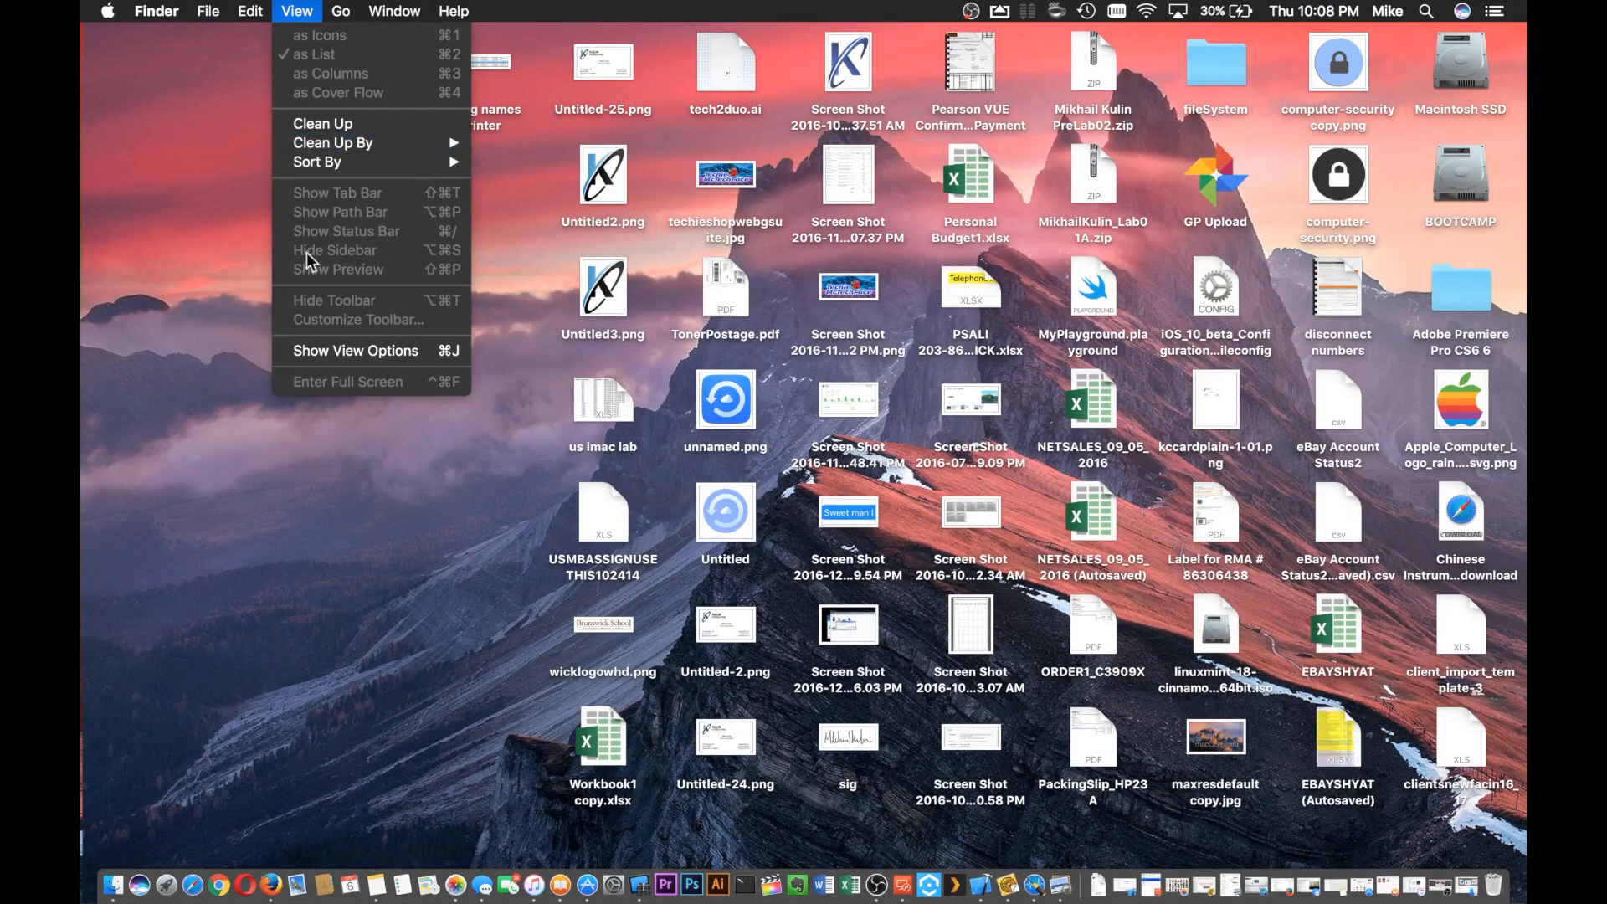
{"action": "left_click", "coordinate": [319, 349]}
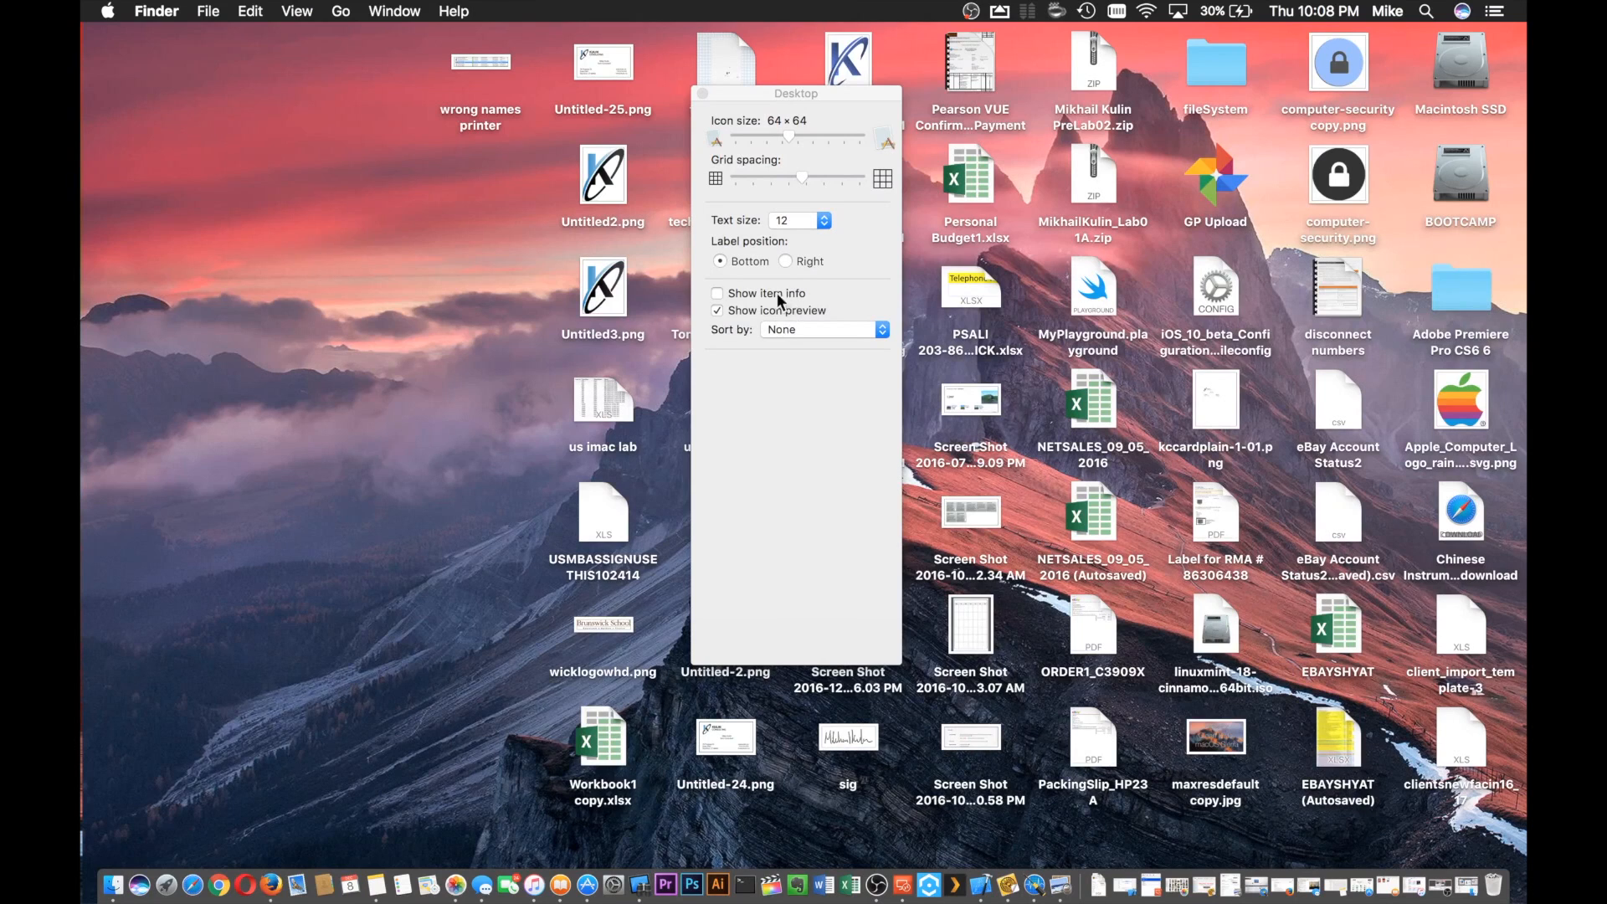
{"action": "left_click", "coordinate": [717, 310]}
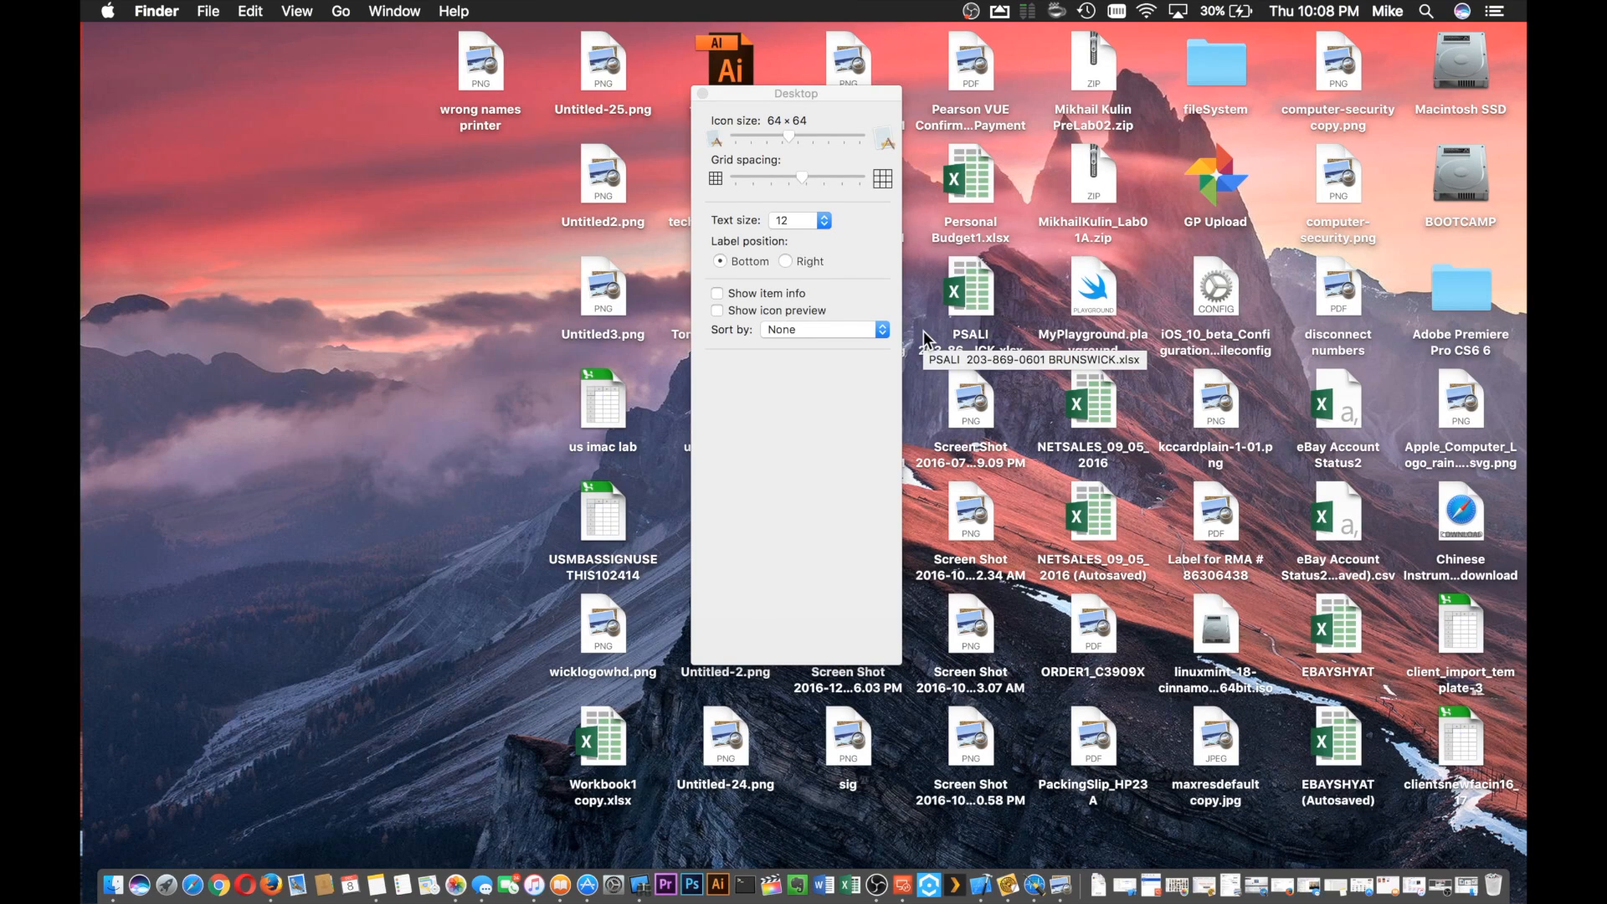
{"action": "left_click", "coordinate": [703, 94]}
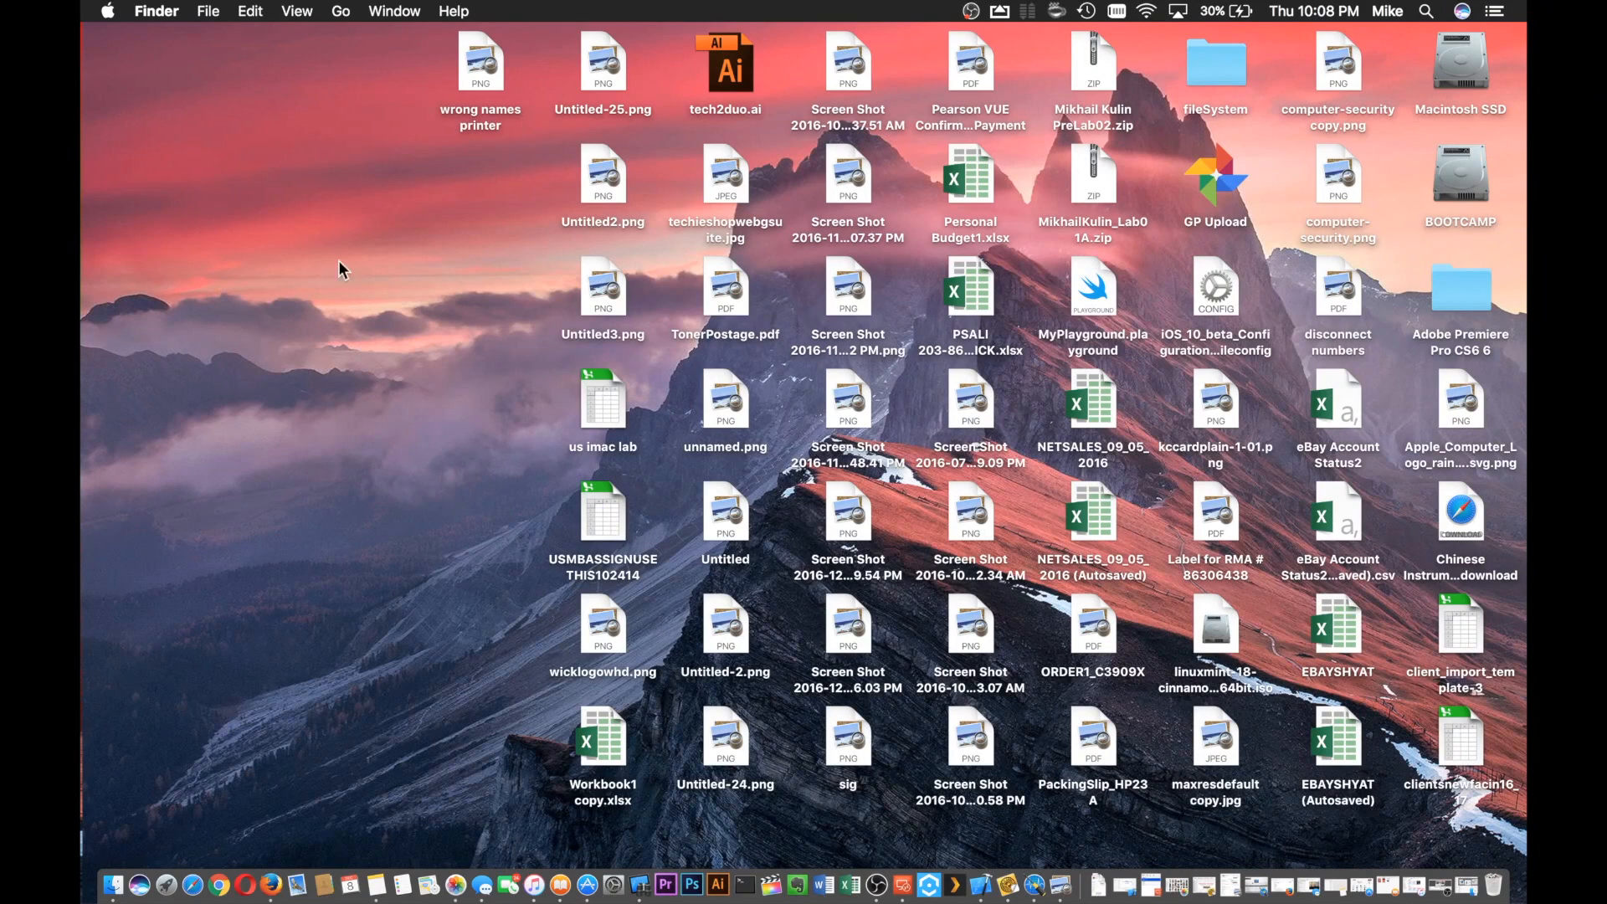
Step: Switch to System Preferences, open the Extensions settings, and look through the Today widgets for Notification Center
{"action": "left_click", "coordinate": [613, 889]}
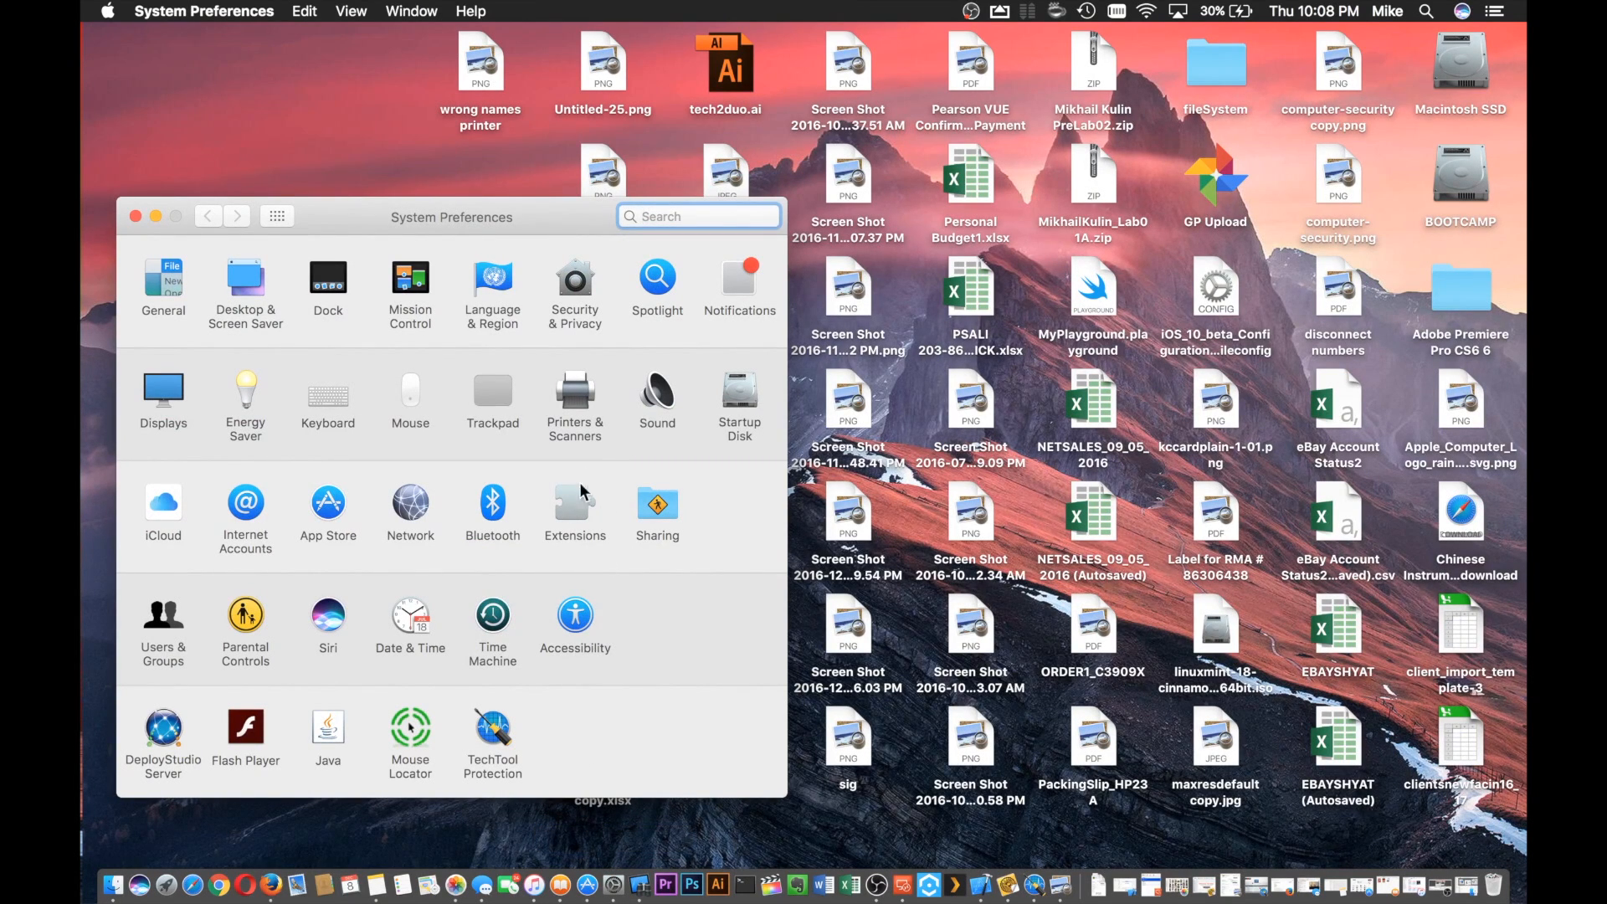
{"action": "left_click", "coordinate": [582, 513]}
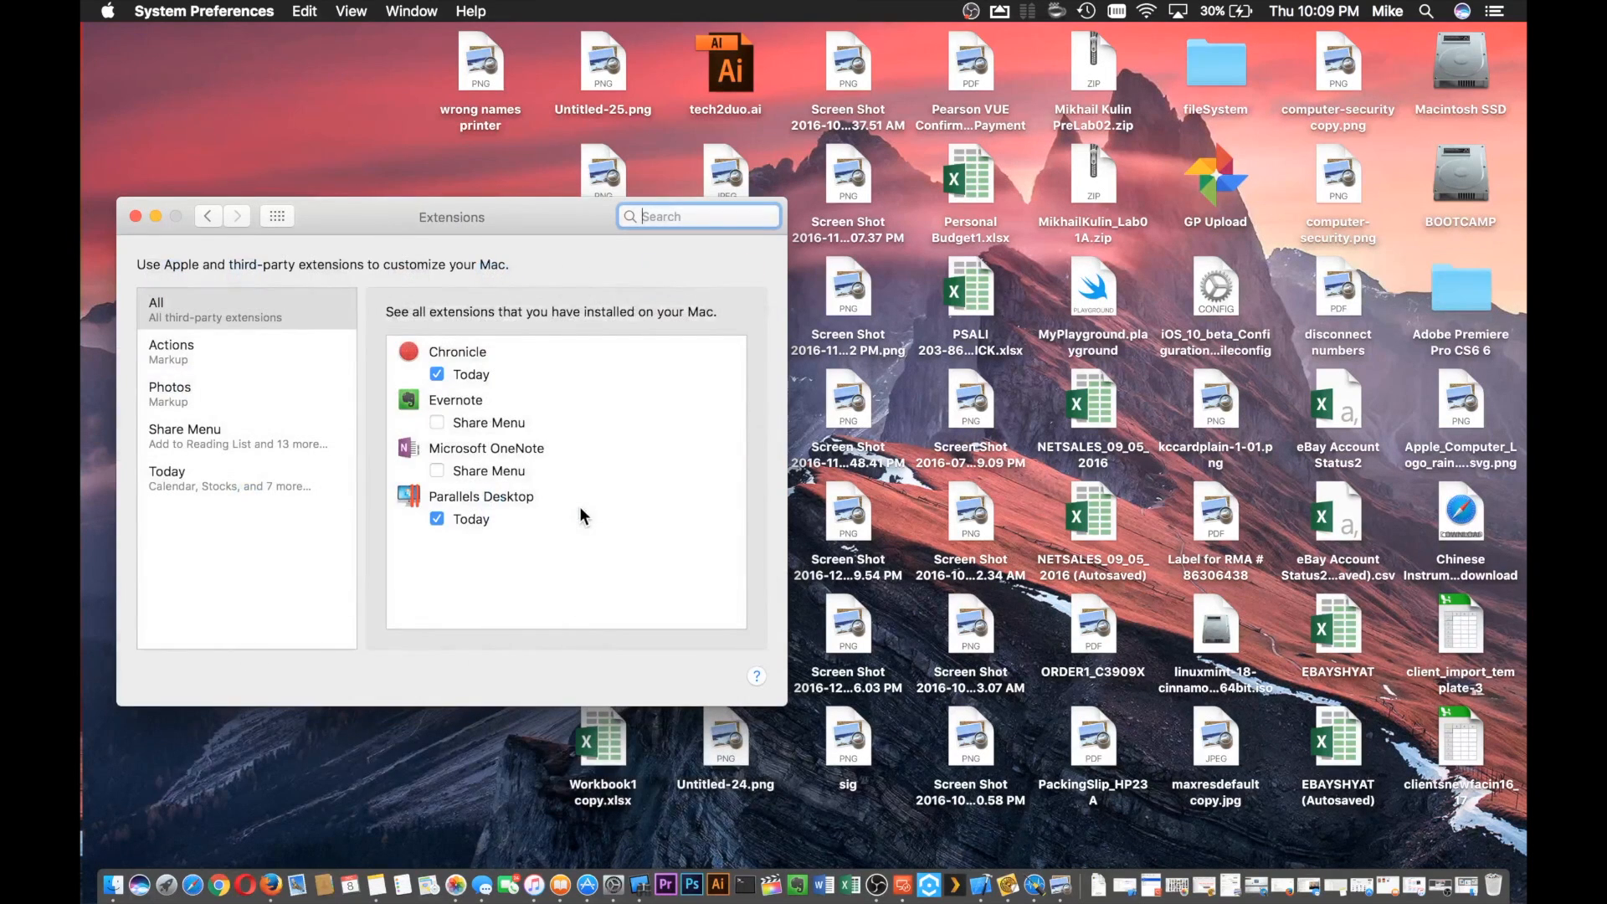
{"action": "left_click", "coordinate": [188, 481]}
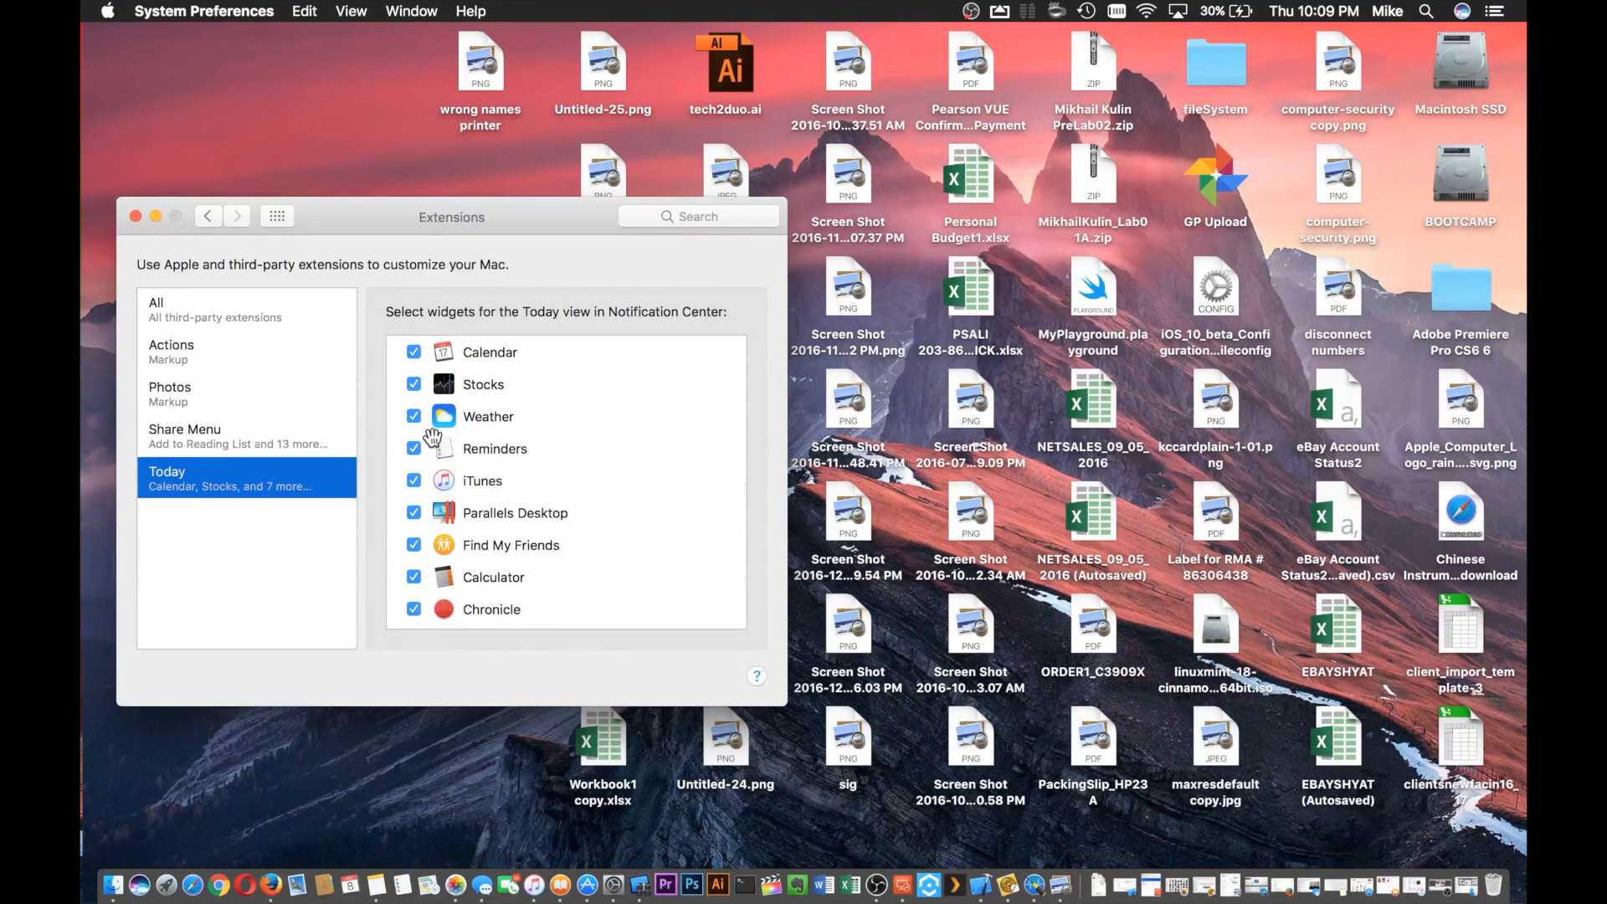
{"action": "scroll", "coordinate": [494, 373], "scroll_direction": "down", "scroll_amount": 2}
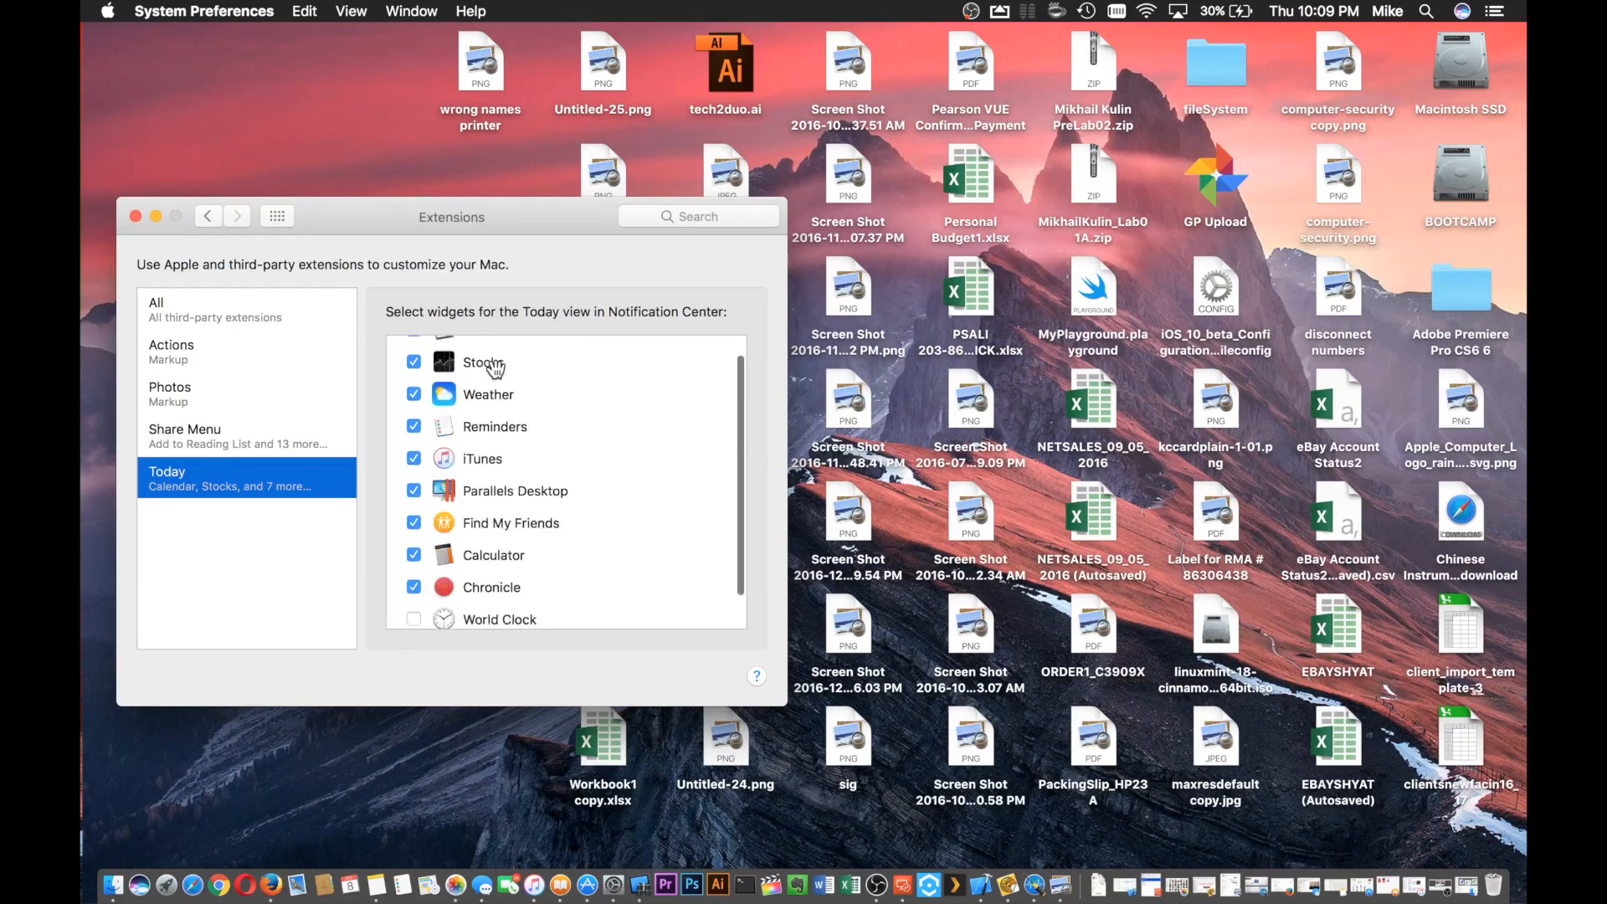
{"action": "scroll", "coordinate": [496, 369], "scroll_direction": "up", "scroll_amount": 2}
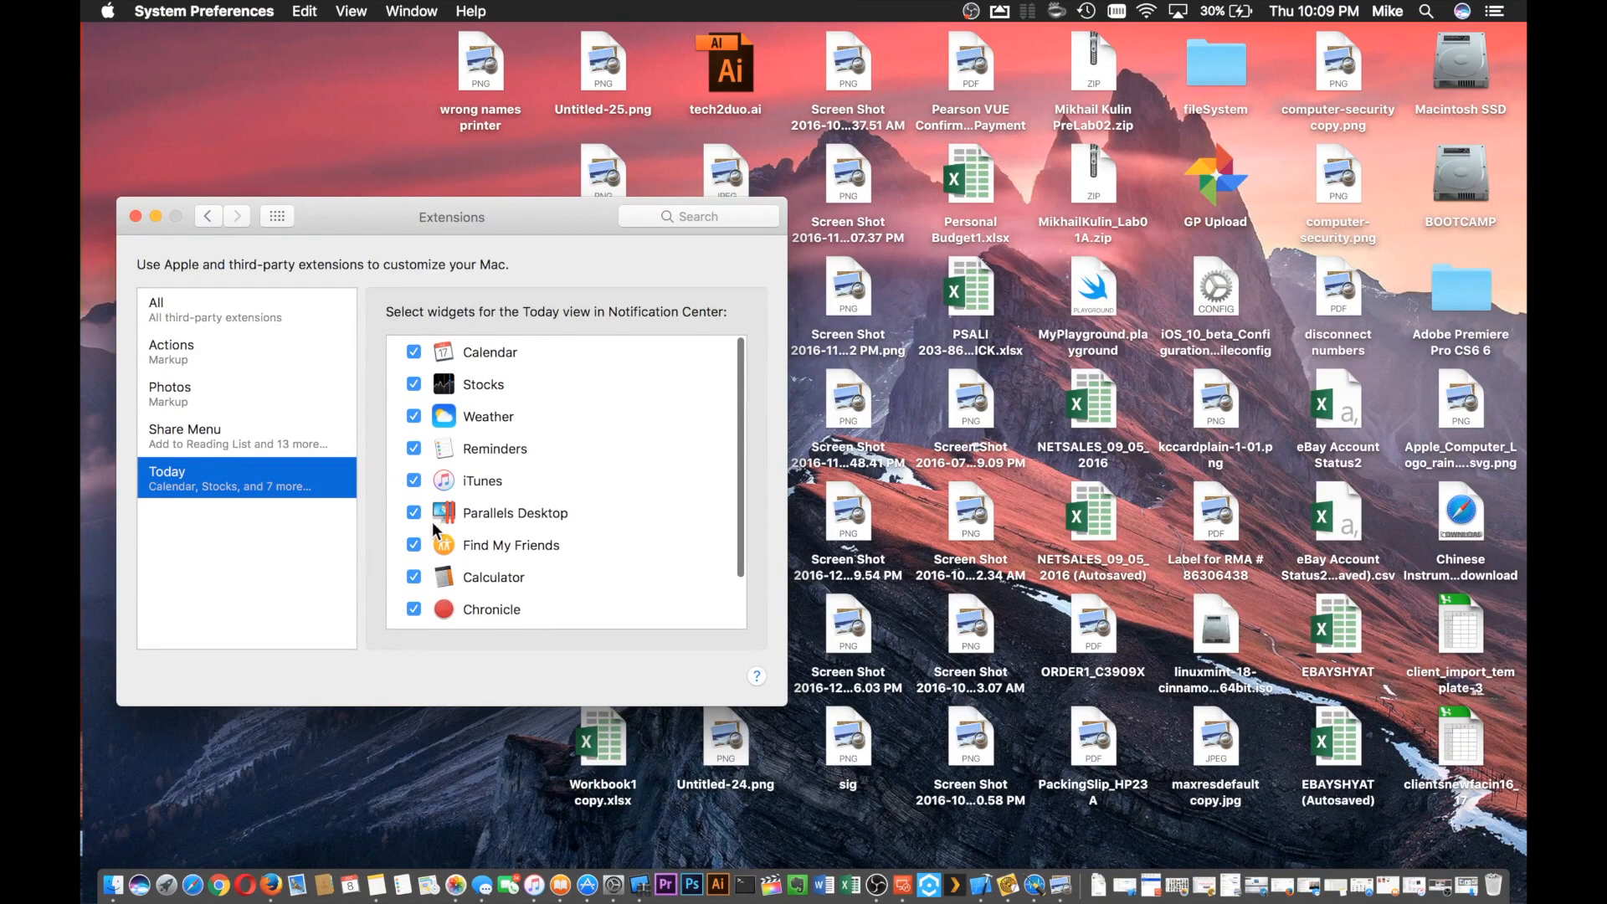
{"action": "scroll", "coordinate": [434, 521], "scroll_direction": "down", "scroll_amount": 2}
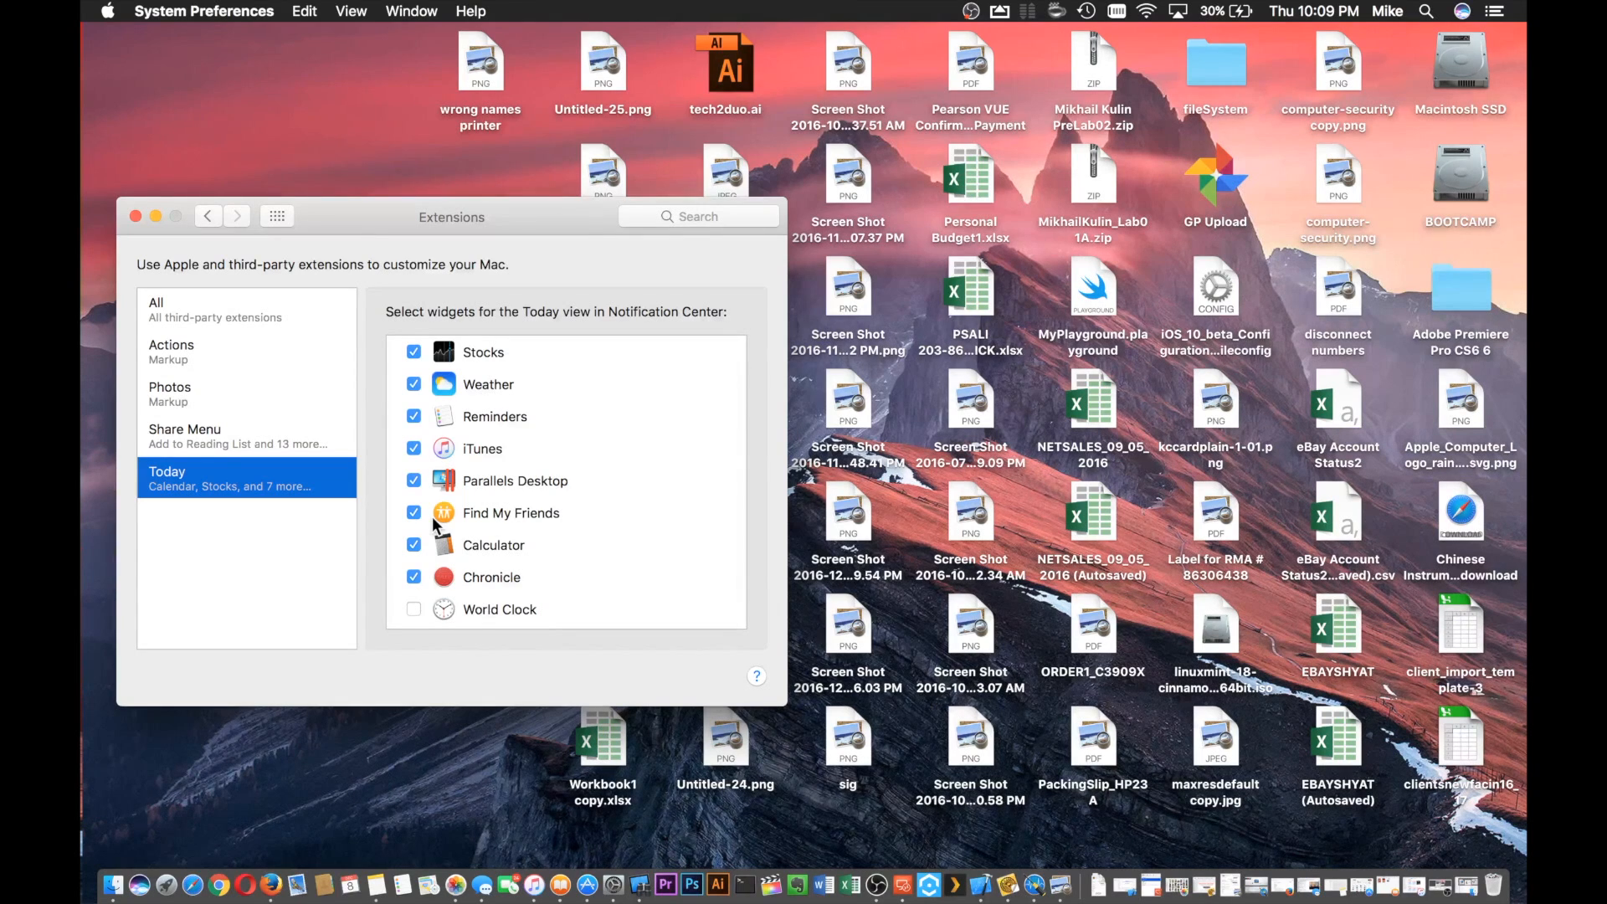
{"action": "scroll", "coordinate": [432, 519], "scroll_direction": "up", "scroll_amount": 2}
{"action": "scroll", "coordinate": [433, 519], "scroll_direction": "down", "scroll_amount": 3}
{"action": "scroll", "coordinate": [435, 526], "scroll_direction": "up", "scroll_amount": 2}
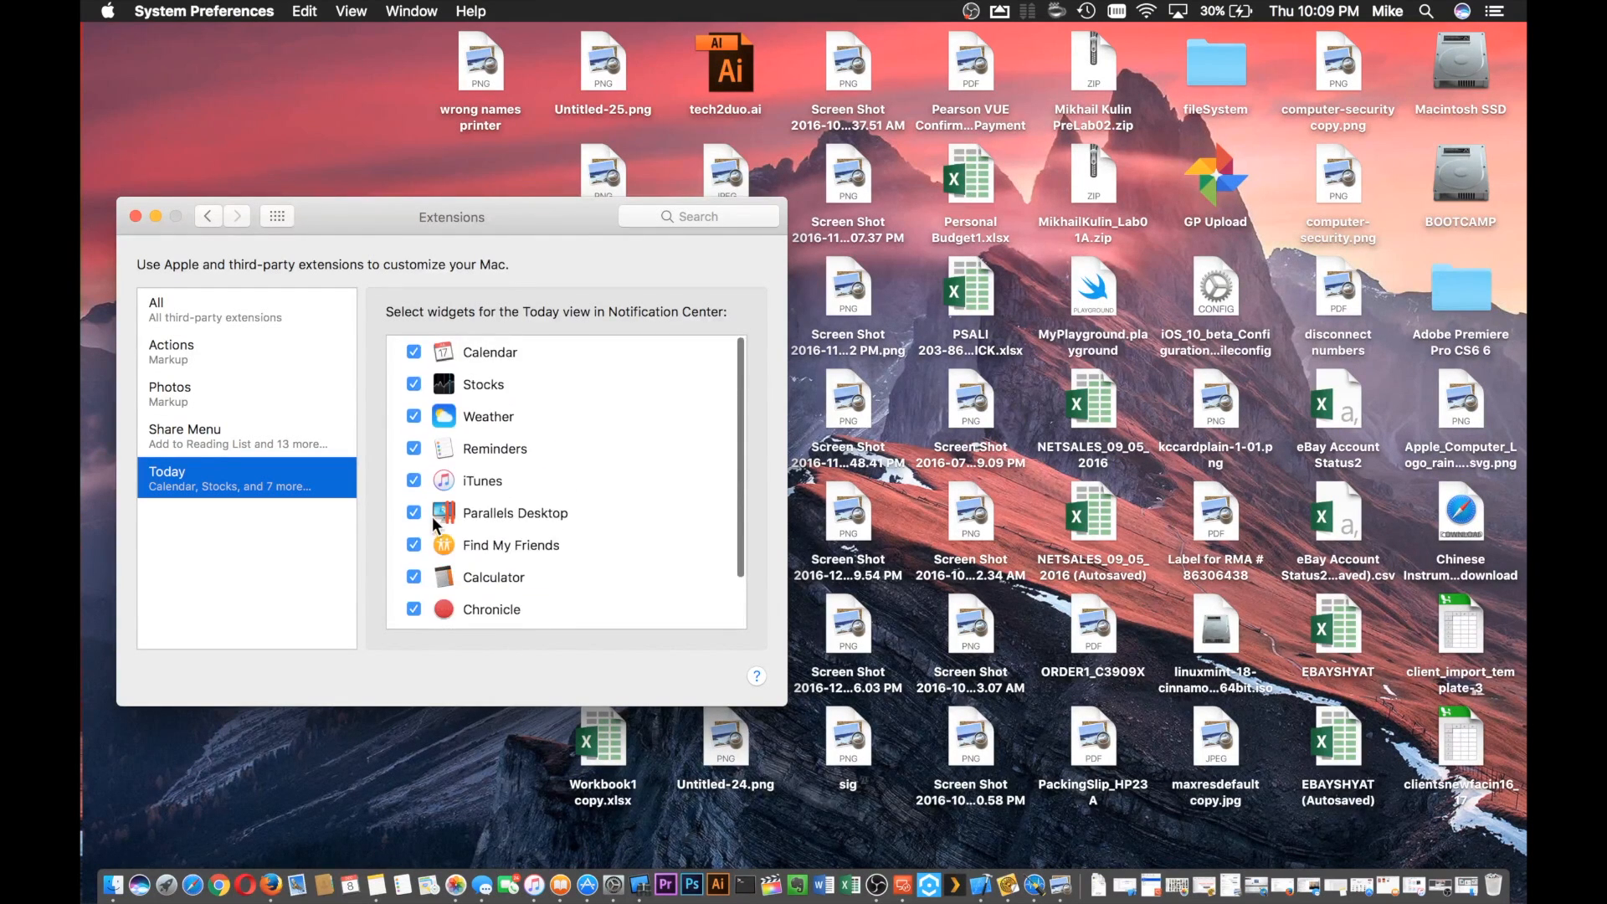
{"action": "scroll", "coordinate": [502, 521], "scroll_direction": "down", "scroll_amount": 1}
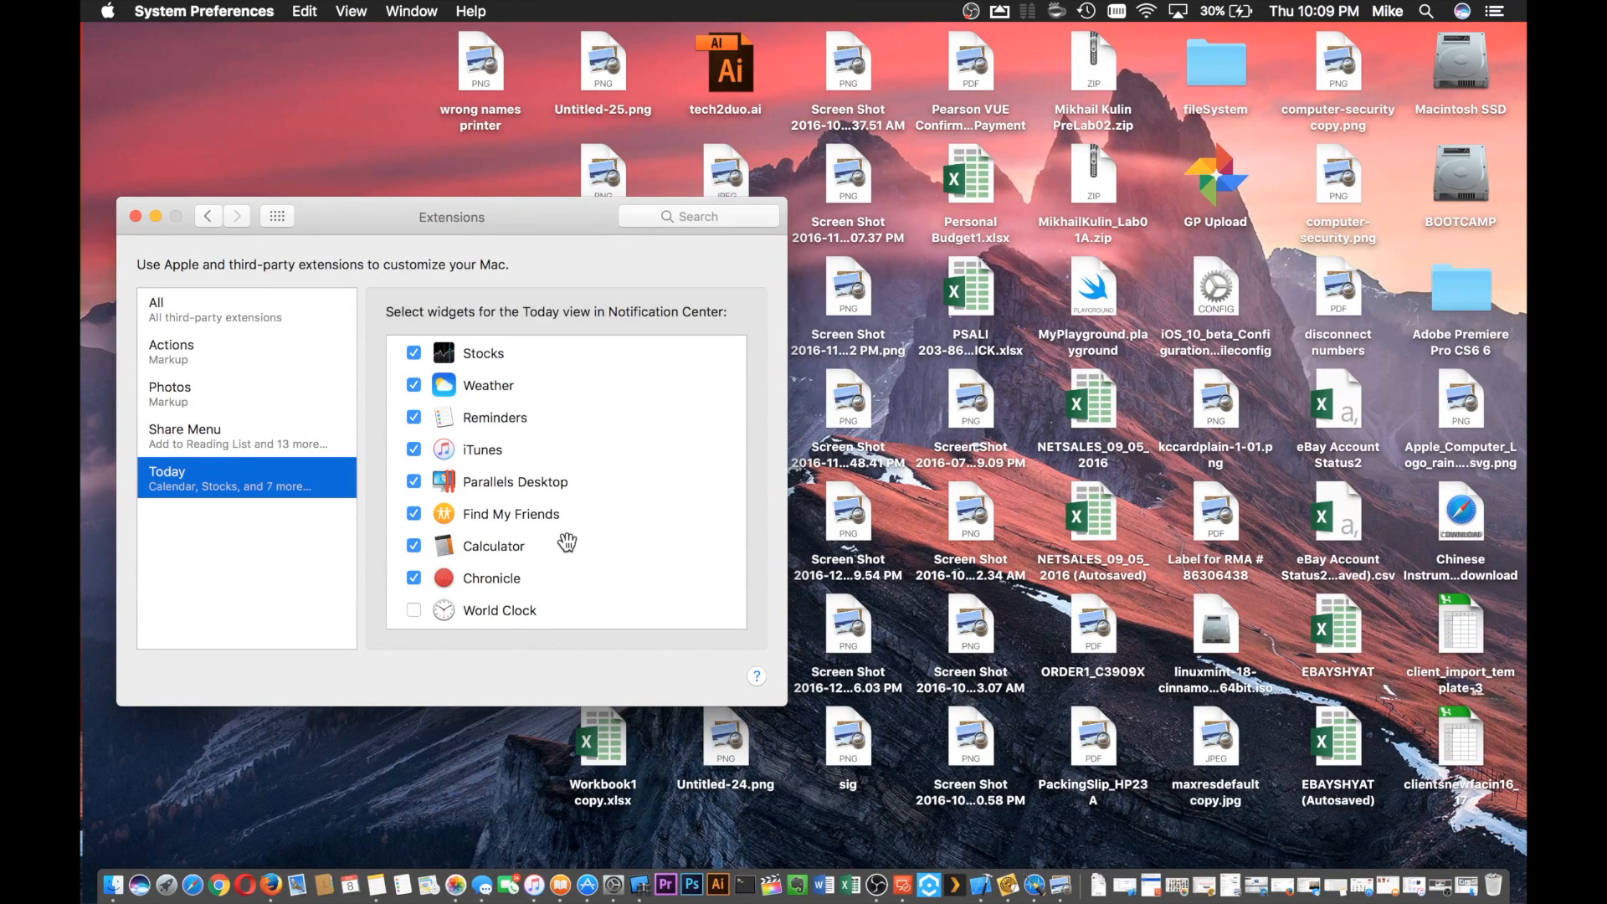
{"action": "scroll", "coordinate": [414, 429], "scroll_direction": "up", "scroll_amount": 2}
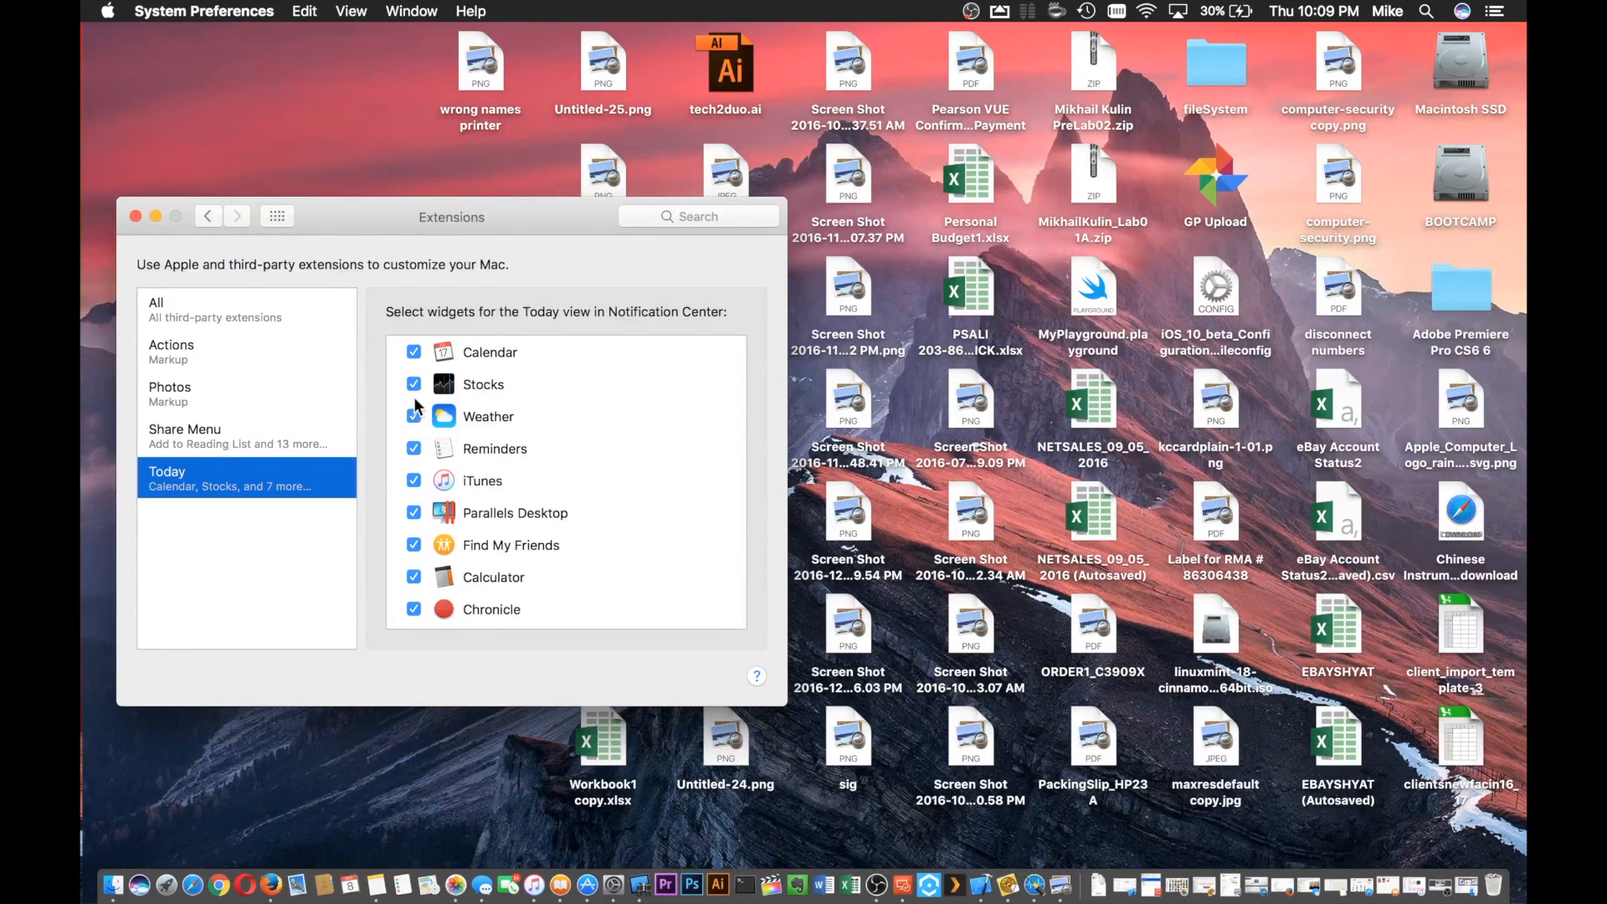
Step: Disable the Stocks, Reminders, iTunes, Parallels Desktop, Find My Friends, Calculator and Chronicle widgets, and check the rest of the list
{"action": "left_click", "coordinate": [415, 385]}
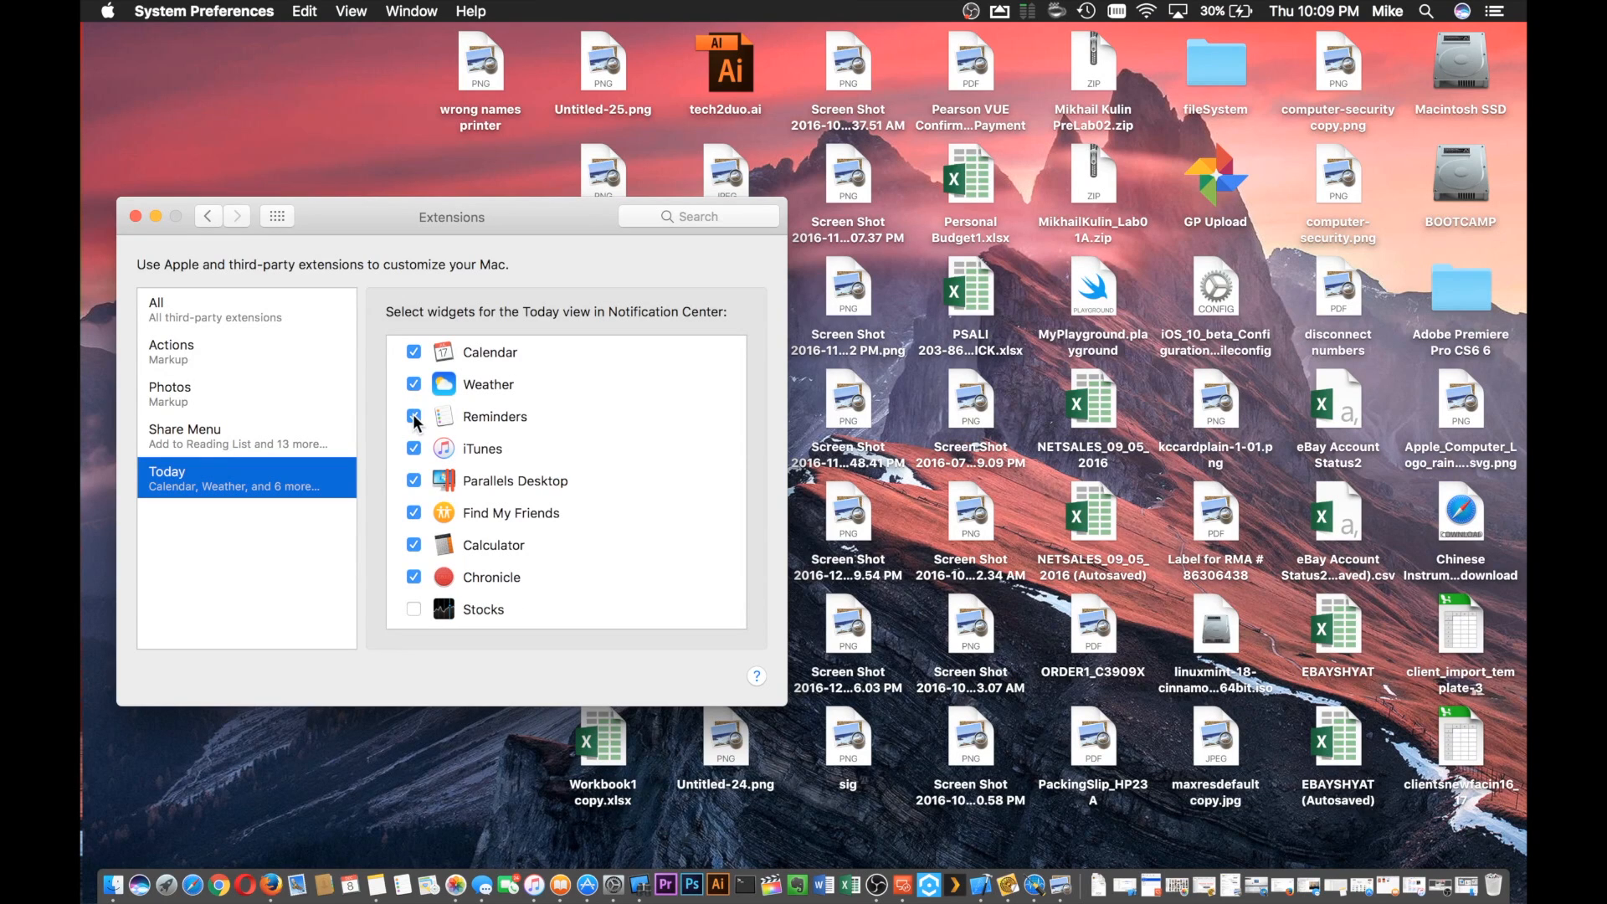
{"action": "left_click", "coordinate": [413, 417]}
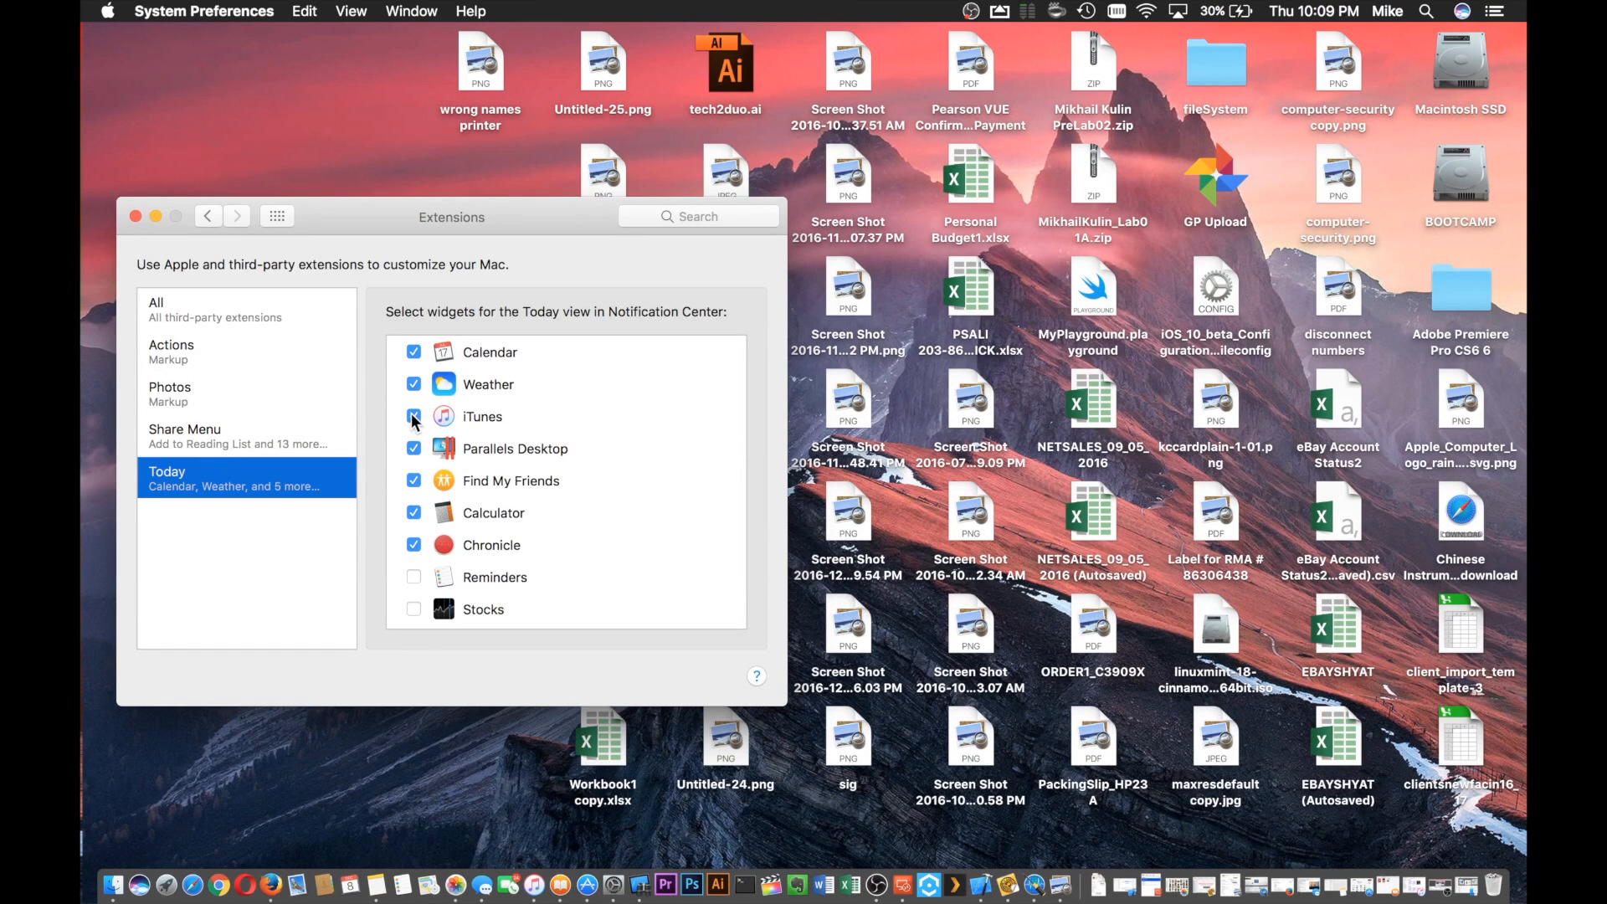
{"action": "left_click", "coordinate": [414, 417]}
{"action": "left_click", "coordinate": [414, 419]}
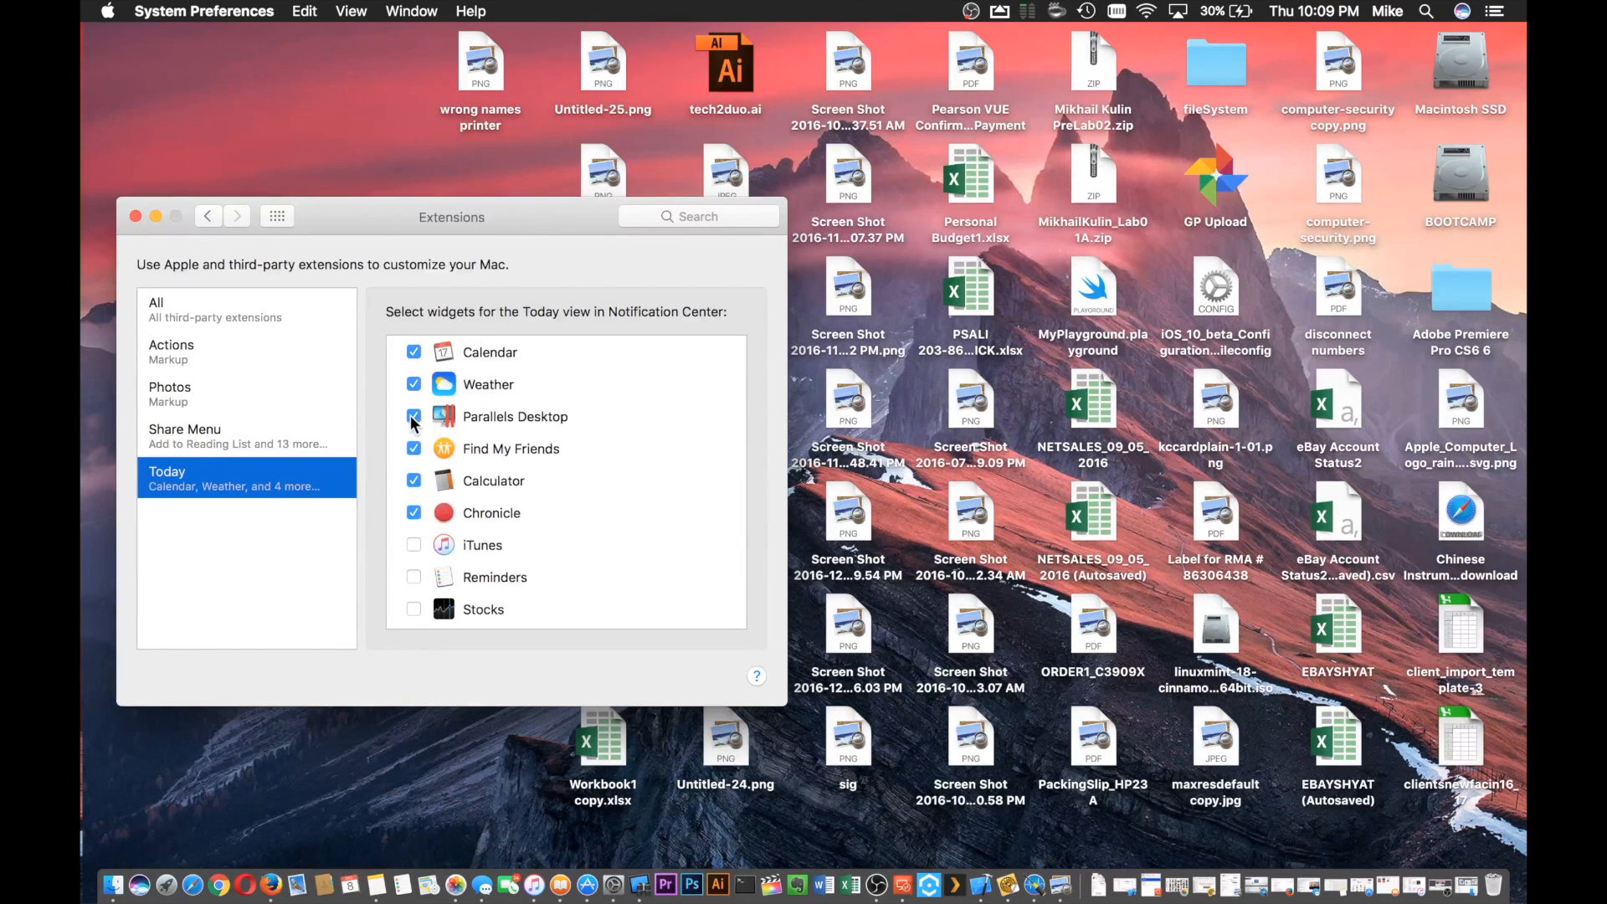
{"action": "left_click", "coordinate": [413, 419]}
{"action": "left_click", "coordinate": [413, 419]}
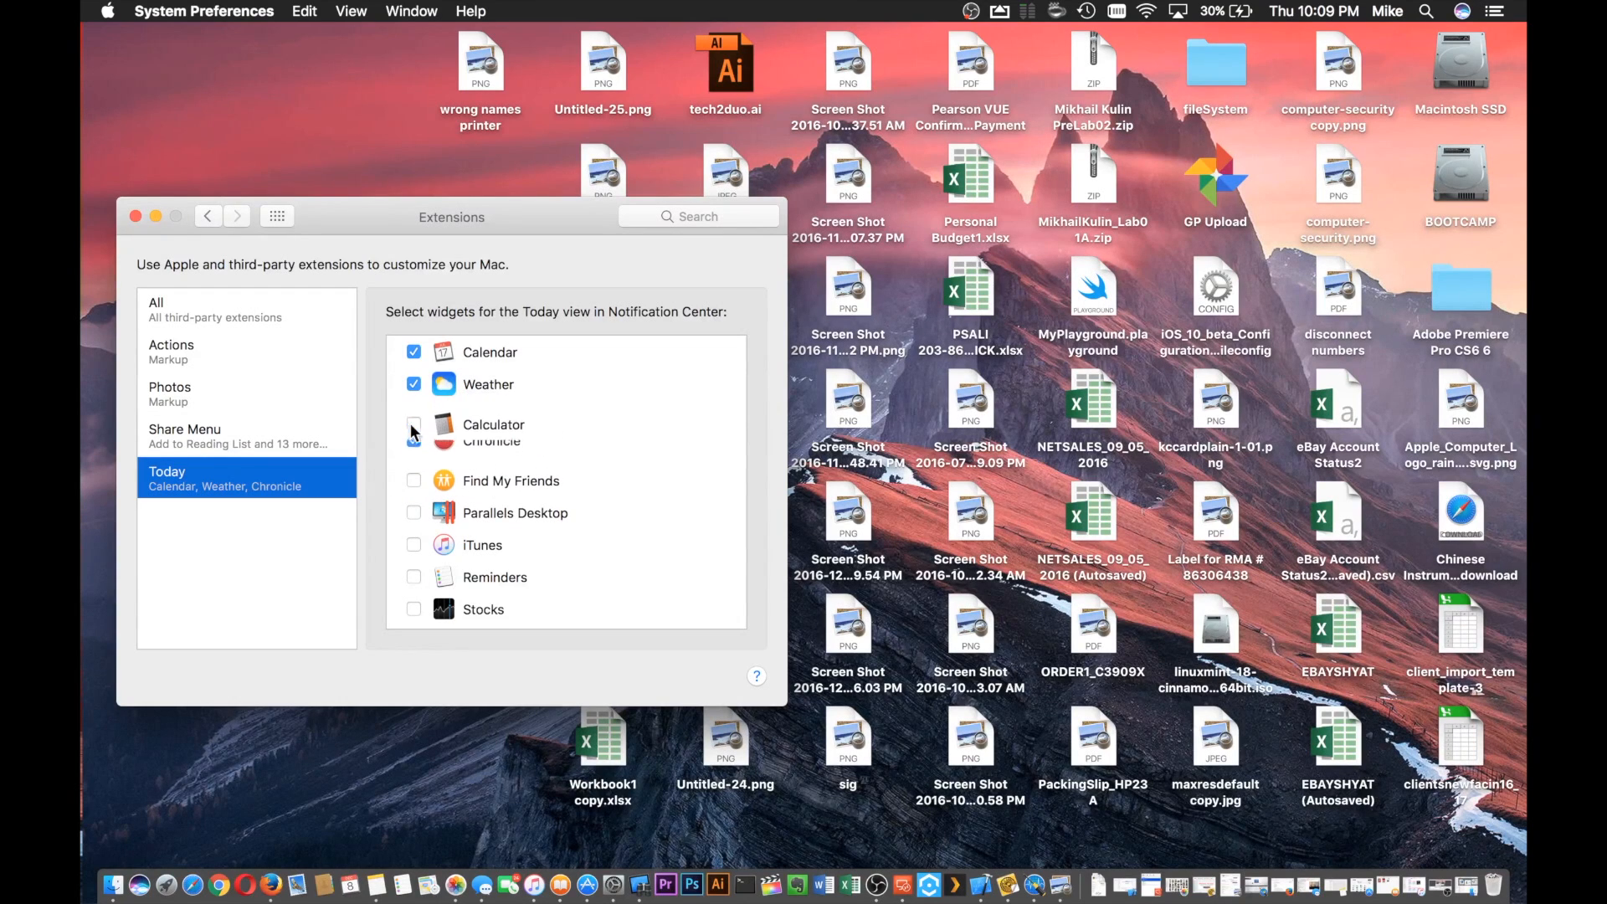
{"action": "left_click", "coordinate": [414, 416]}
{"action": "scroll", "coordinate": [461, 536], "scroll_direction": "down", "scroll_amount": 2}
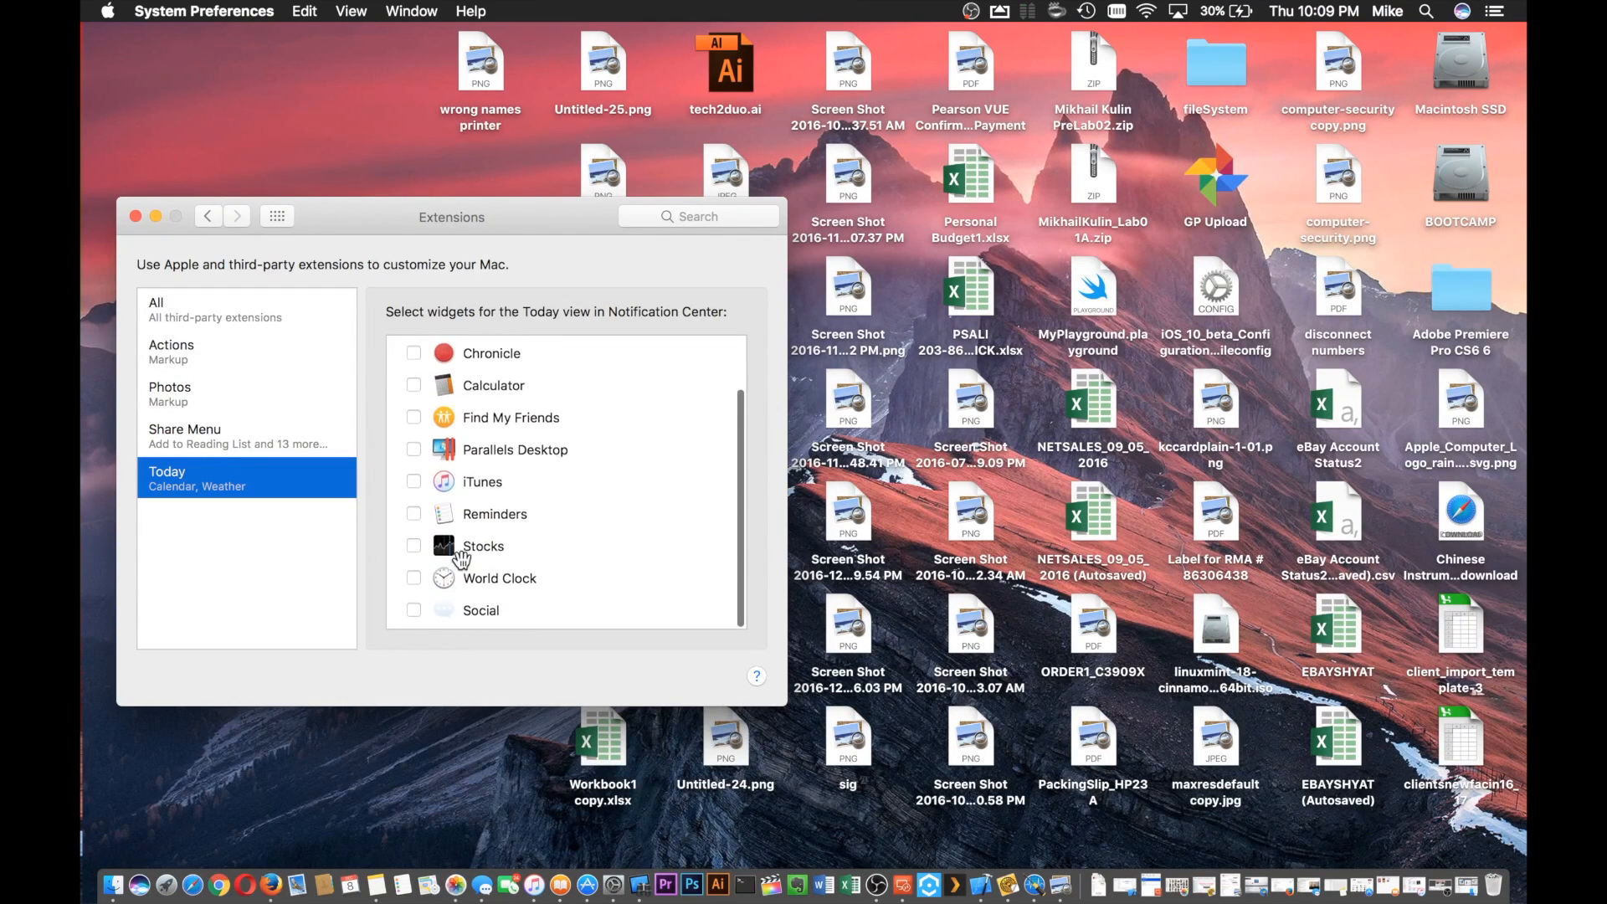
{"action": "scroll", "coordinate": [460, 552], "scroll_direction": "up", "scroll_amount": 3}
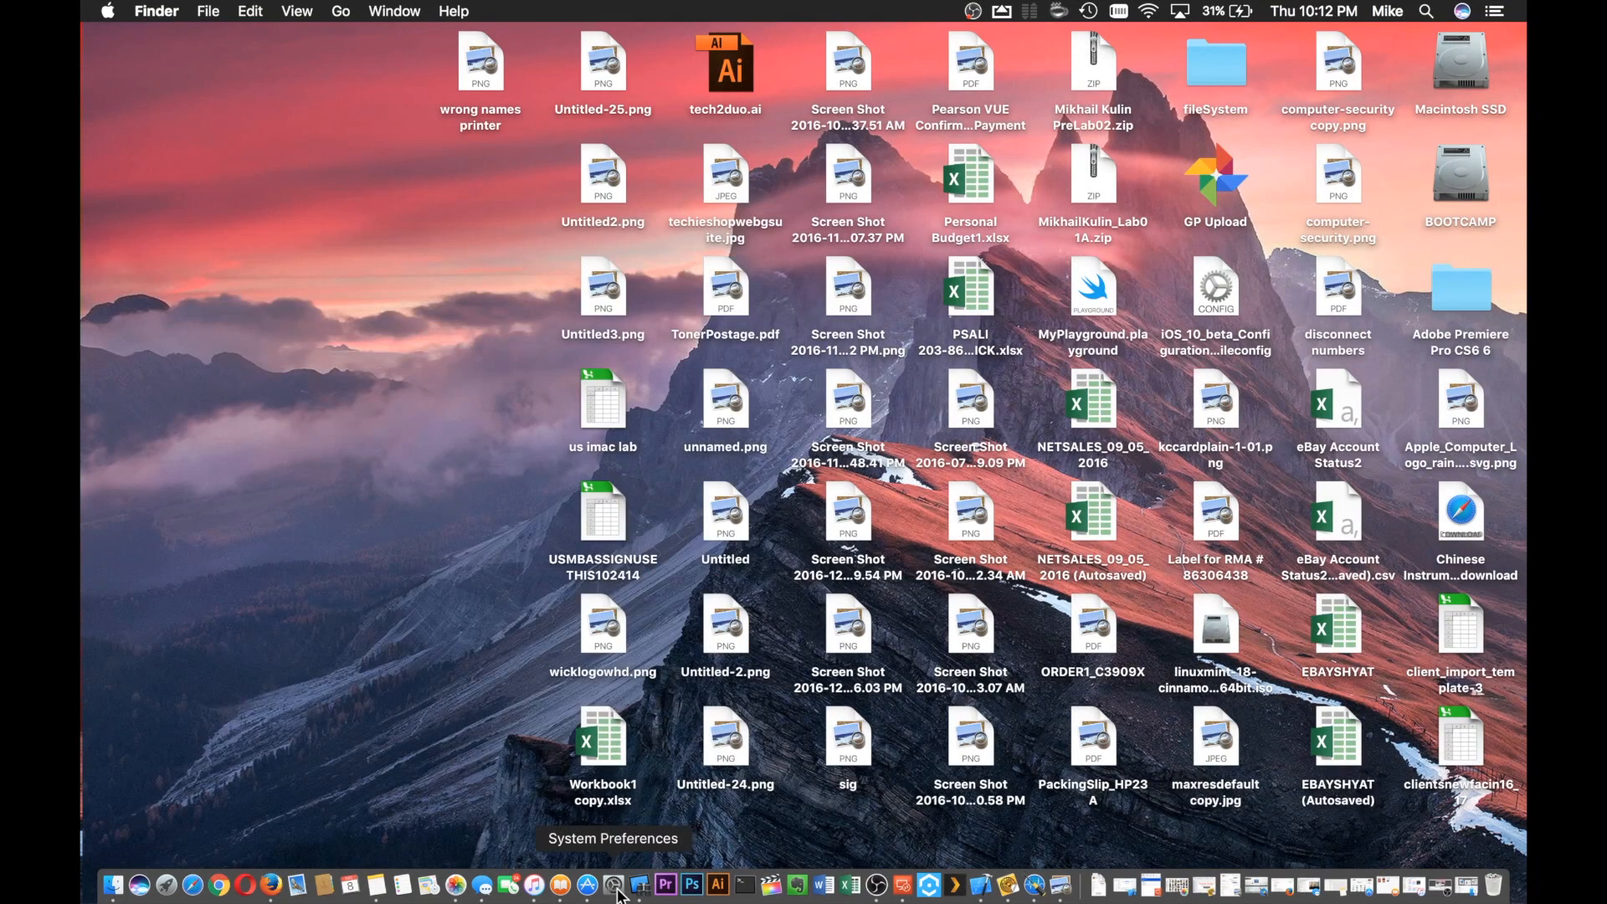
Step: In the System Preferences Dock settings, set windows to minimize using the Scale effect
{"action": "left_click", "coordinate": [616, 887]}
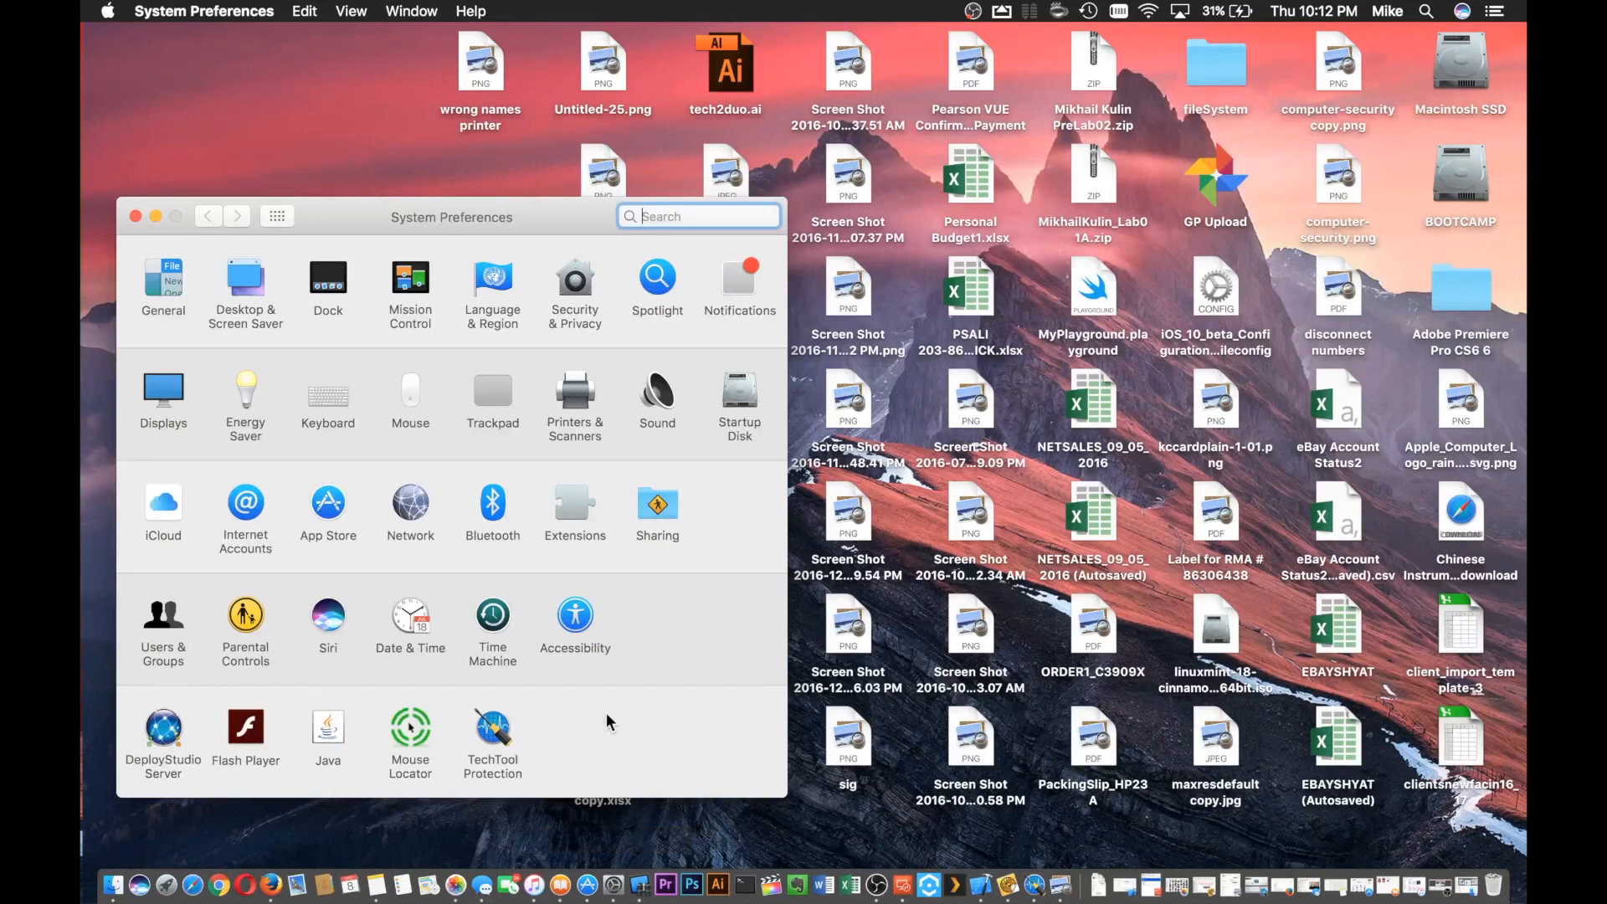
{"action": "left_click", "coordinate": [321, 279]}
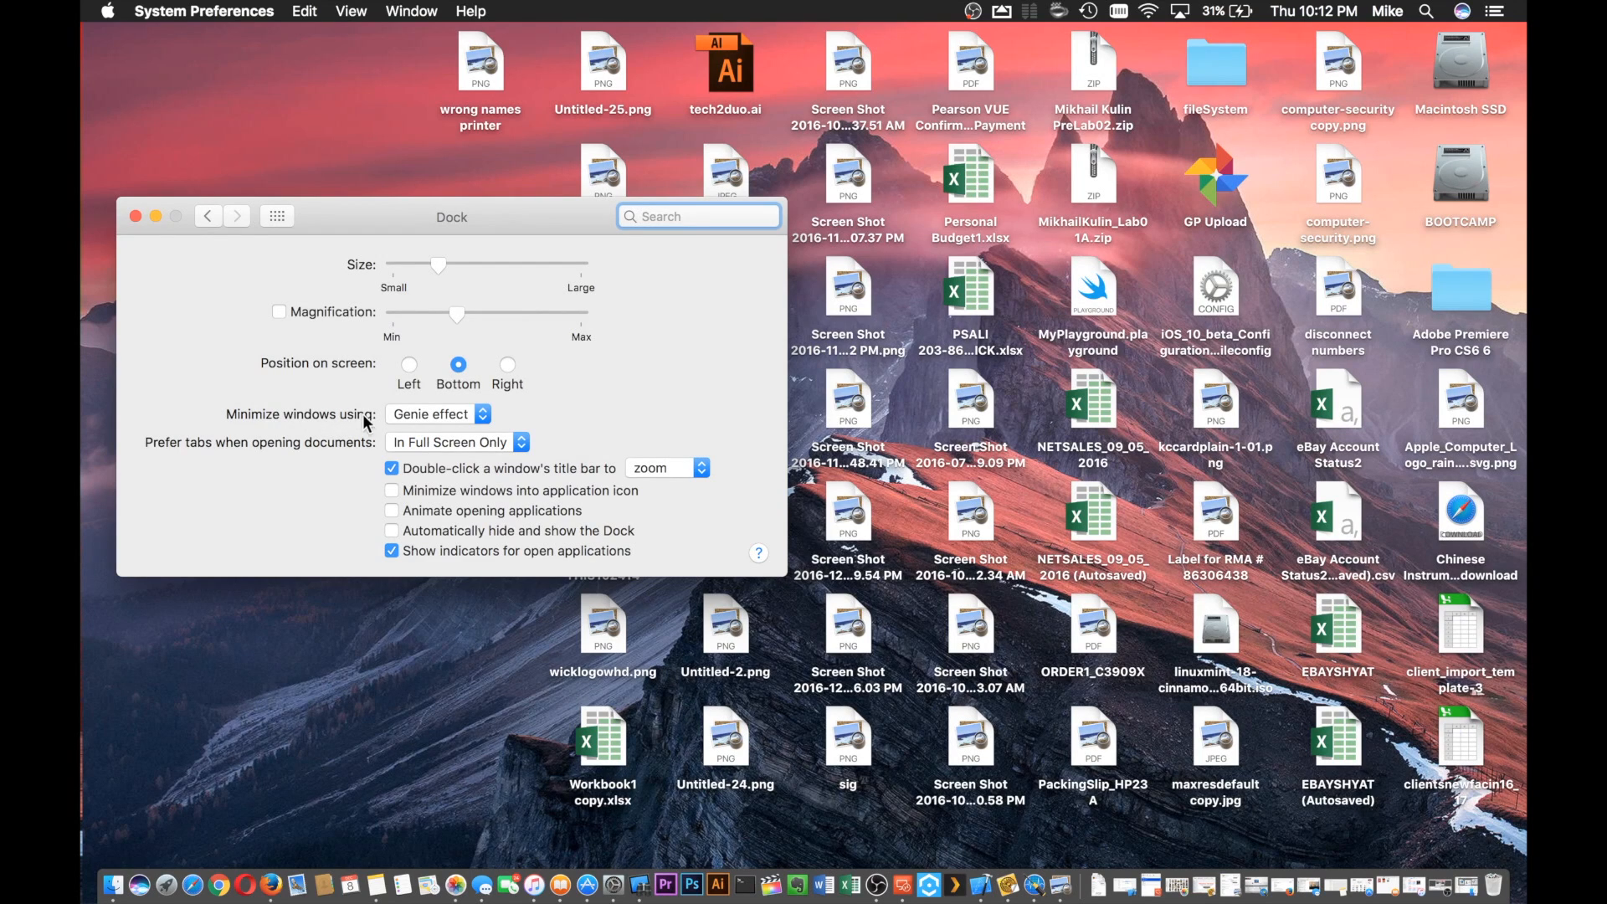
{"action": "left_click", "coordinate": [486, 420]}
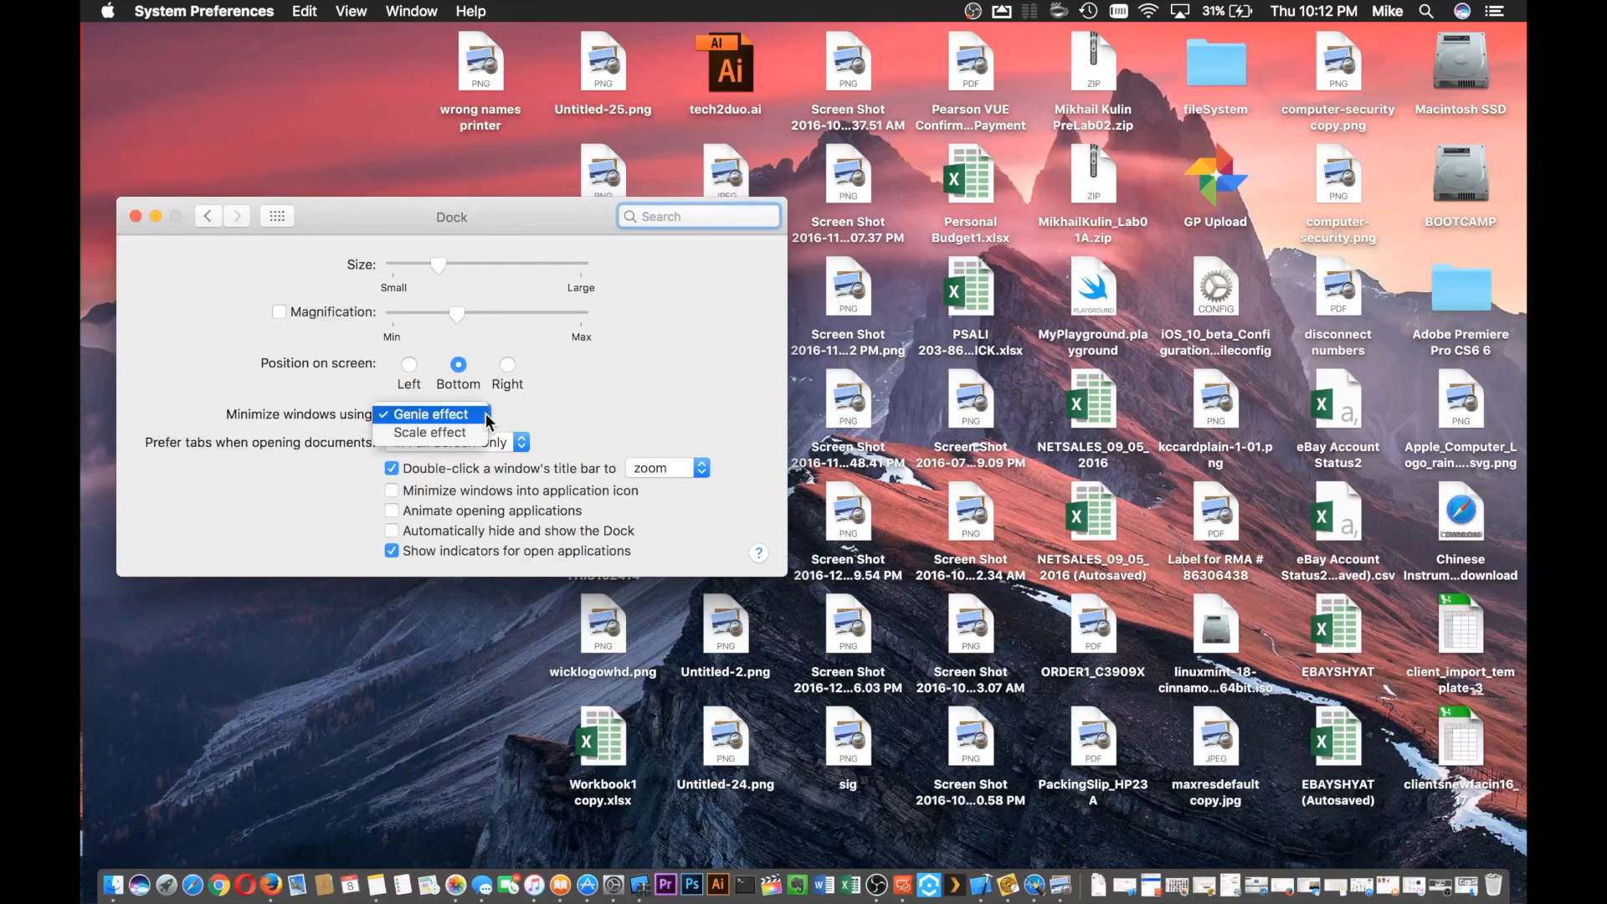
{"action": "left_click", "coordinate": [437, 433]}
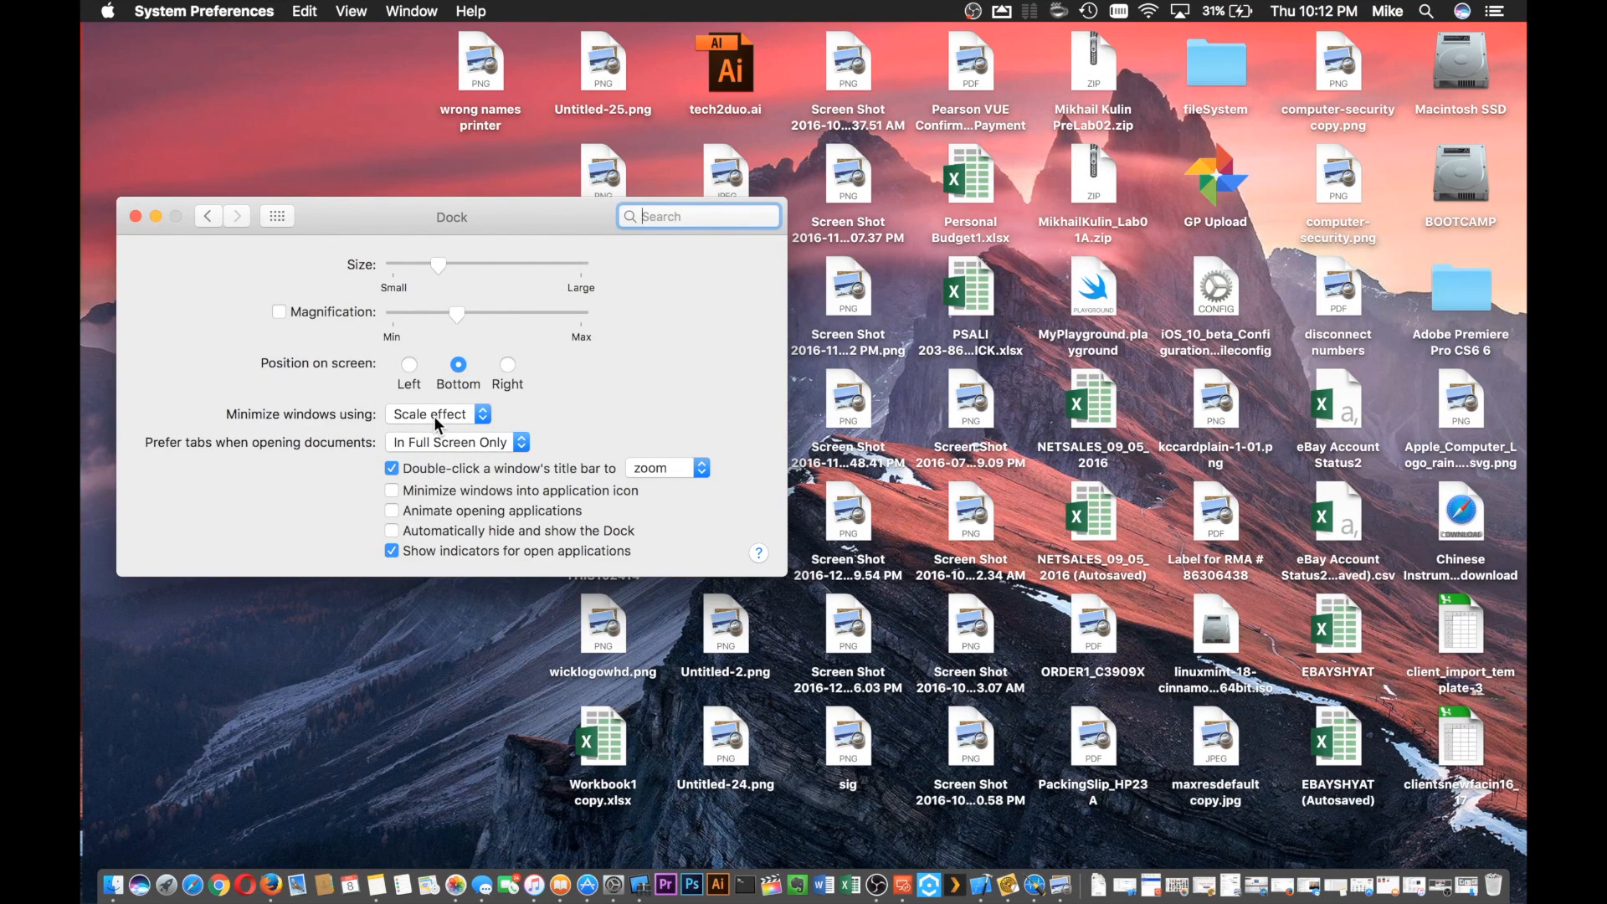
{"action": "left_click", "coordinate": [434, 415]}
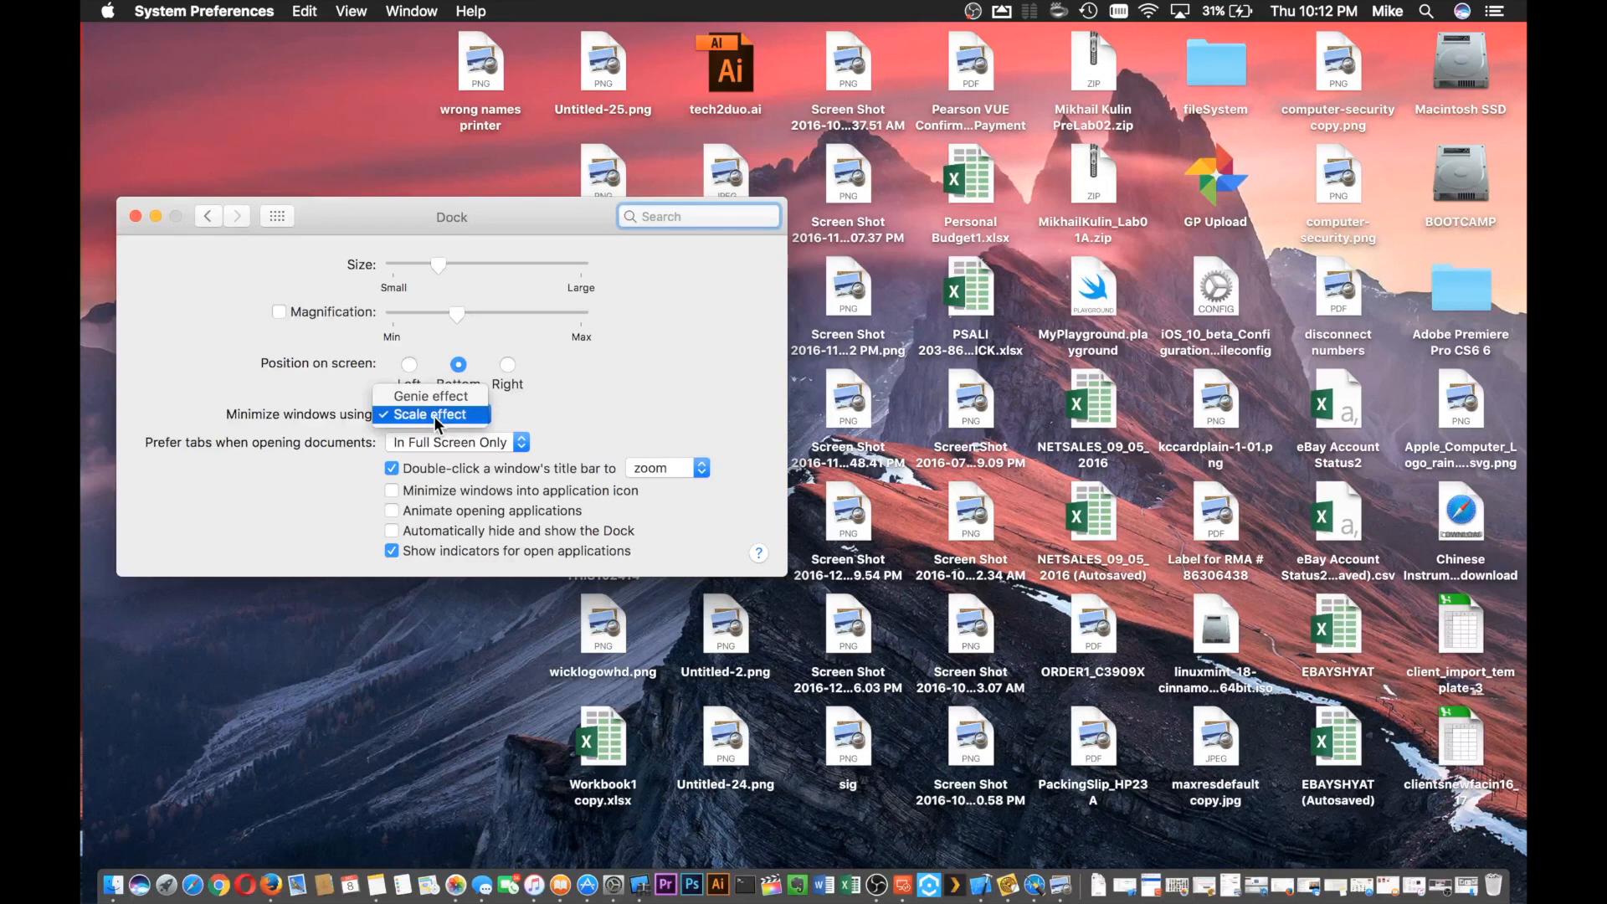
{"action": "left_click", "coordinate": [306, 412]}
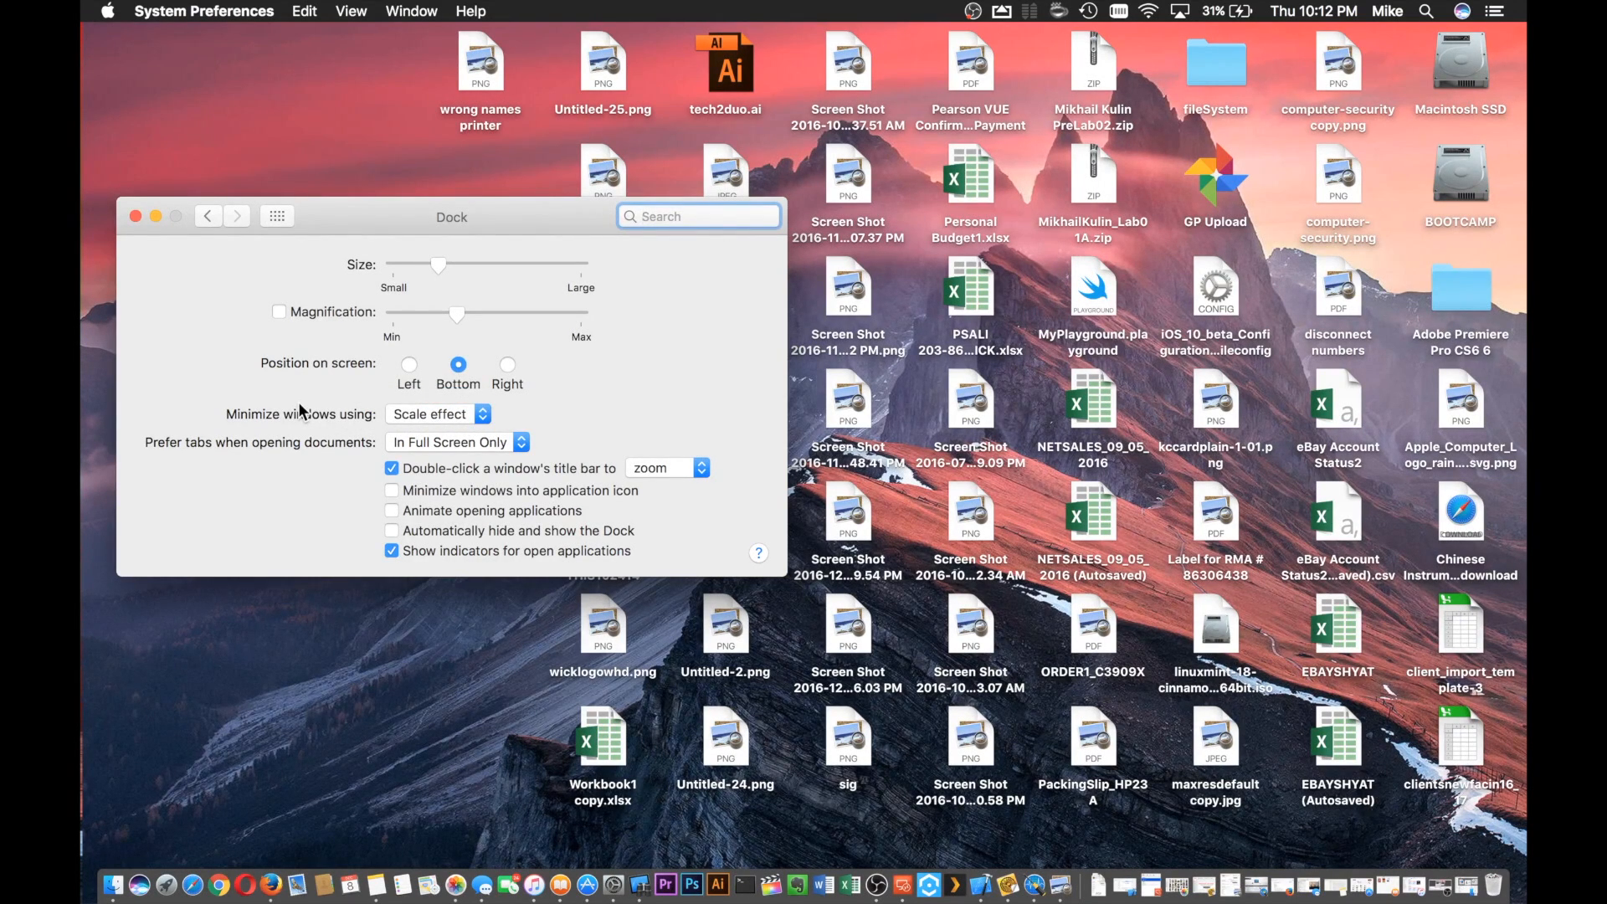
Step: In the Users & Groups settings, remove iTunesHelper and AirServer from the current user's login items and close System Preferences
{"action": "left_click", "coordinate": [277, 216]}
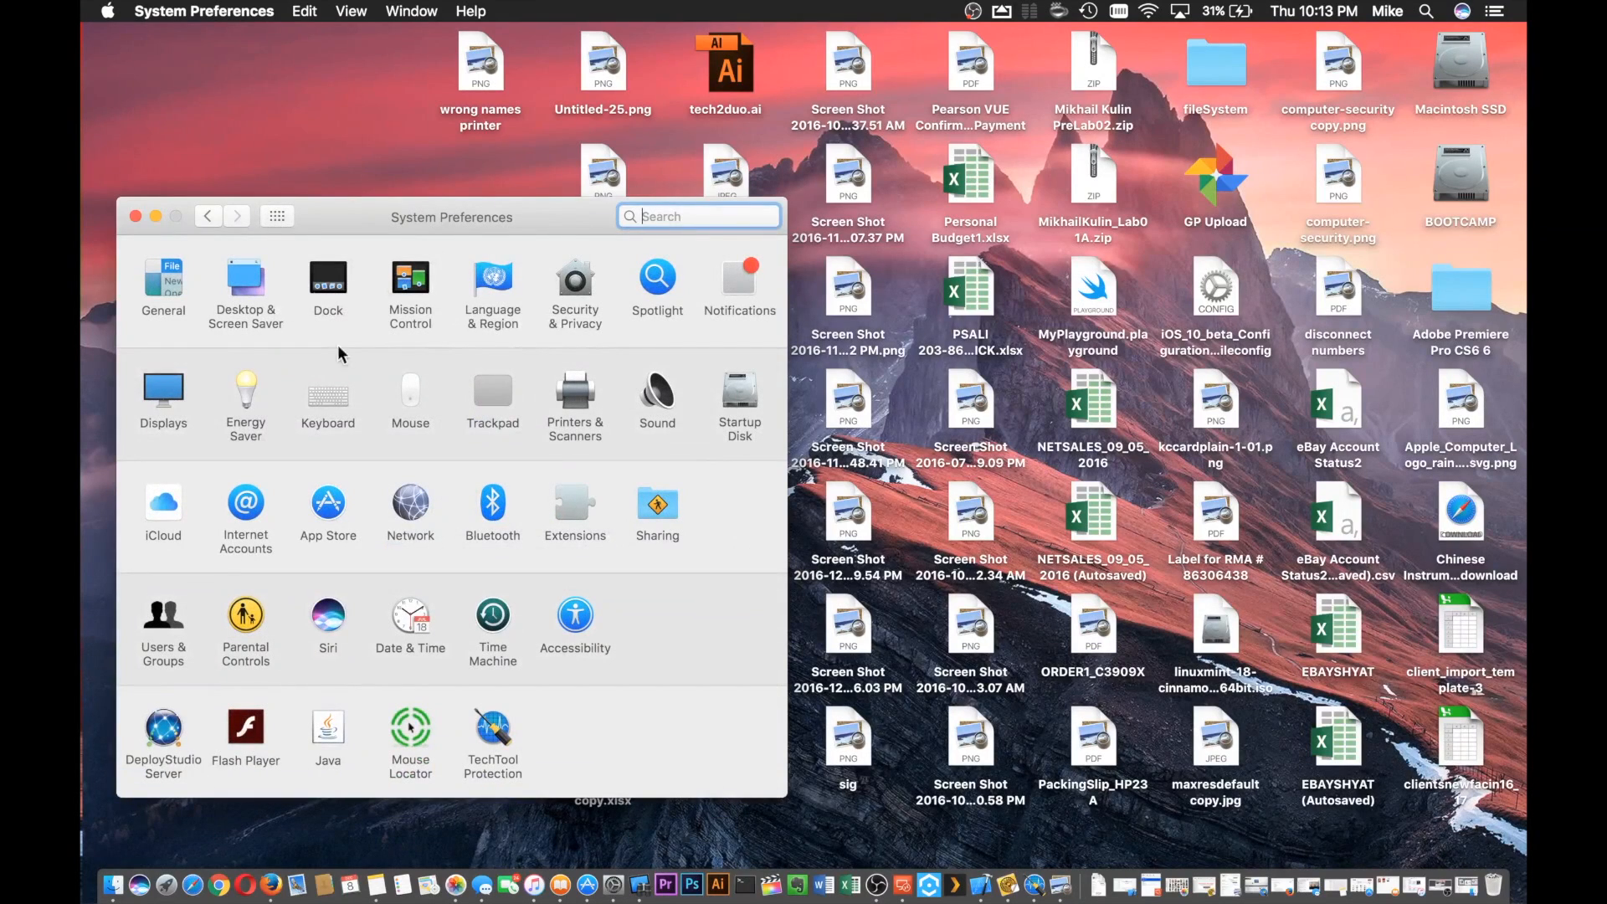
{"action": "left_click", "coordinate": [165, 620]}
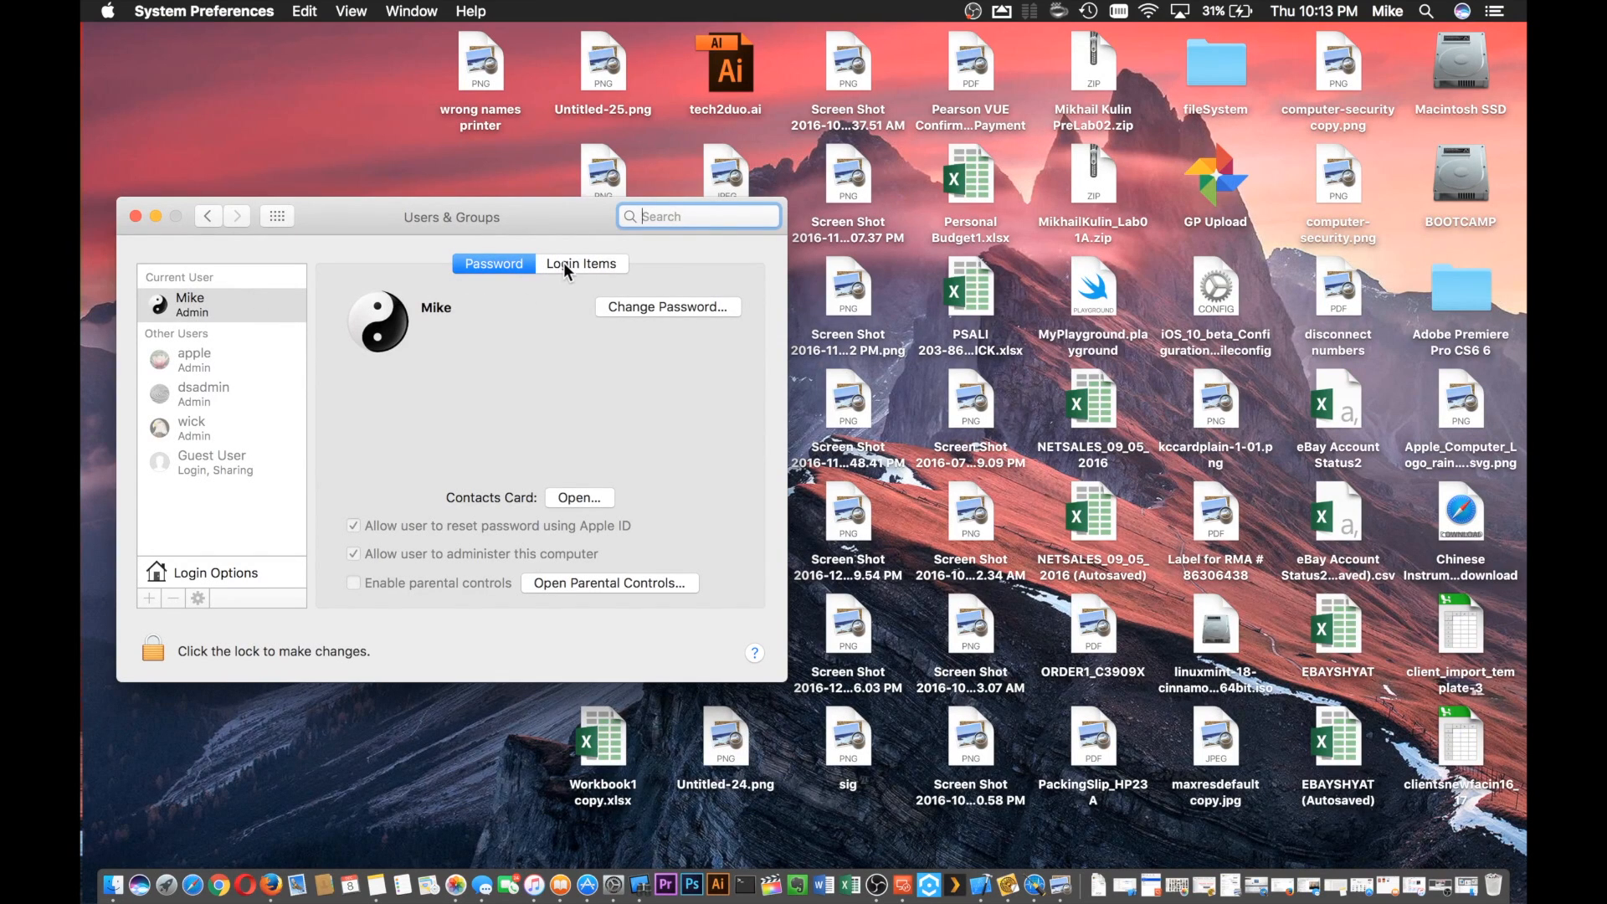
{"action": "left_click", "coordinate": [226, 310]}
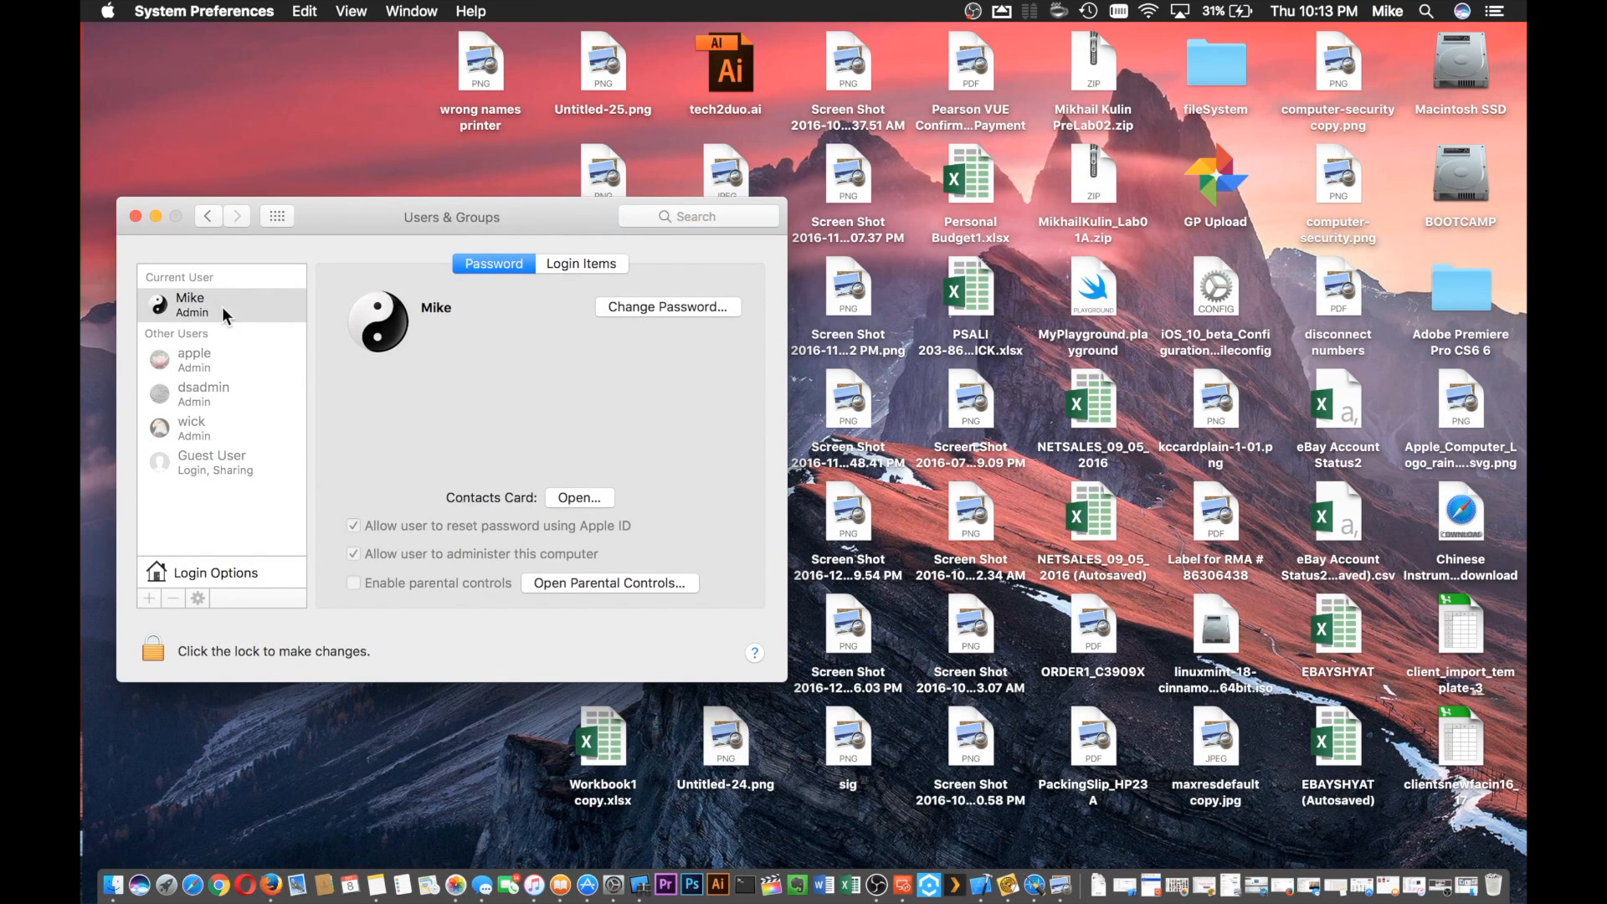
{"action": "left_click", "coordinate": [581, 264]}
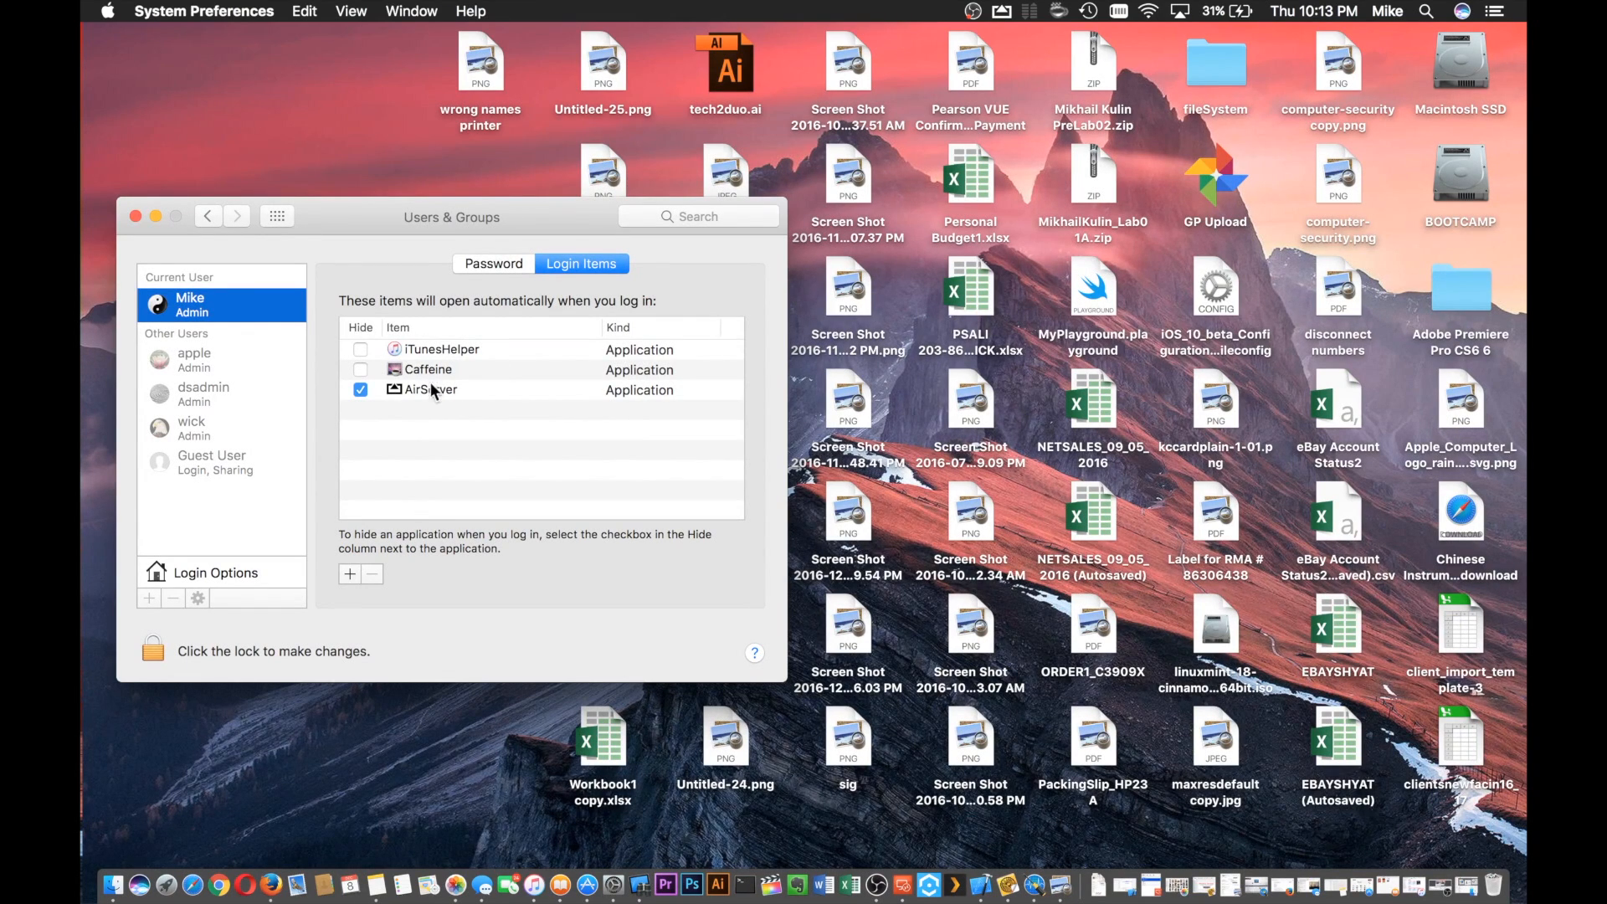
{"action": "left_click", "coordinate": [433, 350]}
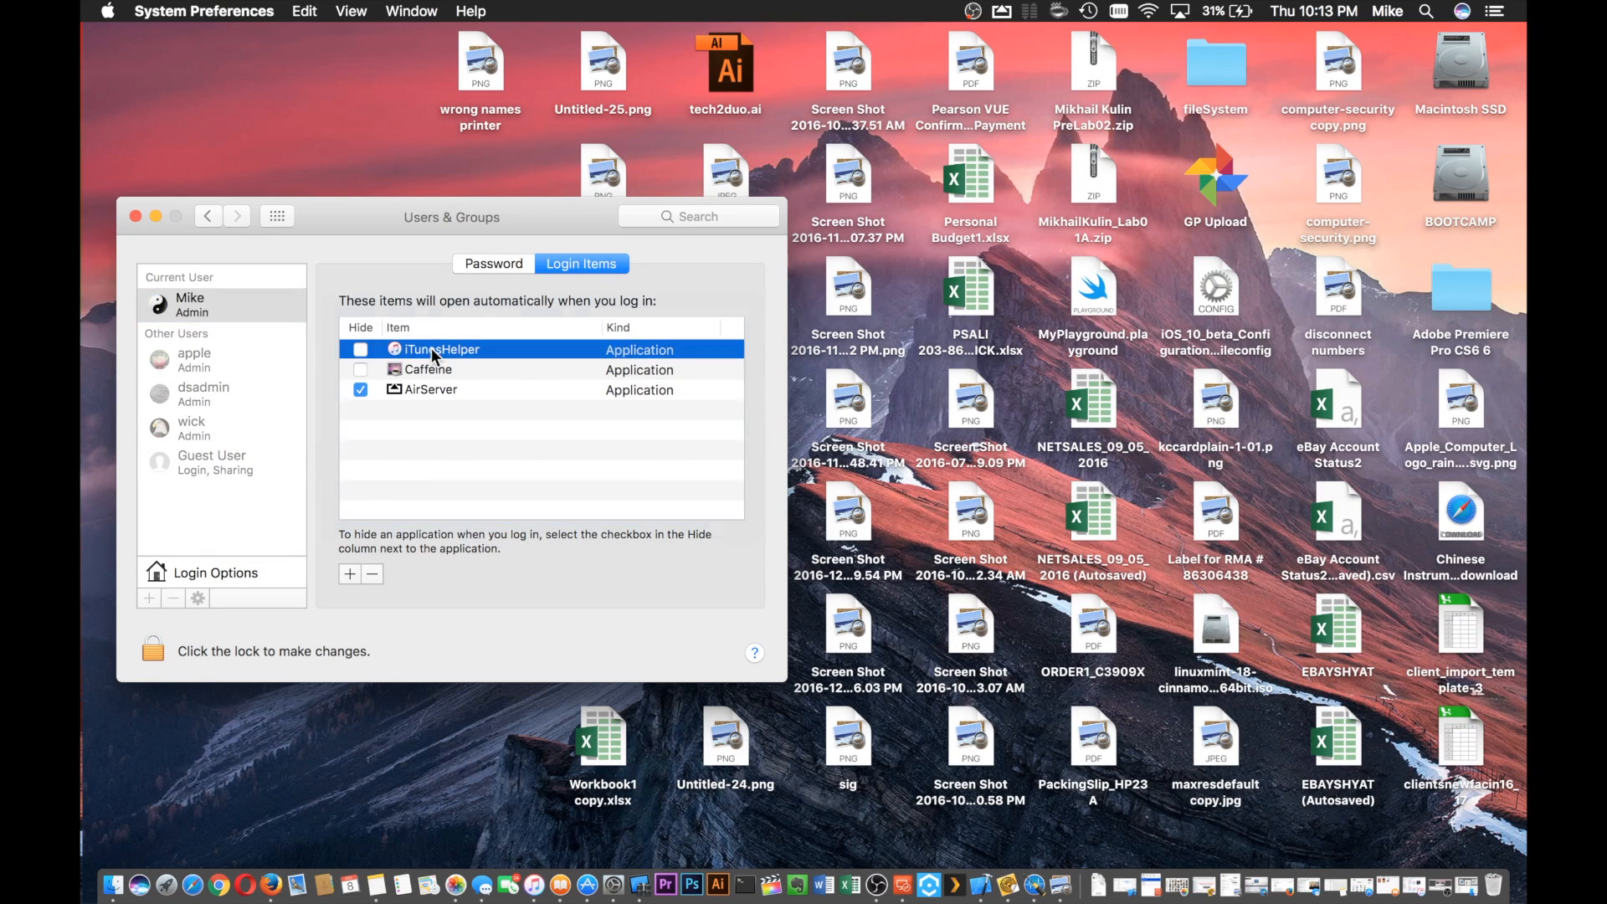
{"action": "left_click", "coordinate": [372, 575]}
{"action": "left_click", "coordinate": [428, 373]}
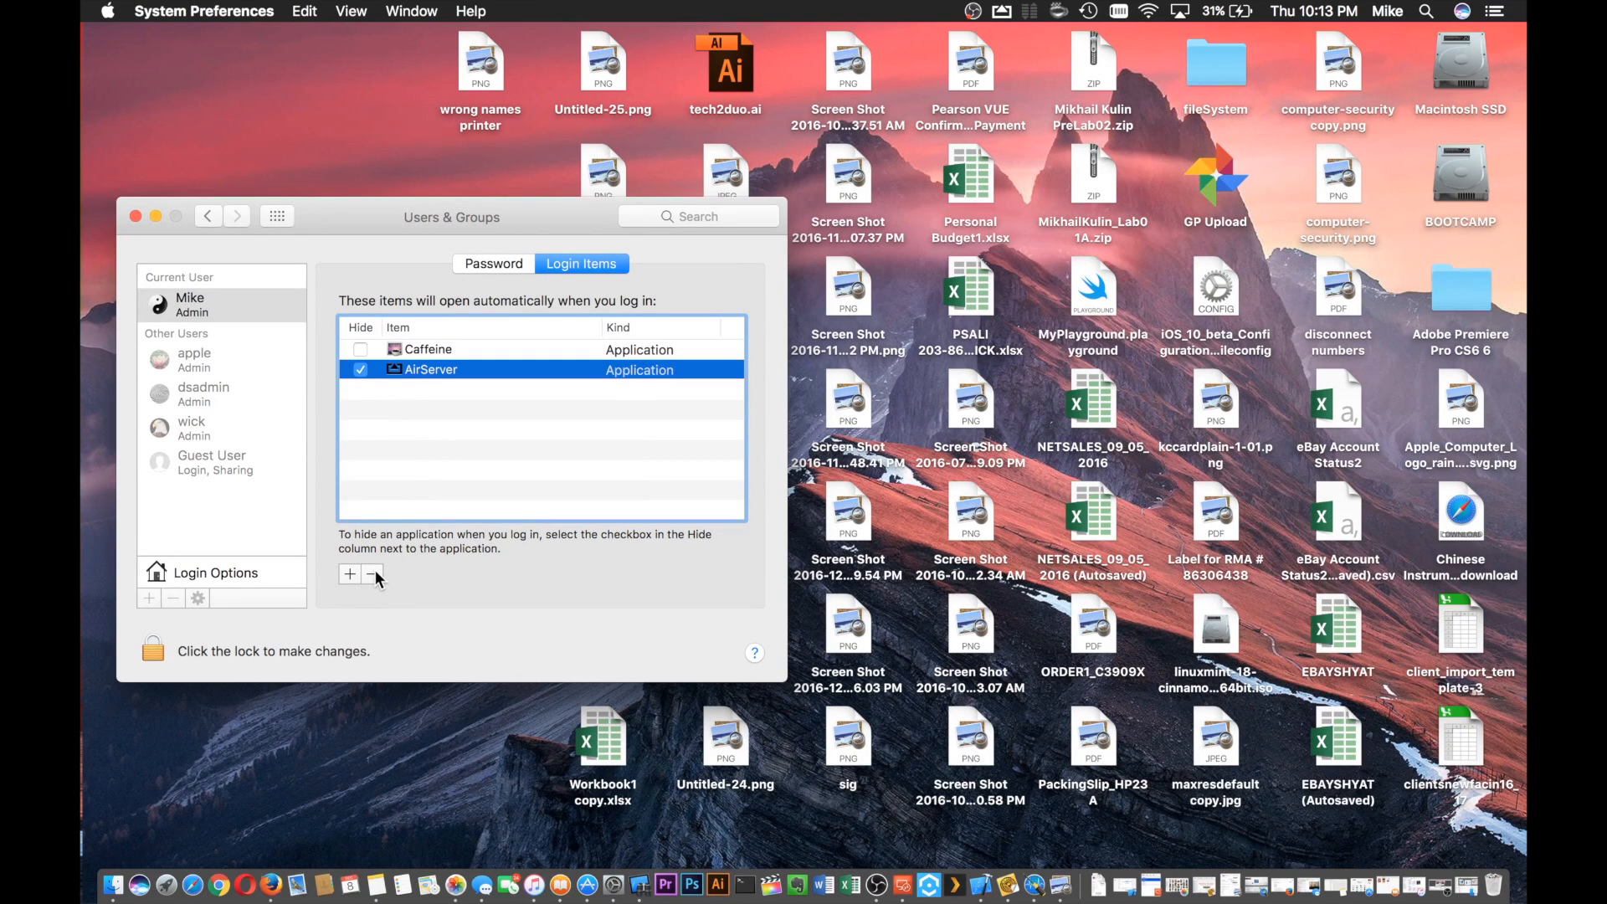
{"action": "left_click", "coordinate": [360, 369]}
{"action": "left_click", "coordinate": [378, 570]}
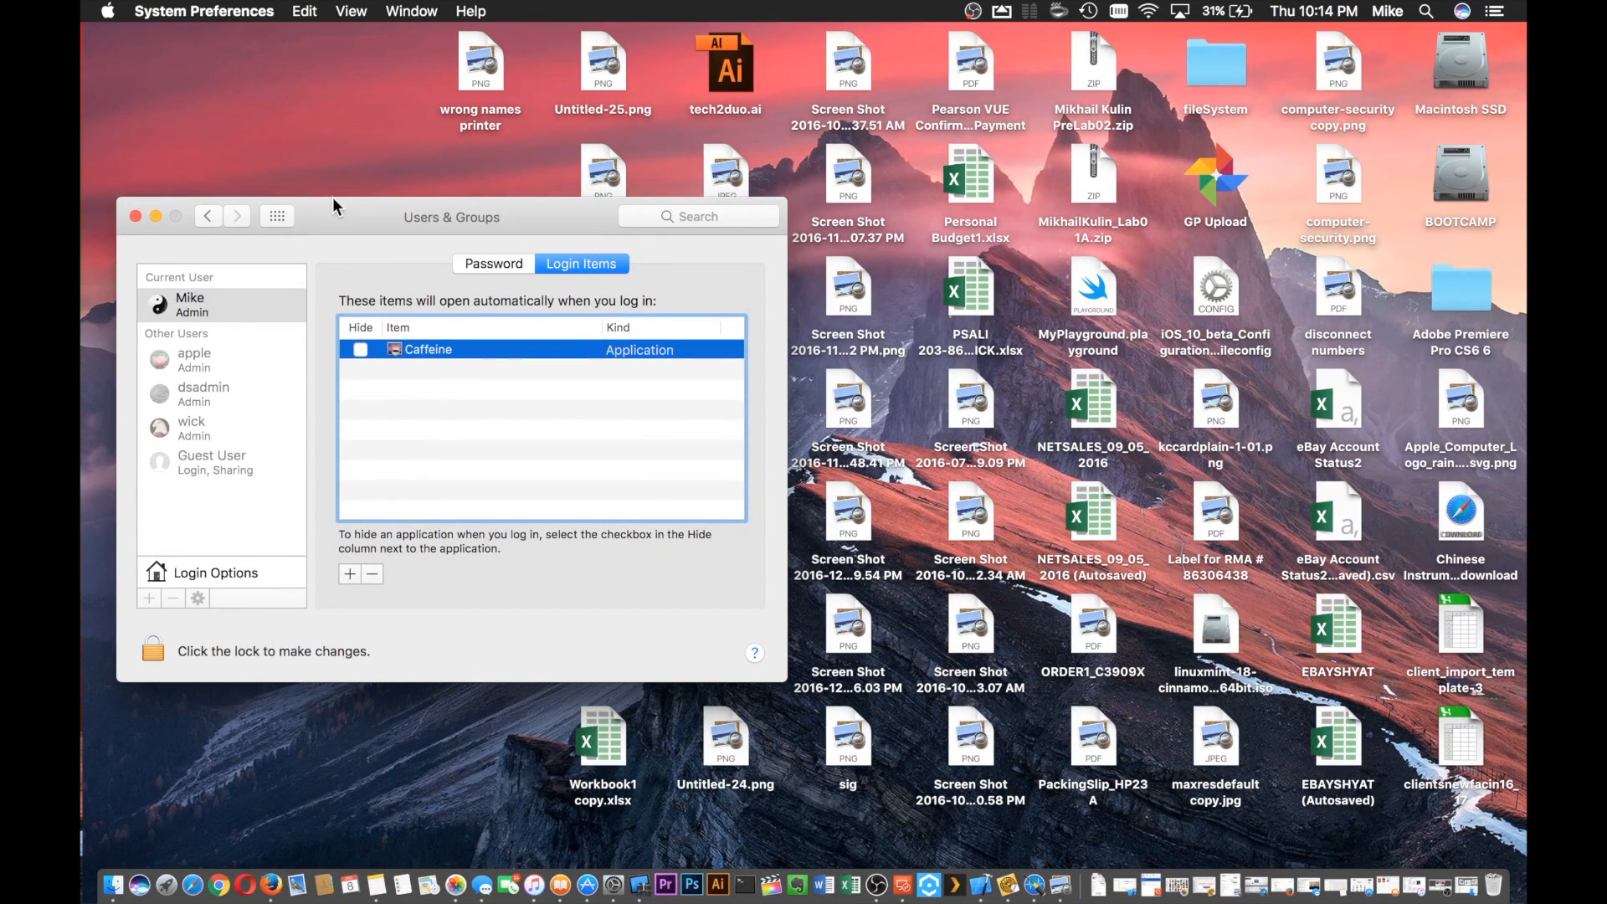
{"action": "left_click", "coordinate": [134, 216]}
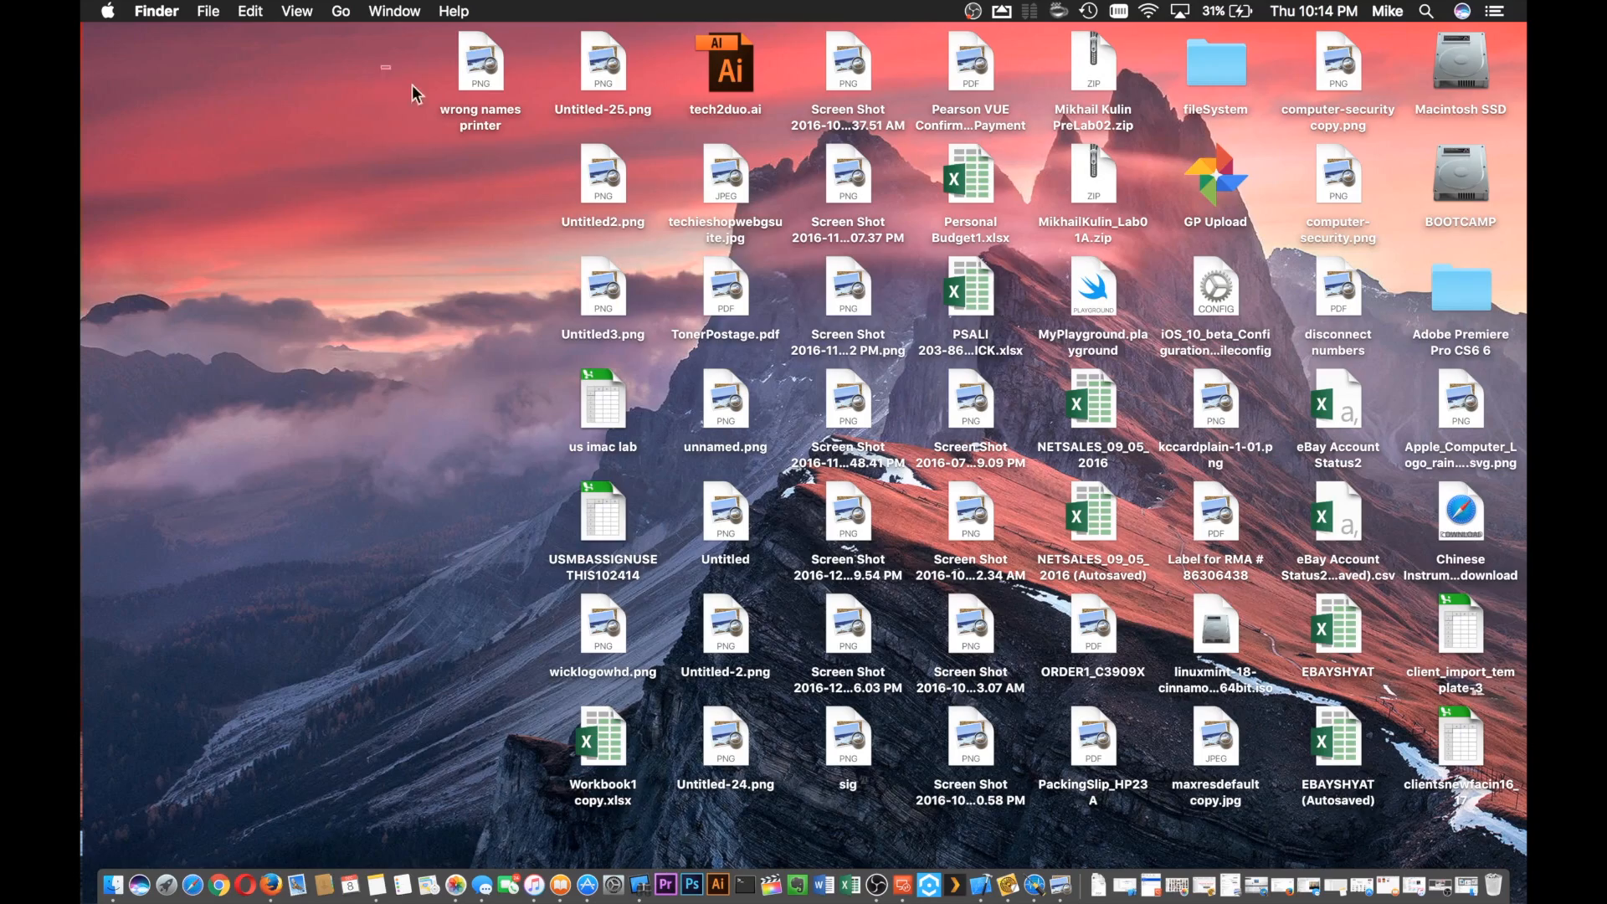
Step: Move the loose desktop files into the fileSystem folder, and line up that folder and GP Upload below the Adobe Premiere Pro CS6 6 folder
{"action": "left_click_drag", "start_coordinate": [382, 66], "coordinate": [1105, 803]}
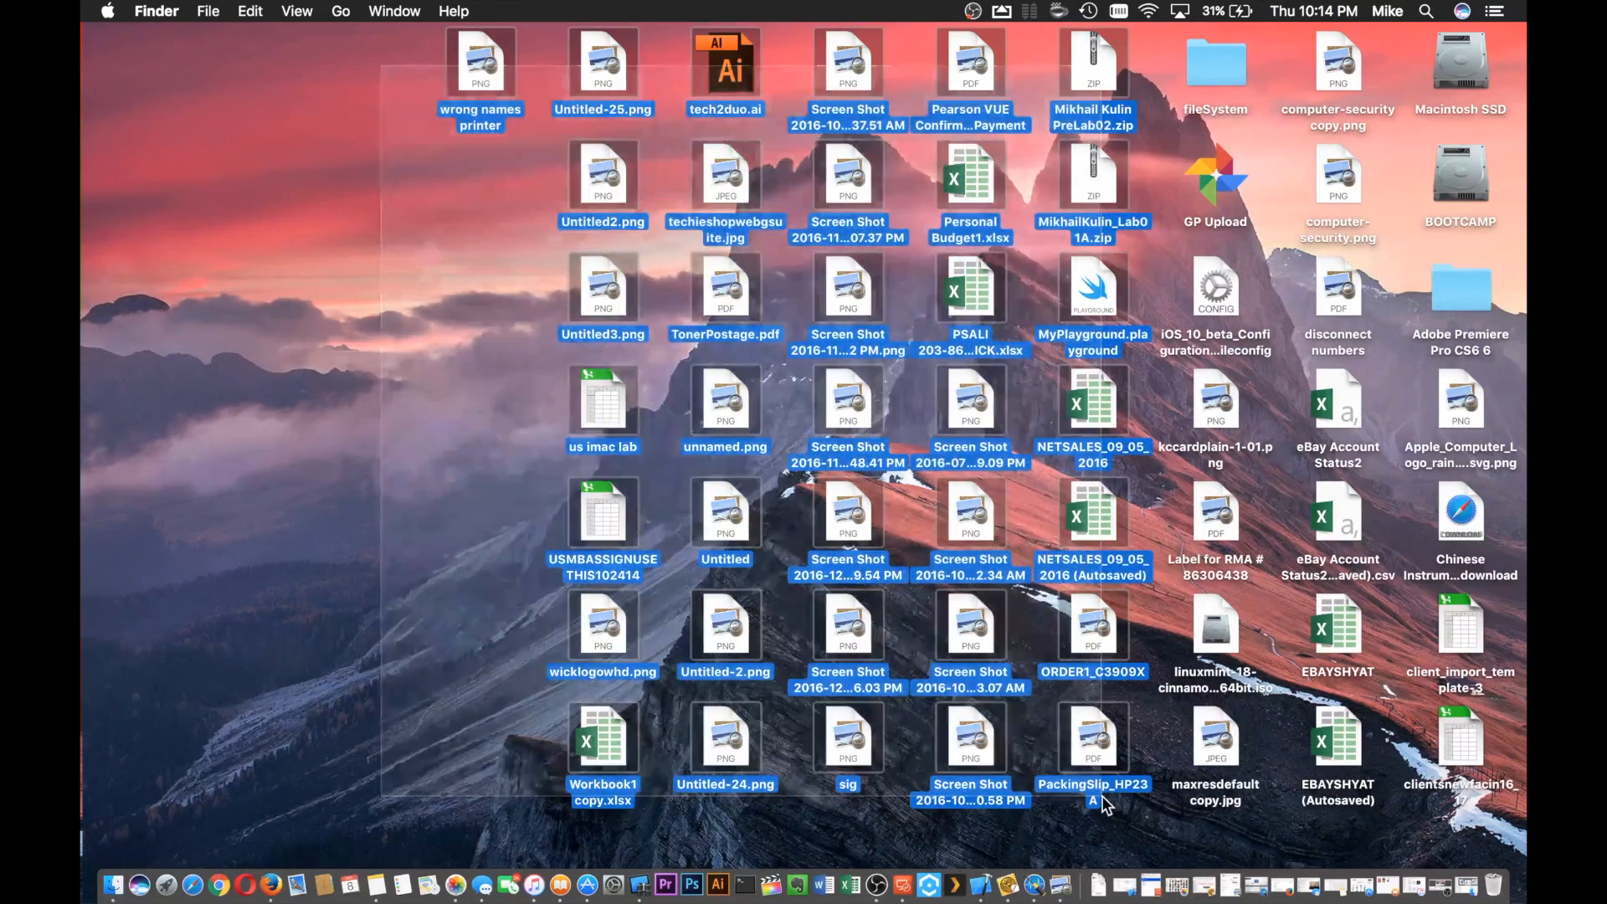
{"action": "left_click_drag", "start_coordinate": [1047, 540], "coordinate": [1212, 83]}
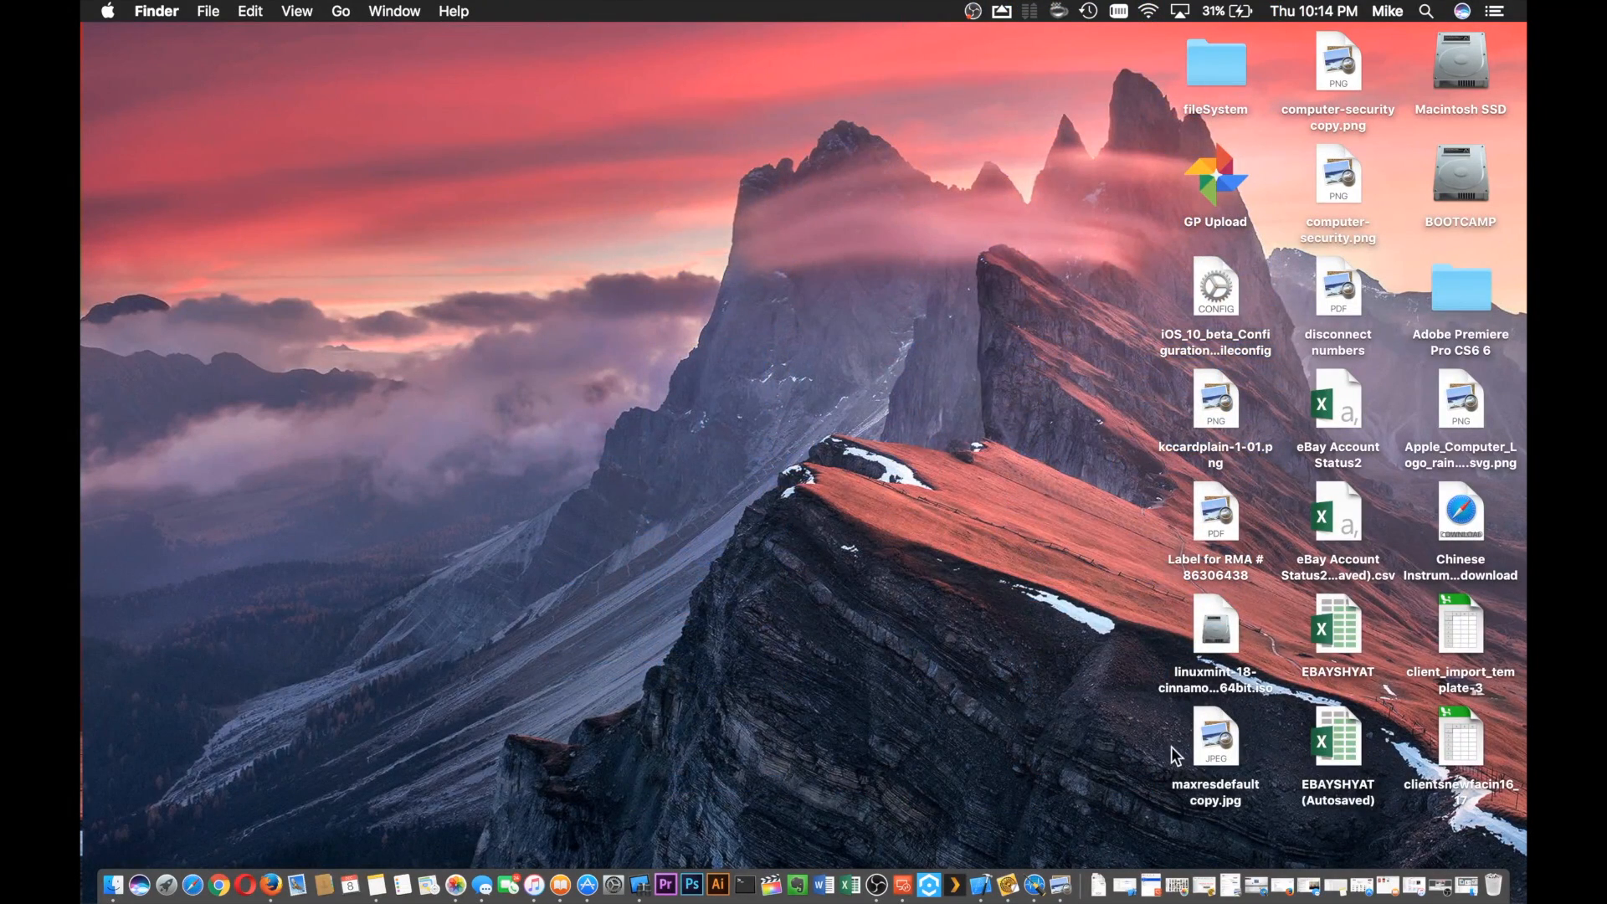
{"action": "left_click_drag", "start_coordinate": [1160, 779], "coordinate": [1461, 420]}
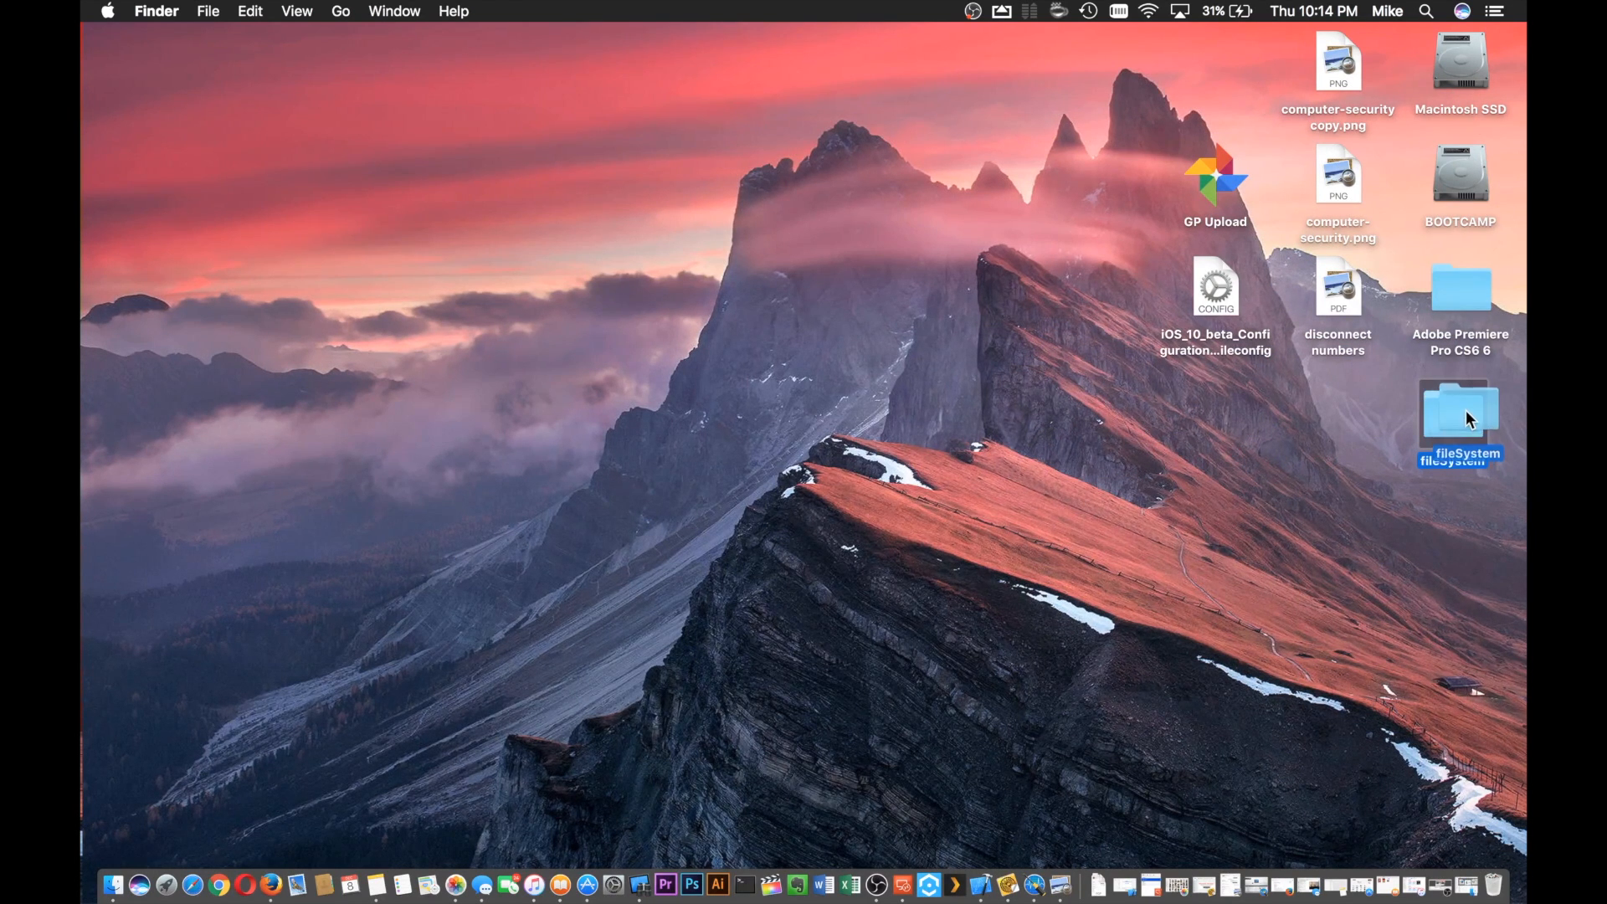
{"action": "left_click_drag", "start_coordinate": [1365, 409], "coordinate": [1455, 419]}
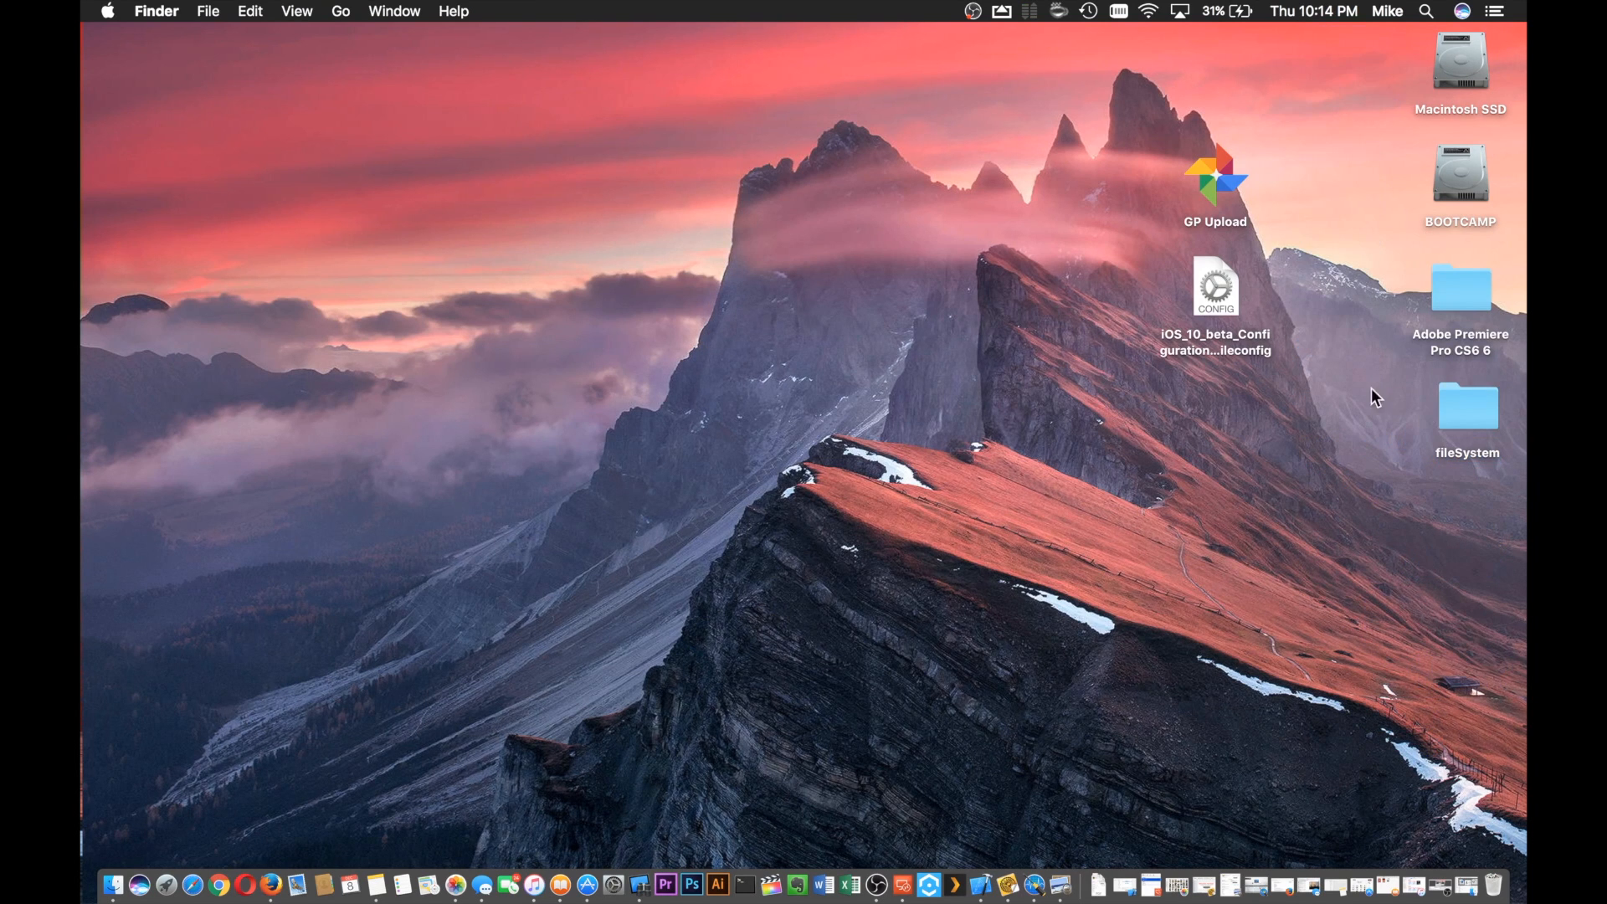
{"action": "left_click_drag", "start_coordinate": [1264, 334], "coordinate": [1469, 419]}
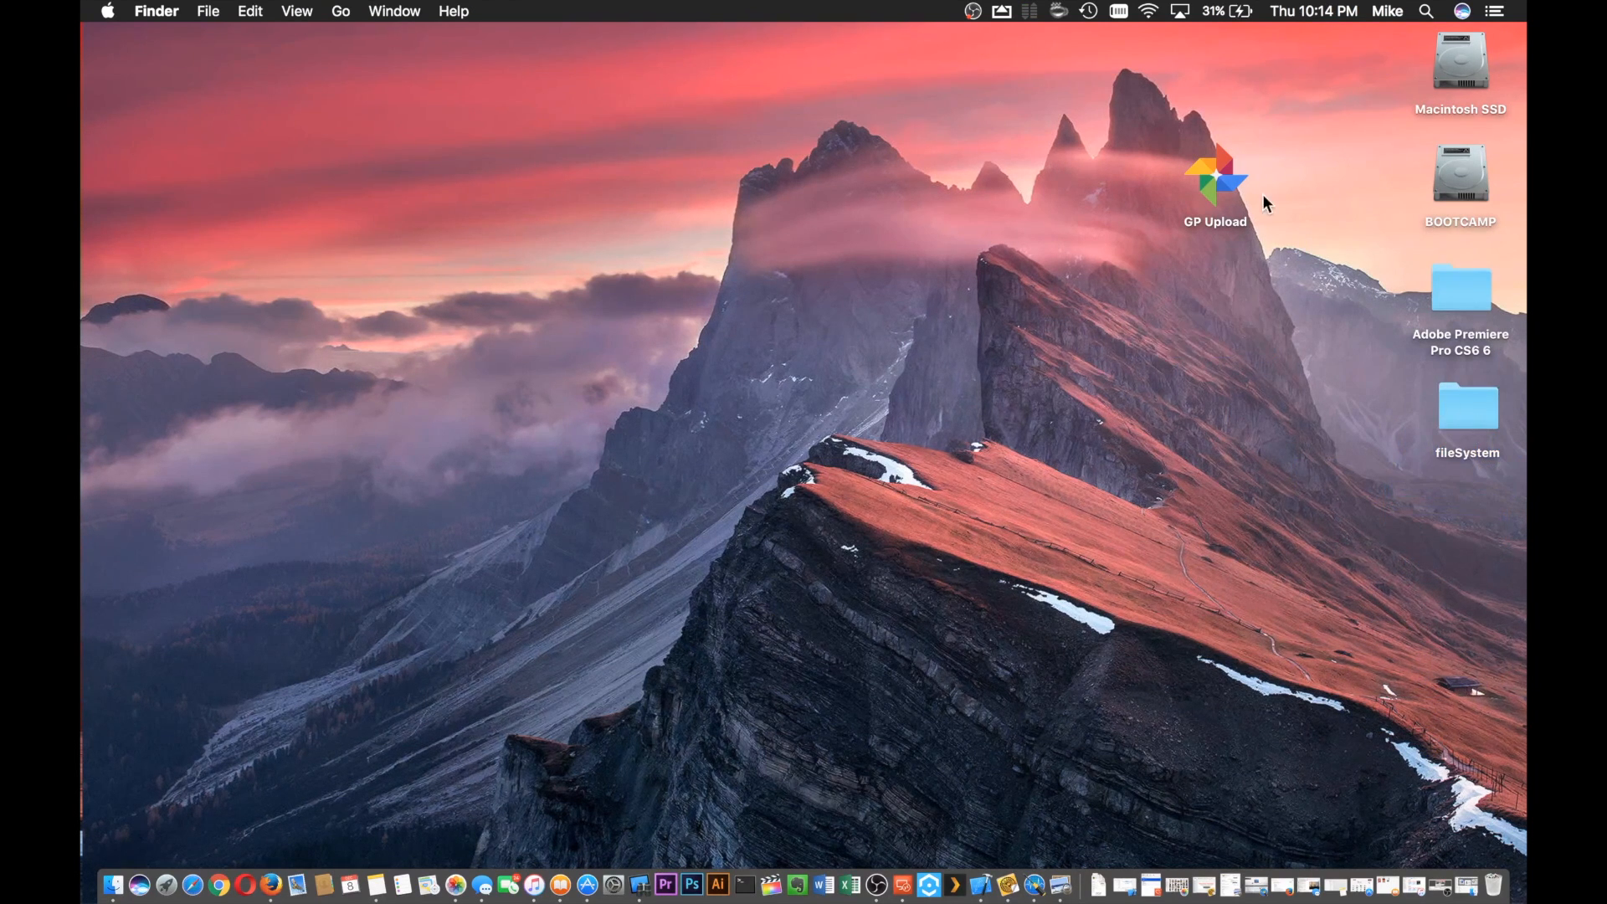
{"action": "left_click_drag", "start_coordinate": [1237, 204], "coordinate": [1480, 513]}
{"action": "left_click", "coordinate": [1463, 420]}
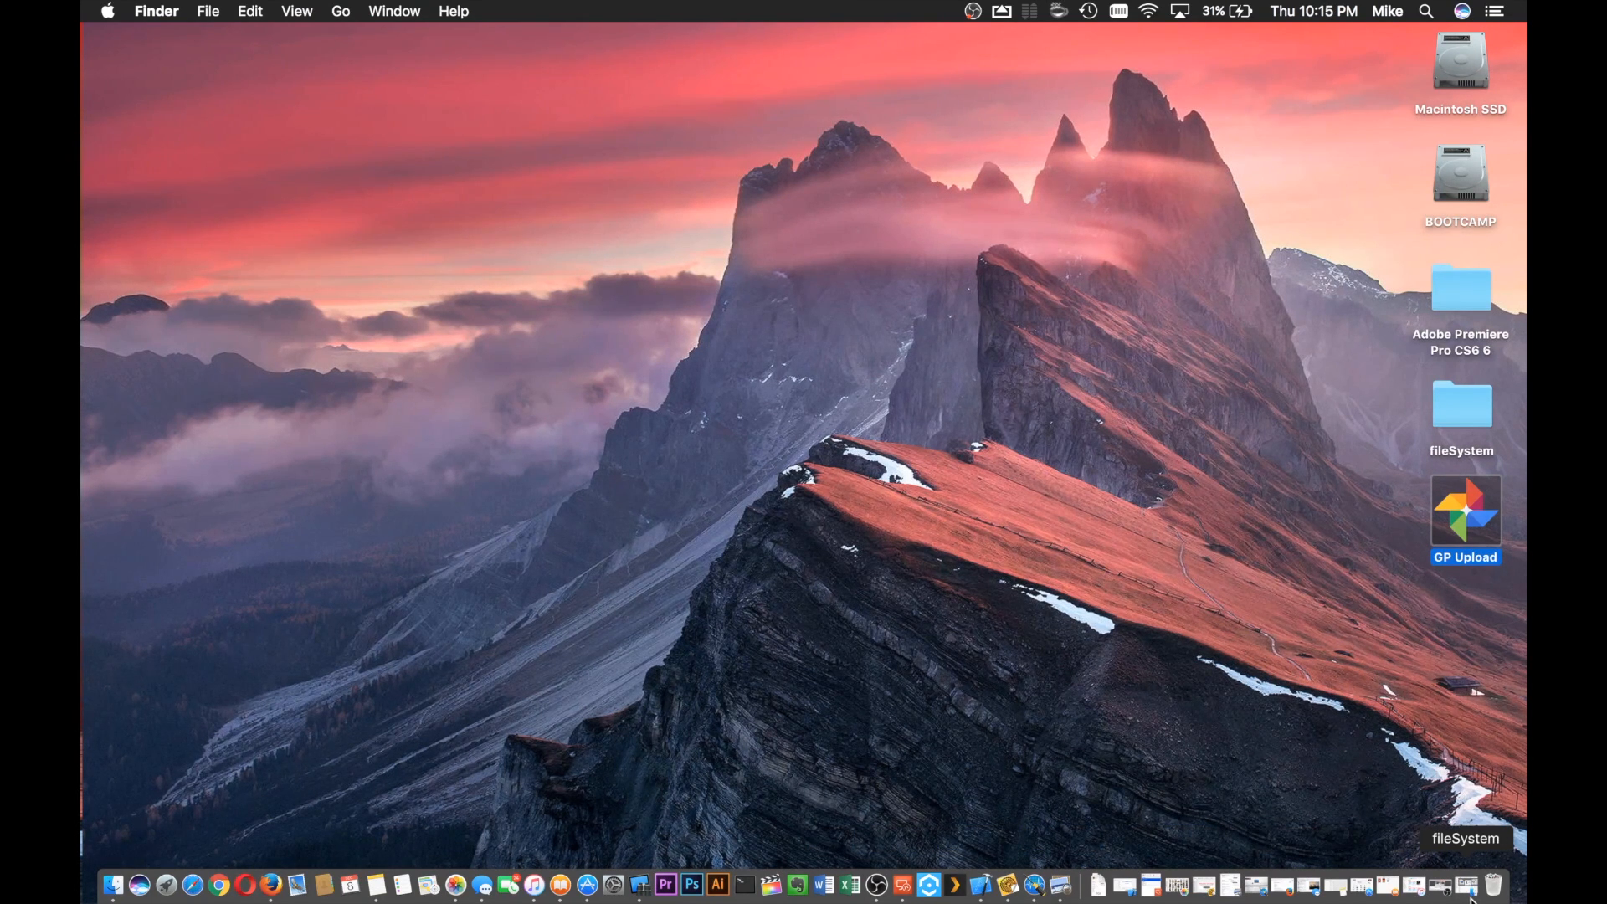
Step: Quit the last running app in the Dock, TechTool Pro 8, Labels & Addresses and Xcode
{"action": "right_click", "coordinate": [1061, 888]}
{"action": "left_click", "coordinate": [1069, 832]}
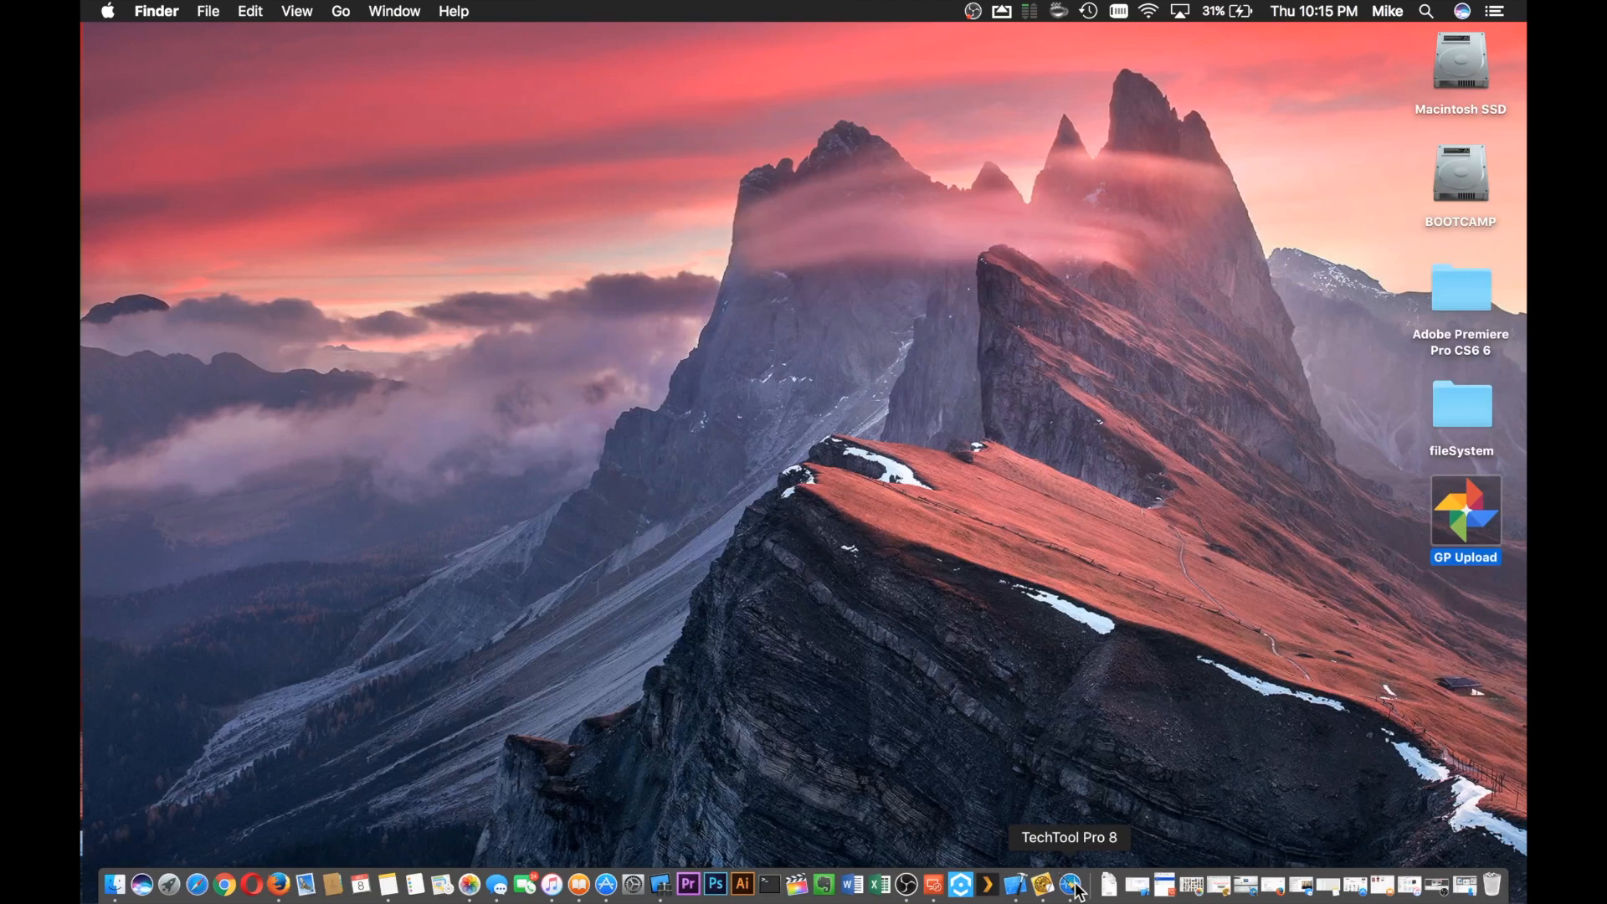
{"action": "right_click", "coordinate": [1080, 890]}
{"action": "left_click", "coordinate": [1075, 832]}
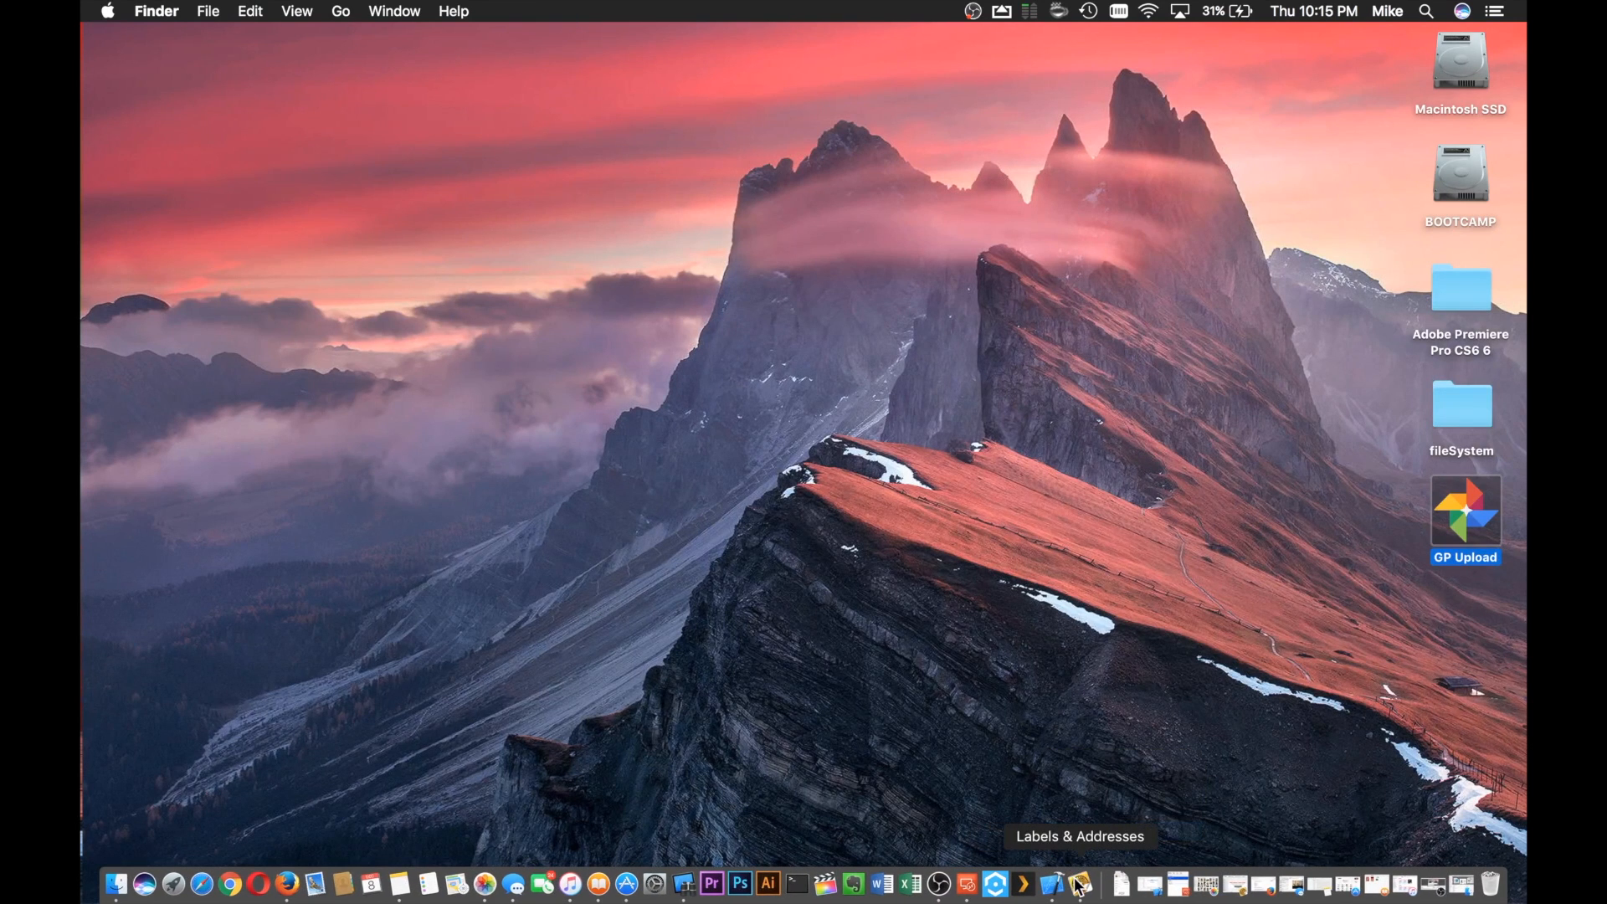
{"action": "right_click", "coordinate": [1079, 888]}
{"action": "left_click", "coordinate": [1088, 832]}
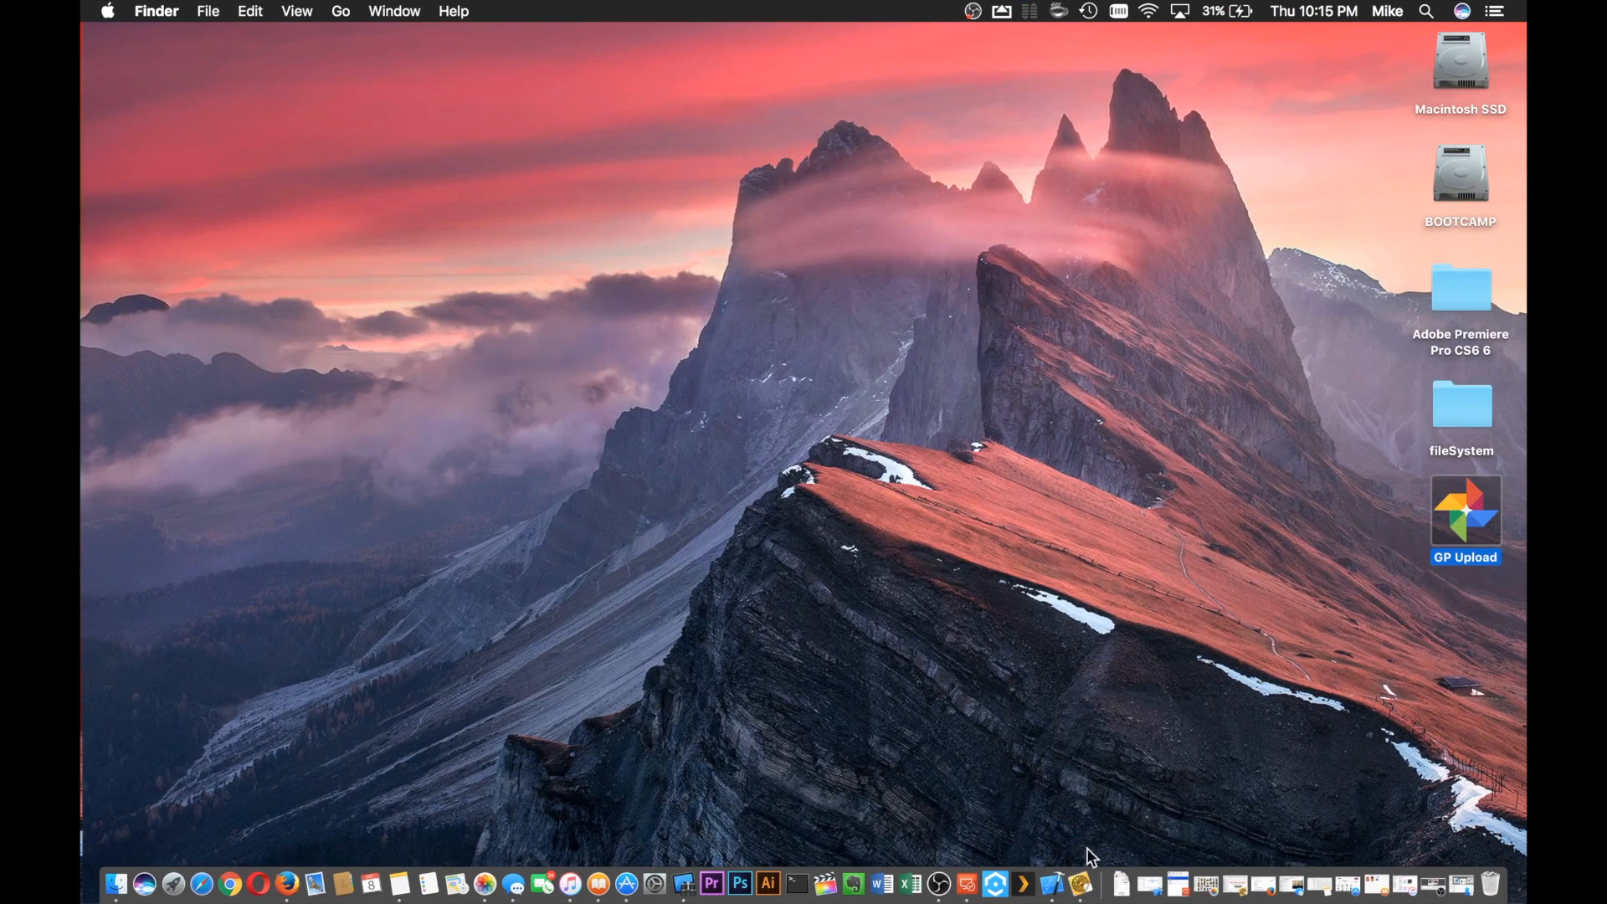
{"action": "right_click", "coordinate": [1097, 889]}
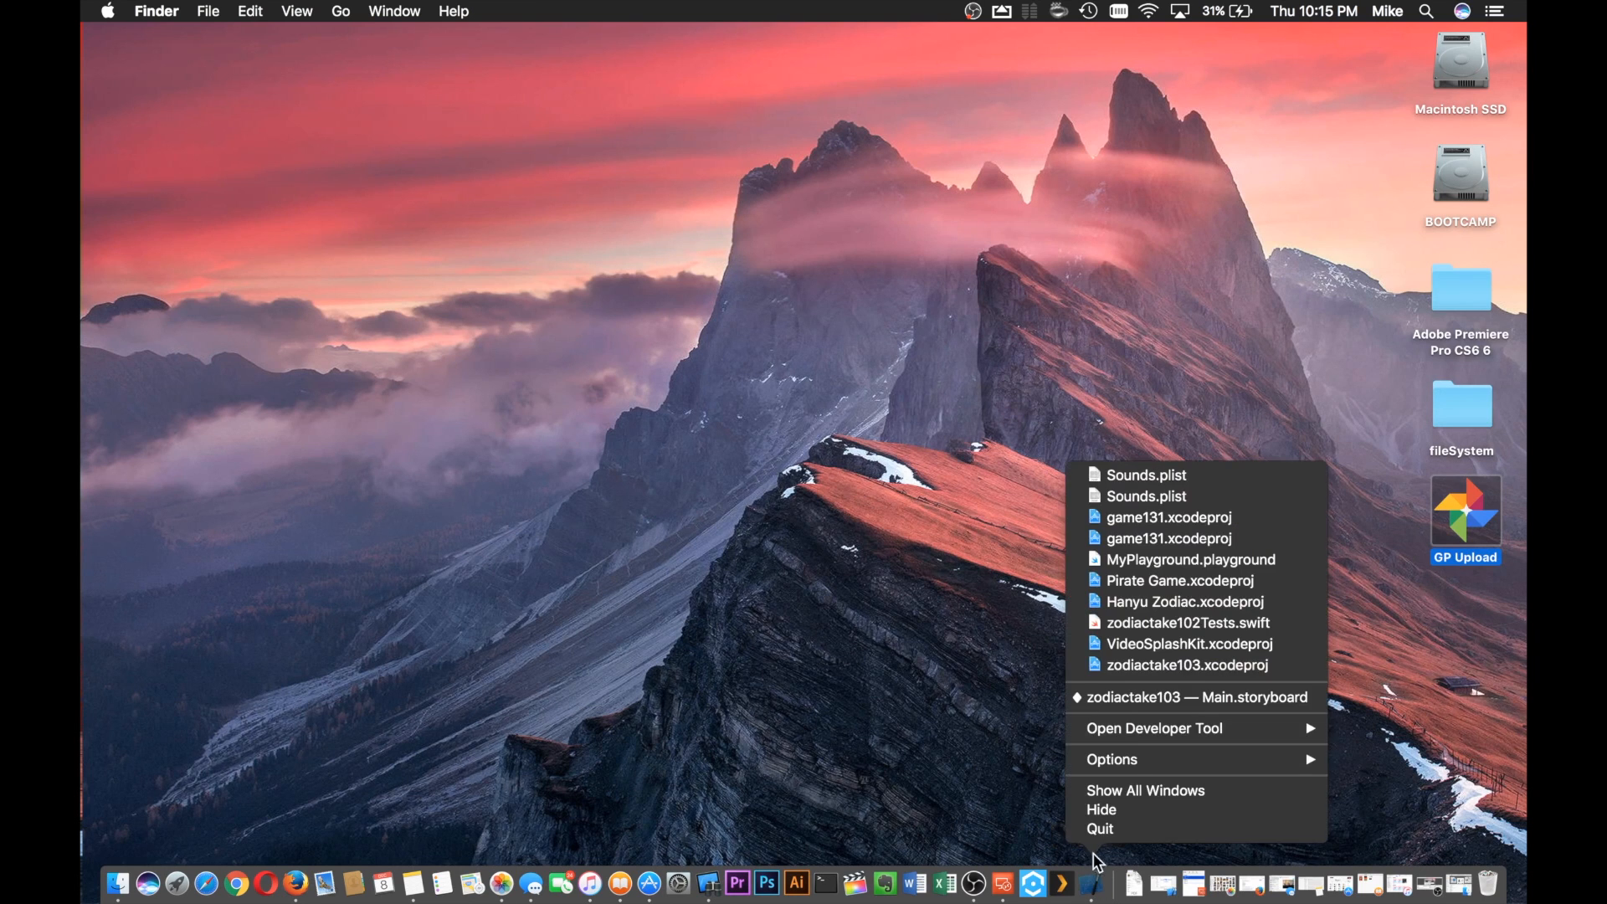
{"action": "left_click", "coordinate": [1097, 831]}
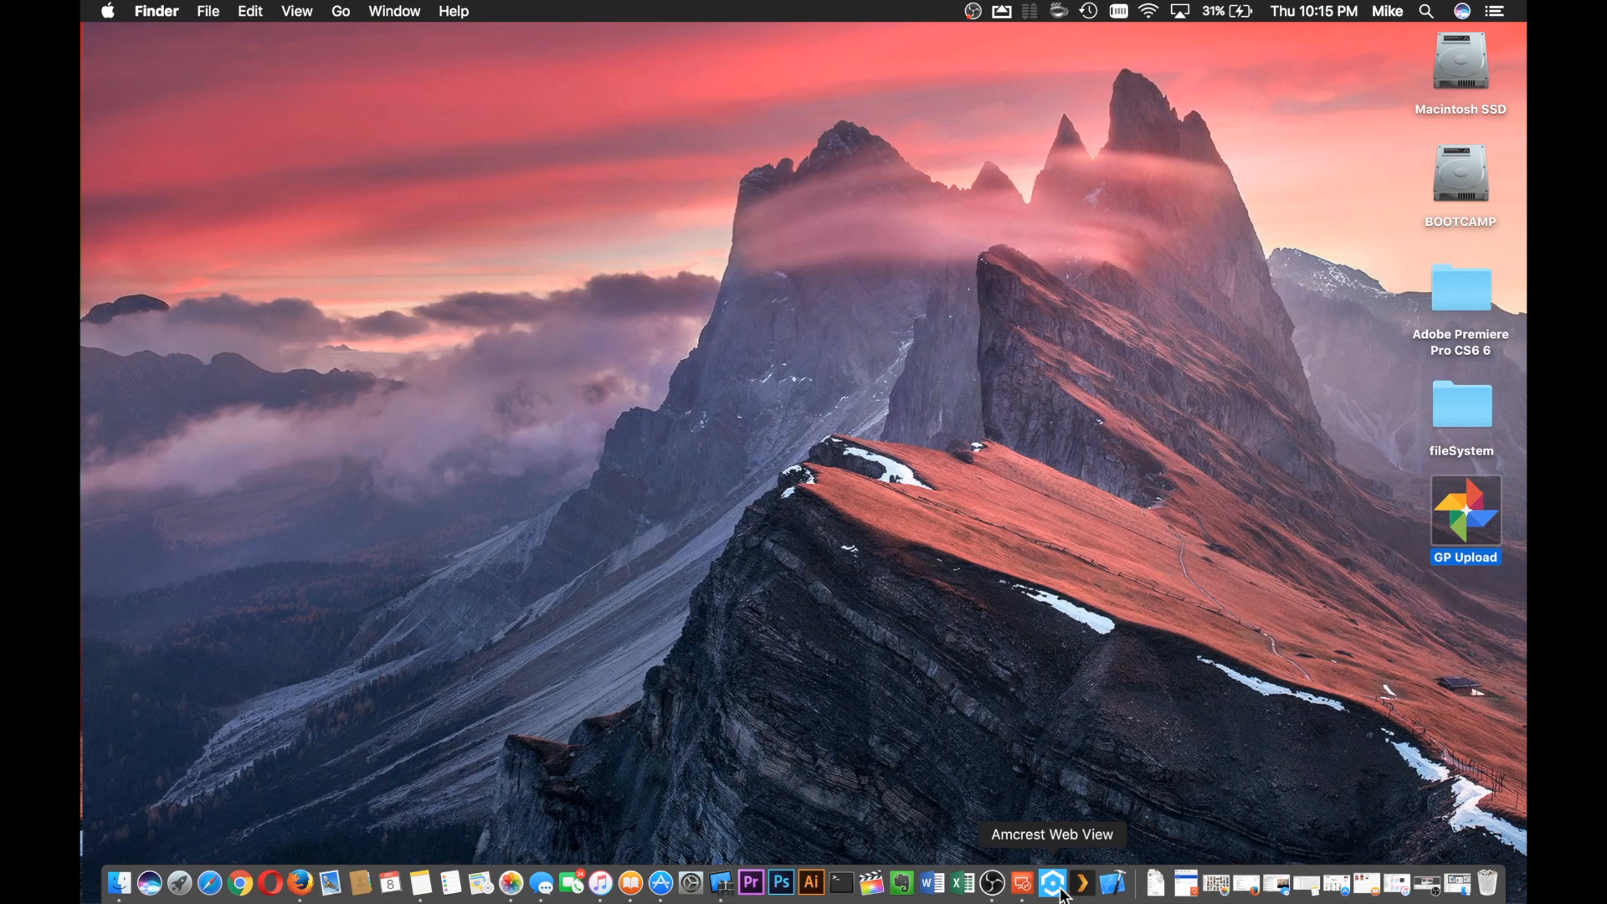
Step: Quit the running app beside Amcrest Web View, the one between System Preferences and Premiere Pro, App Store and iBooks
{"action": "right_click", "coordinate": [1026, 893]}
{"action": "left_click", "coordinate": [1030, 827]}
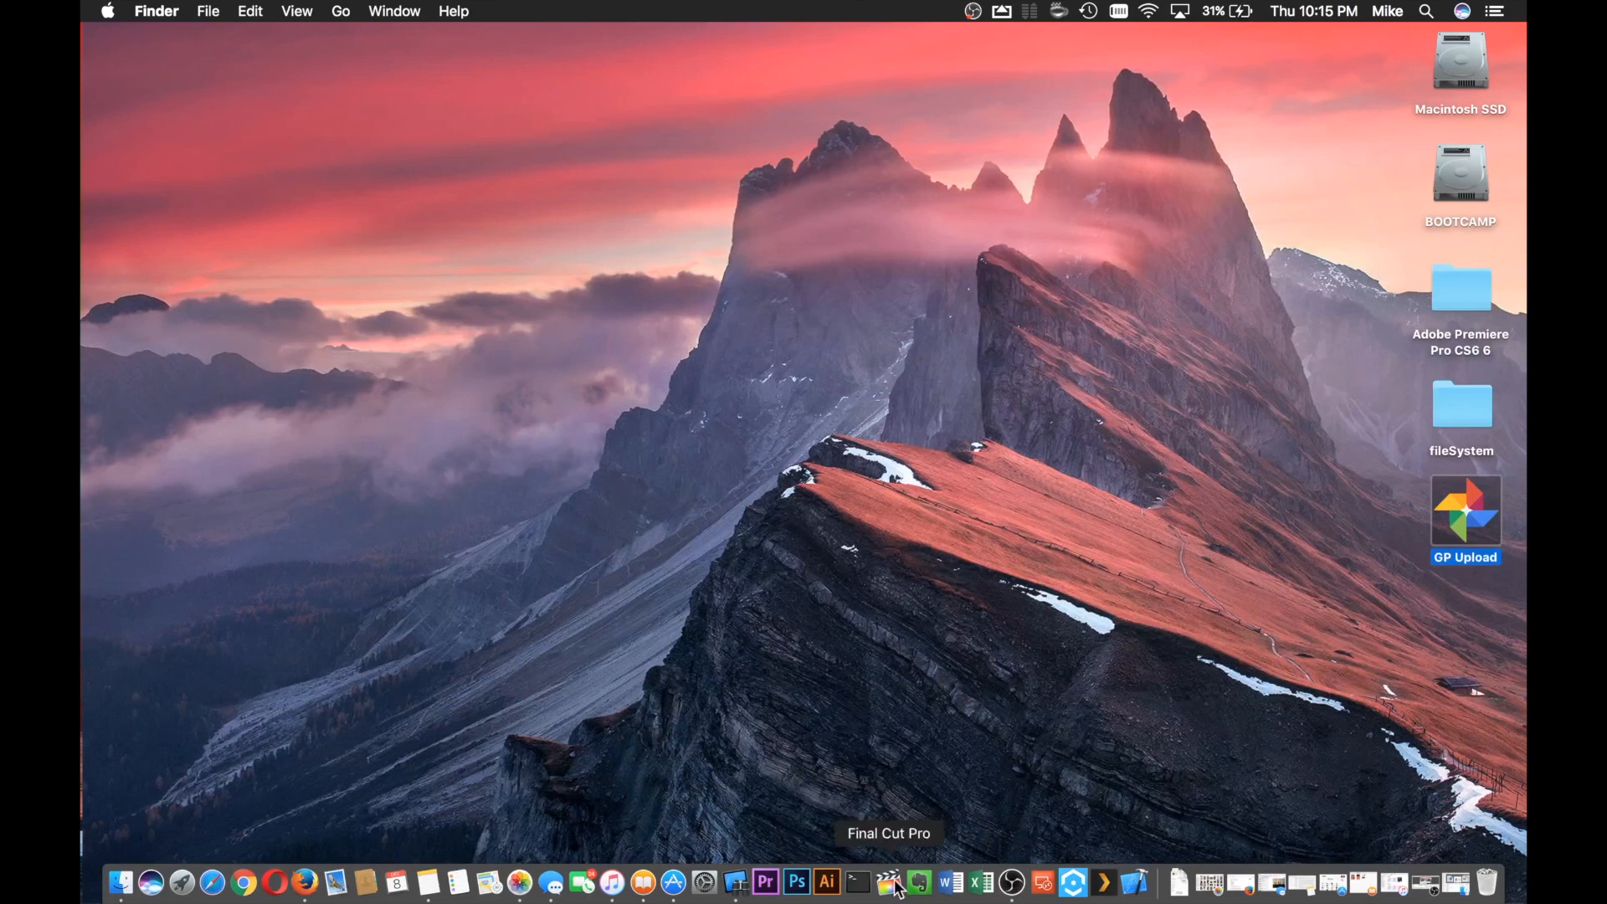
{"action": "right_click", "coordinate": [734, 893]}
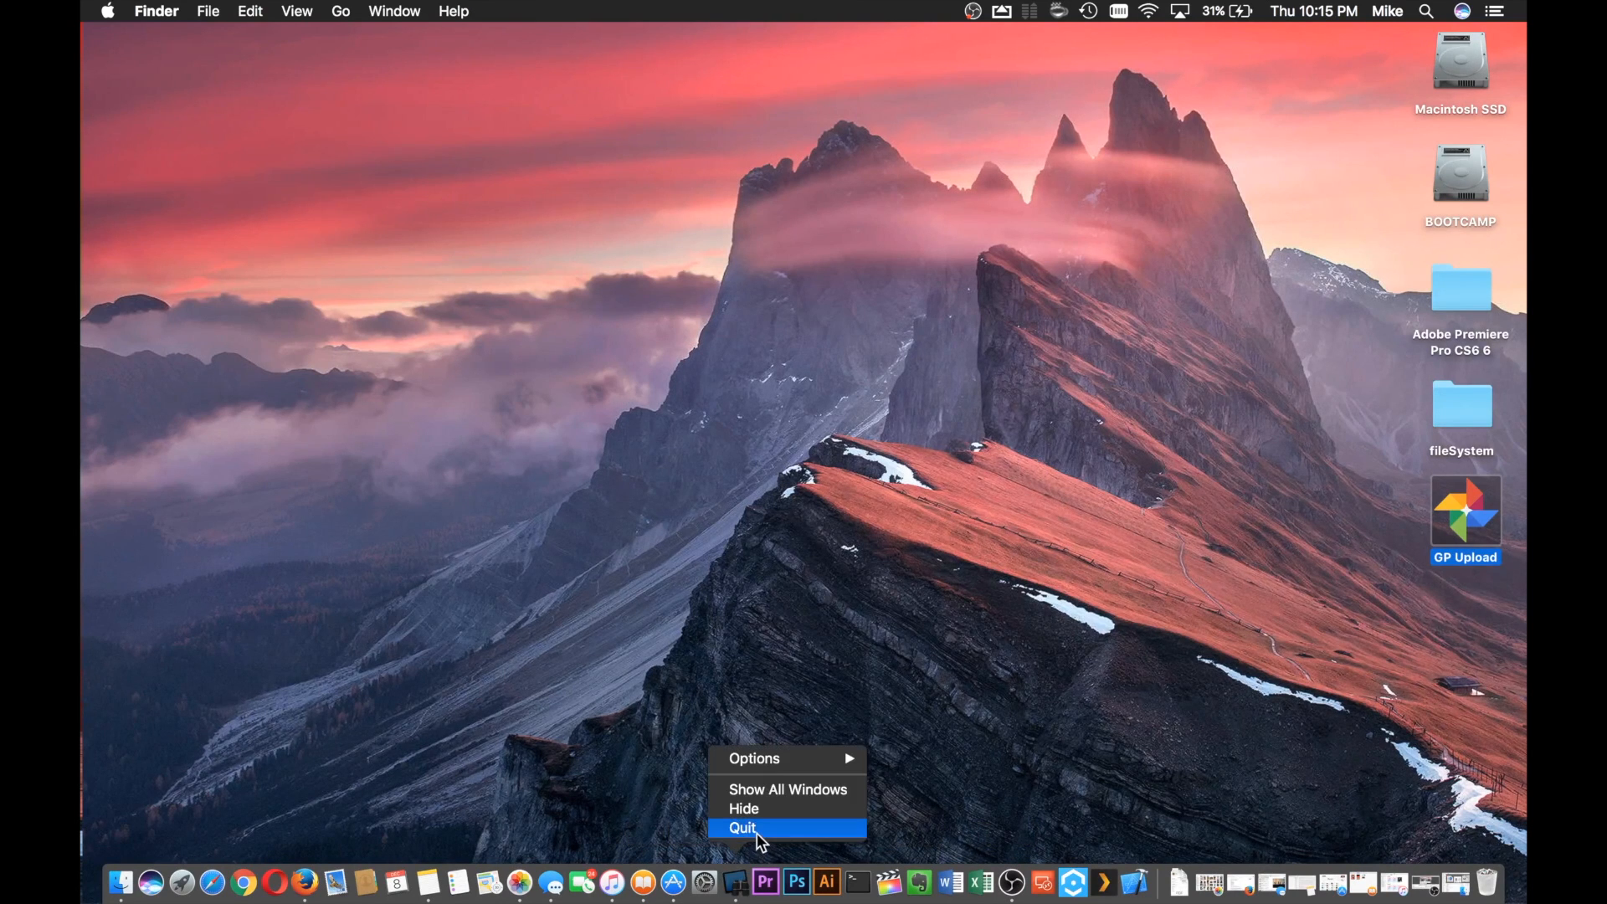
{"action": "left_click", "coordinate": [753, 829]}
{"action": "right_click", "coordinate": [688, 884]}
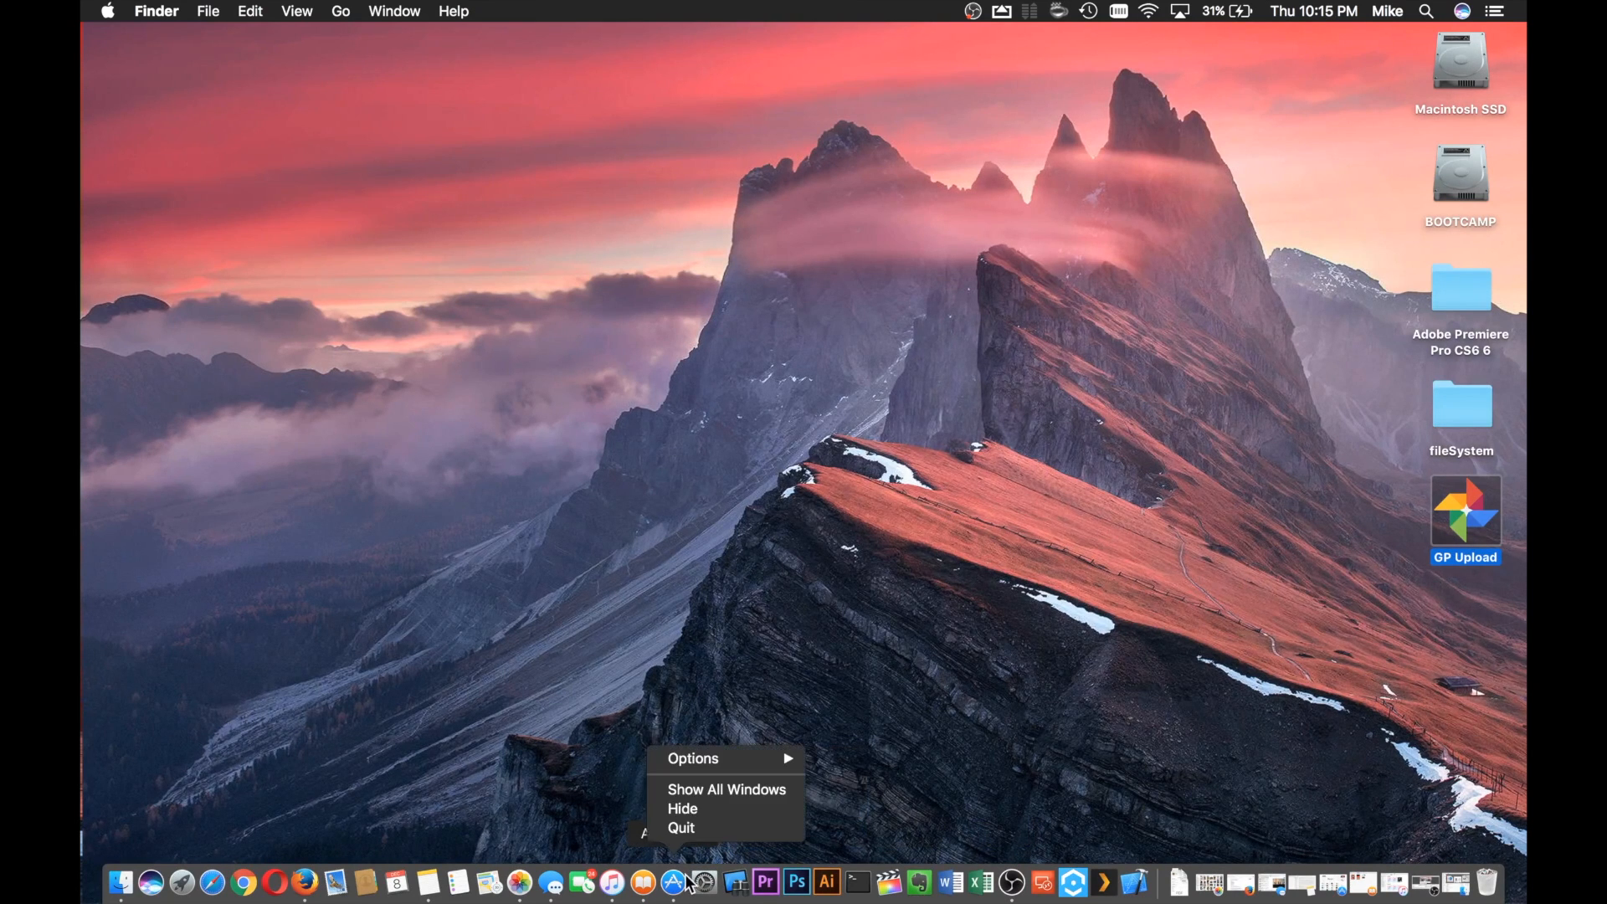
{"action": "left_click", "coordinate": [693, 828]}
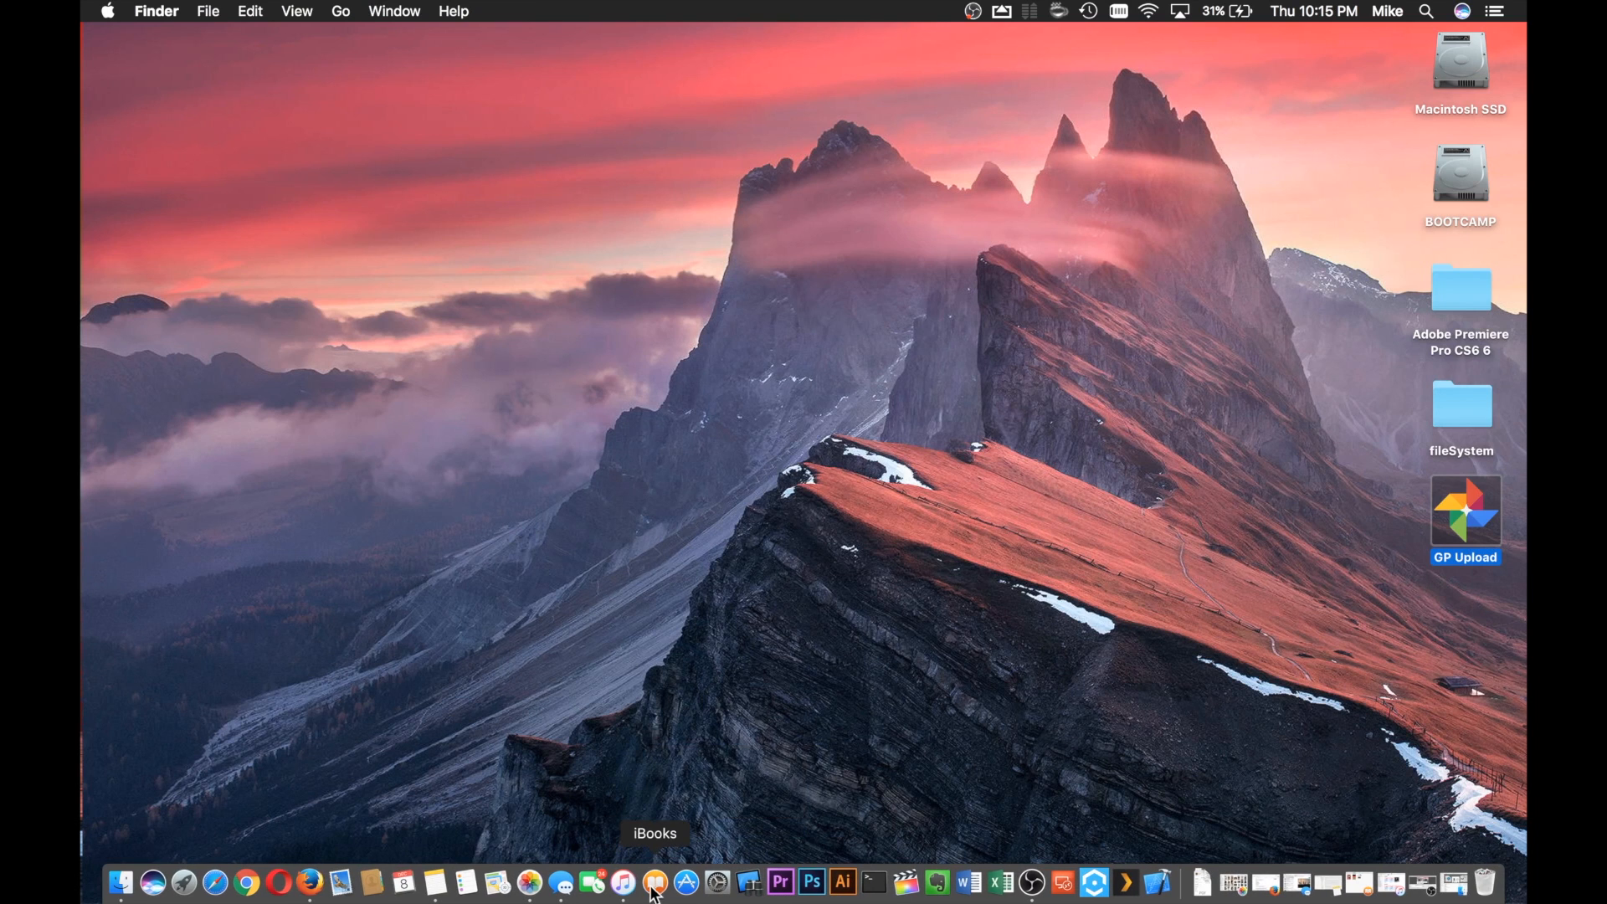
{"action": "right_click", "coordinate": [655, 888]}
{"action": "left_click", "coordinate": [676, 829]}
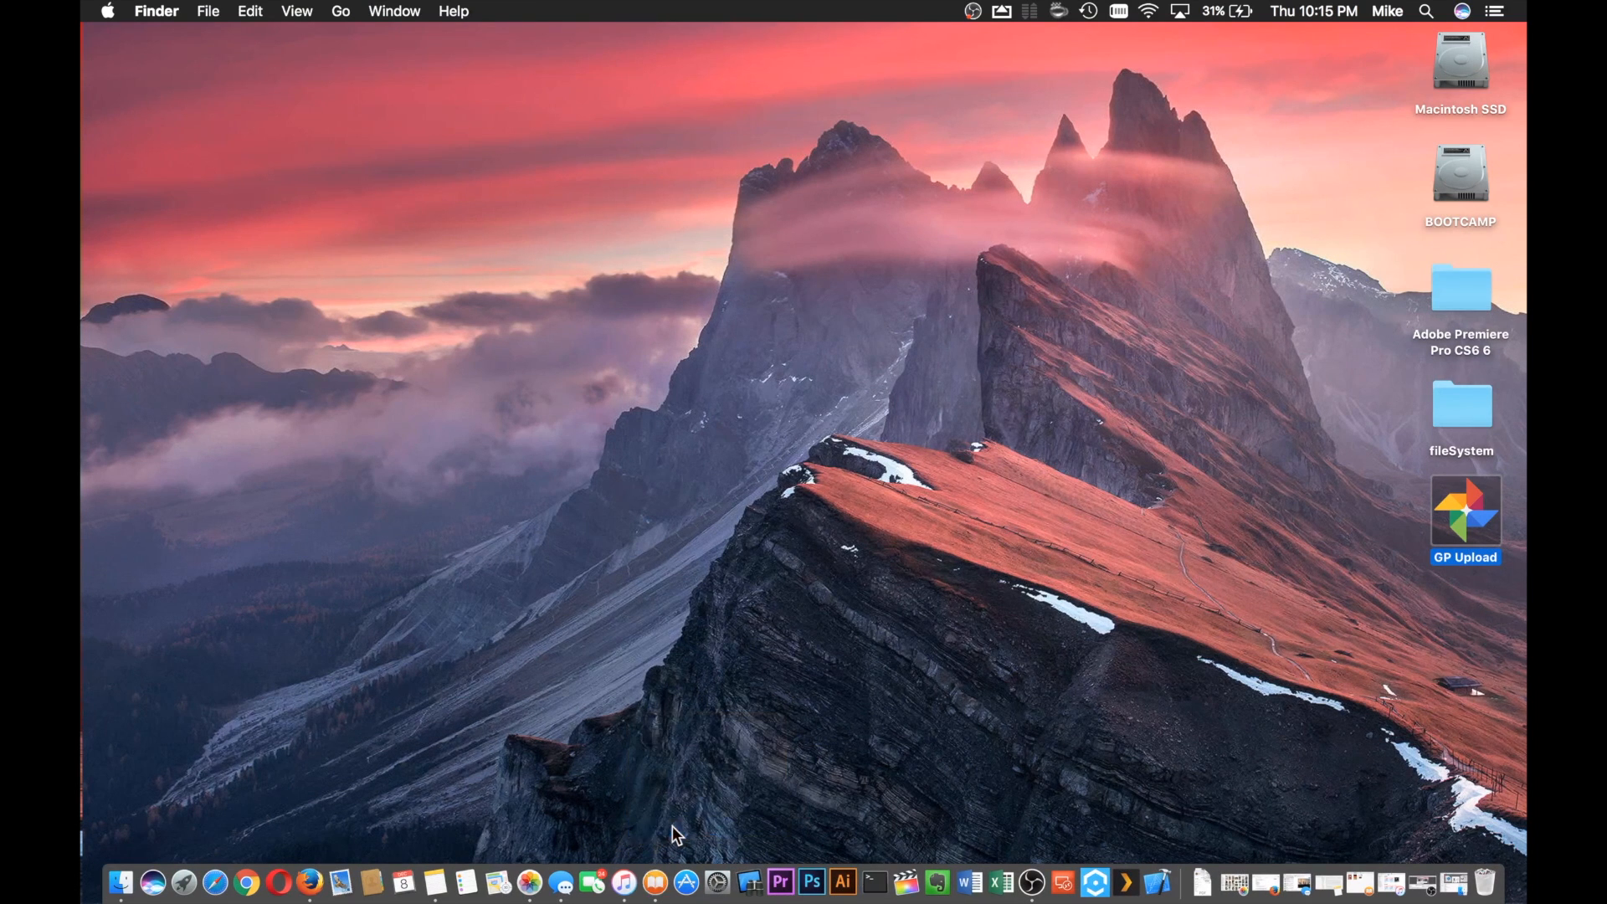
Step: Quit the iTunes, Messages, Photos and Notes apps that are still running in the Dock
{"action": "right_click", "coordinate": [636, 884]}
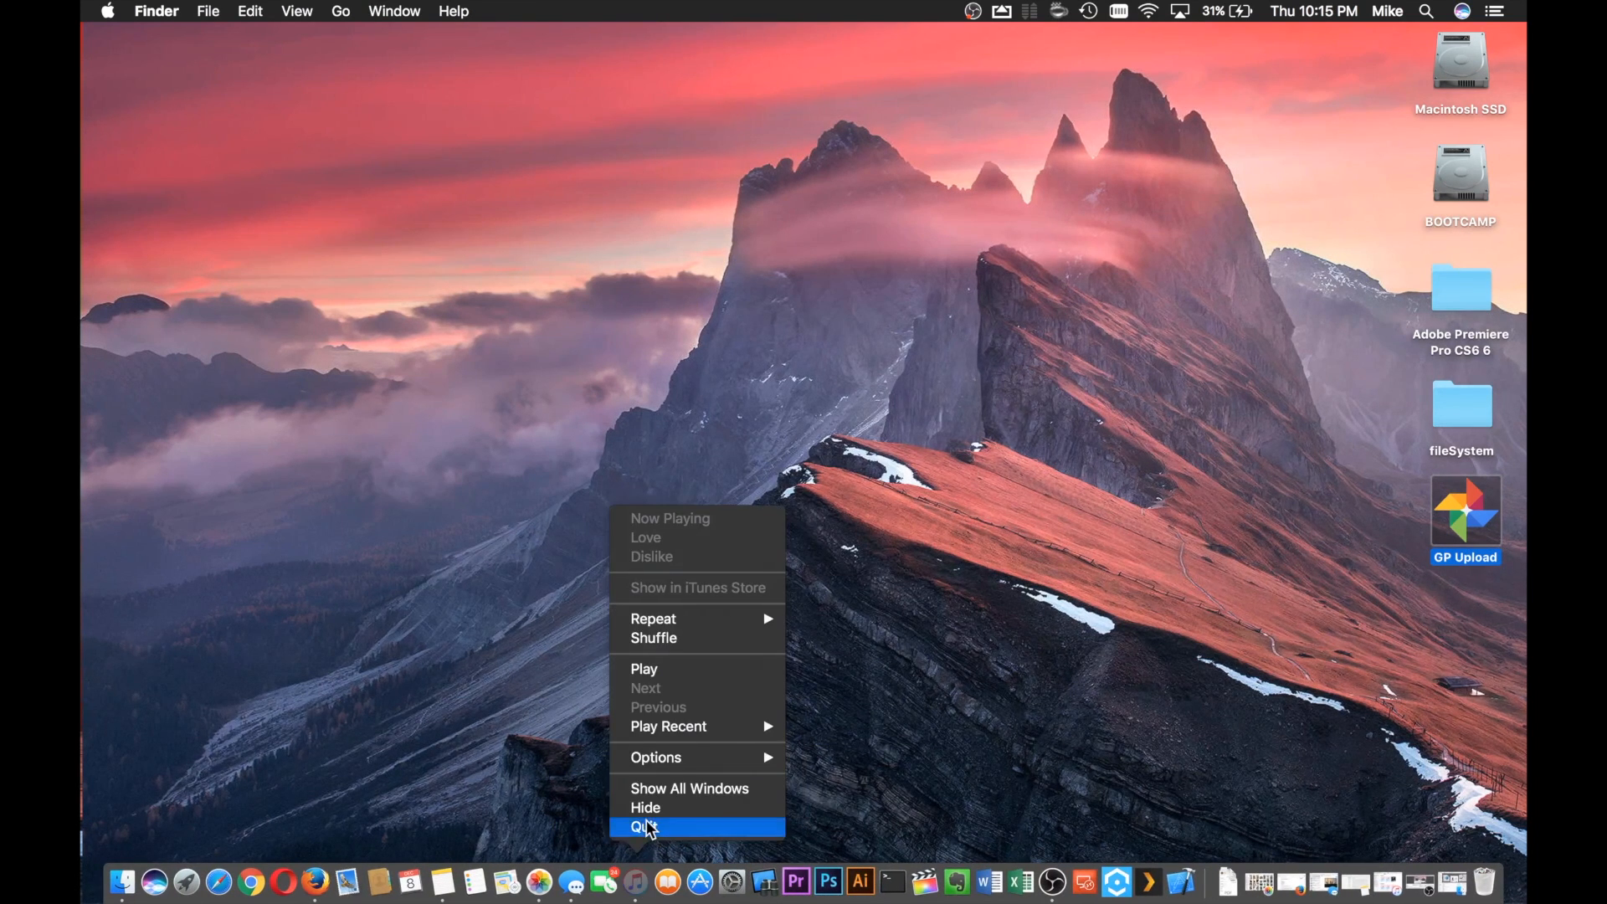
{"action": "left_click", "coordinate": [646, 828]}
{"action": "right_click", "coordinate": [588, 889]}
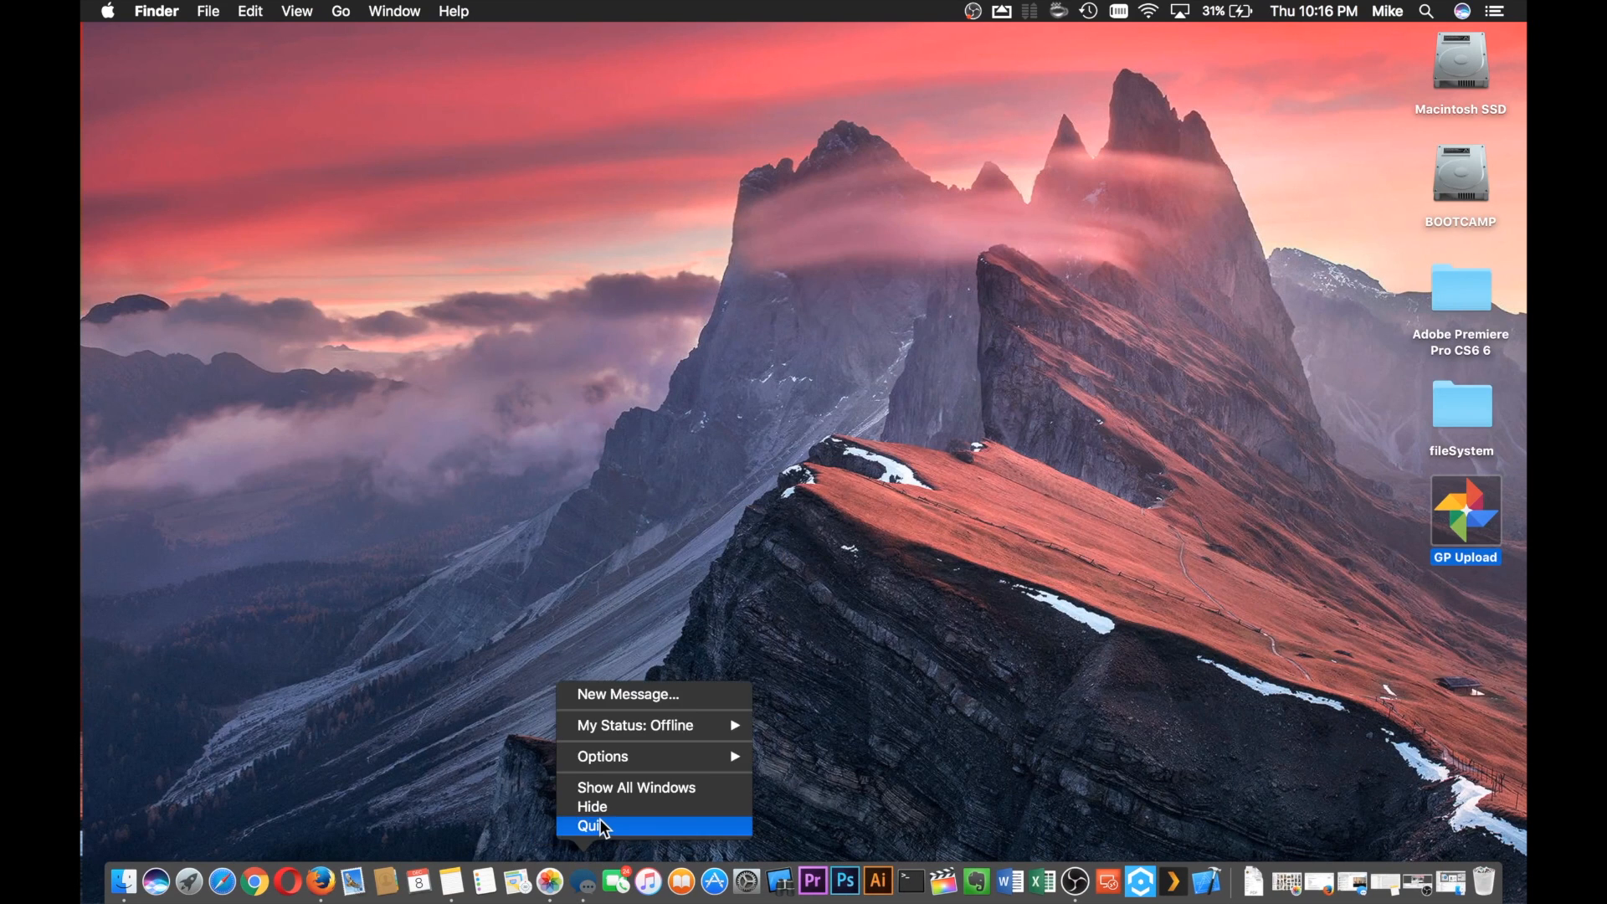
{"action": "left_click", "coordinate": [600, 819]}
{"action": "right_click", "coordinate": [567, 881]}
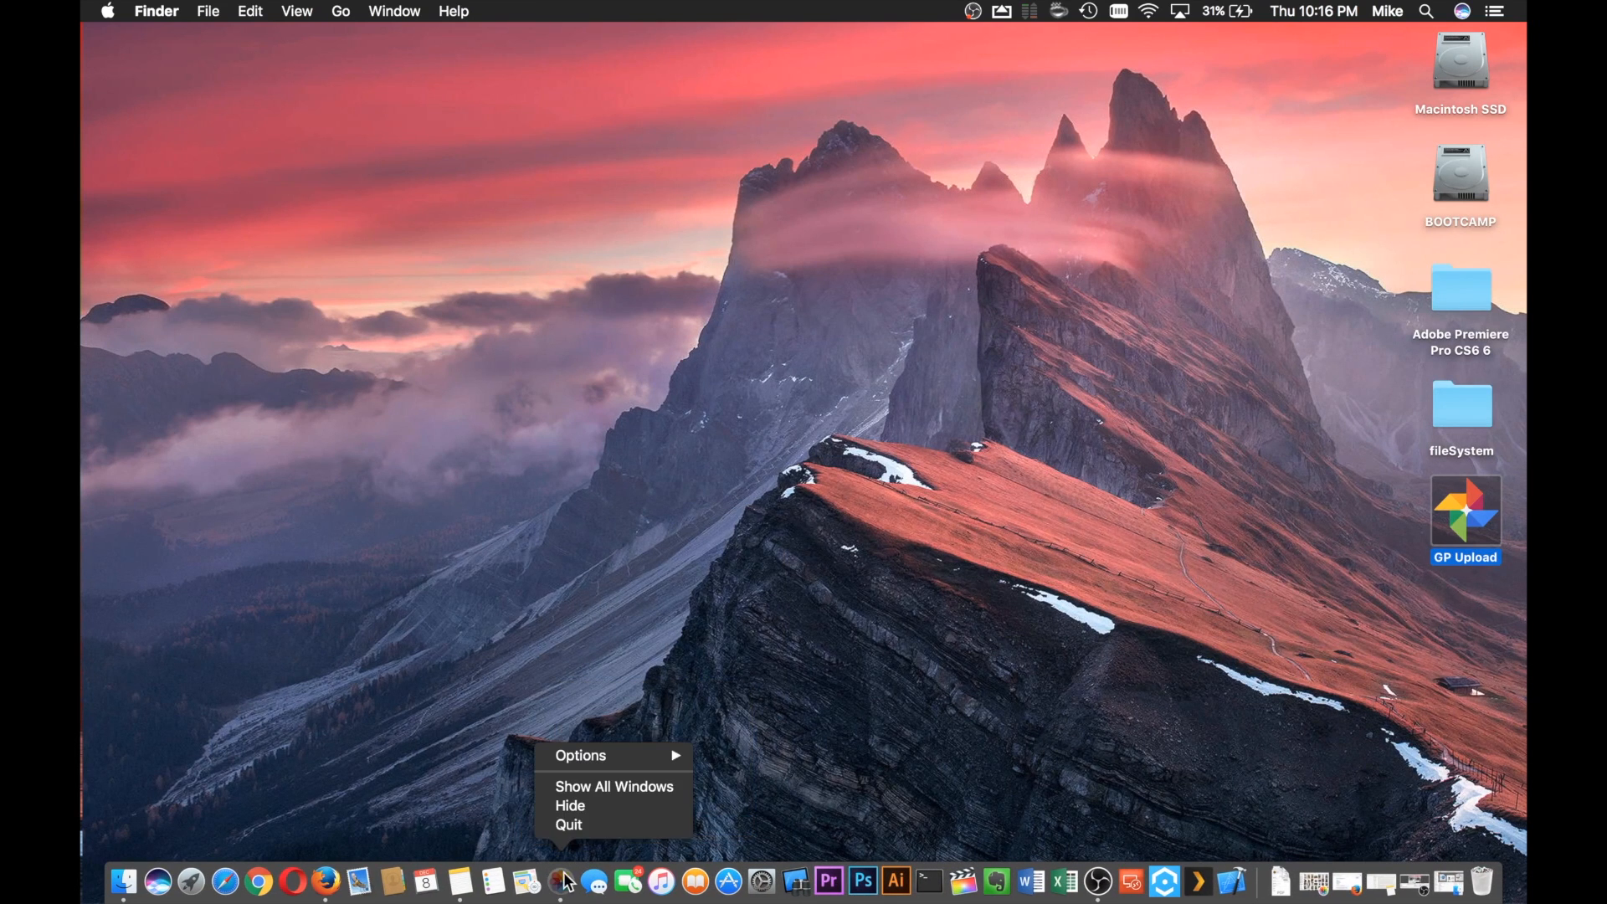
{"action": "left_click", "coordinate": [570, 822]}
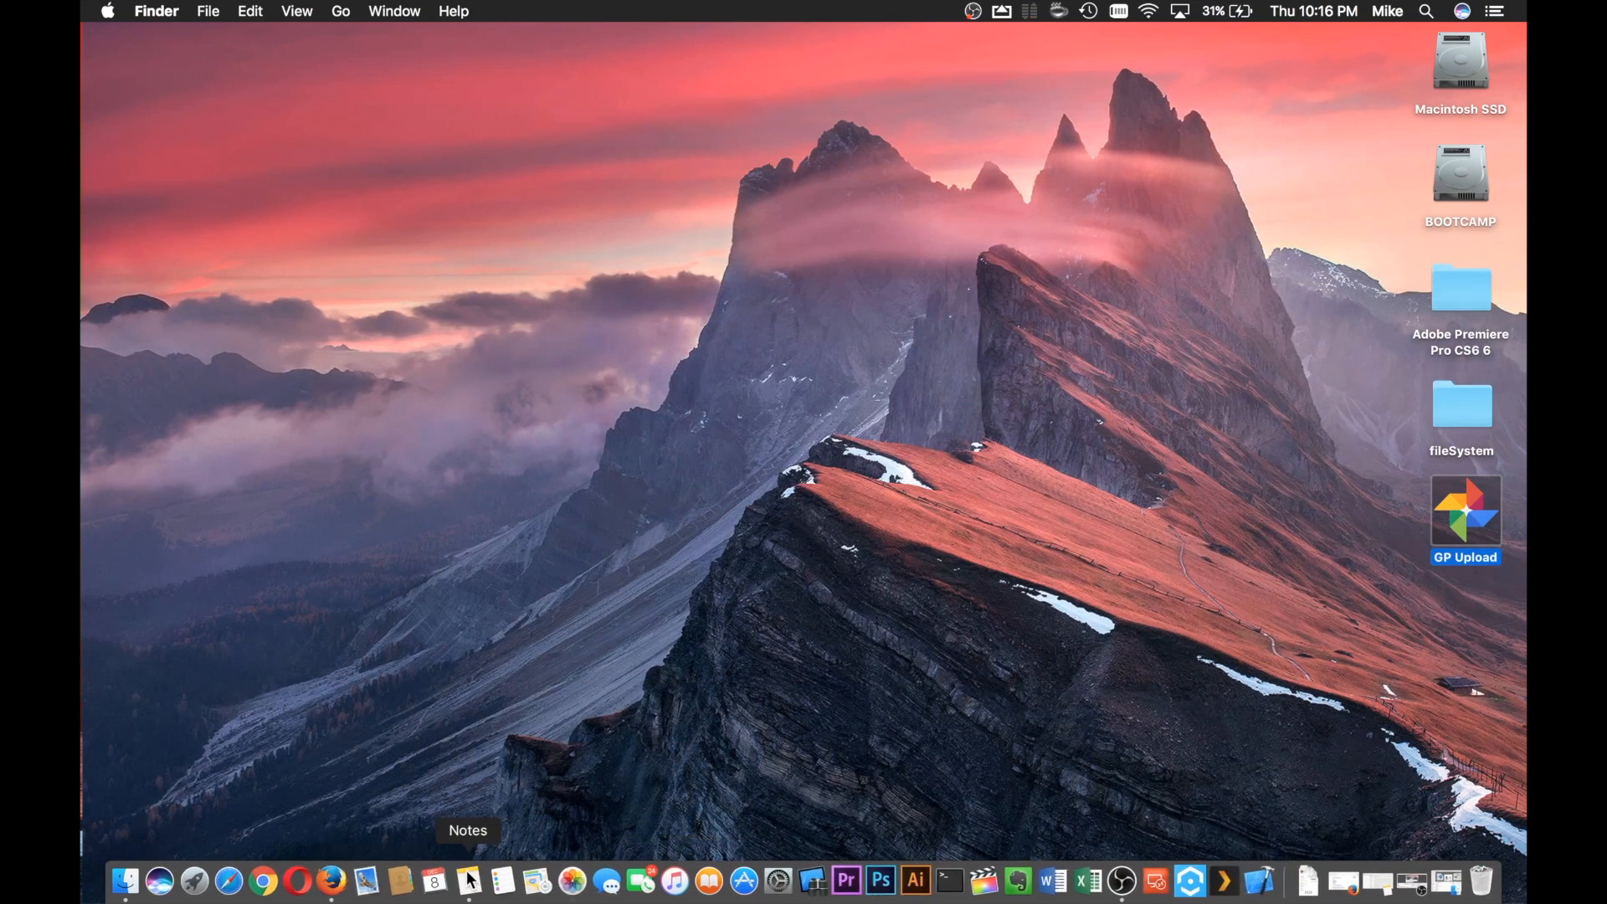
{"action": "right_click", "coordinate": [473, 881]}
{"action": "left_click", "coordinate": [481, 825]}
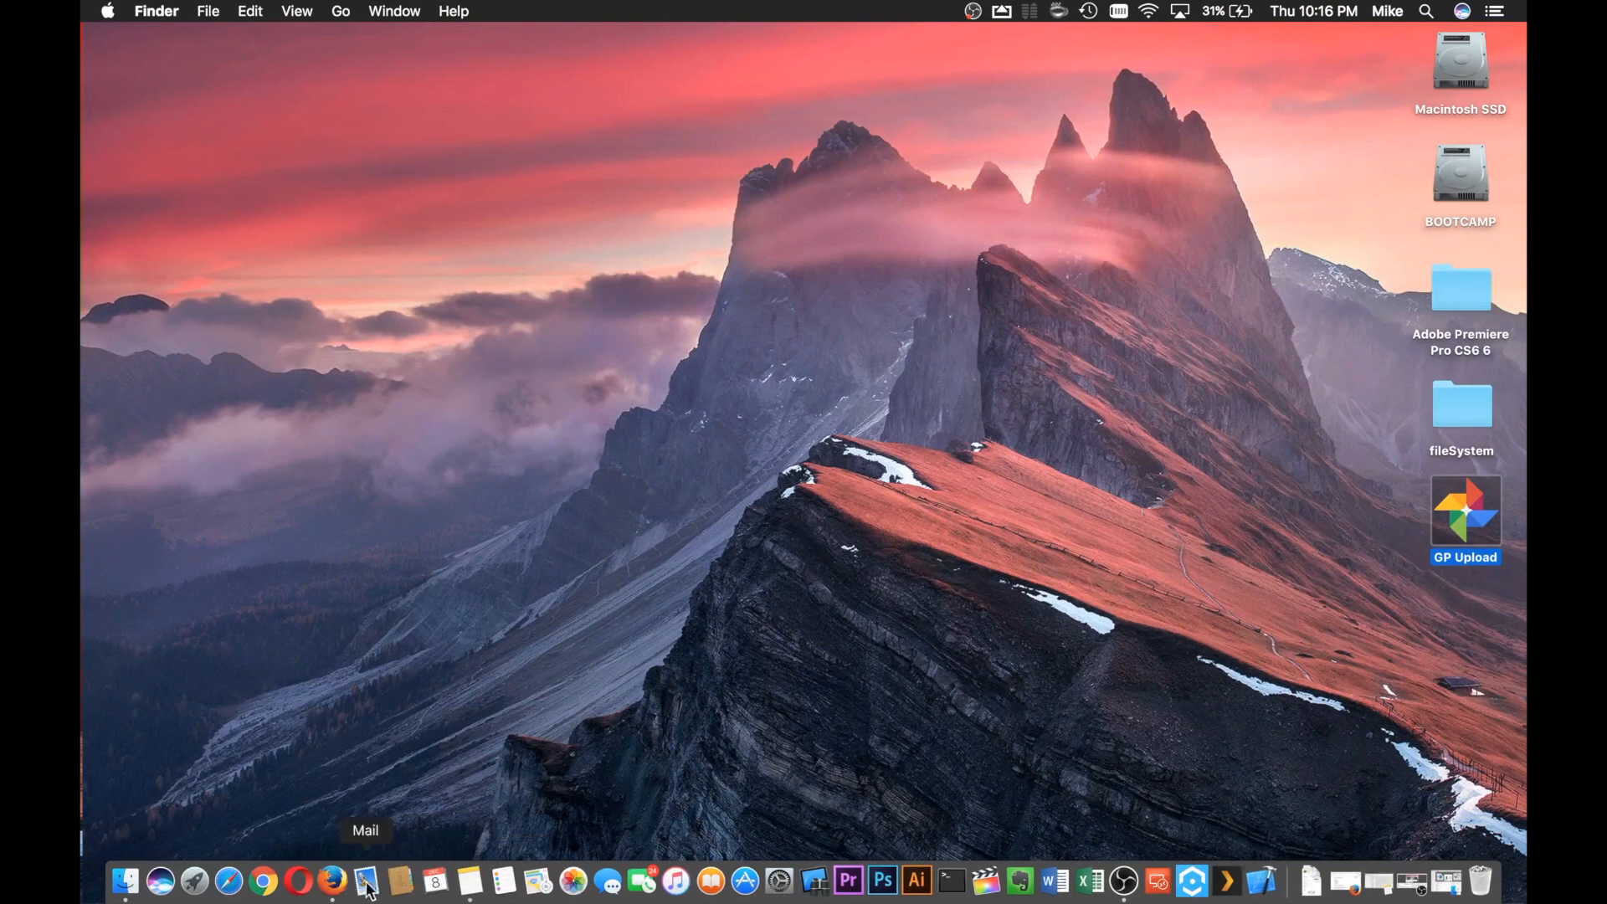
Step: Switch to Firefox by restoring its minimized Google search window, and open eight new blank tabs
{"action": "left_click", "coordinate": [1378, 886]}
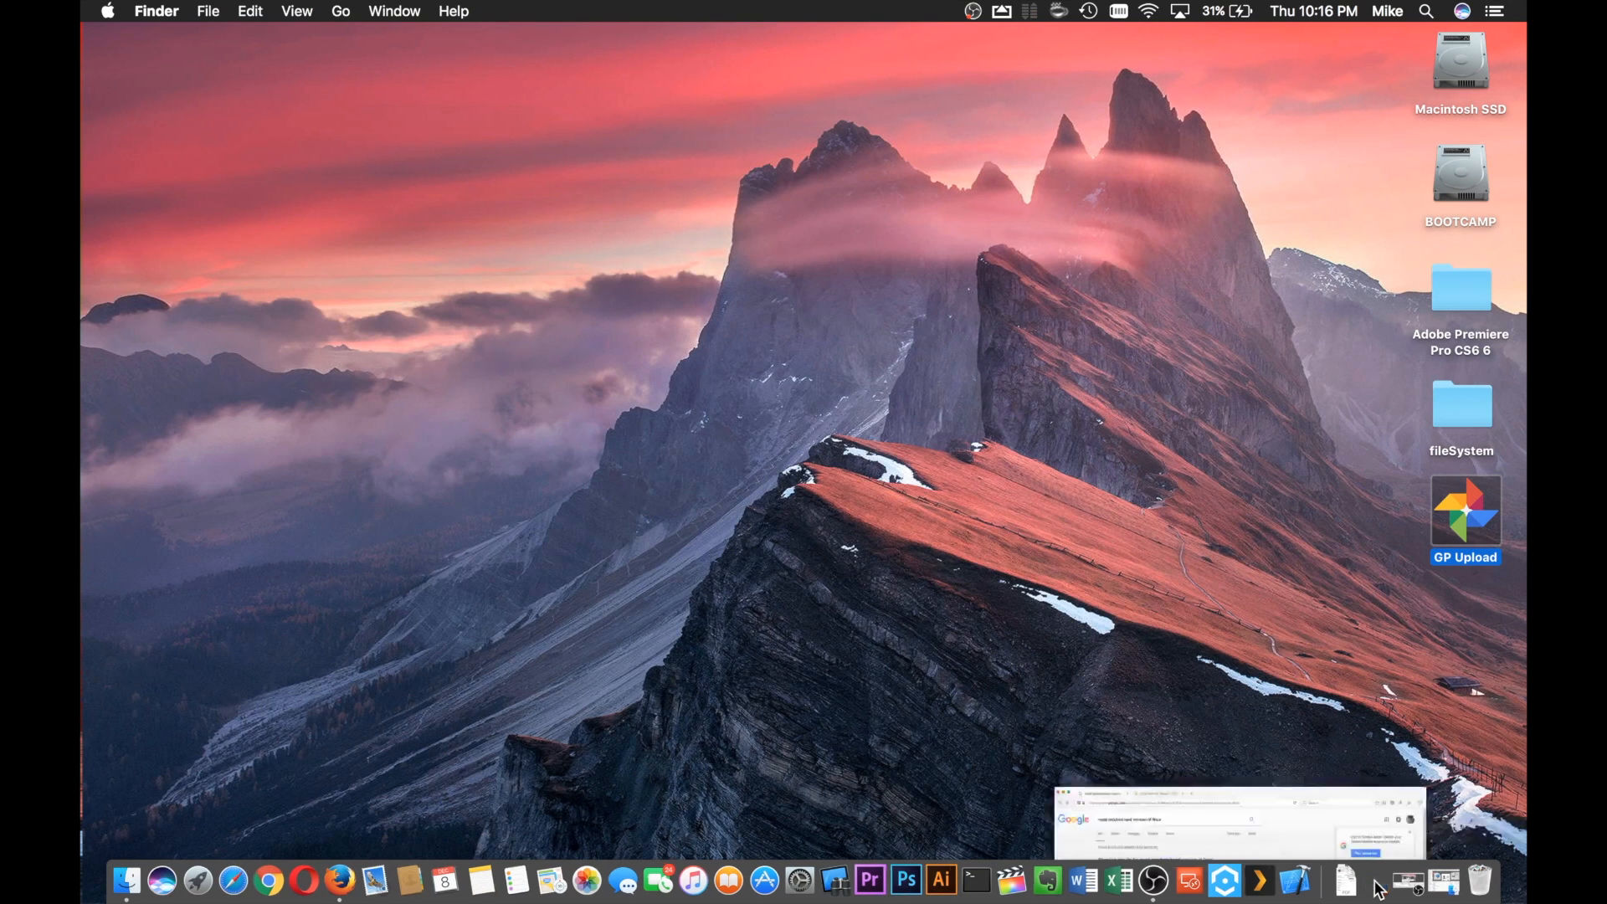
{"action": "left_click_drag", "start_coordinate": [955, 568], "coordinate": [917, 77]}
{"action": "left_click", "coordinate": [631, 85]}
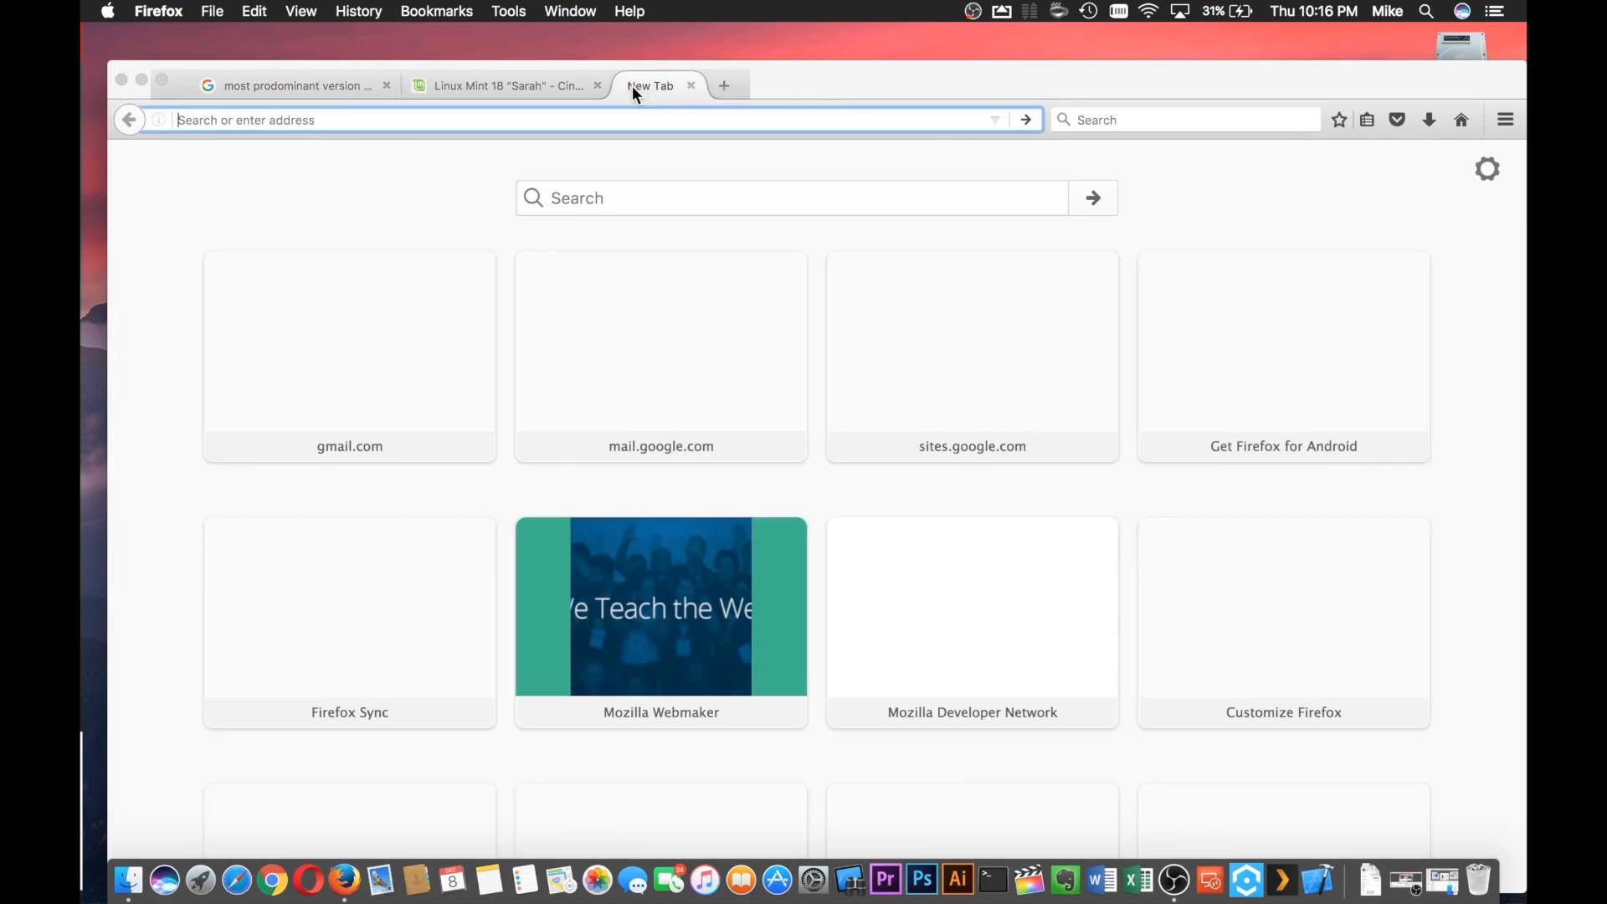
{"action": "left_click", "coordinate": [839, 83]}
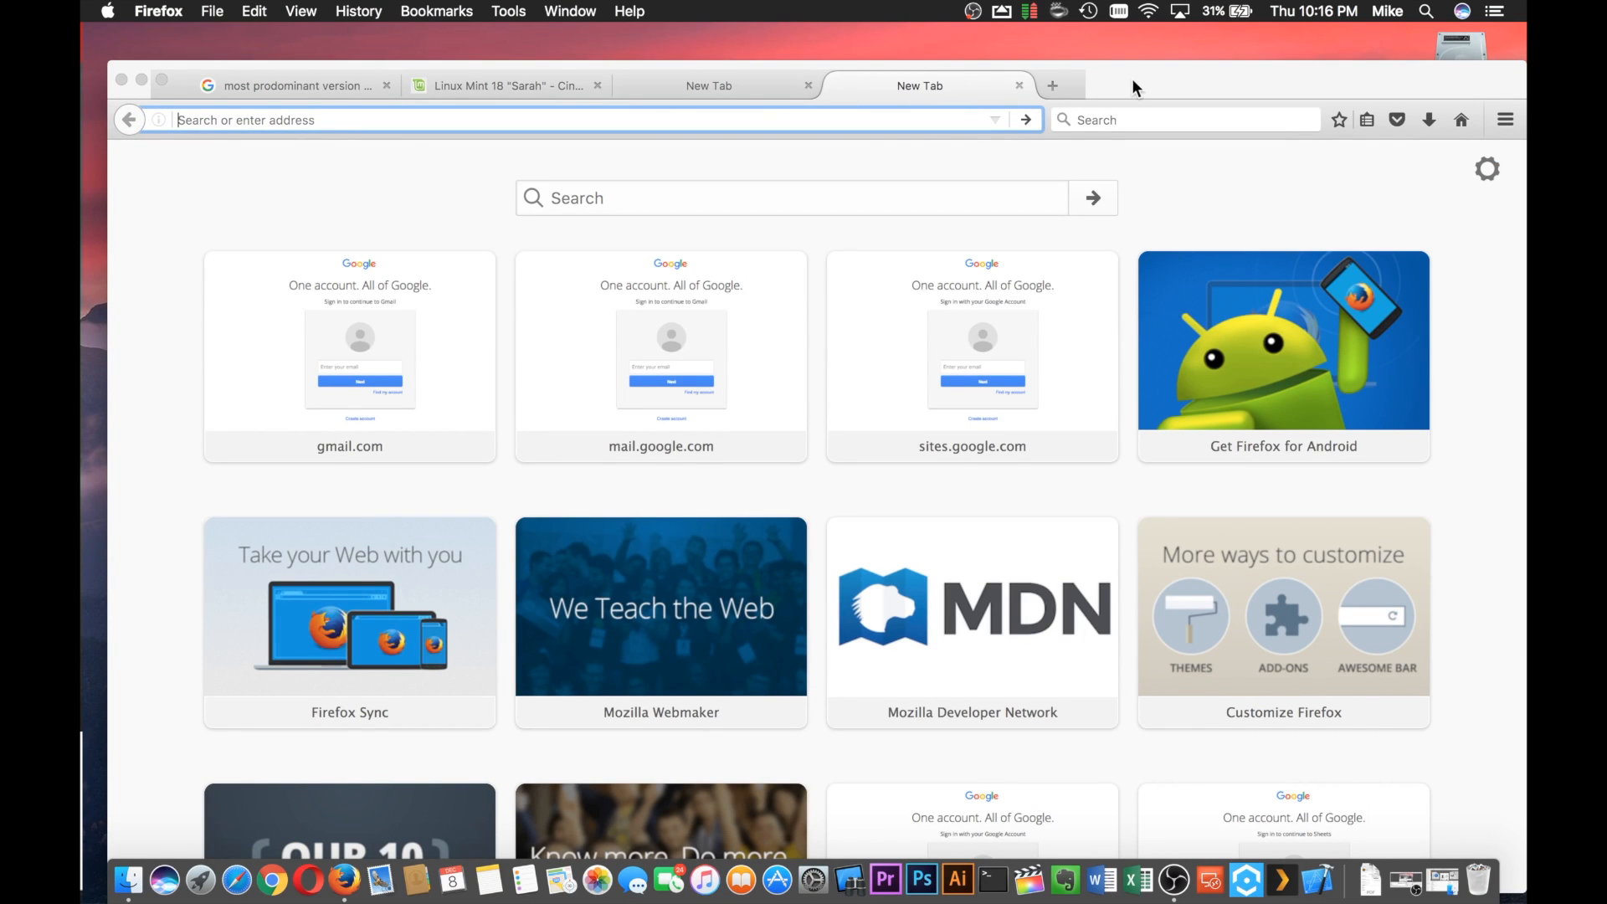
{"action": "left_click", "coordinate": [1052, 84]}
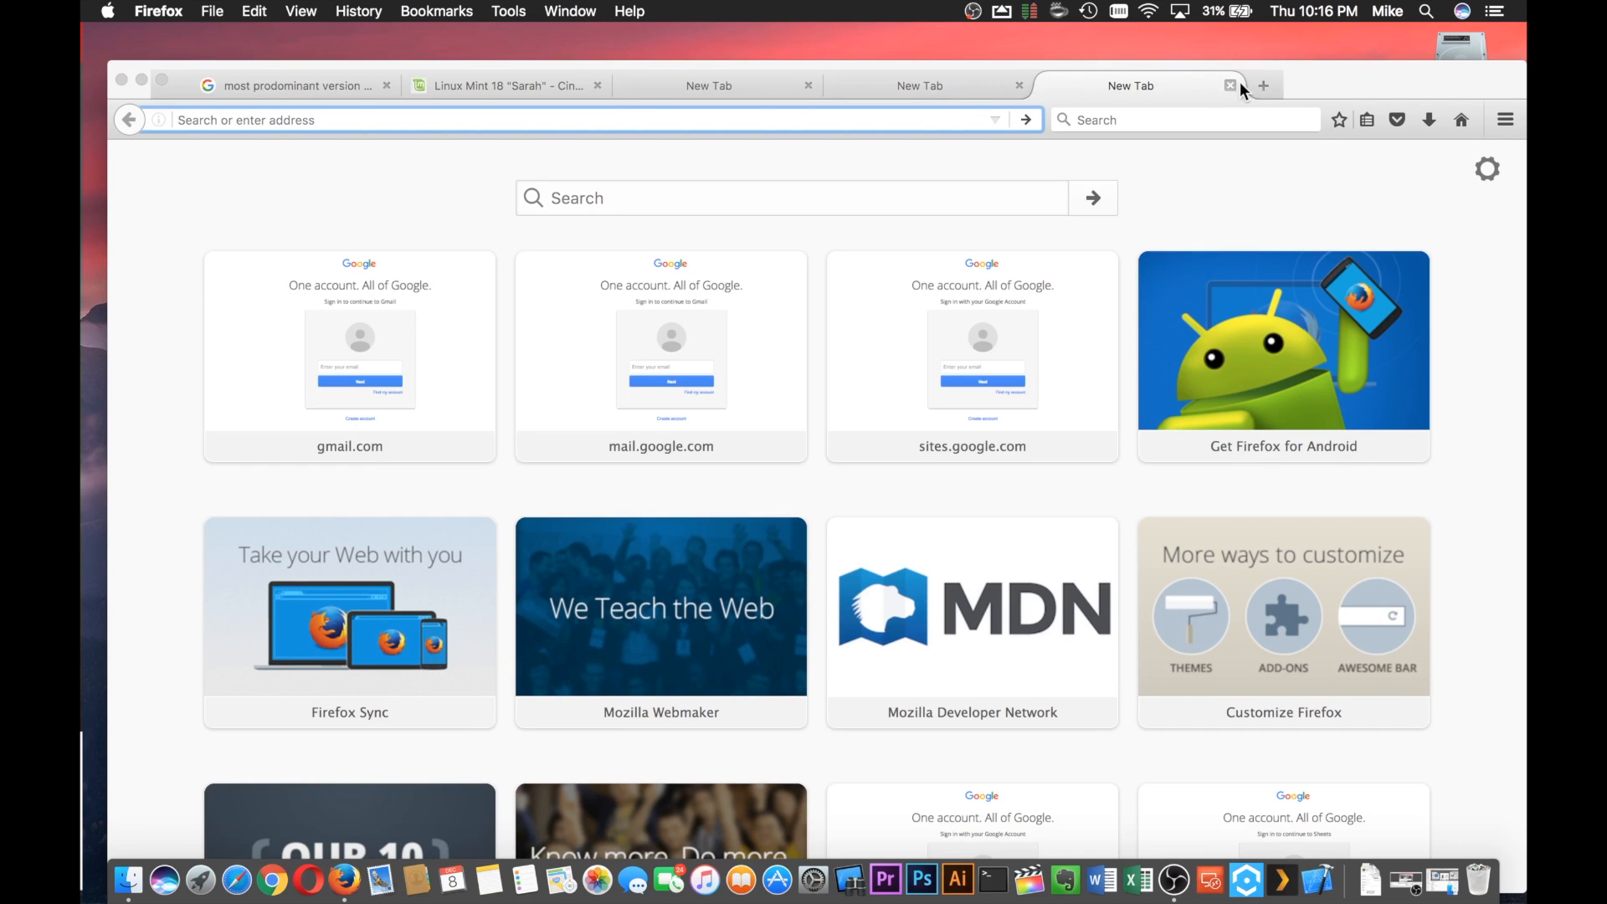
{"action": "left_click", "coordinate": [1249, 84]}
{"action": "left_click", "coordinate": [1463, 85]}
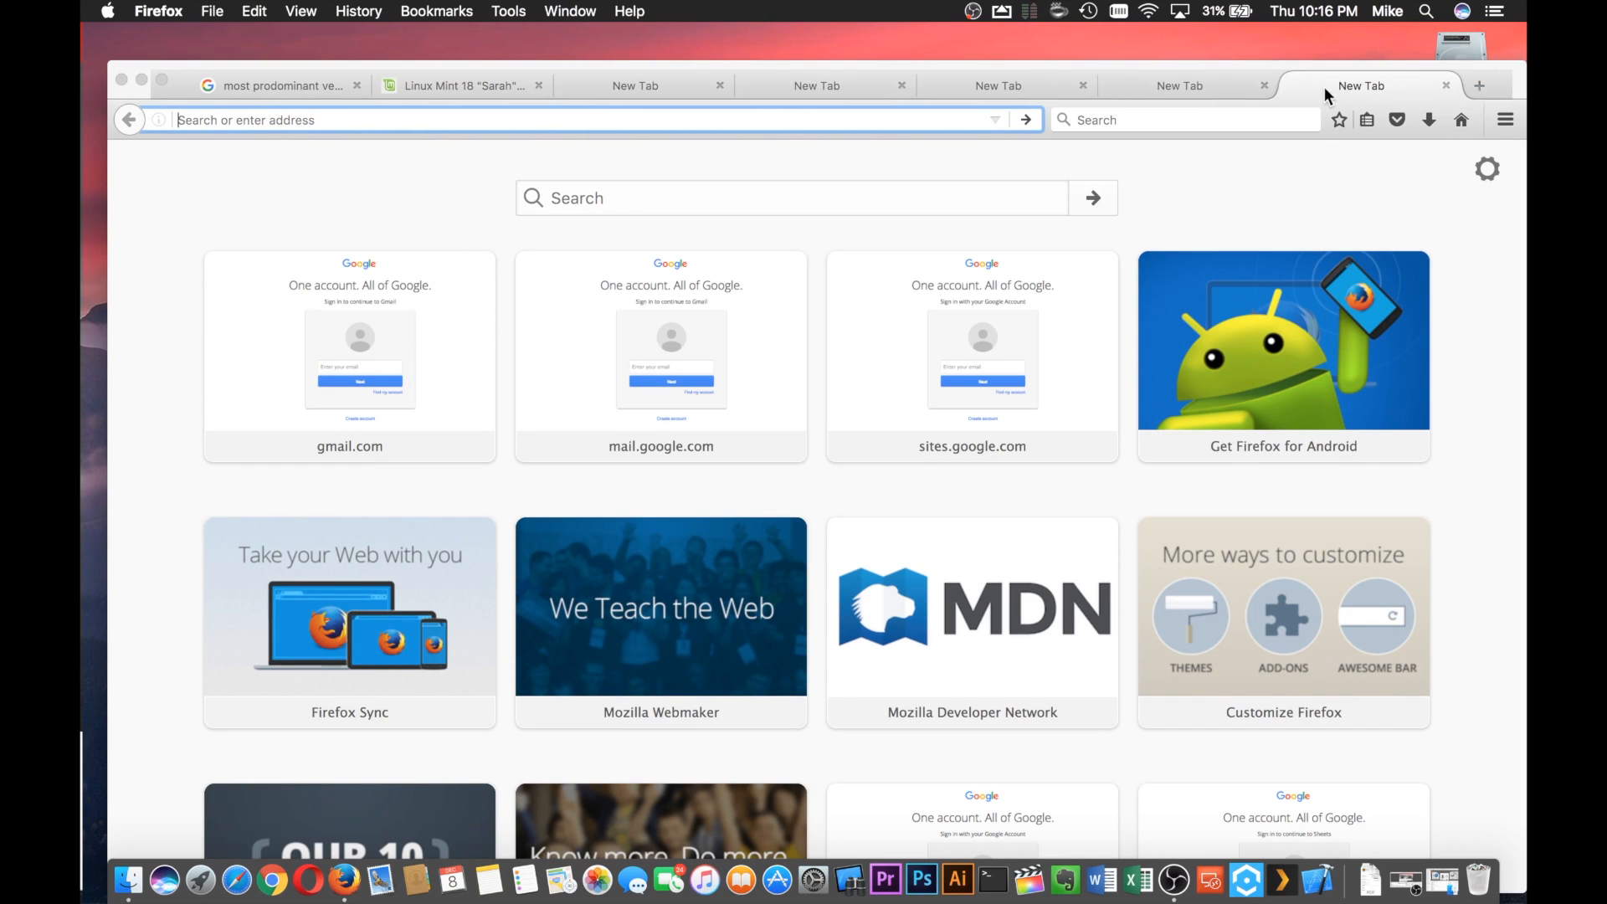
{"action": "left_click", "coordinate": [1480, 85]}
{"action": "left_click", "coordinate": [1480, 86]}
{"action": "left_click", "coordinate": [1479, 86]}
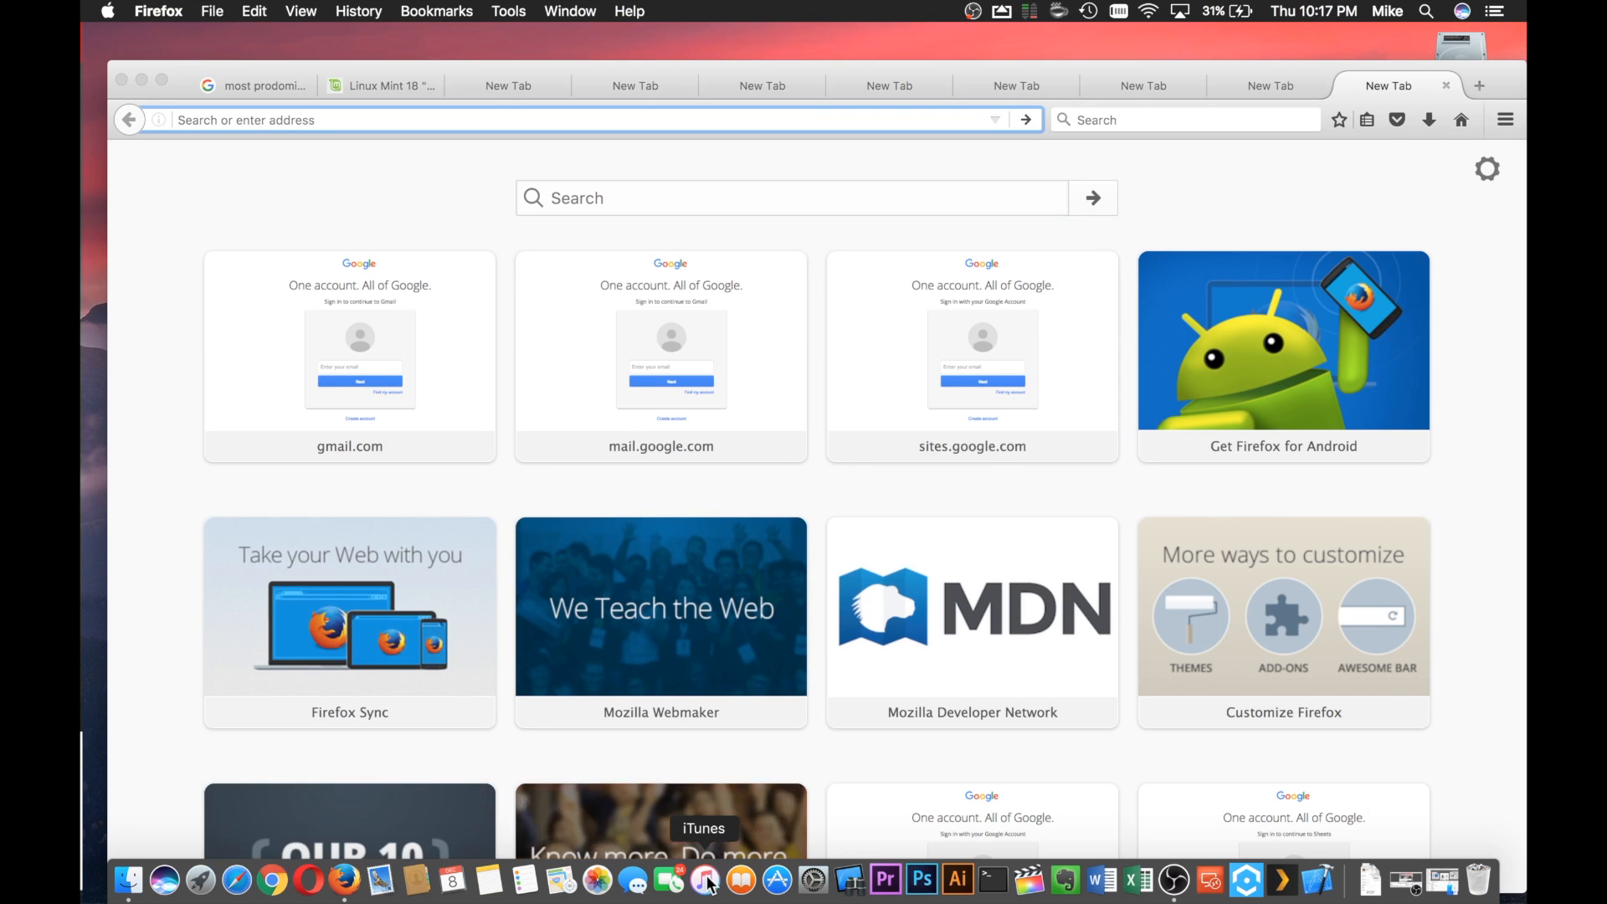
Step: Close the last open blank tab and quit Firefox
{"action": "left_click", "coordinate": [1449, 87]}
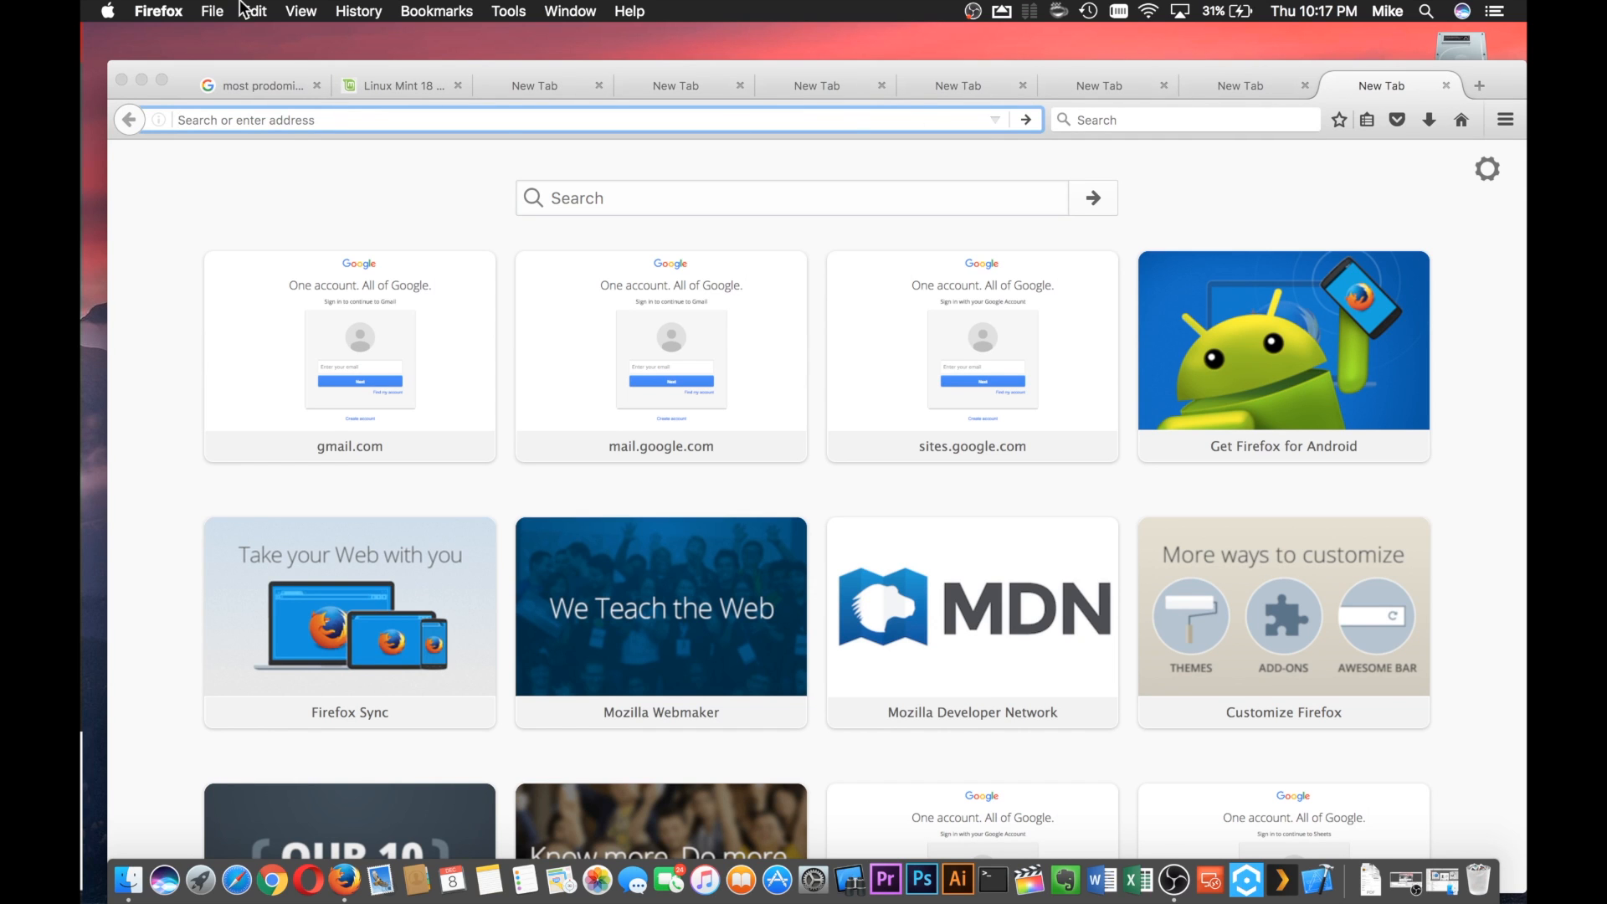
{"action": "left_click", "coordinate": [159, 11]}
{"action": "left_click", "coordinate": [193, 201]}
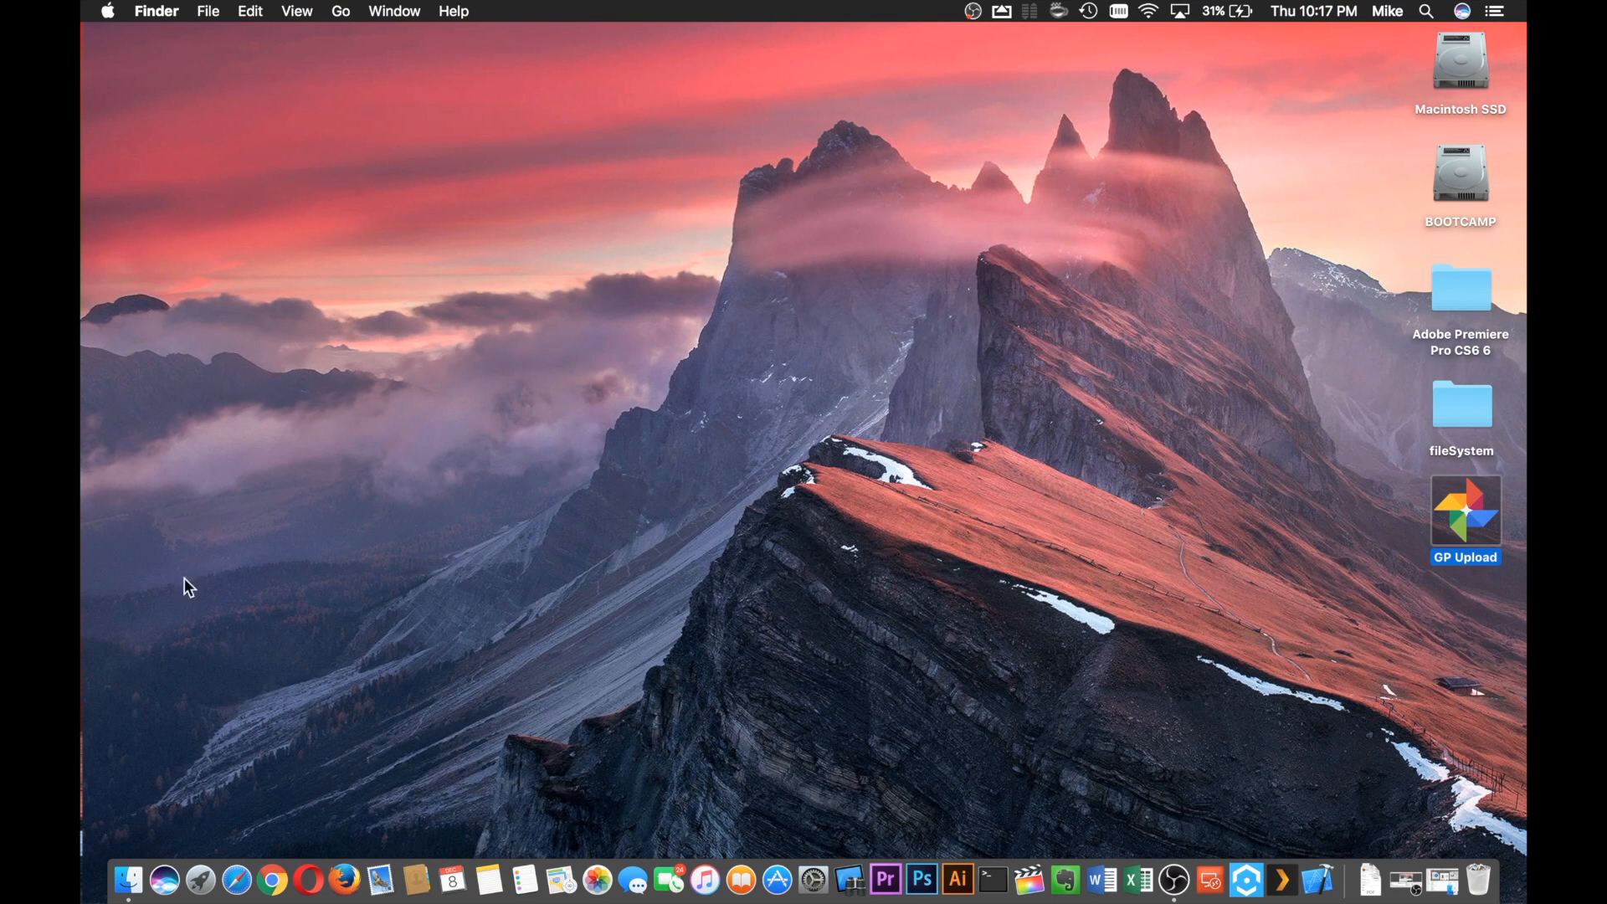
Step: Open Activity Monitor from Launchpad's Other folder and move its window away from the screen edge
{"action": "left_click", "coordinate": [205, 880]}
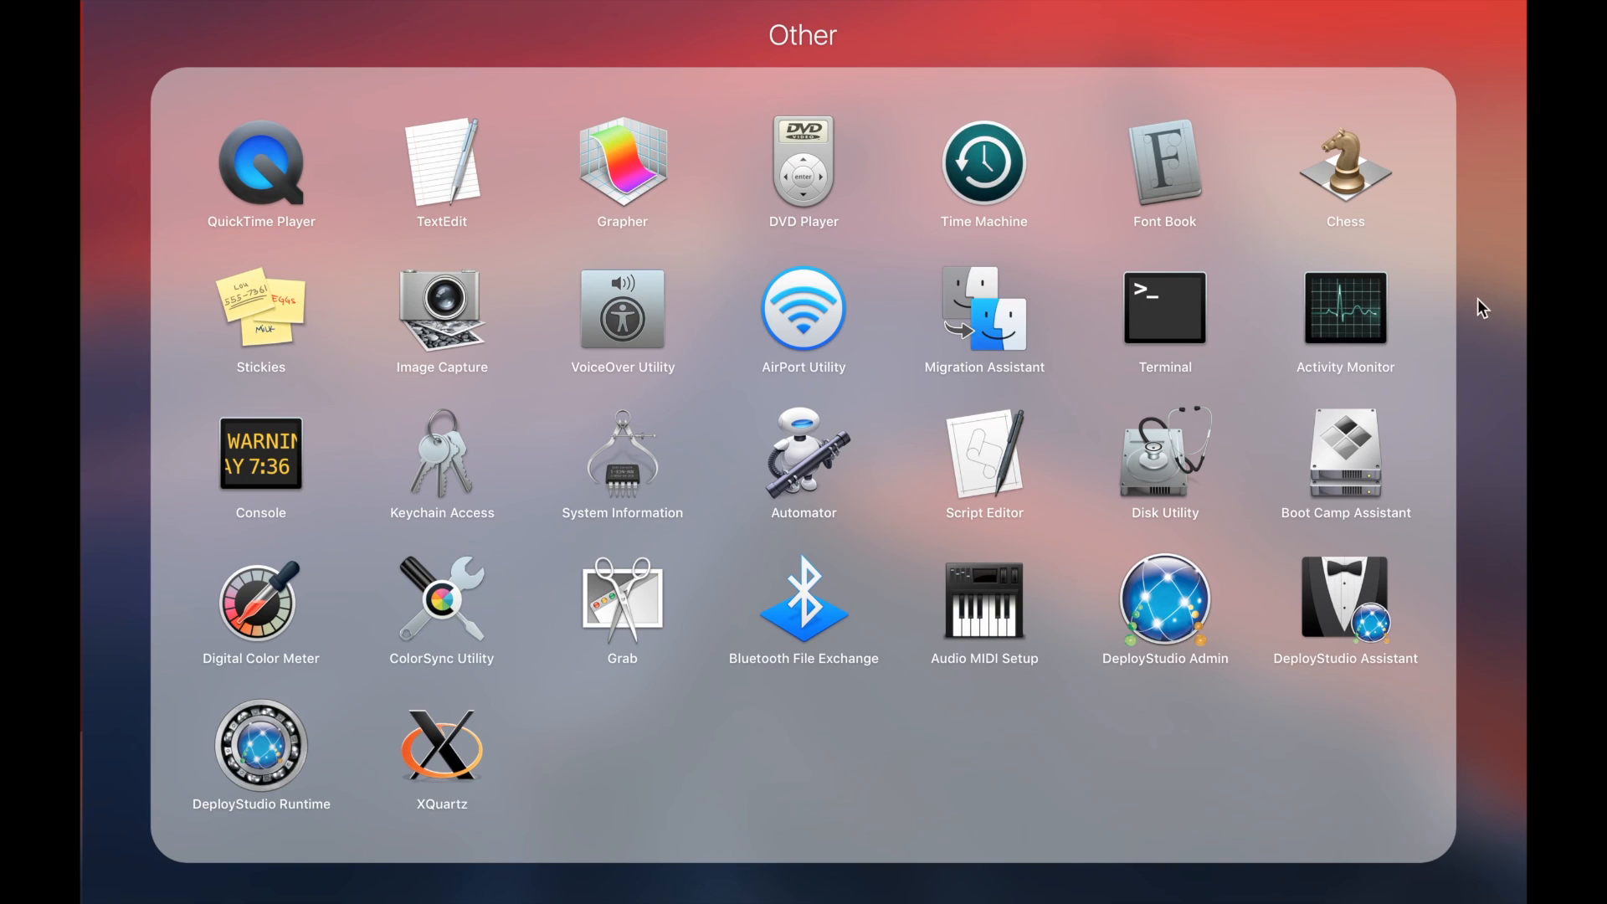
{"action": "left_click", "coordinate": [1026, 6]}
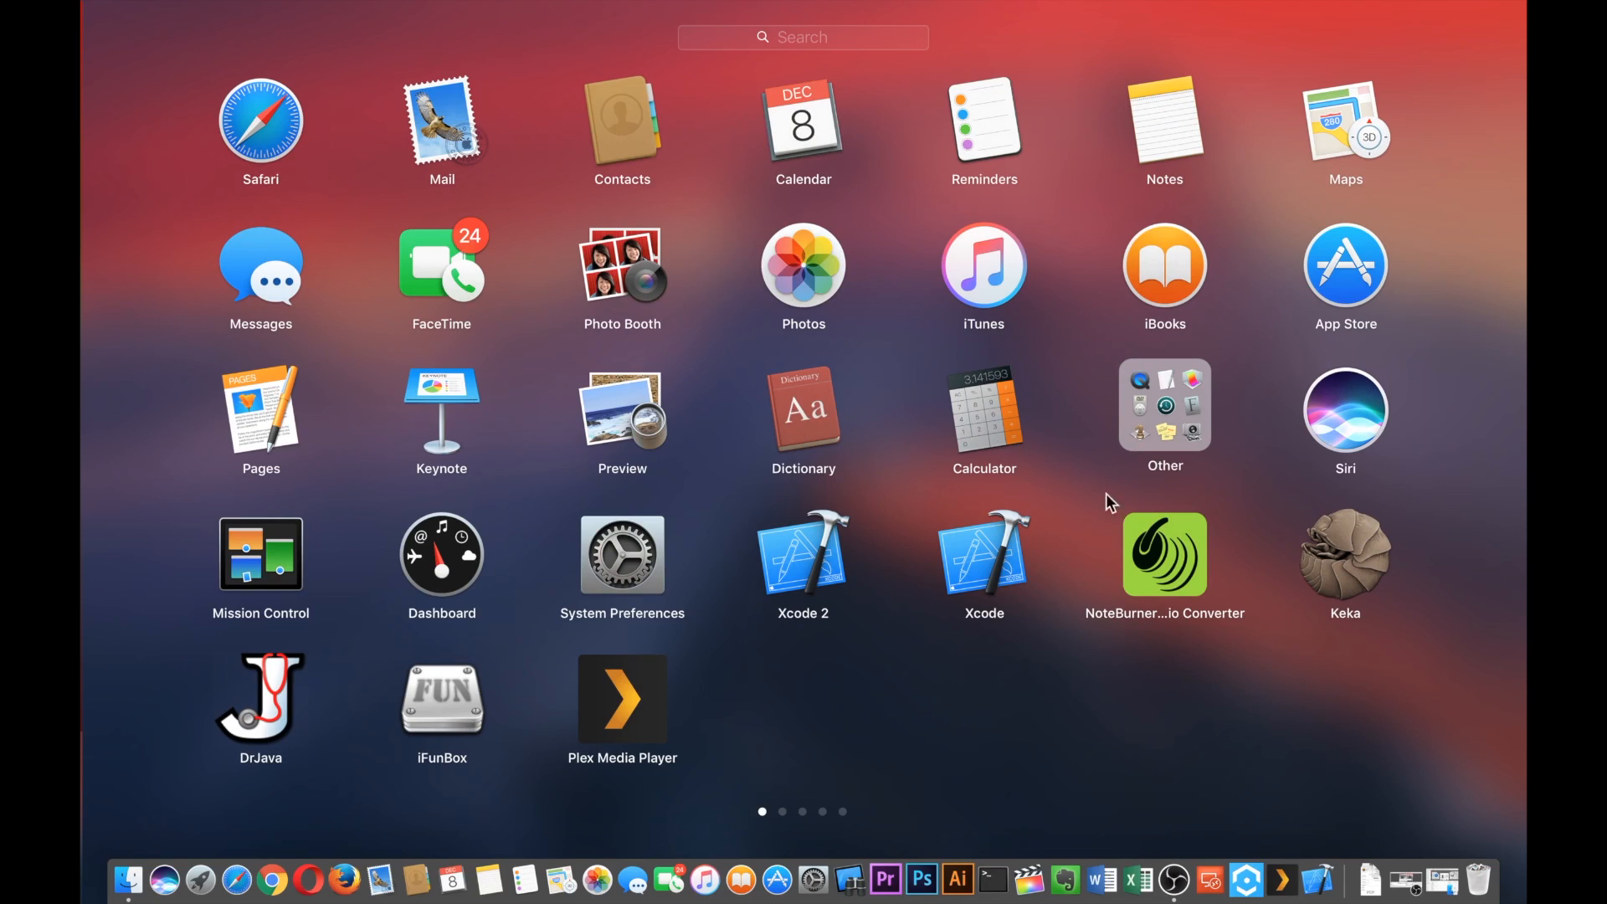
{"action": "left_click", "coordinate": [1156, 404]}
{"action": "left_click", "coordinate": [1347, 305]}
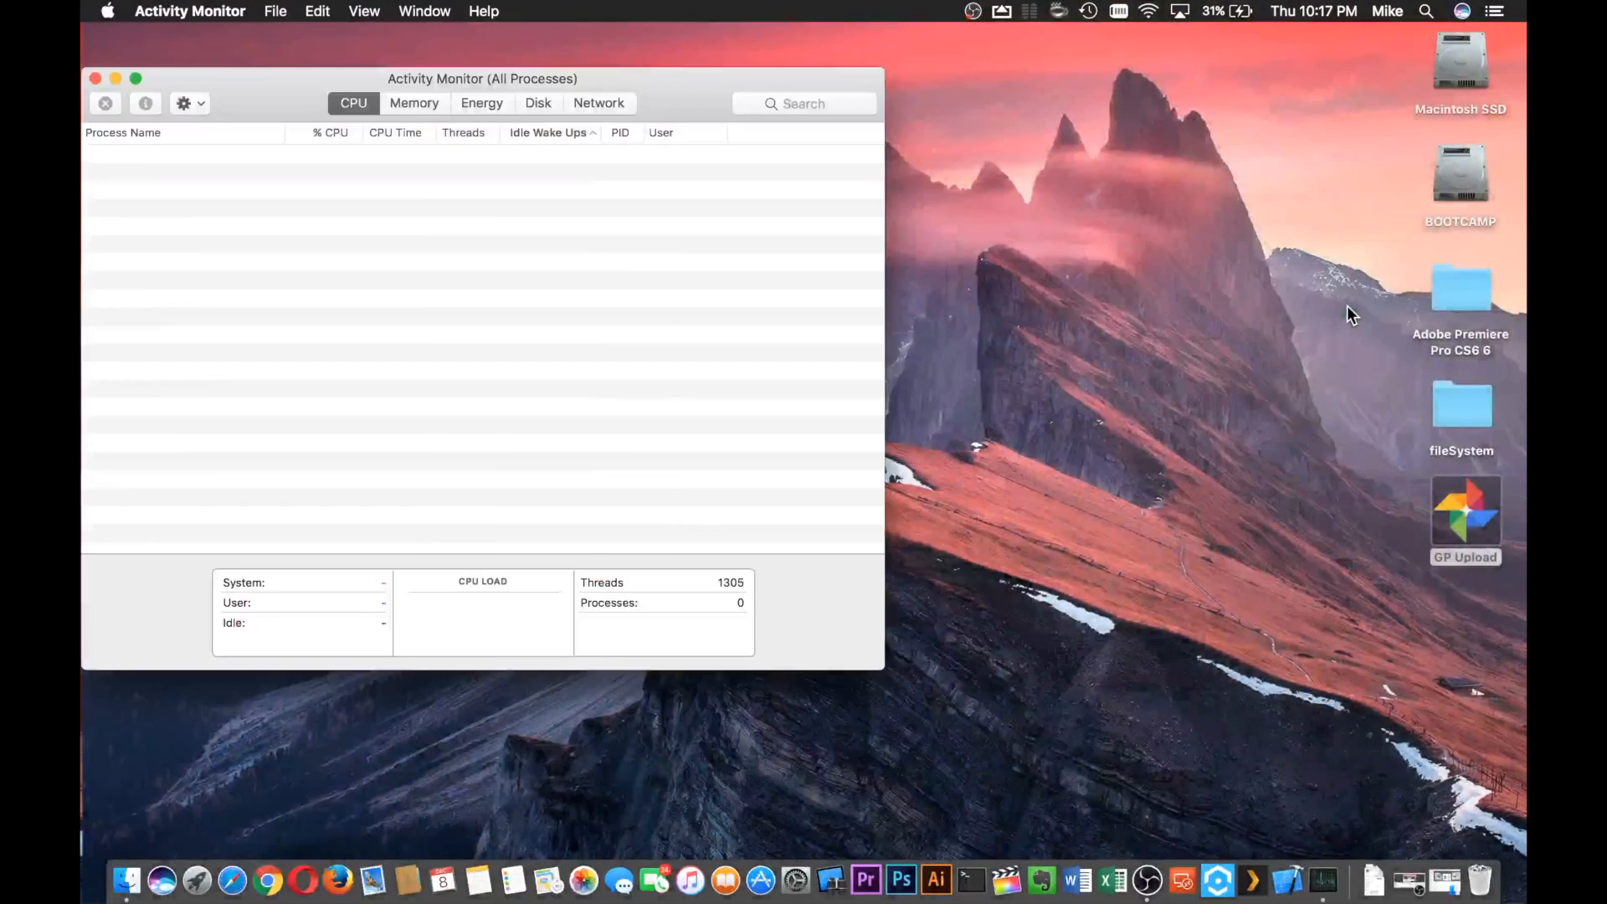
{"action": "left_click_drag", "start_coordinate": [230, 97], "coordinate": [288, 153]}
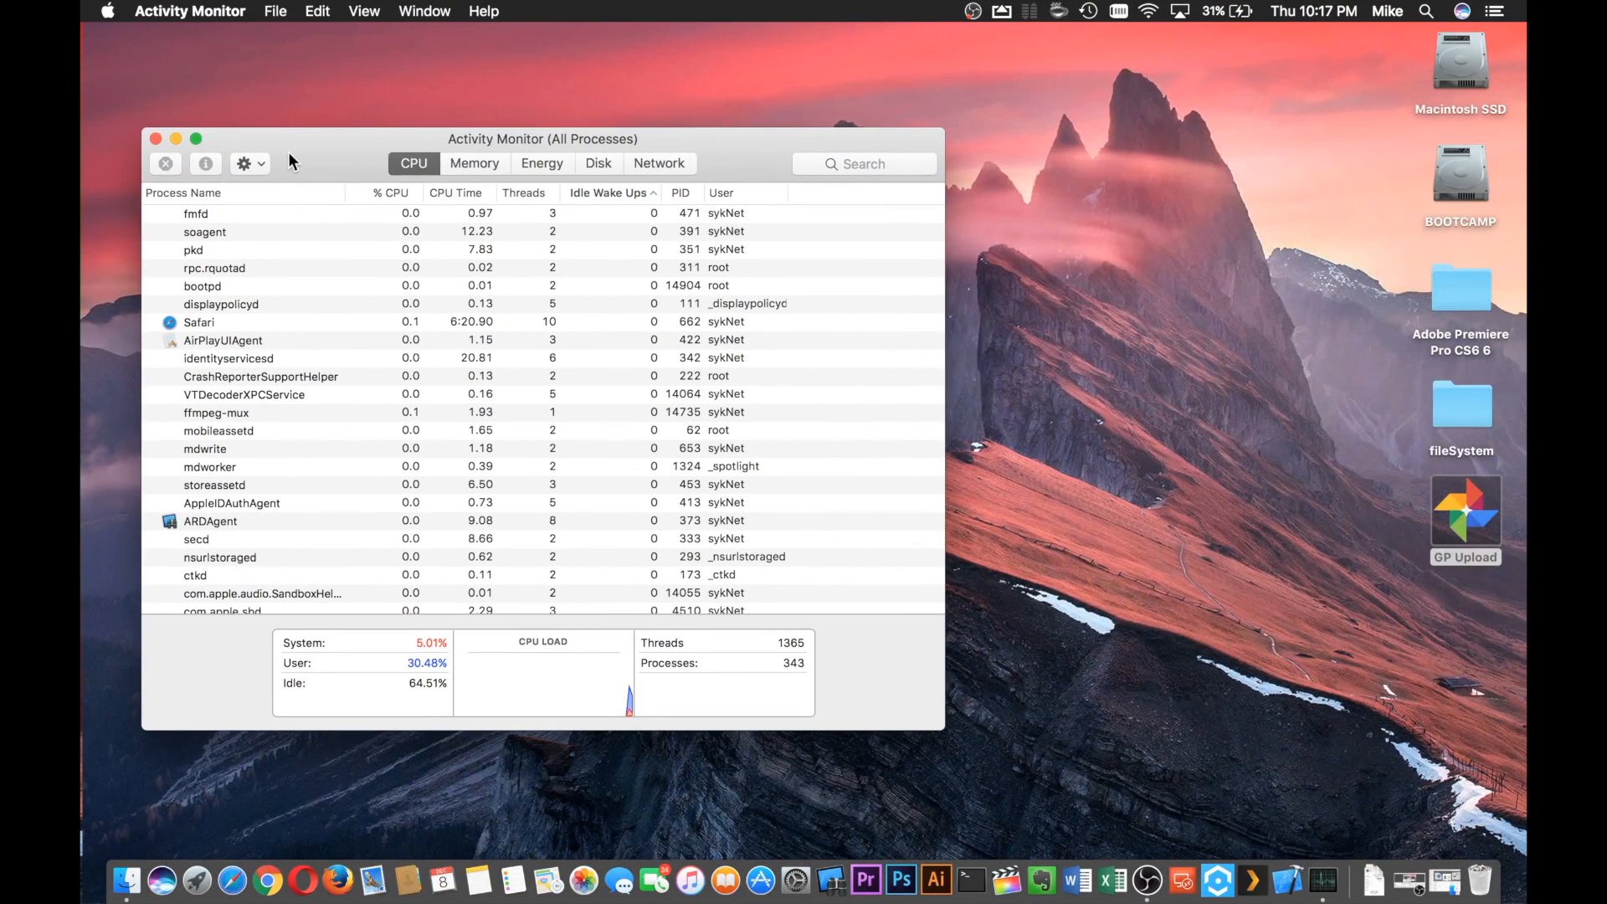
Step: Try to force quit the Safari process in Activity Monitor and close the process window
{"action": "left_click", "coordinate": [193, 325]}
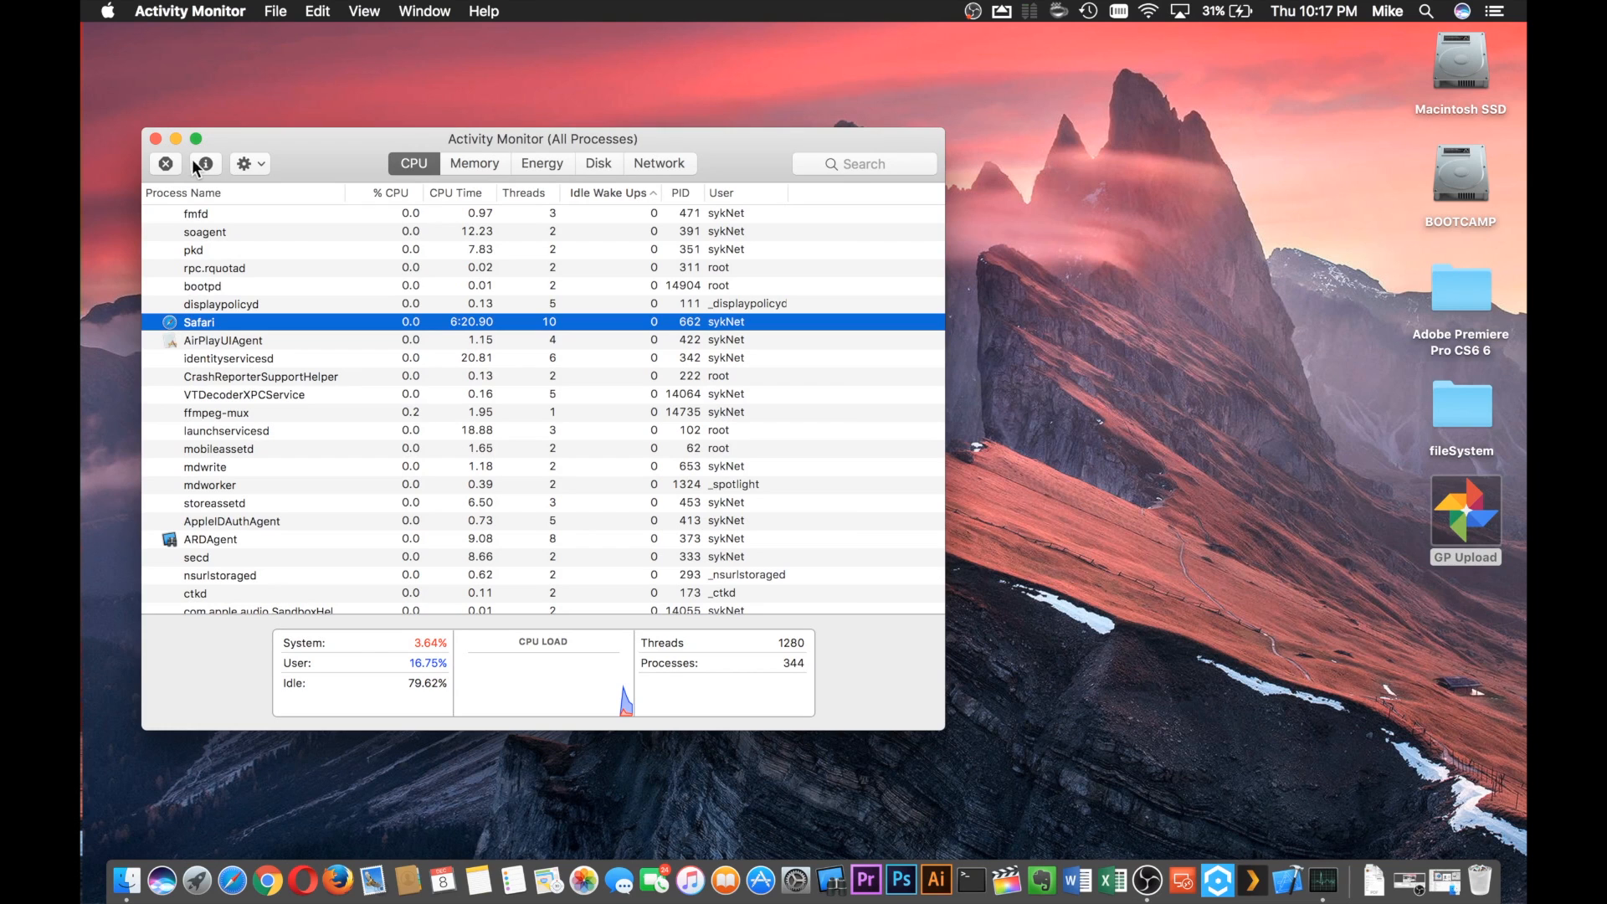
{"action": "left_click", "coordinate": [169, 164]}
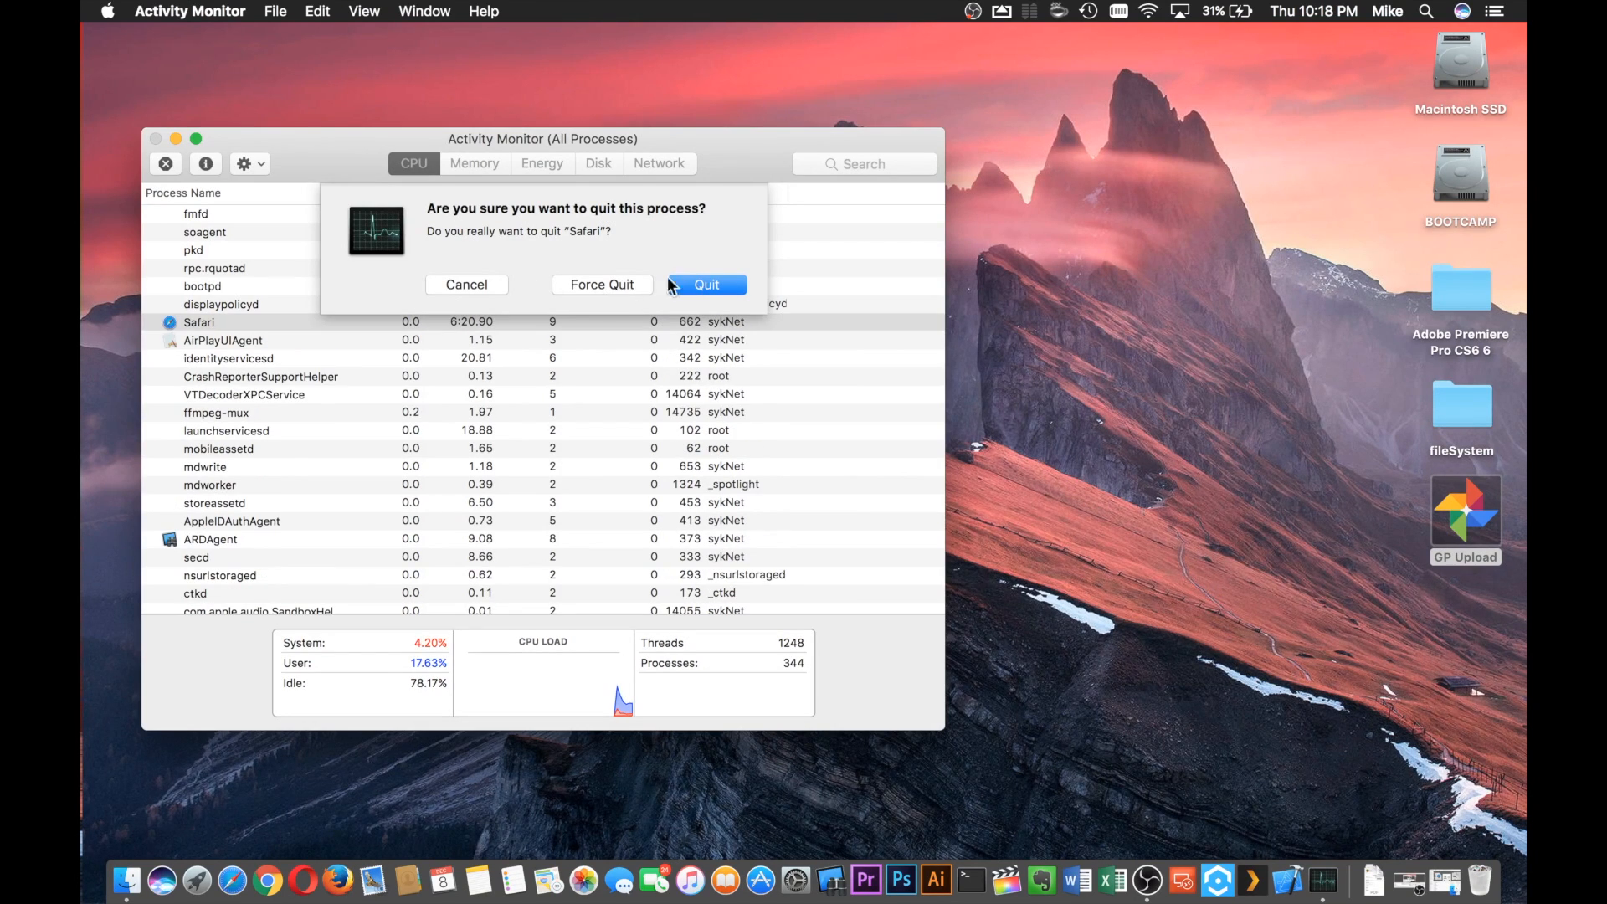
{"action": "left_click", "coordinate": [601, 284]}
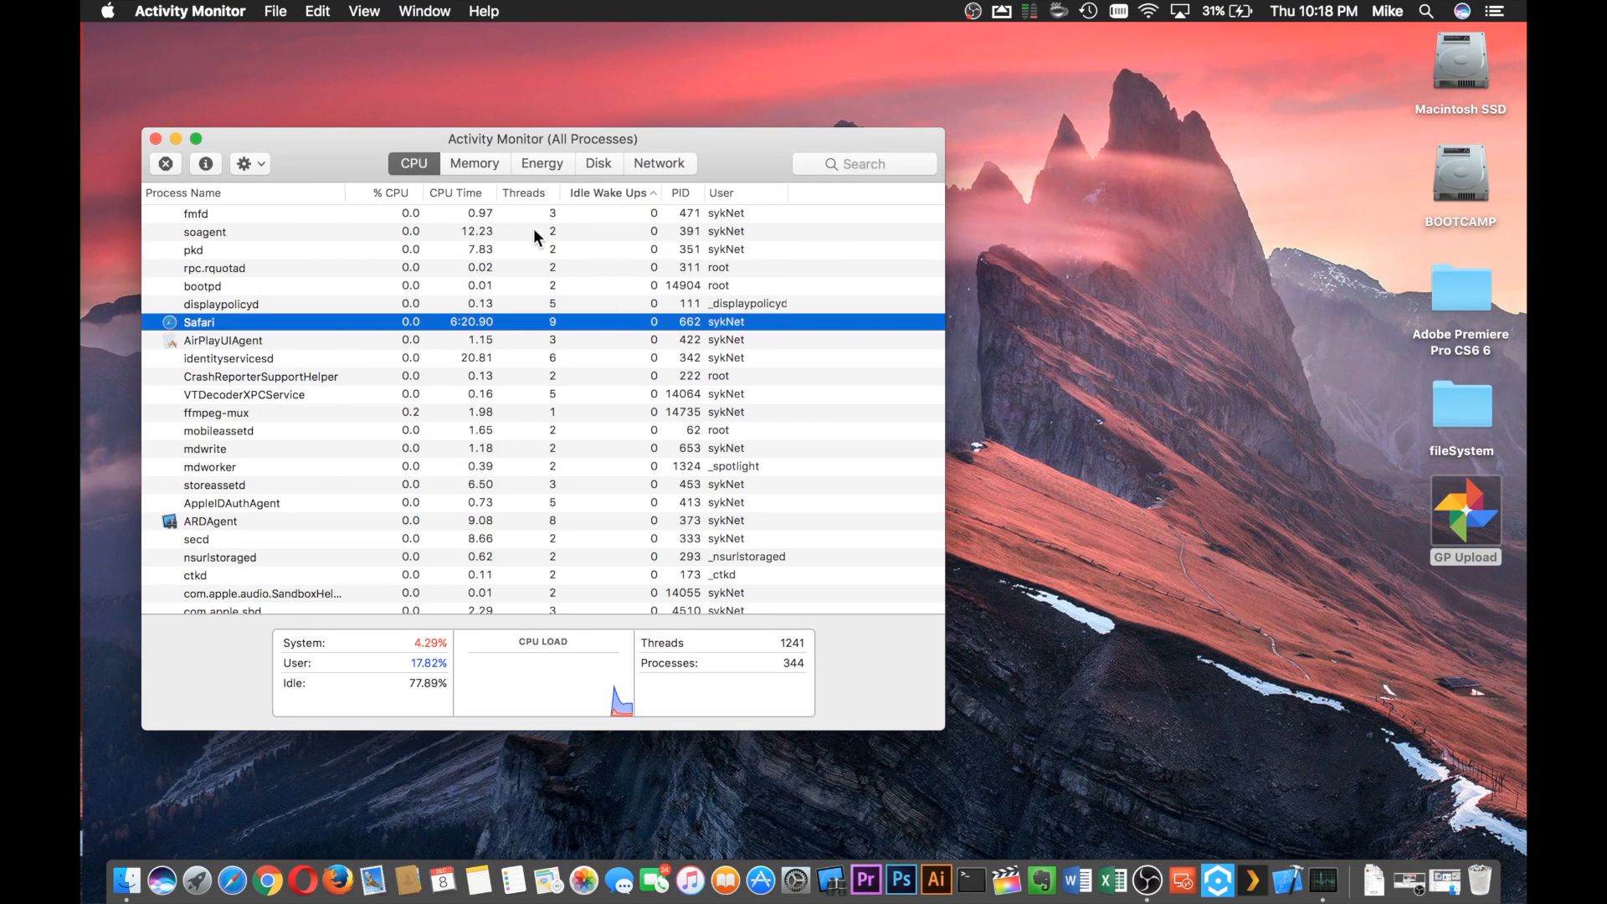
{"action": "left_click", "coordinate": [154, 135]}
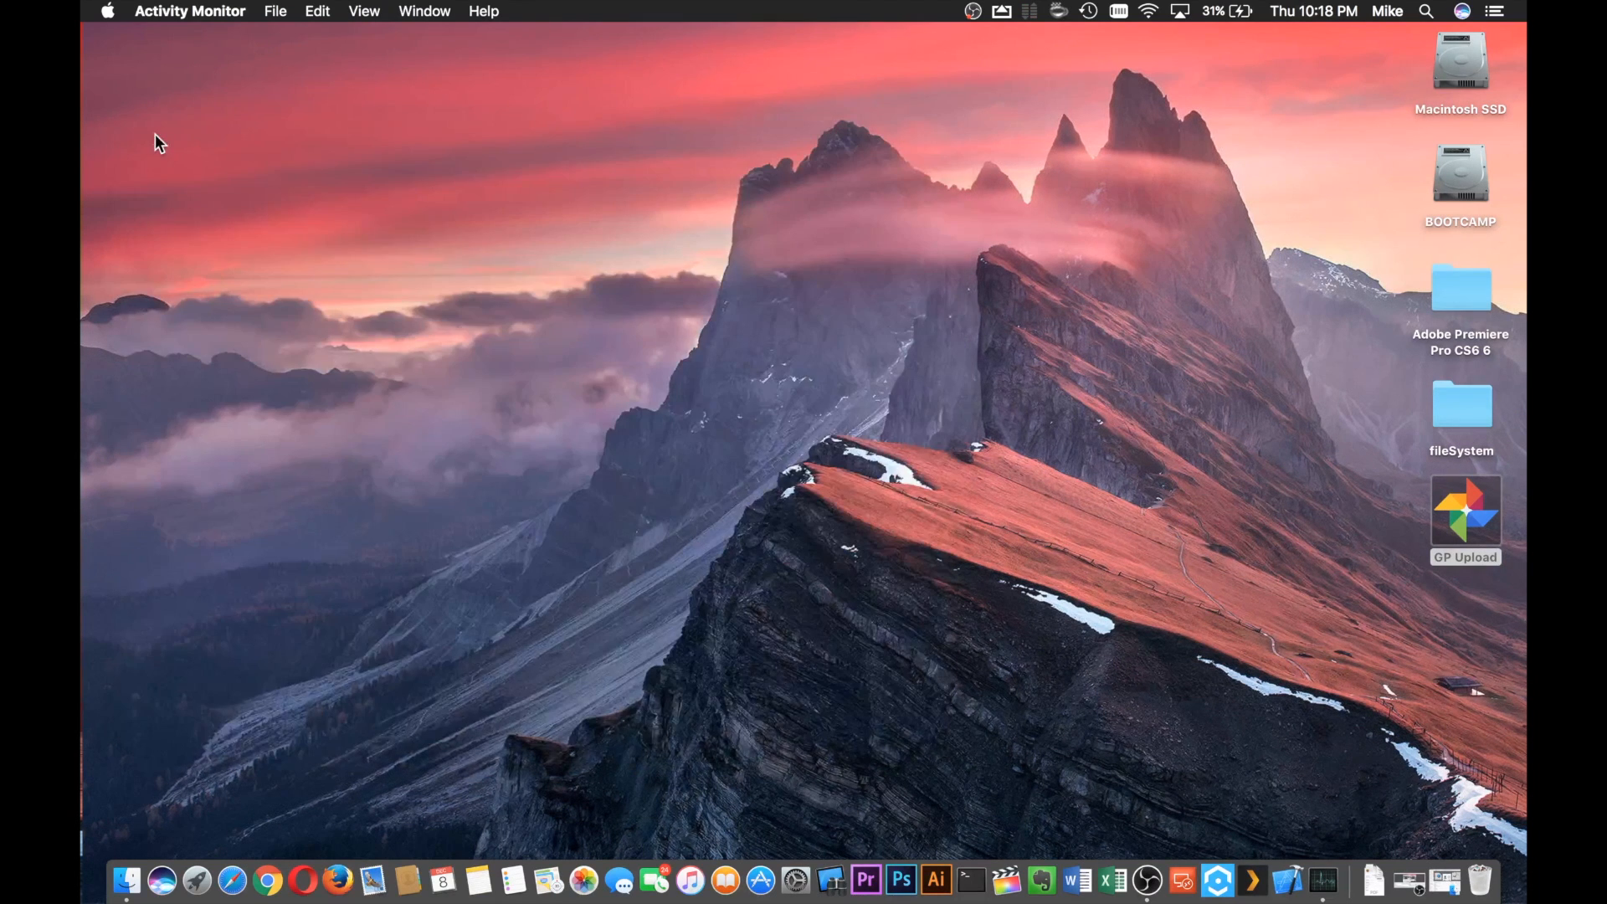
Step: Open Disk Utility from Launchpad's Other folder and move its window higher on the desktop
{"action": "left_click", "coordinate": [206, 884]}
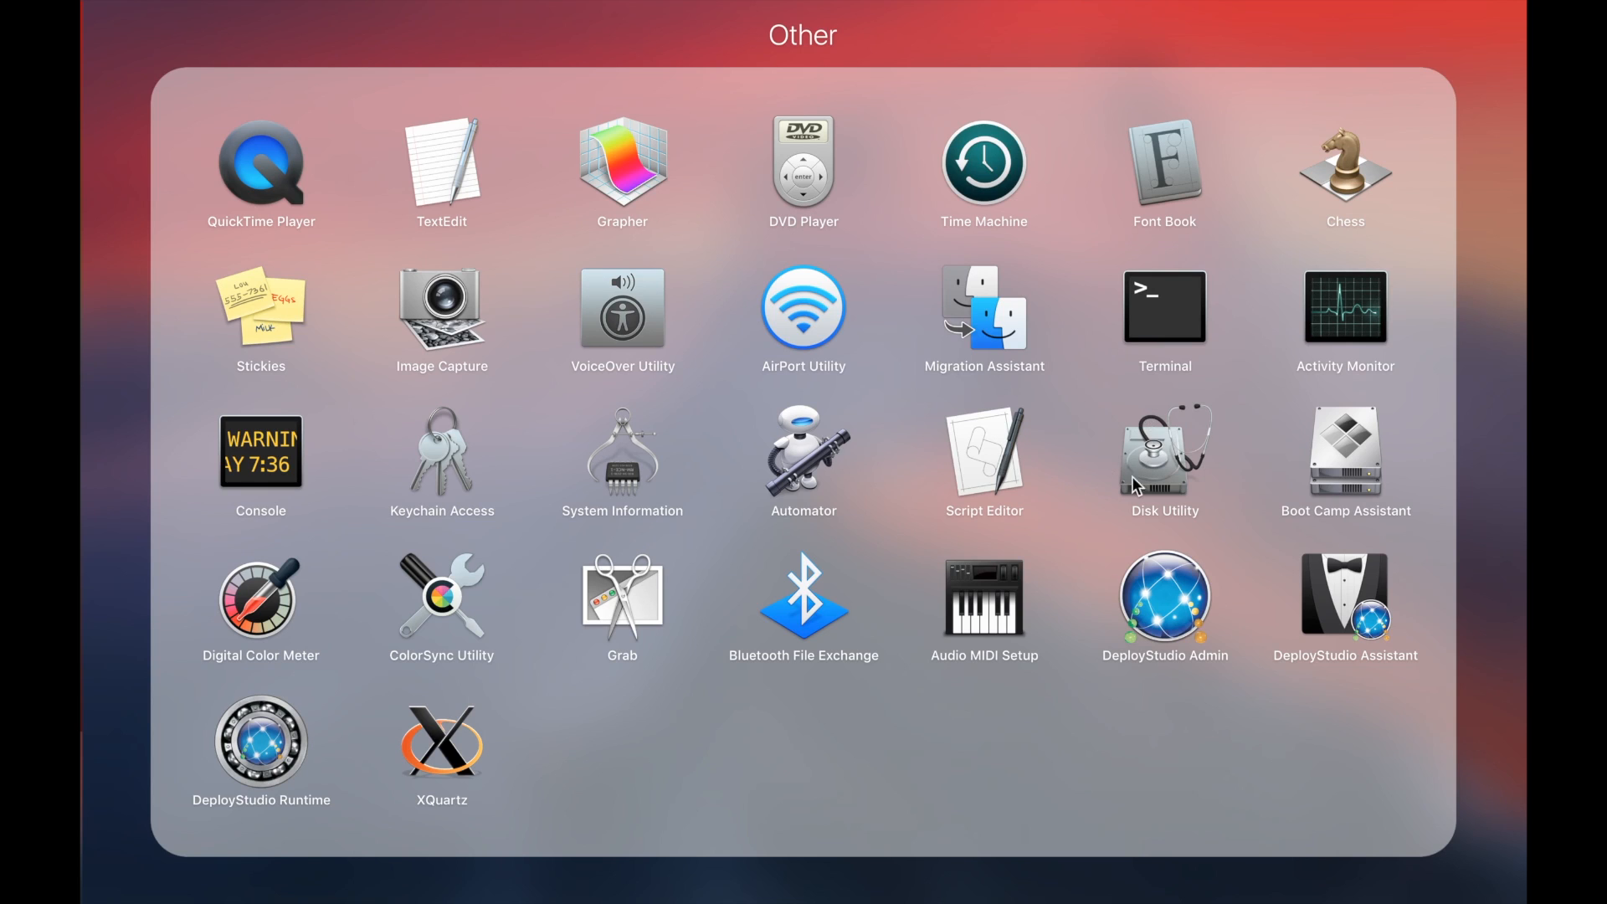
{"action": "left_click", "coordinate": [1158, 469]}
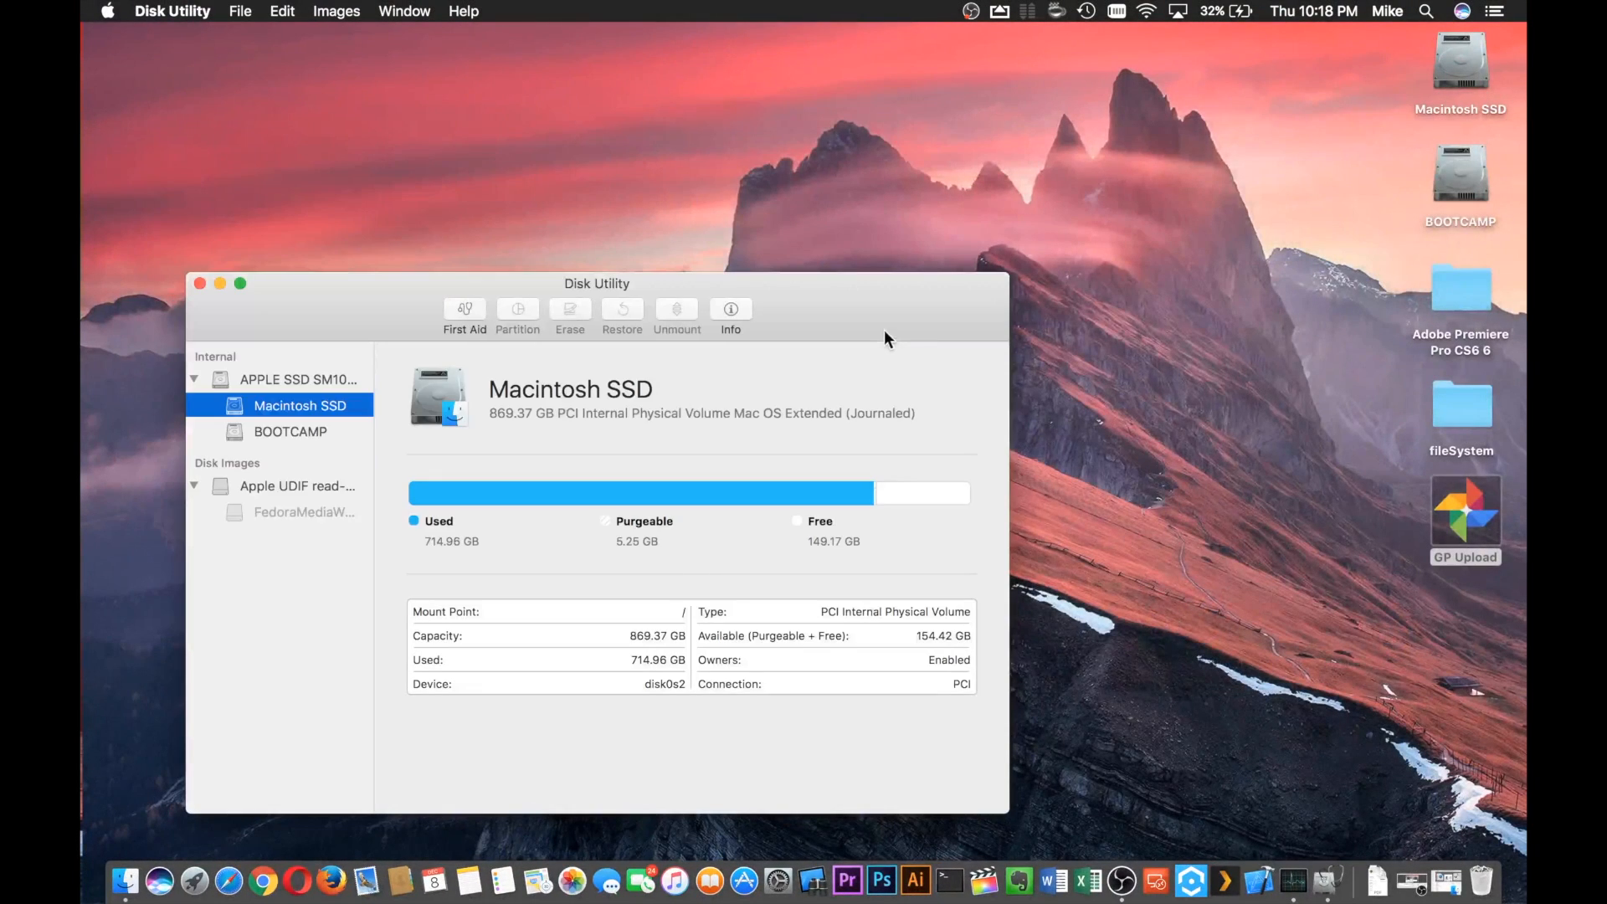
{"action": "left_click_drag", "start_coordinate": [896, 287], "coordinate": [903, 193]}
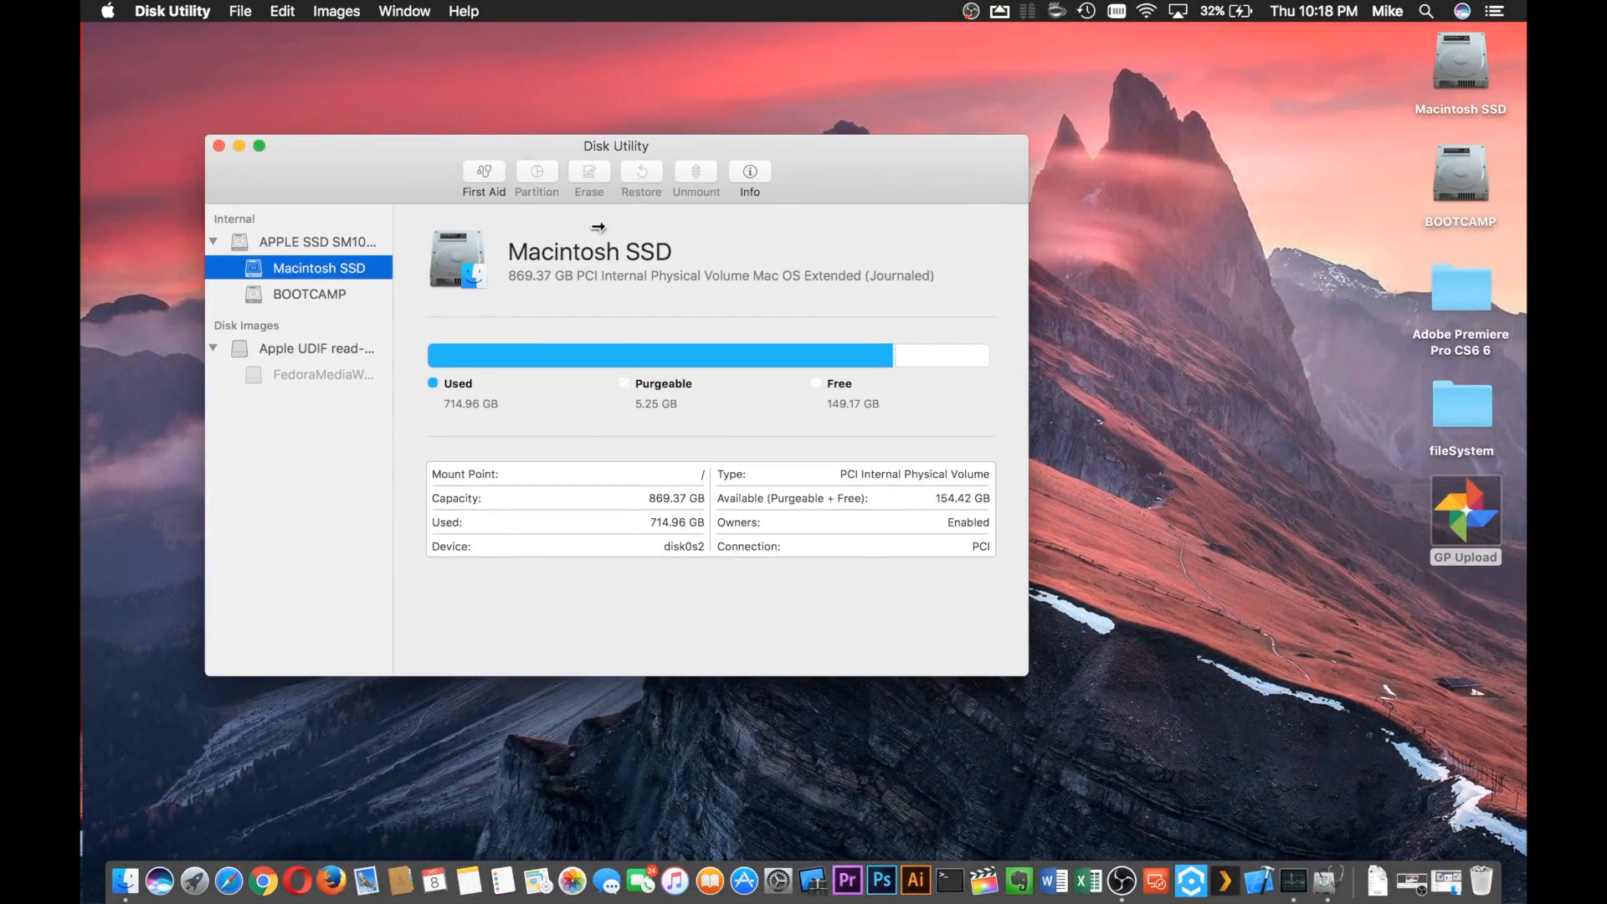
{"action": "left_click_drag", "start_coordinate": [356, 169], "coordinate": [355, 169]}
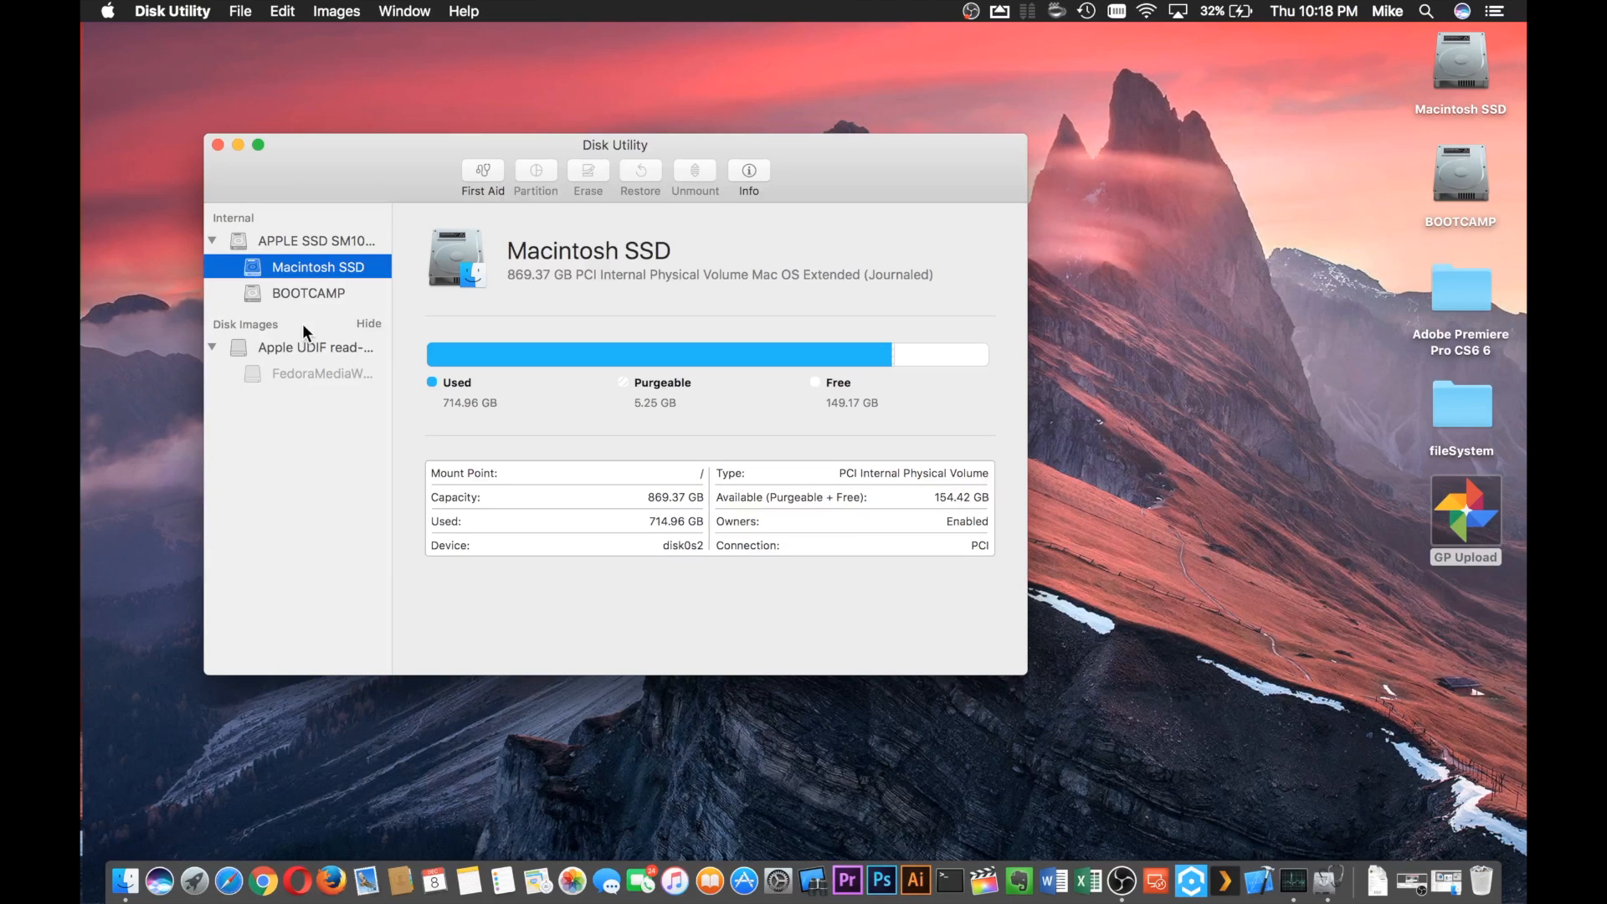
Step: Run First Aid on the Macintosh SSD volume, allowing the boot volume to be locked, and close Disk Utility when it is done
{"action": "left_click", "coordinate": [279, 243]}
{"action": "left_click", "coordinate": [279, 266]}
{"action": "left_click", "coordinate": [482, 169]}
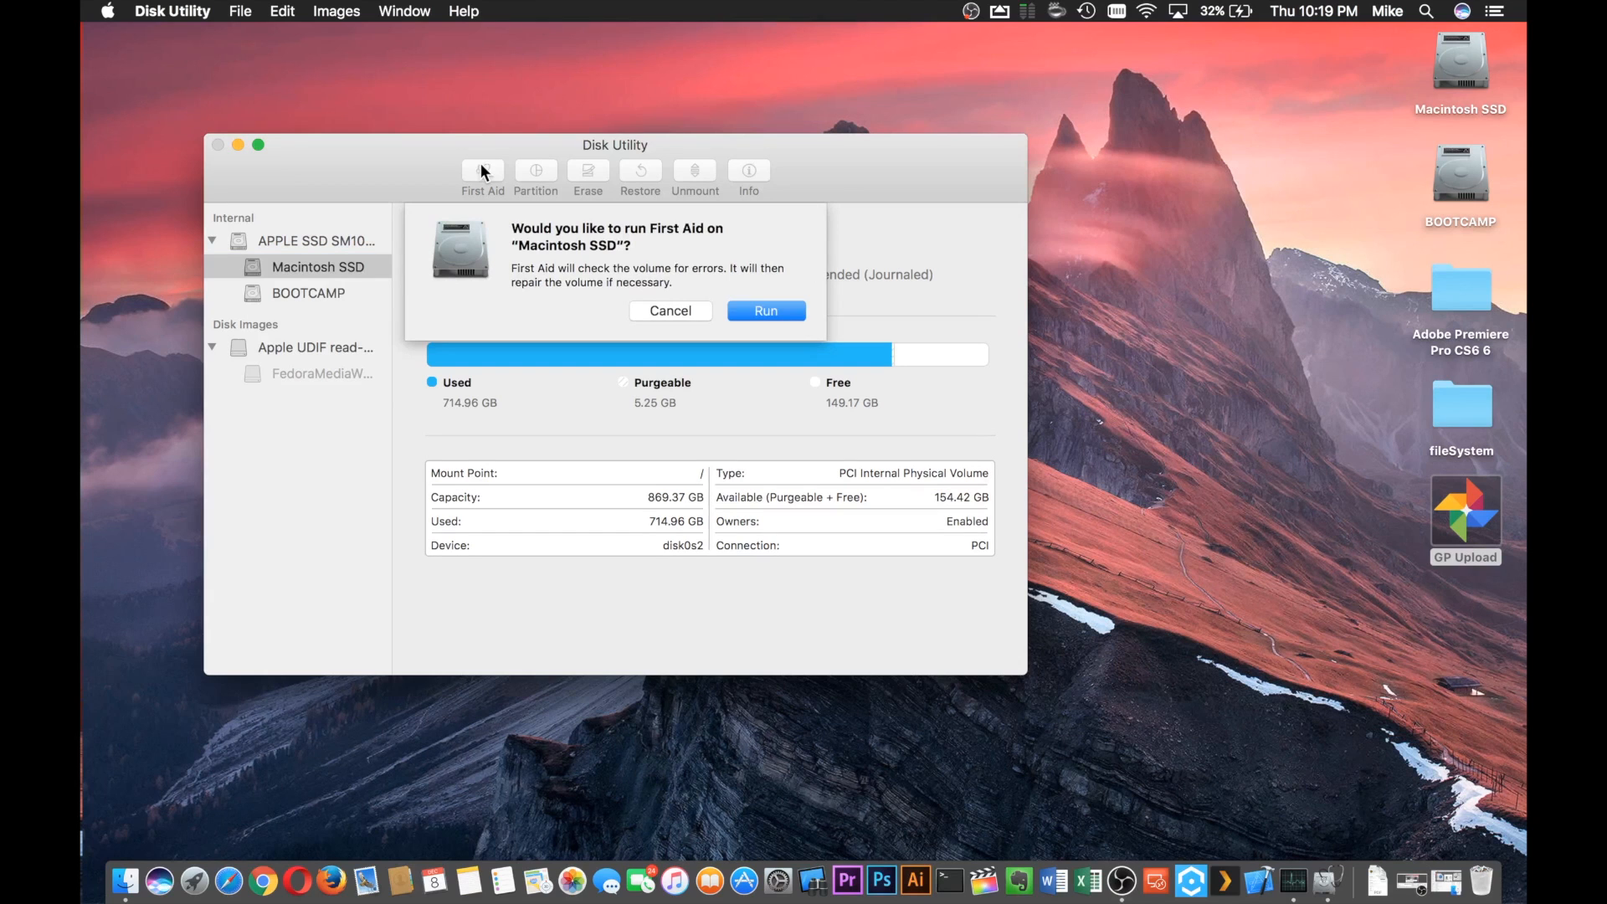
{"action": "left_click", "coordinate": [764, 311]}
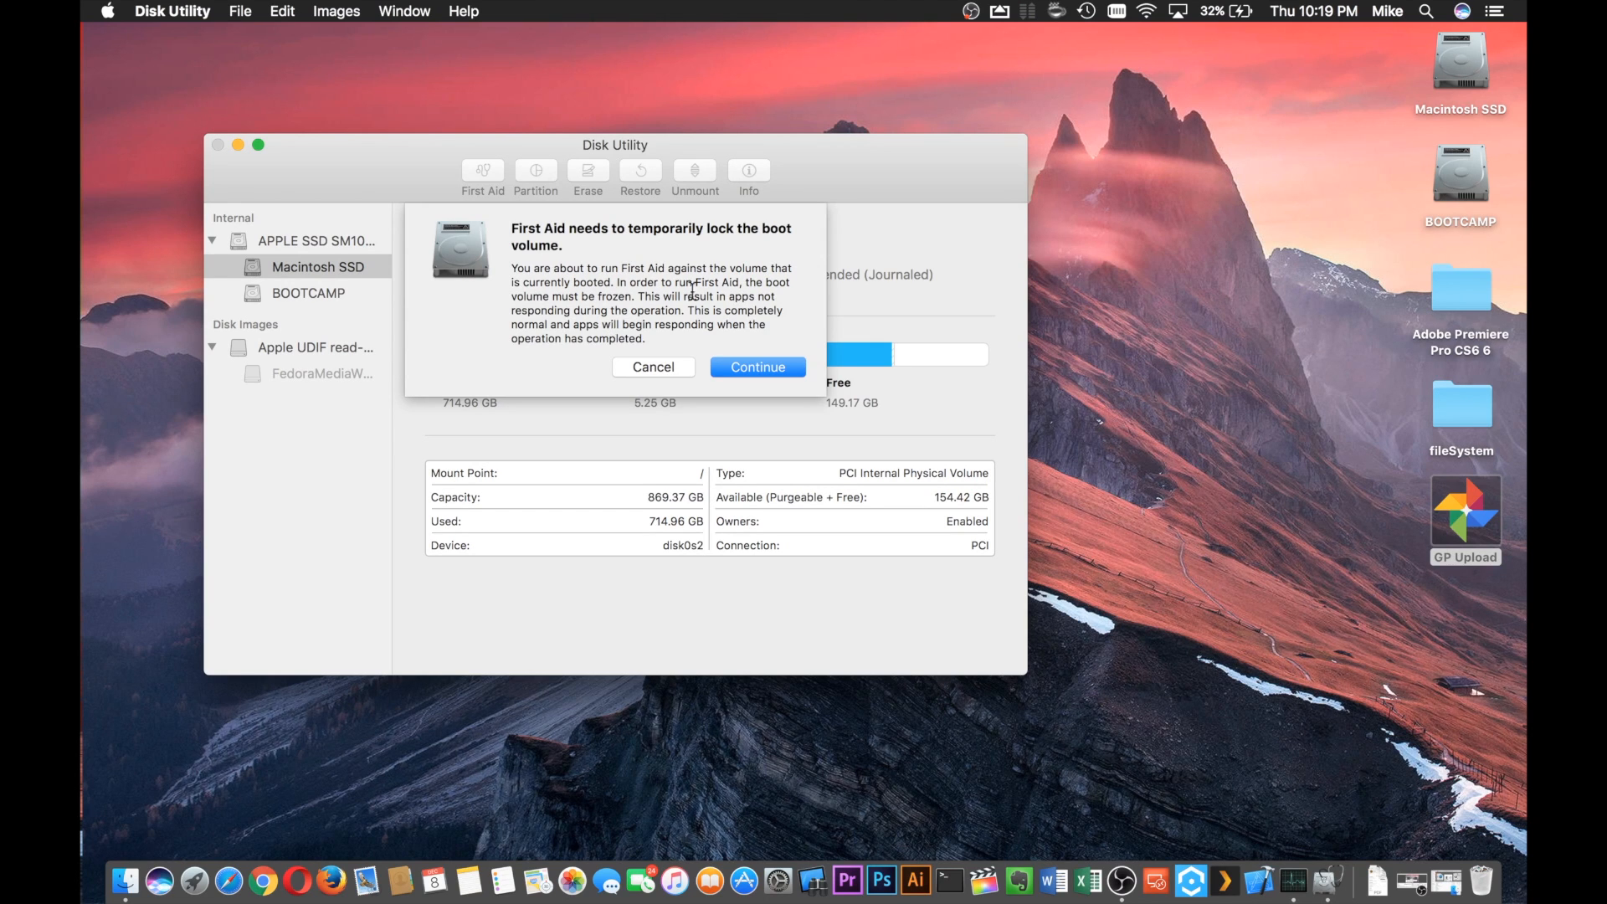
{"action": "left_click", "coordinate": [775, 365]}
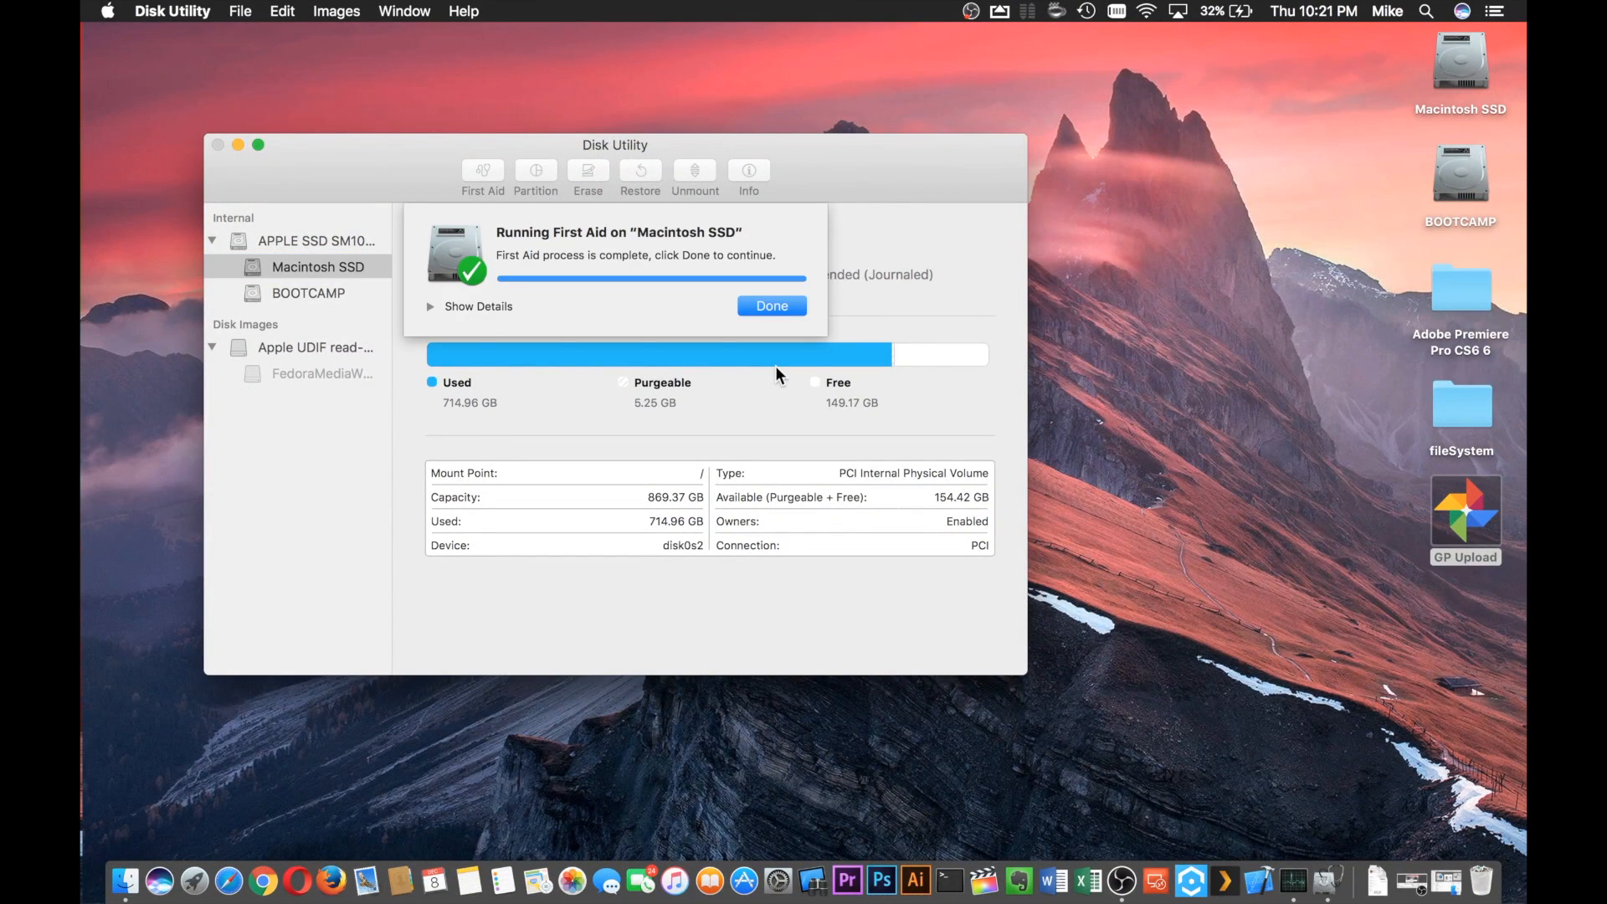
{"action": "left_click", "coordinate": [762, 309]}
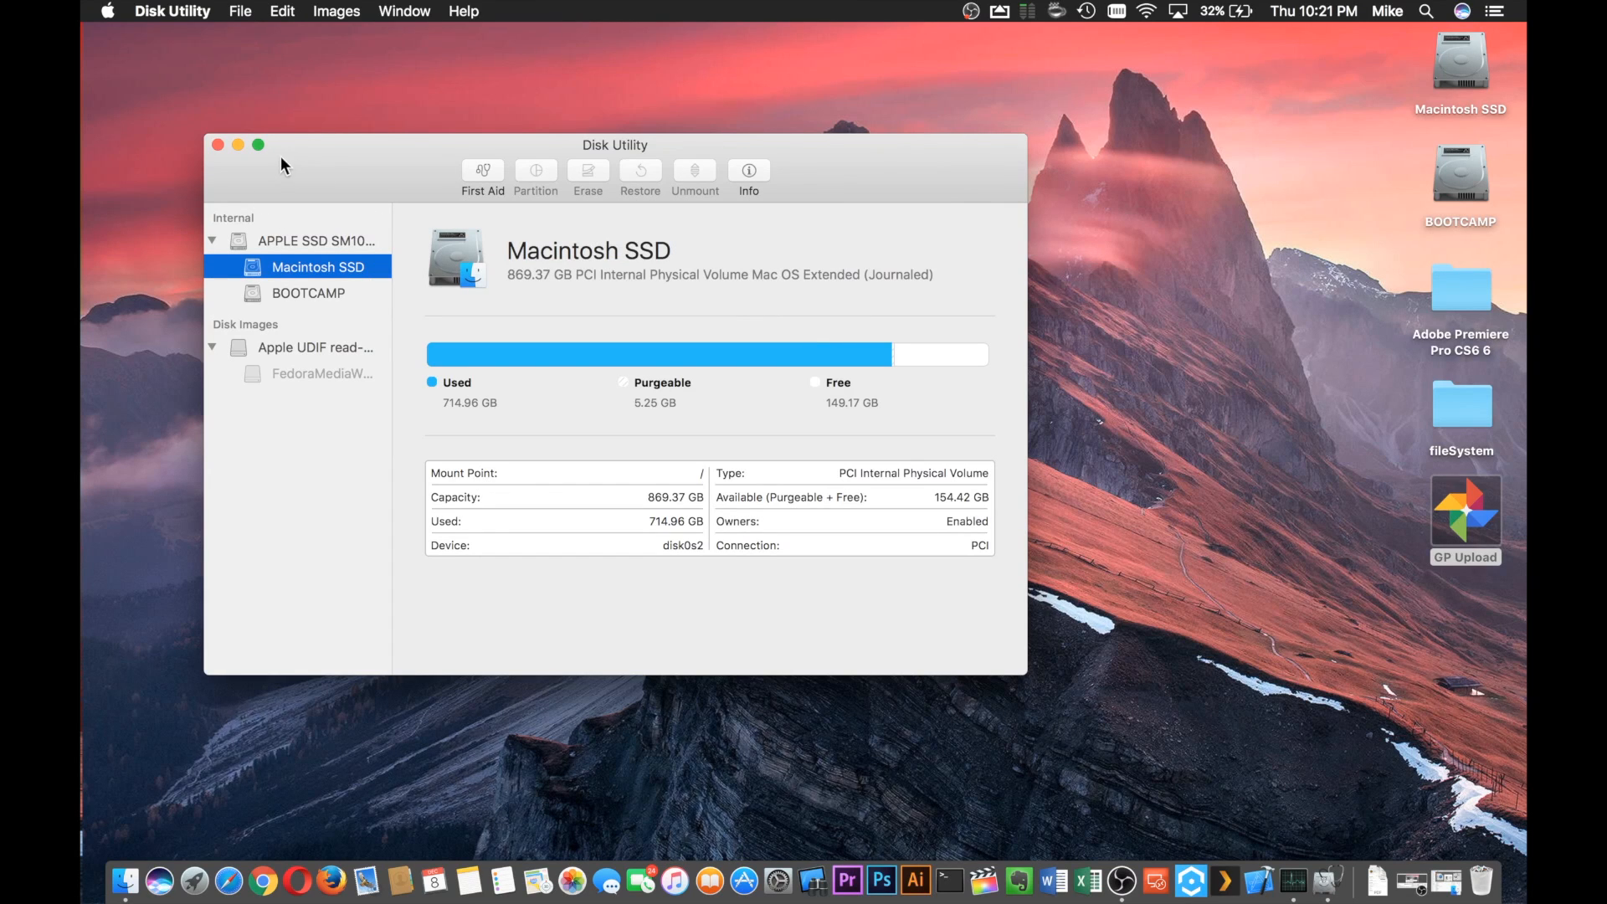
{"action": "left_click", "coordinate": [217, 145]}
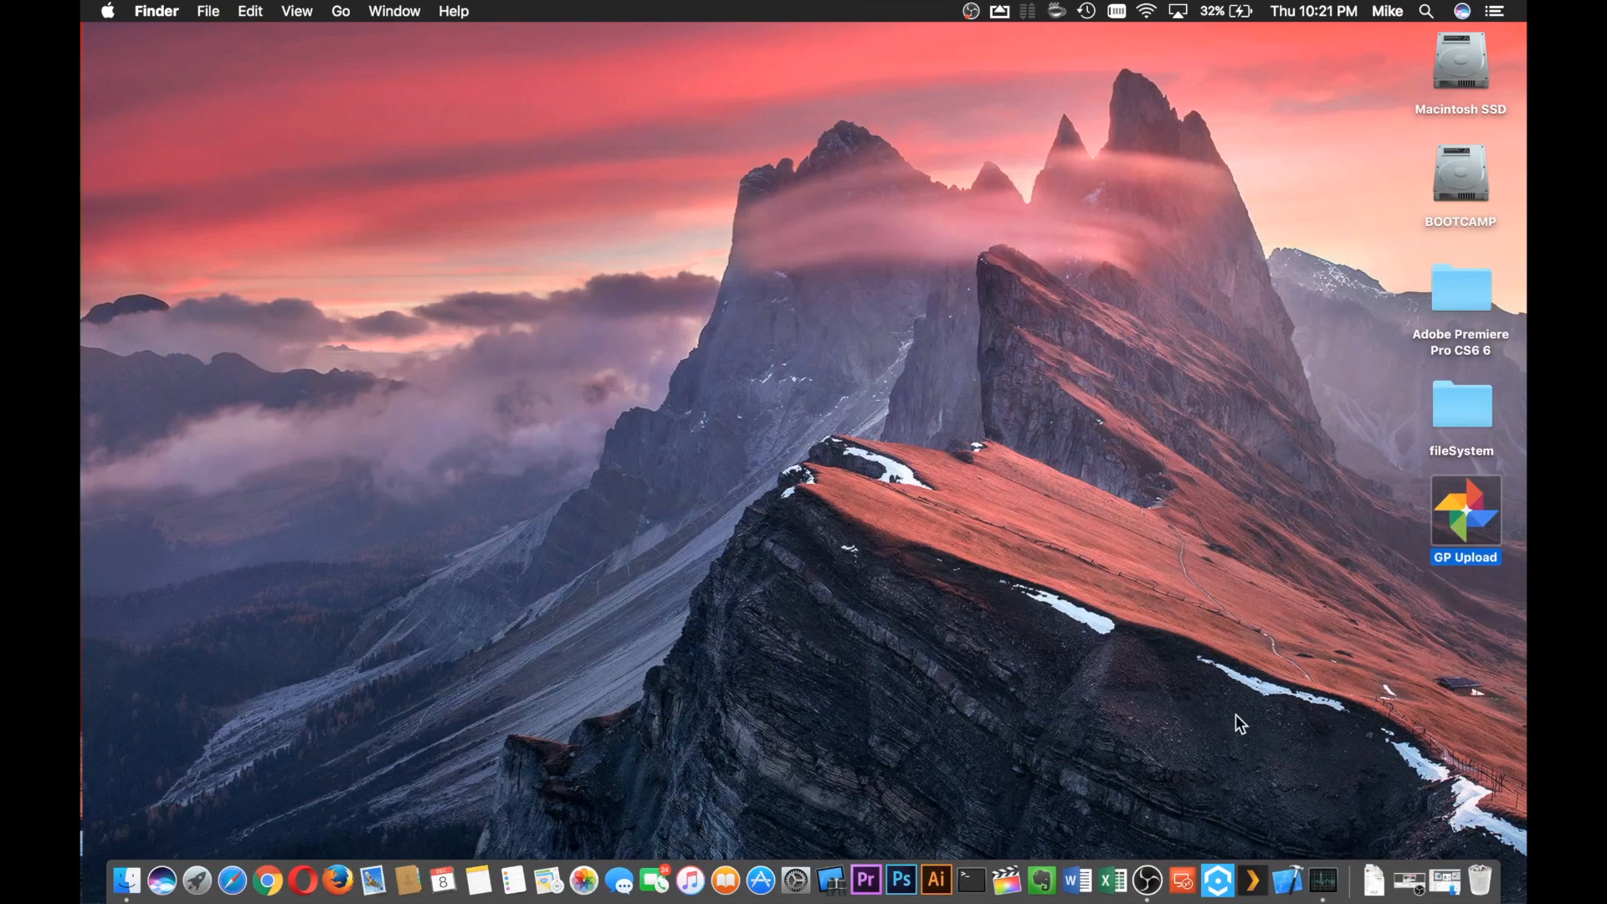
Step: Close the open Finder window and permanently empty the Trash
{"action": "right_click", "coordinate": [1480, 884]}
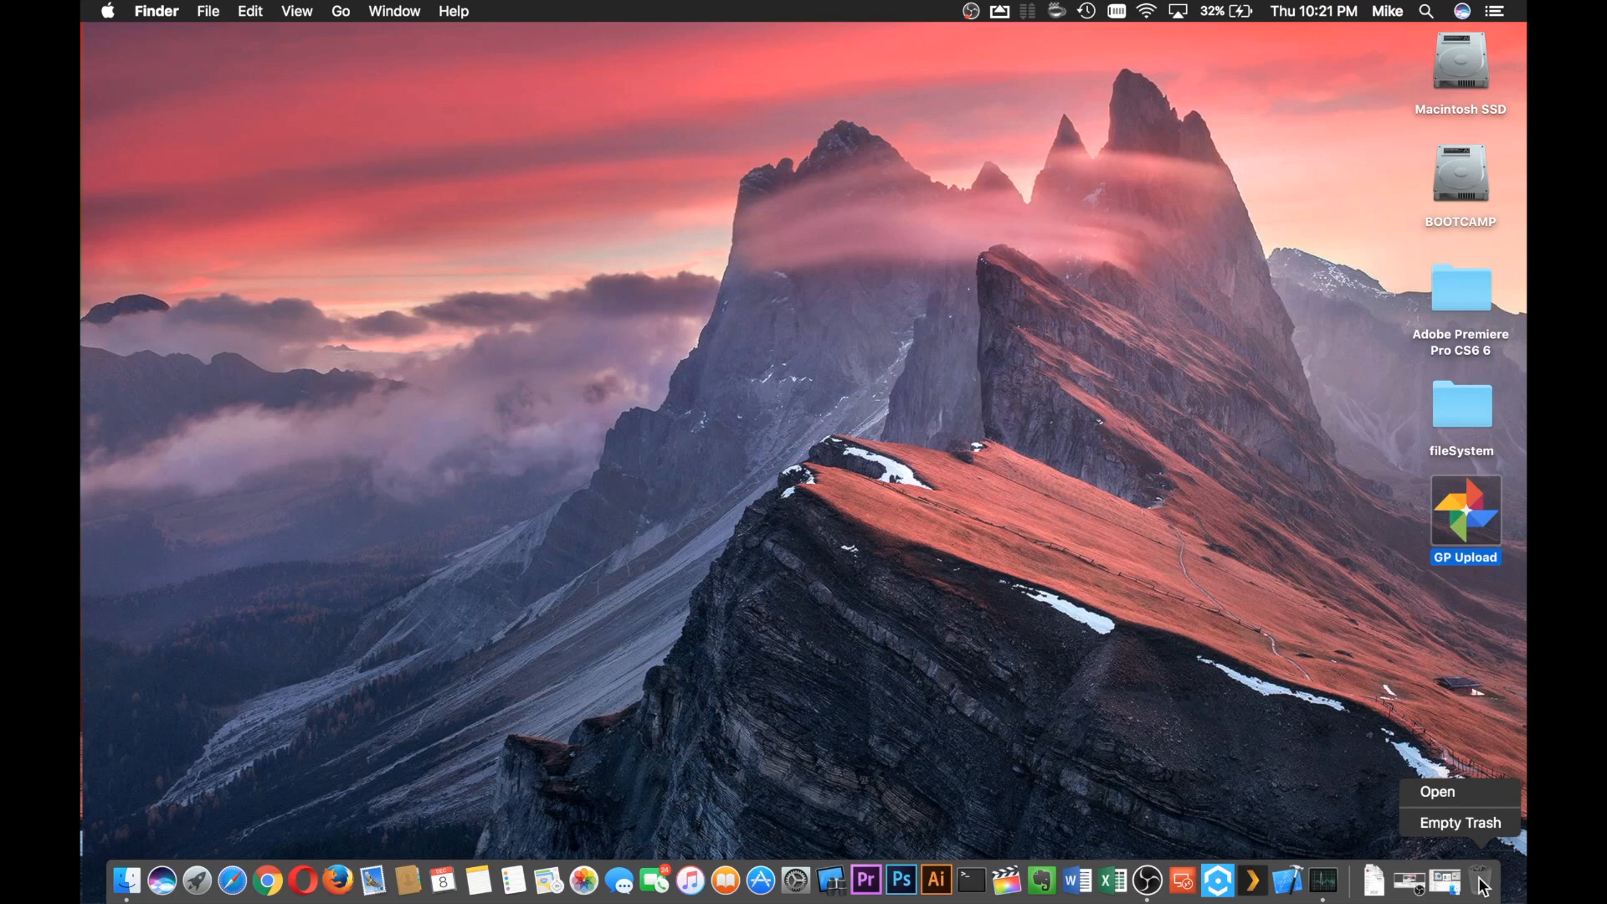
{"action": "left_click", "coordinate": [1478, 824]}
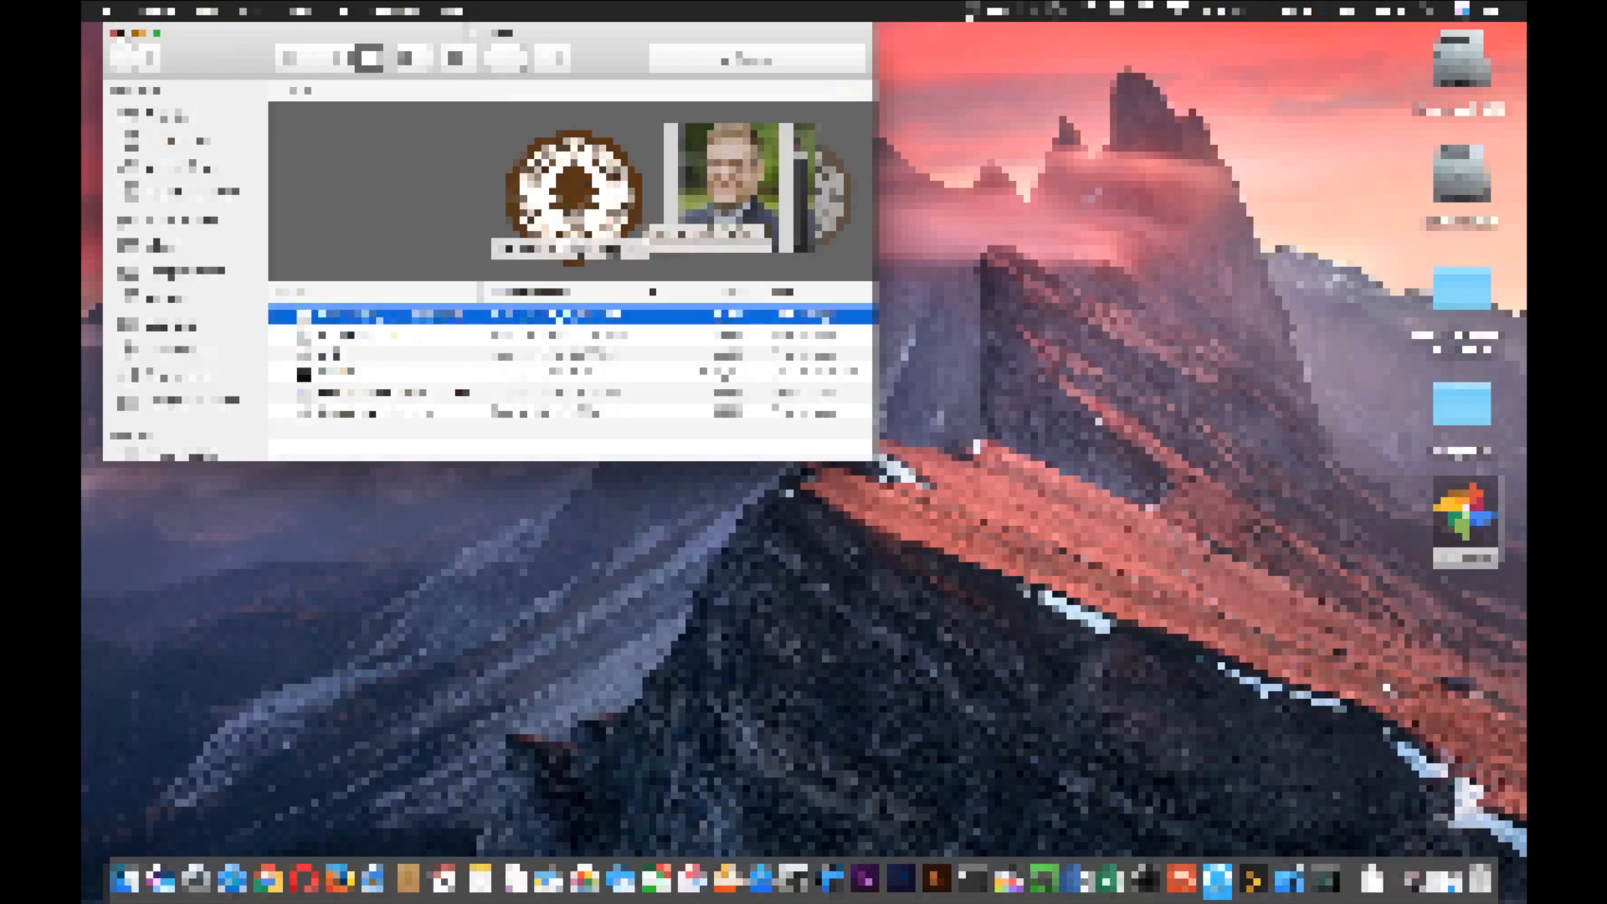
{"action": "left_click", "coordinate": [116, 32]}
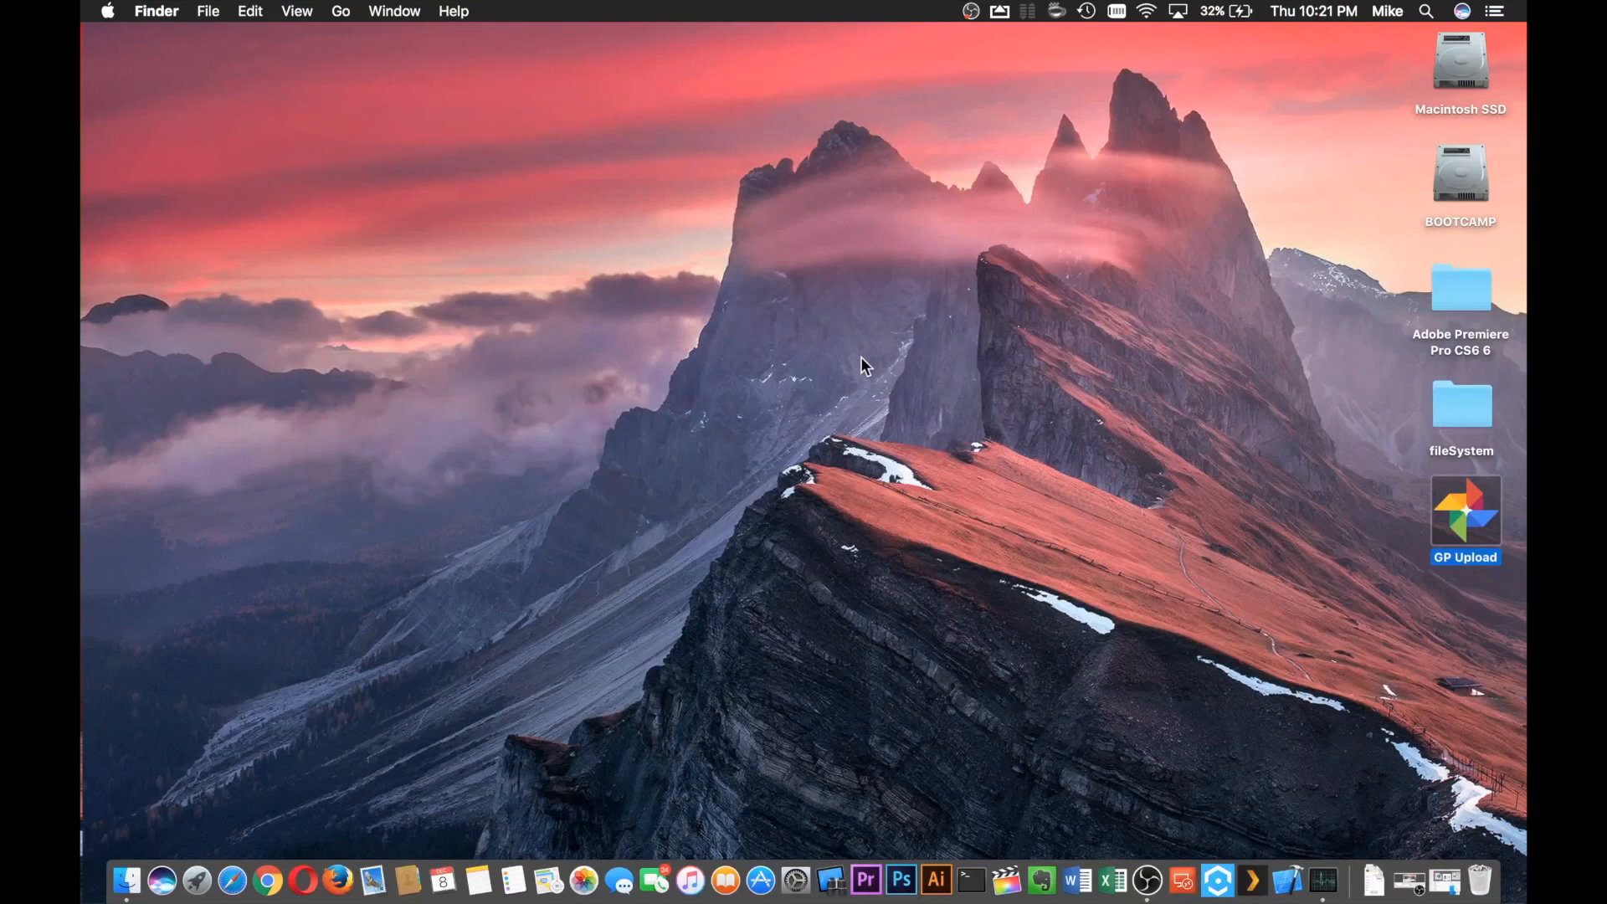
{"action": "right_click", "coordinate": [1482, 880]}
{"action": "left_click", "coordinate": [1463, 825]}
{"action": "left_click", "coordinate": [938, 315]}
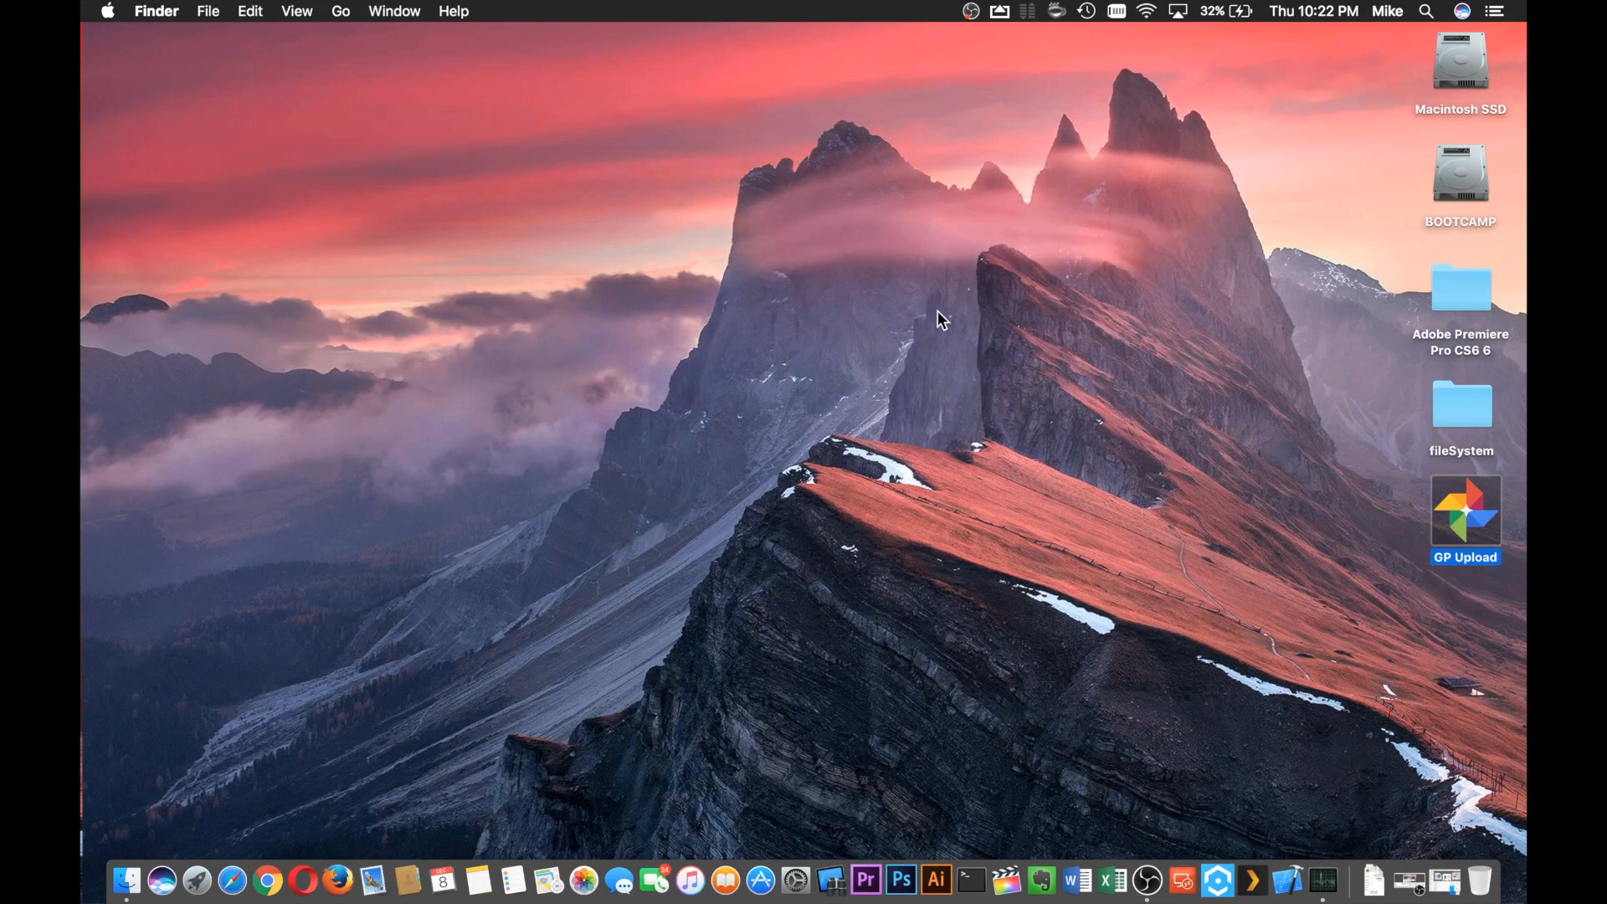
Step: Open the Downloads folder in Finder and move all of its files and folders to the Trash
{"action": "left_click", "coordinate": [124, 887]}
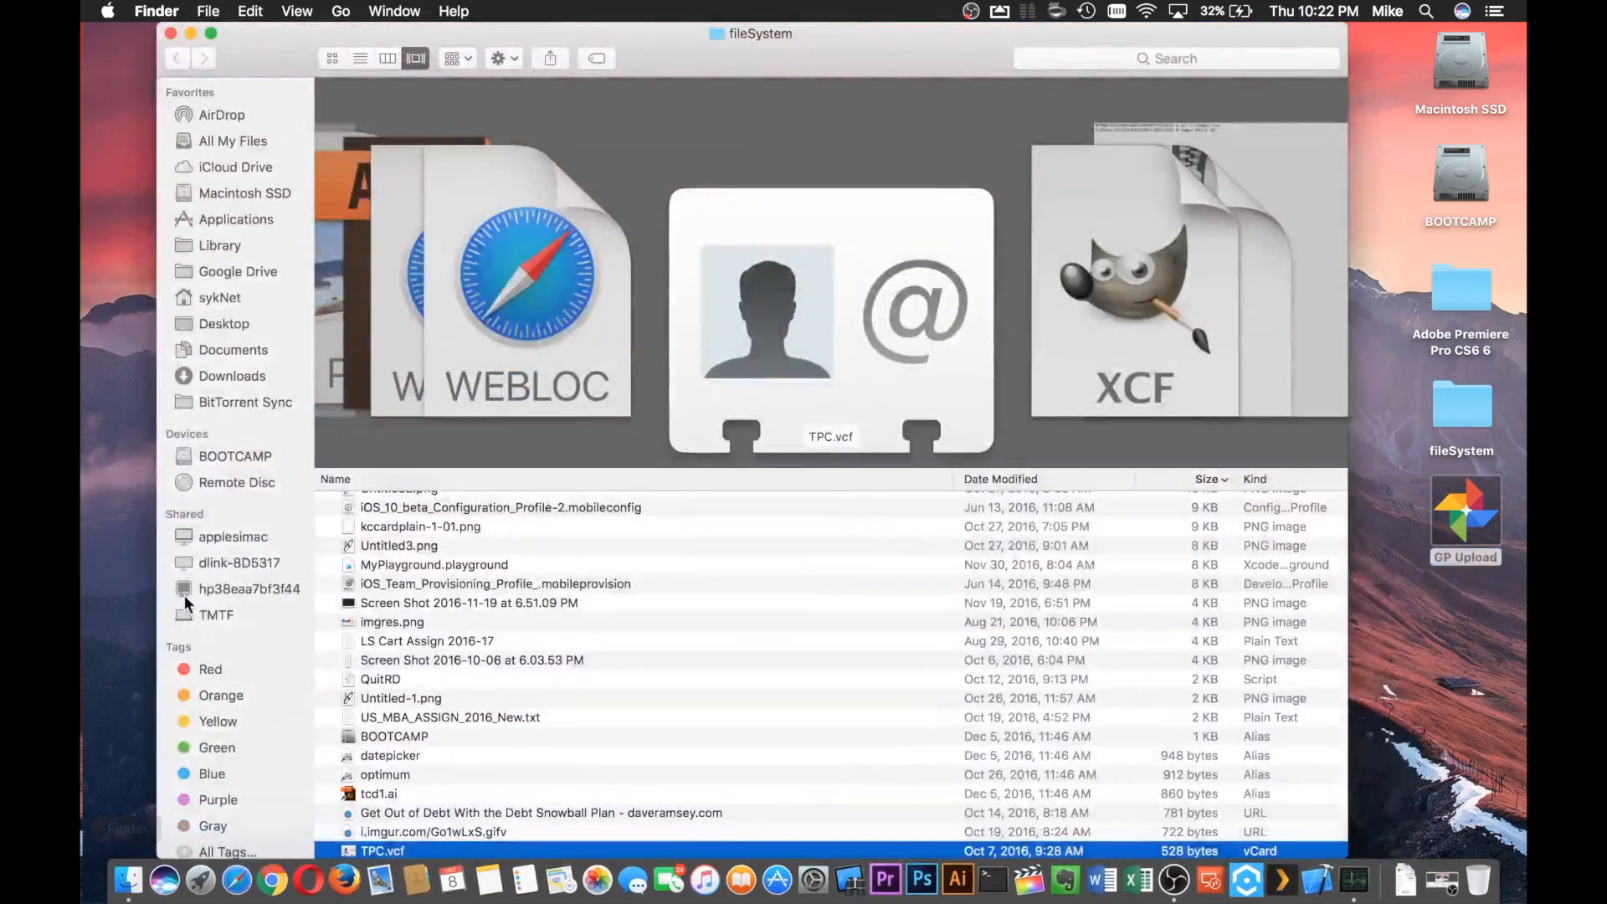
{"action": "left_click", "coordinate": [214, 372]}
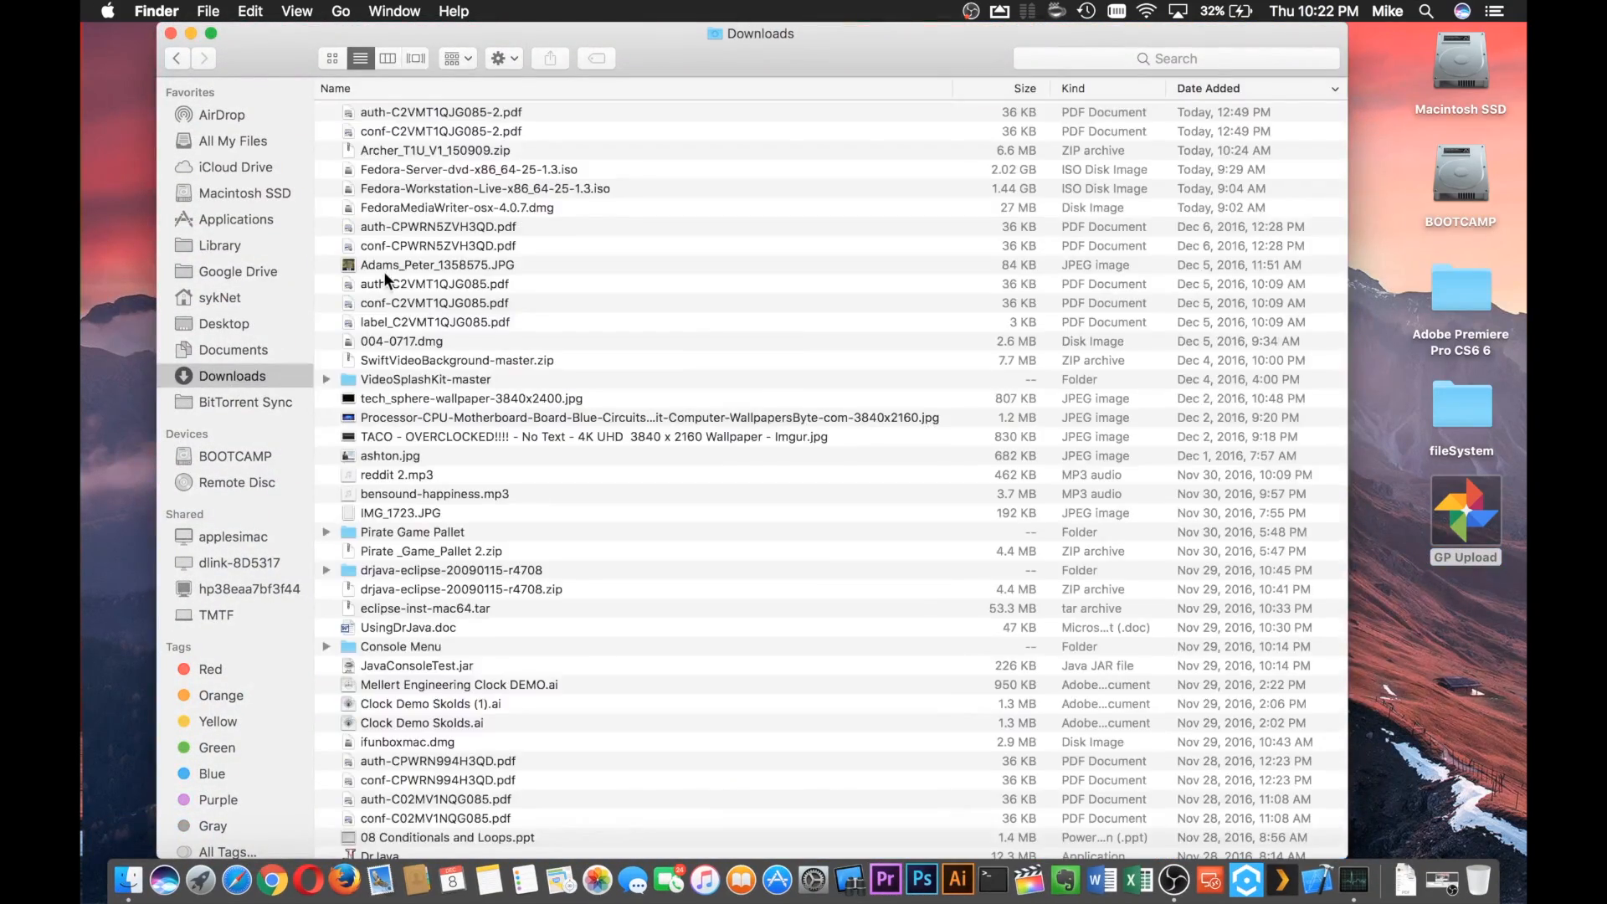
{"action": "scroll", "coordinate": [383, 272], "scroll_direction": "down", "scroll_amount": 10}
{"action": "scroll", "coordinate": [383, 272], "scroll_direction": "up", "scroll_amount": 5}
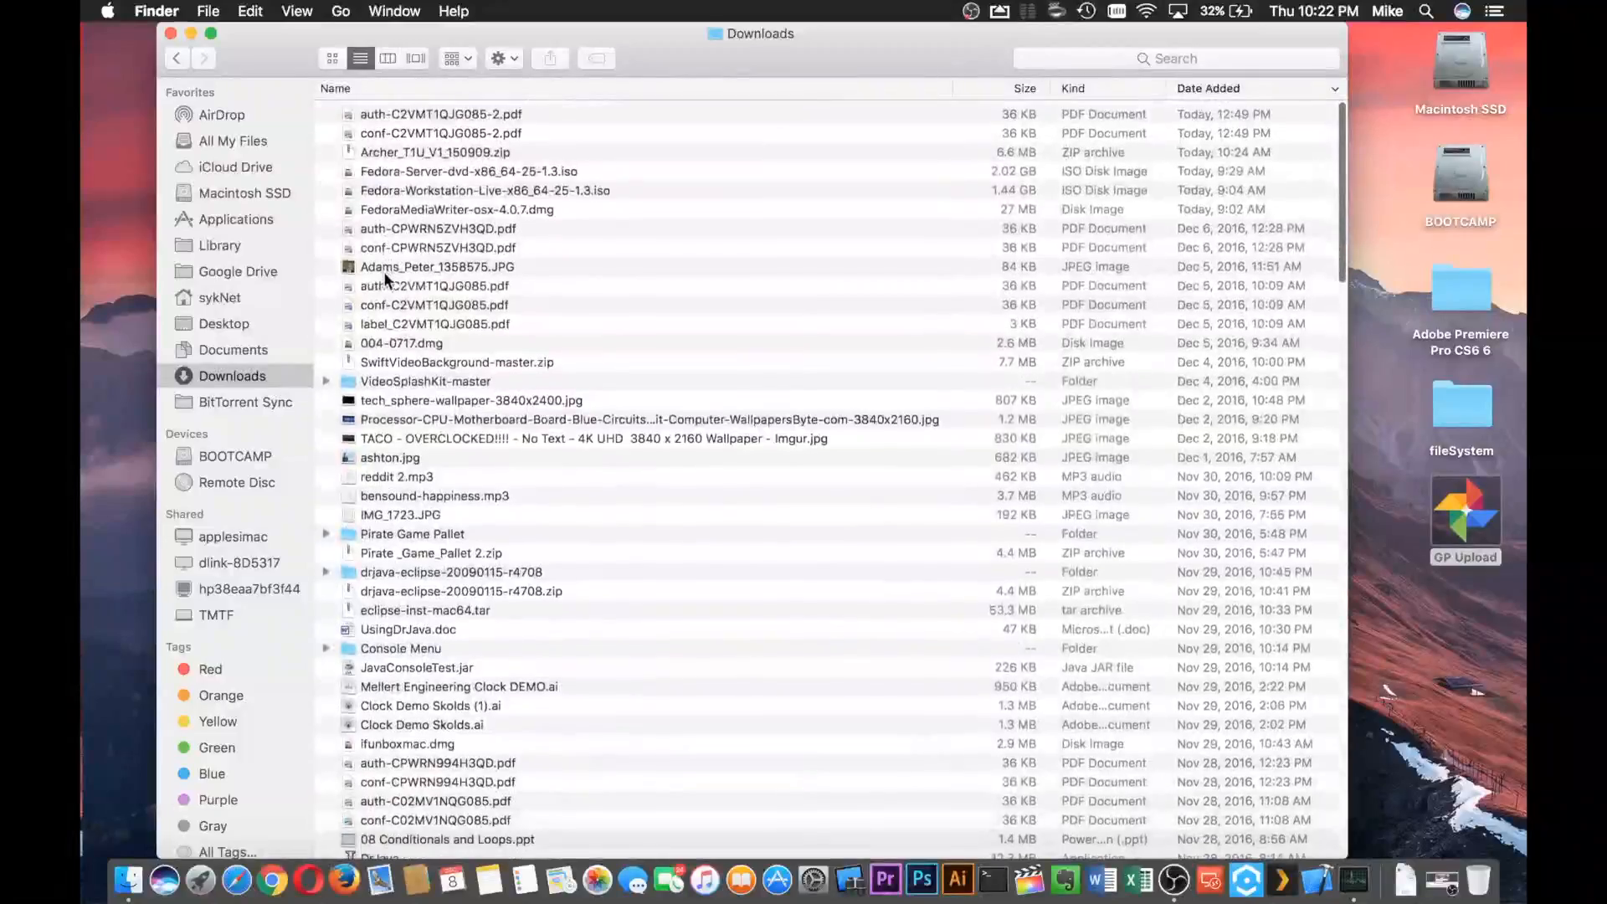
{"action": "scroll", "coordinate": [385, 276], "scroll_direction": "down", "scroll_amount": 20}
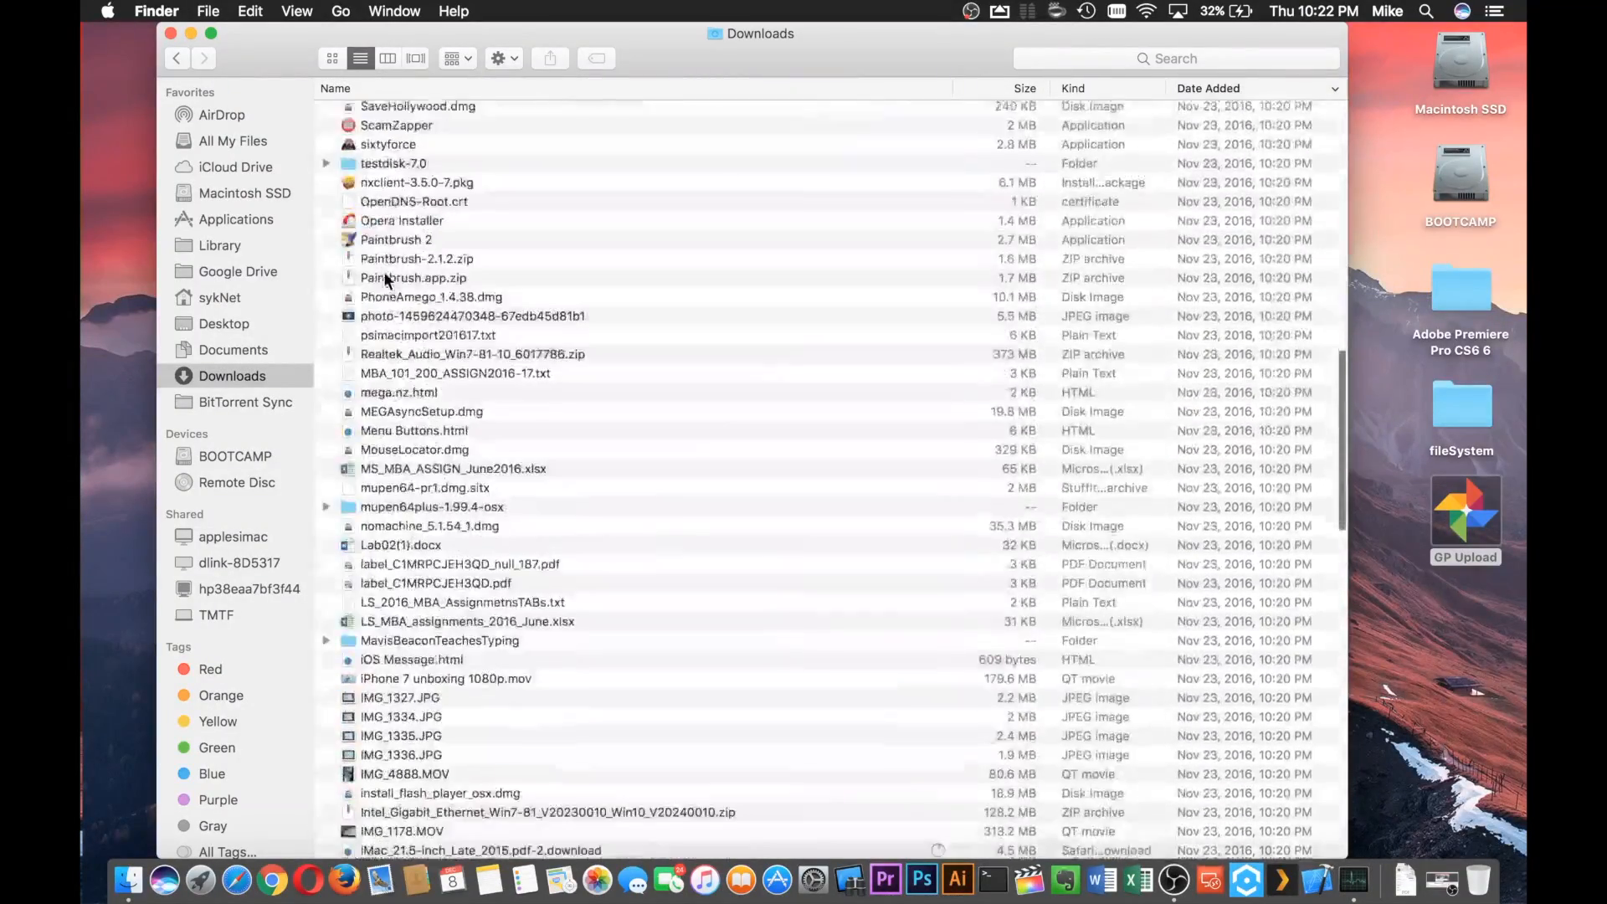
{"action": "scroll", "coordinate": [384, 272], "scroll_direction": "down", "scroll_amount": 3}
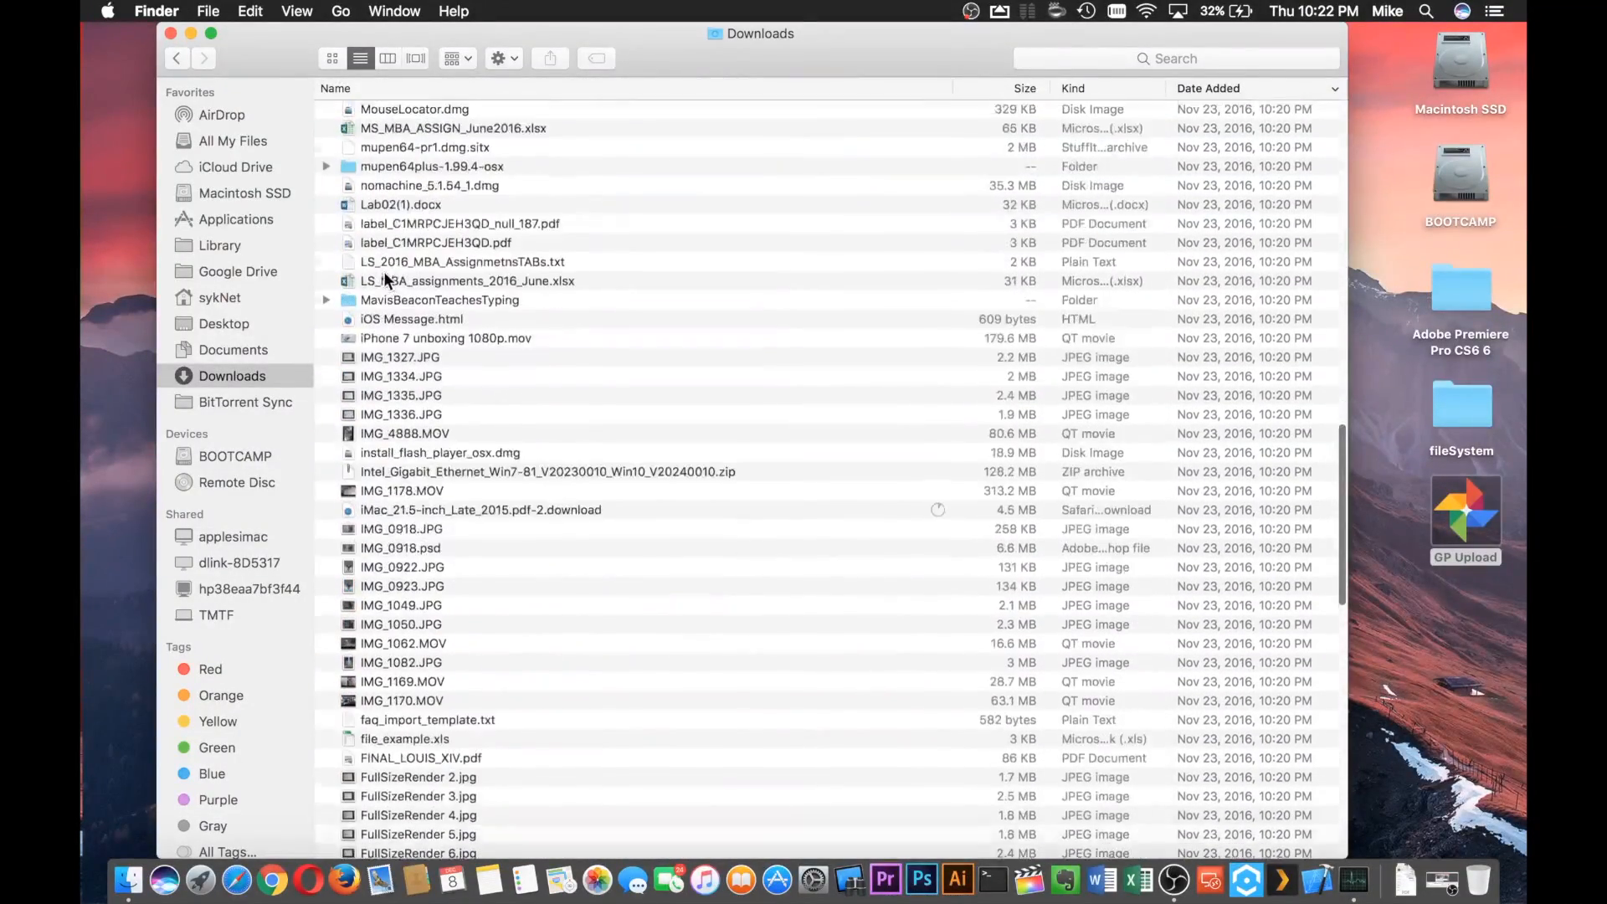
{"action": "key", "text": "super+a"}
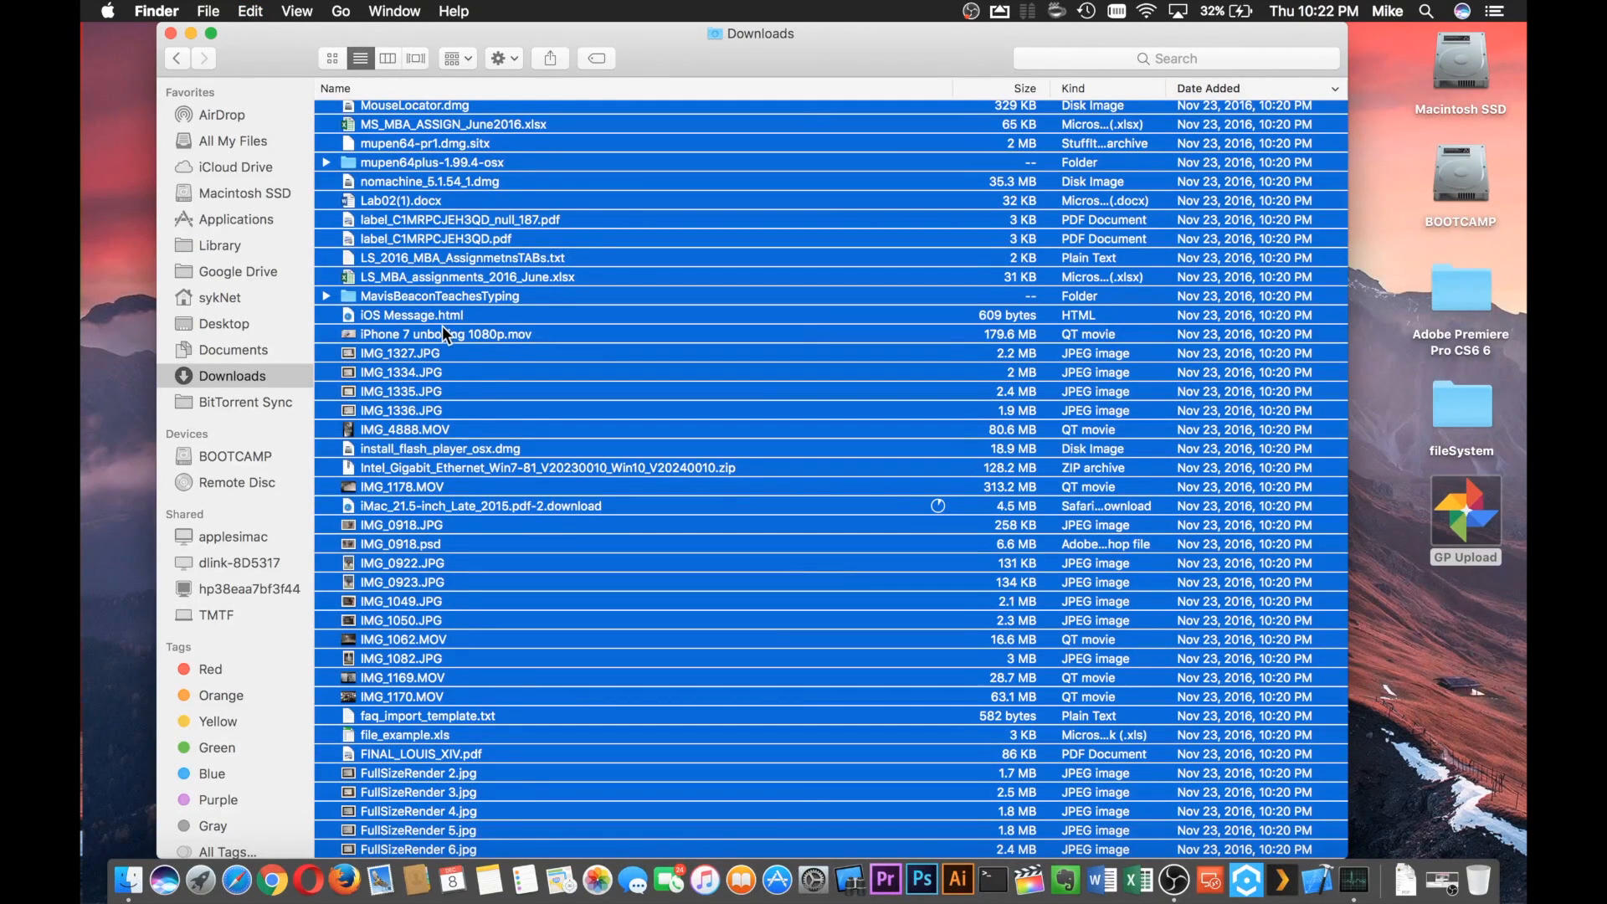
{"action": "left_click_drag", "start_coordinate": [435, 506], "coordinate": [1481, 881]}
Step: Permanently erase the trashed downloads by emptying the Trash, and close the Downloads window
{"action": "right_click", "coordinate": [1481, 882]}
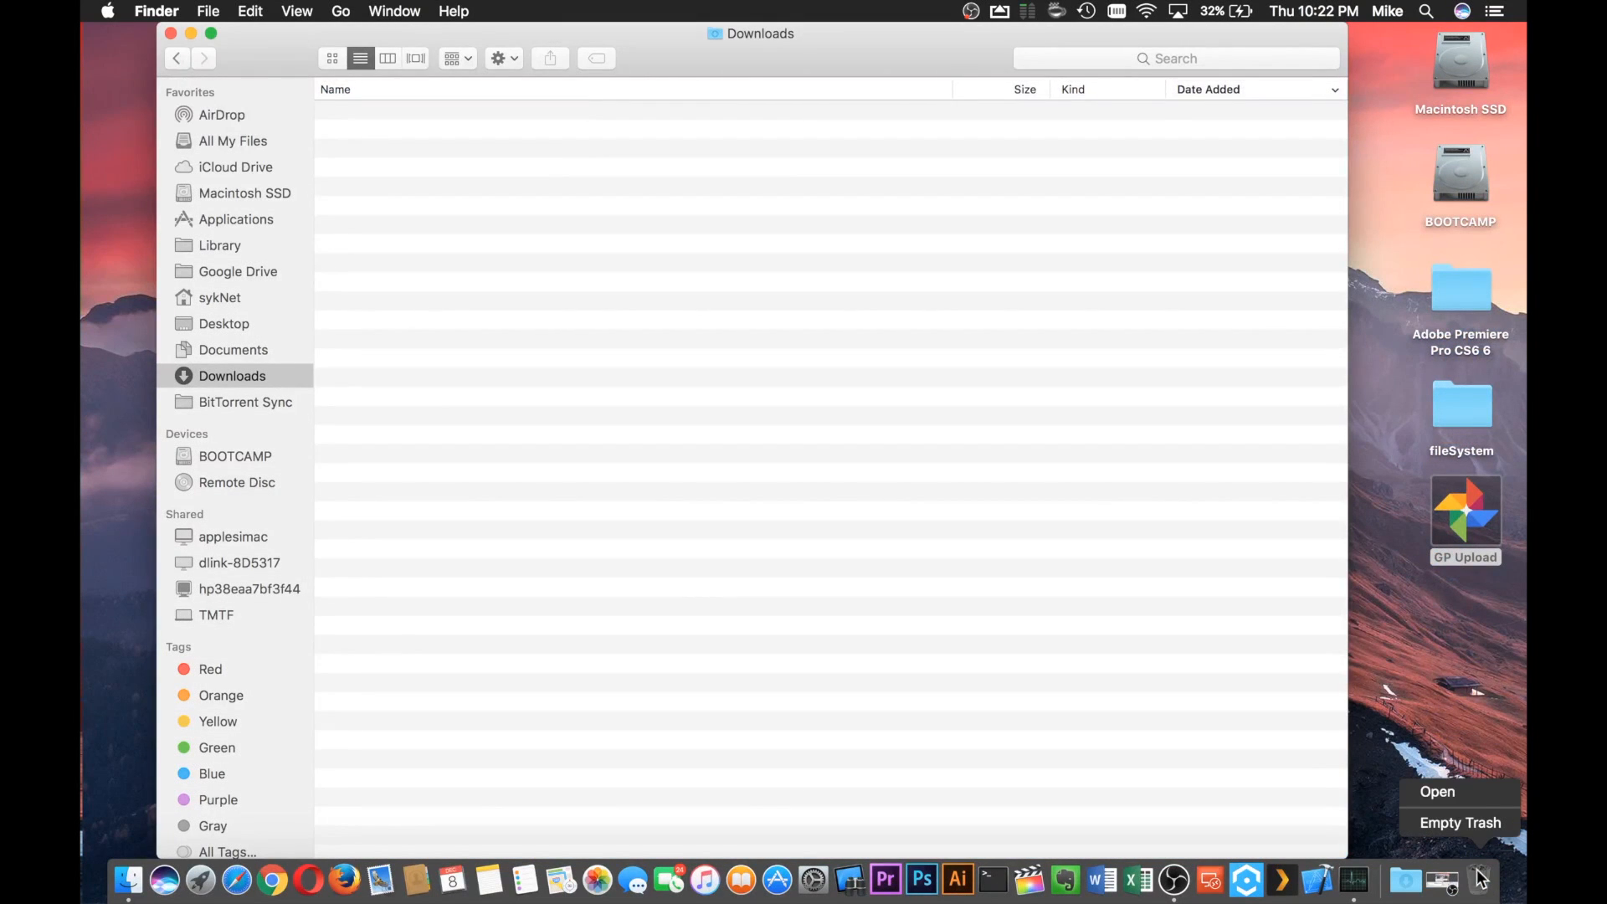
{"action": "left_click", "coordinate": [1447, 827]}
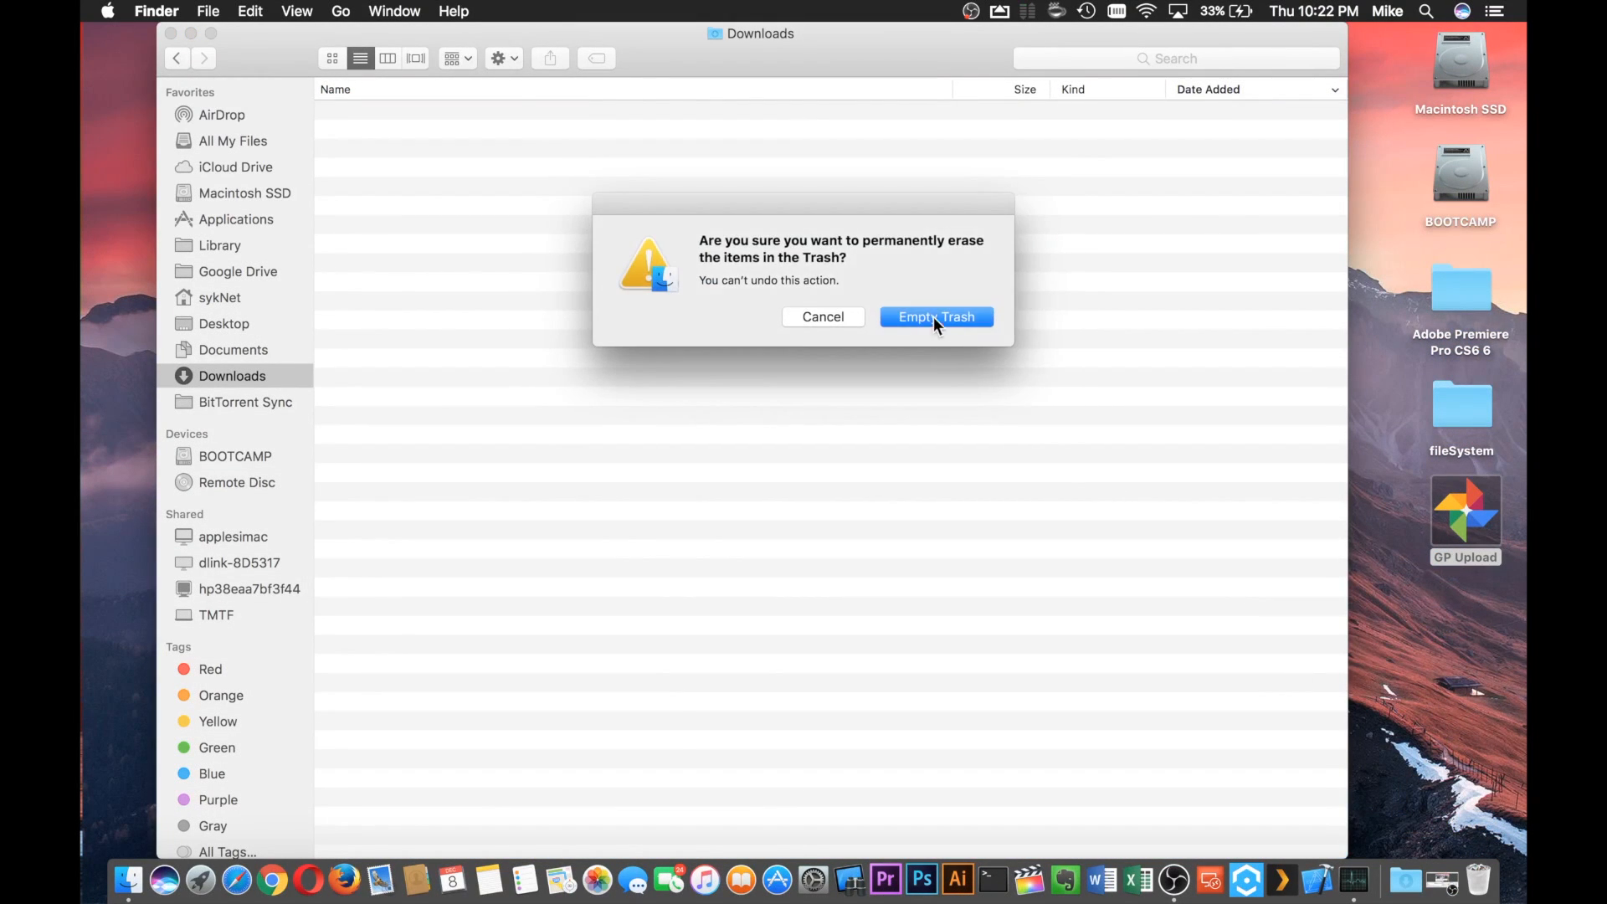
{"action": "left_click", "coordinate": [933, 316]}
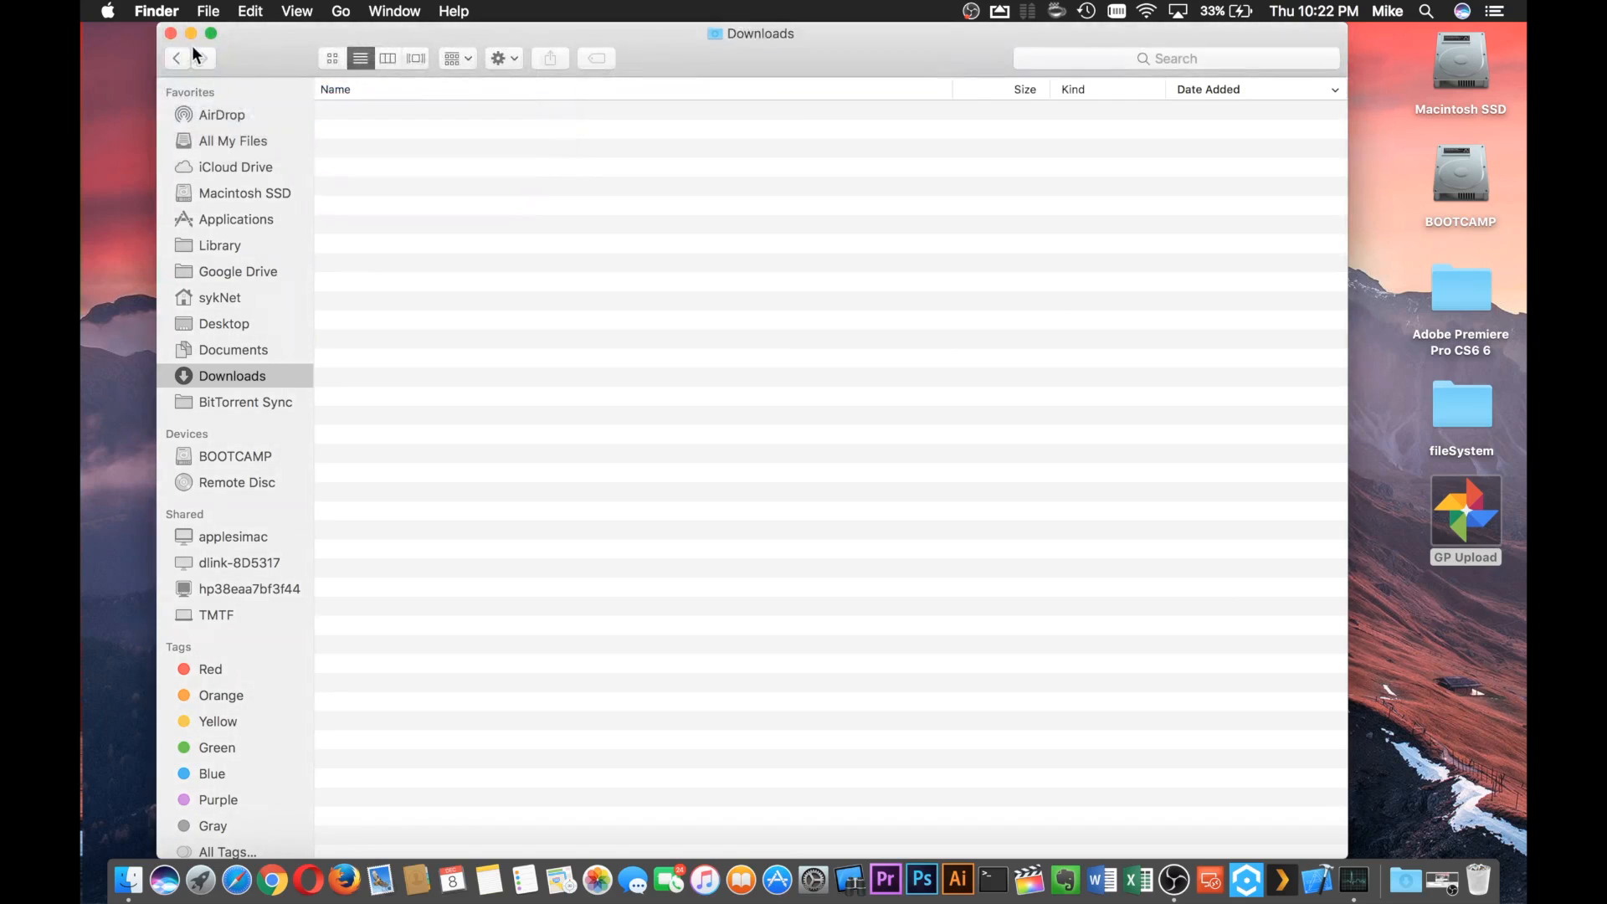
{"action": "left_click", "coordinate": [168, 32]}
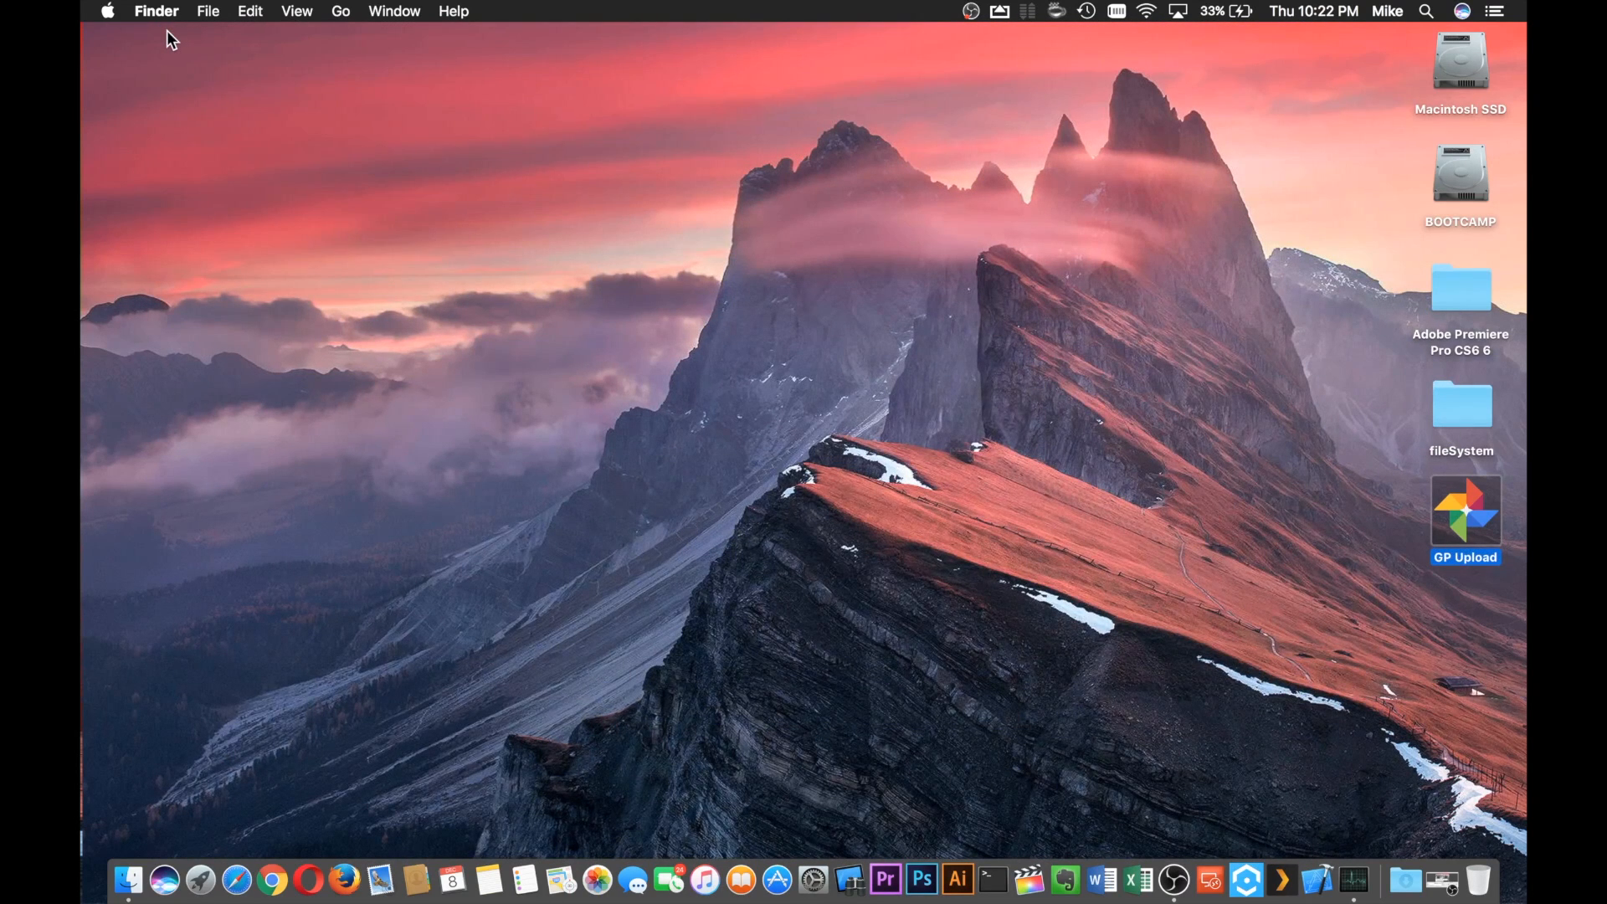
Step: Switch to Safari and open google.com
{"action": "left_click", "coordinate": [756, 611]}
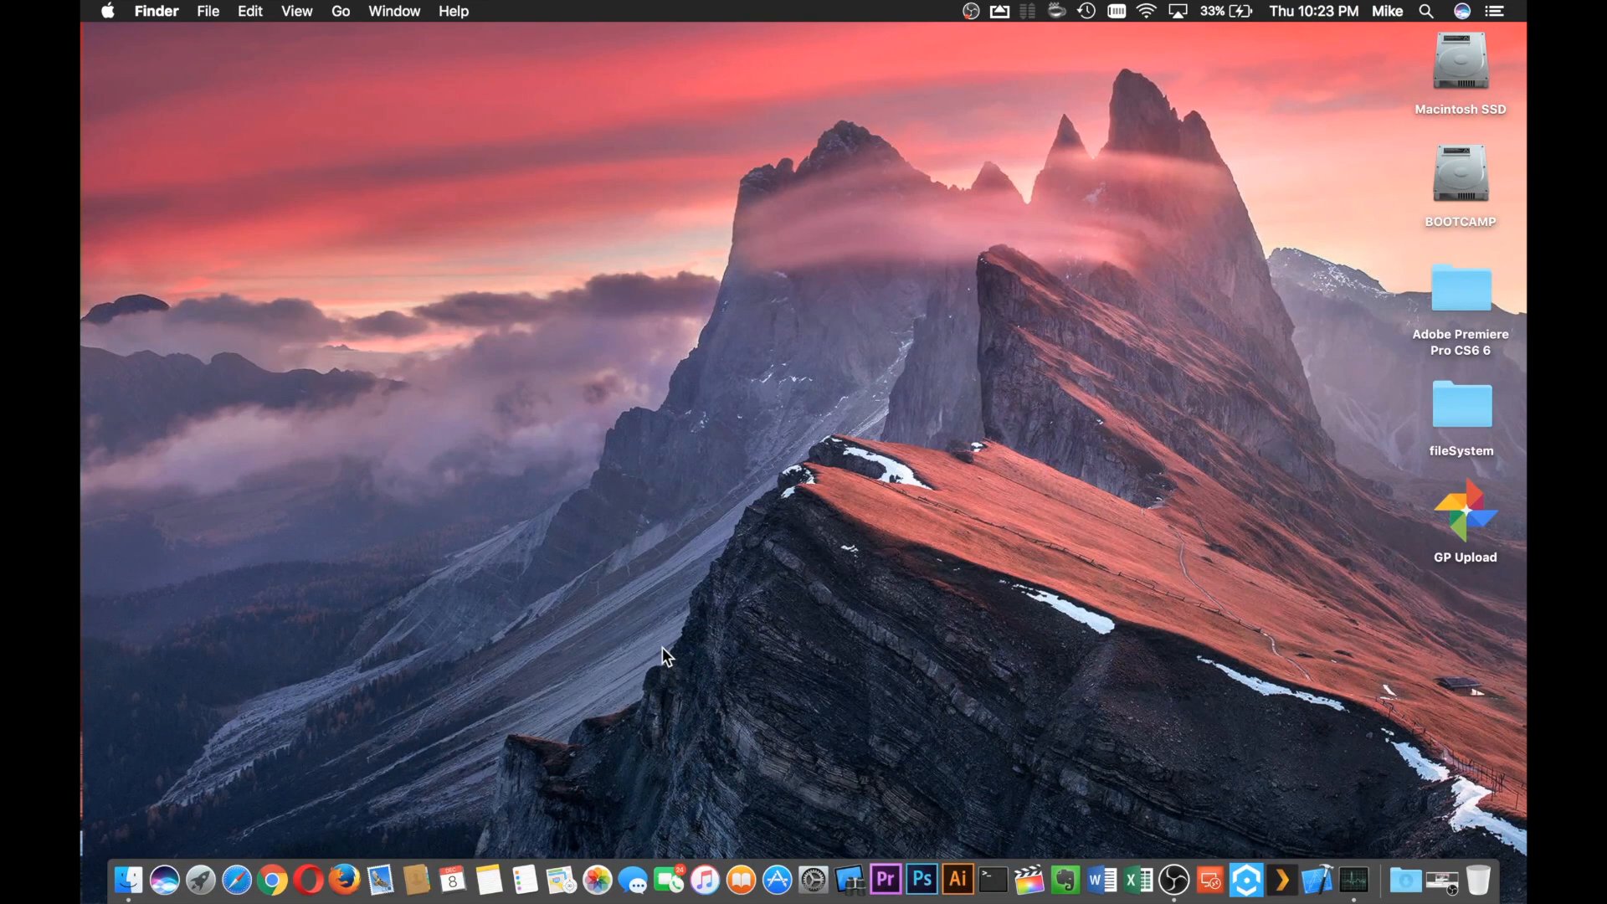
{"action": "left_click", "coordinate": [237, 879]}
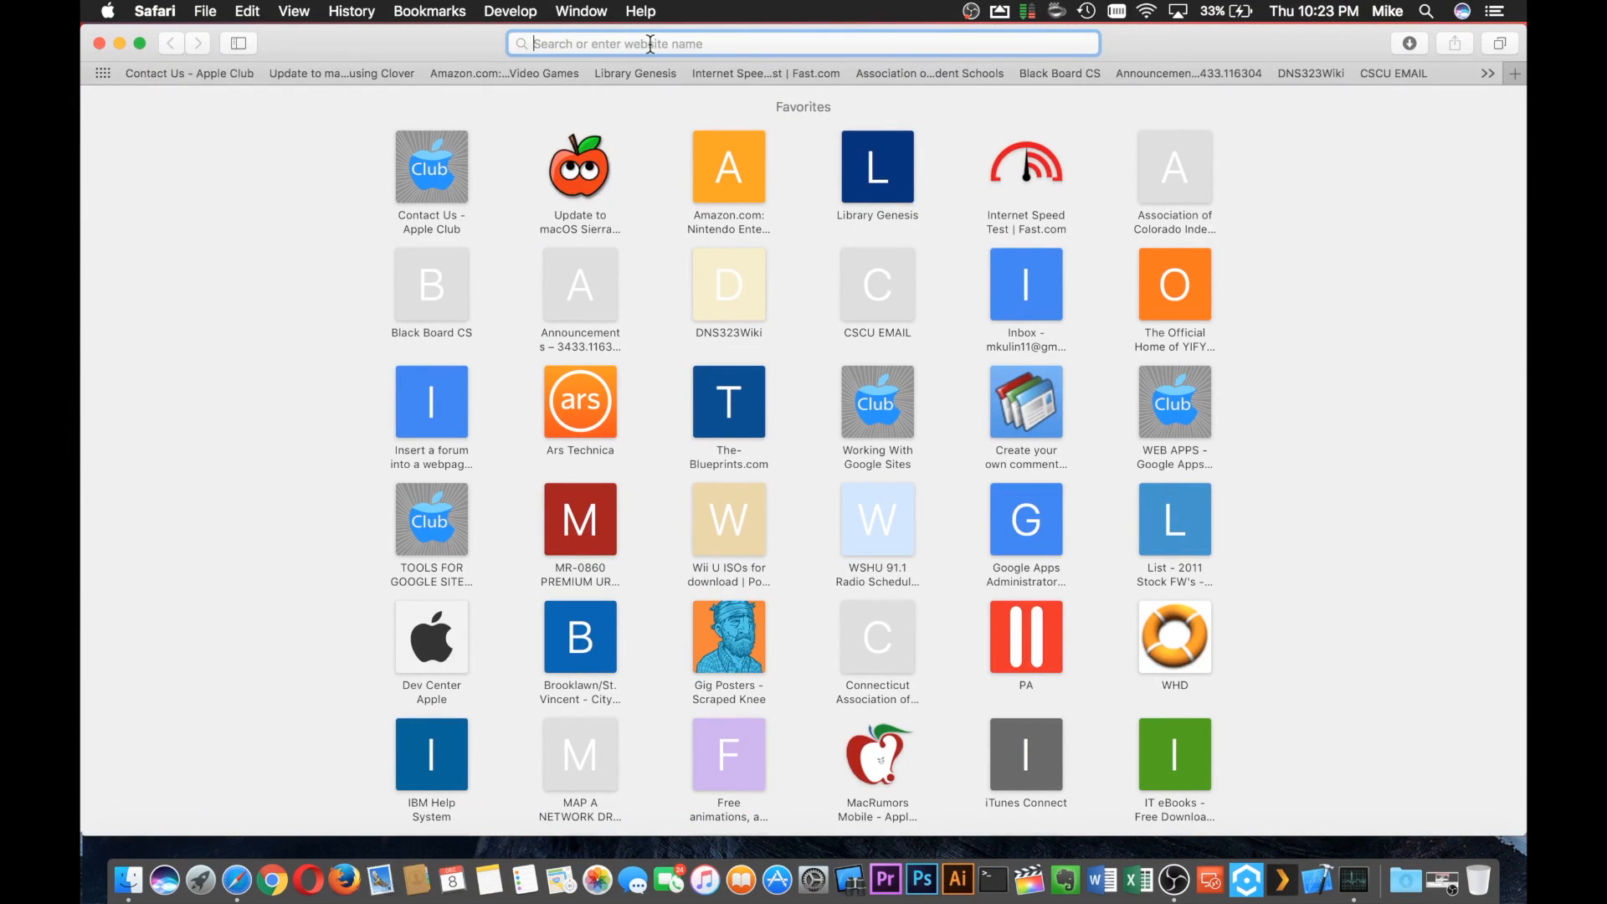
{"action": "type", "text": "g"}
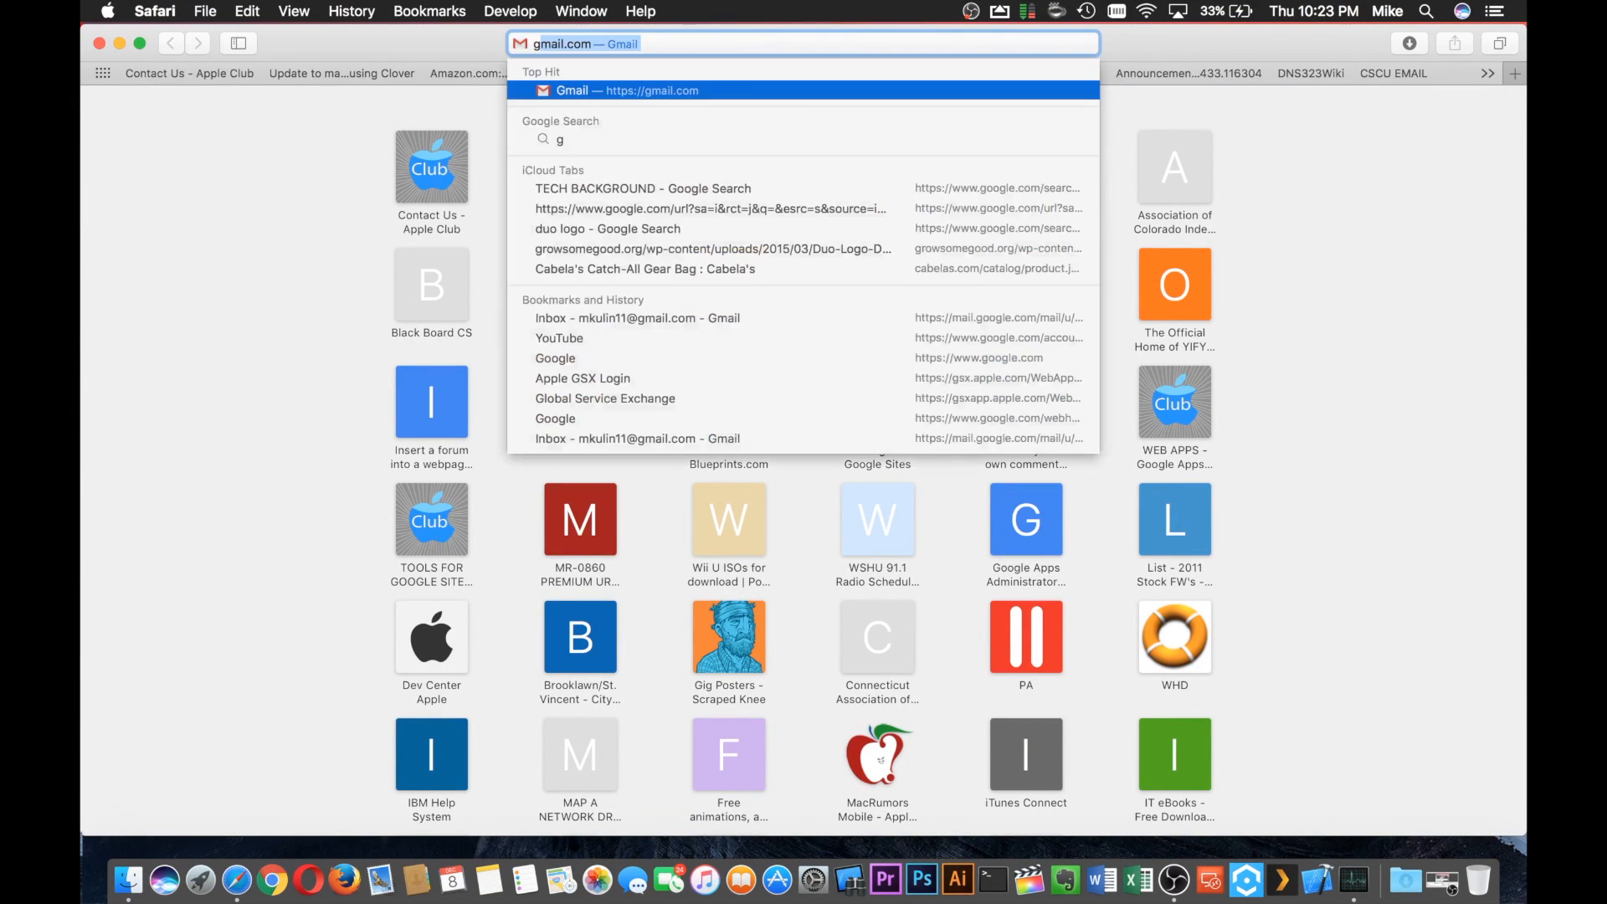
{"action": "type", "text": "oogle.com"}
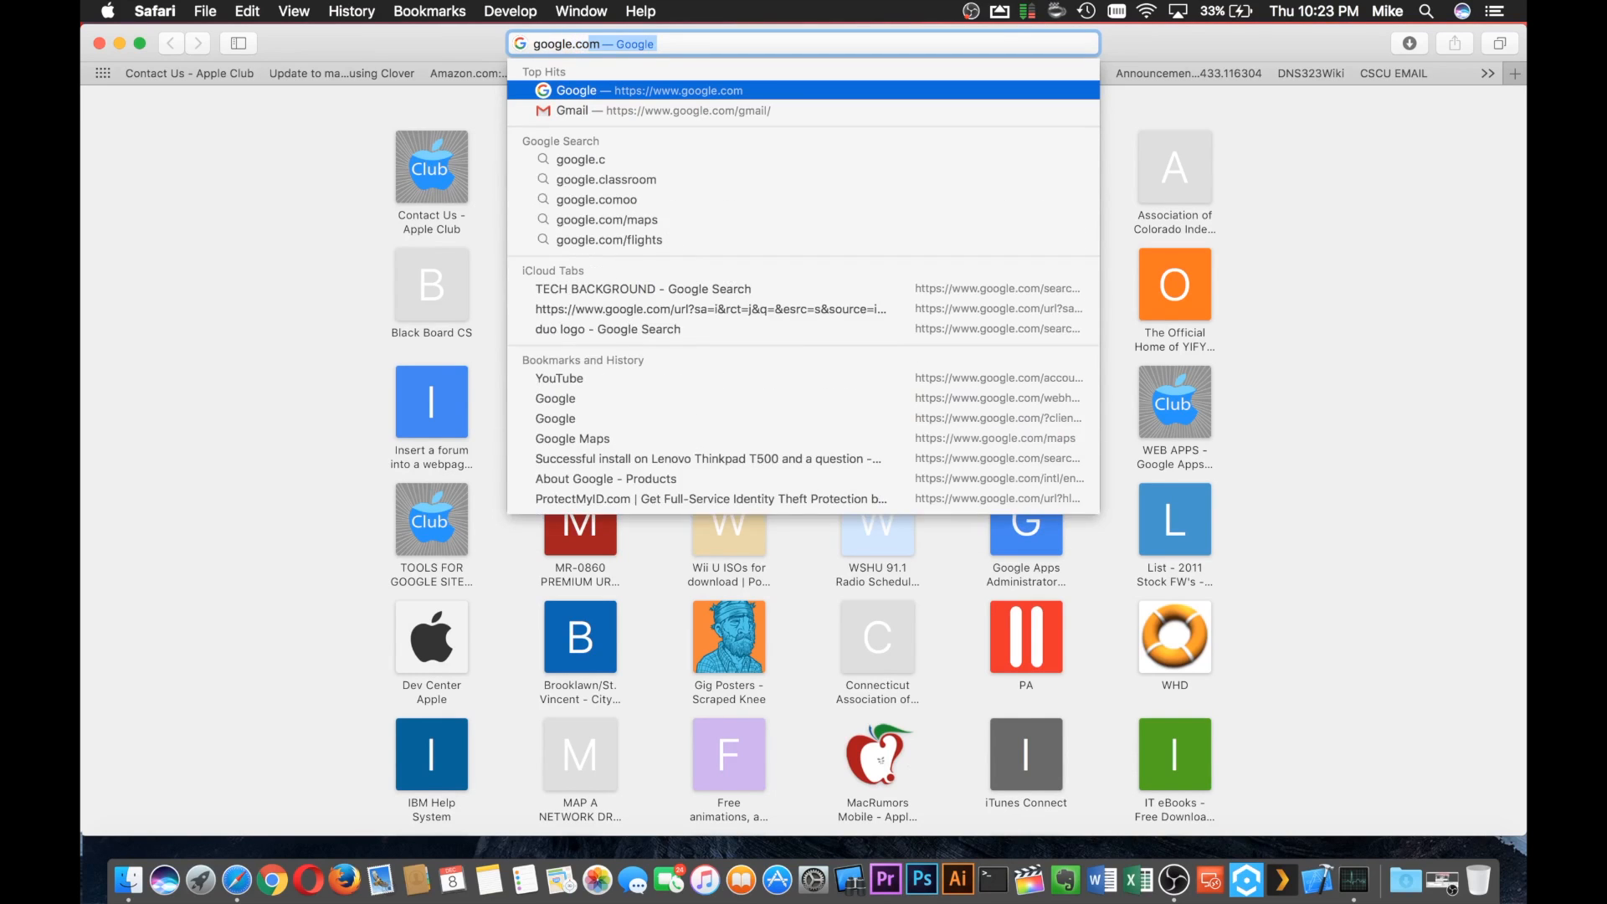
{"action": "key", "text": "Return"}
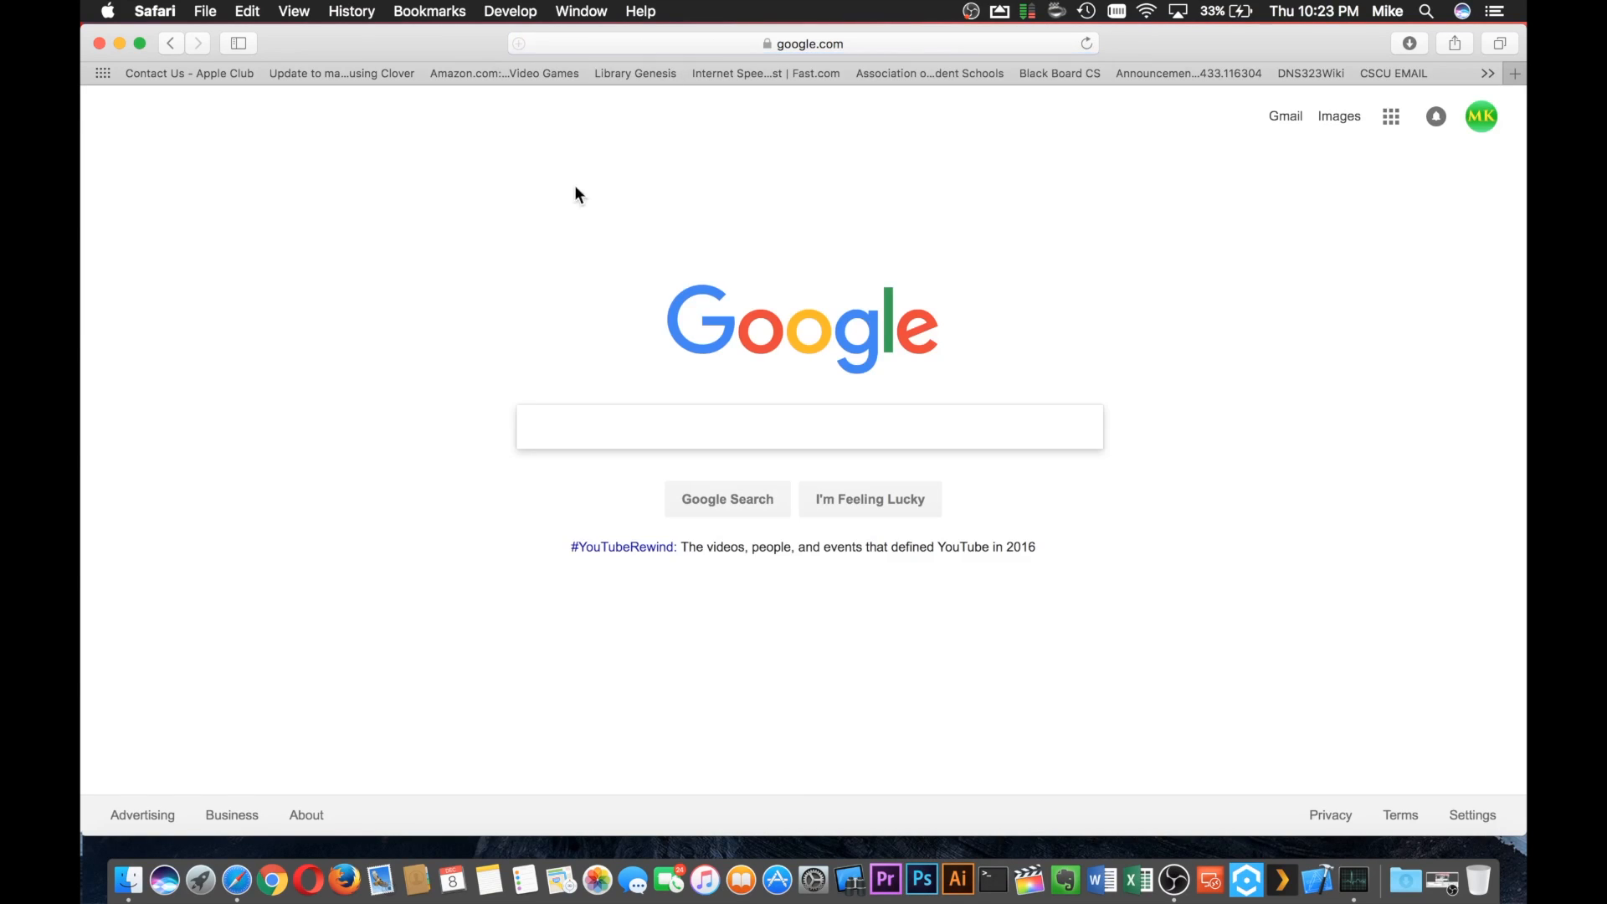
Step: Search Google for "omni group disk sweeper"
{"action": "type", "text": "omn"}
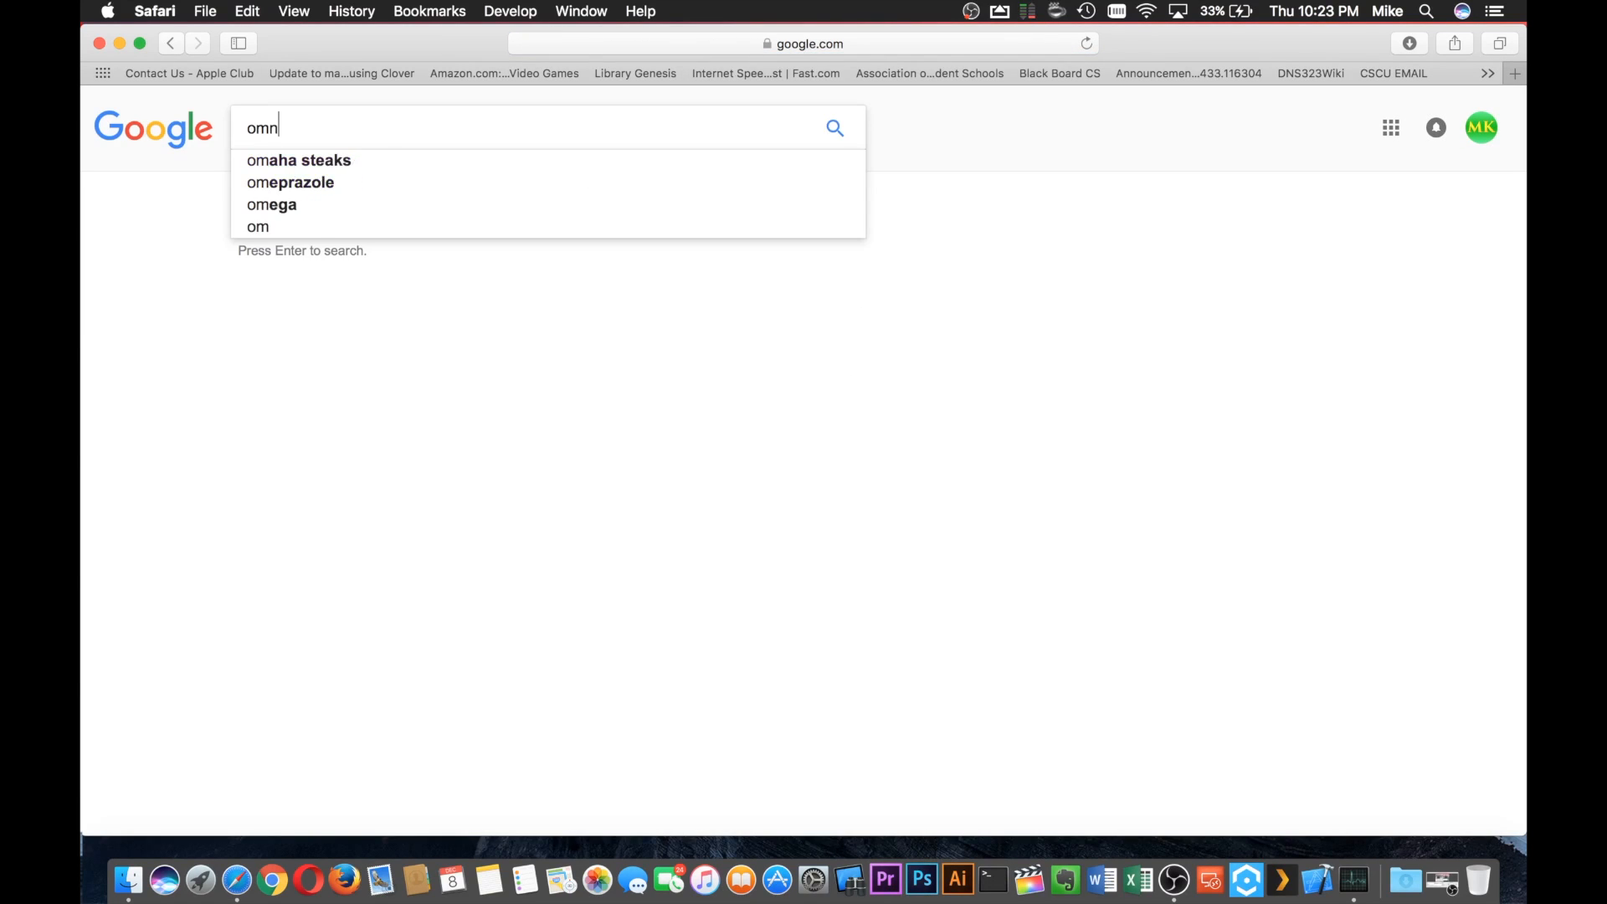
{"action": "type", "text": "i gro"}
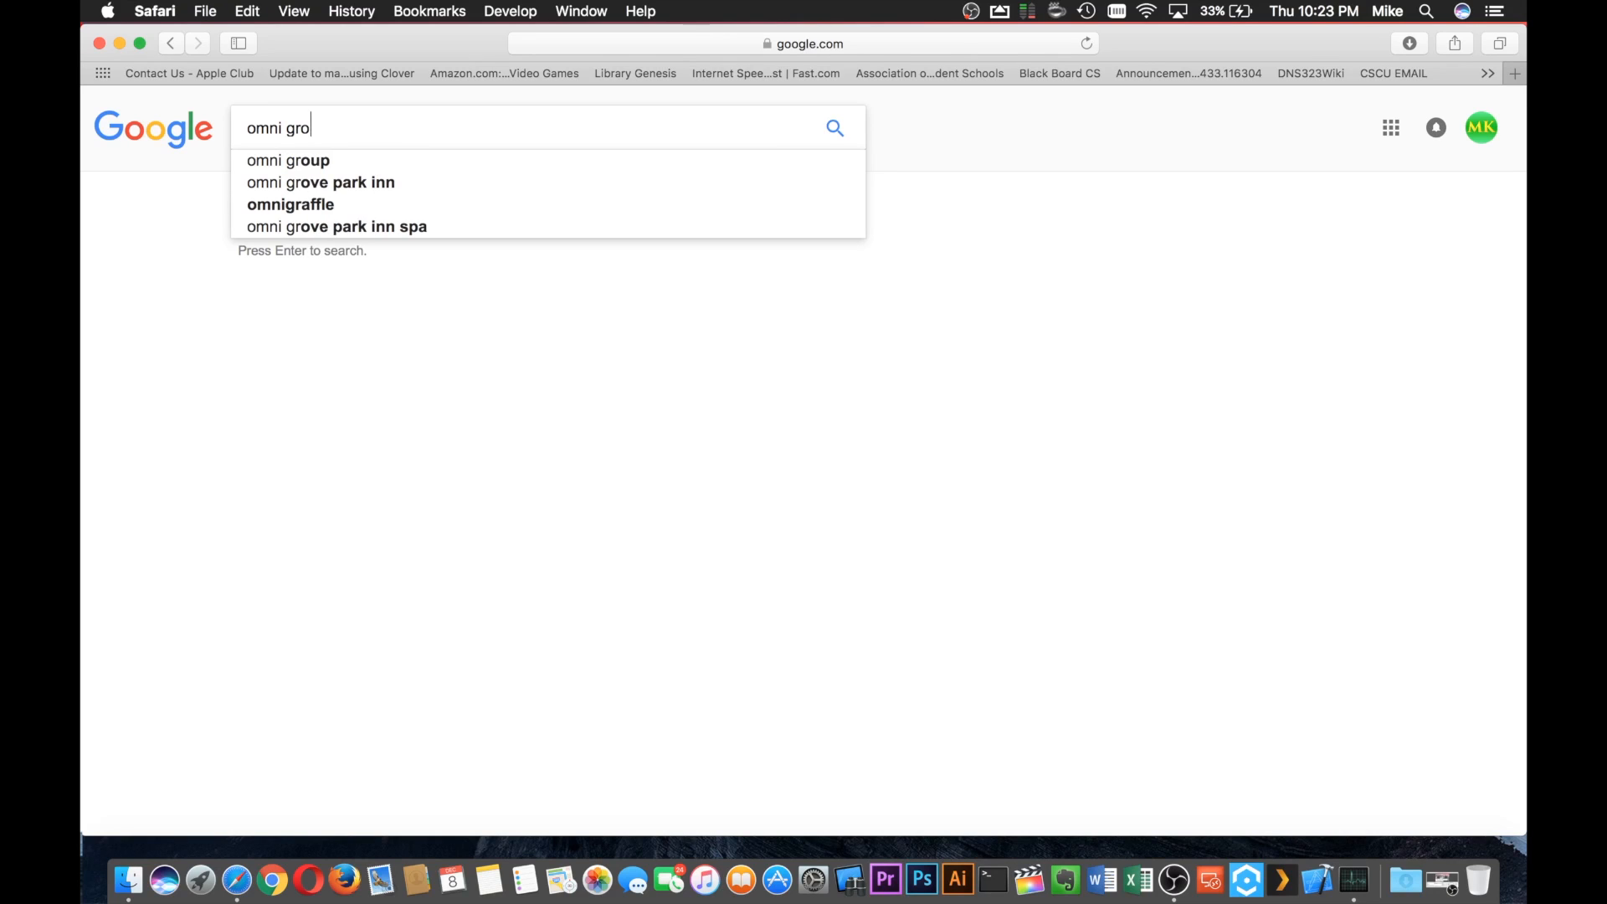
{"action": "type", "text": "up di"}
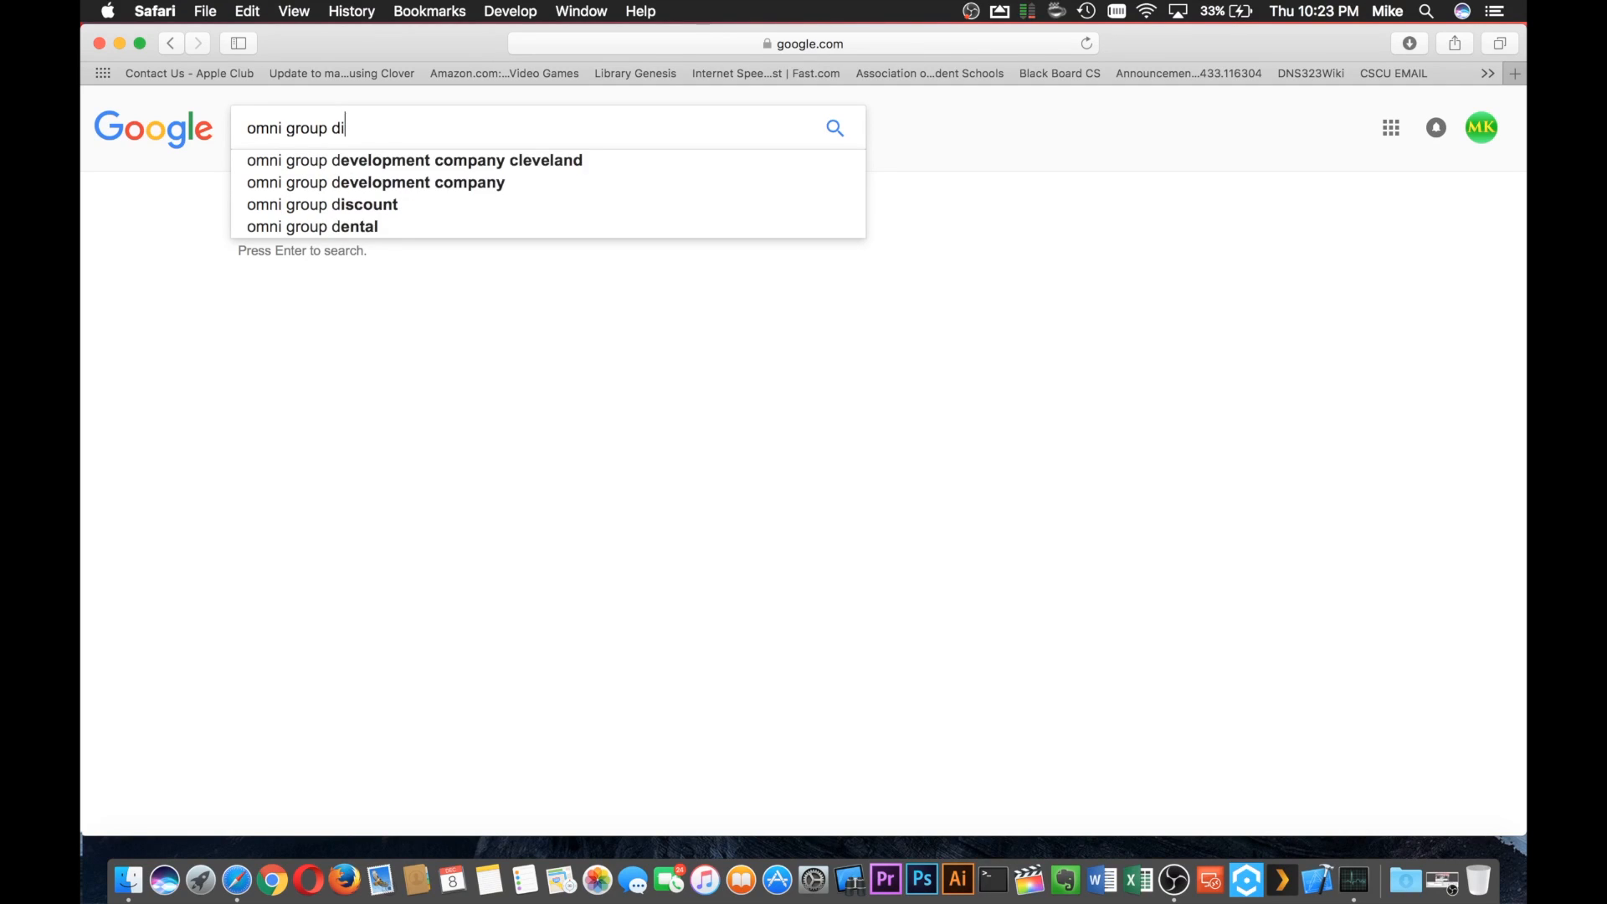
{"action": "type", "text": "sk swee"}
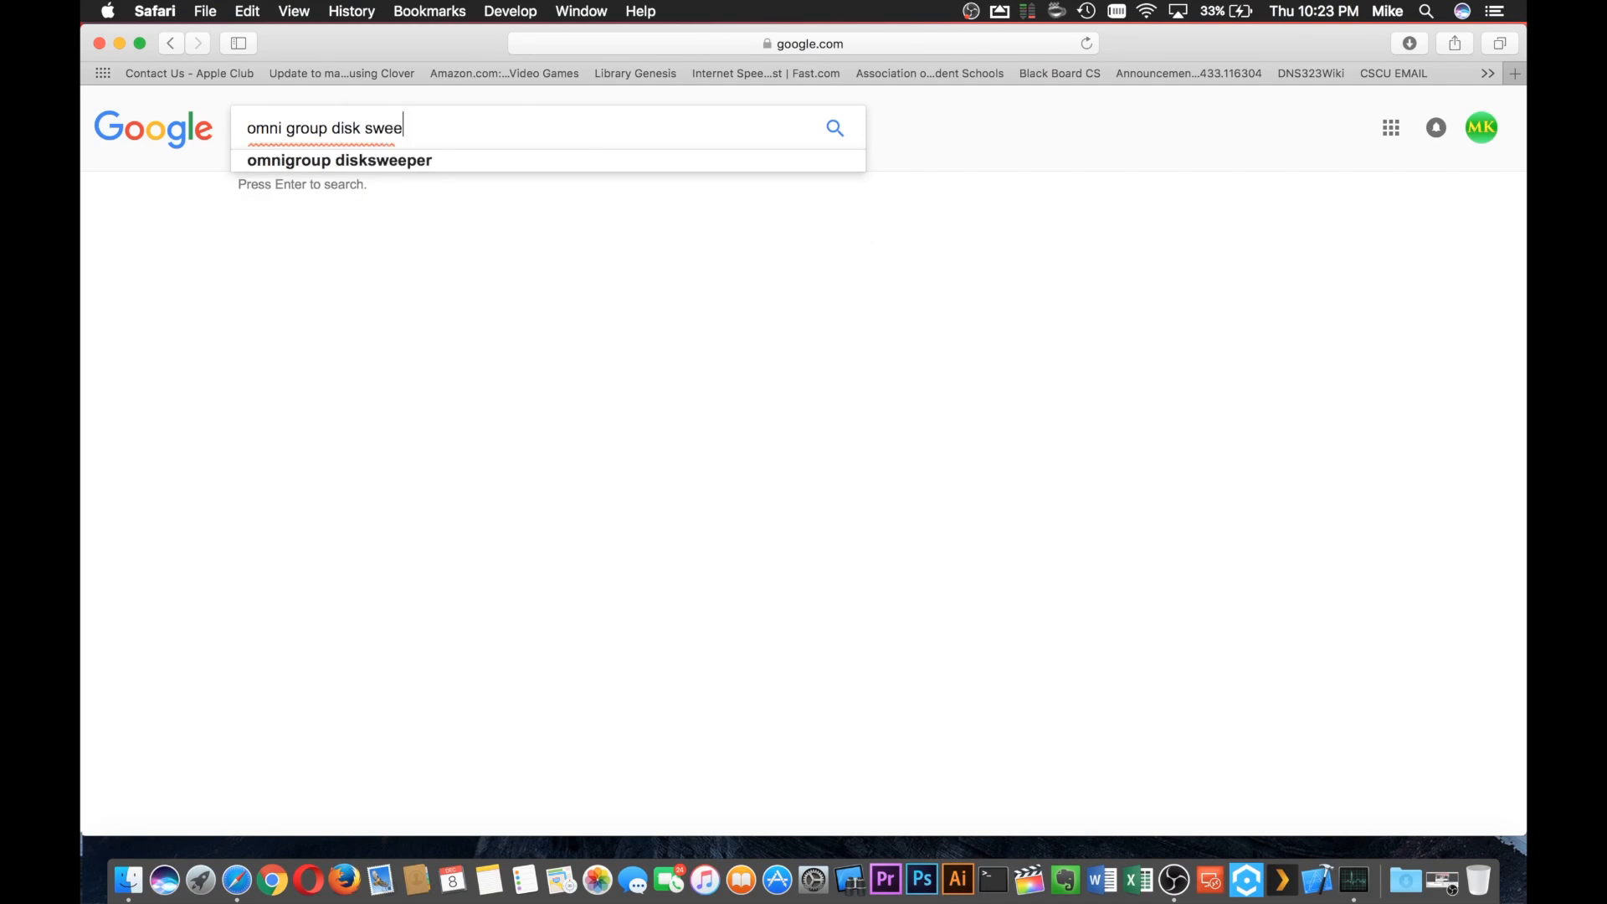
{"action": "type", "text": "per"}
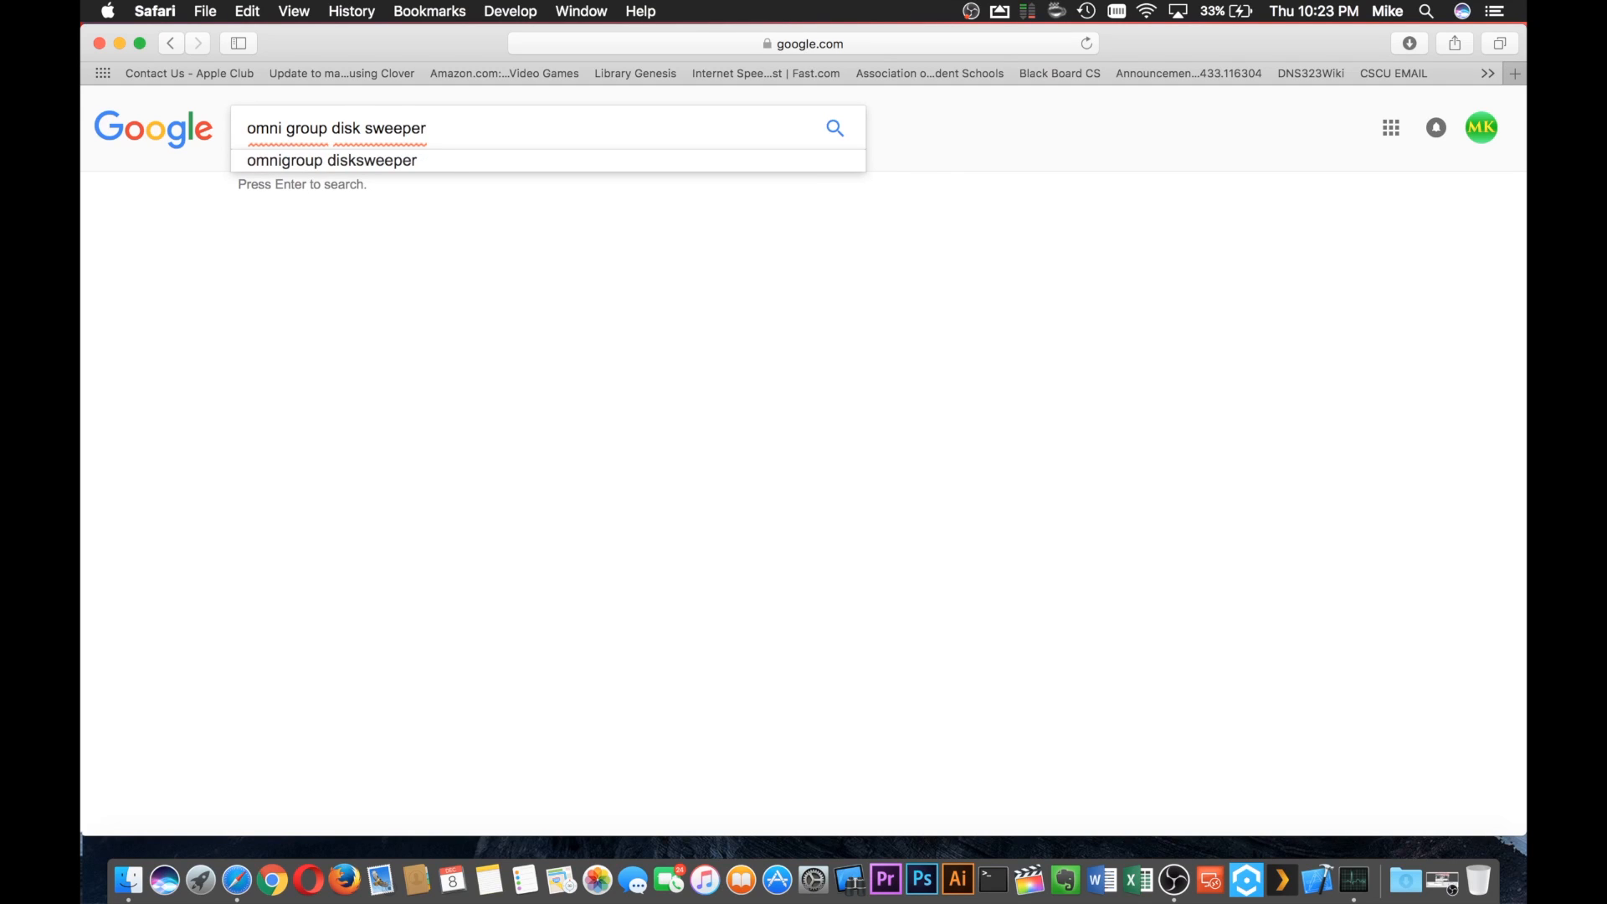
{"action": "key", "text": "Return"}
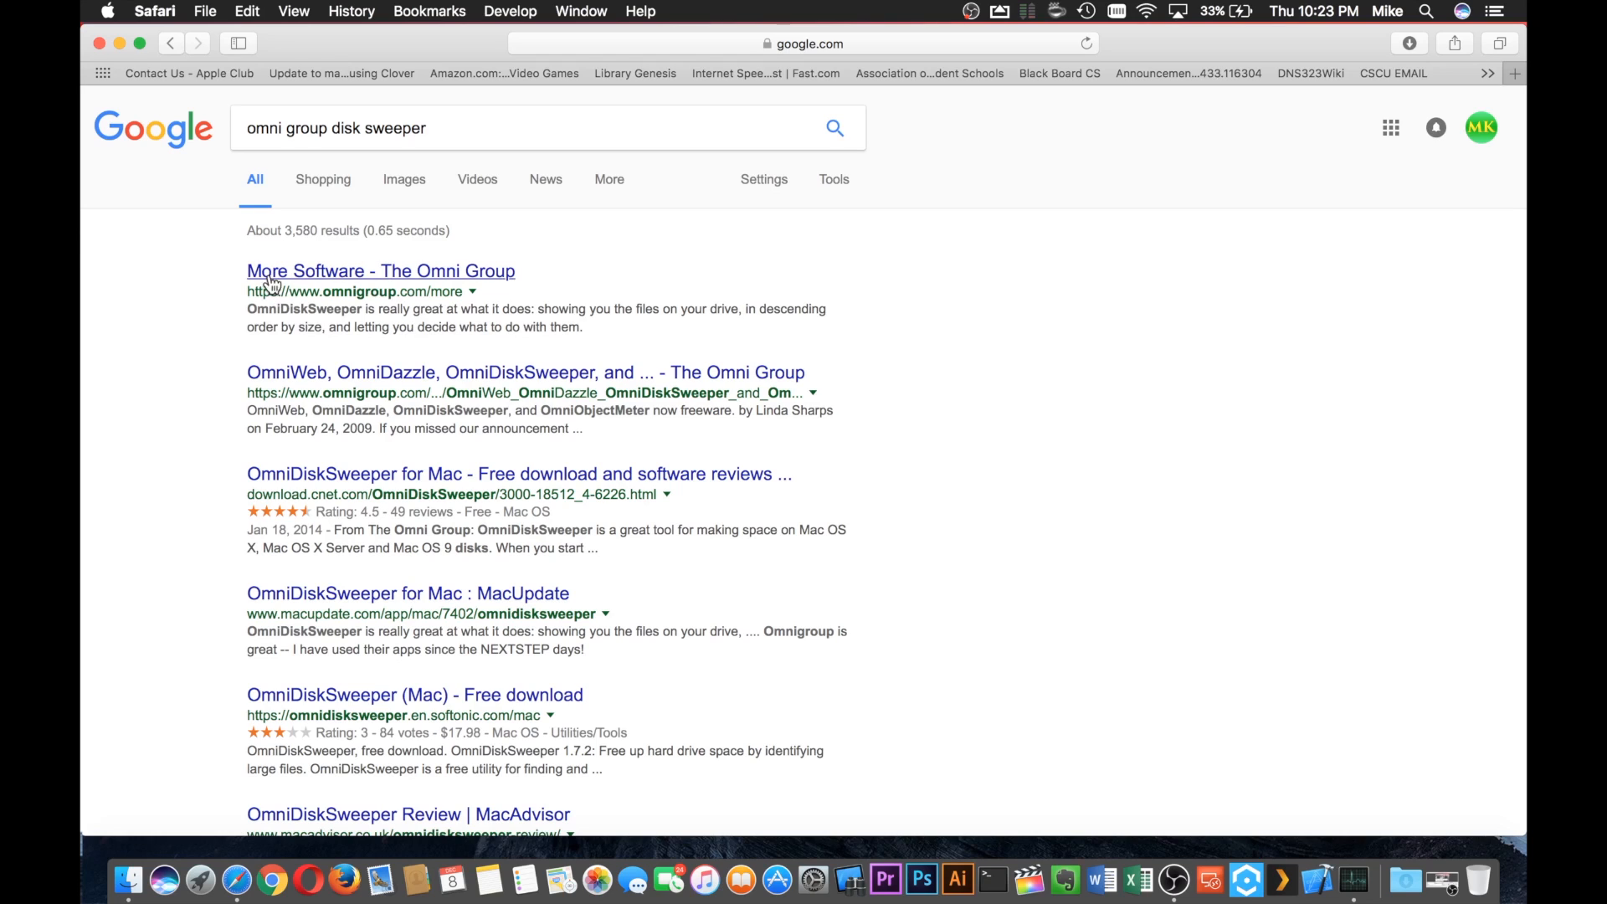
Step: Download OmniDiskSweeper from the Omni Group's More Software page and minimize the Safari window
{"action": "left_click", "coordinate": [404, 275]}
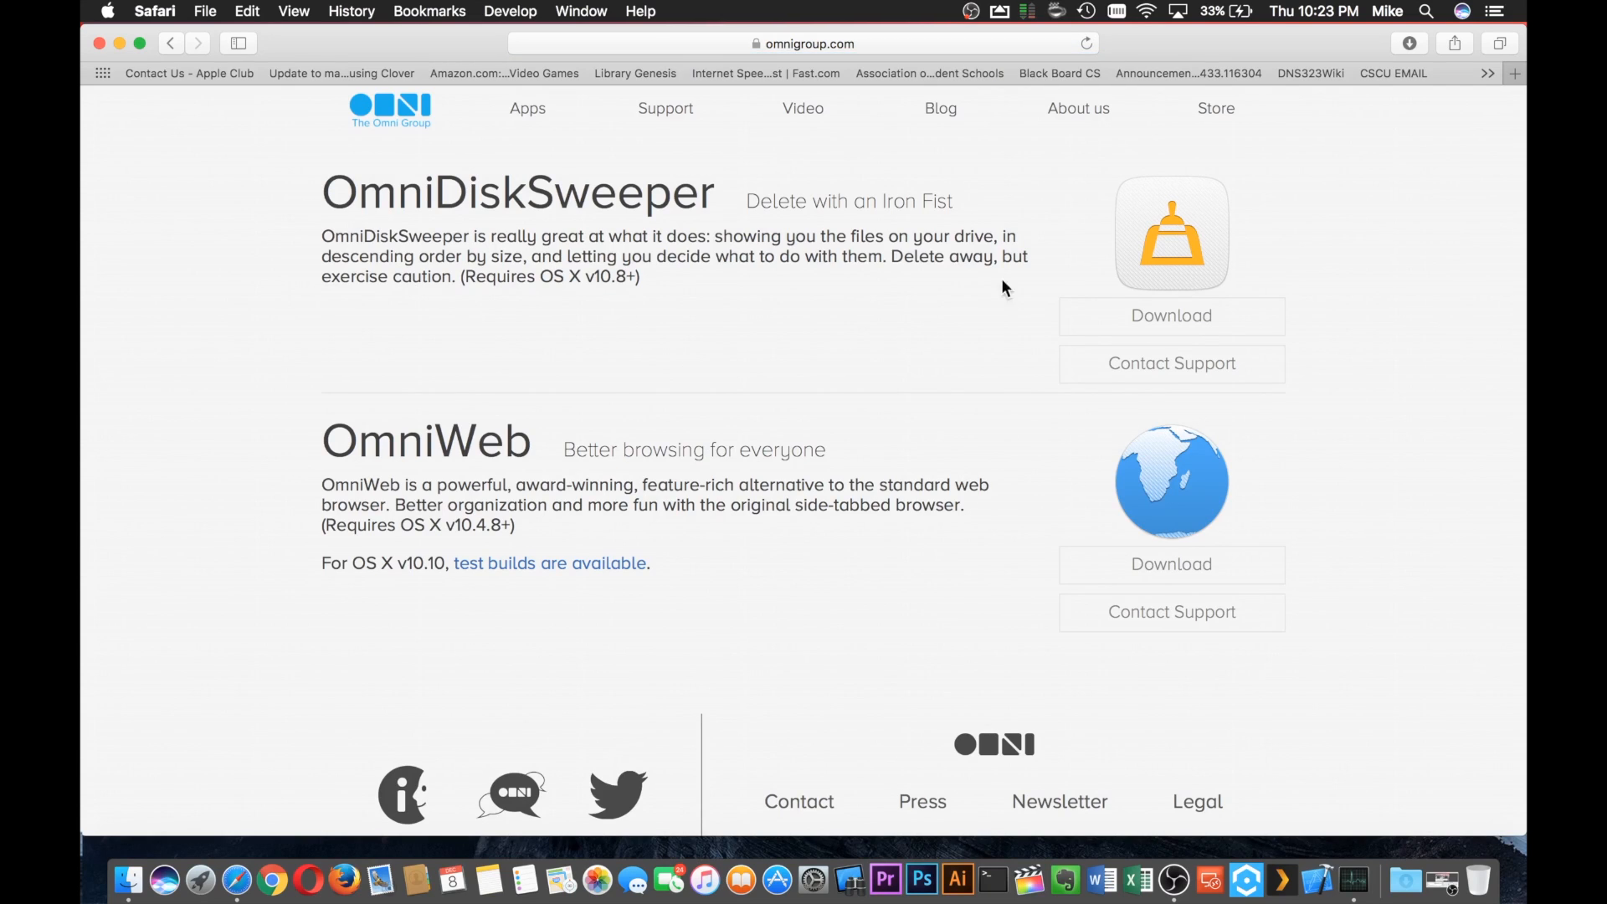
{"action": "left_click", "coordinate": [1112, 318]}
{"action": "left_click", "coordinate": [119, 42]}
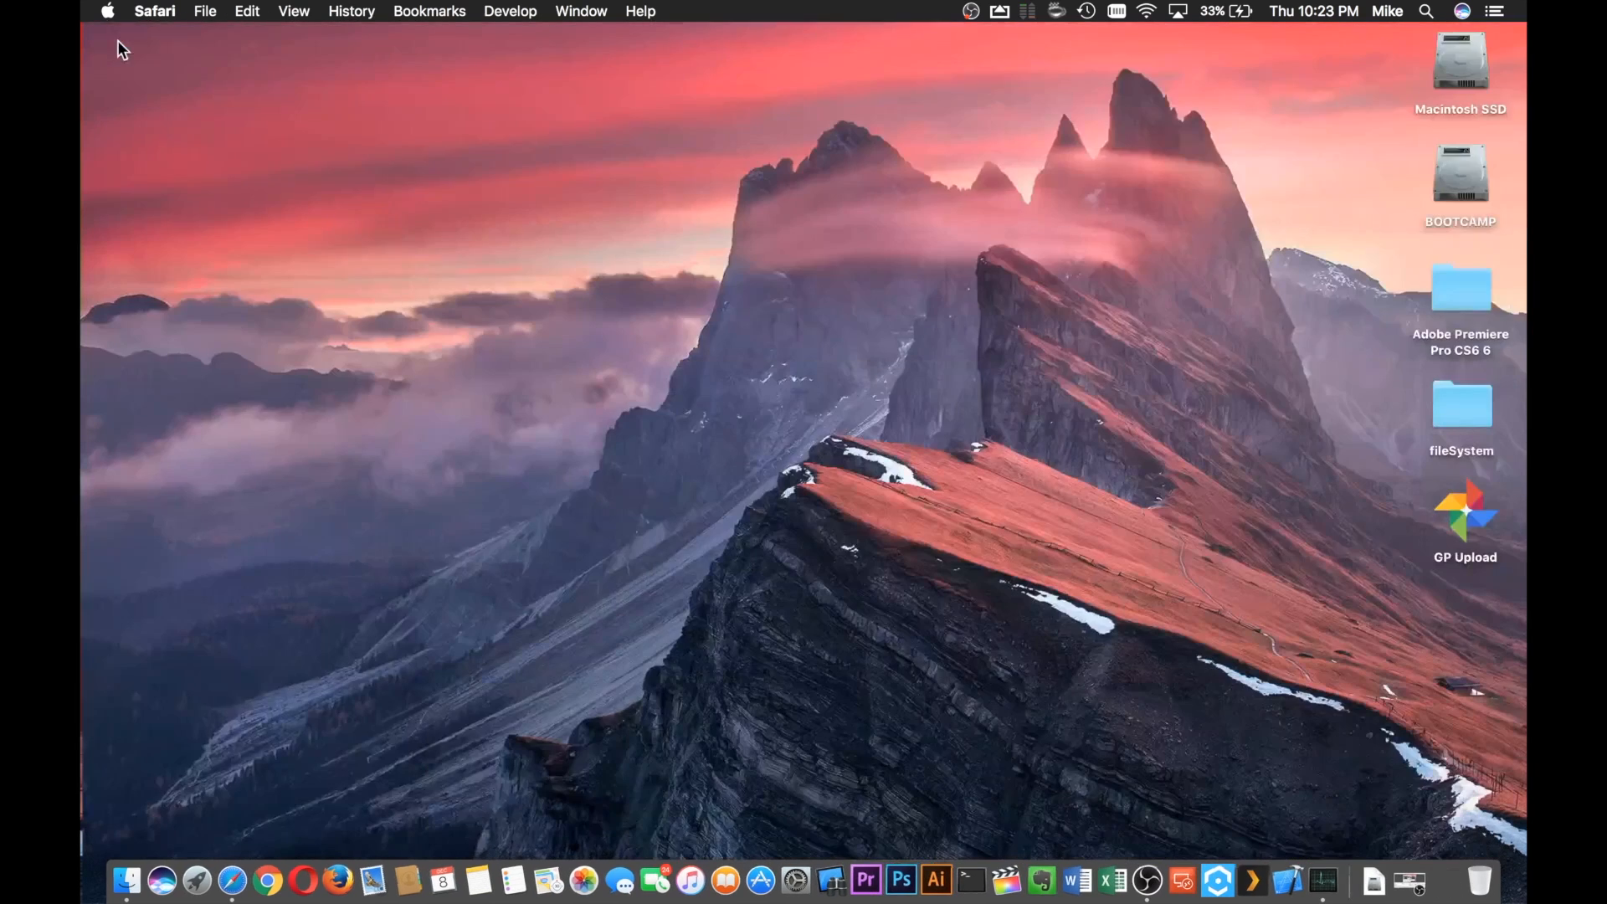
Step: Open the downloaded OmniDiskSweeper-1.9.dmg disk image and agree to its license agreement
{"action": "left_click", "coordinate": [1373, 881]}
{"action": "left_click", "coordinate": [1370, 814]}
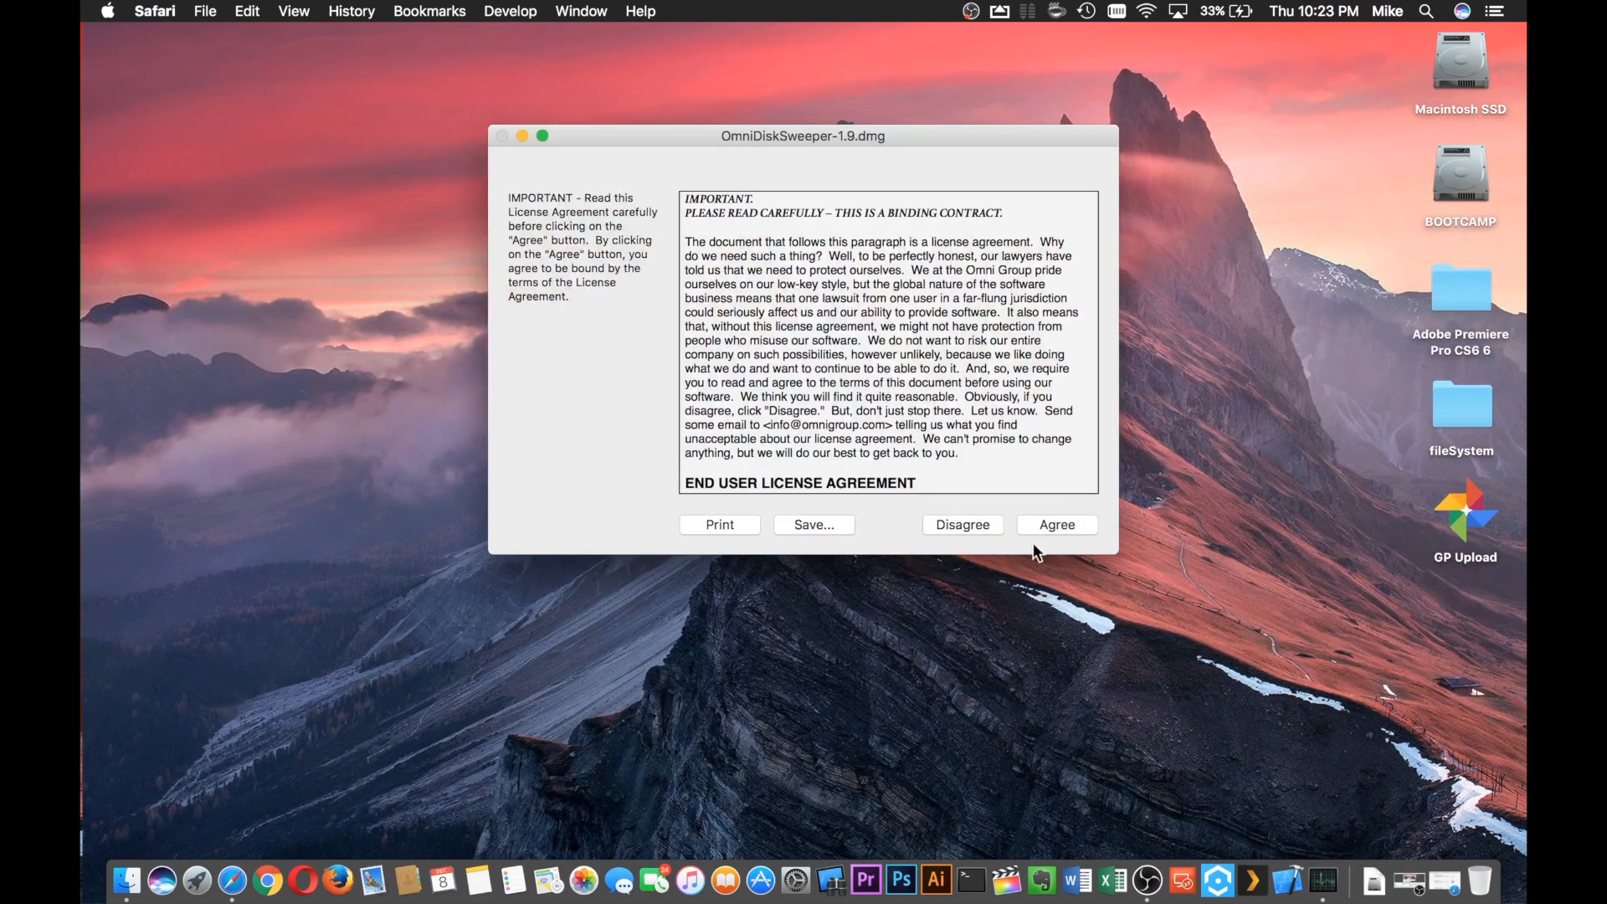
{"action": "left_click", "coordinate": [1063, 524]}
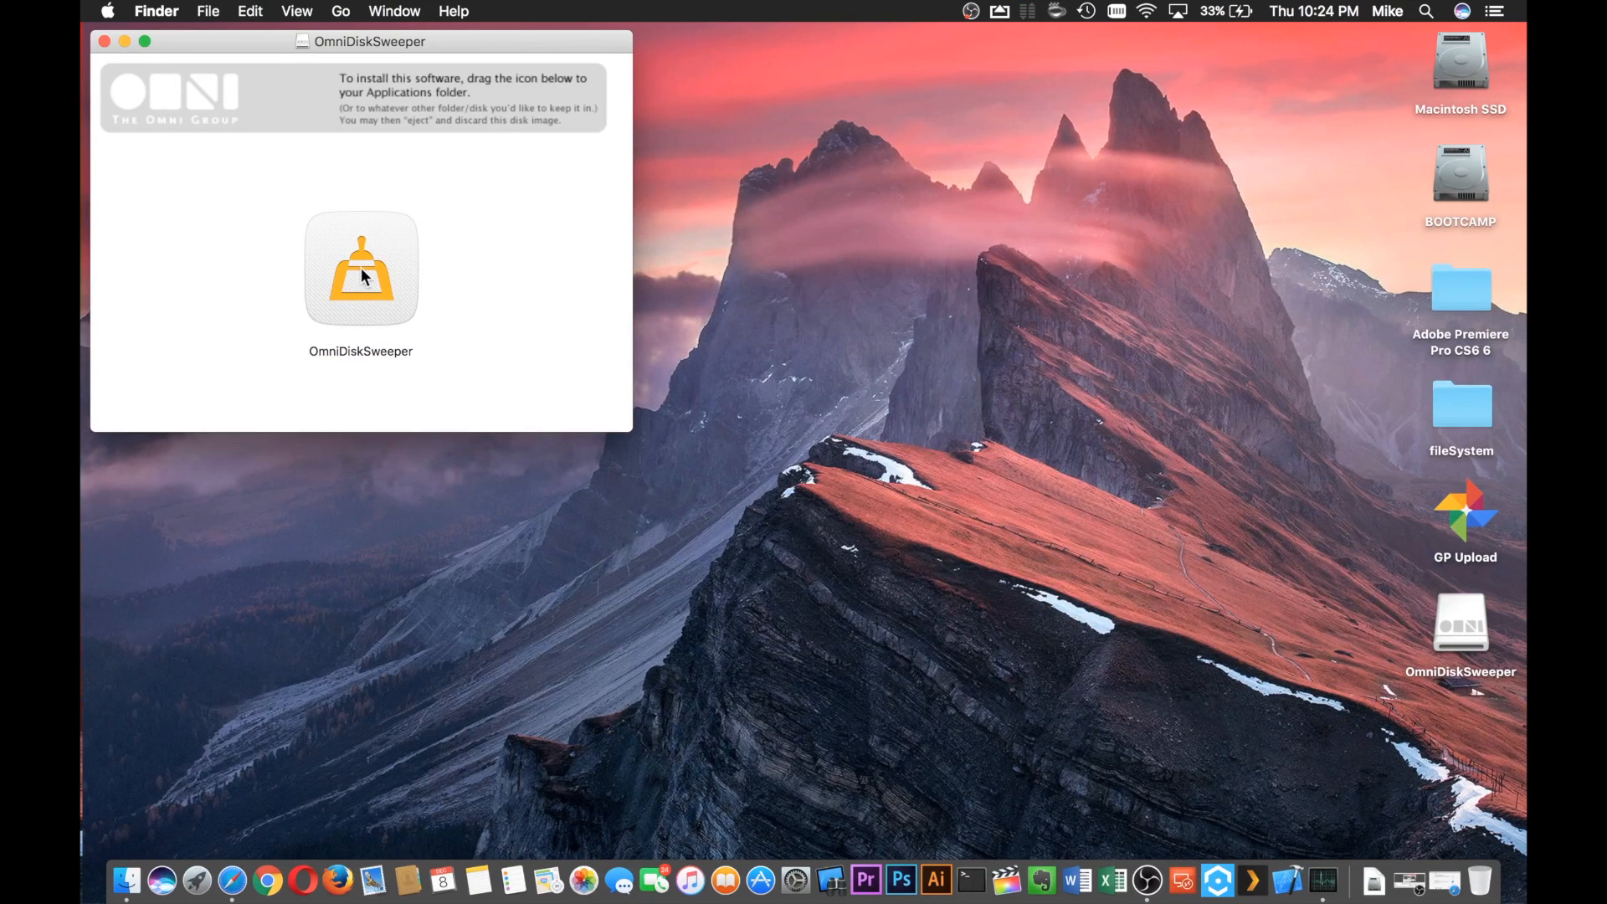
Step: Launch OmniDiskSweeper from its disk image, confirming the download warning, and allow it any network connection forever
{"action": "double_click", "coordinate": [362, 274]}
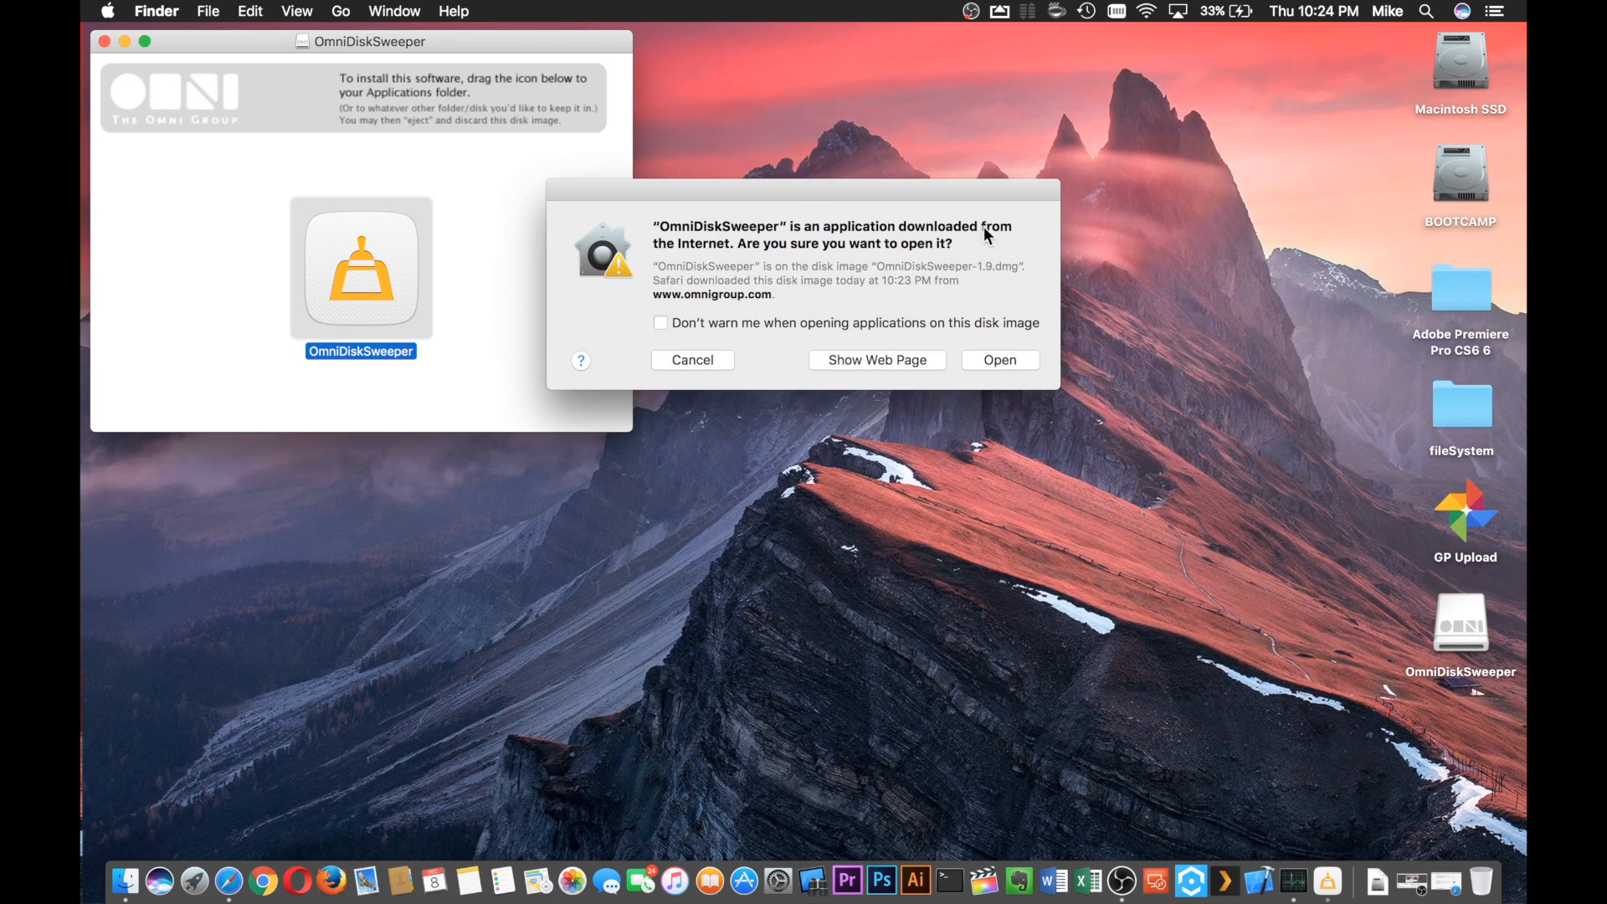
{"action": "left_click", "coordinate": [1003, 358]}
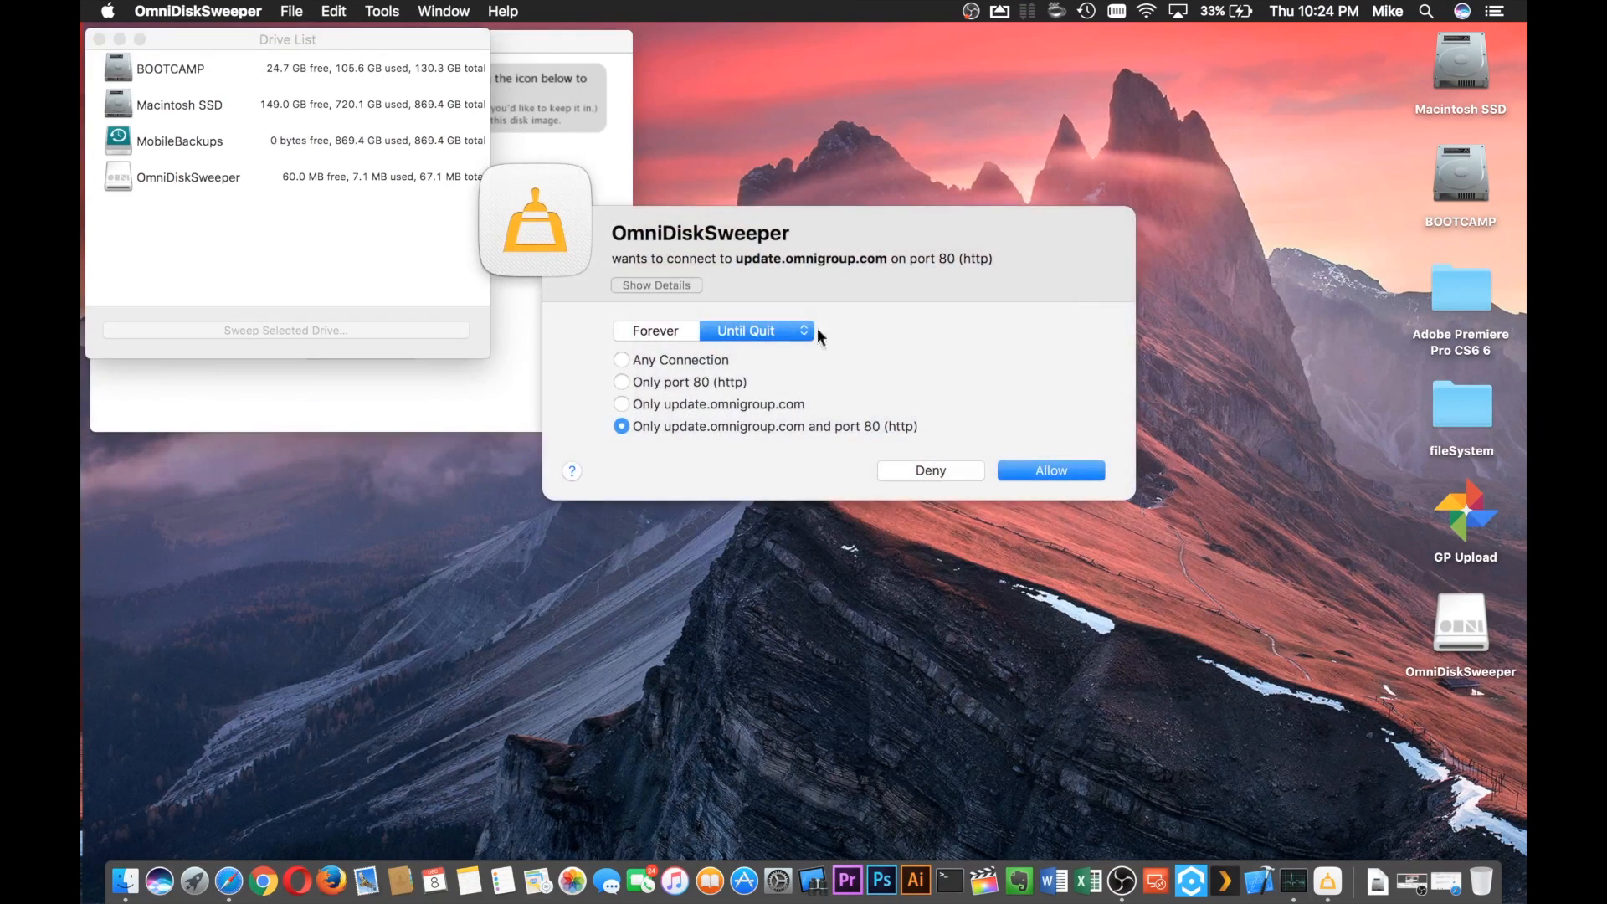
{"action": "left_click", "coordinate": [692, 355]}
{"action": "left_click", "coordinate": [677, 335]}
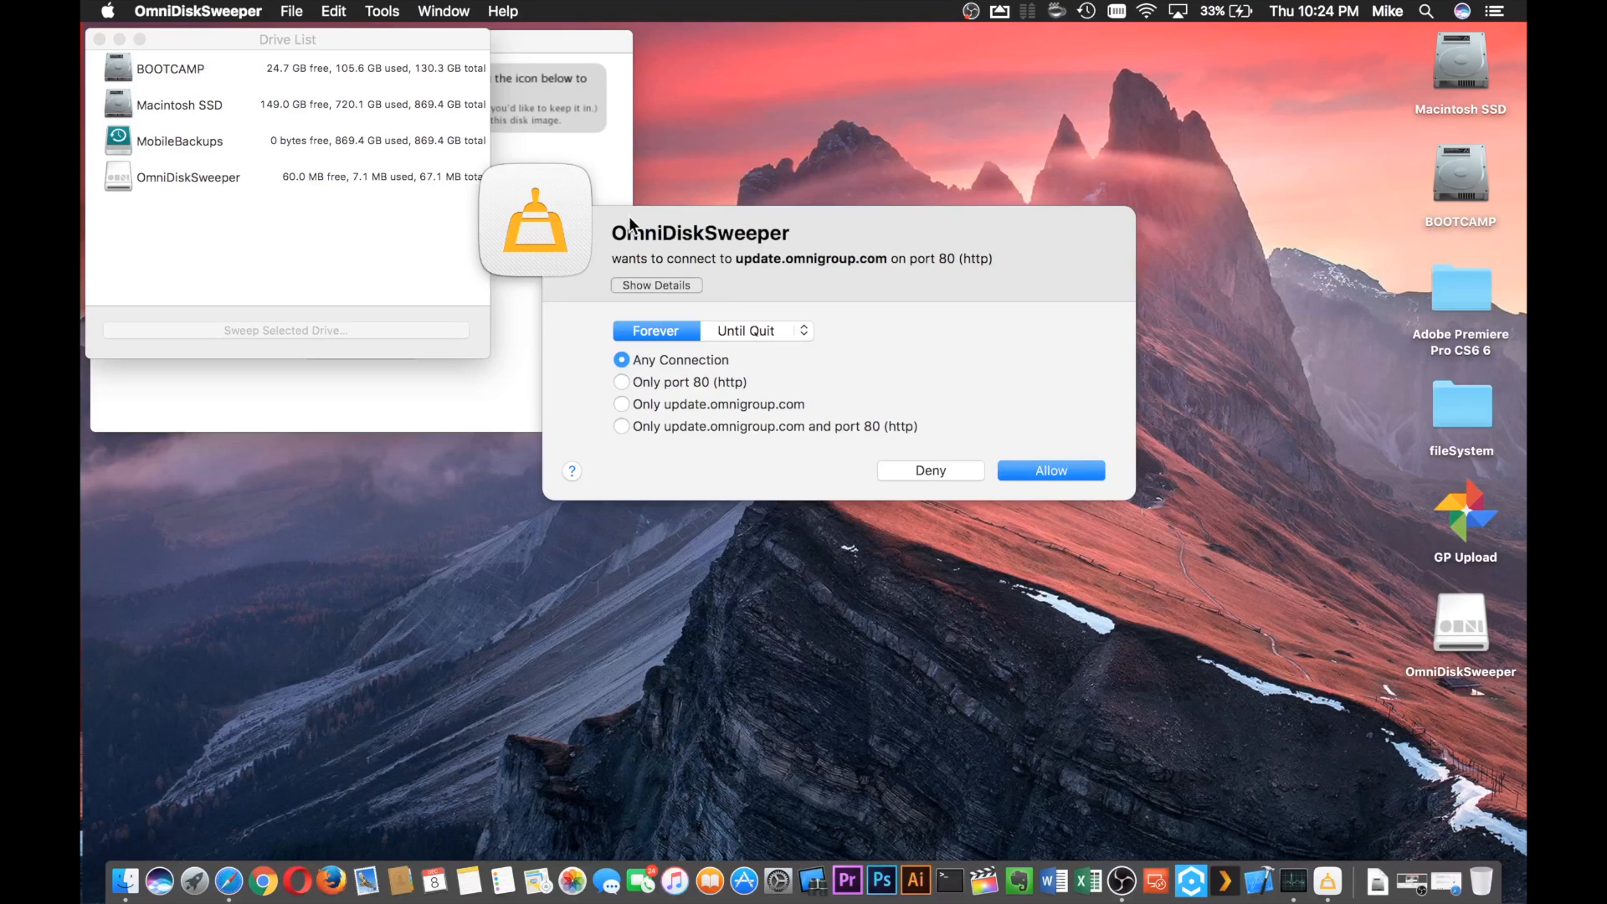
{"action": "left_click_drag", "start_coordinate": [632, 218], "coordinate": [793, 193]}
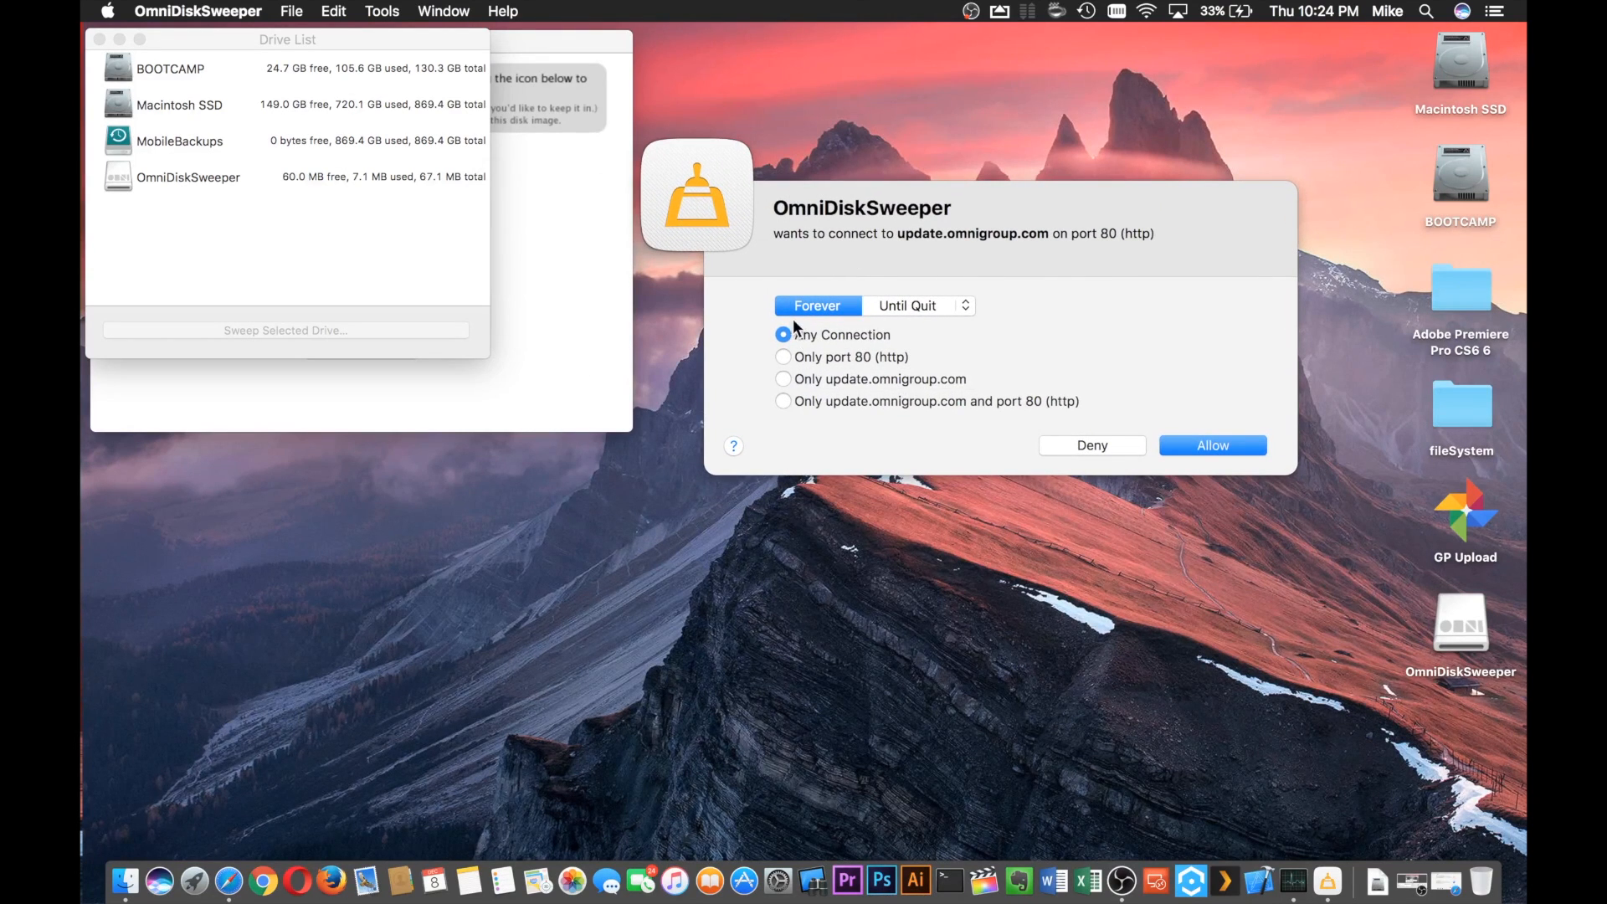
{"action": "left_click", "coordinate": [1232, 443]}
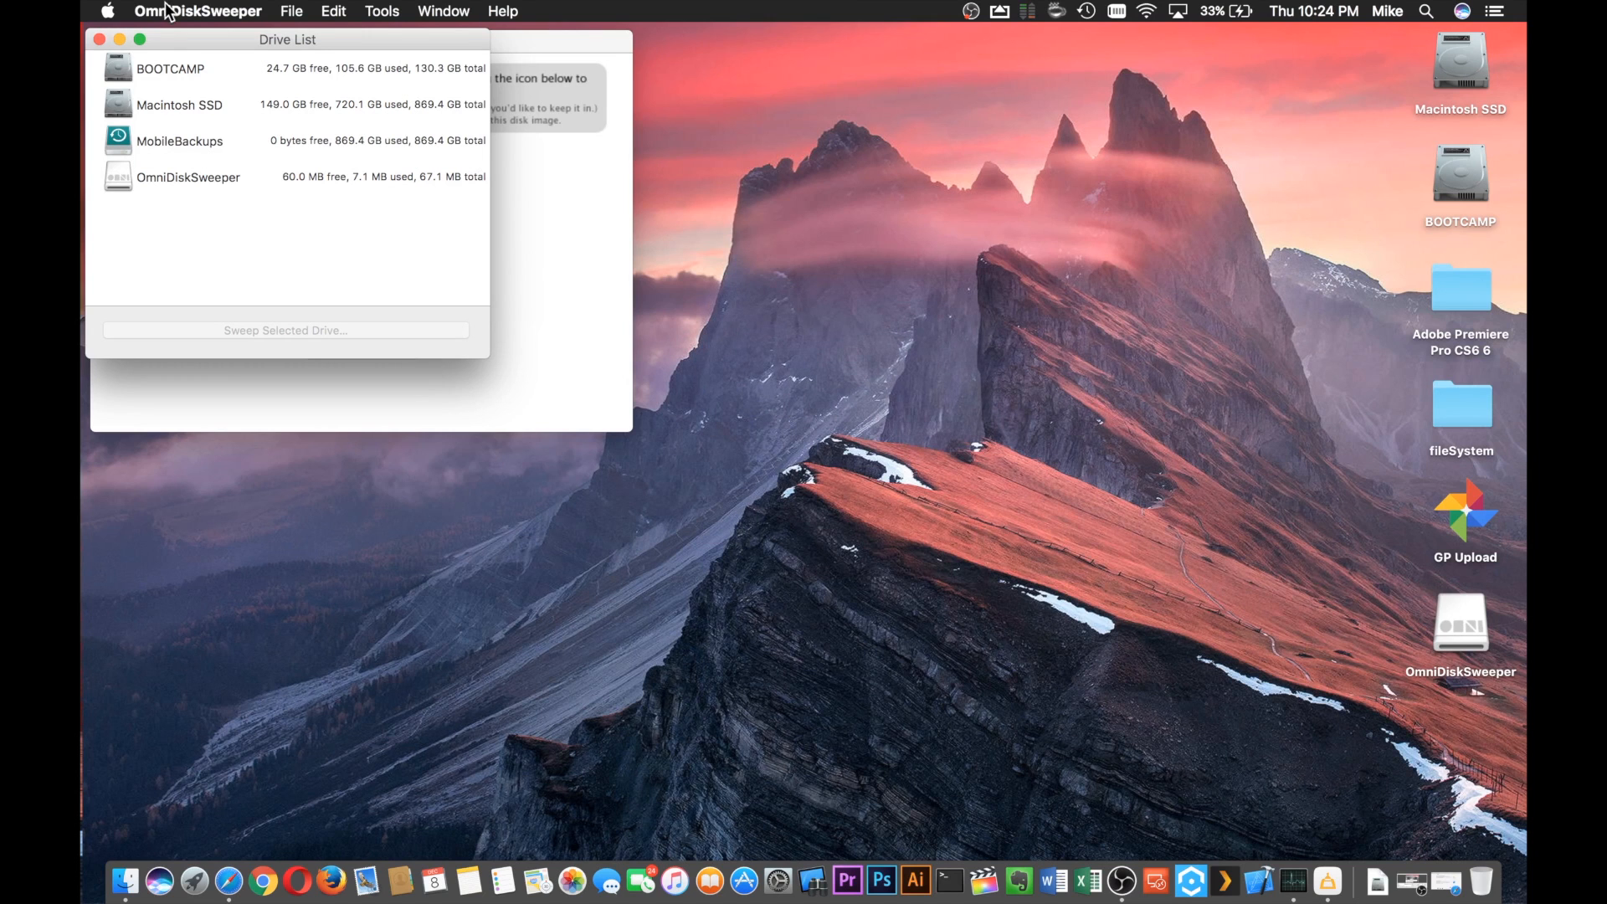
Step: Move the Drive List clear of the Finder window and sweep the Macintosh SSD drive, repositioning the results window
{"action": "left_click_drag", "start_coordinate": [194, 42], "coordinate": [789, 137]}
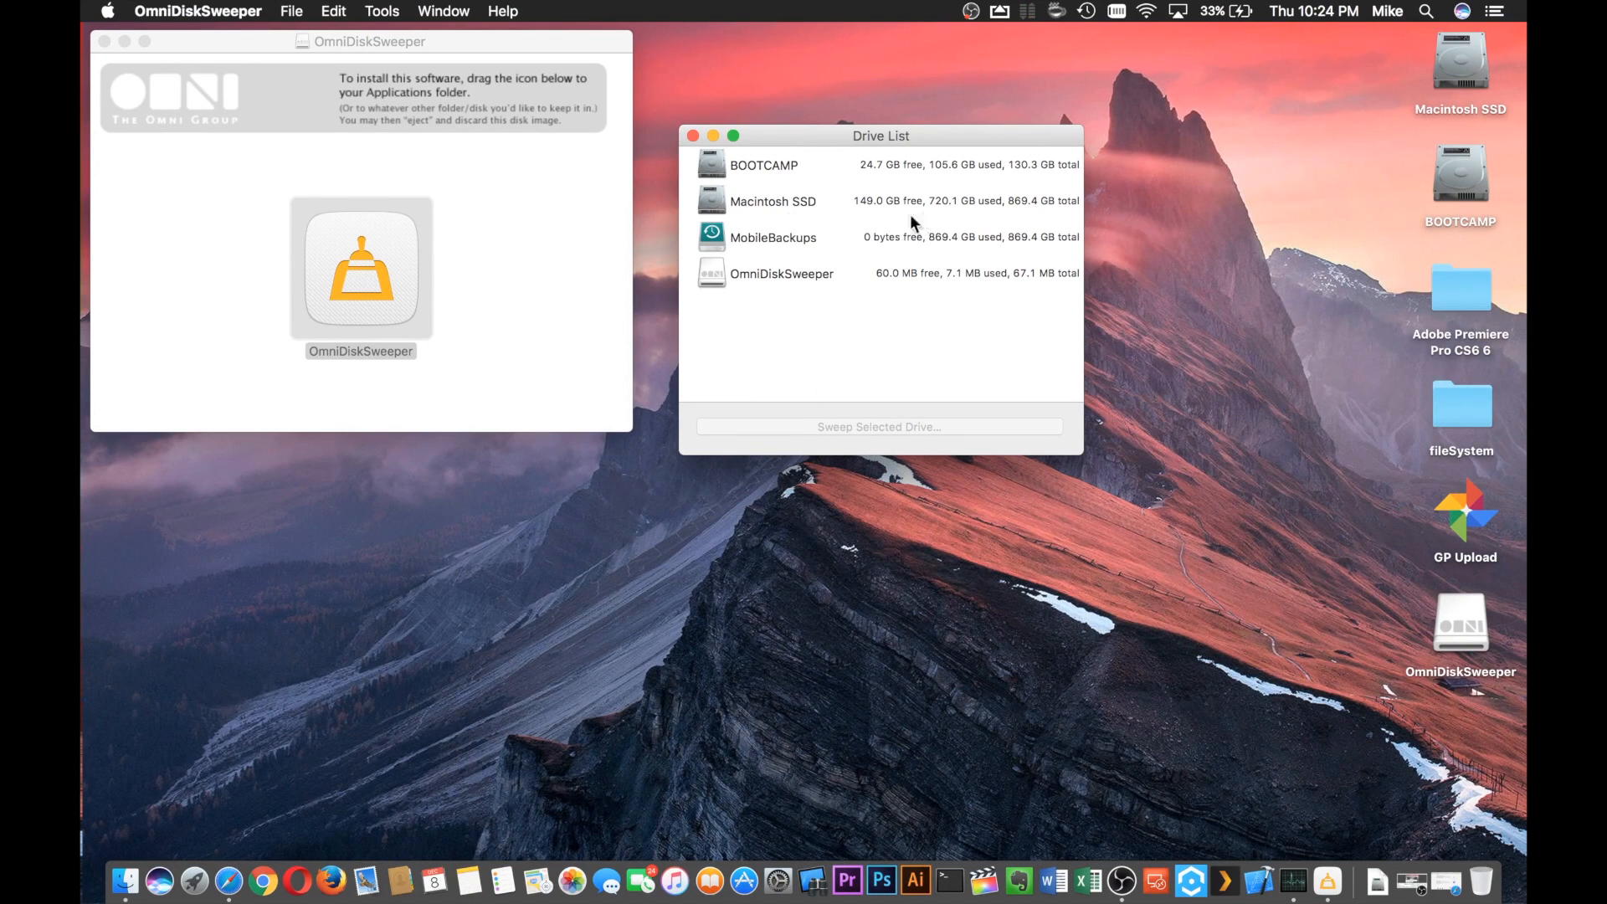
{"action": "left_click", "coordinate": [771, 204]}
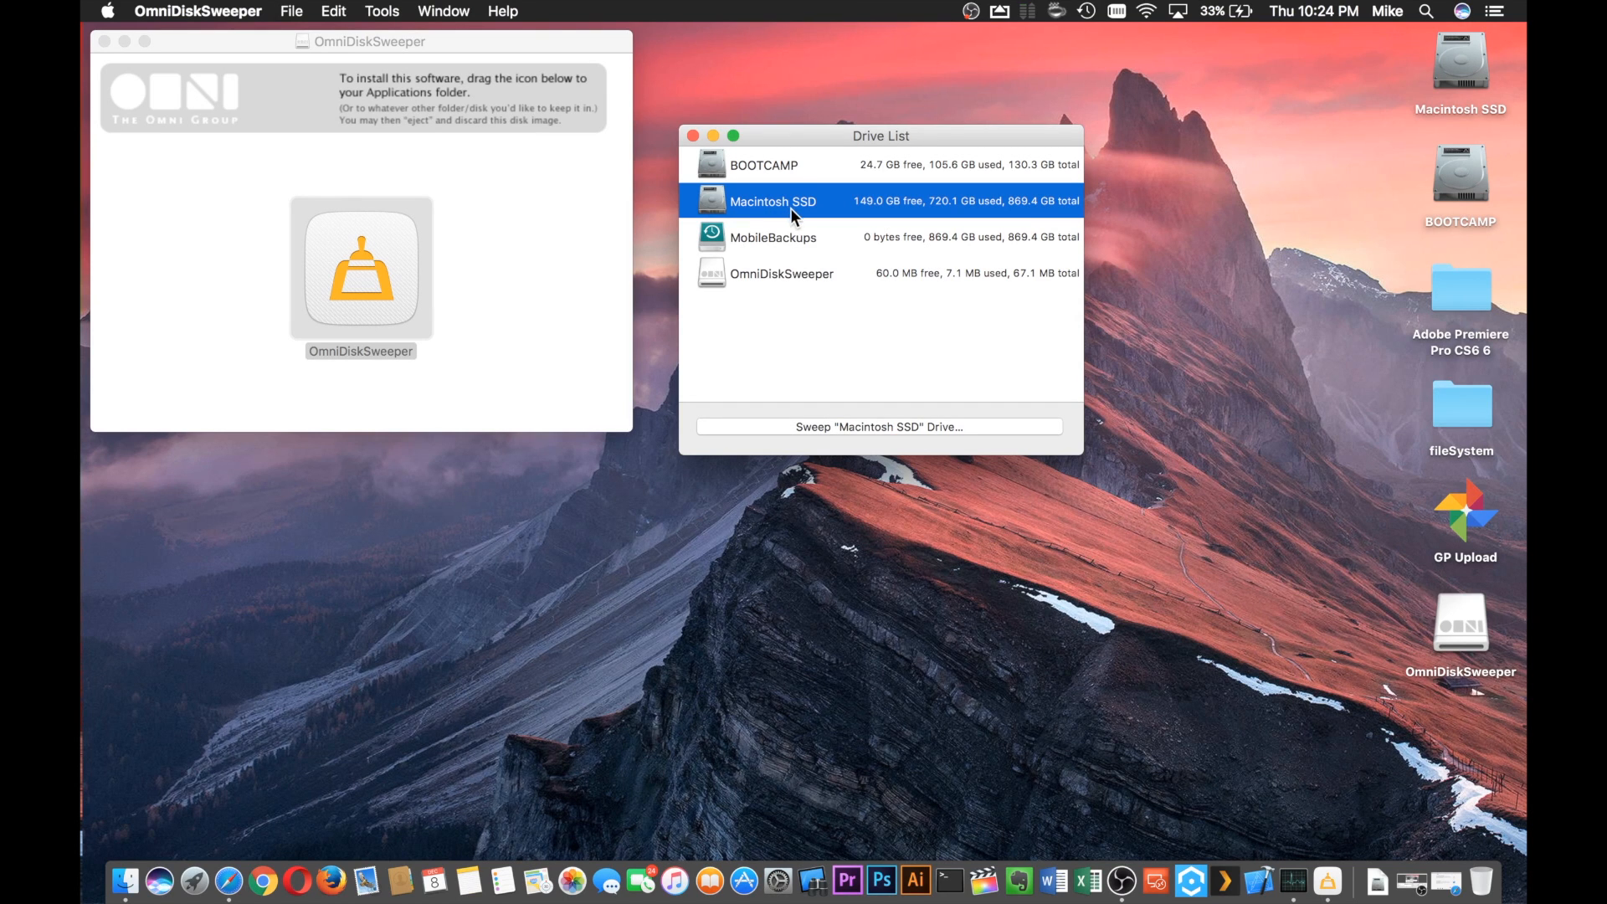
{"action": "left_click", "coordinate": [837, 428]}
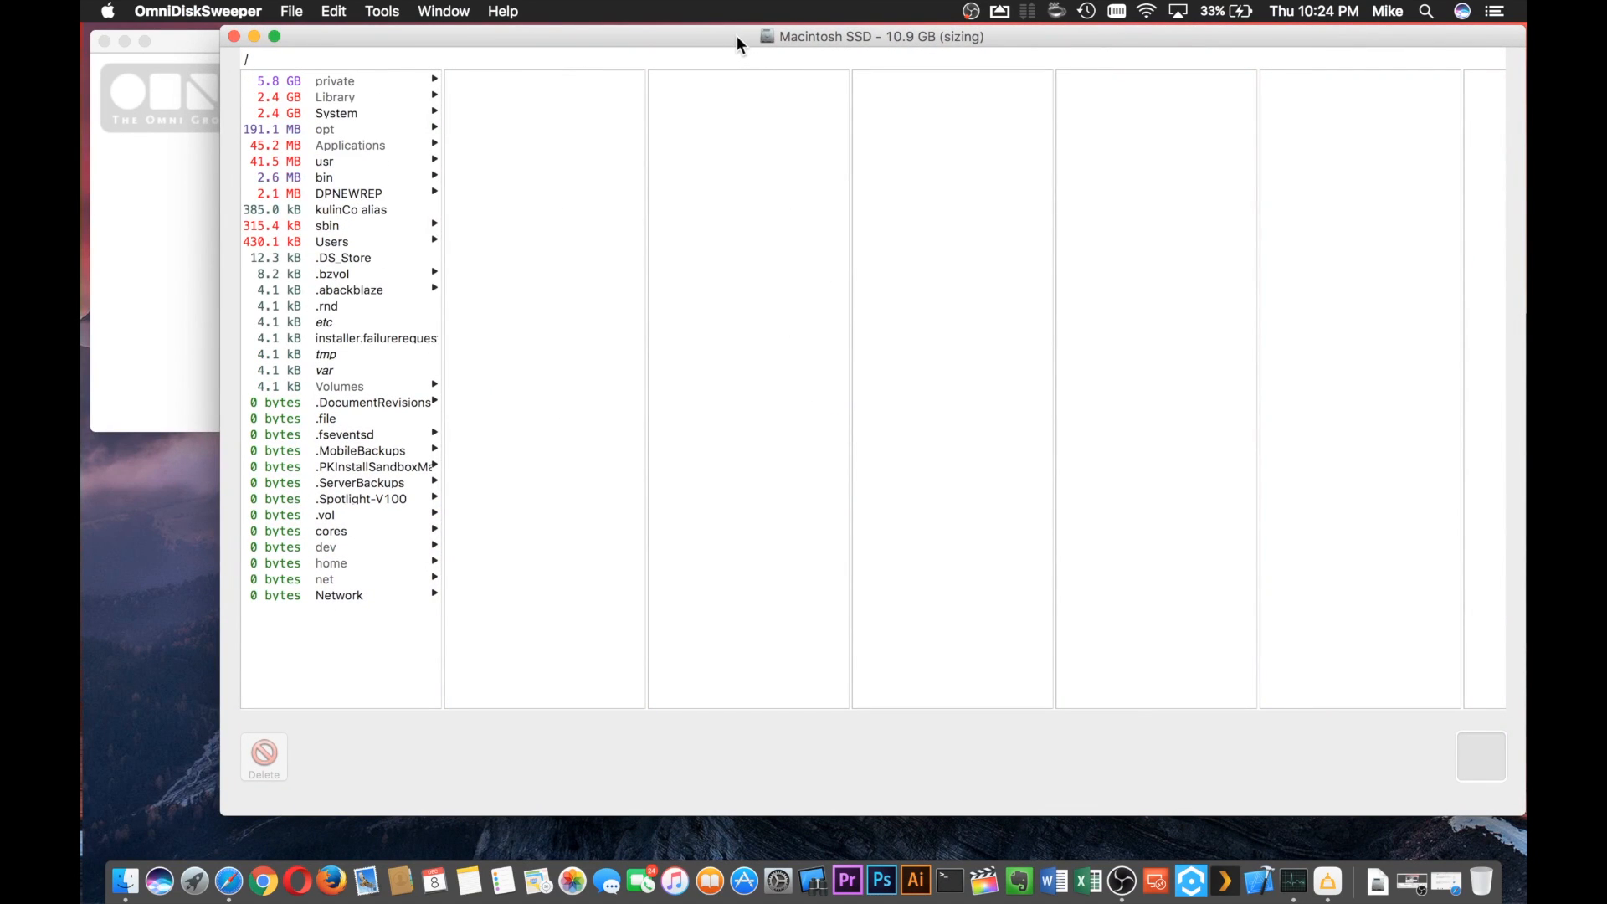
{"action": "left_click_drag", "start_coordinate": [736, 36], "coordinate": [696, 47]}
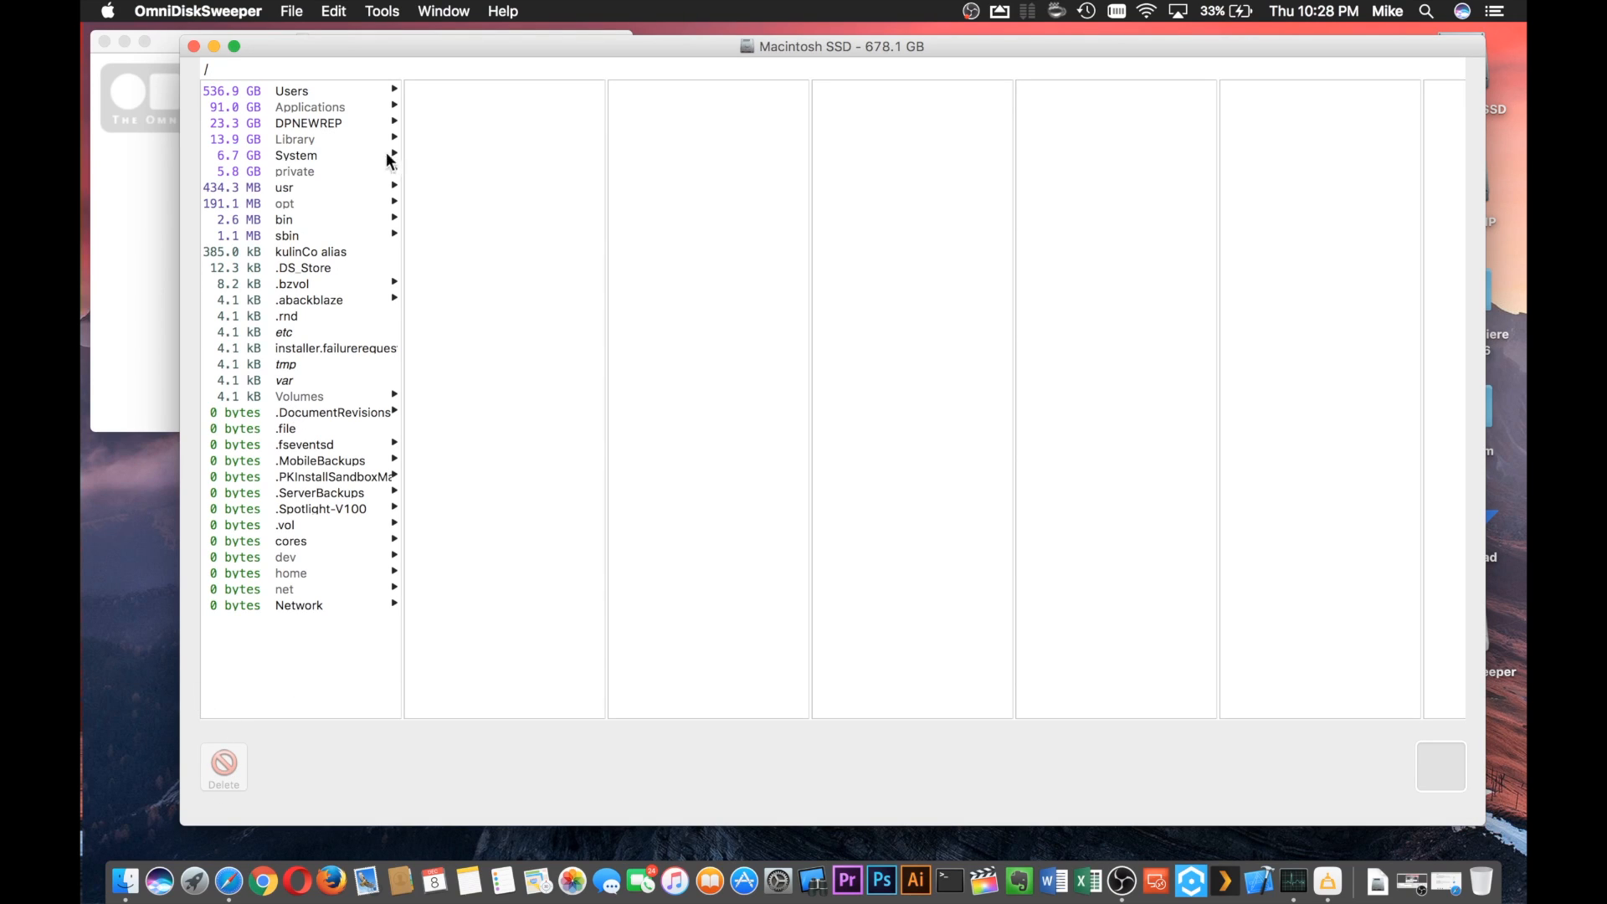
Step: Find Untitled.fcpbundle in the Movies folder of the largest user's home folder and permanently destroy it
{"action": "left_click", "coordinate": [295, 88]}
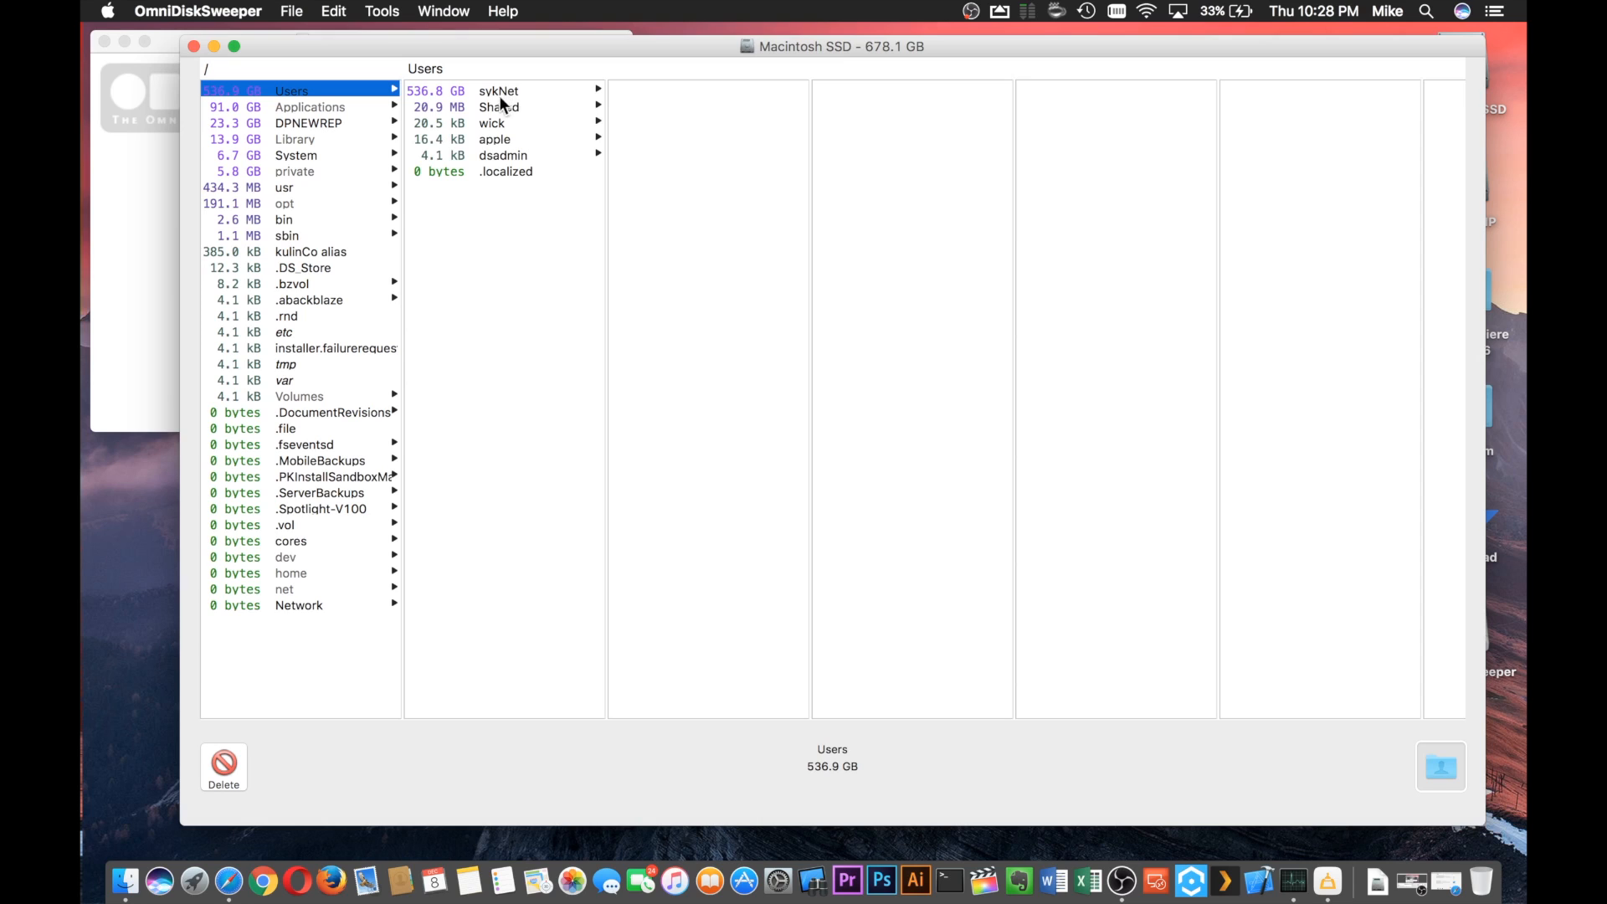
{"action": "left_click", "coordinate": [440, 98]}
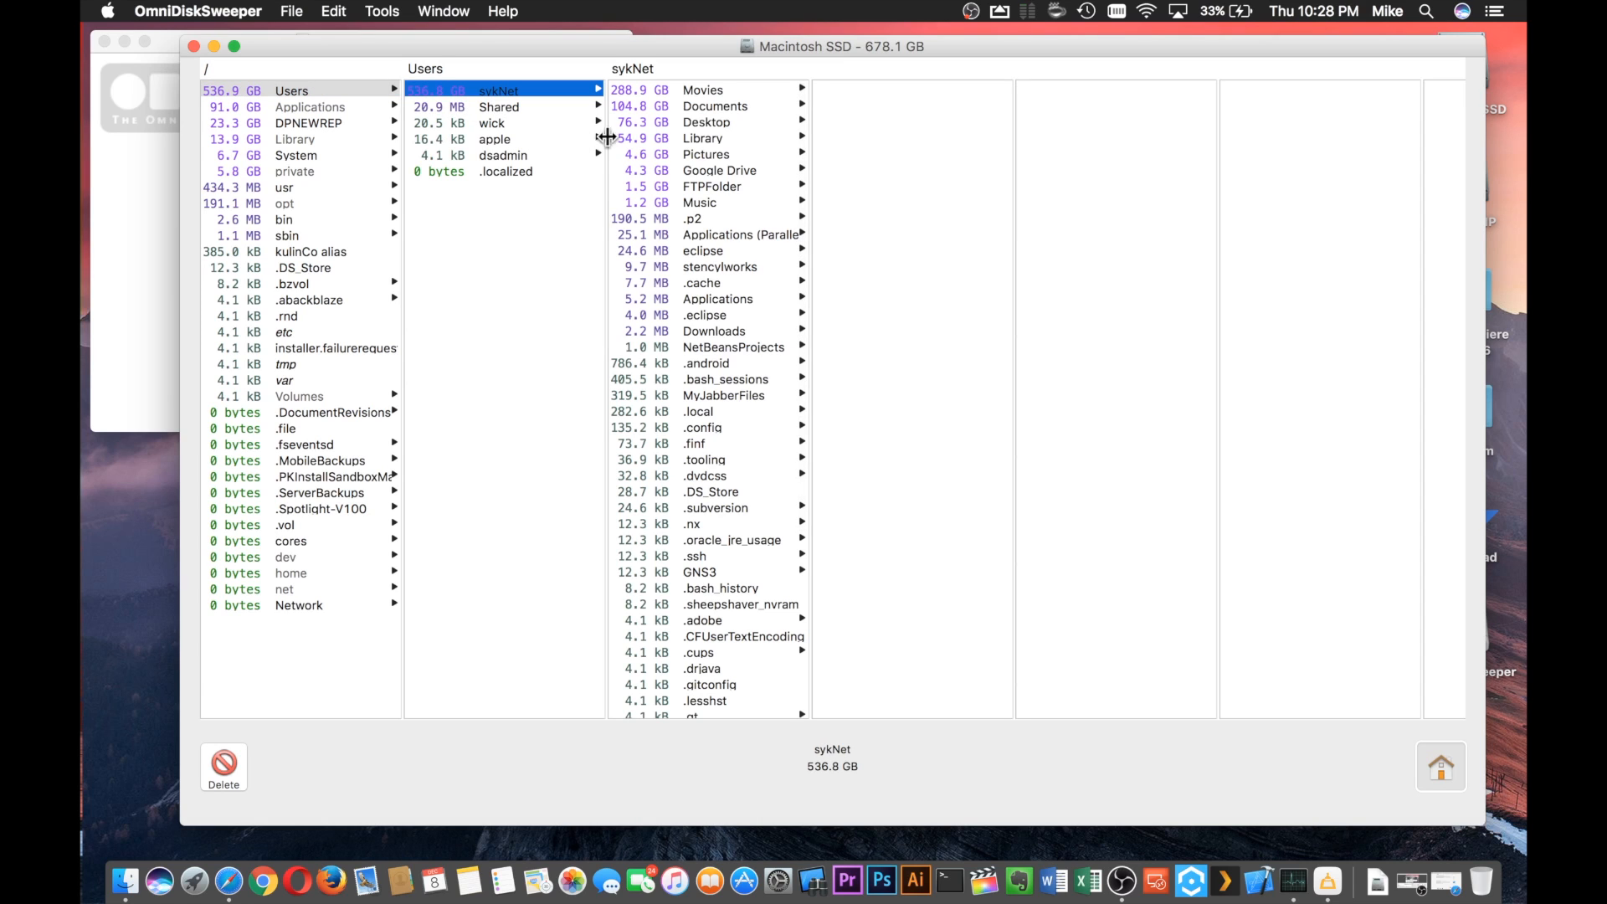
{"action": "left_click", "coordinate": [654, 92]}
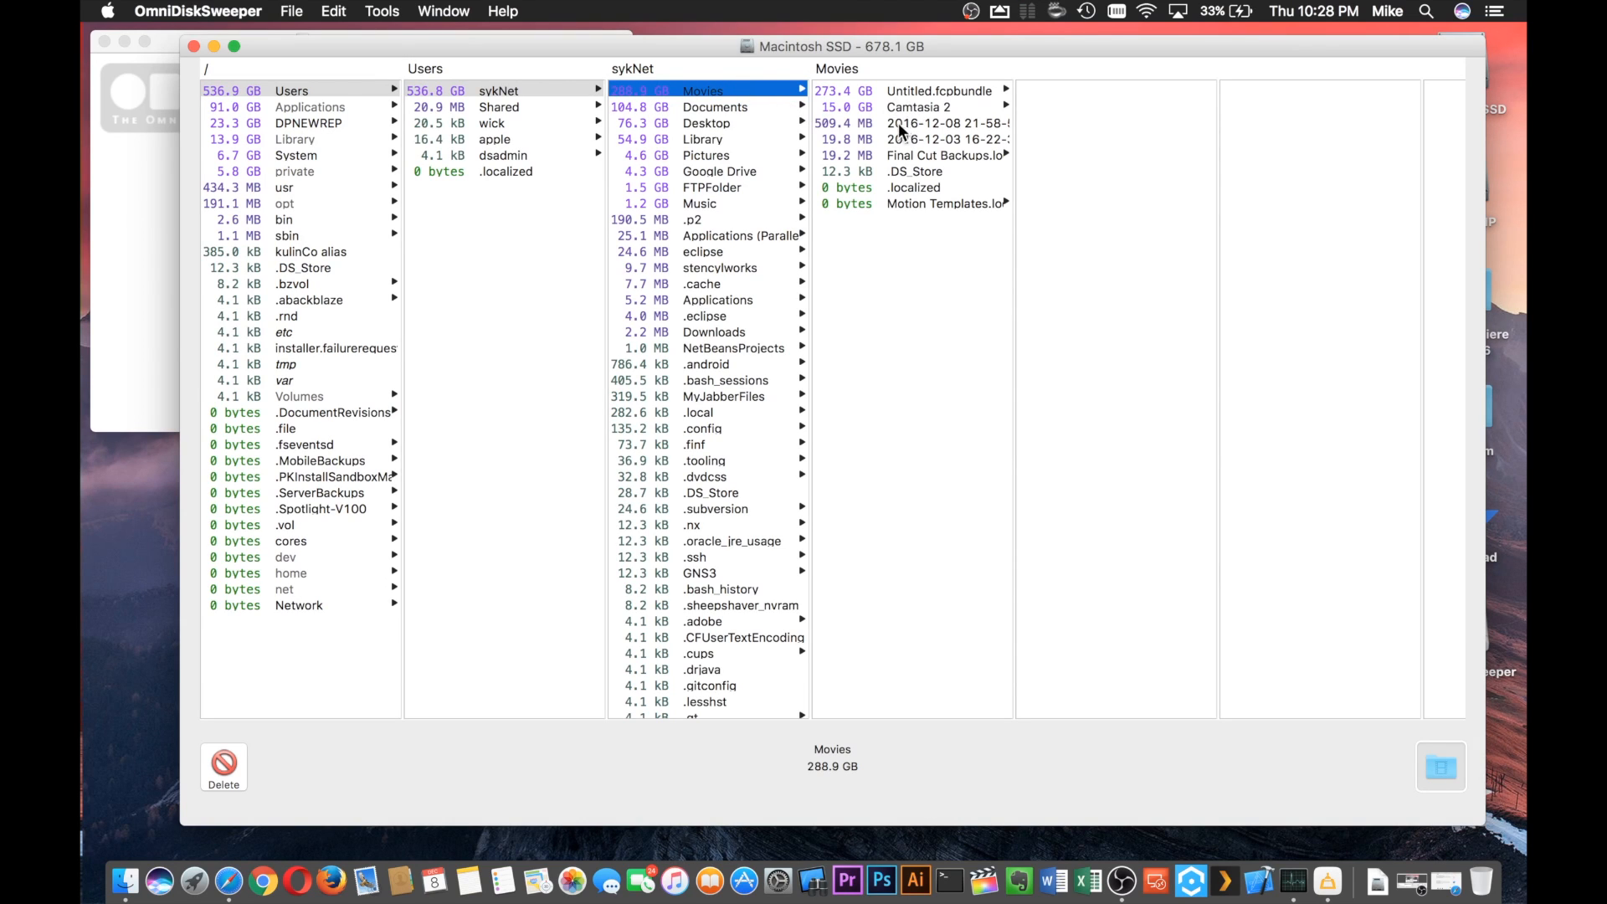
{"action": "left_click", "coordinate": [910, 90]}
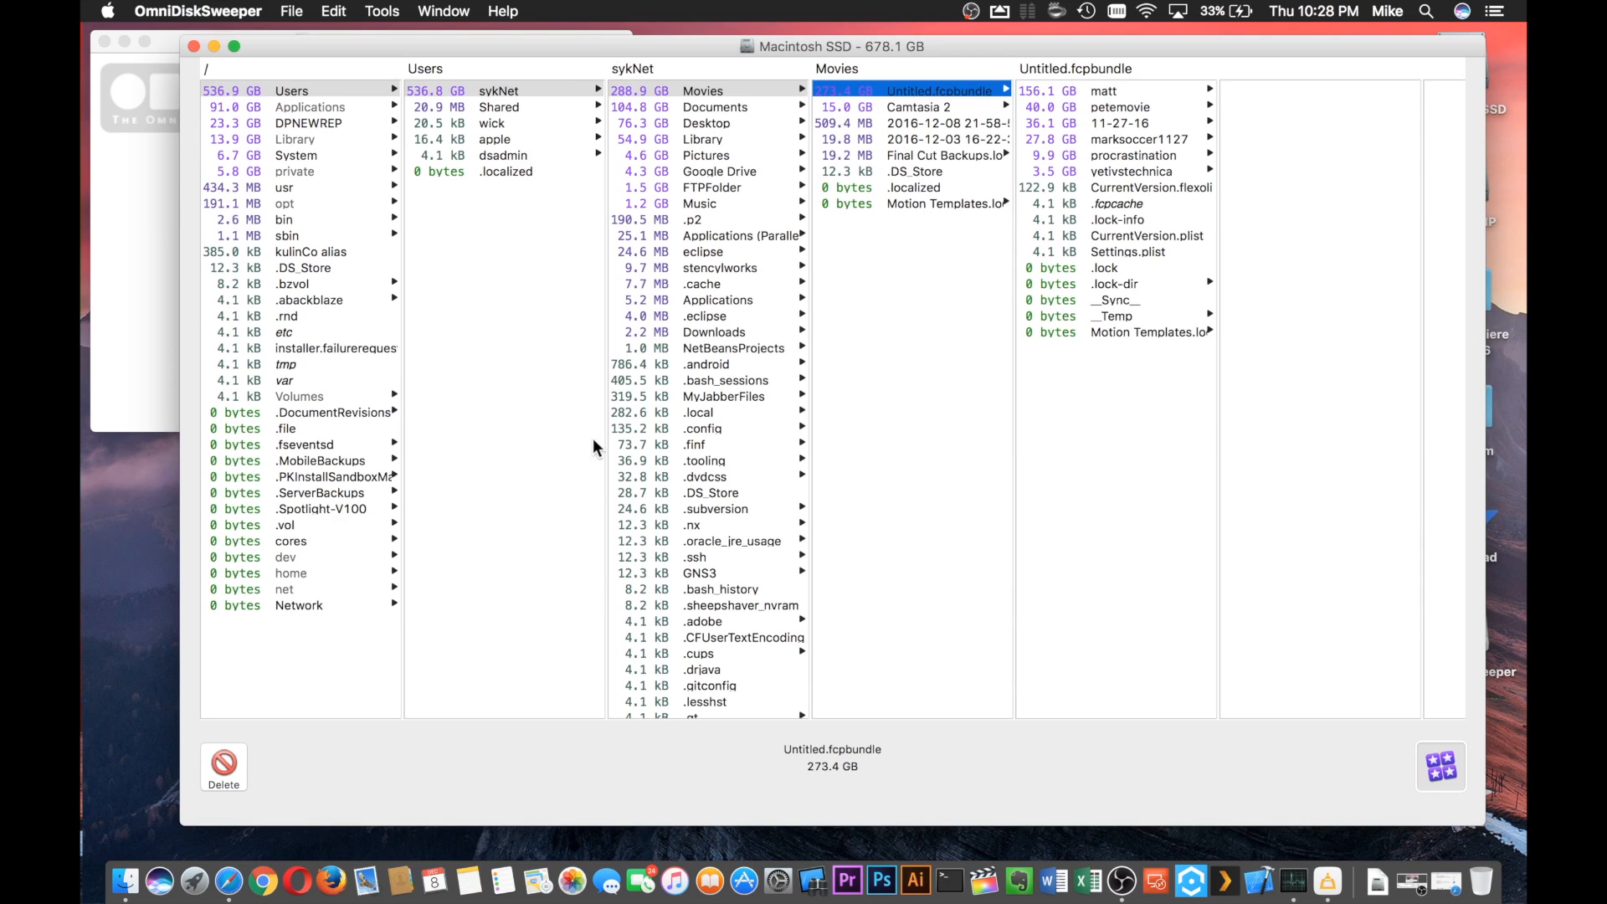
{"action": "left_click", "coordinate": [222, 771]}
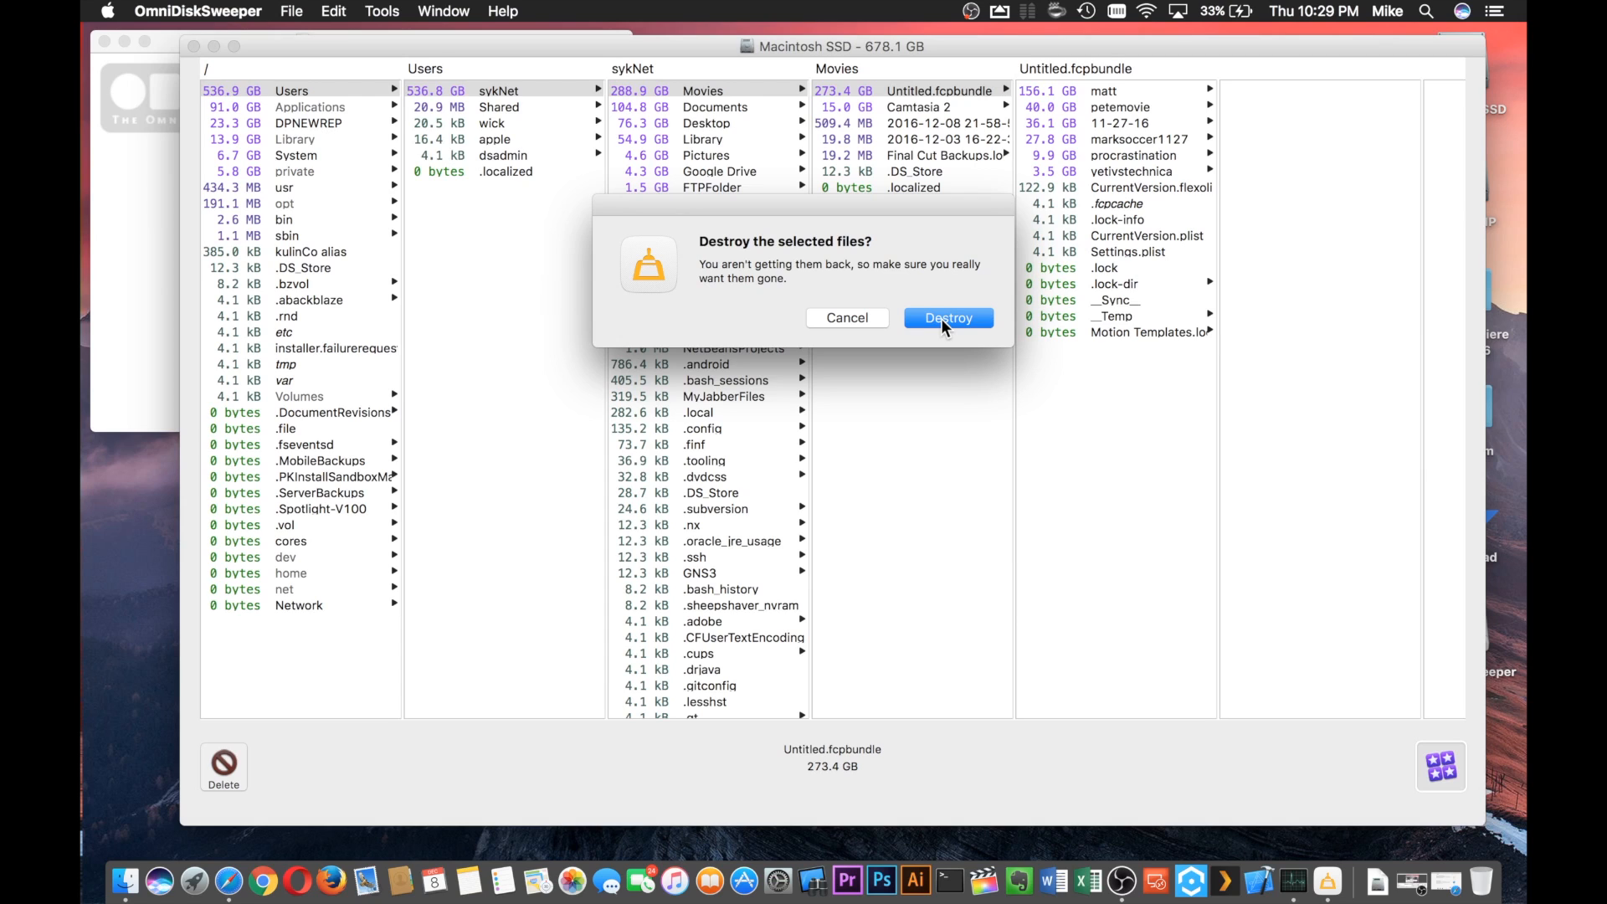
{"action": "left_click", "coordinate": [941, 318]}
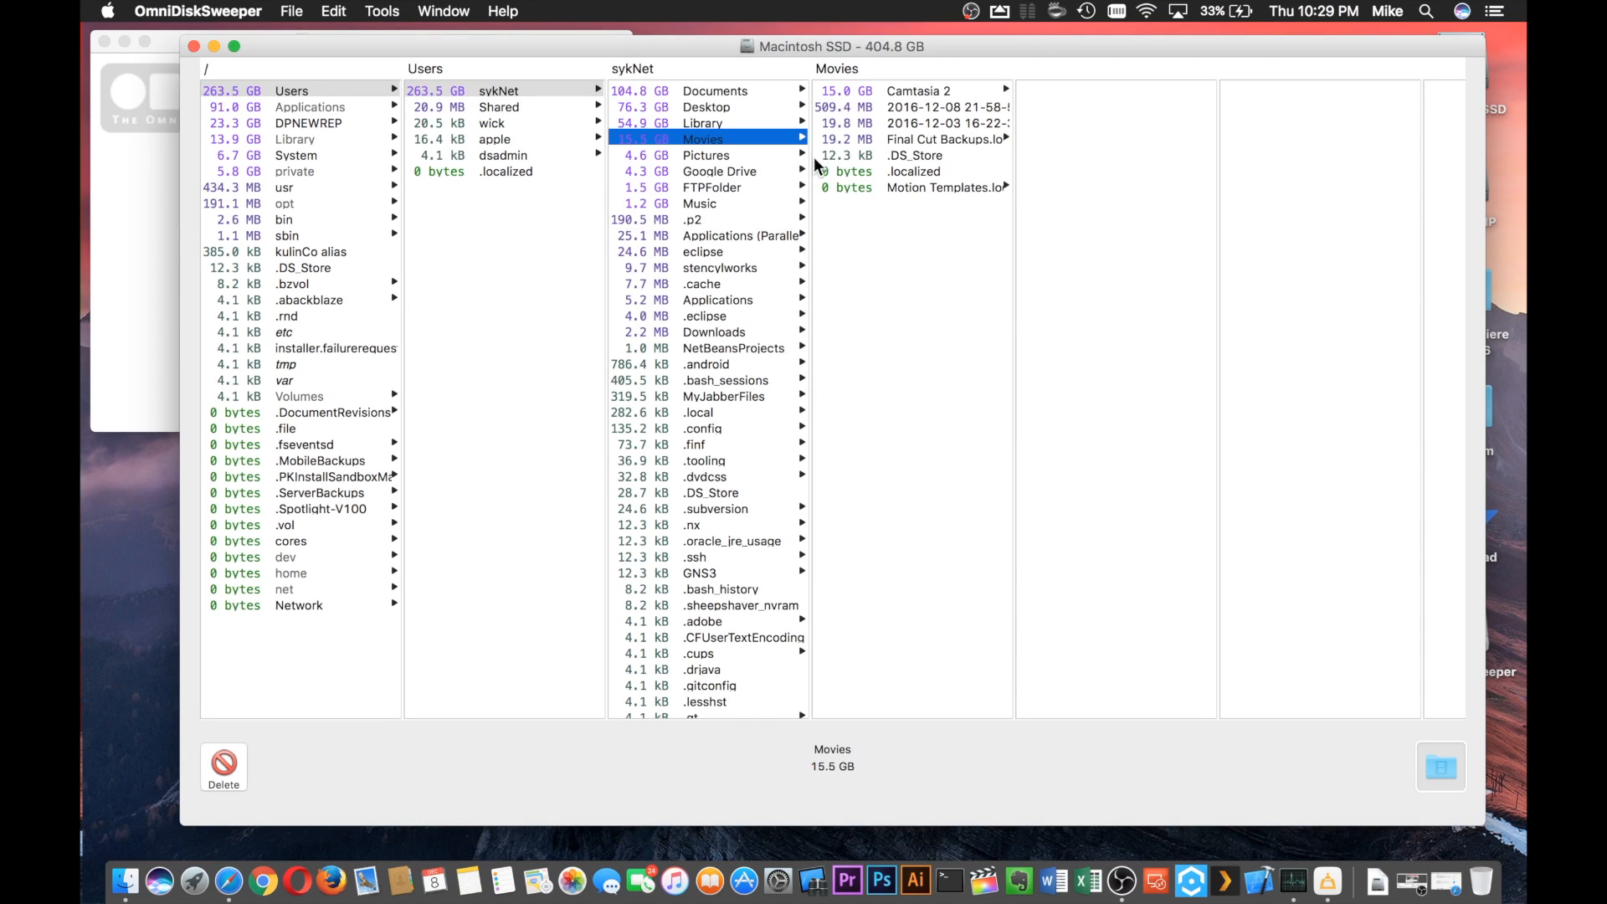
Step: Check the contents of the Pictures, Google Drive and FTPFolder folders, and quit OmniDiskSweeper
{"action": "left_click", "coordinate": [746, 157]}
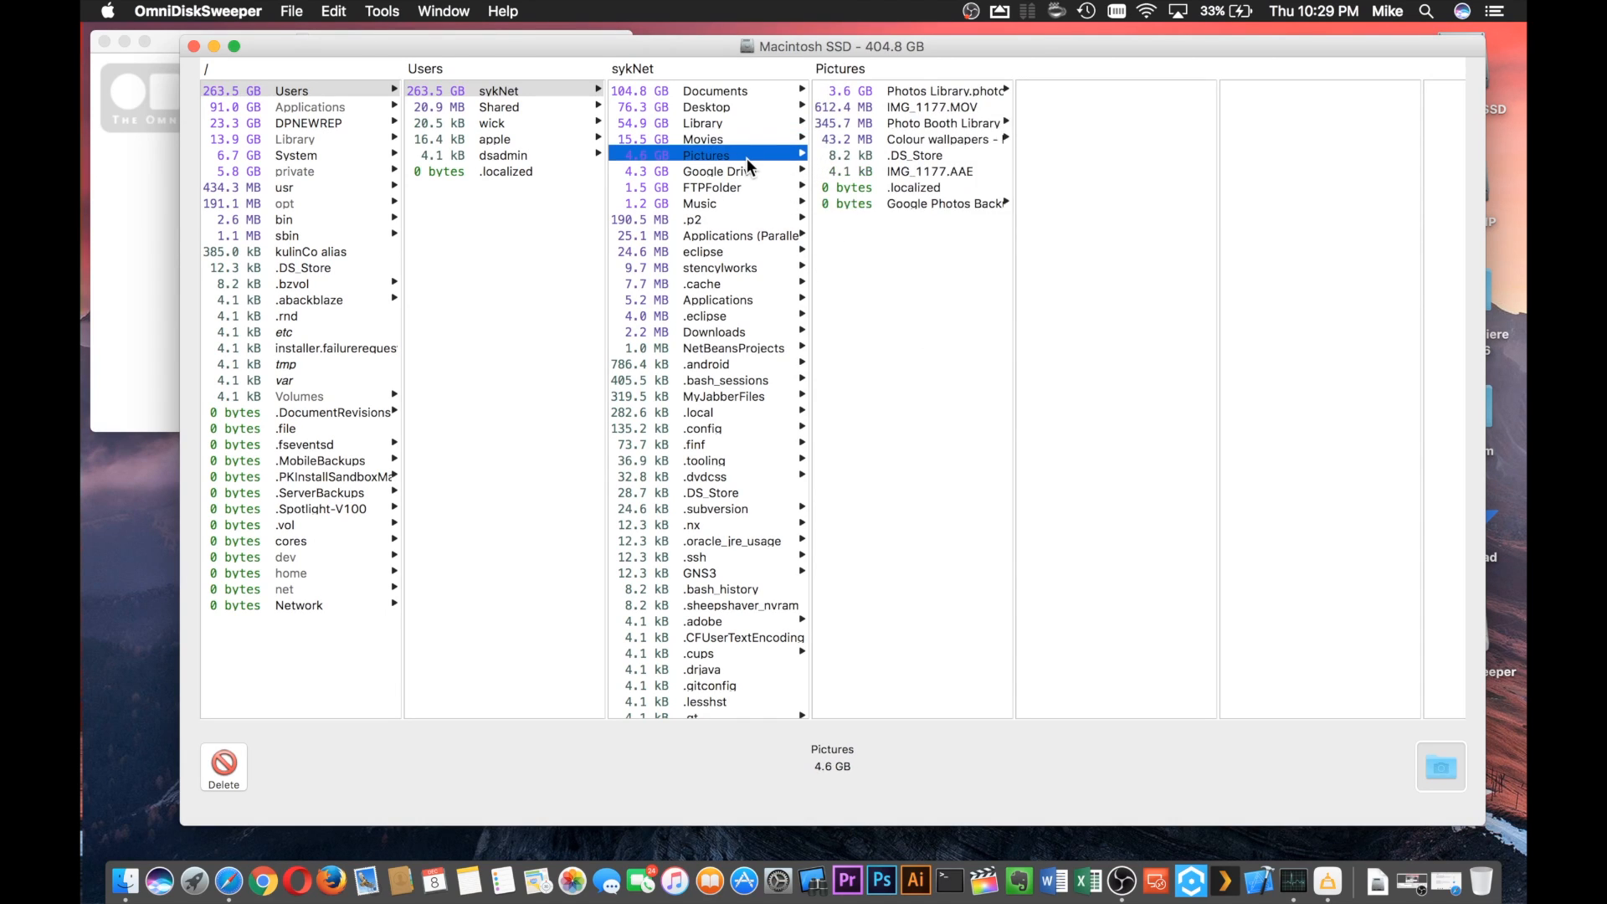
{"action": "left_click", "coordinate": [754, 170]}
{"action": "left_click", "coordinate": [742, 185]}
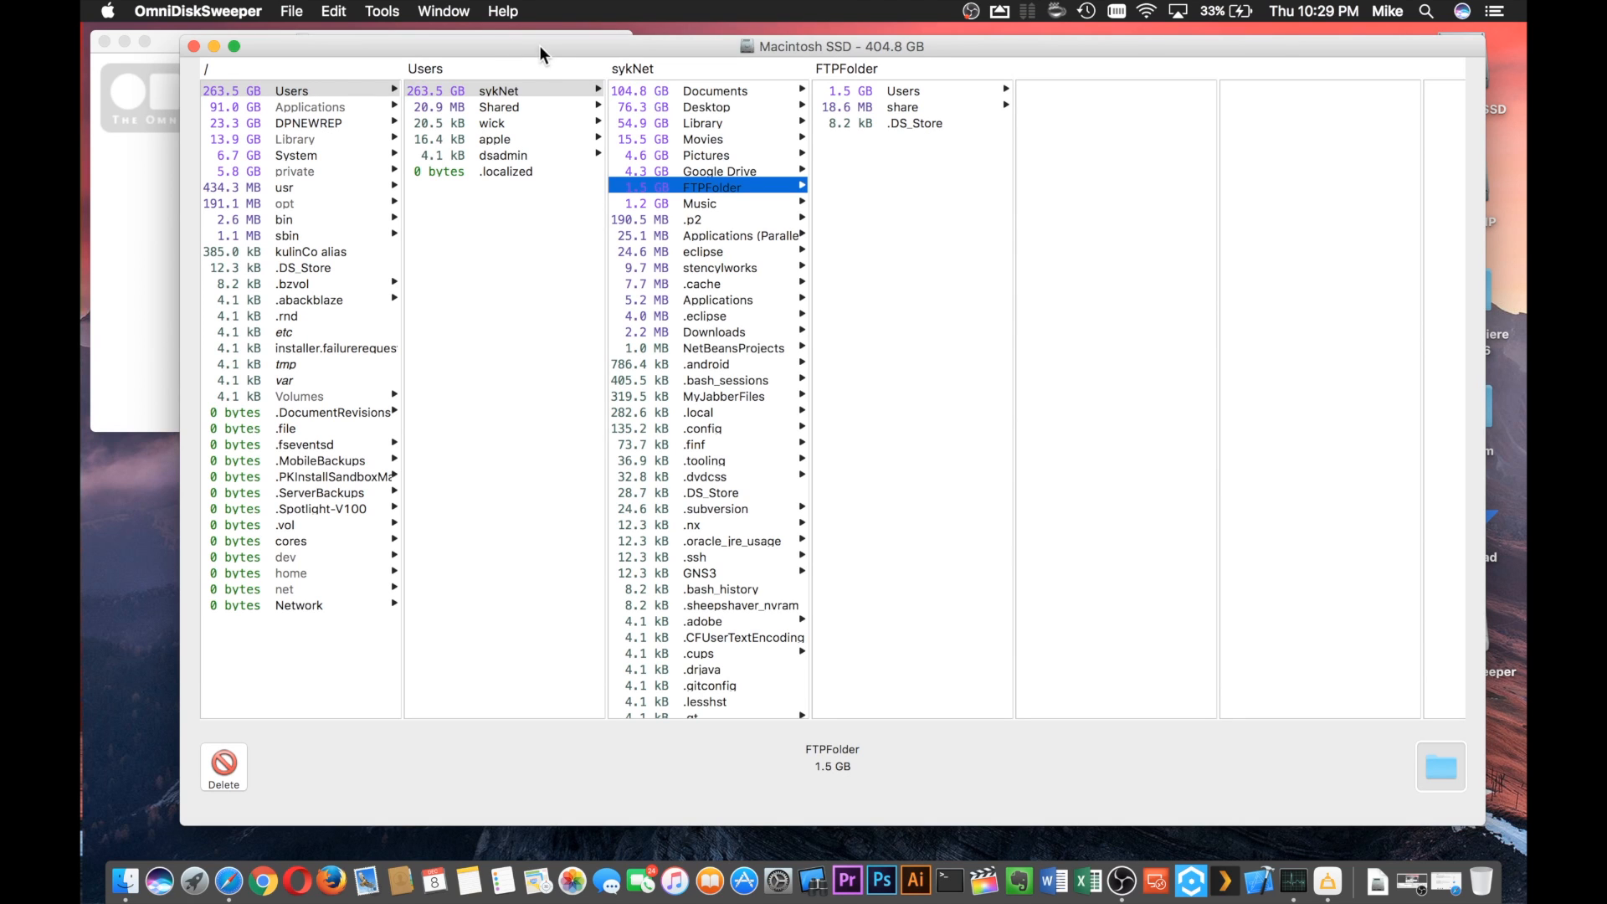
{"action": "mouse_move", "coordinate": [540, 45]}
{"action": "left_mouse_down"}
{"action": "mouse_move", "coordinate": [569, 134]}
{"action": "mouse_move", "coordinate": [534, 34]}
{"action": "left_mouse_up"}
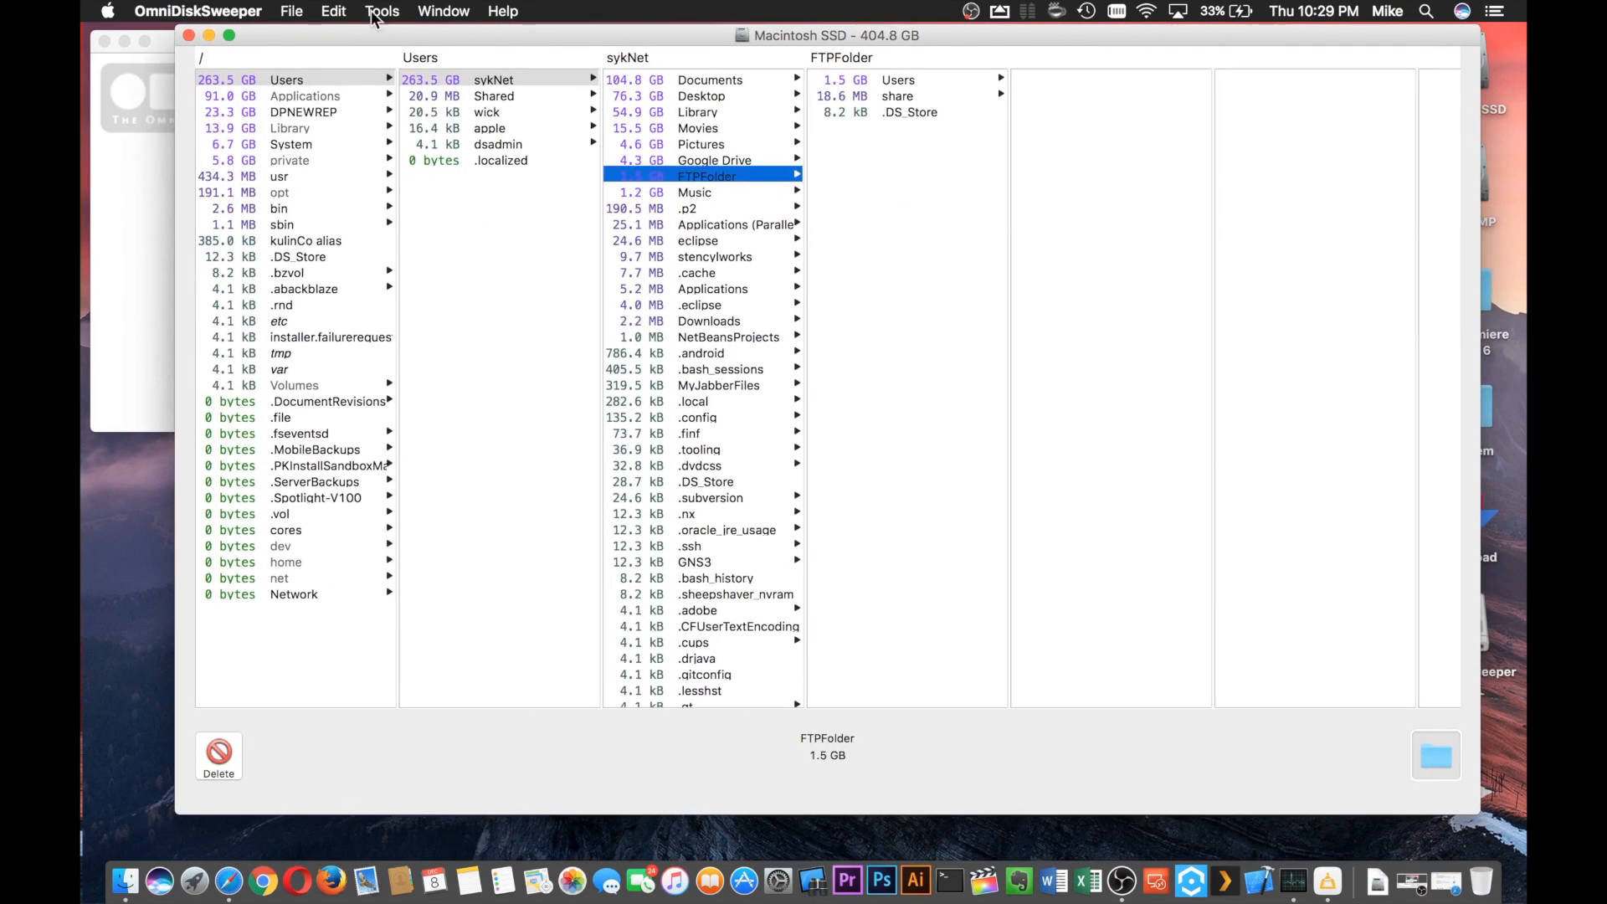
{"action": "left_click", "coordinate": [217, 11]}
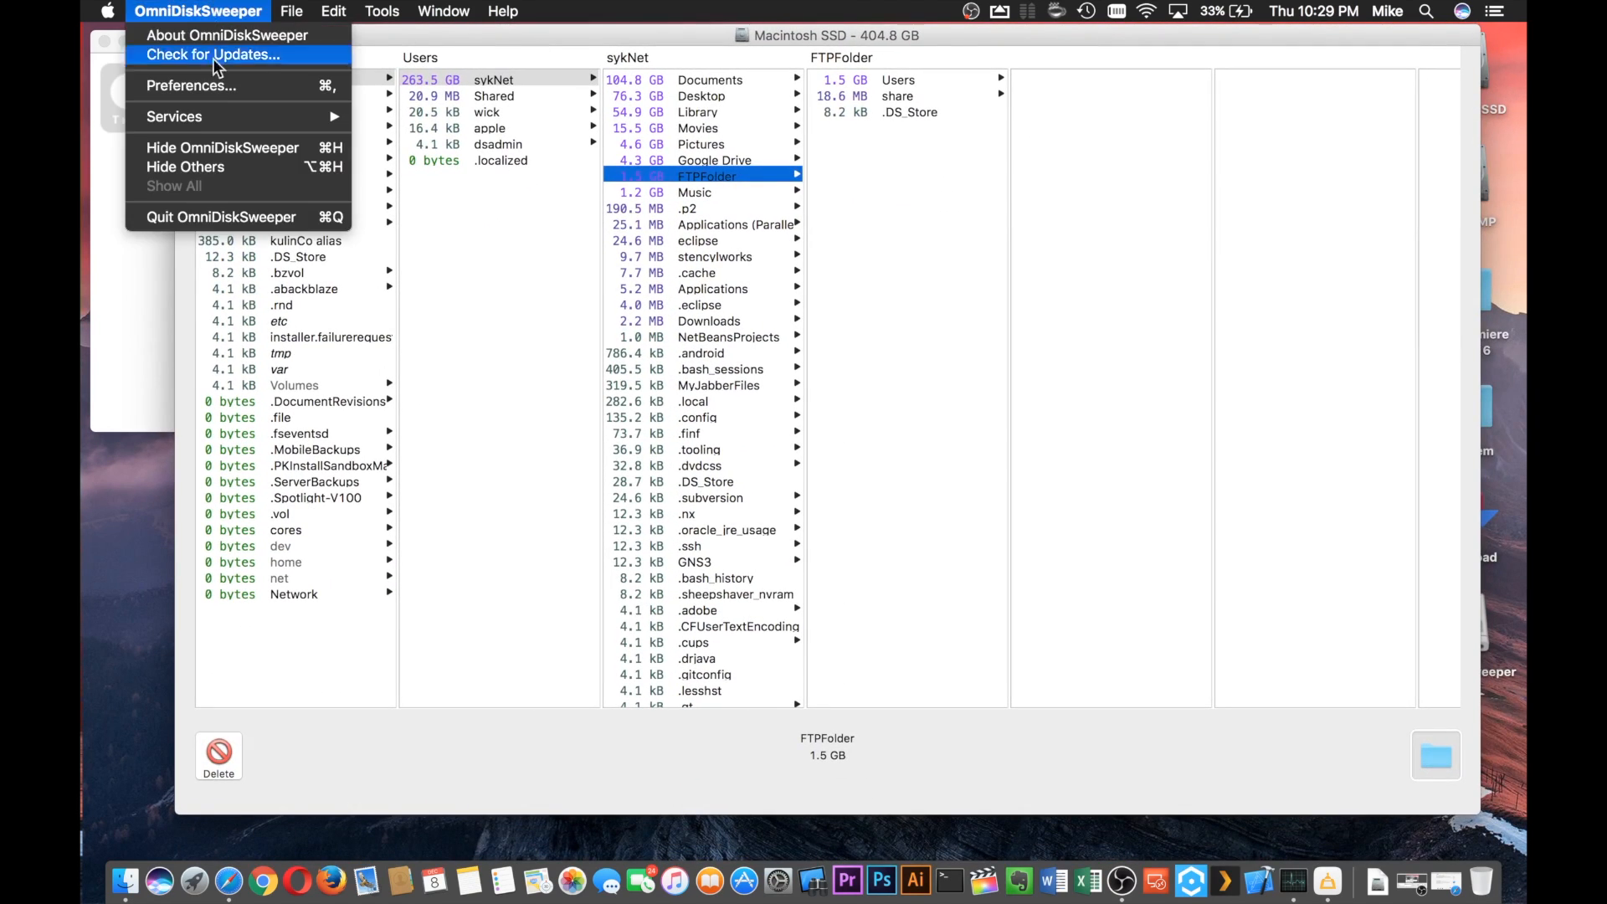
{"action": "left_click", "coordinate": [187, 217]}
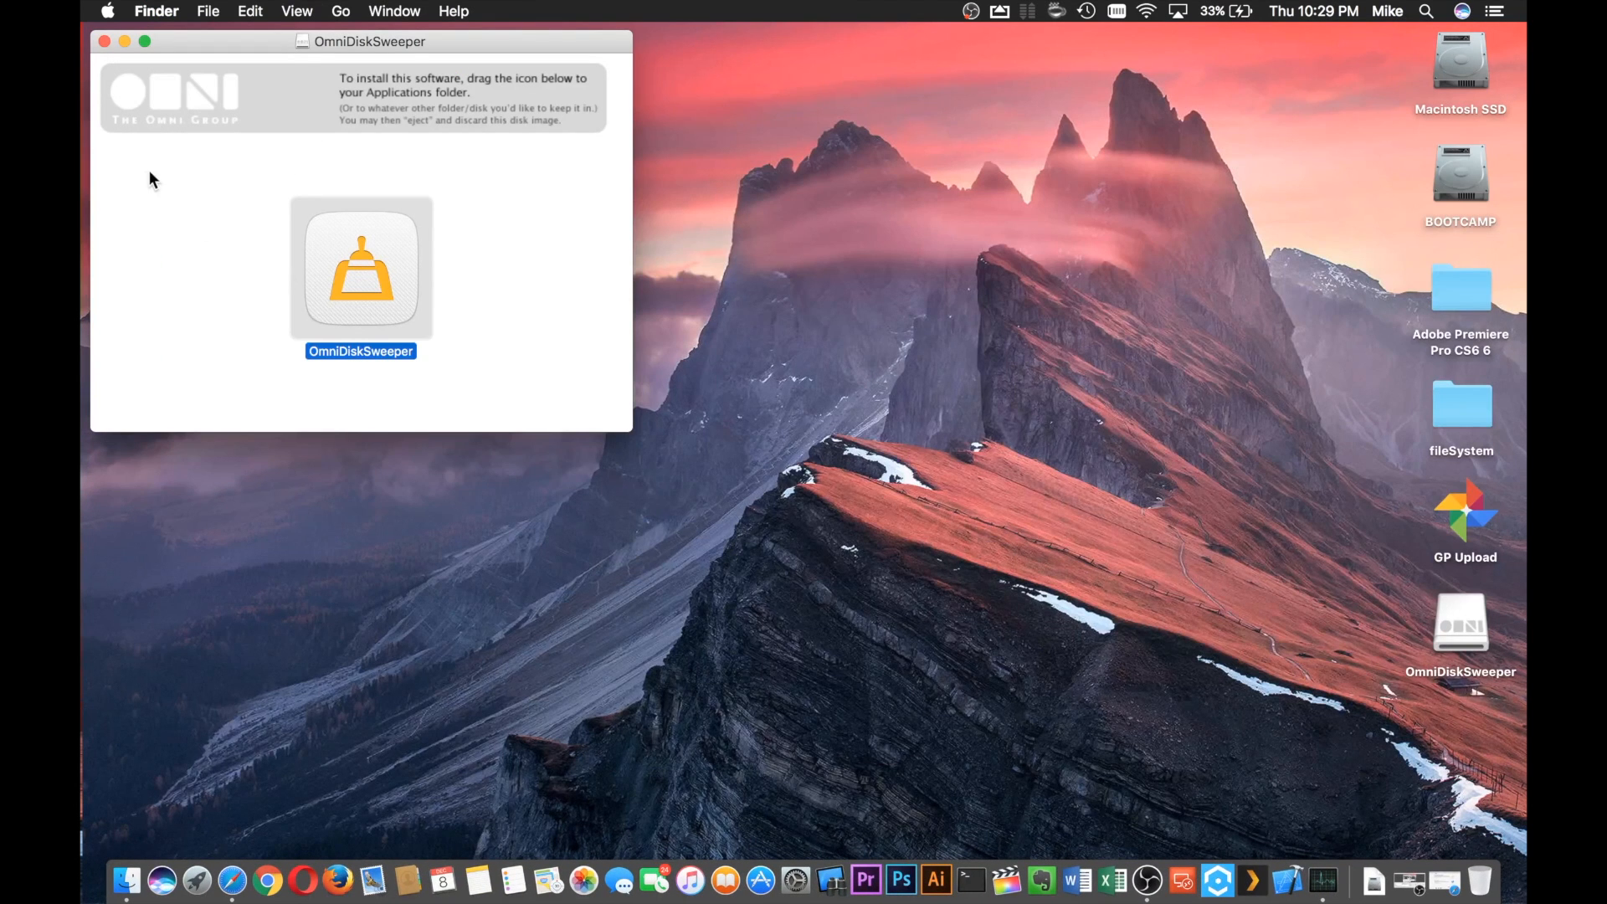
Step: Close the OmniDiskSweeper installer window and eject its disk image from the desktop
{"action": "left_click", "coordinate": [104, 40]}
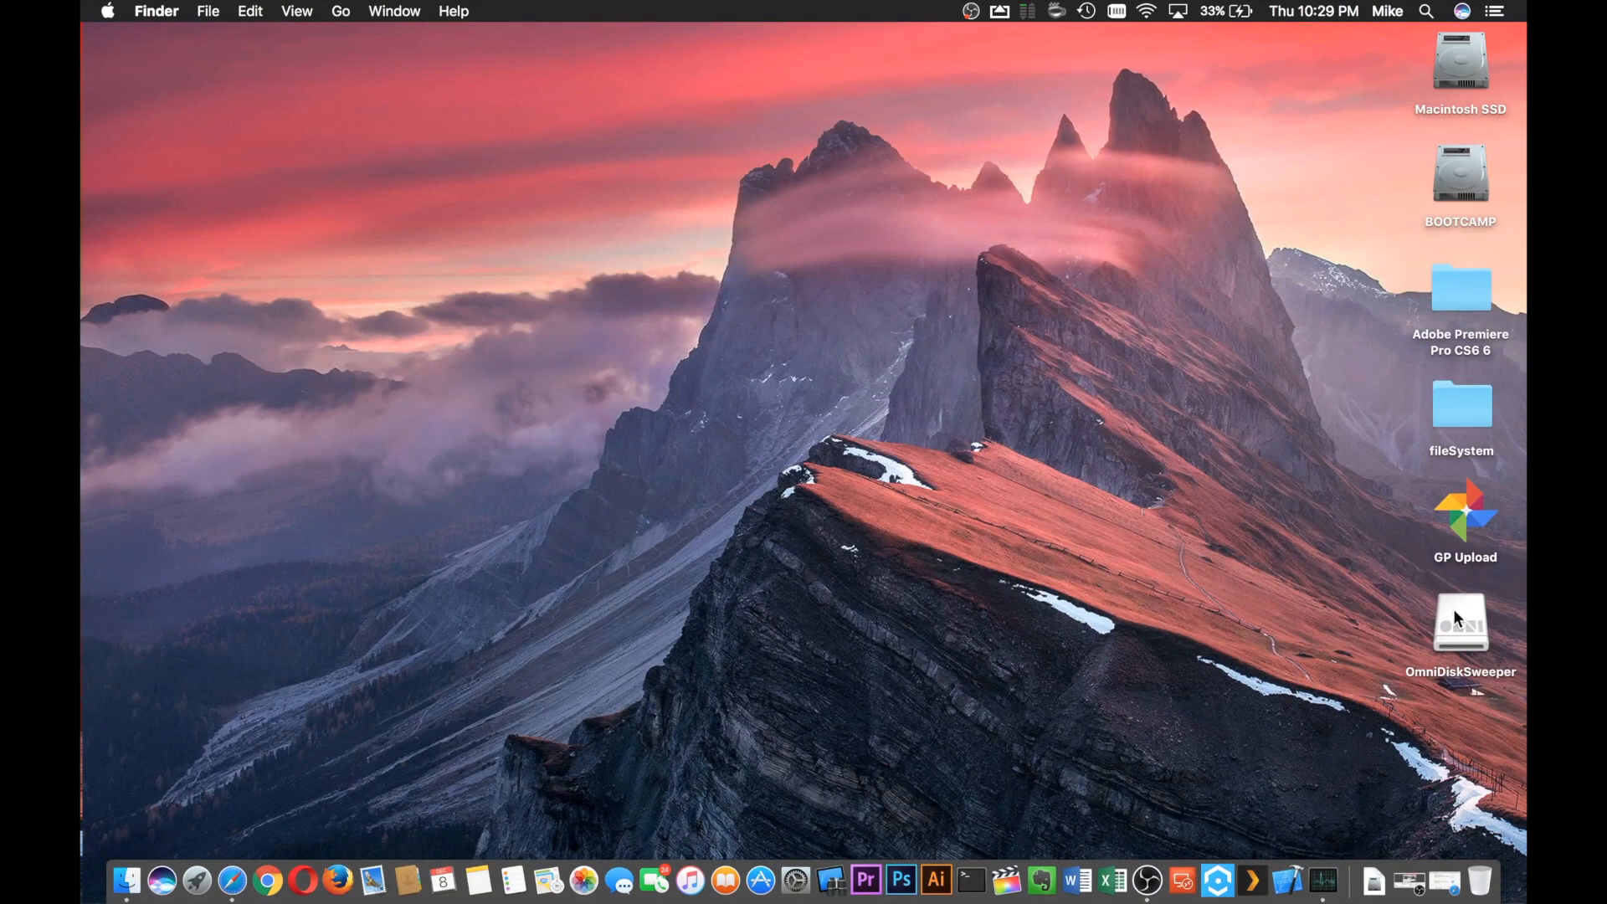
{"action": "left_click_drag", "start_coordinate": [1458, 620], "coordinate": [1490, 883]}
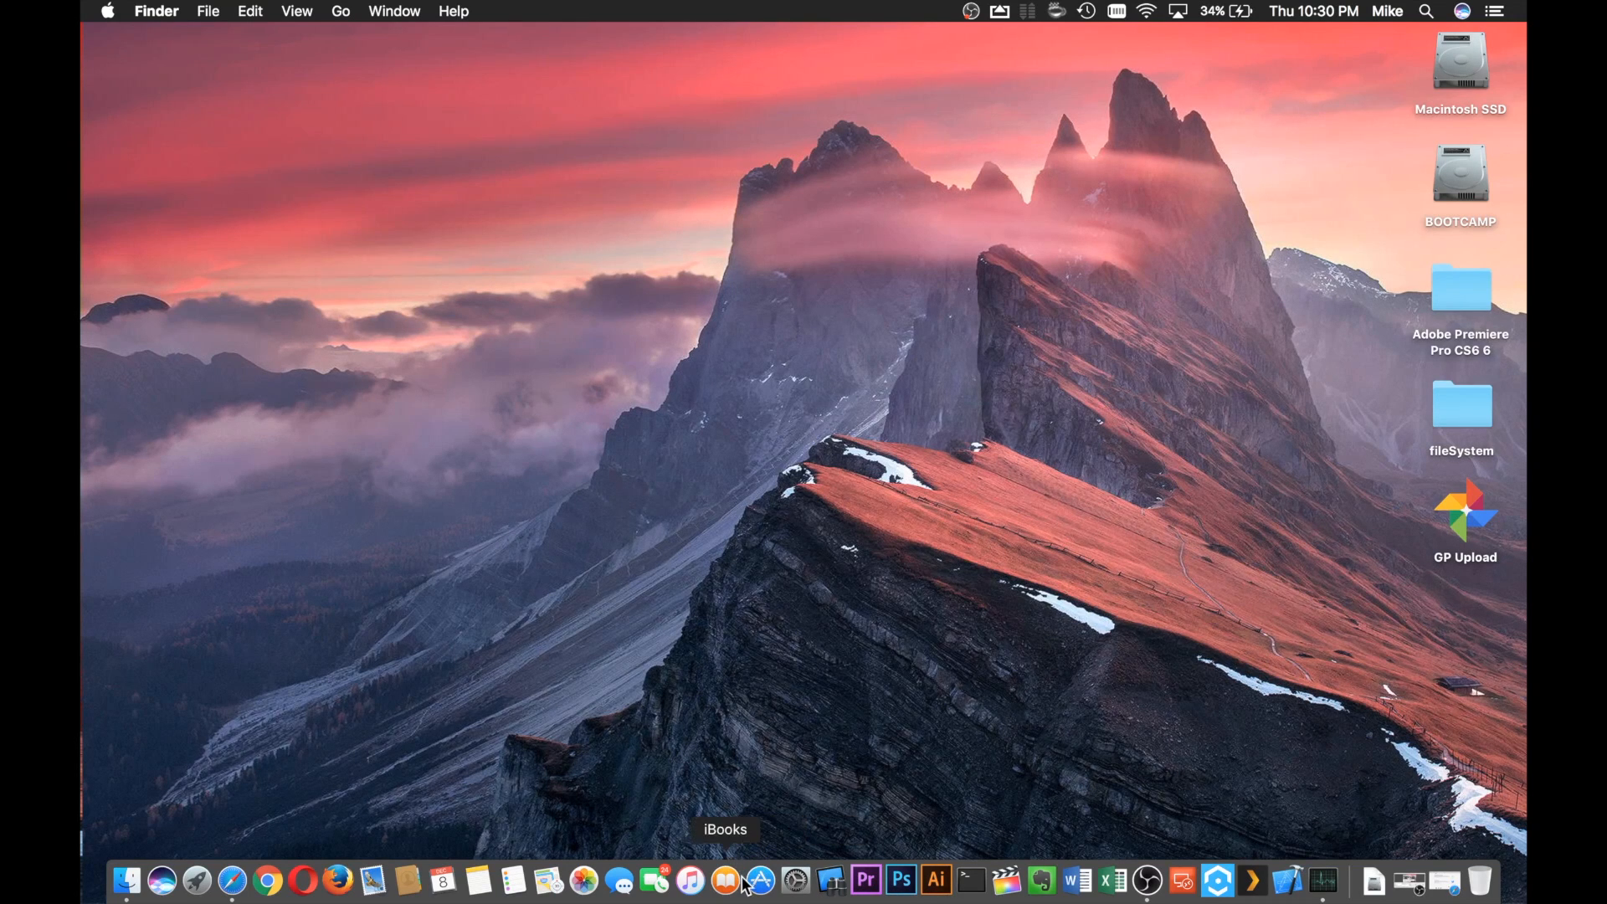
Step: Check the App Store for available software updates and quit it
{"action": "left_click", "coordinate": [761, 882]}
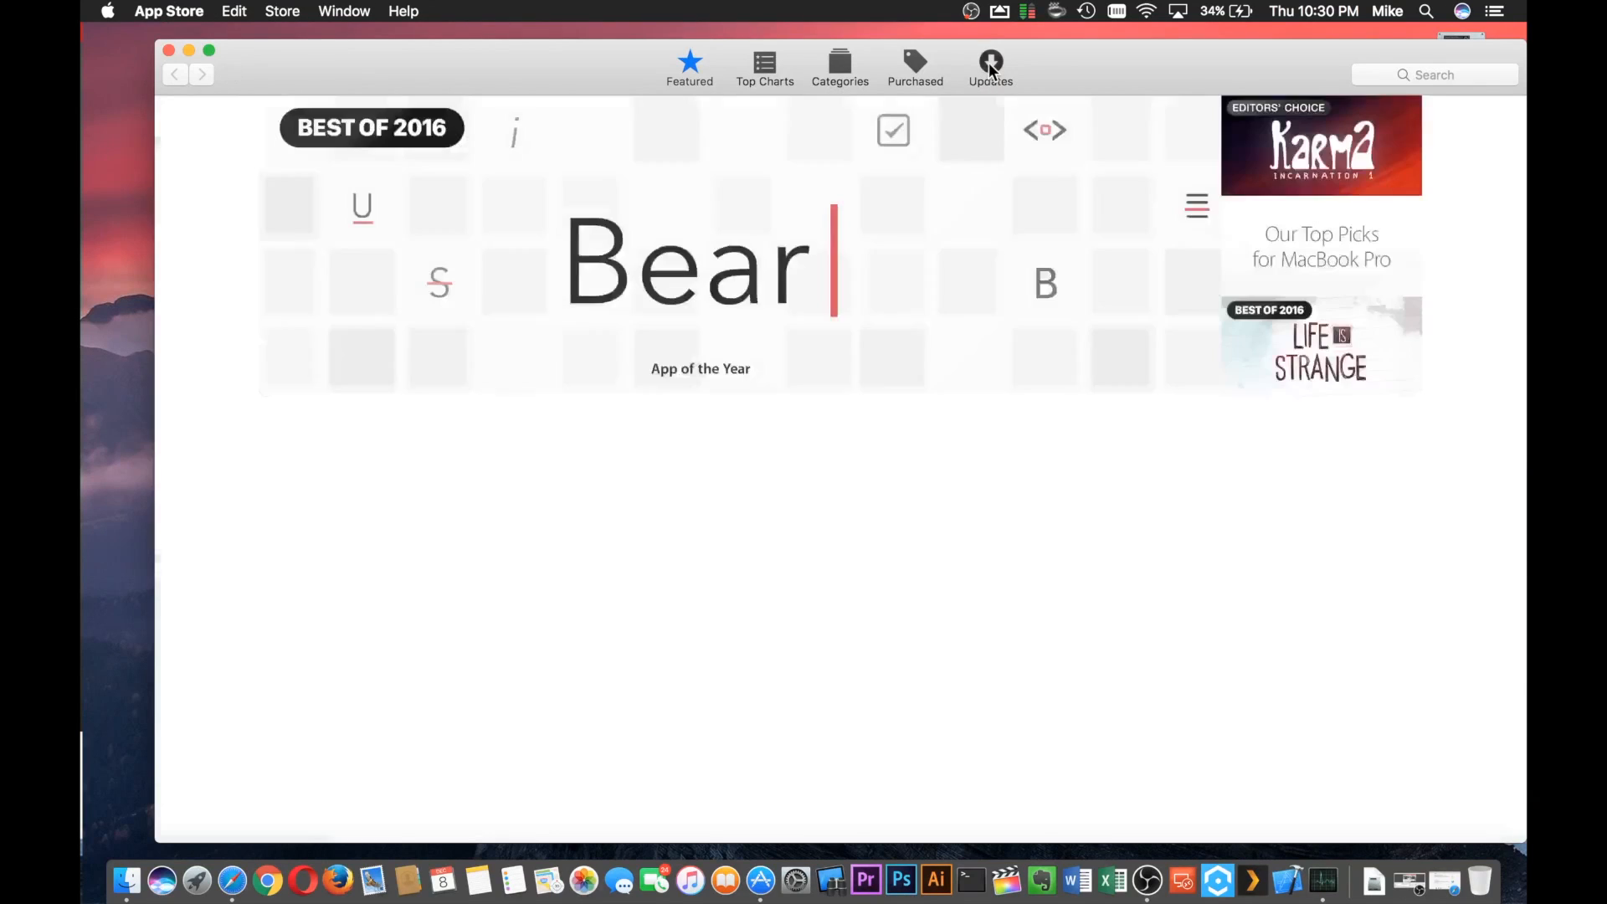
{"action": "left_click", "coordinate": [990, 65]}
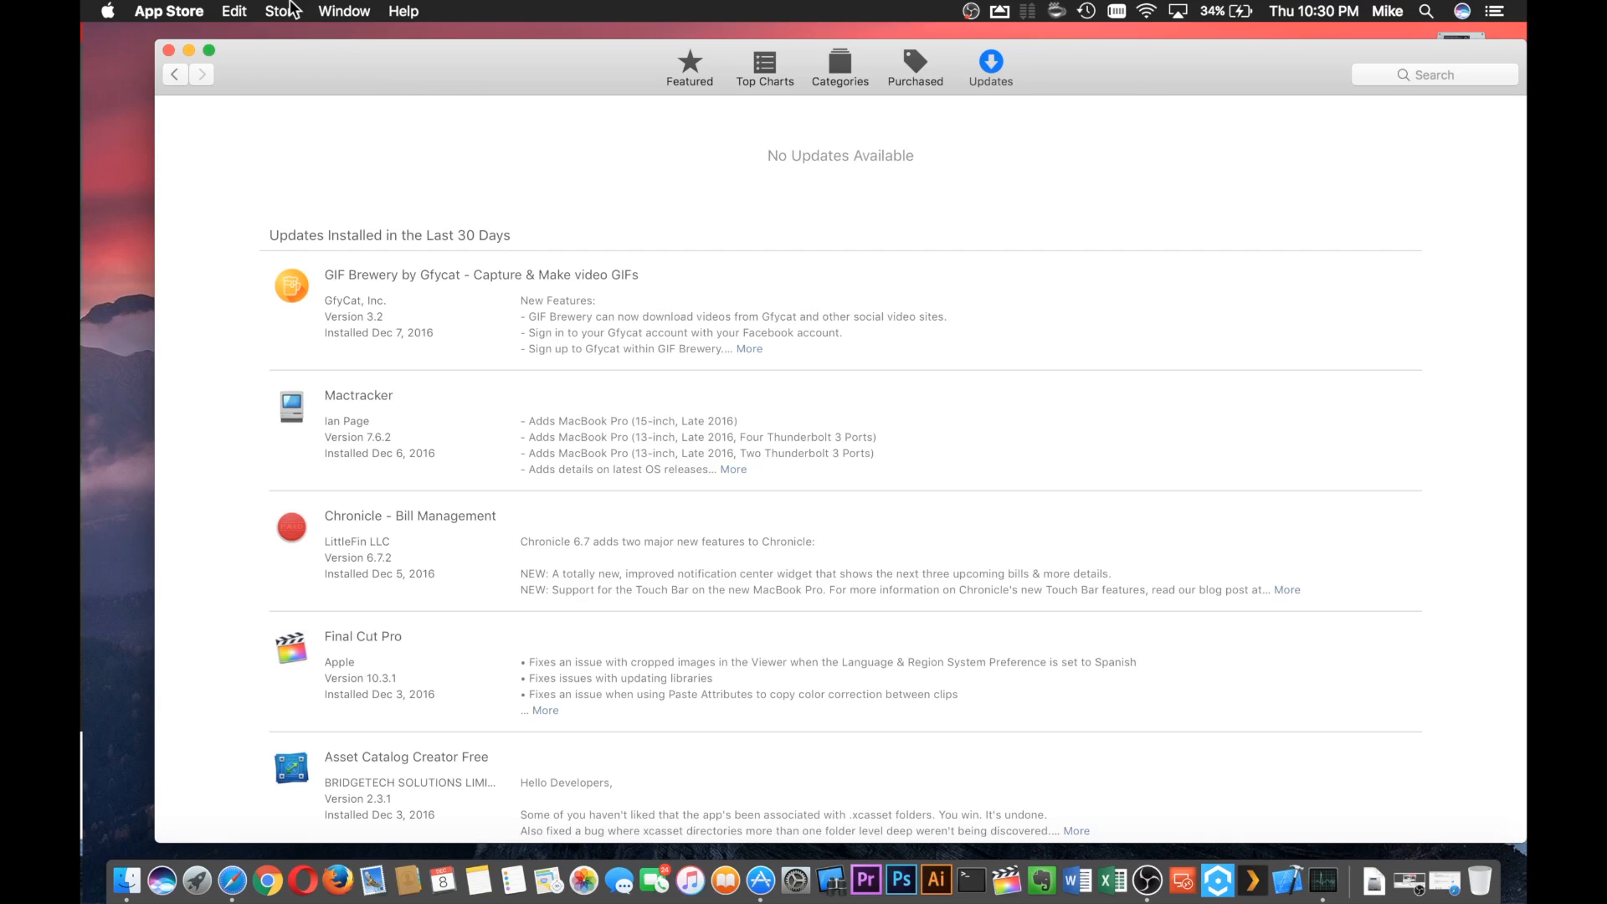
{"action": "left_click", "coordinate": [197, 9]}
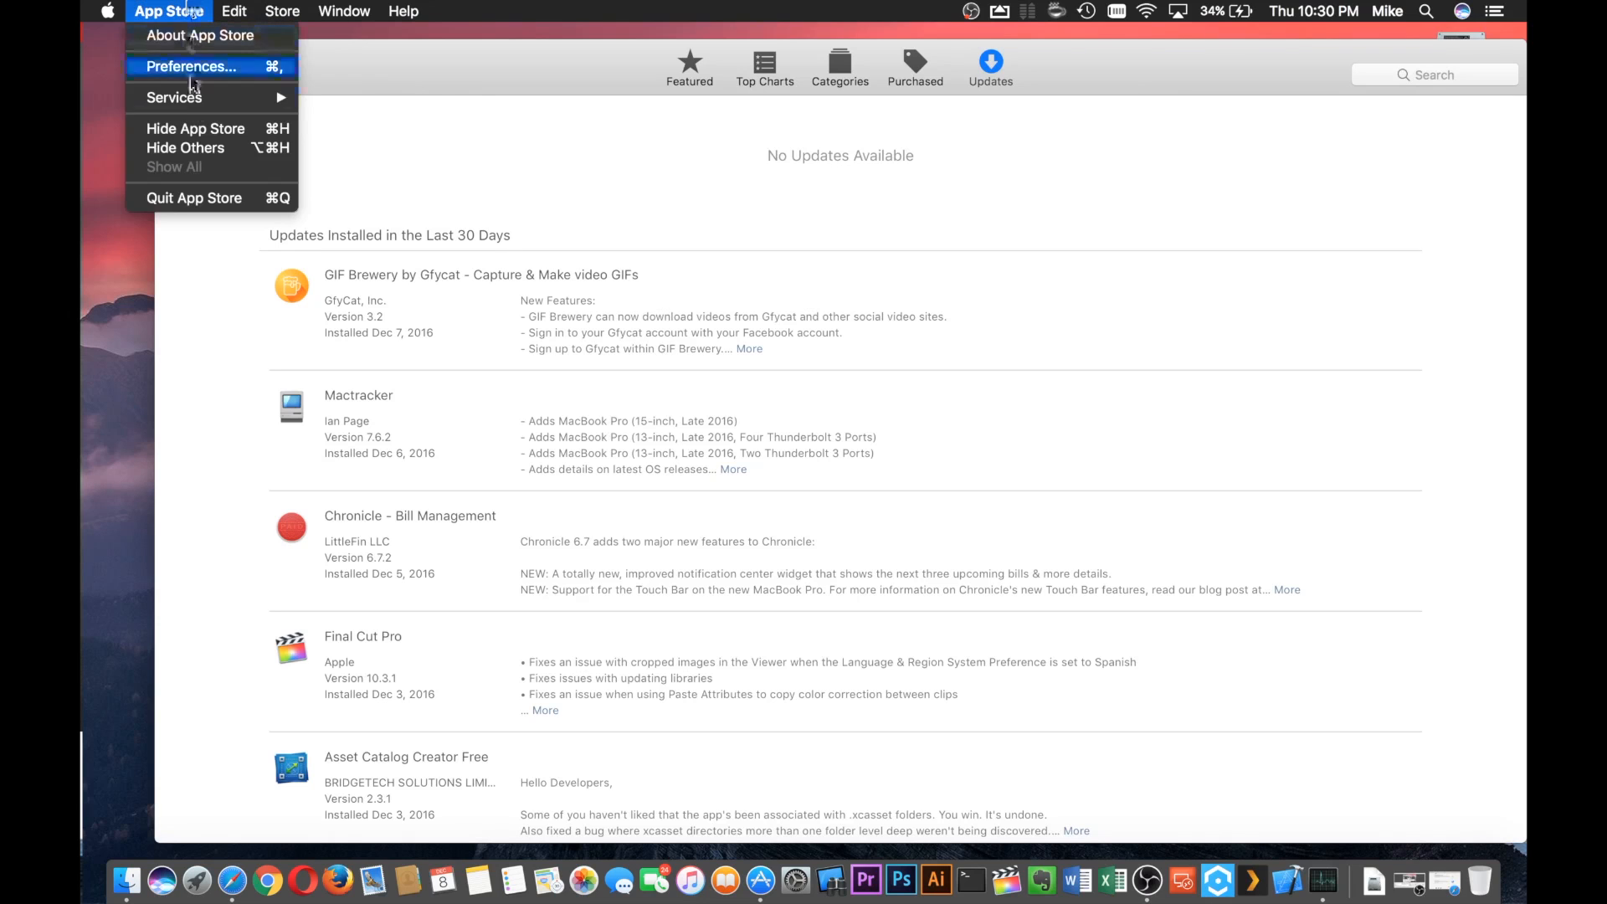
{"action": "left_click", "coordinate": [191, 198]}
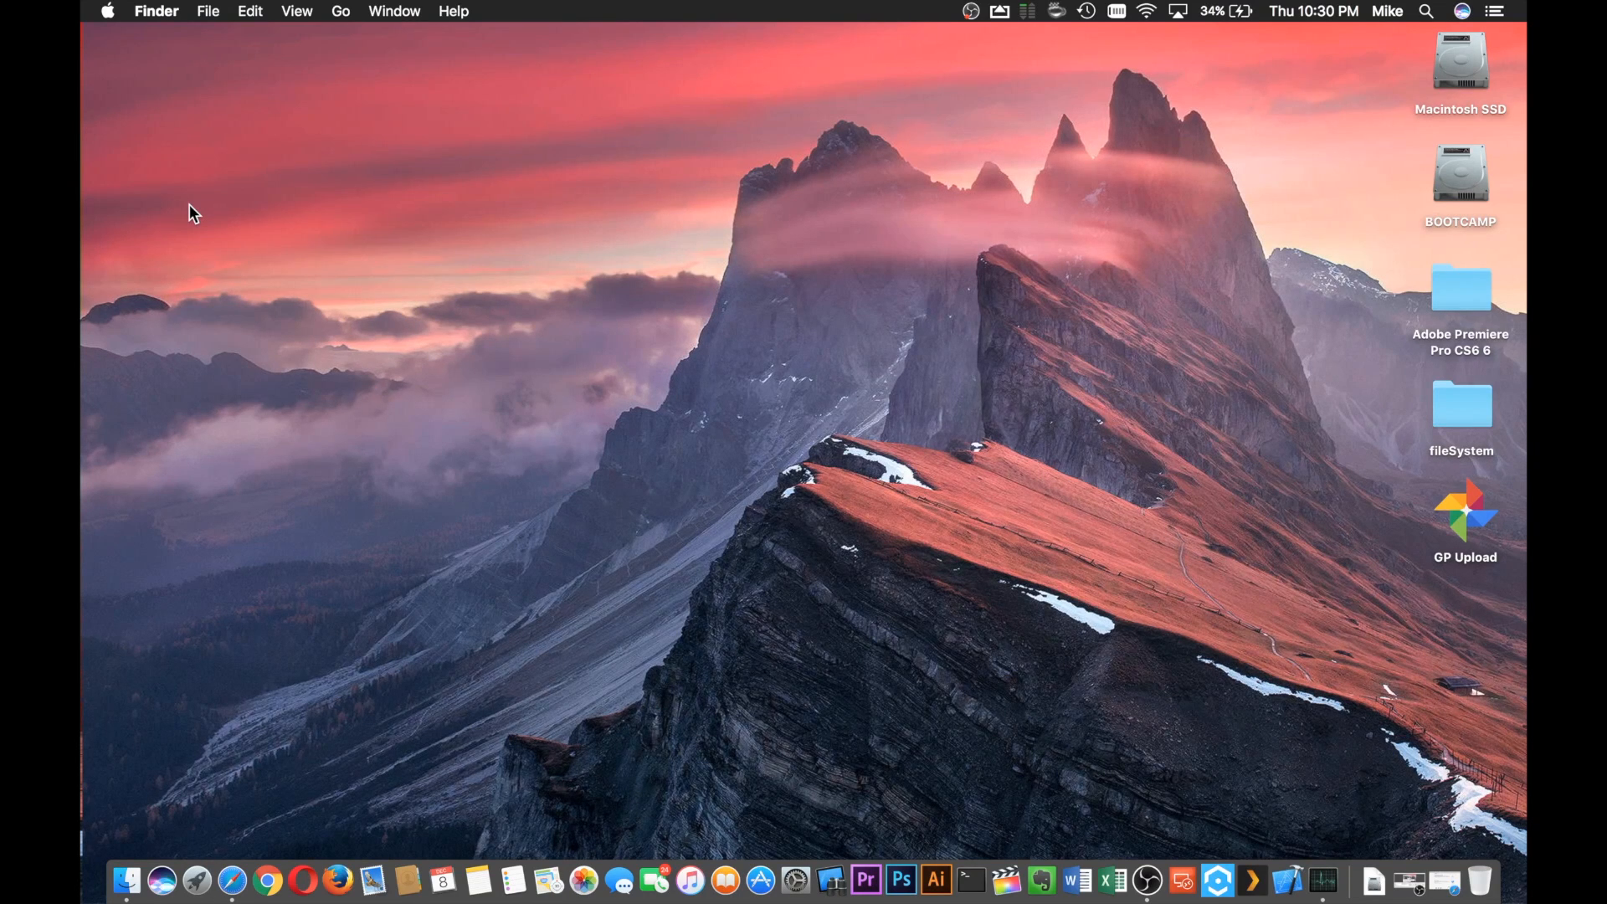
Step: Open the Applications folder in Finder, enlarge its window and reposition it on the desktop
{"action": "left_click", "coordinate": [343, 10]}
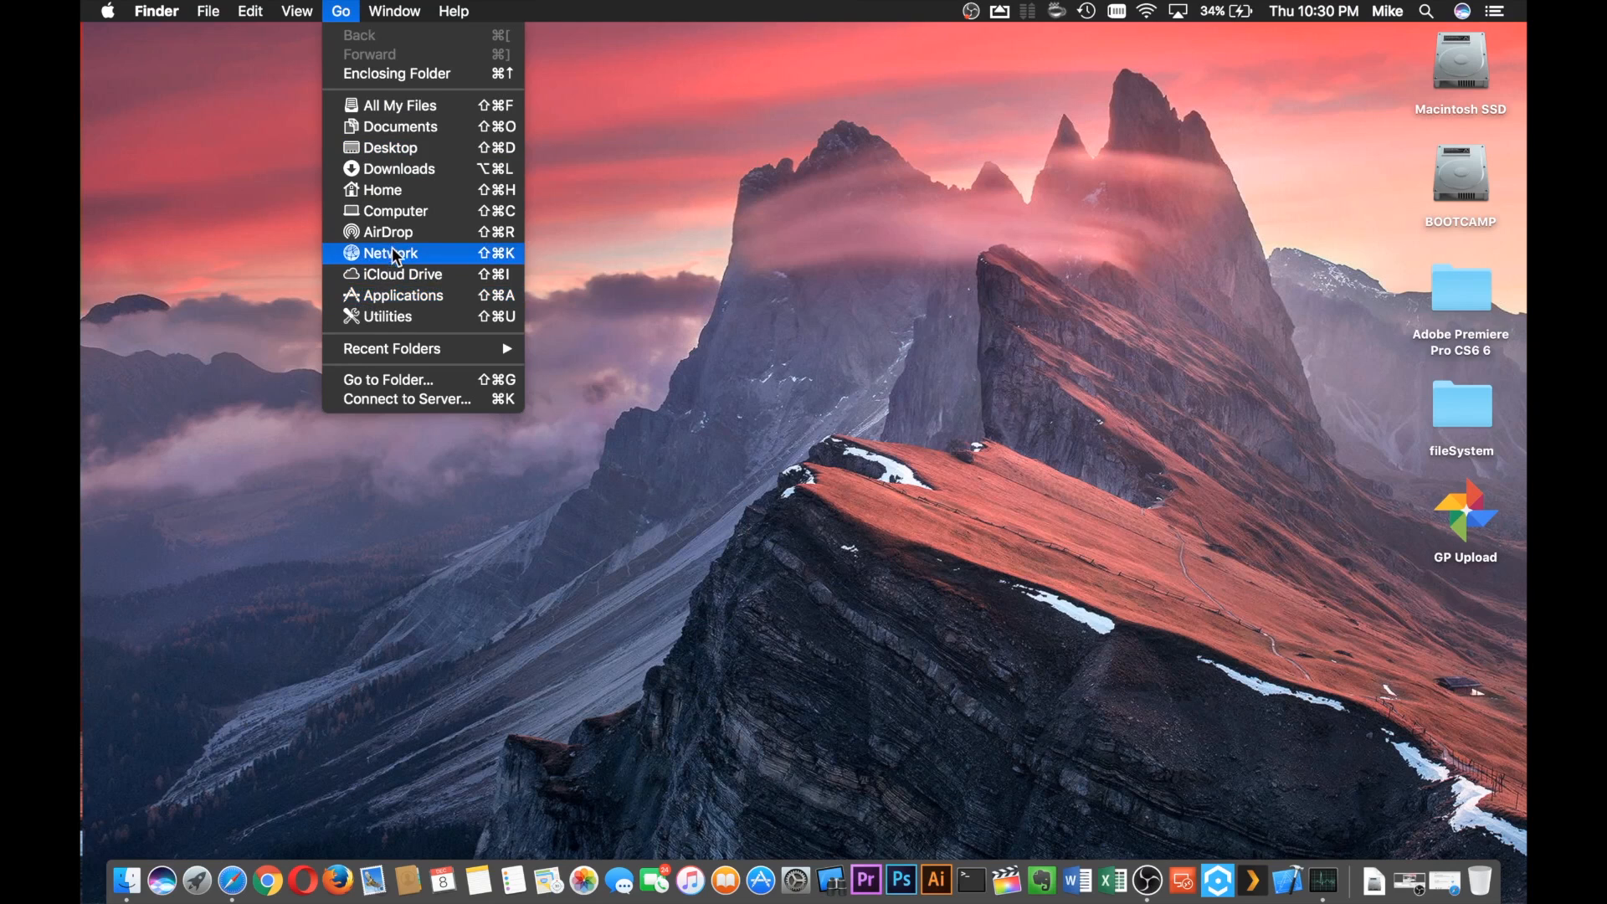
{"action": "left_click", "coordinate": [395, 295]}
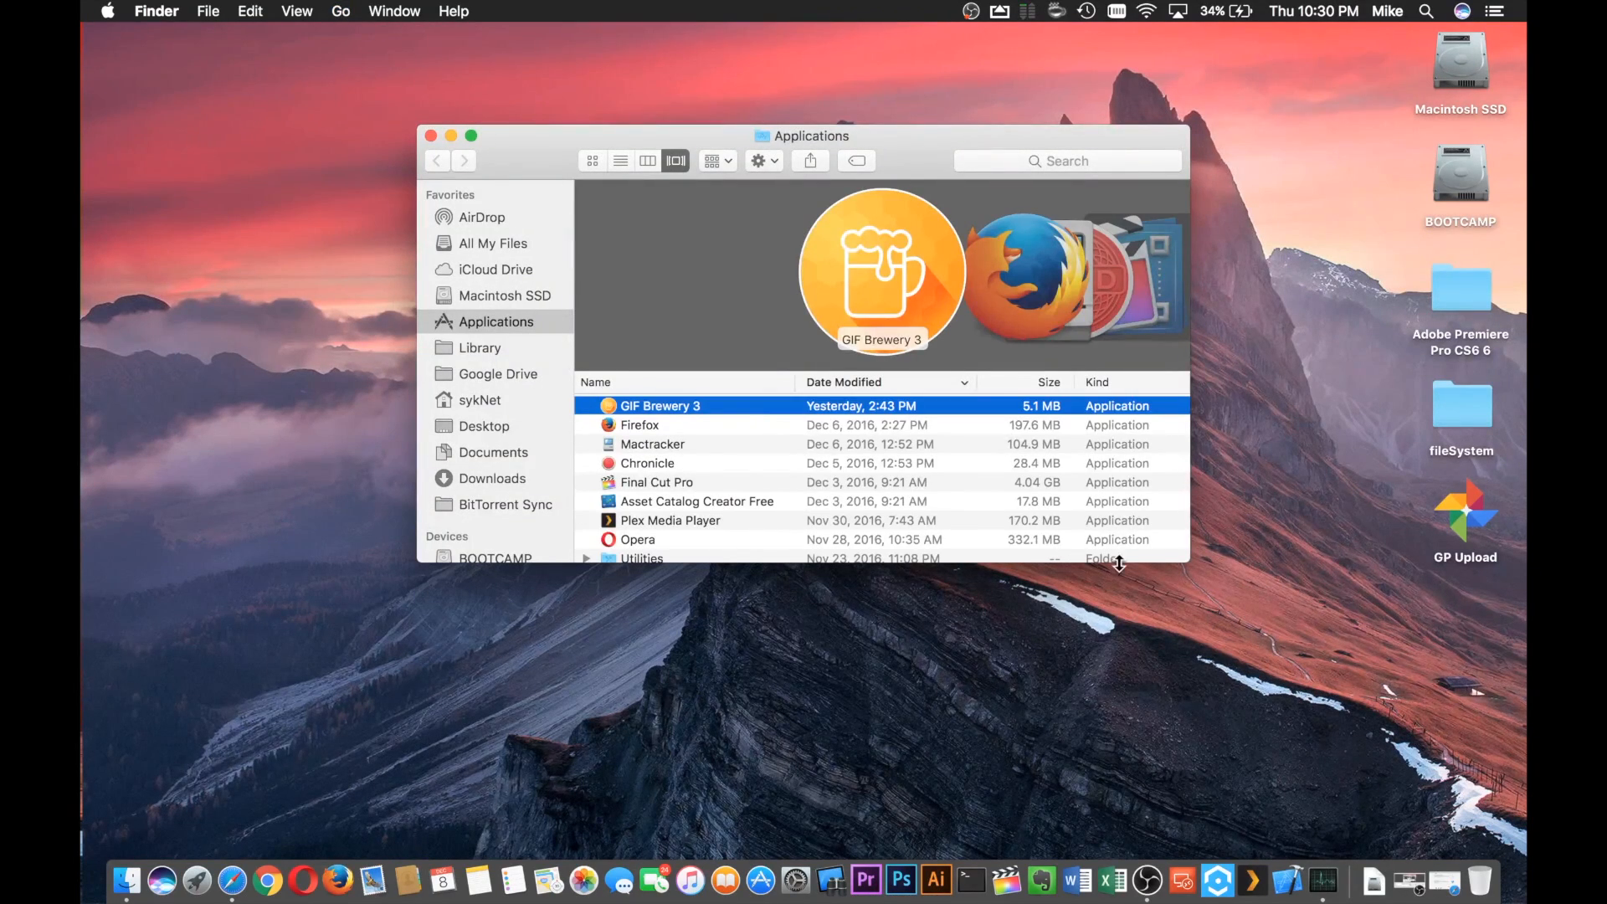
{"action": "left_click_drag", "start_coordinate": [1188, 560], "coordinate": [1402, 791]}
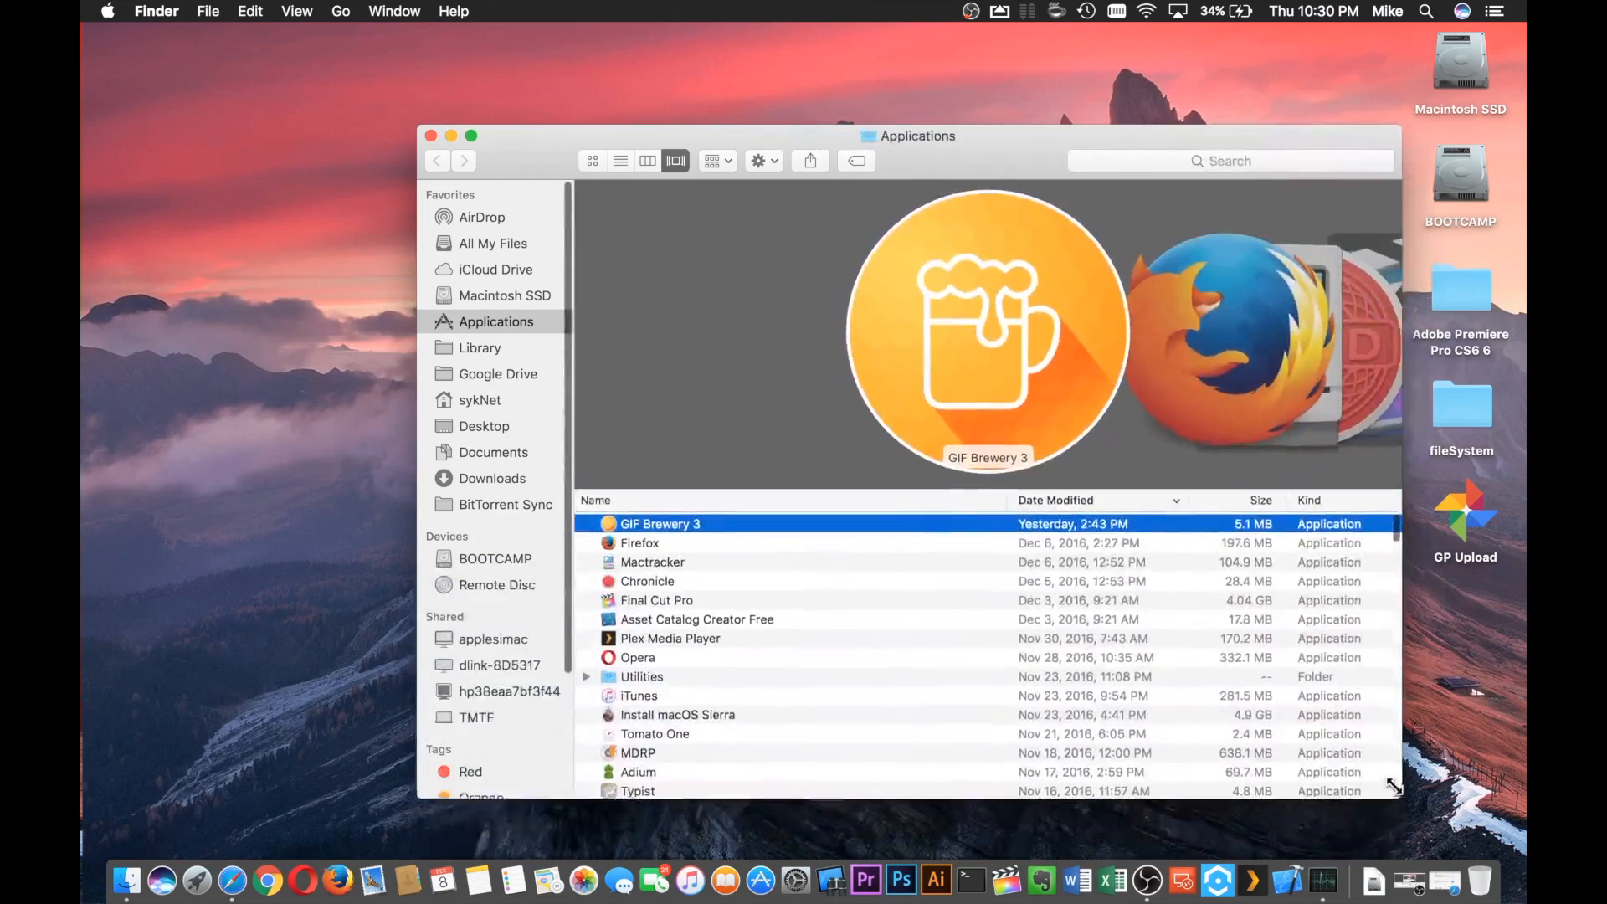
{"action": "left_click_drag", "start_coordinate": [968, 152], "coordinate": [678, 81]}
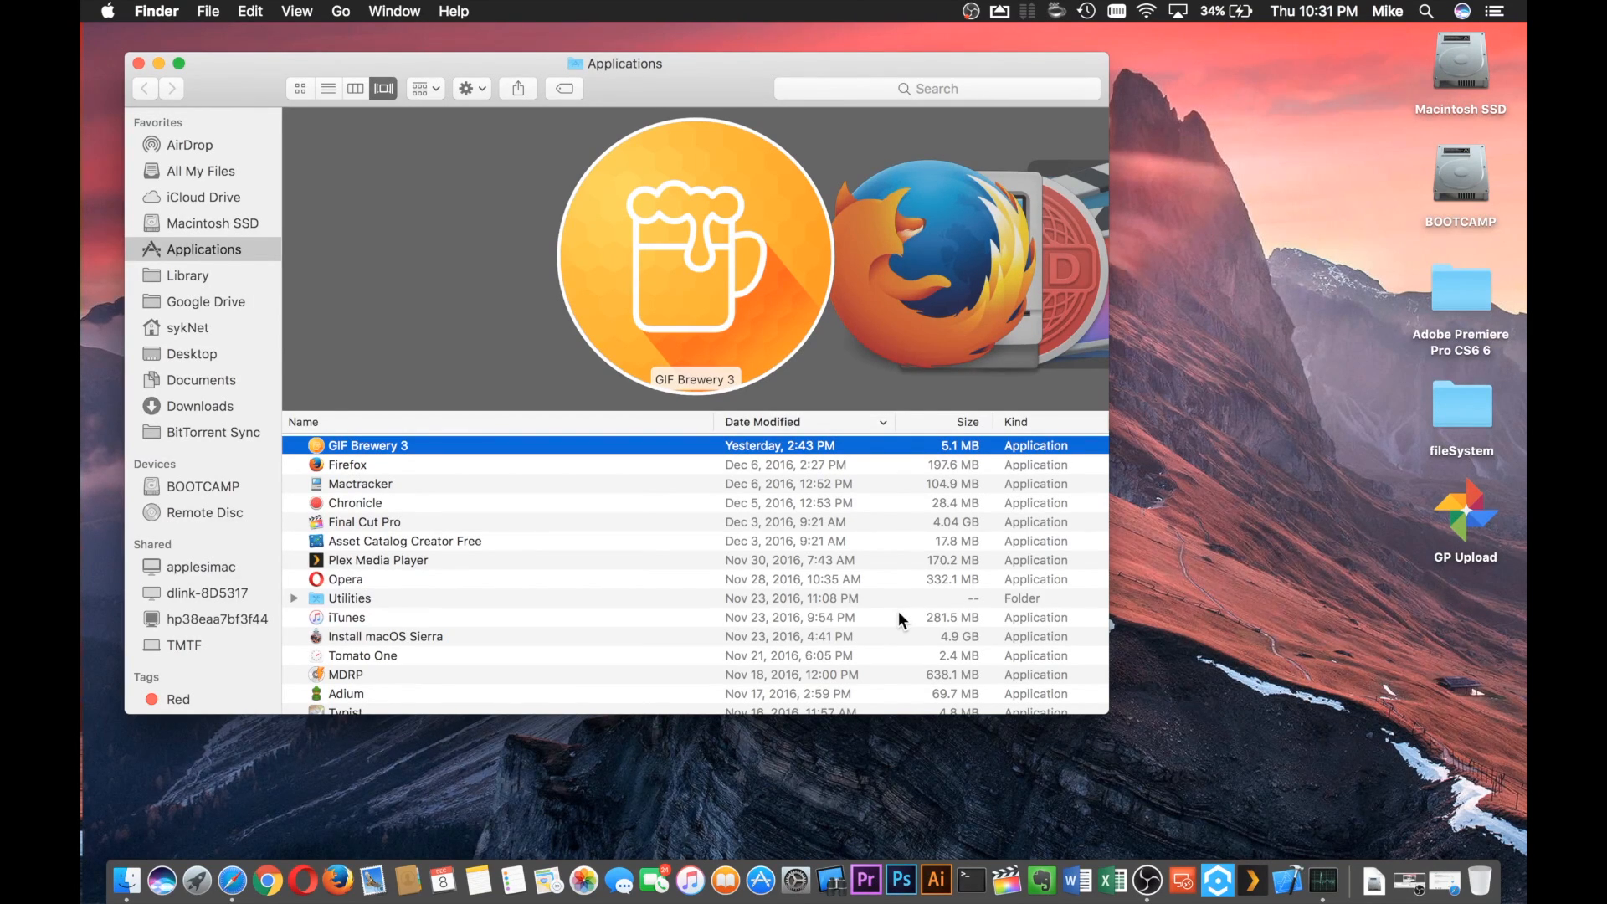
Step: Switch to Safari and search the web for "appcleaner"
{"action": "left_click", "coordinate": [232, 885]}
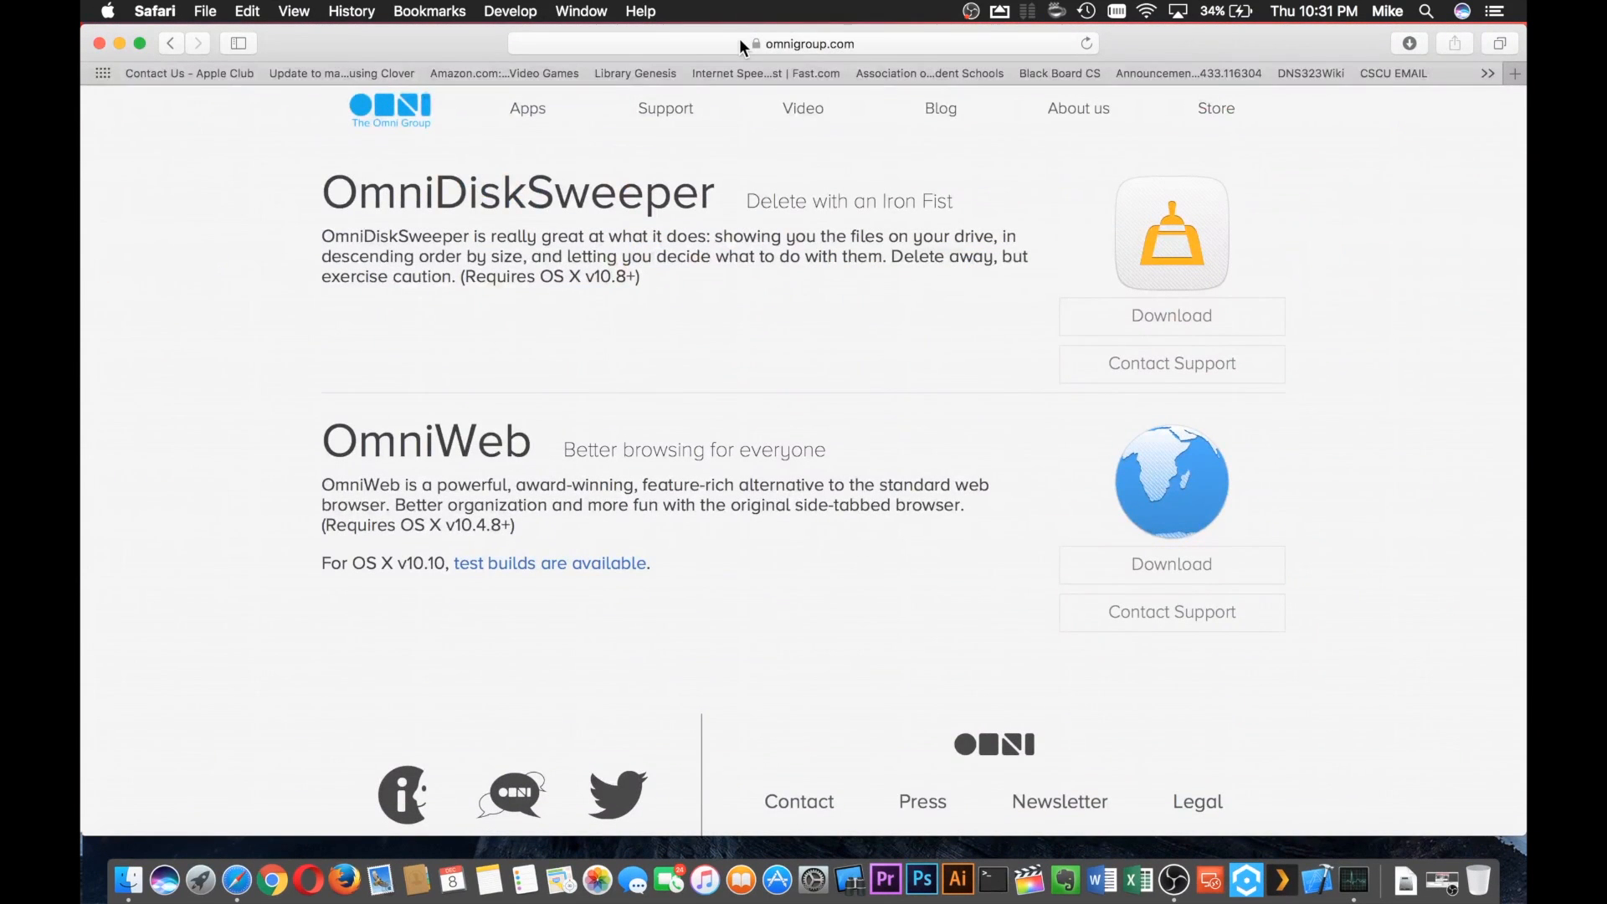
{"action": "left_click", "coordinate": [740, 42]}
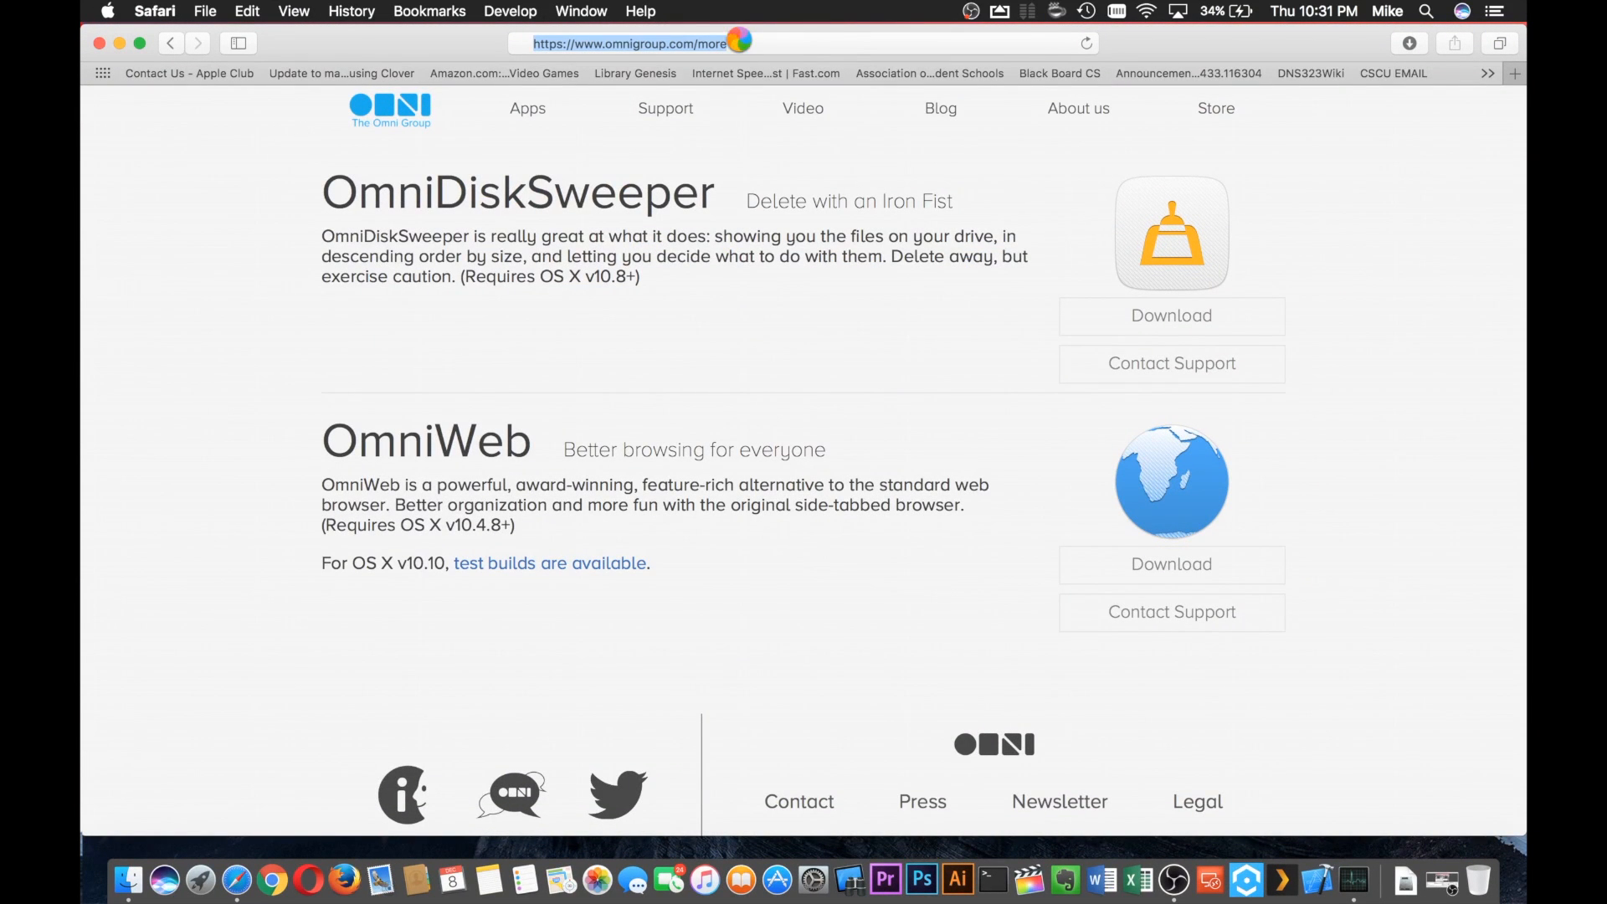
{"action": "type", "text": "app"}
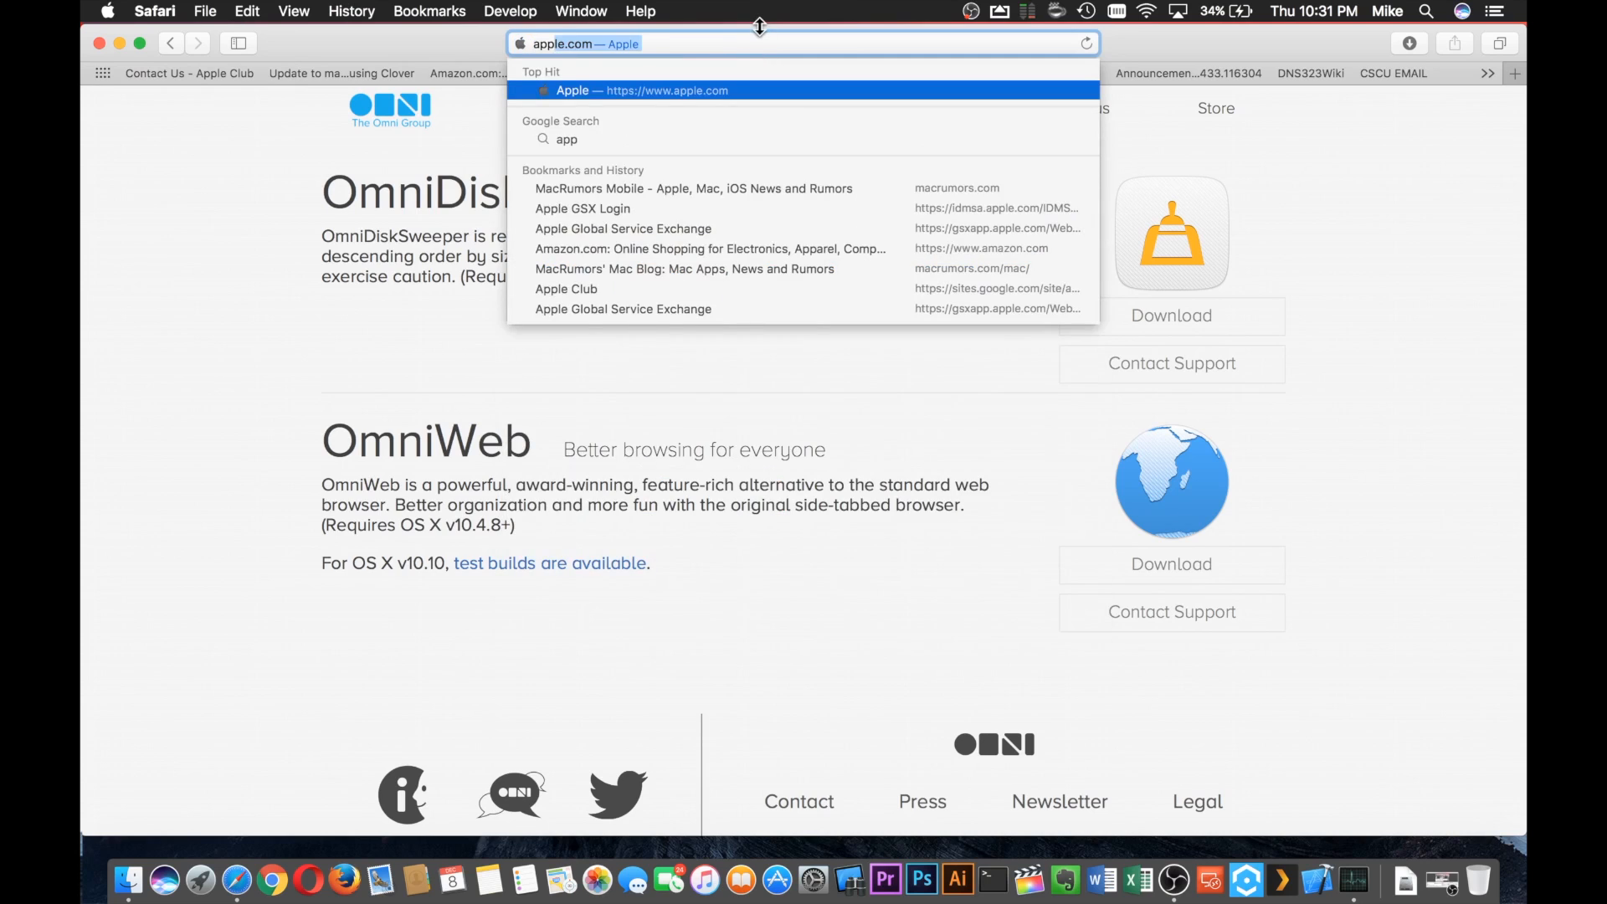
{"action": "type", "text": "clean"}
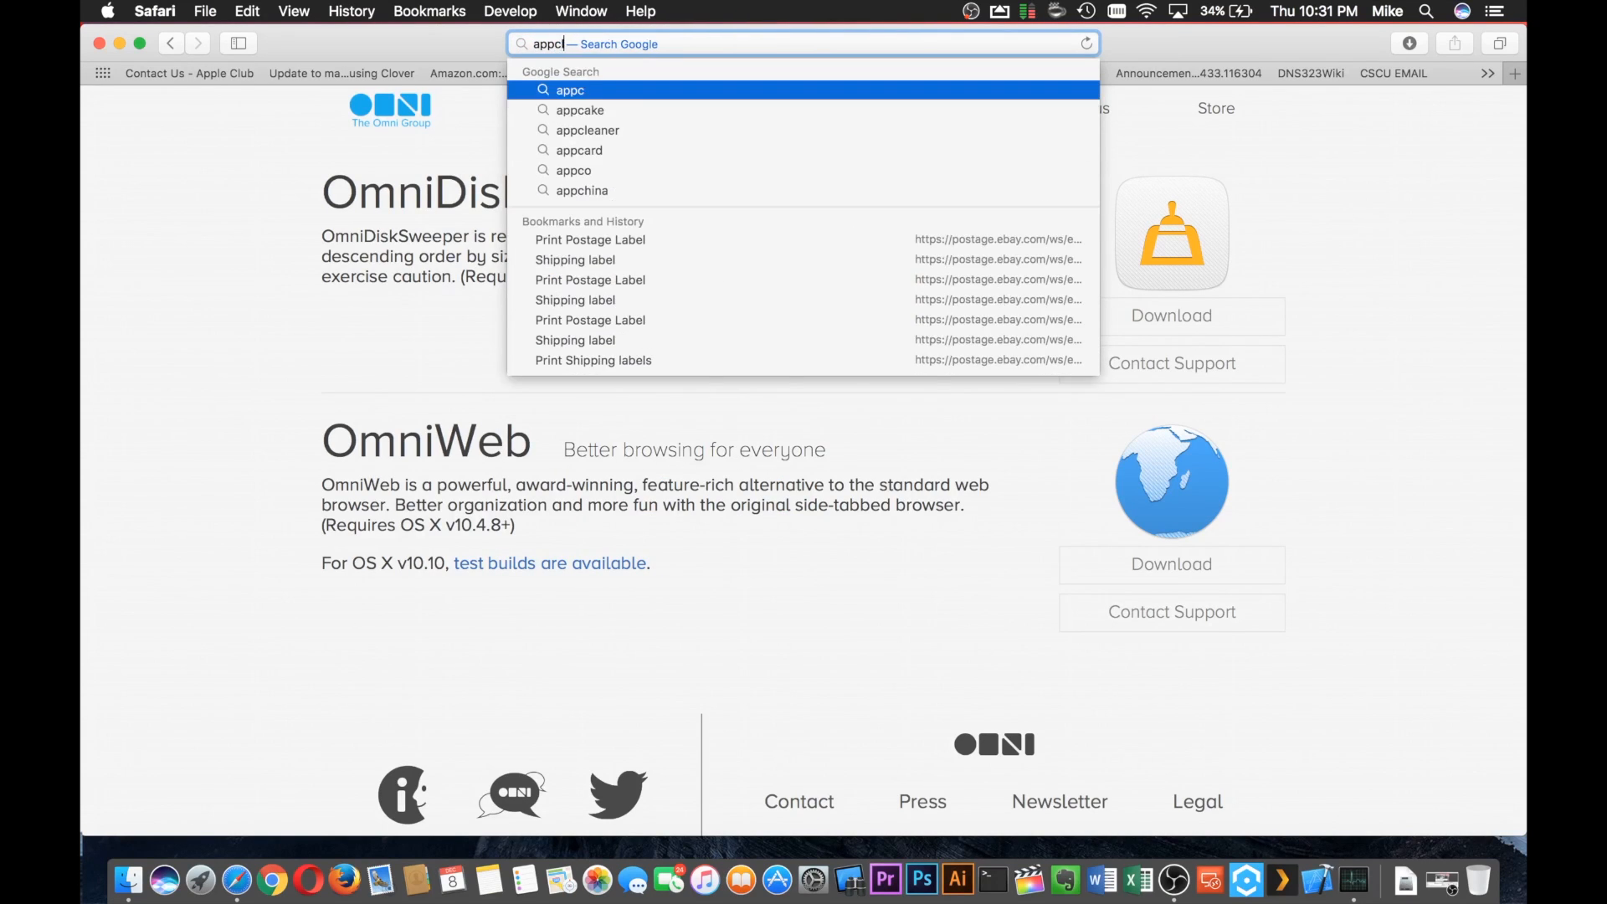
{"action": "type", "text": "er"}
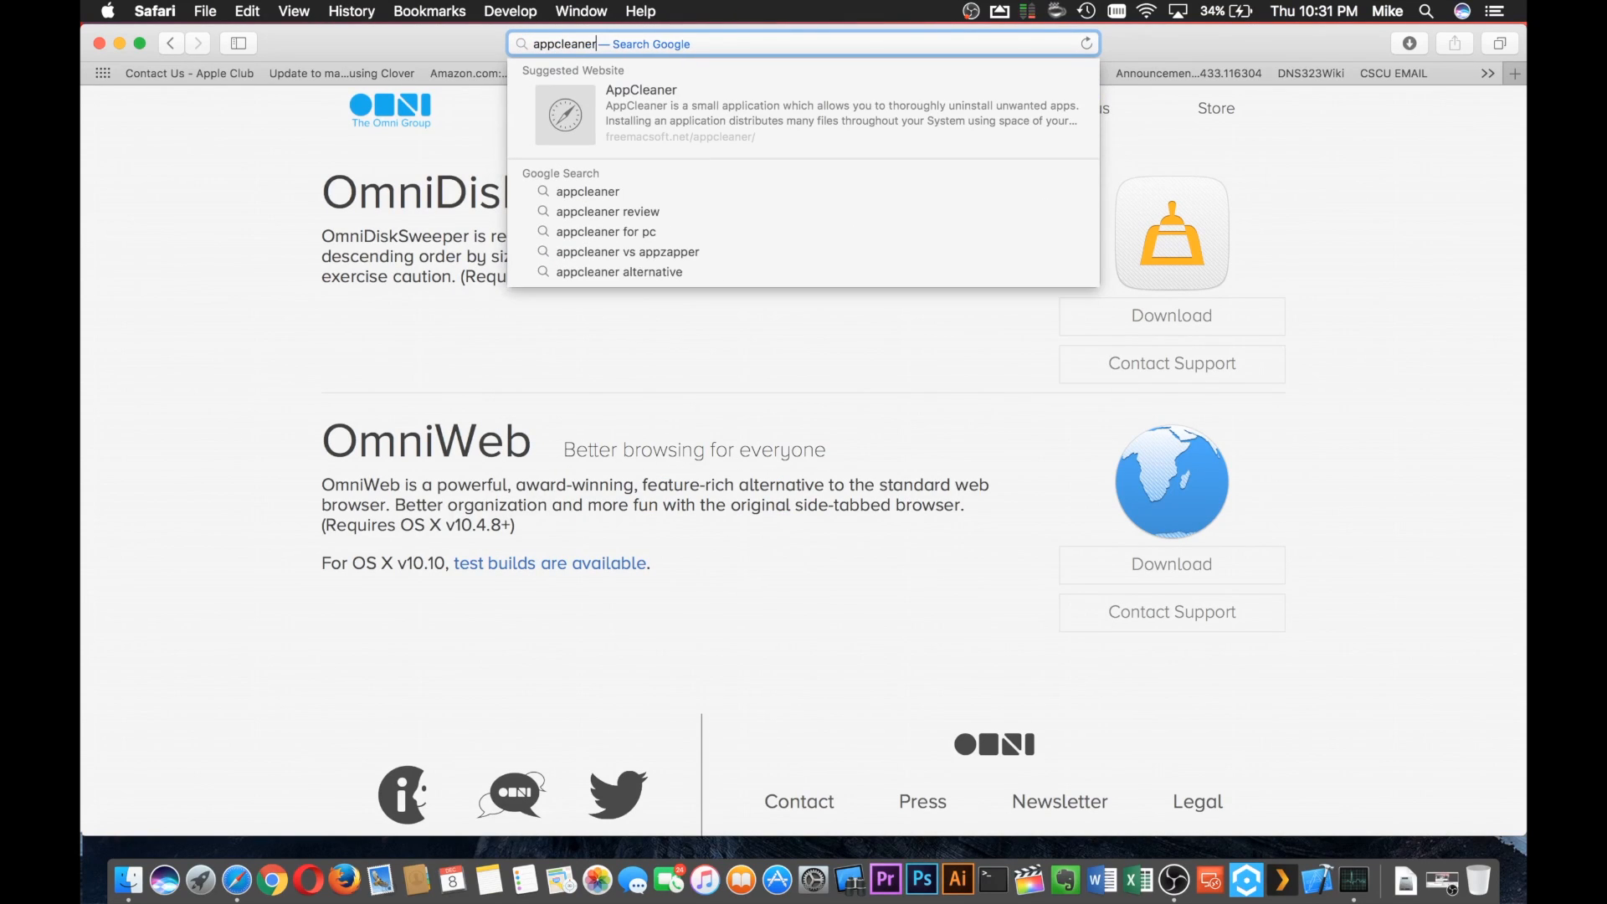
{"action": "key", "text": "Return"}
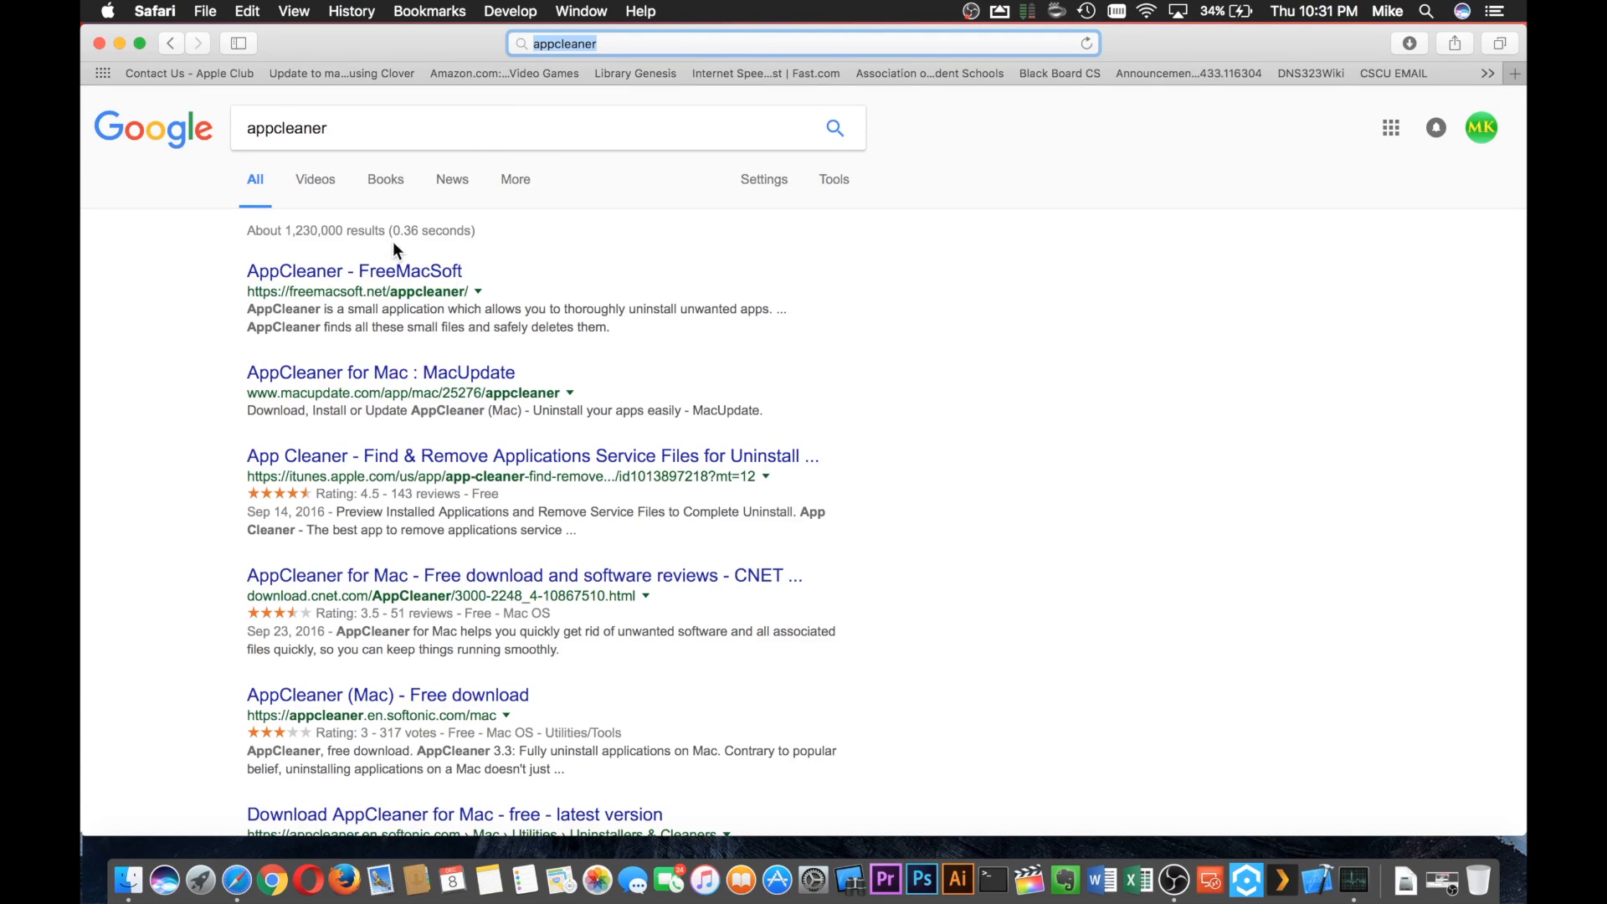
Step: Download AppCleaner Version 3.4 from the FreeMacSoft site and close the browser window
{"action": "left_click", "coordinate": [395, 270]}
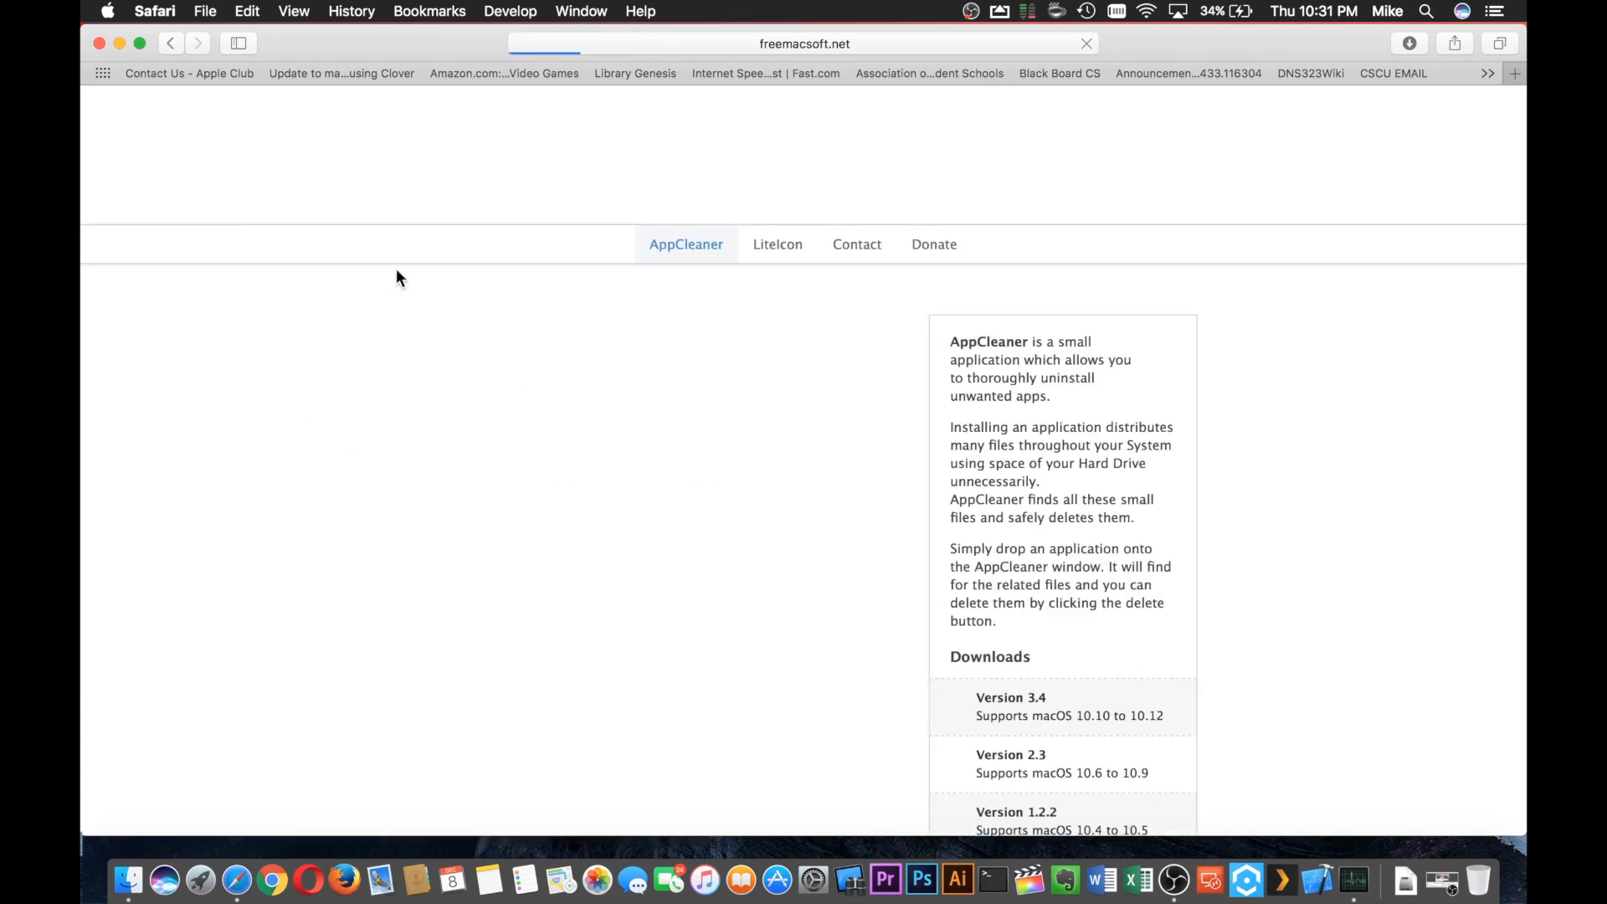
{"action": "scroll", "coordinate": [683, 473], "scroll_direction": "down", "scroll_amount": 3}
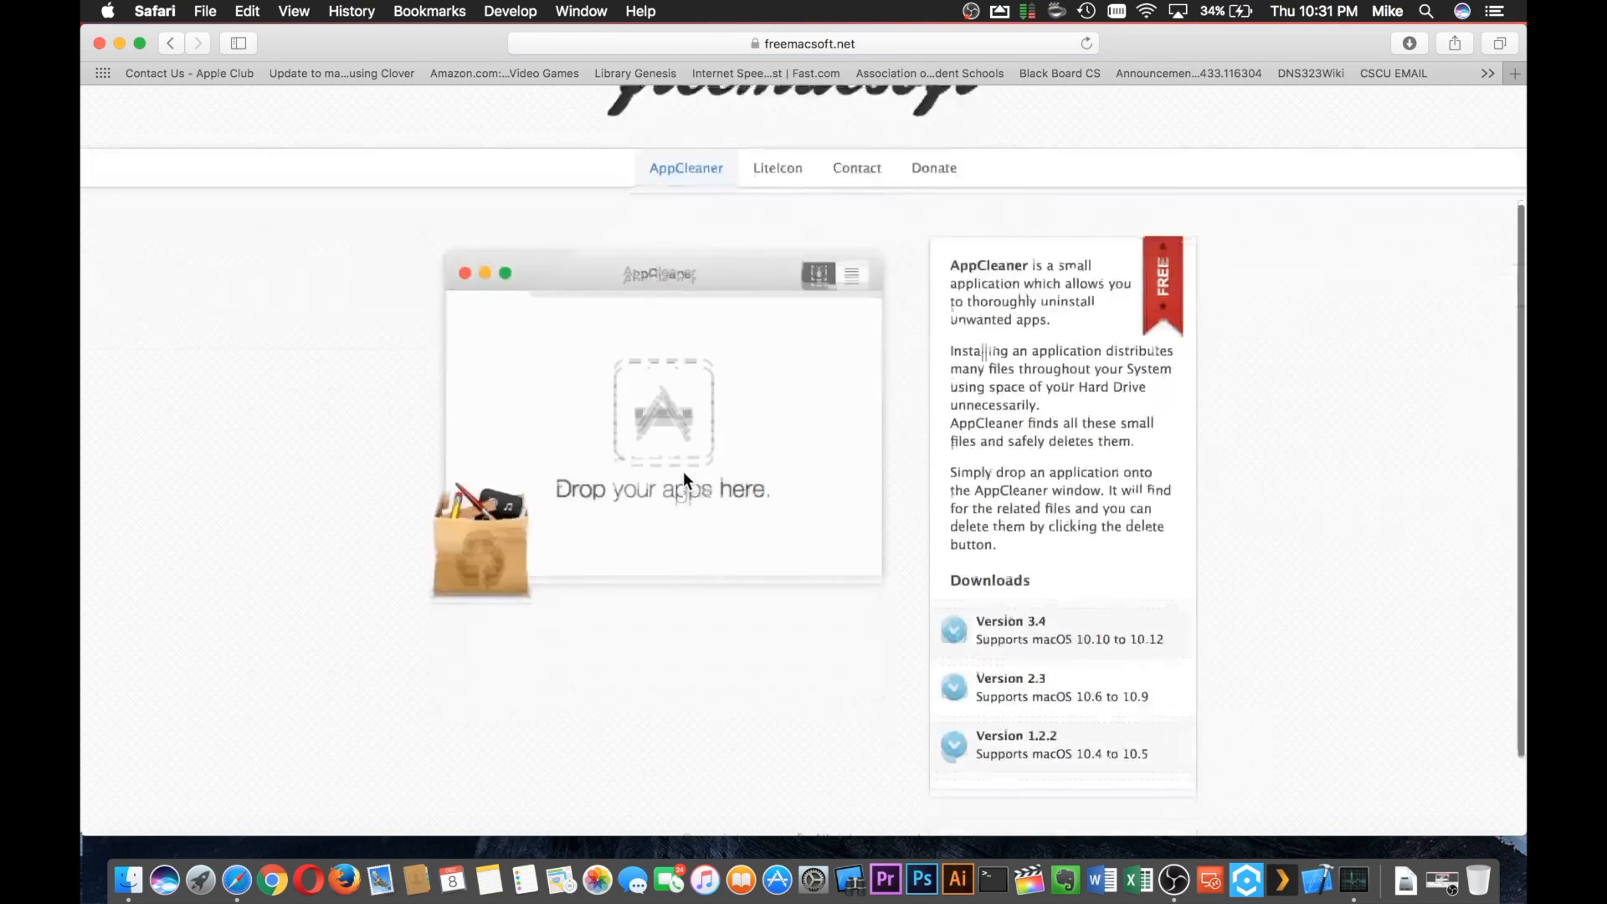
{"action": "scroll", "coordinate": [683, 473], "scroll_direction": "down", "scroll_amount": 2}
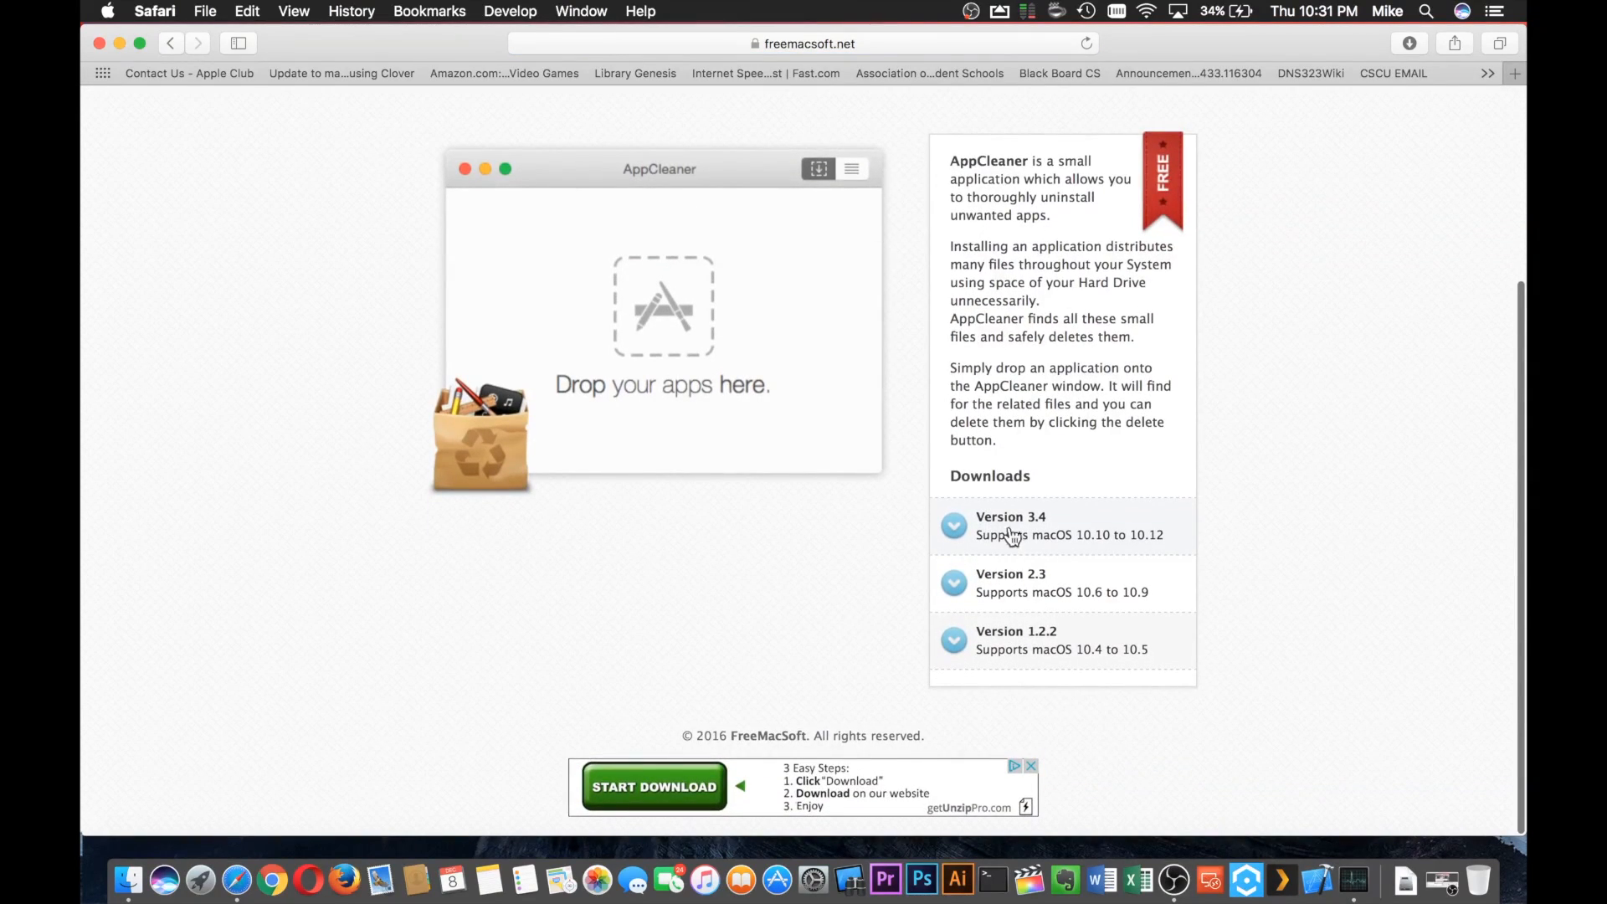
{"action": "left_click", "coordinate": [1017, 521]}
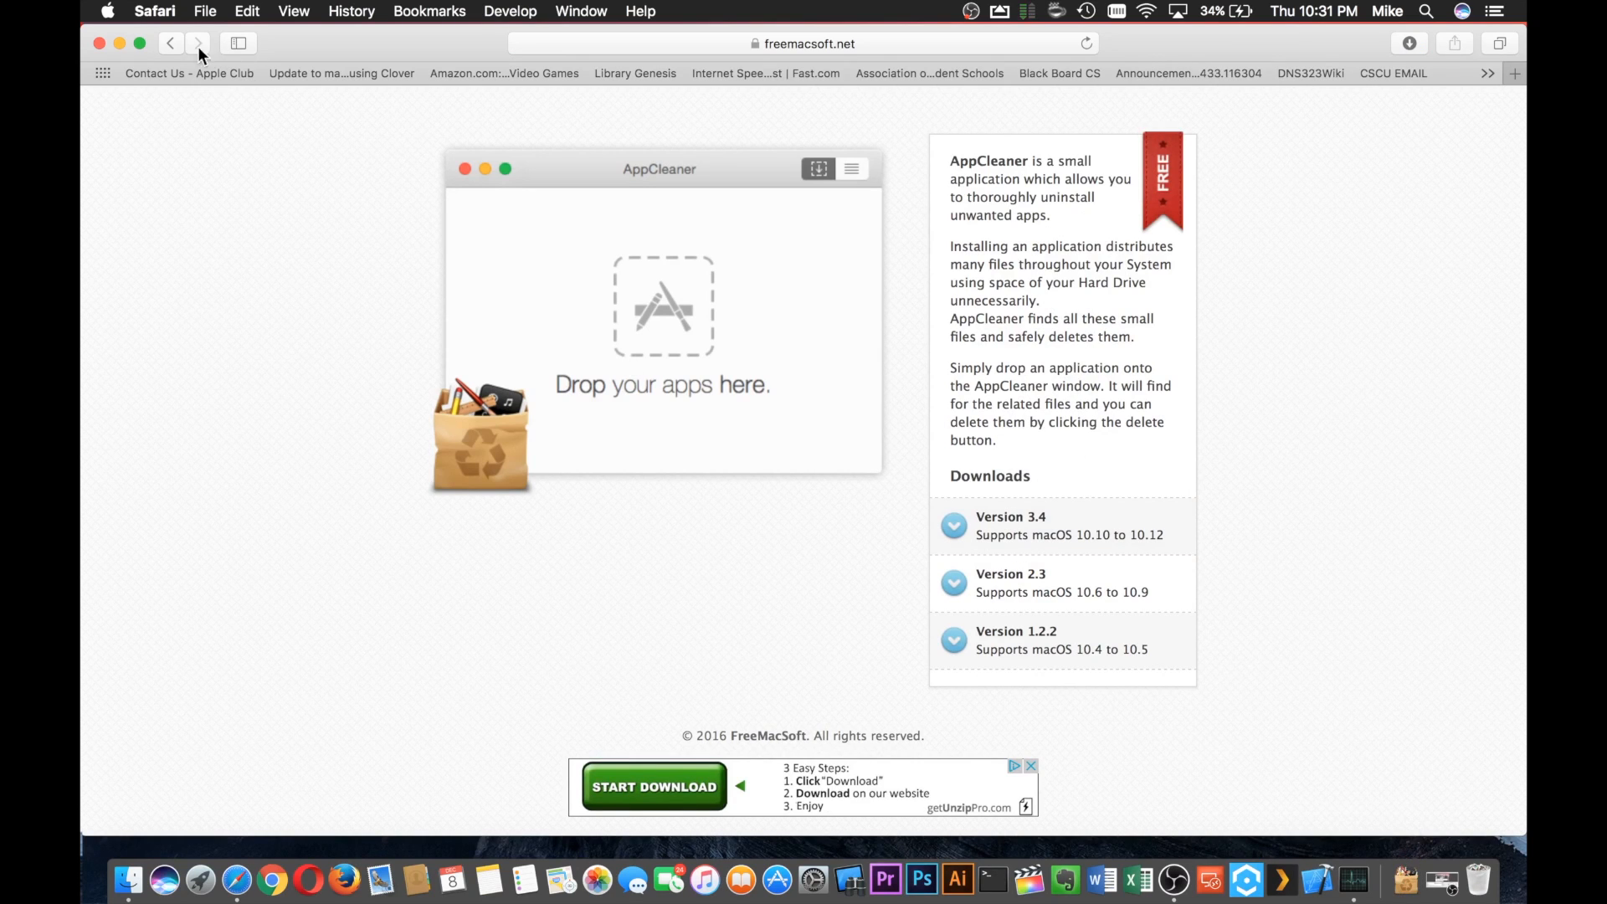
{"action": "left_click", "coordinate": [99, 43]}
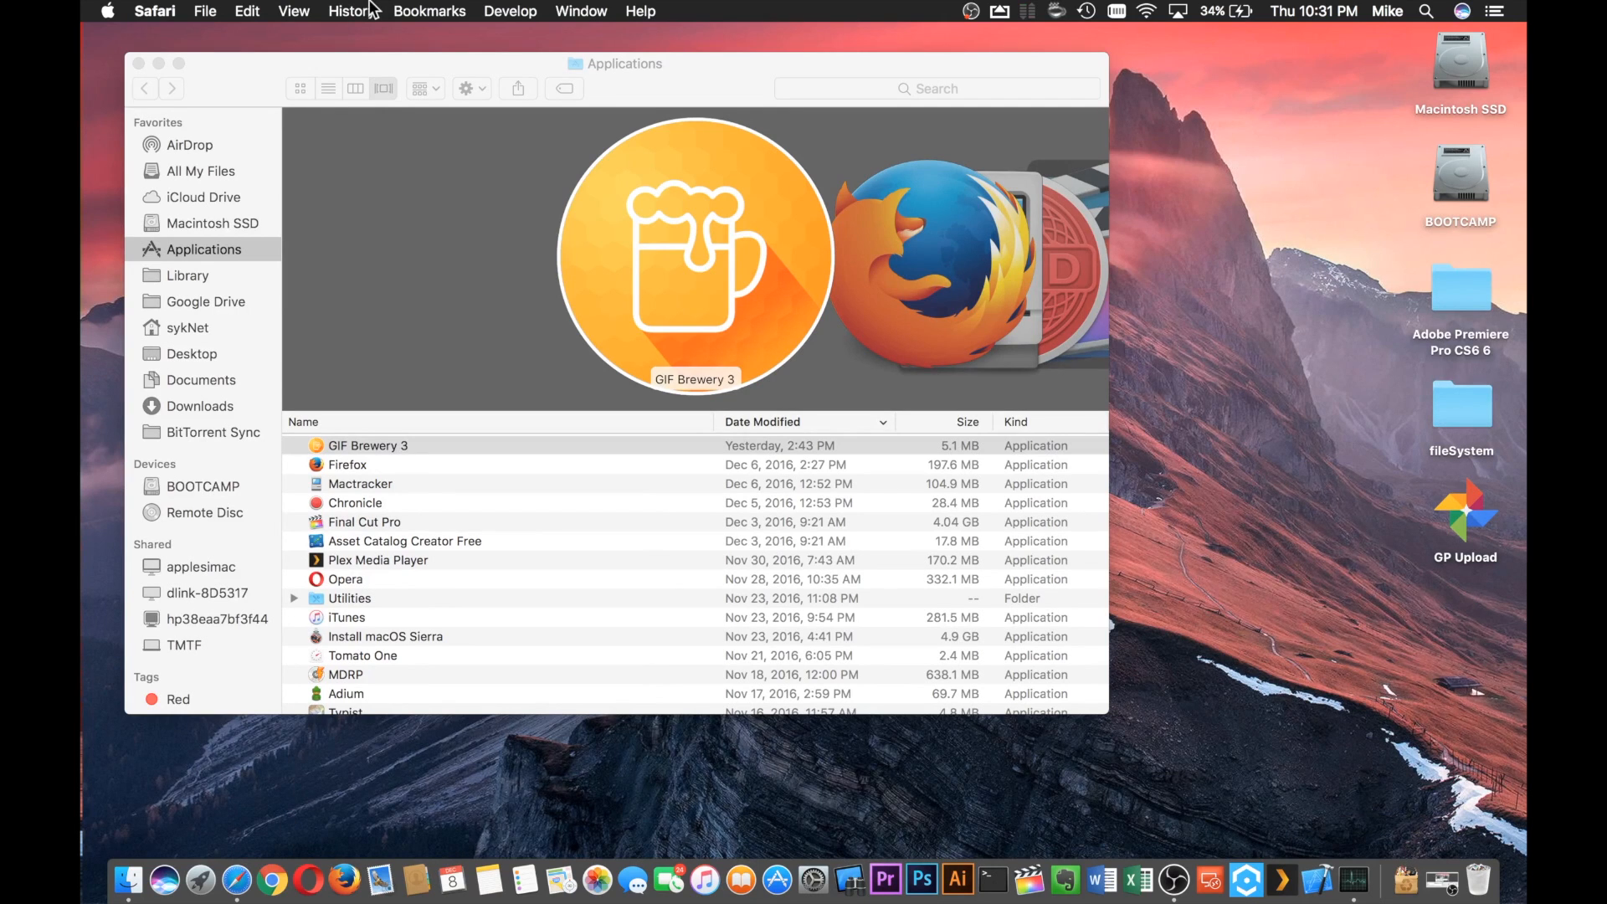
Step: Move the downloaded AppCleaner app into the Applications folder, replacing the older copy
{"action": "left_click", "coordinate": [1404, 889]}
{"action": "left_click_drag", "start_coordinate": [1398, 814], "coordinate": [691, 460]}
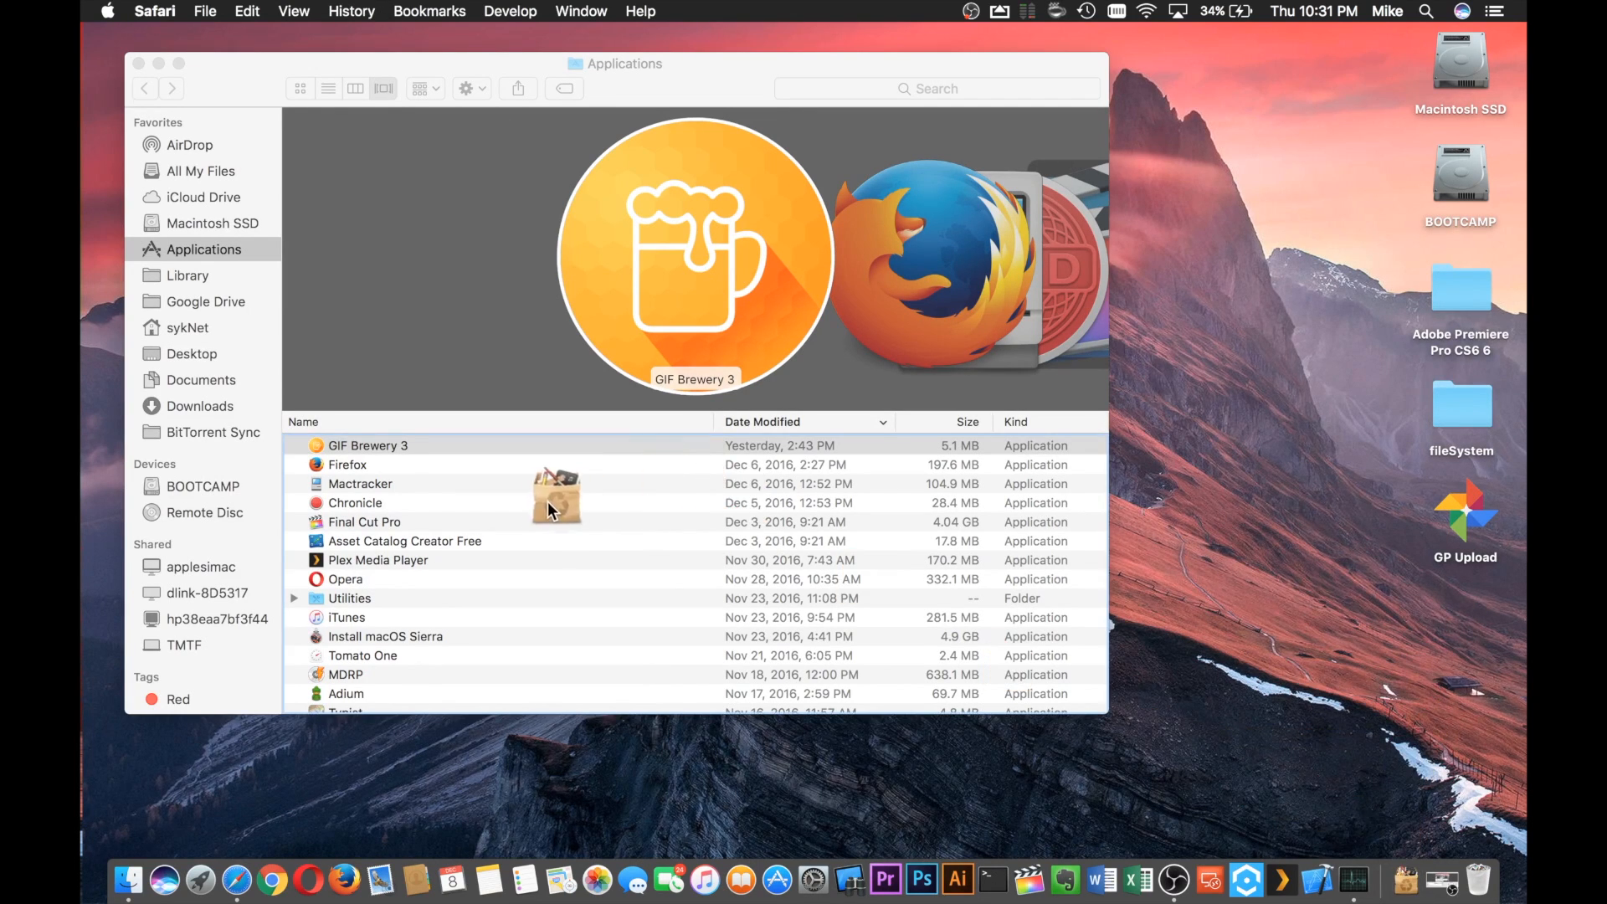
{"action": "left_click_drag", "start_coordinate": [480, 496], "coordinate": [470, 495]}
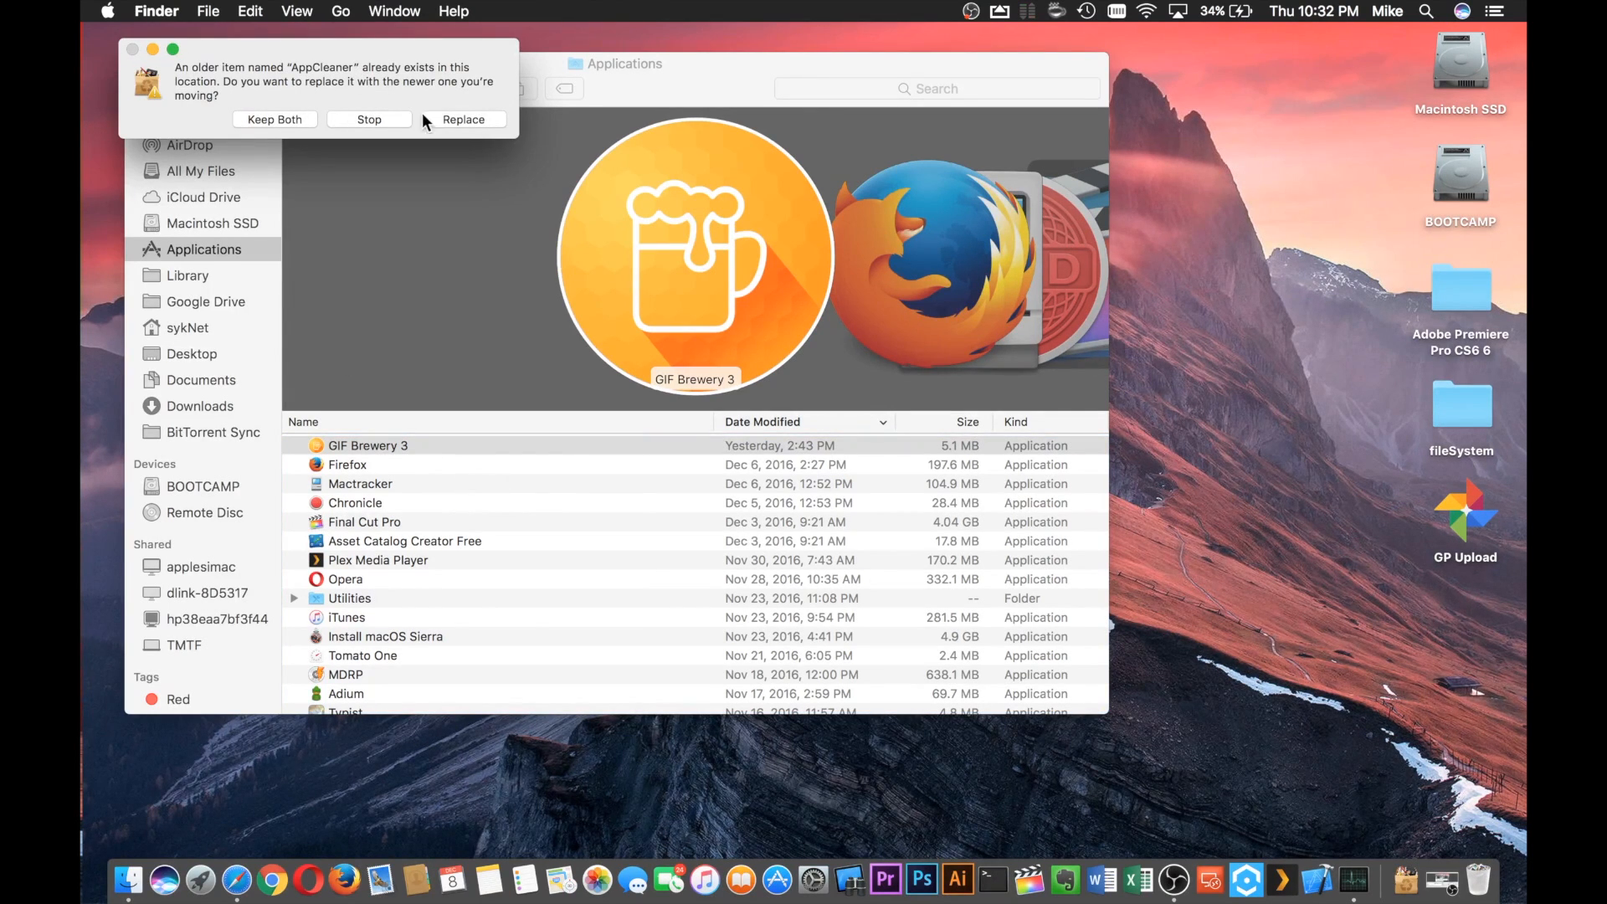
{"action": "left_click", "coordinate": [463, 120]}
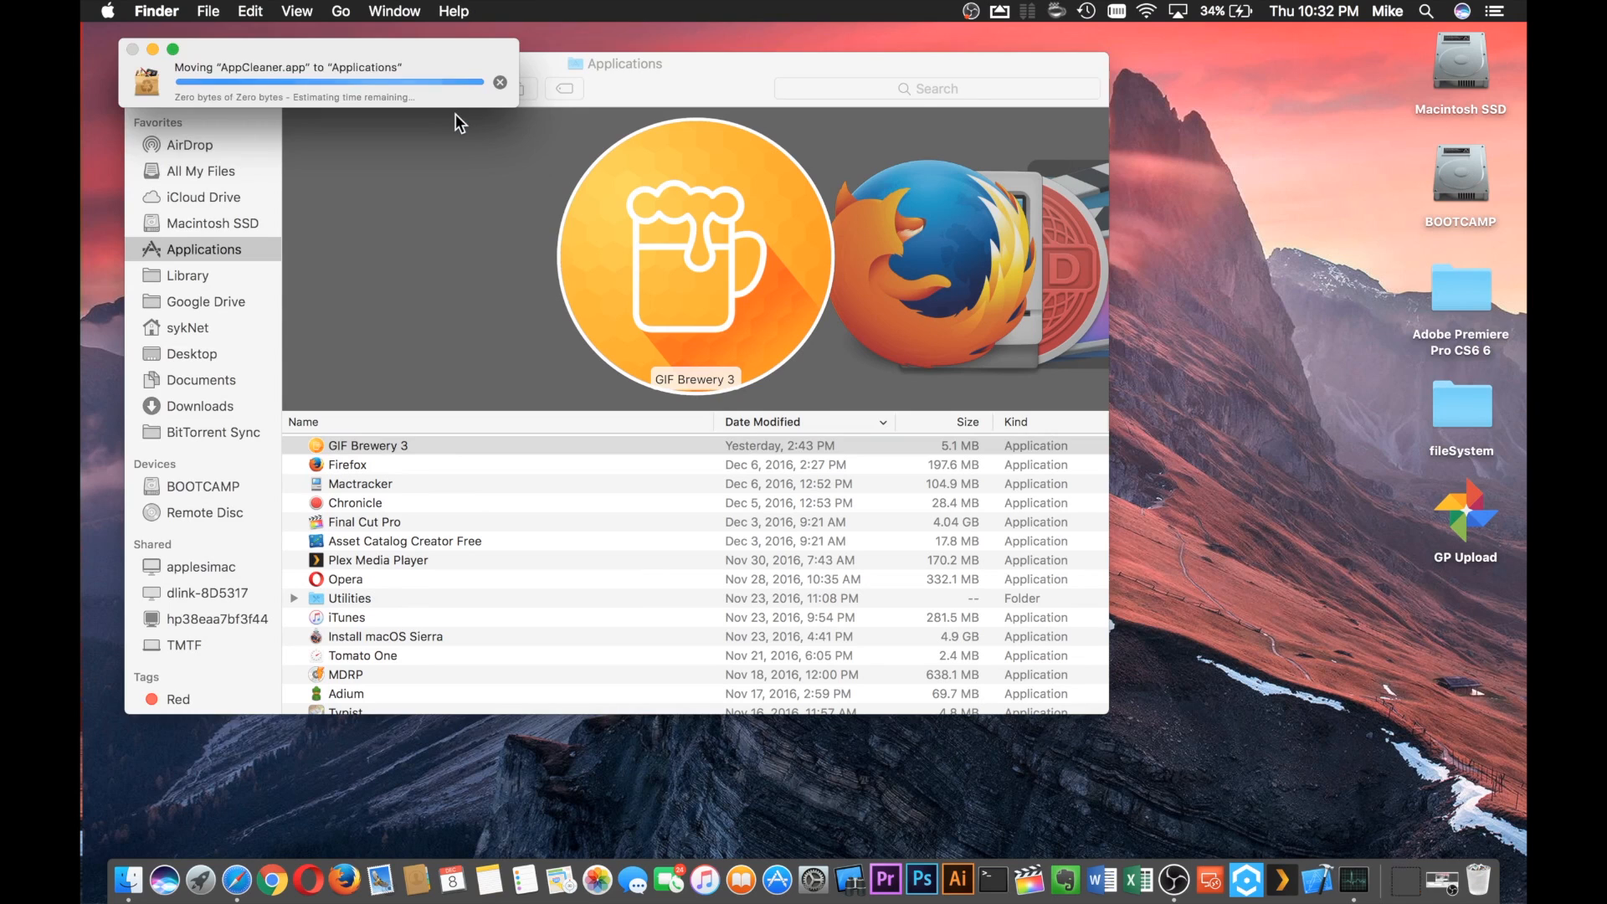
Step: Find AppCleaner in the Applications folder and launch it, confirming the download warning and choosing to check for updates automatically
{"action": "scroll", "coordinate": [475, 512], "scroll_direction": "down", "scroll_amount": 1}
{"action": "scroll", "coordinate": [475, 512], "scroll_direction": "up", "scroll_amount": 1}
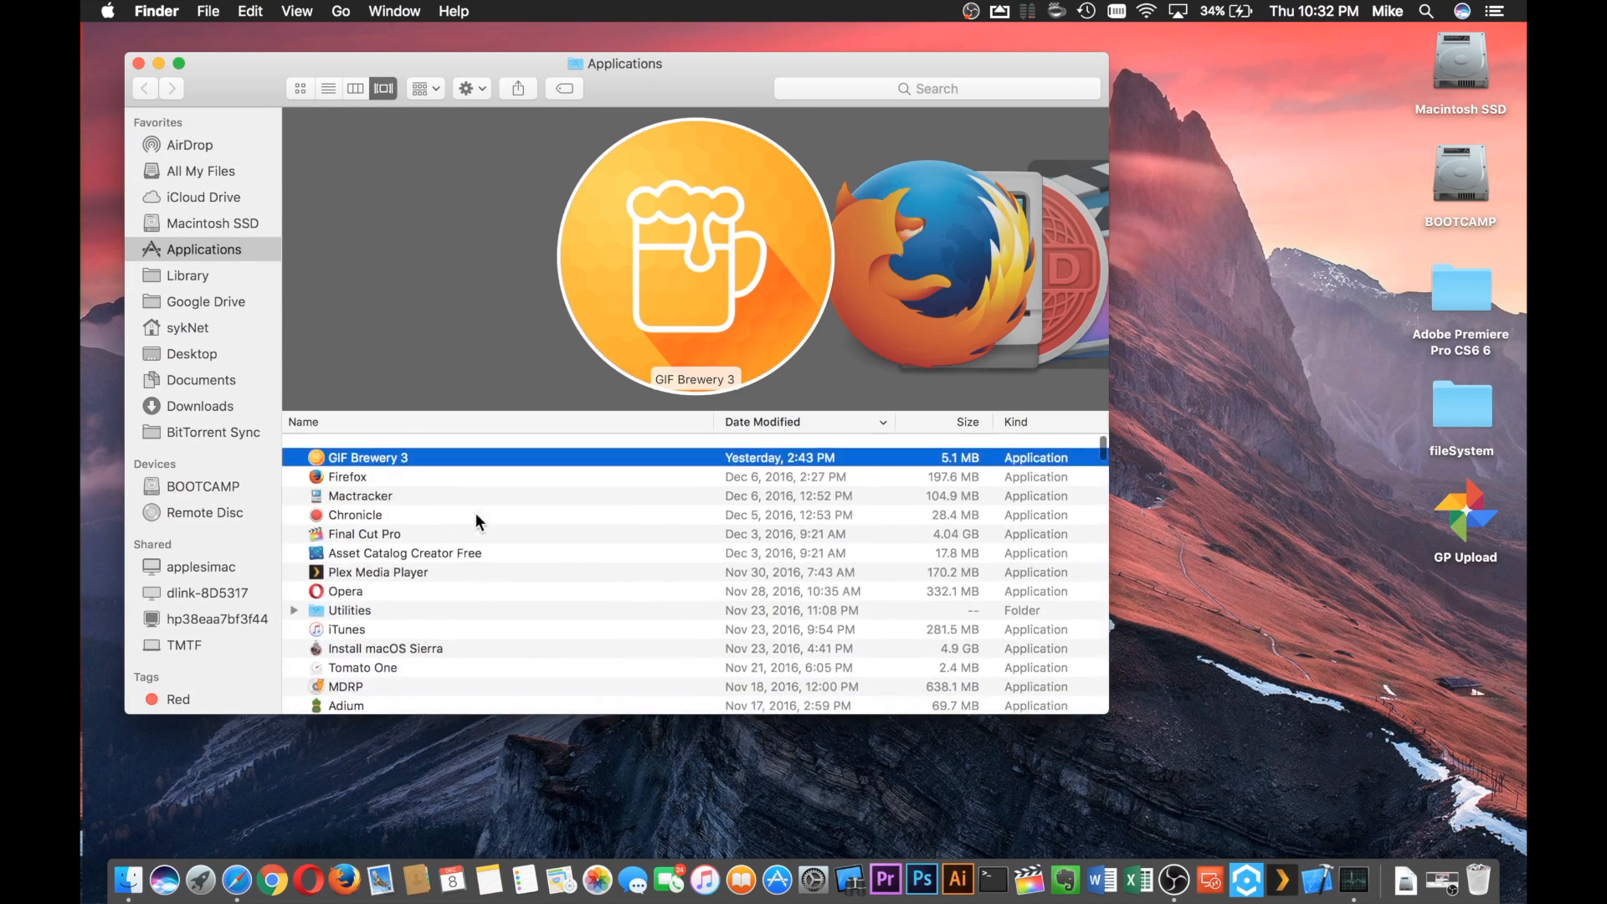
{"action": "scroll", "coordinate": [369, 554], "scroll_direction": "down", "scroll_amount": 2}
{"action": "type", "text": "app"}
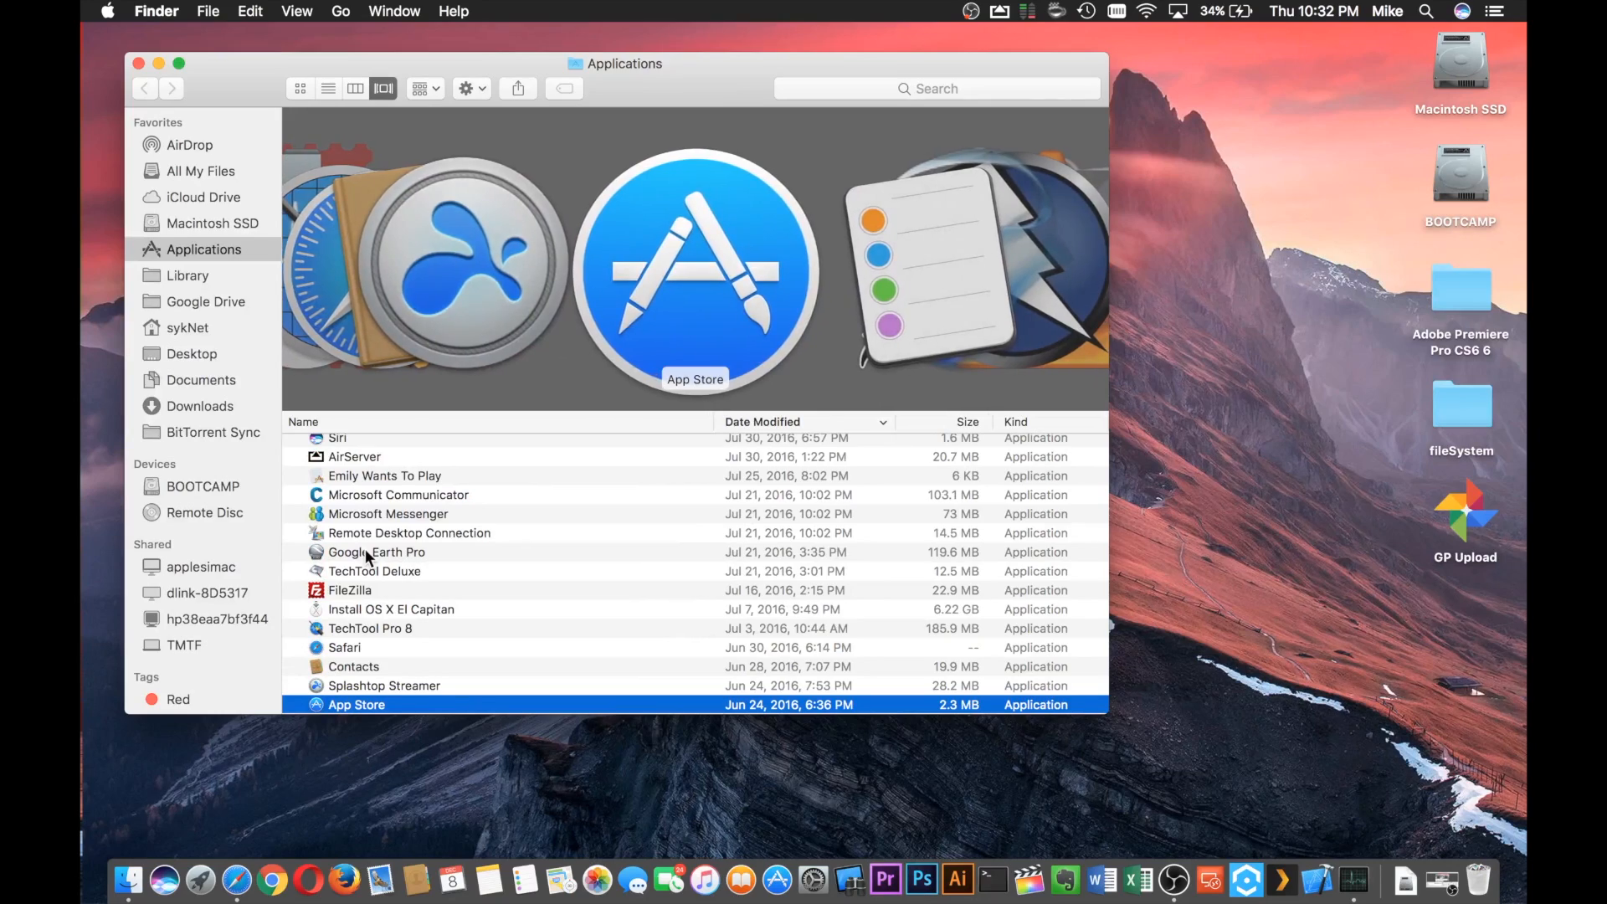
{"action": "type", "text": "appc"}
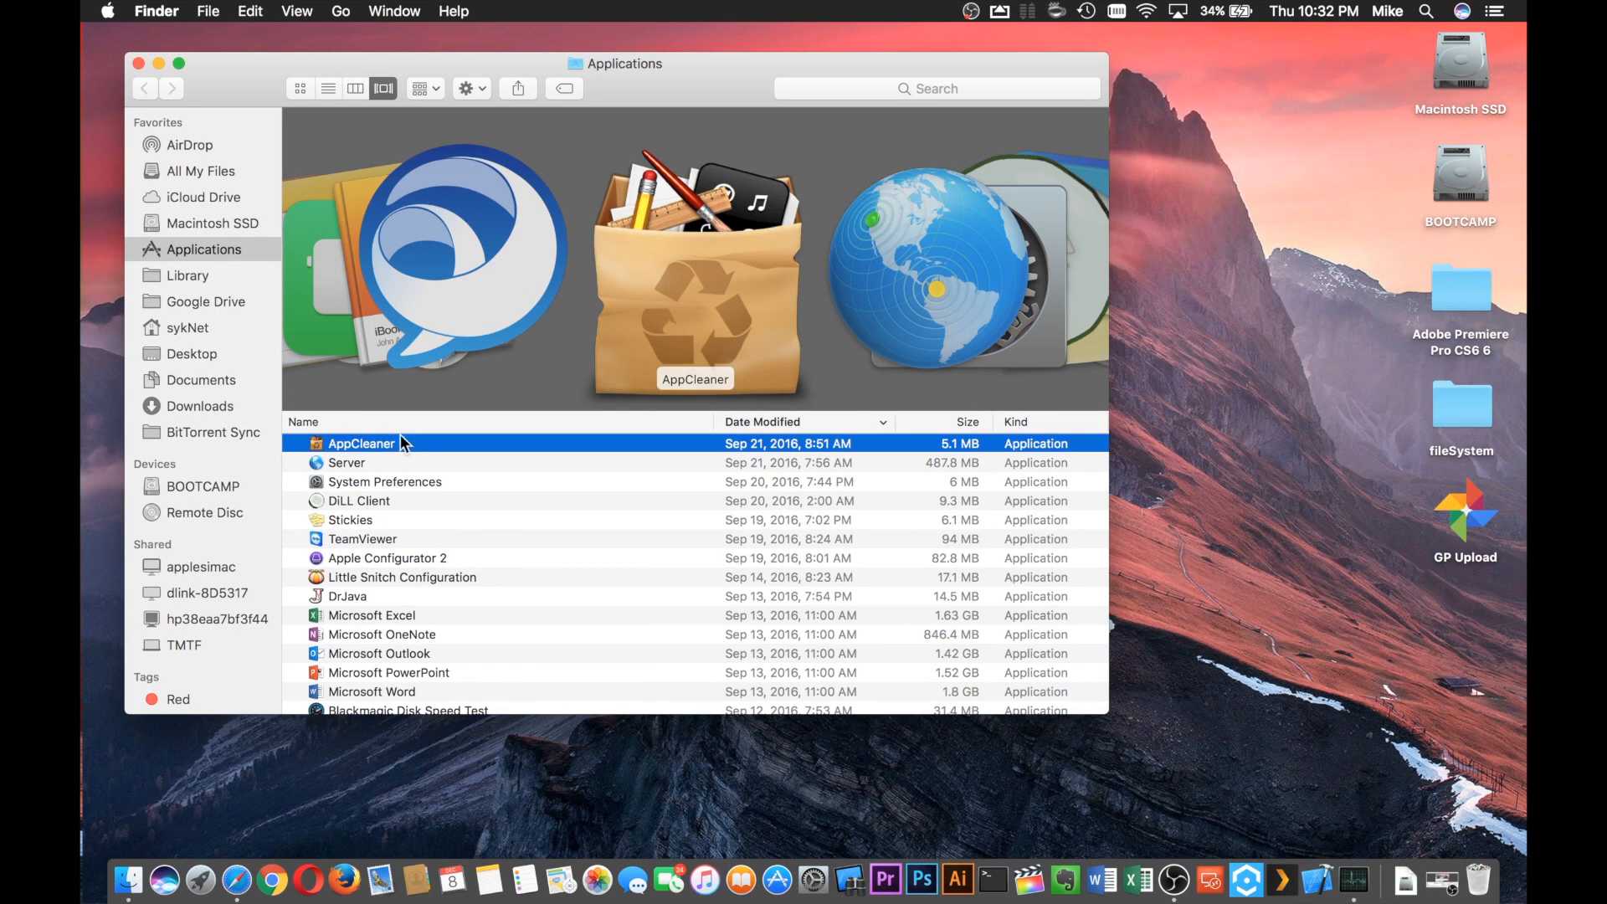
{"action": "double_click", "coordinate": [355, 438]}
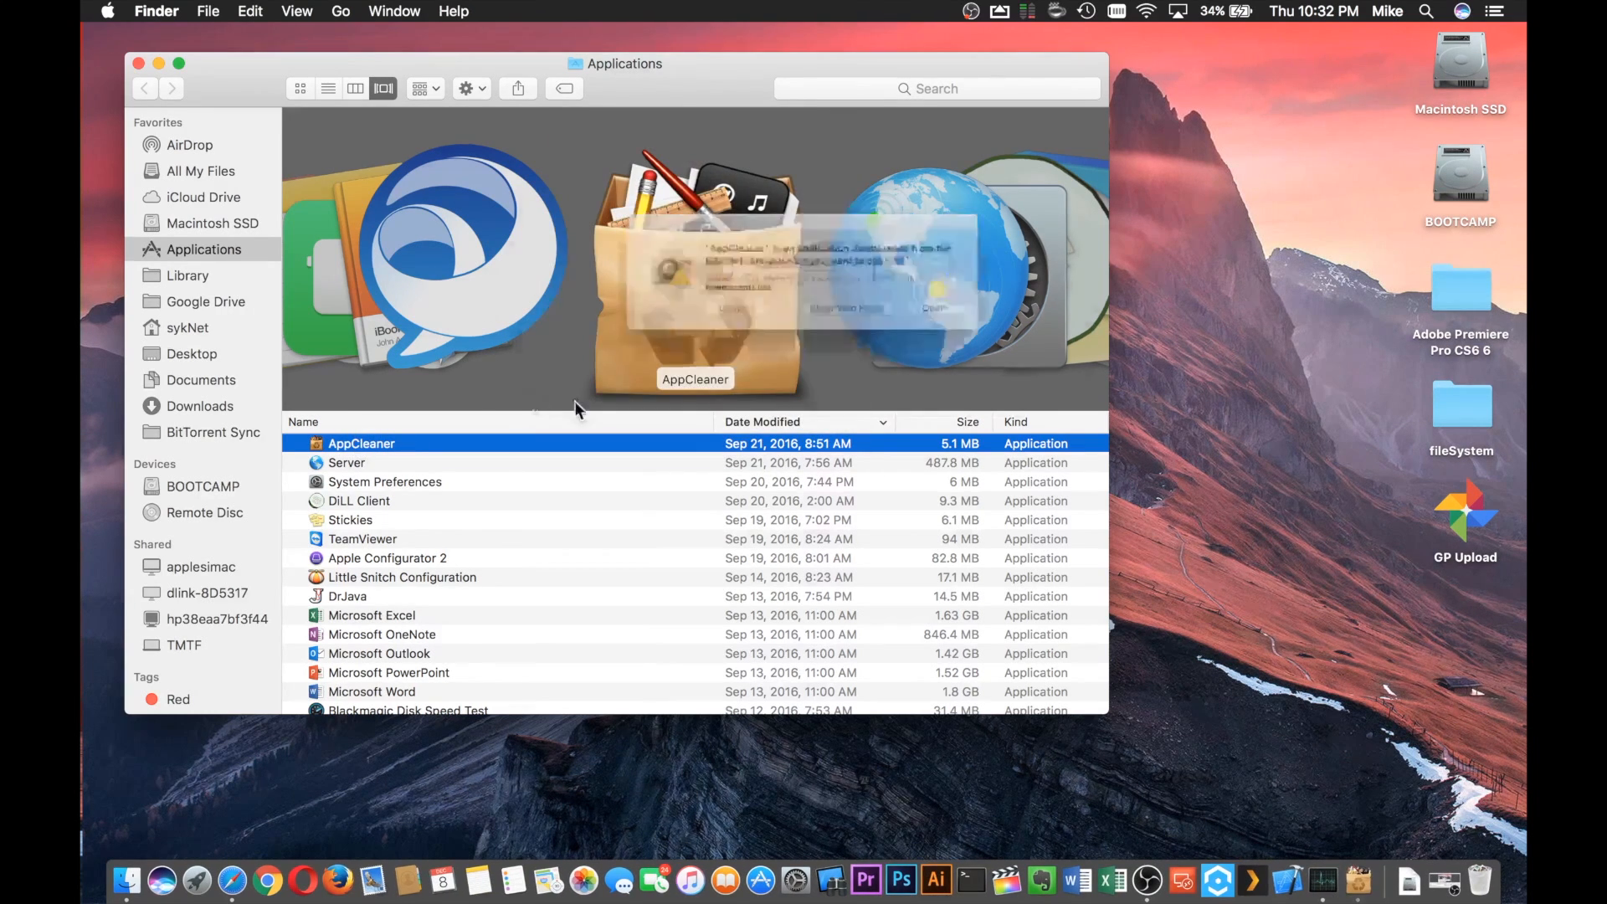
{"action": "left_click", "coordinate": [985, 320]}
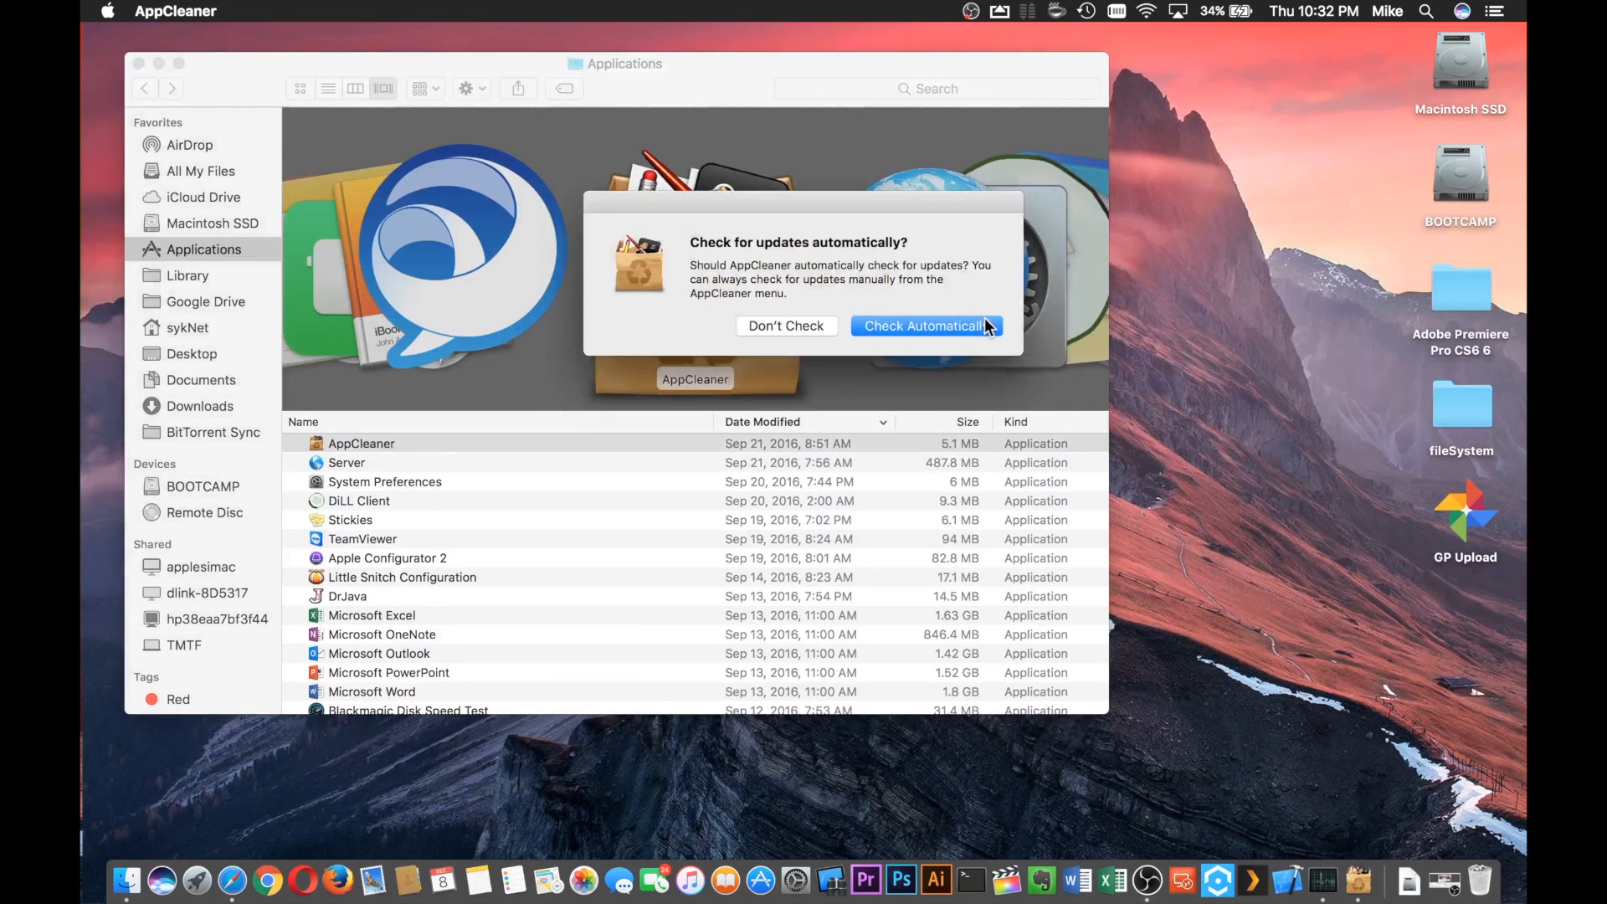
{"action": "left_click", "coordinate": [956, 326]}
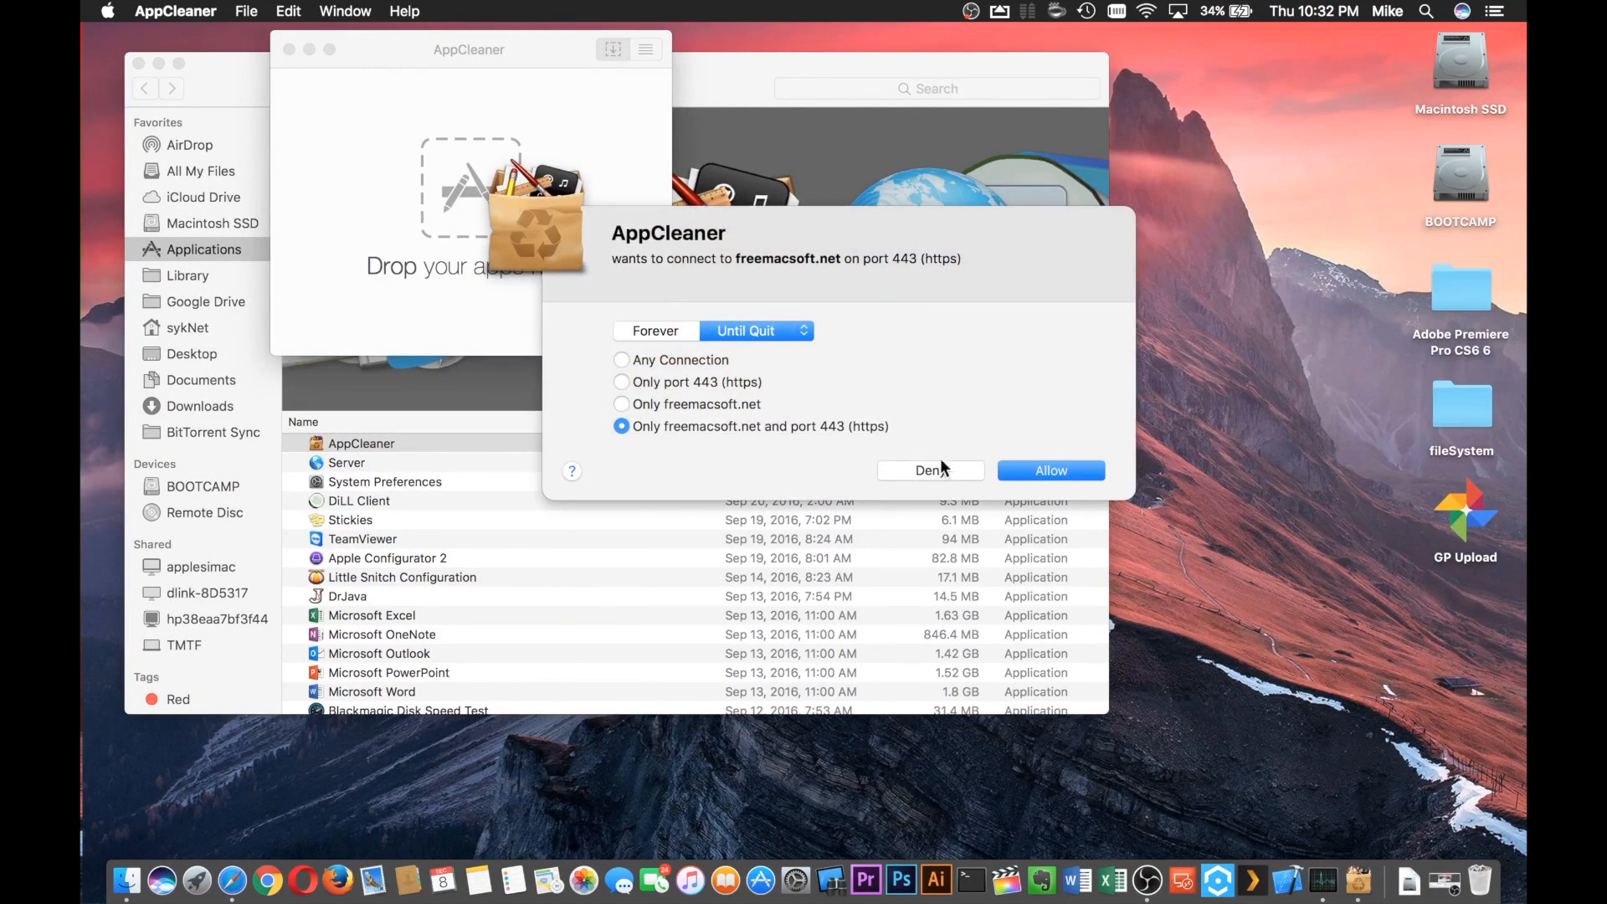
Step: Allow AppCleaner to make any network connection forever
{"action": "left_click", "coordinate": [662, 359]}
{"action": "left_click", "coordinate": [661, 331]}
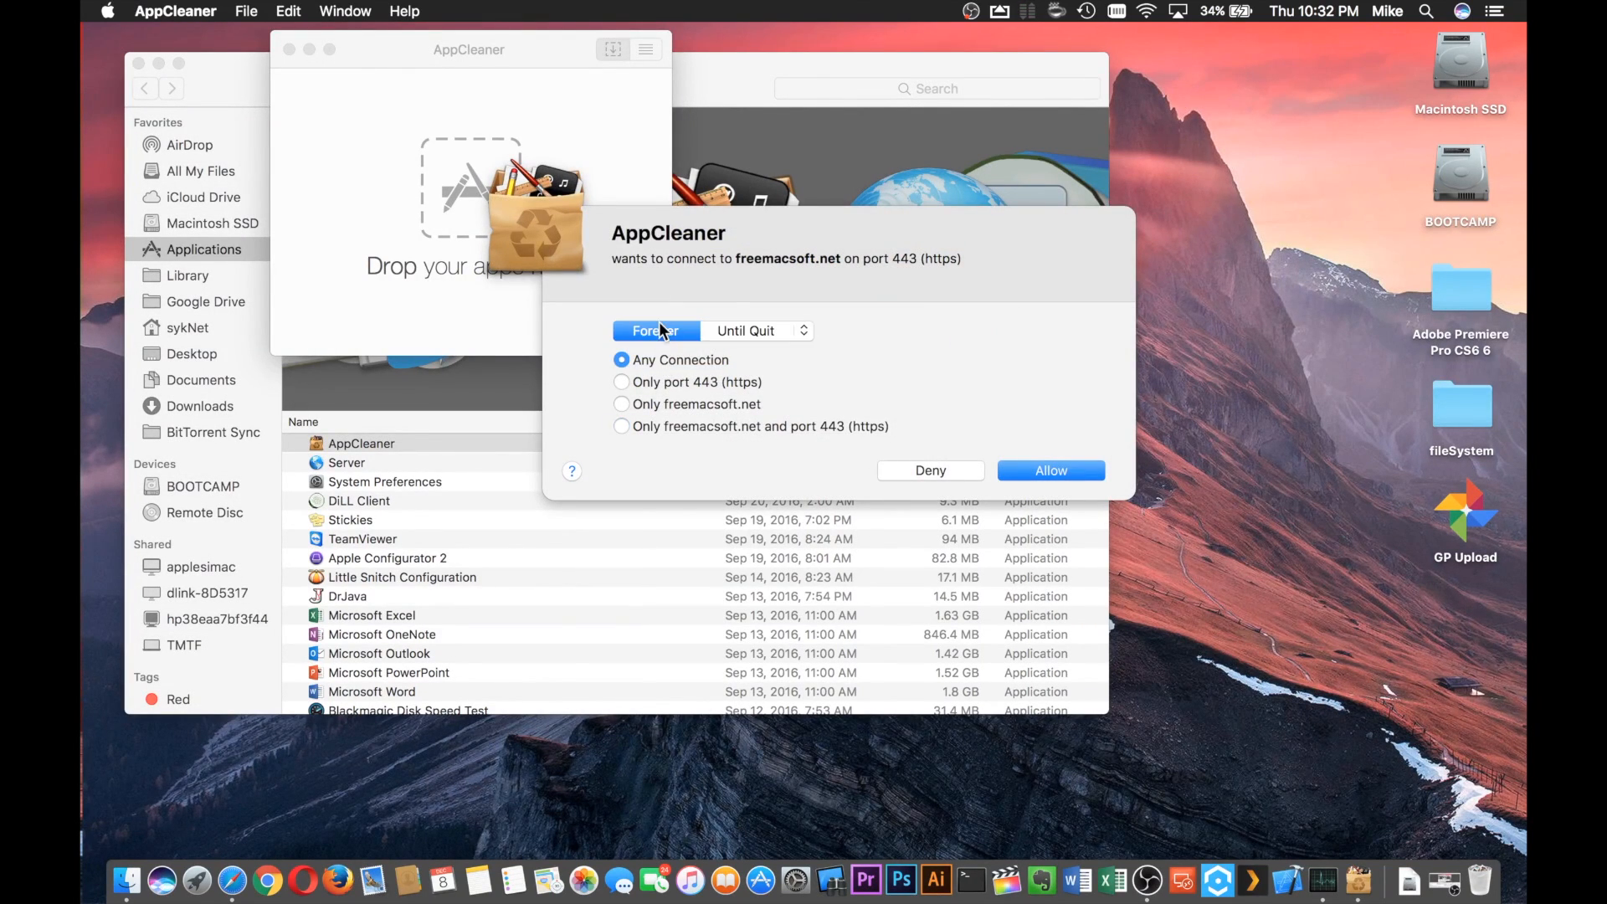
{"action": "left_click", "coordinate": [1038, 474]}
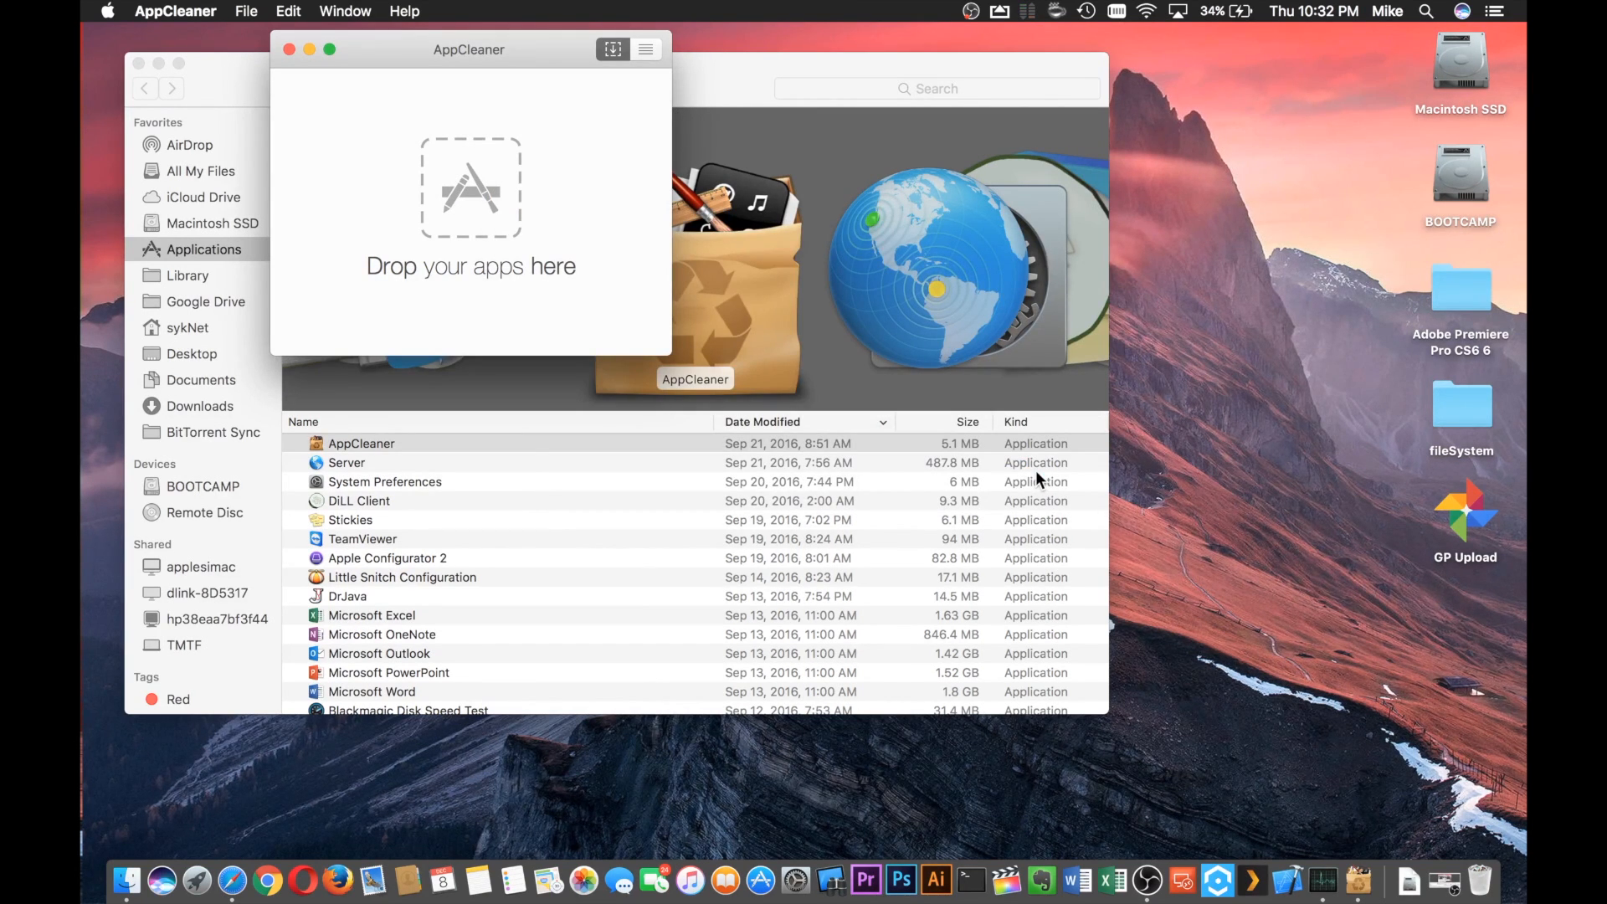
Step: Place the AppCleaner window beside the Applications folder and display the folder's contents as icons
{"action": "left_click_drag", "start_coordinate": [494, 48], "coordinate": [1238, 220]}
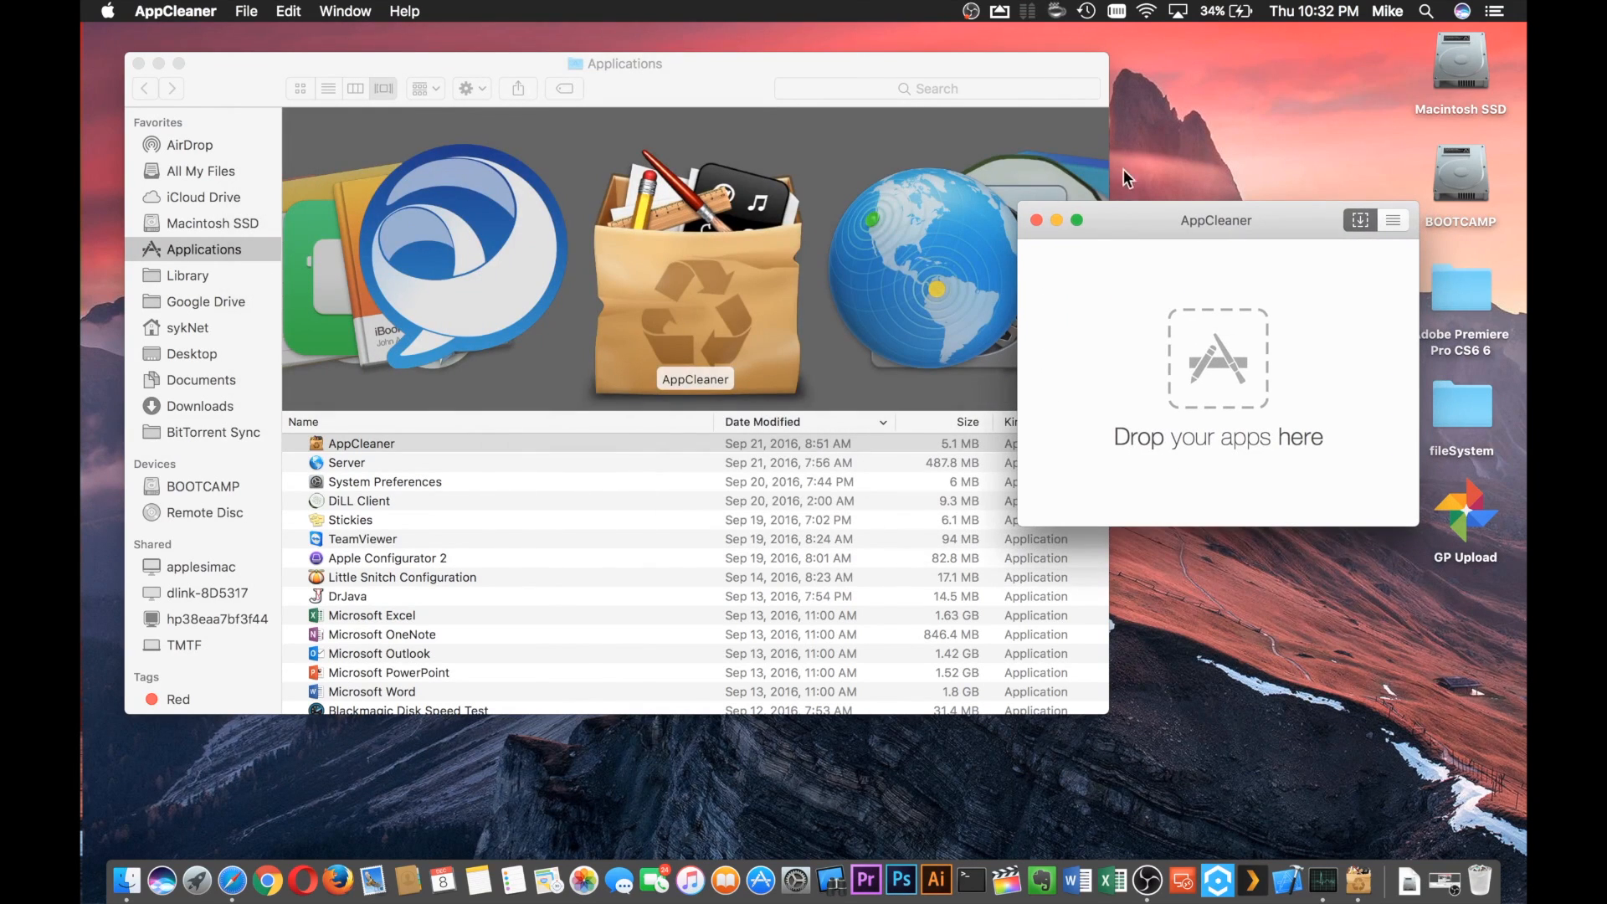
{"action": "left_click", "coordinate": [789, 62]}
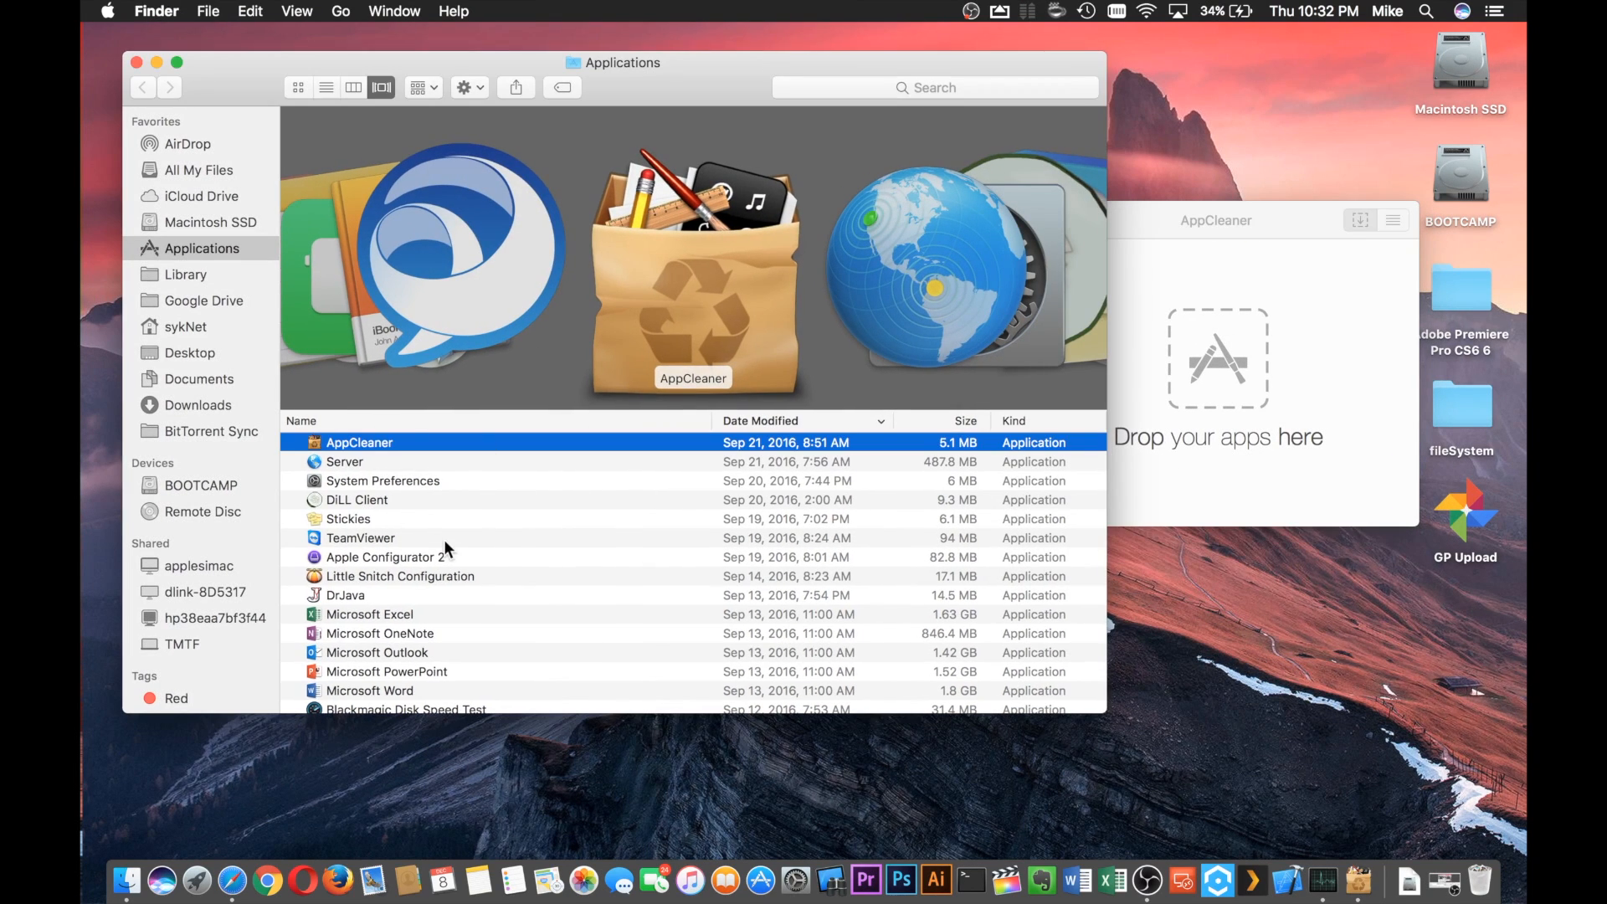
{"action": "scroll", "coordinate": [443, 539], "scroll_direction": "up", "scroll_amount": 10}
{"action": "left_click", "coordinate": [298, 87]}
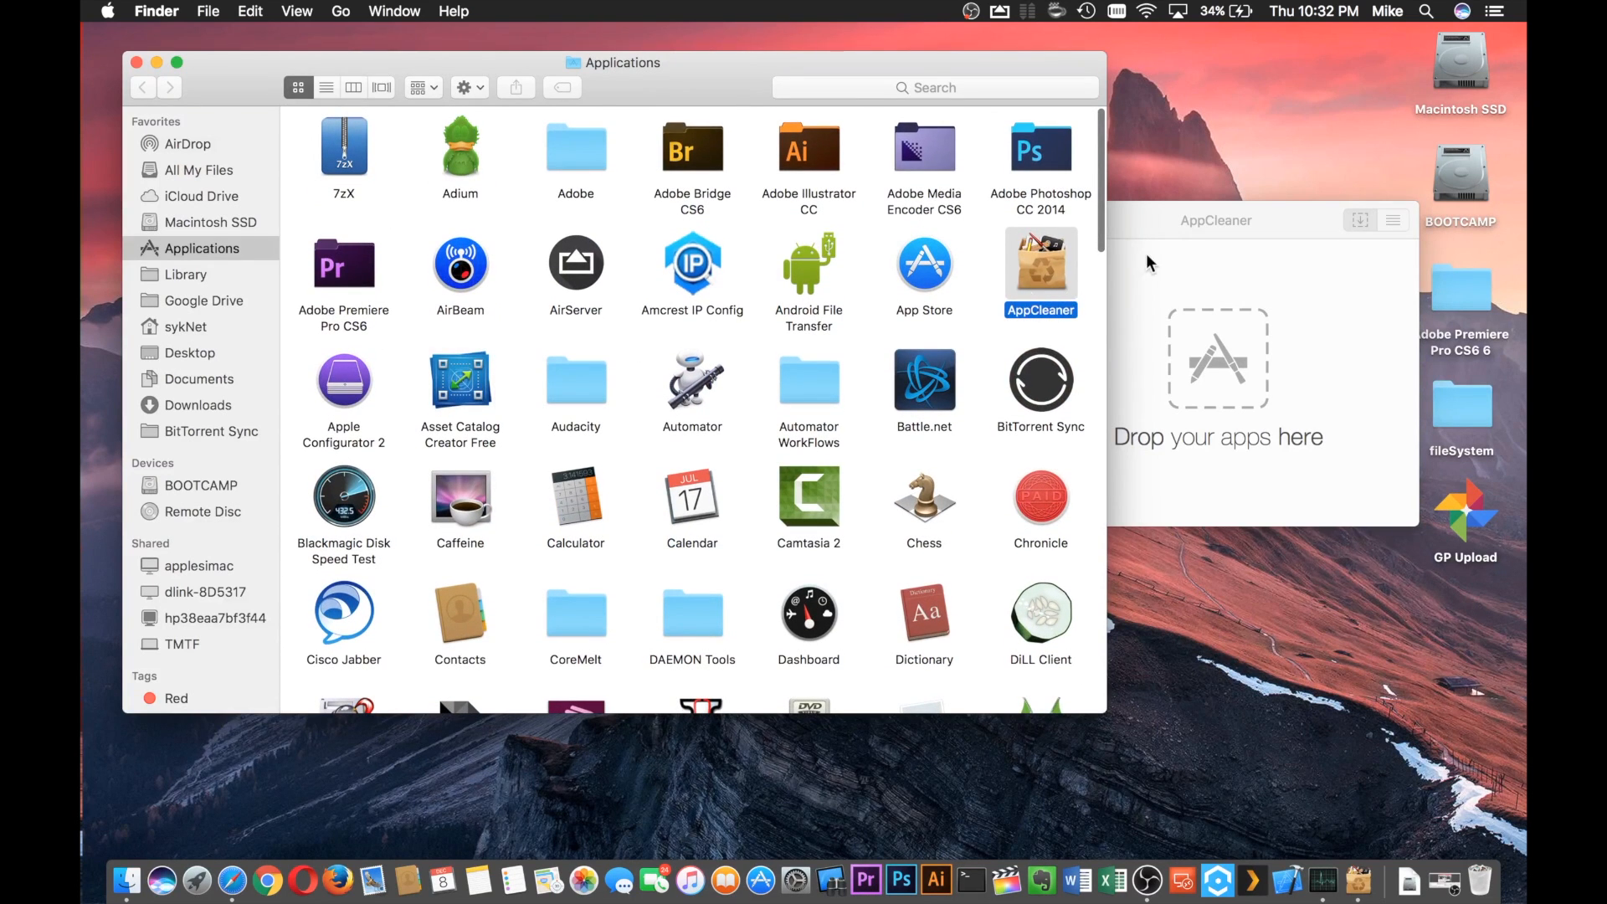
Step: Move the AppCleaner and Applications windows apart so that both are fully usable side by side
{"action": "left_click_drag", "start_coordinate": [1150, 227], "coordinate": [1237, 215]}
{"action": "left_click_drag", "start_coordinate": [1001, 60], "coordinate": [937, 53]}
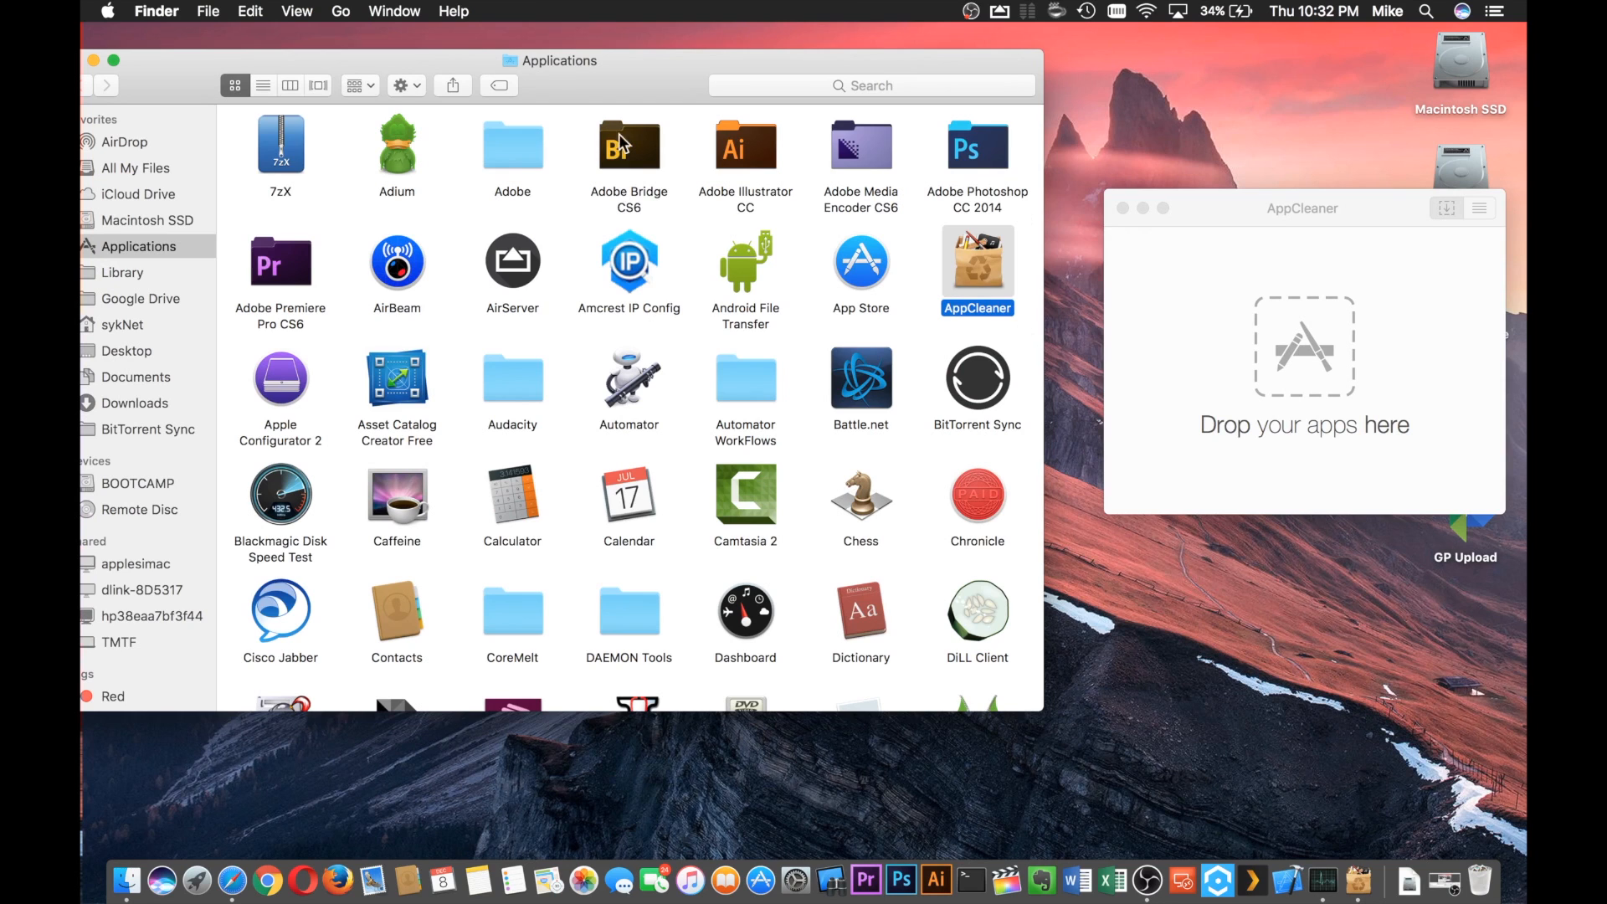
{"action": "left_click_drag", "start_coordinate": [564, 77], "coordinate": [605, 72]}
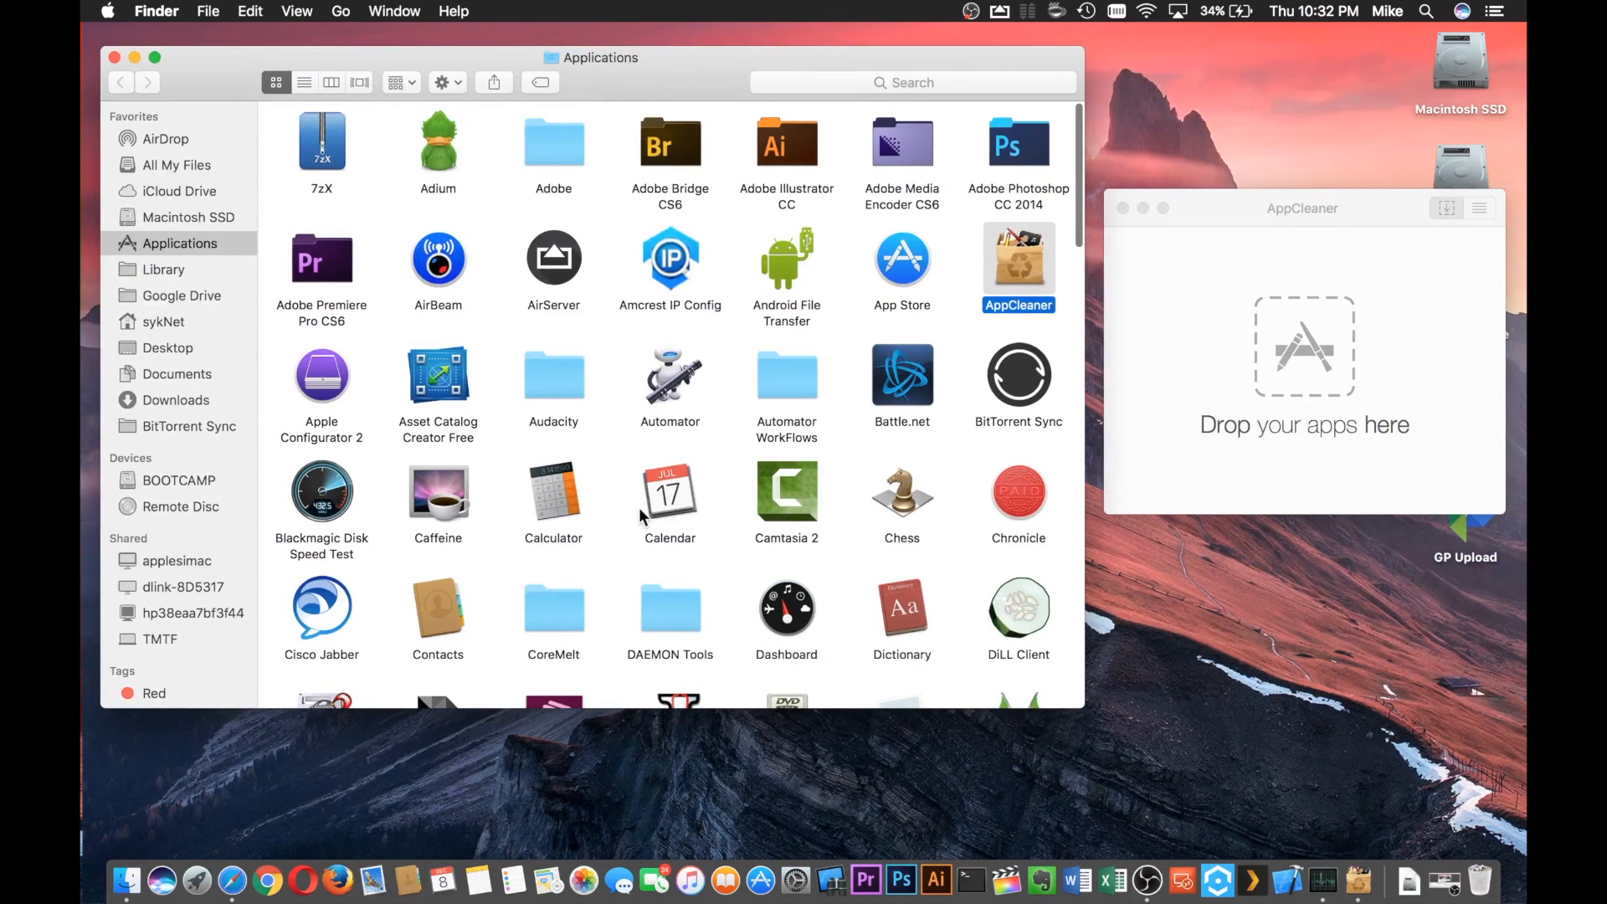
Step: Find GIF Brewery 3 in the Applications folder and drop it into AppCleaner to list its related files
{"action": "scroll", "coordinate": [639, 507], "scroll_direction": "down", "scroll_amount": 5}
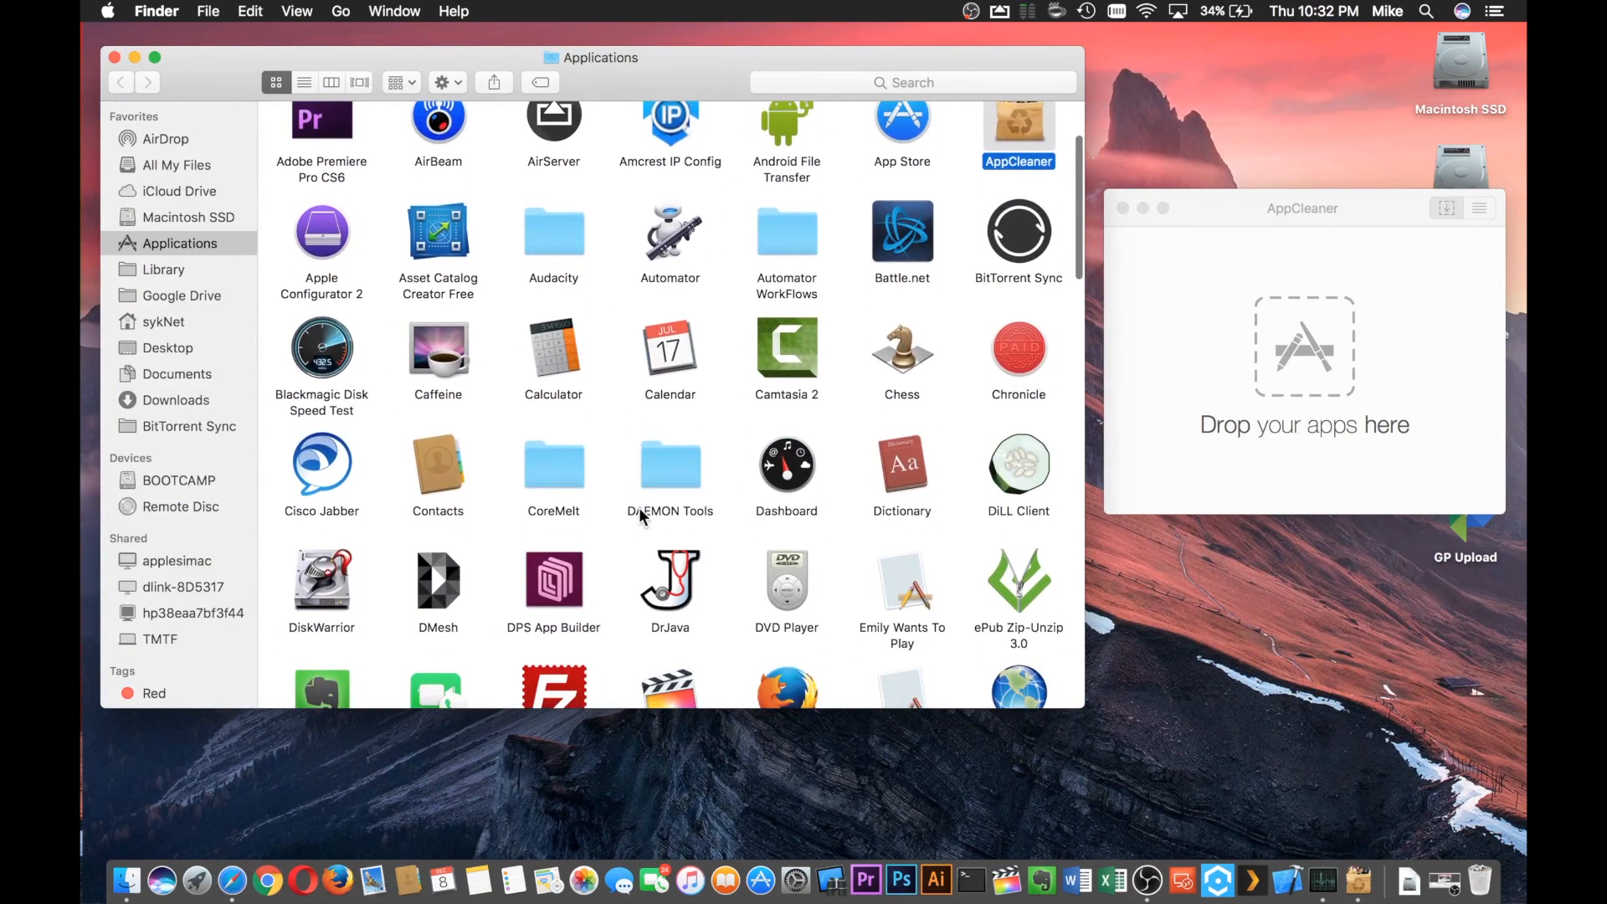
{"action": "scroll", "coordinate": [639, 514], "scroll_direction": "down", "scroll_amount": 8}
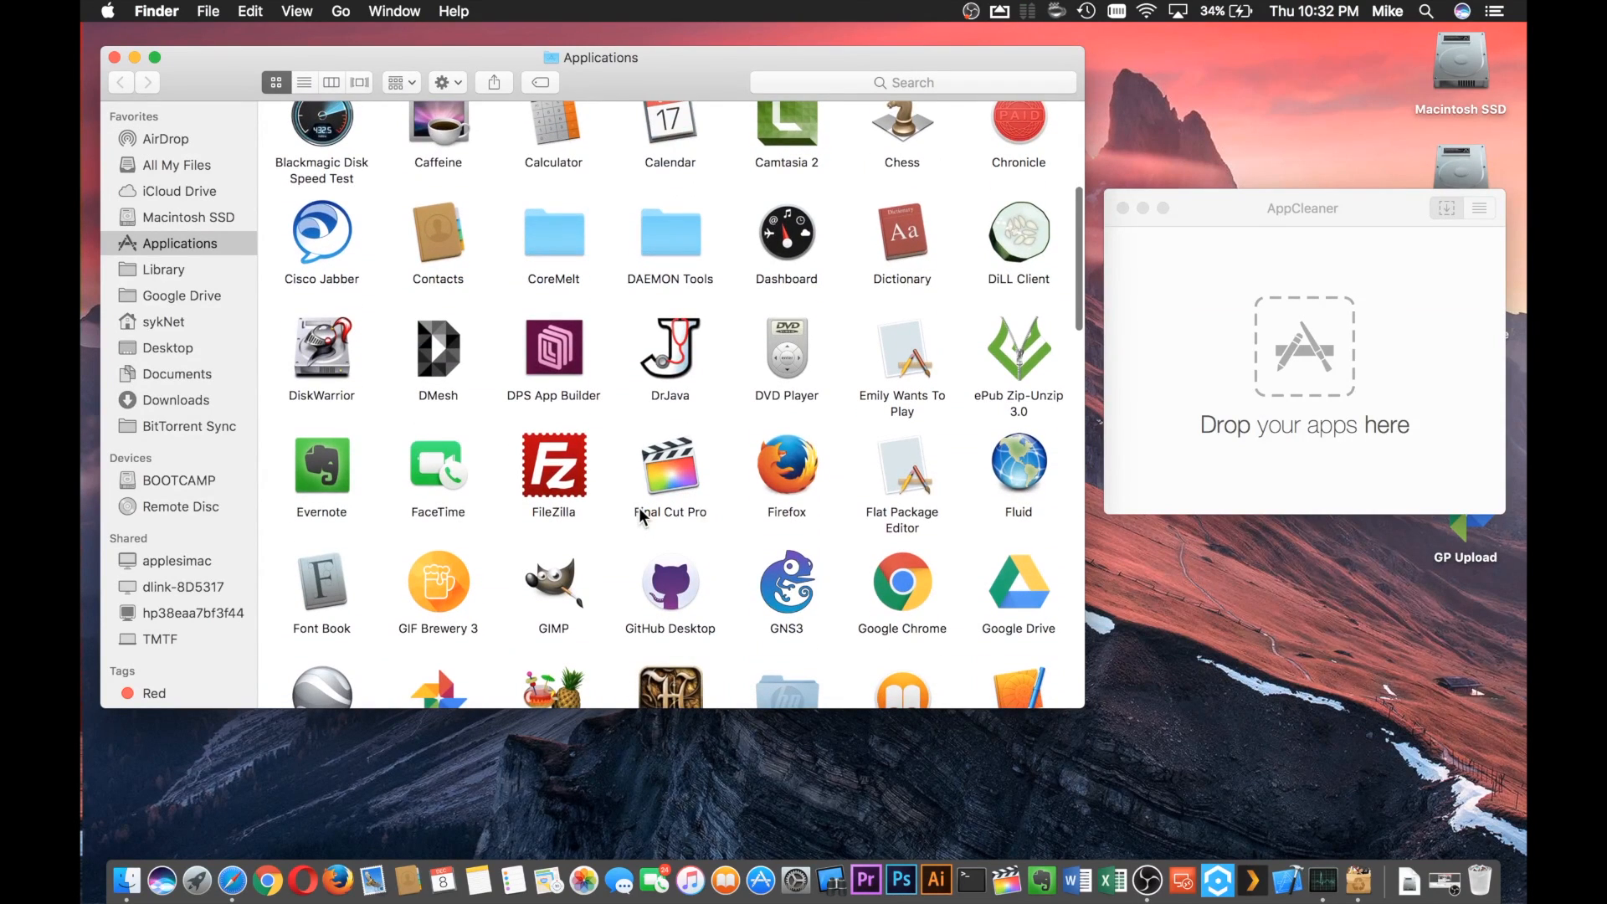
{"action": "scroll", "coordinate": [639, 514], "scroll_direction": "down", "scroll_amount": 5}
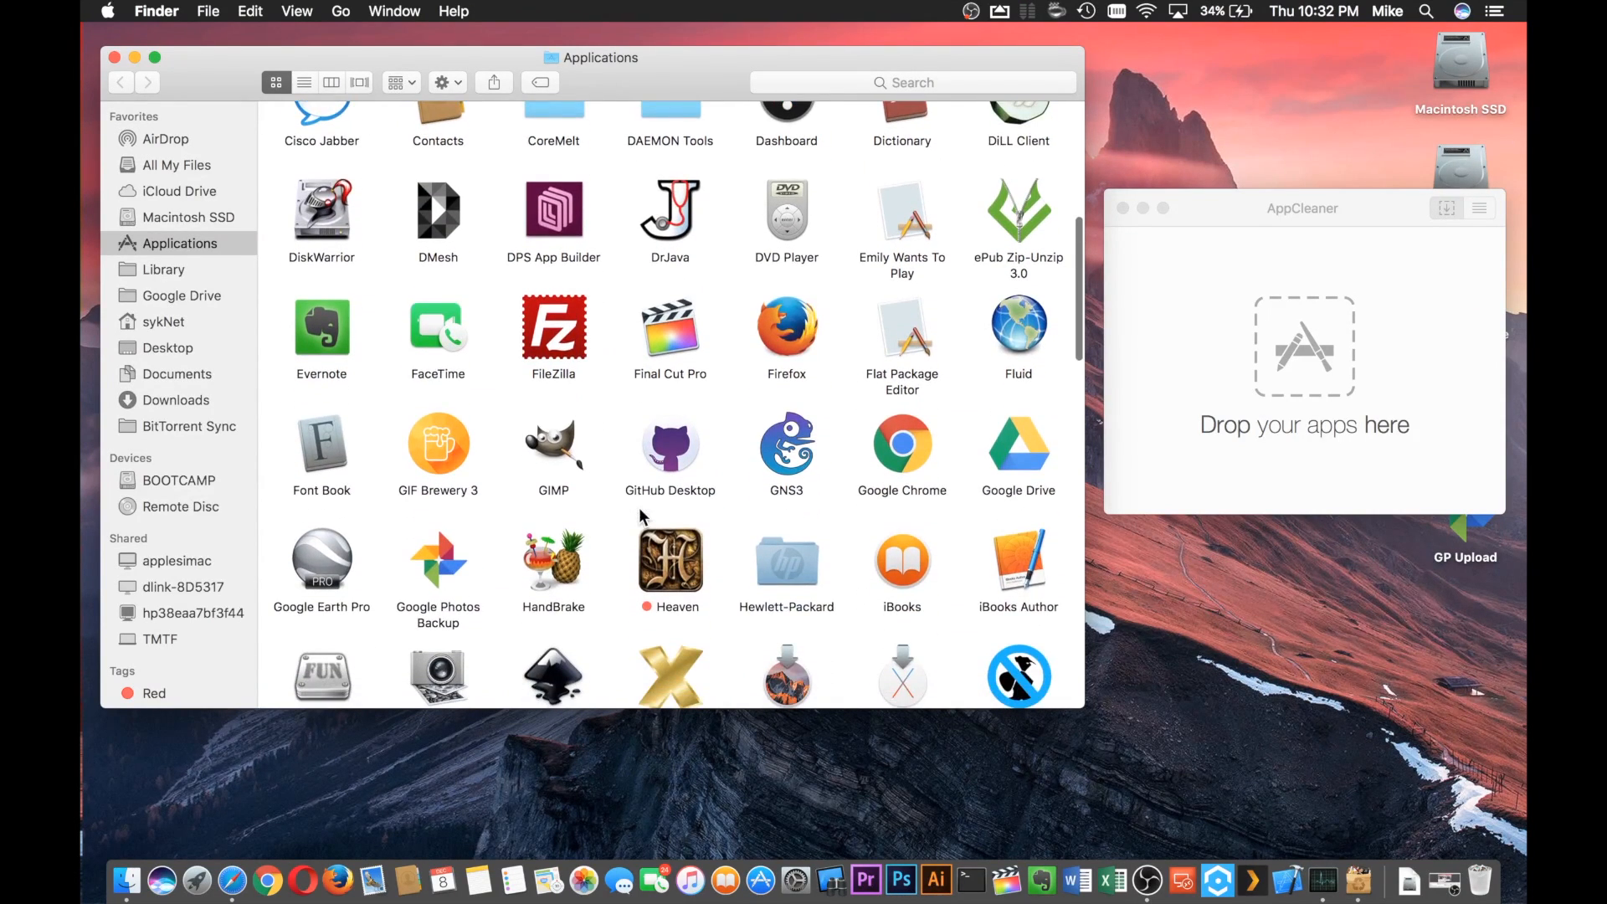
{"action": "scroll", "coordinate": [640, 511], "scroll_direction": "down", "scroll_amount": 4}
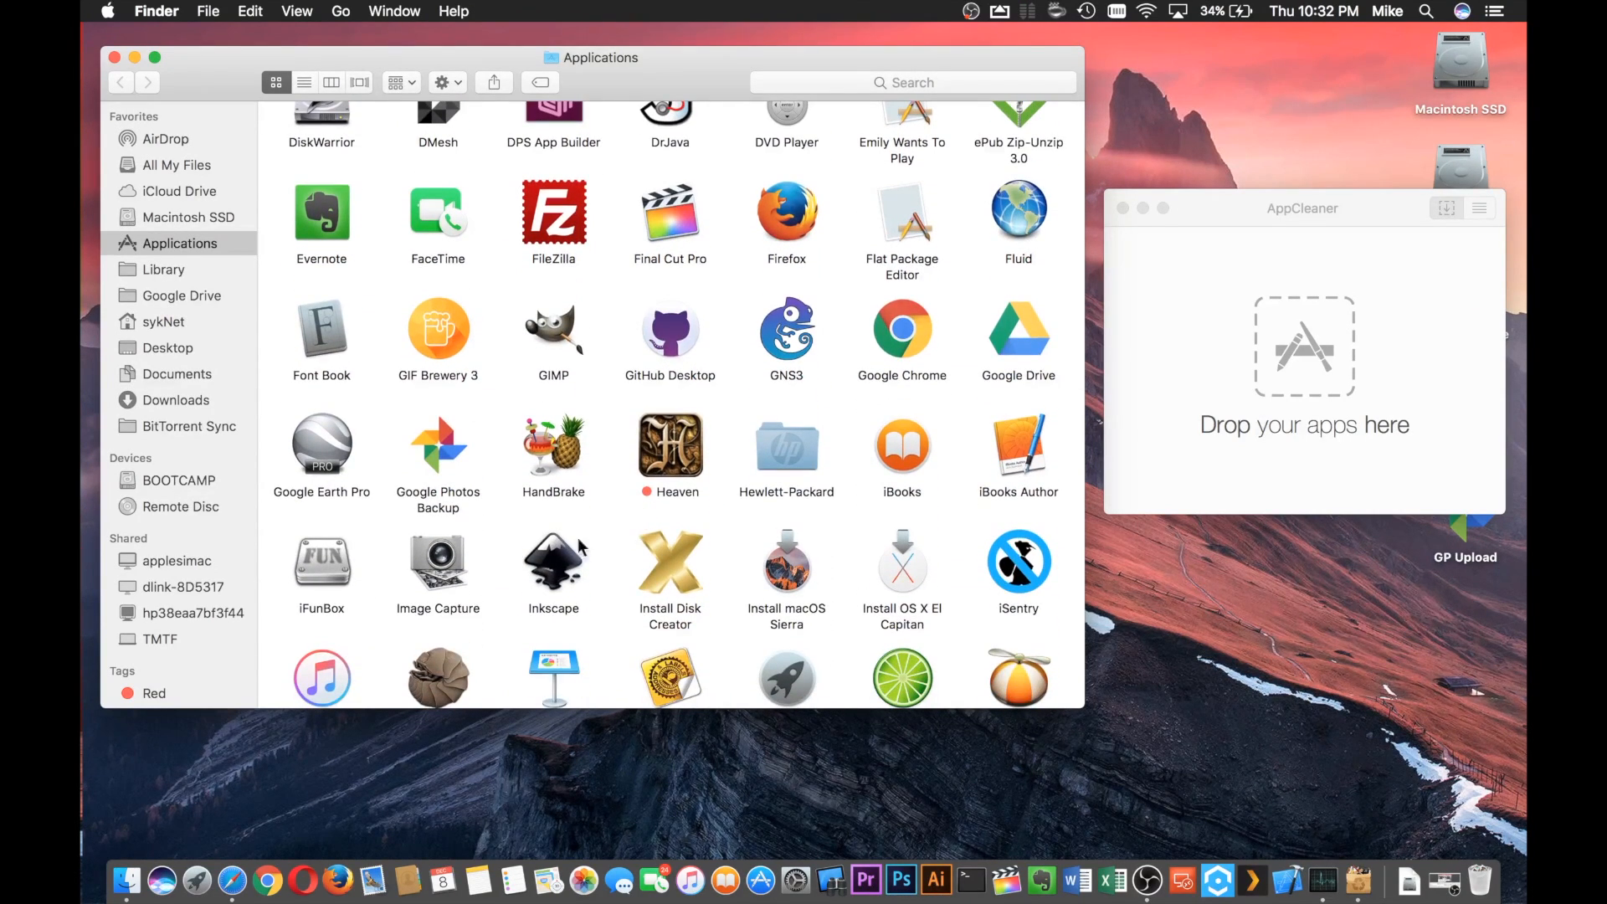
{"action": "scroll", "coordinate": [534, 514], "scroll_direction": "down", "scroll_amount": 3}
{"action": "scroll", "coordinate": [534, 514], "scroll_direction": "up", "scroll_amount": 2}
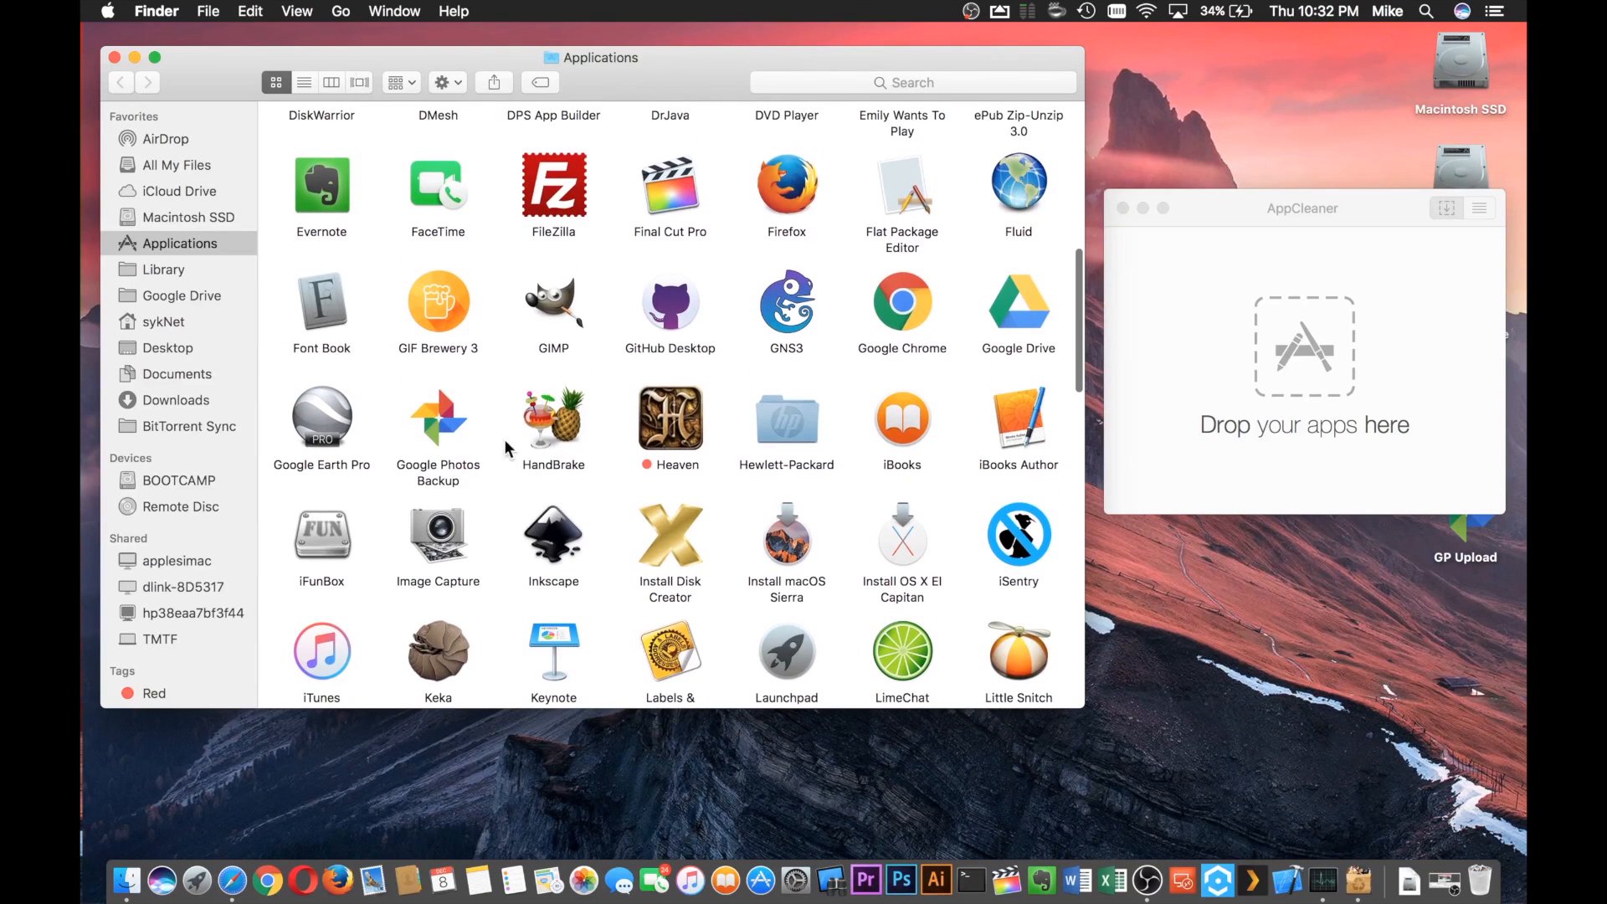
{"action": "left_click", "coordinate": [436, 301]}
{"action": "left_click_drag", "start_coordinate": [437, 314], "coordinate": [1278, 366]}
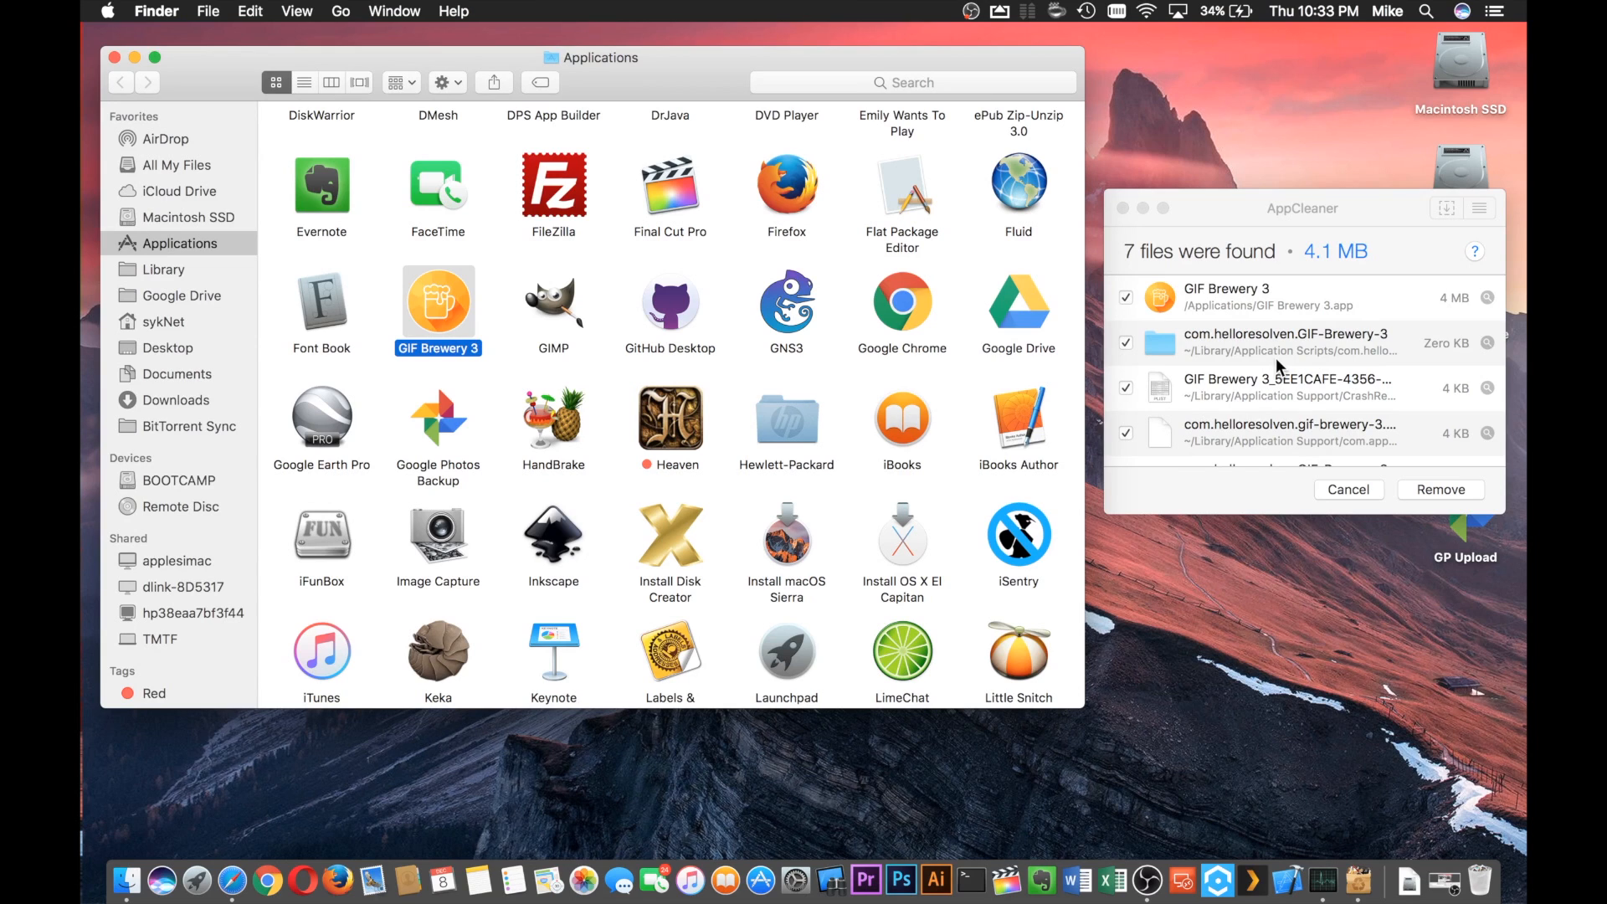
Step: Remove GIF Brewery 3 and all its found files, authorising the change with the account password
{"action": "left_click", "coordinate": [1446, 493]}
{"action": "type", "text": "****"}
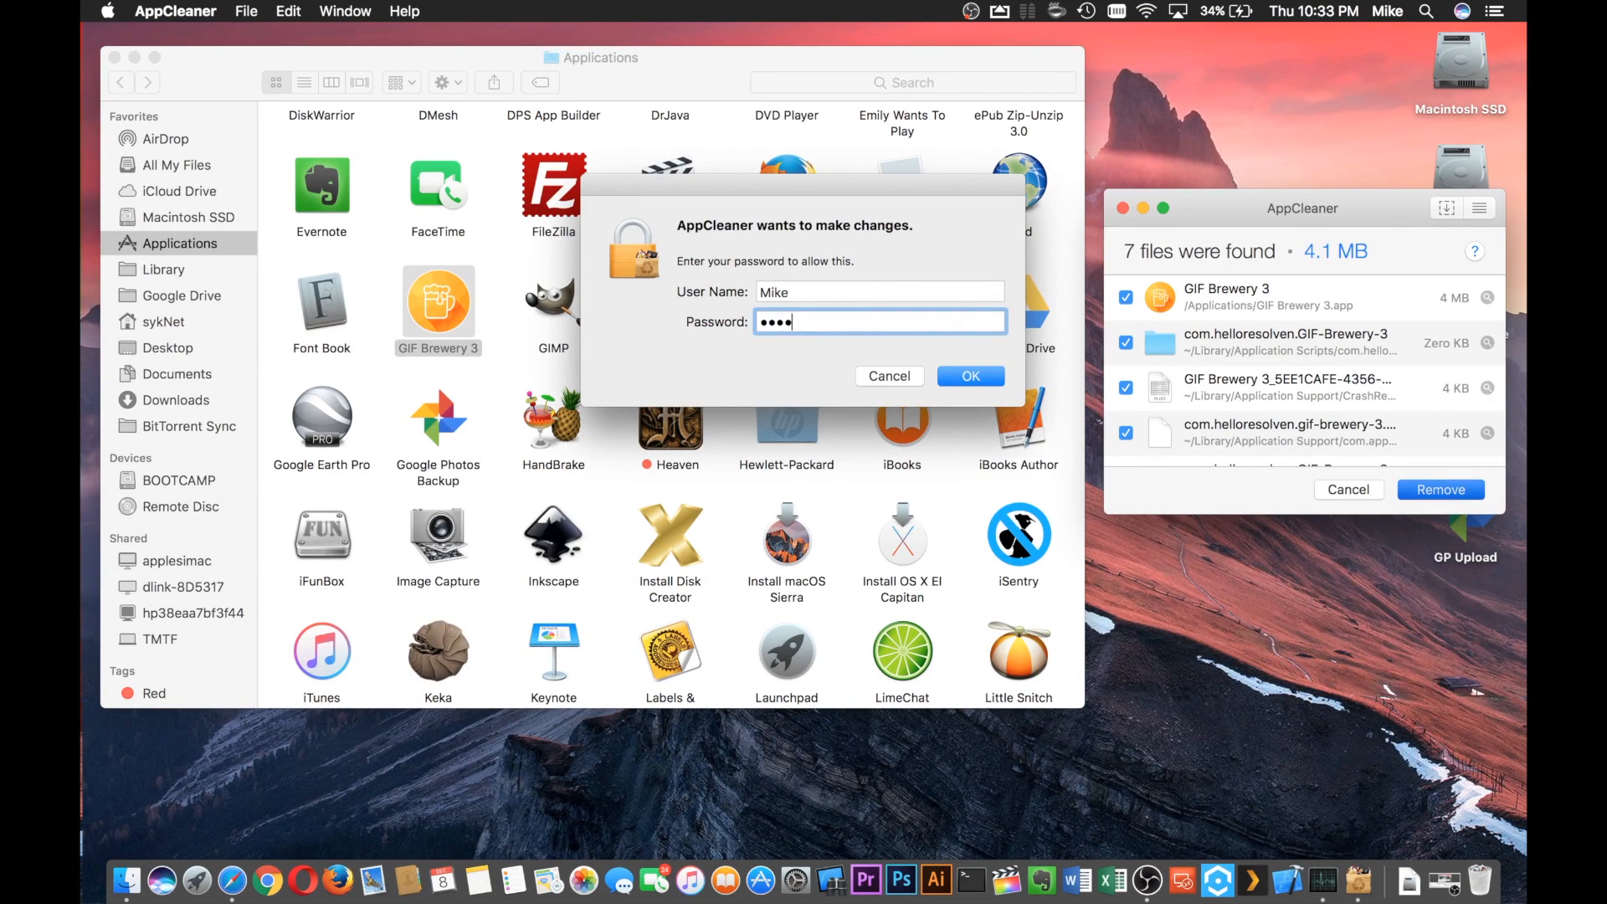
{"action": "left_click", "coordinate": [971, 375]}
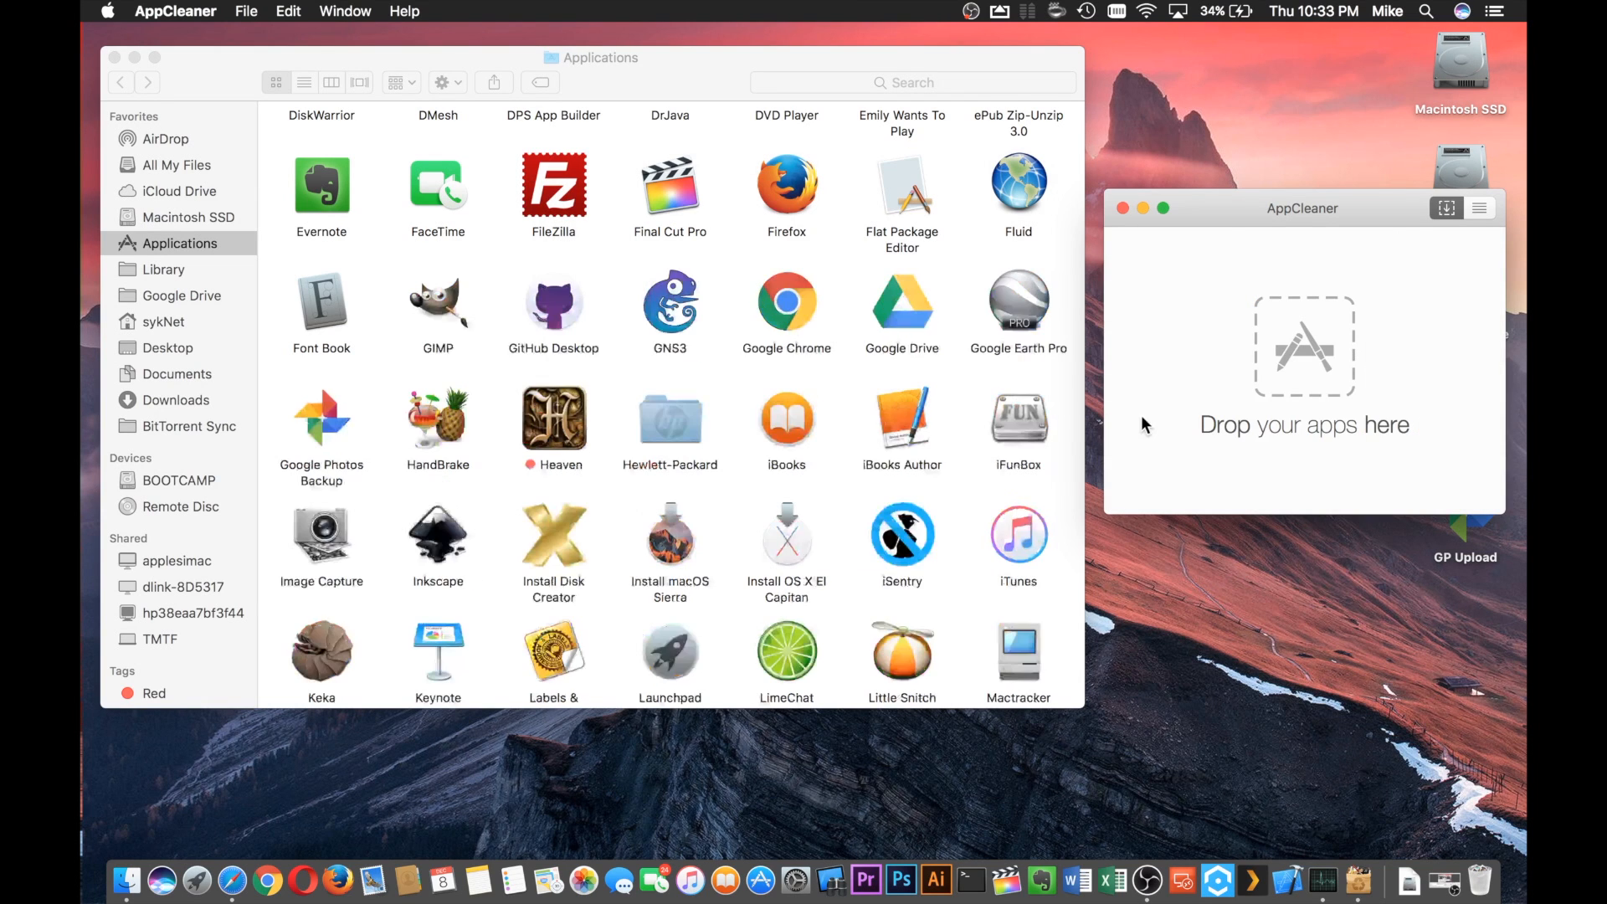
Step: Quit AppCleaner and close the Applications folder window
{"action": "left_click_drag", "start_coordinate": [1231, 218], "coordinate": [1231, 218]}
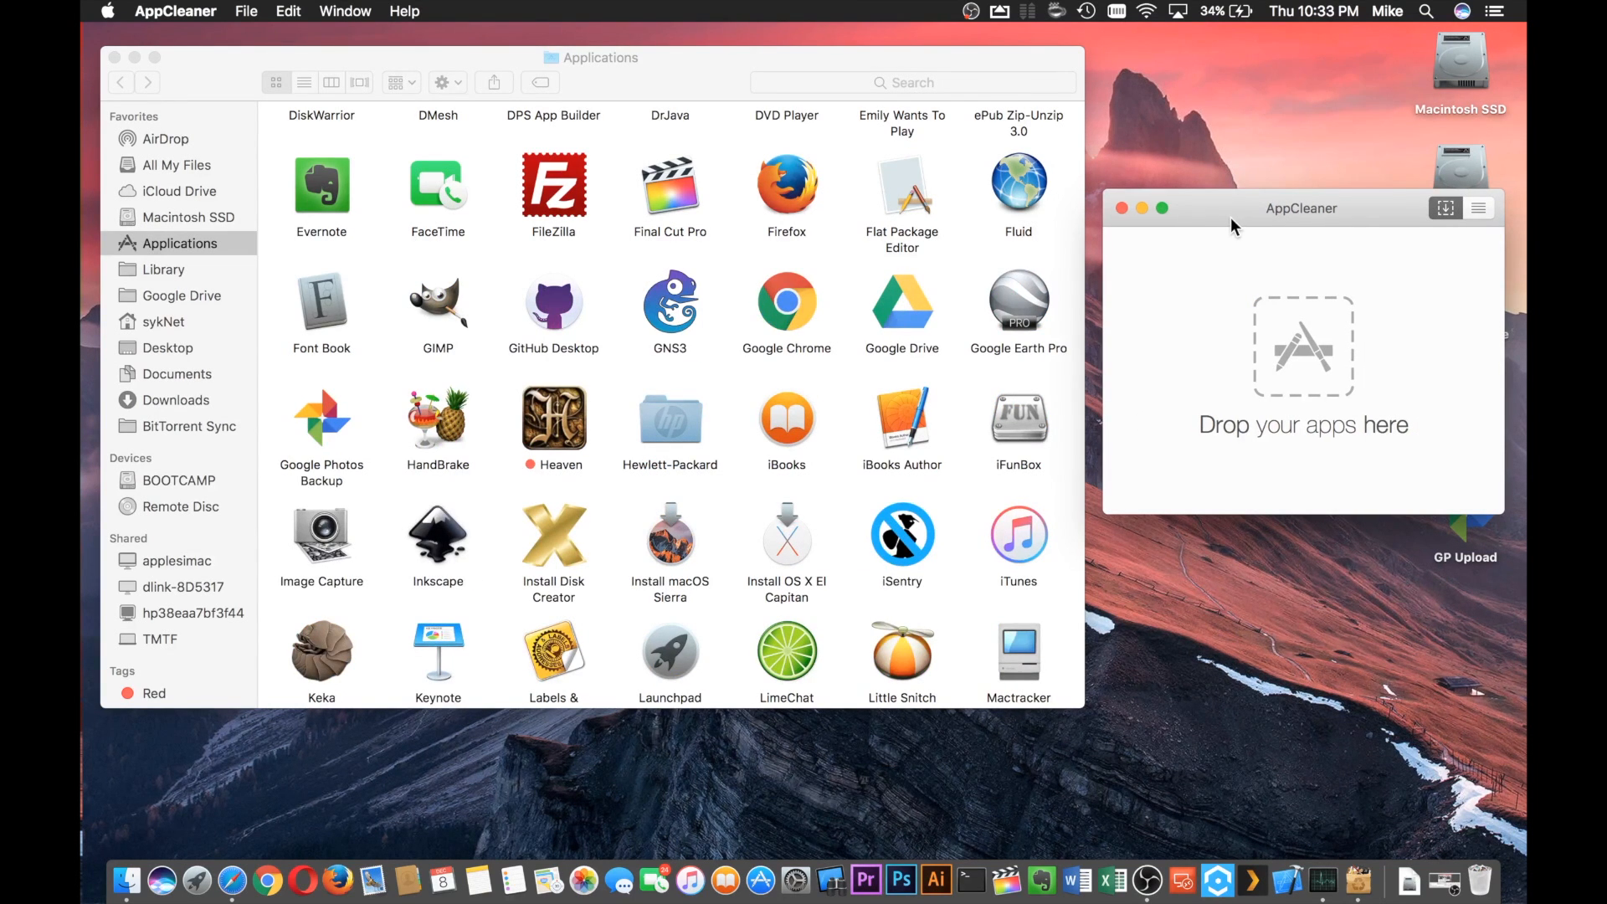
{"action": "key", "text": "super+q"}
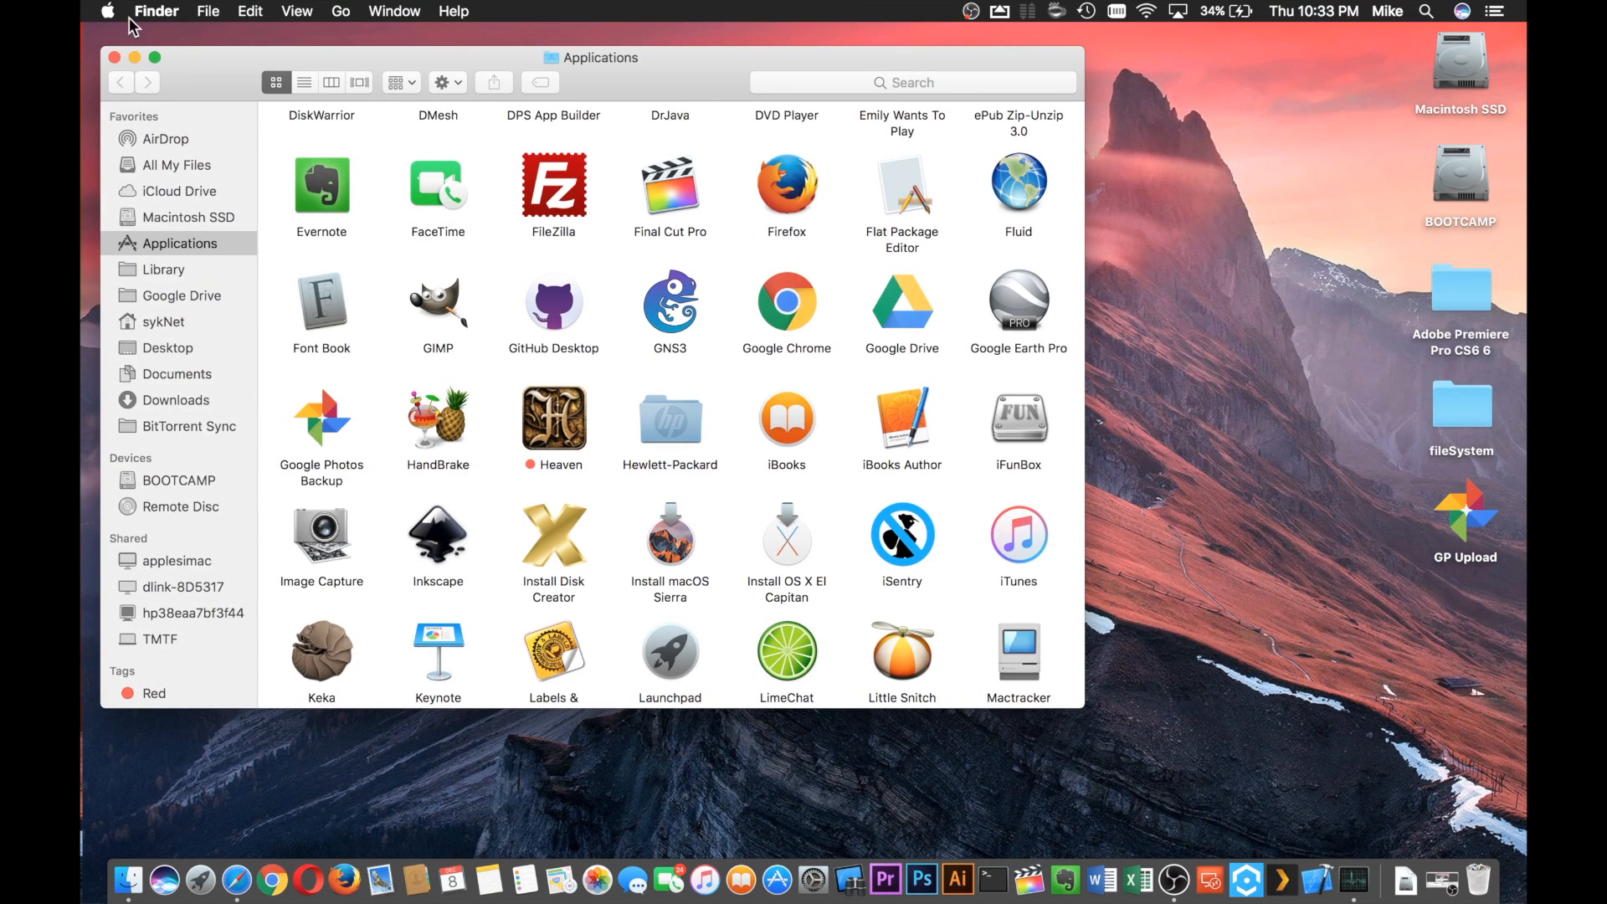
{"action": "left_click", "coordinate": [114, 57]}
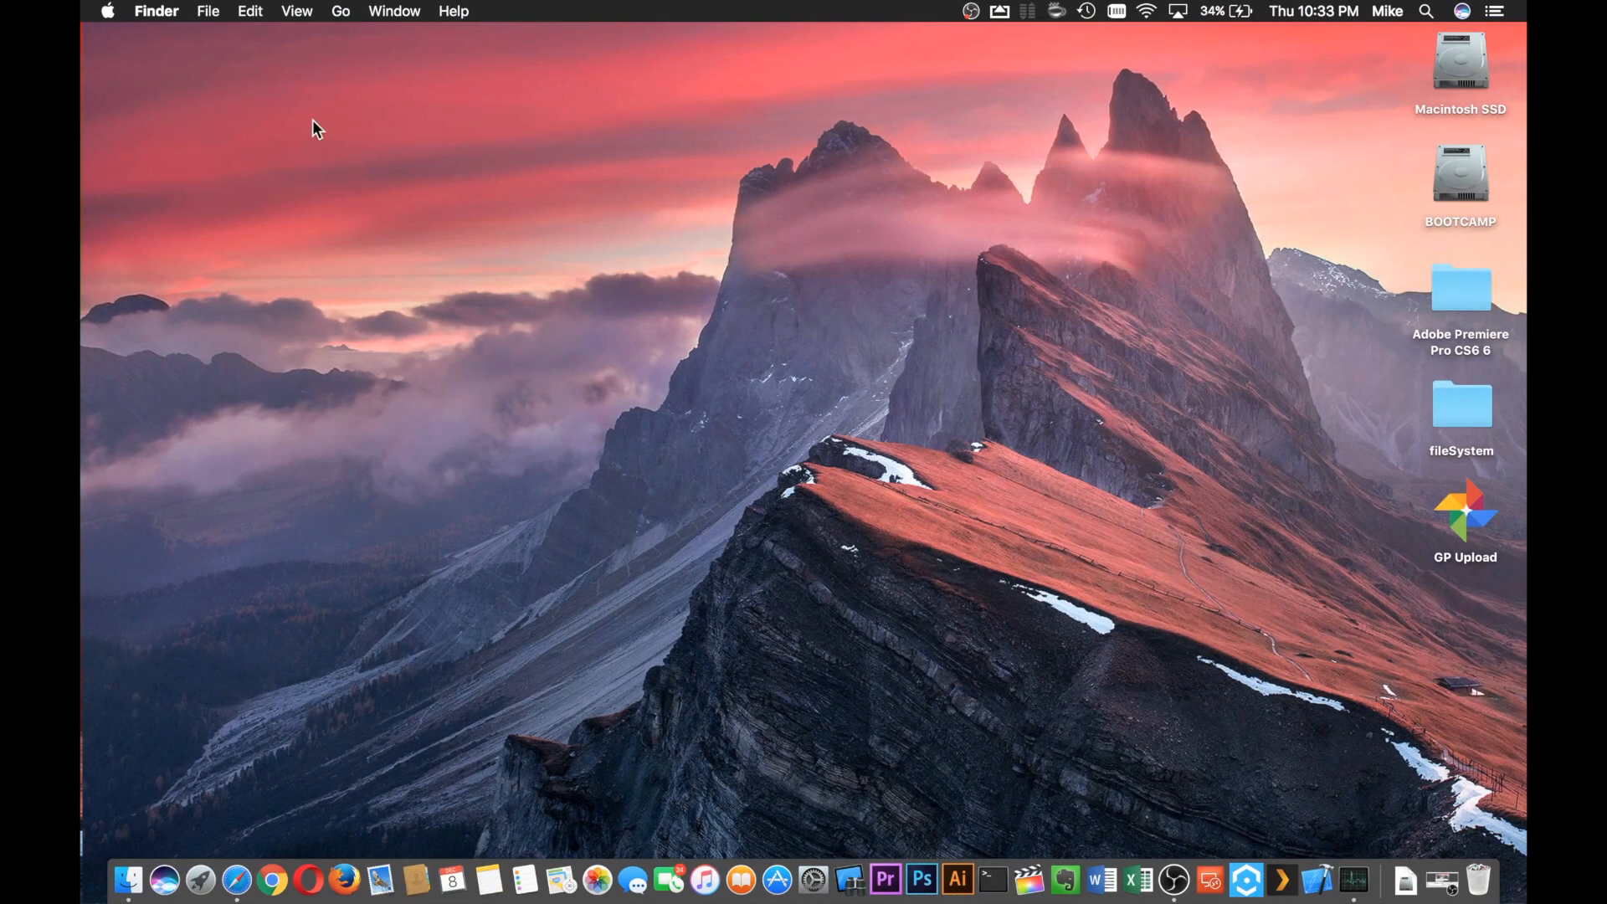
Step: Gather the weather, calculator, calendar and clock widgets towards the upper-left area of the Dashboard space, and return to the desktop
{"action": "key", "text": "ctrl+Left"}
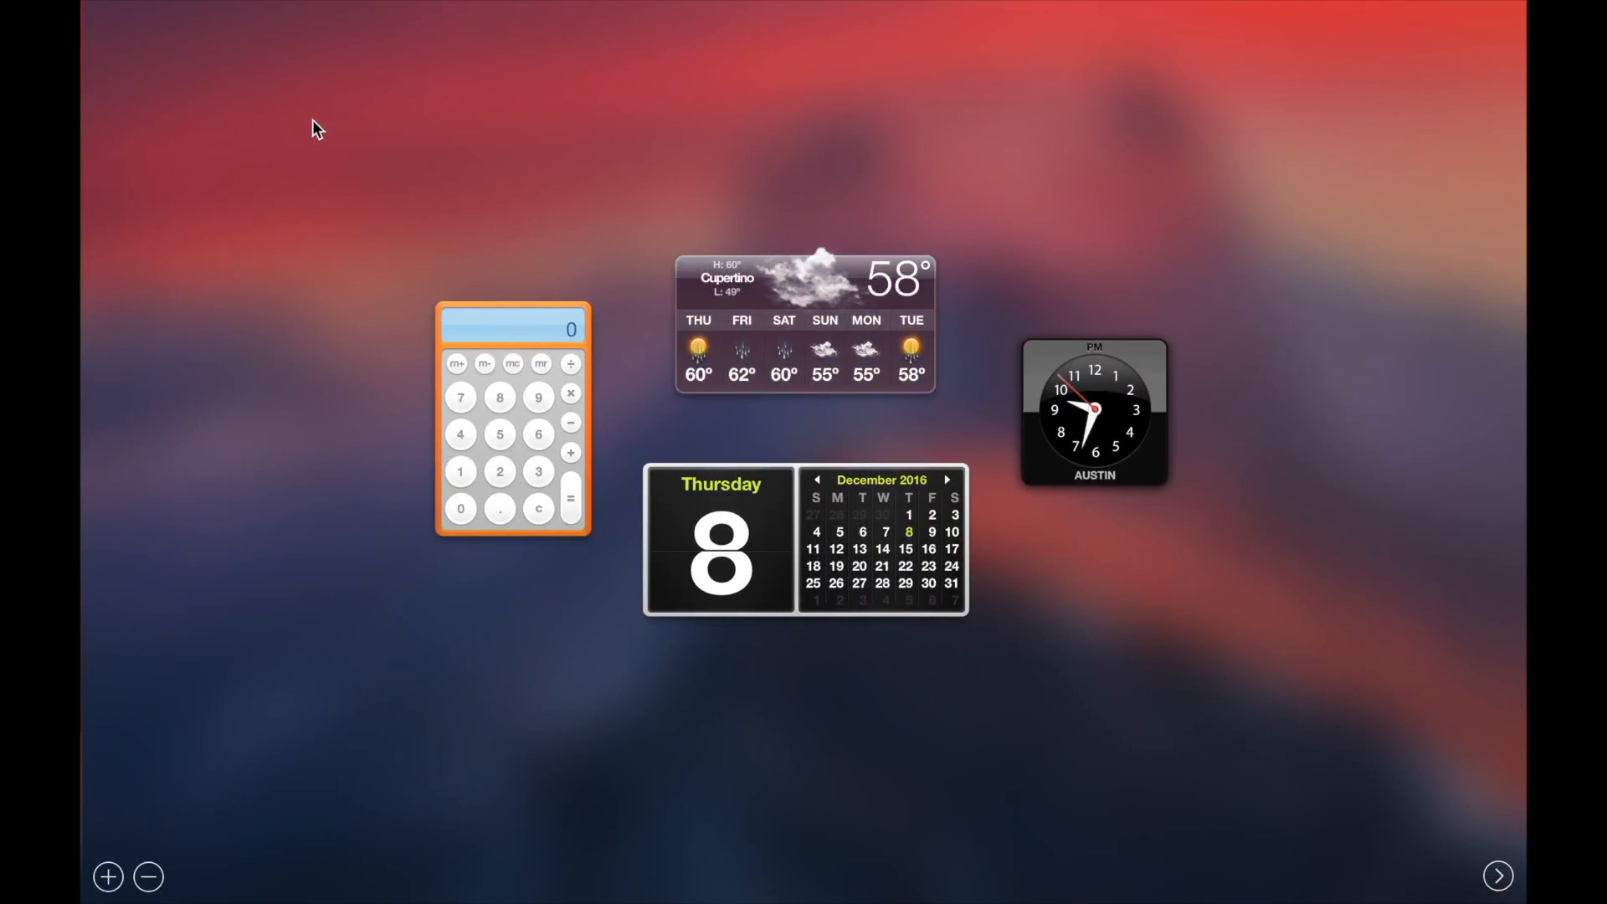
{"action": "key", "text": "ctrl+Right"}
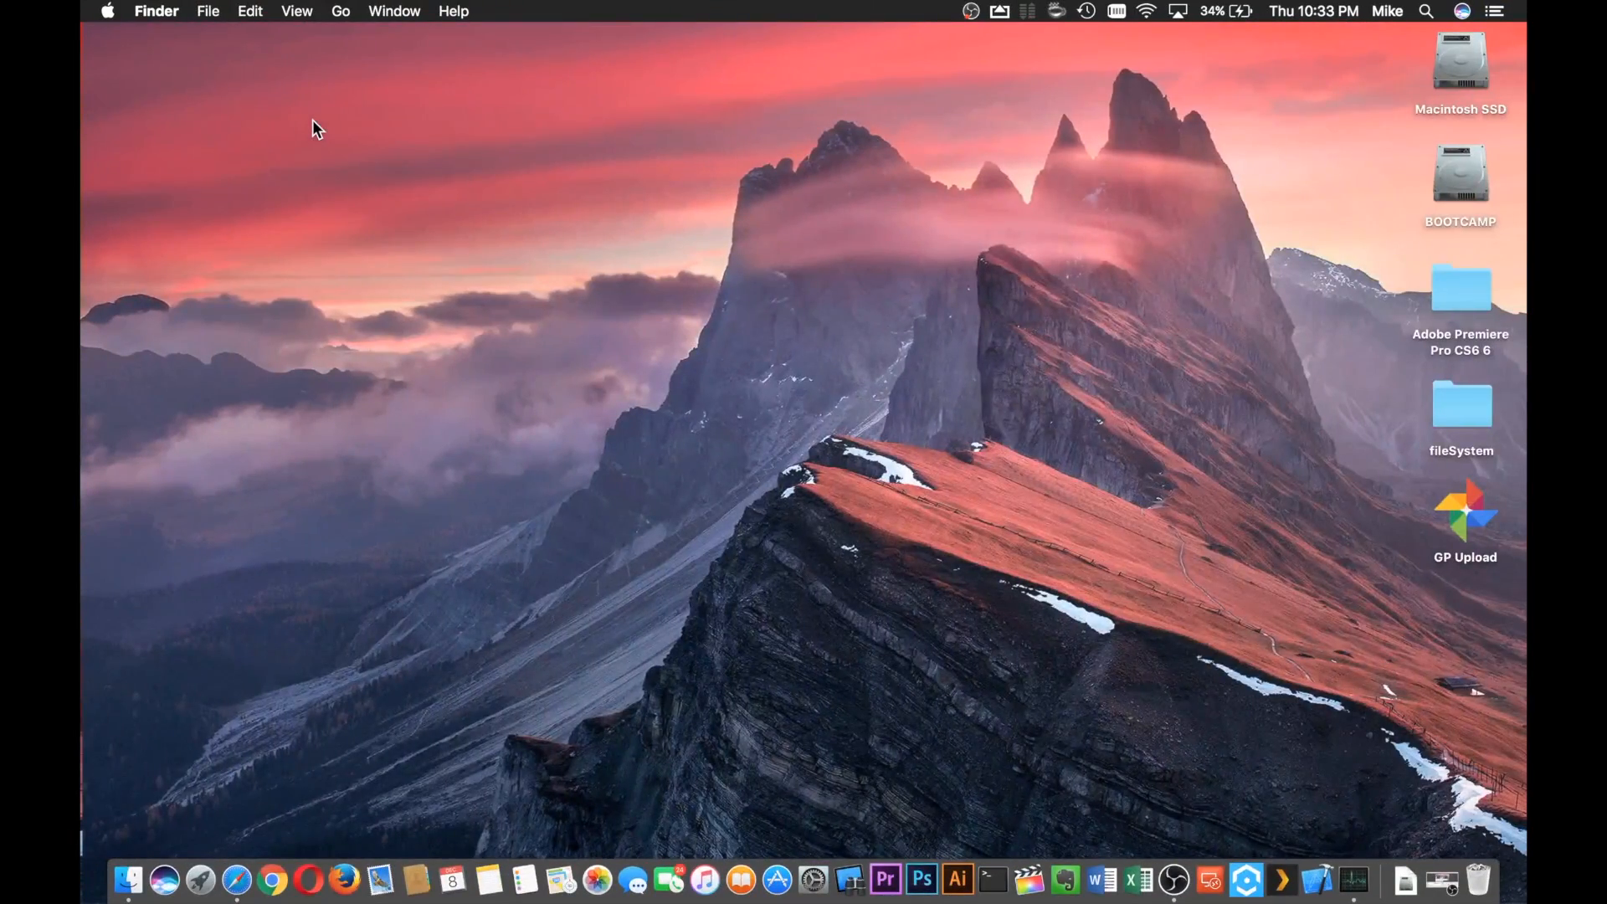
{"action": "key", "text": "ctrl+Left"}
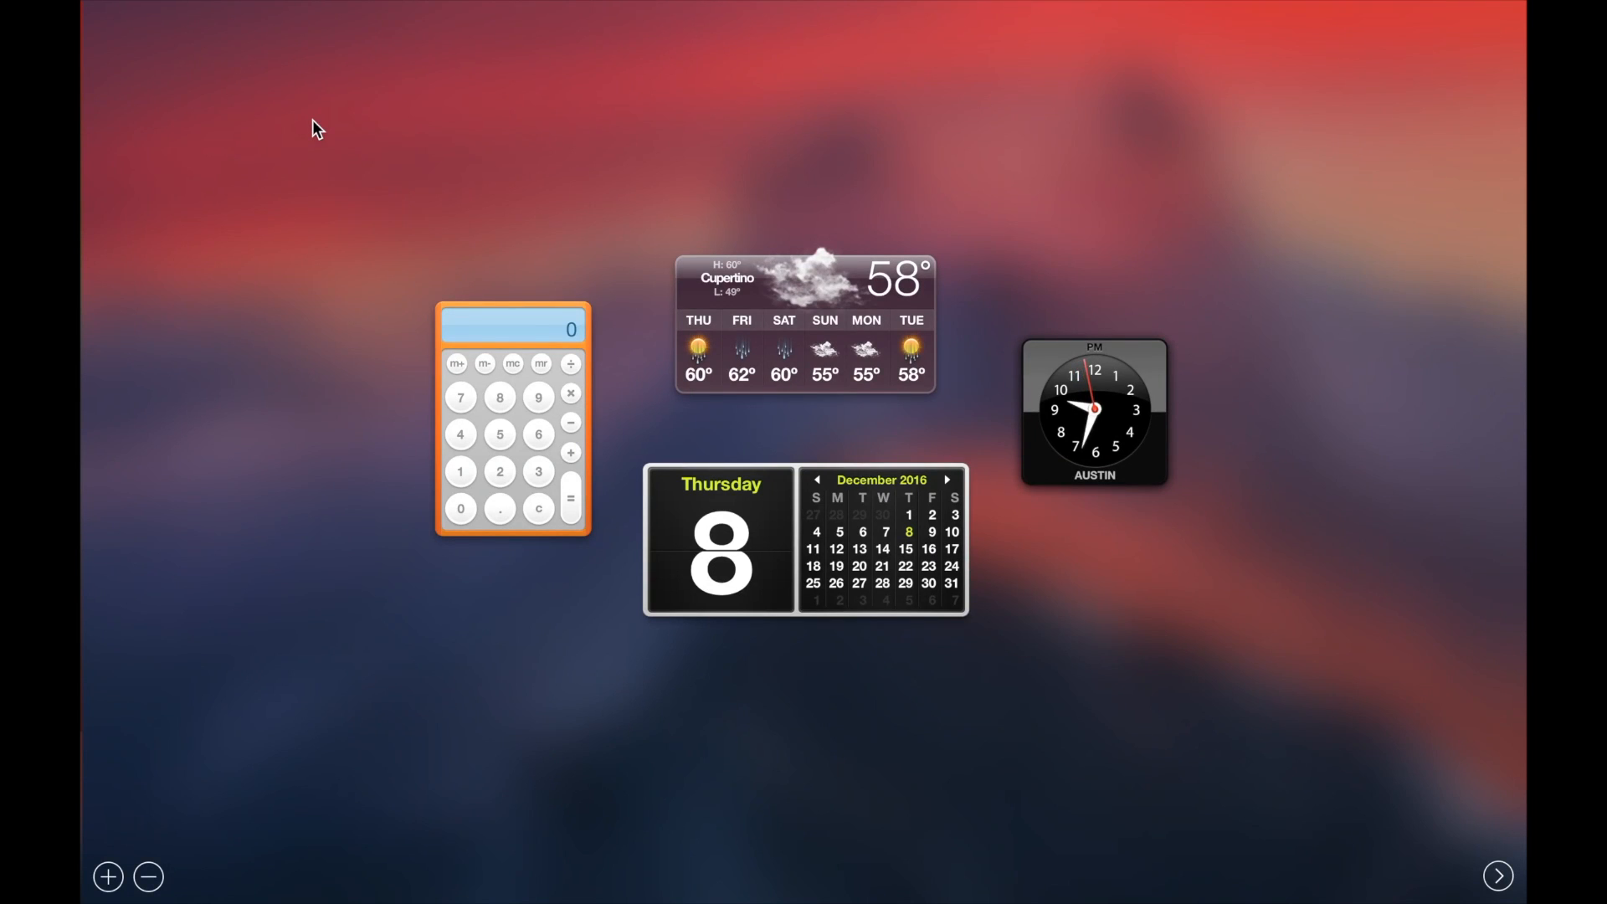
{"action": "left_click_drag", "start_coordinate": [715, 303], "coordinate": [388, 53]}
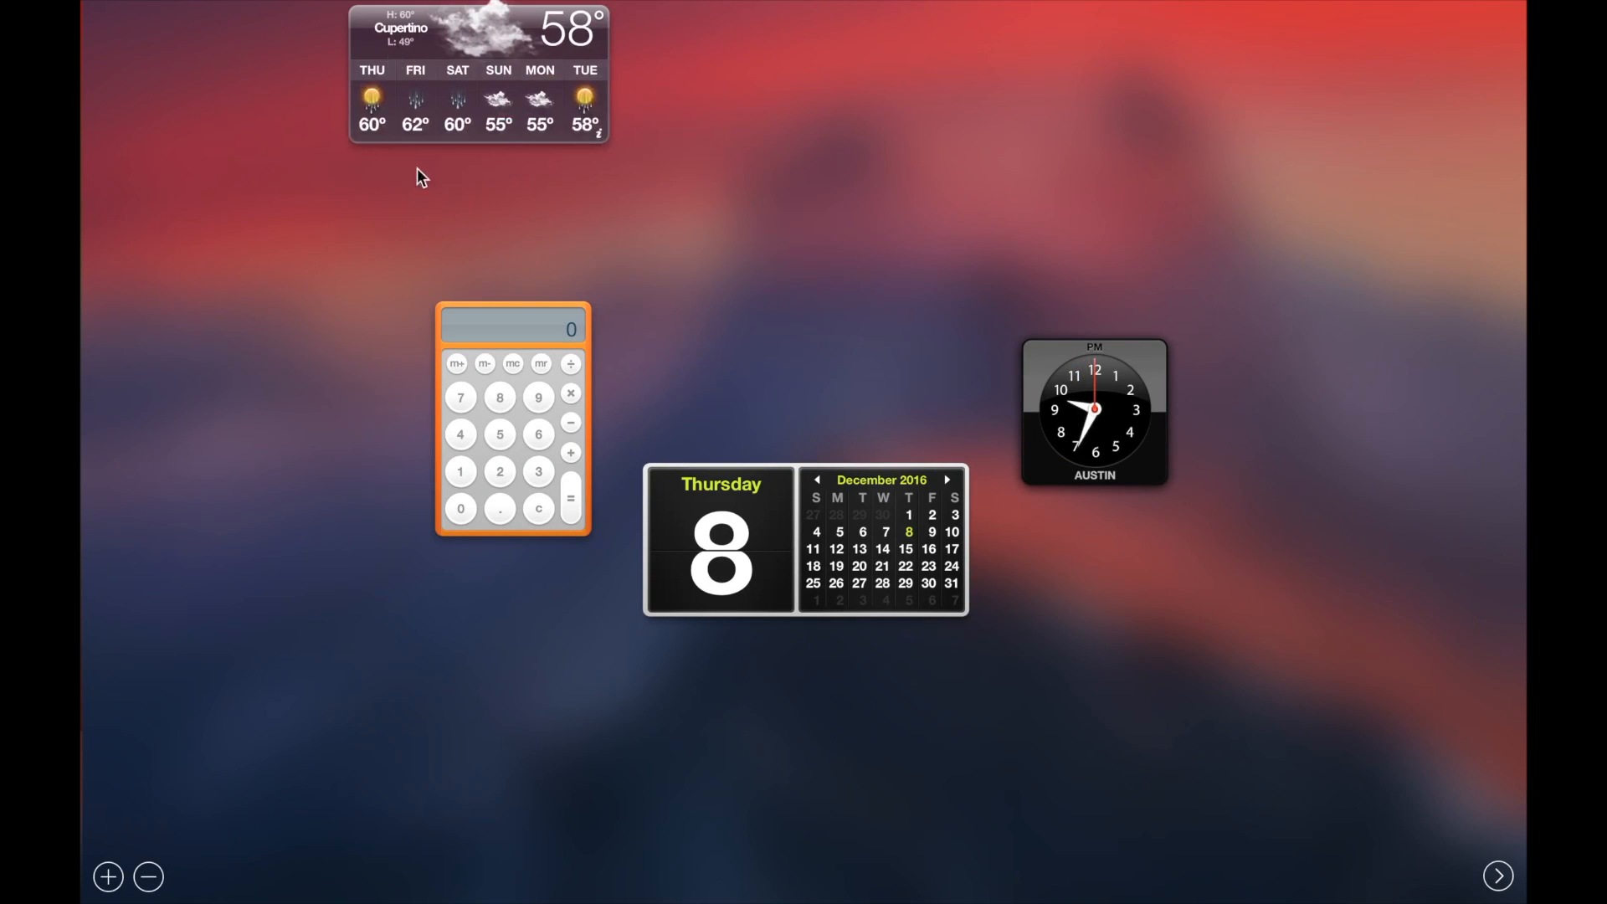
{"action": "left_click_drag", "start_coordinate": [484, 323], "coordinate": [305, 219]}
{"action": "left_click_drag", "start_coordinate": [391, 36], "coordinate": [310, 67]}
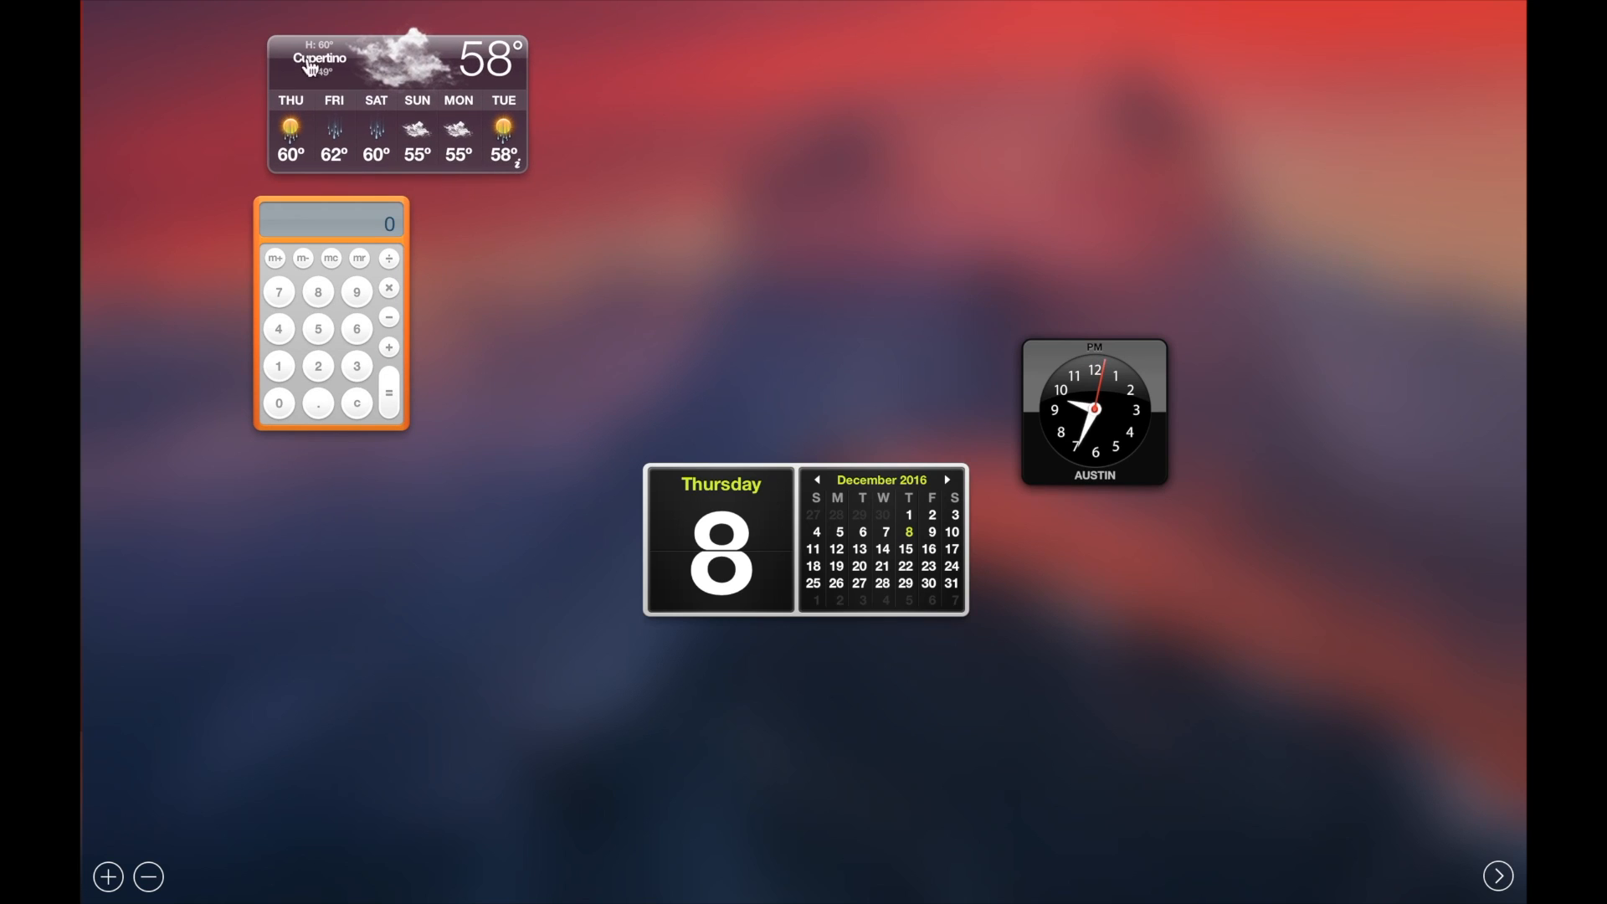
{"action": "left_click_drag", "start_coordinate": [727, 499], "coordinate": [361, 509]}
{"action": "left_click_drag", "start_coordinate": [1059, 427], "coordinate": [579, 360]}
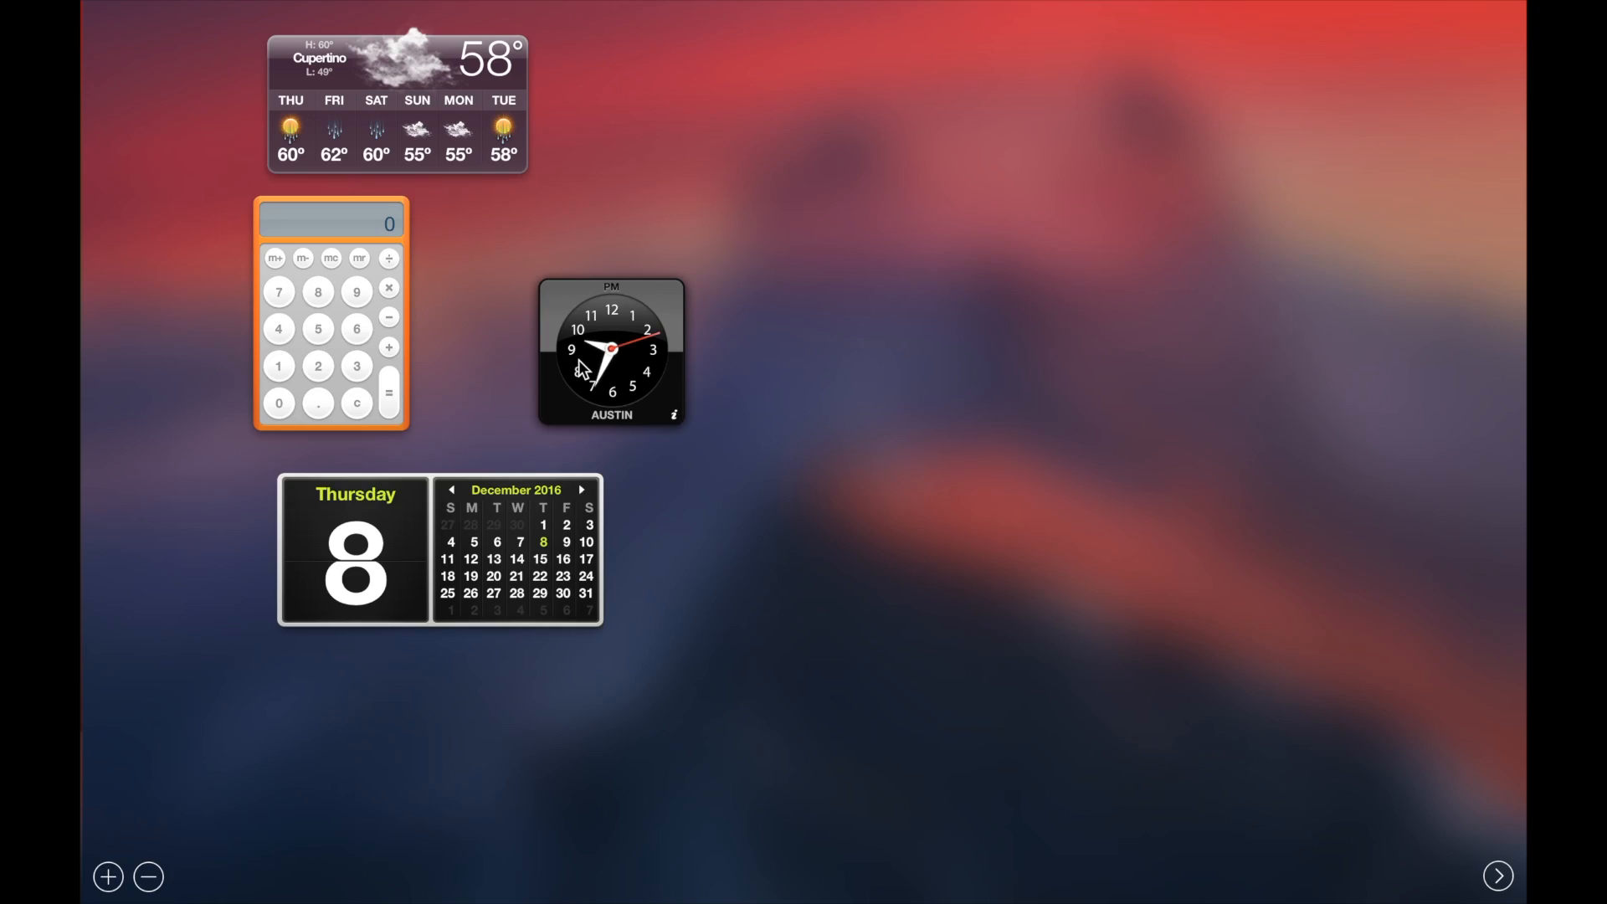
{"action": "key", "text": "ctrl+Right"}
{"action": "key", "text": "ctrl+Left"}
{"action": "key", "text": "ctrl+Right"}
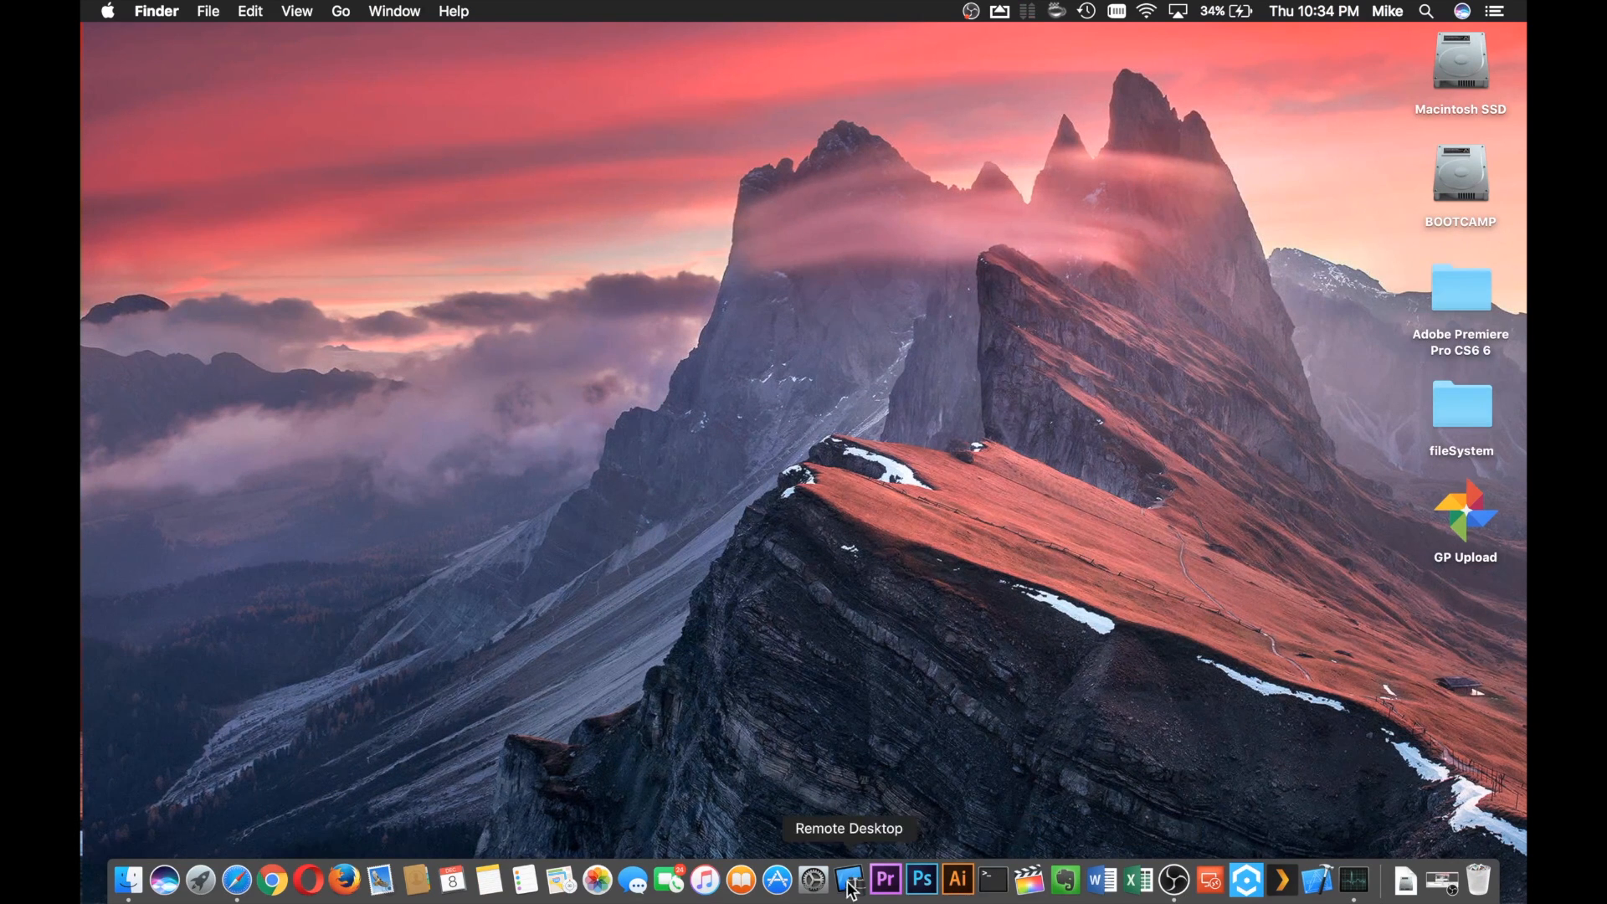
Step: Set Dashboard to Off in the Mission Control settings of System Preferences, and close the preferences window
{"action": "left_click", "coordinate": [821, 881]}
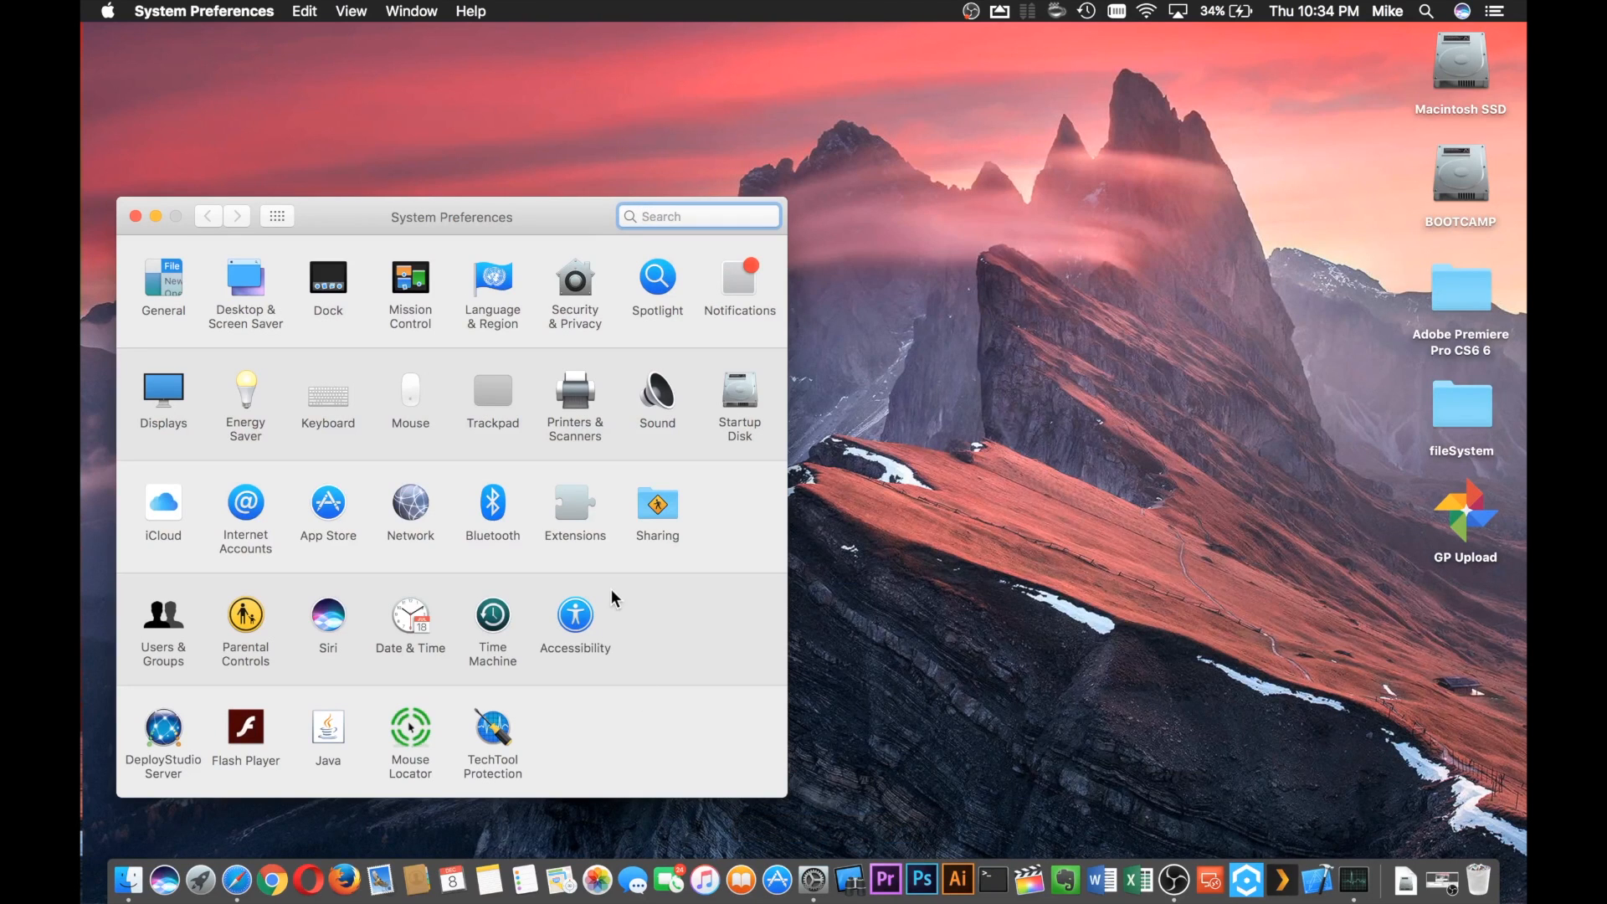
{"action": "left_click_drag", "start_coordinate": [541, 205], "coordinate": [644, 142]}
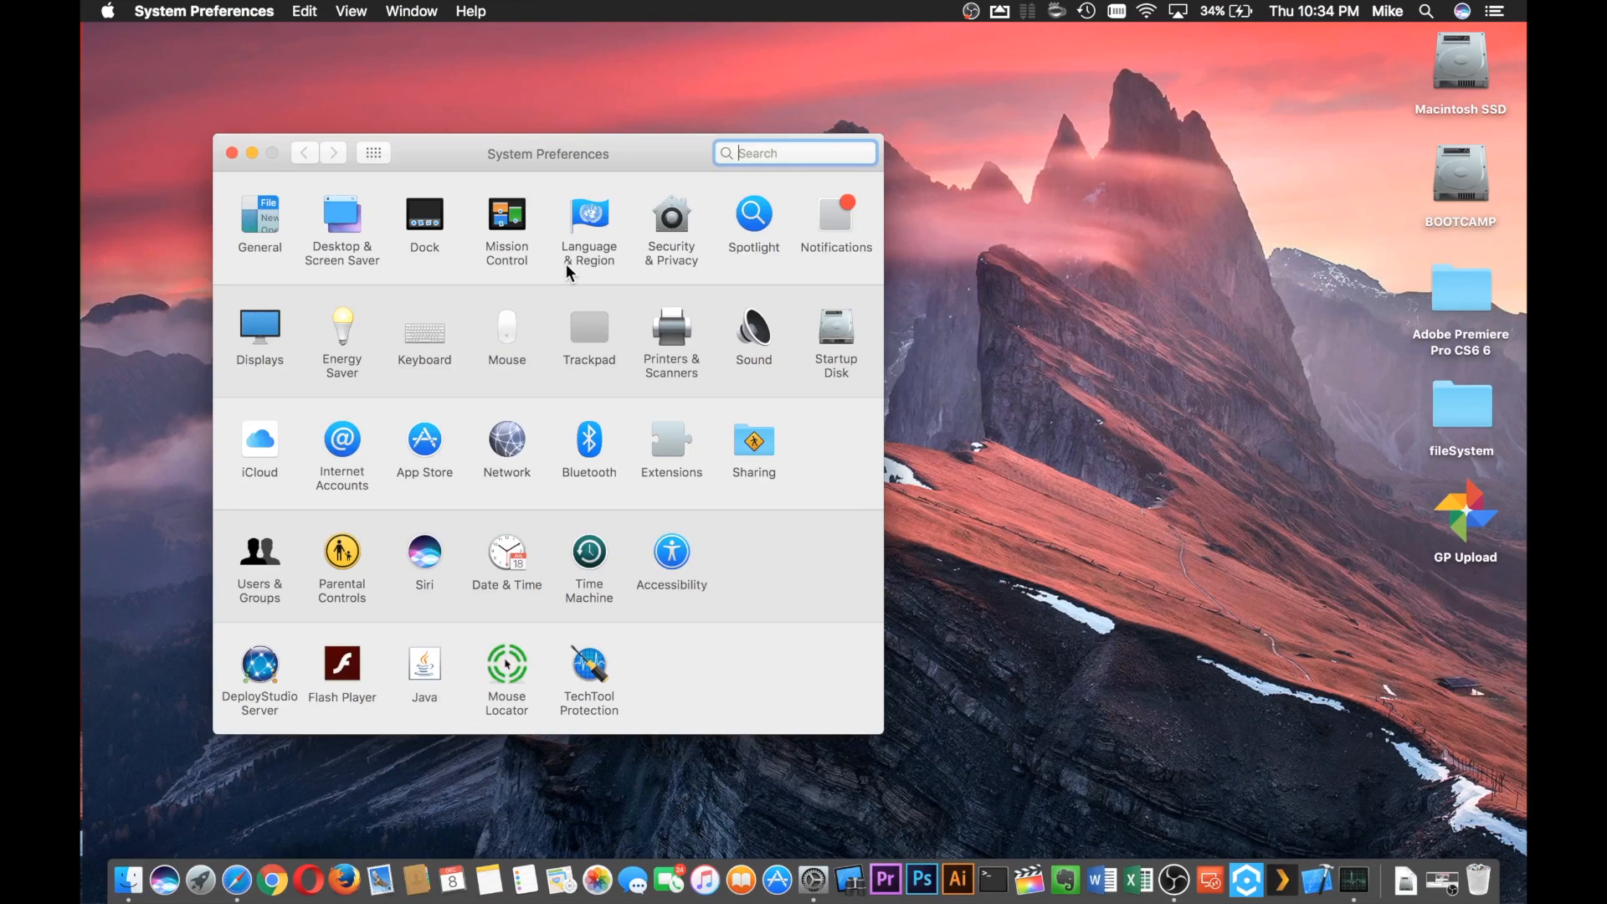
{"action": "left_click", "coordinate": [502, 221]}
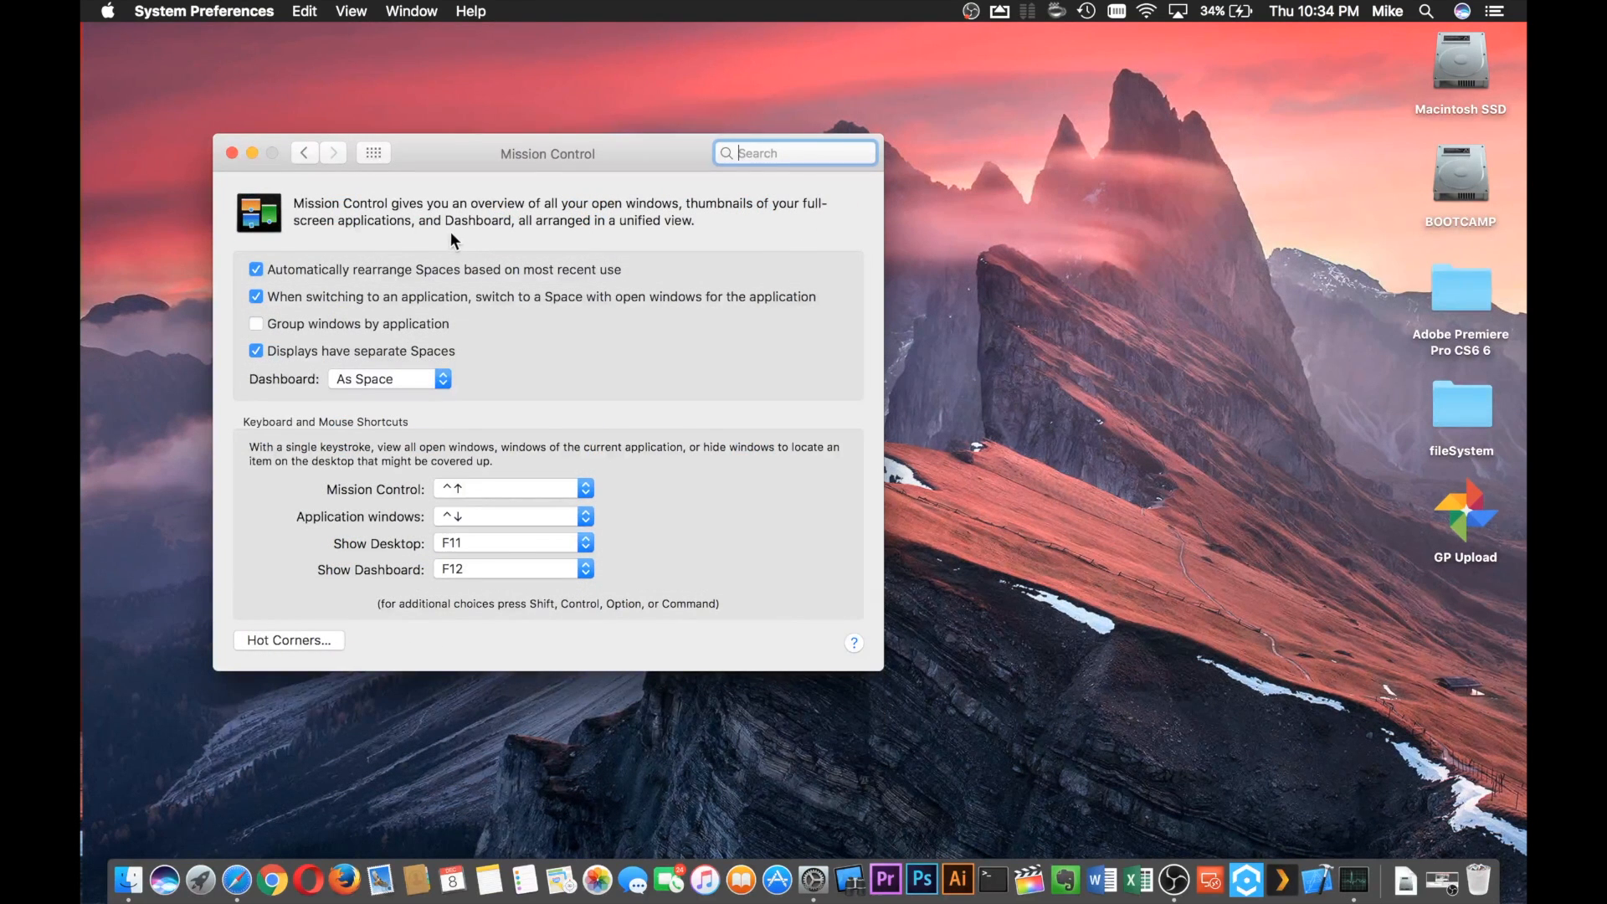
{"action": "left_click", "coordinate": [365, 378]}
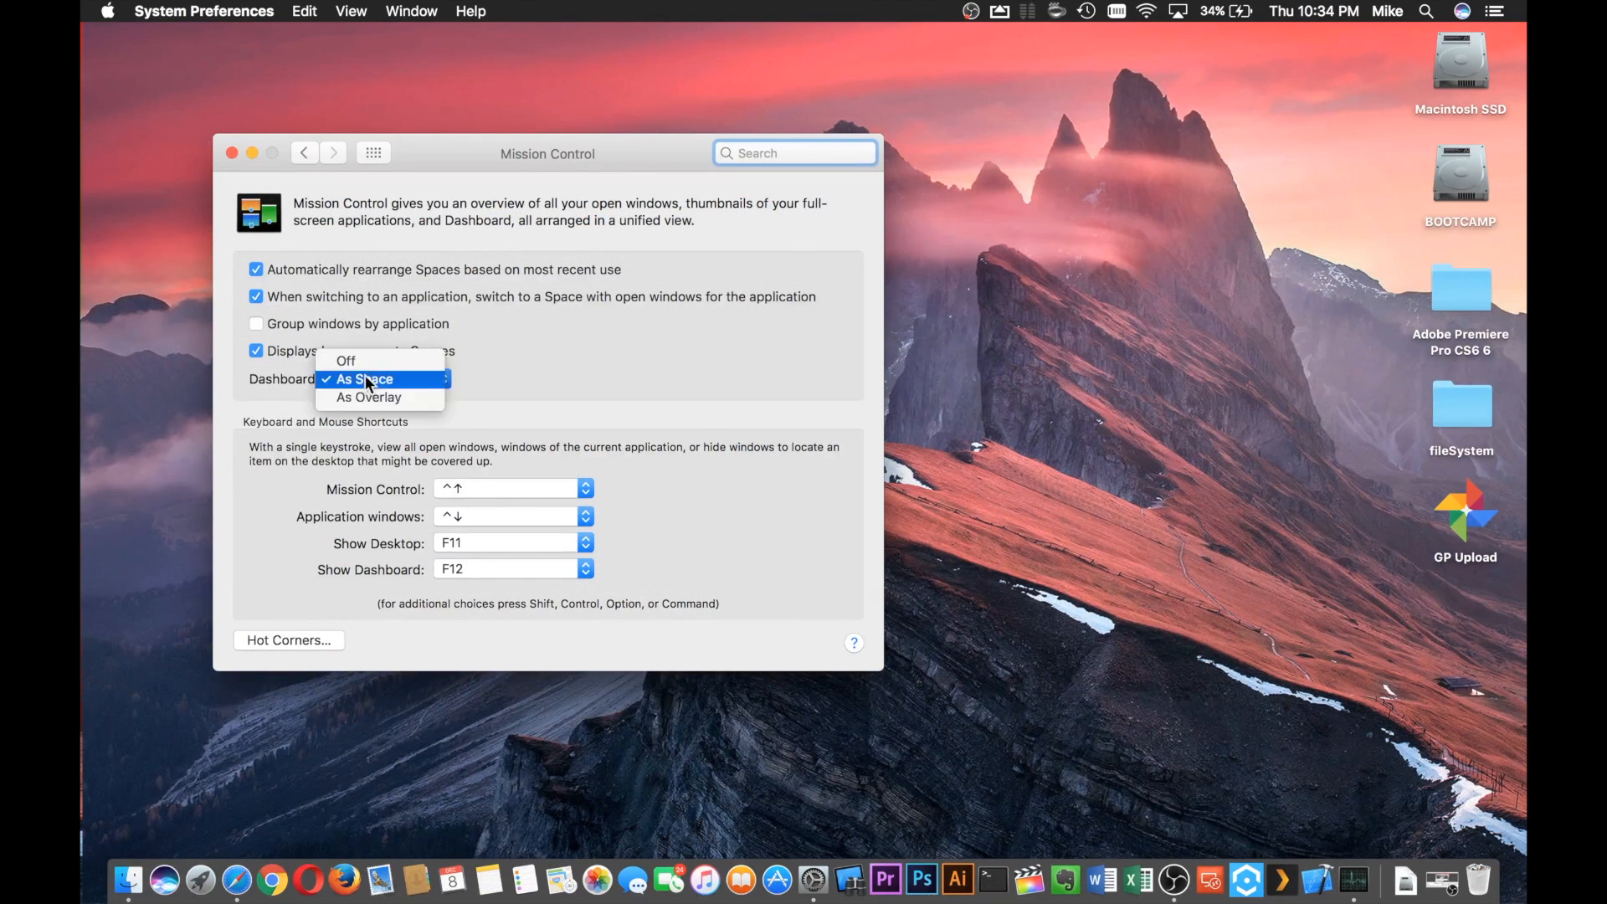
{"action": "left_click", "coordinate": [365, 360]}
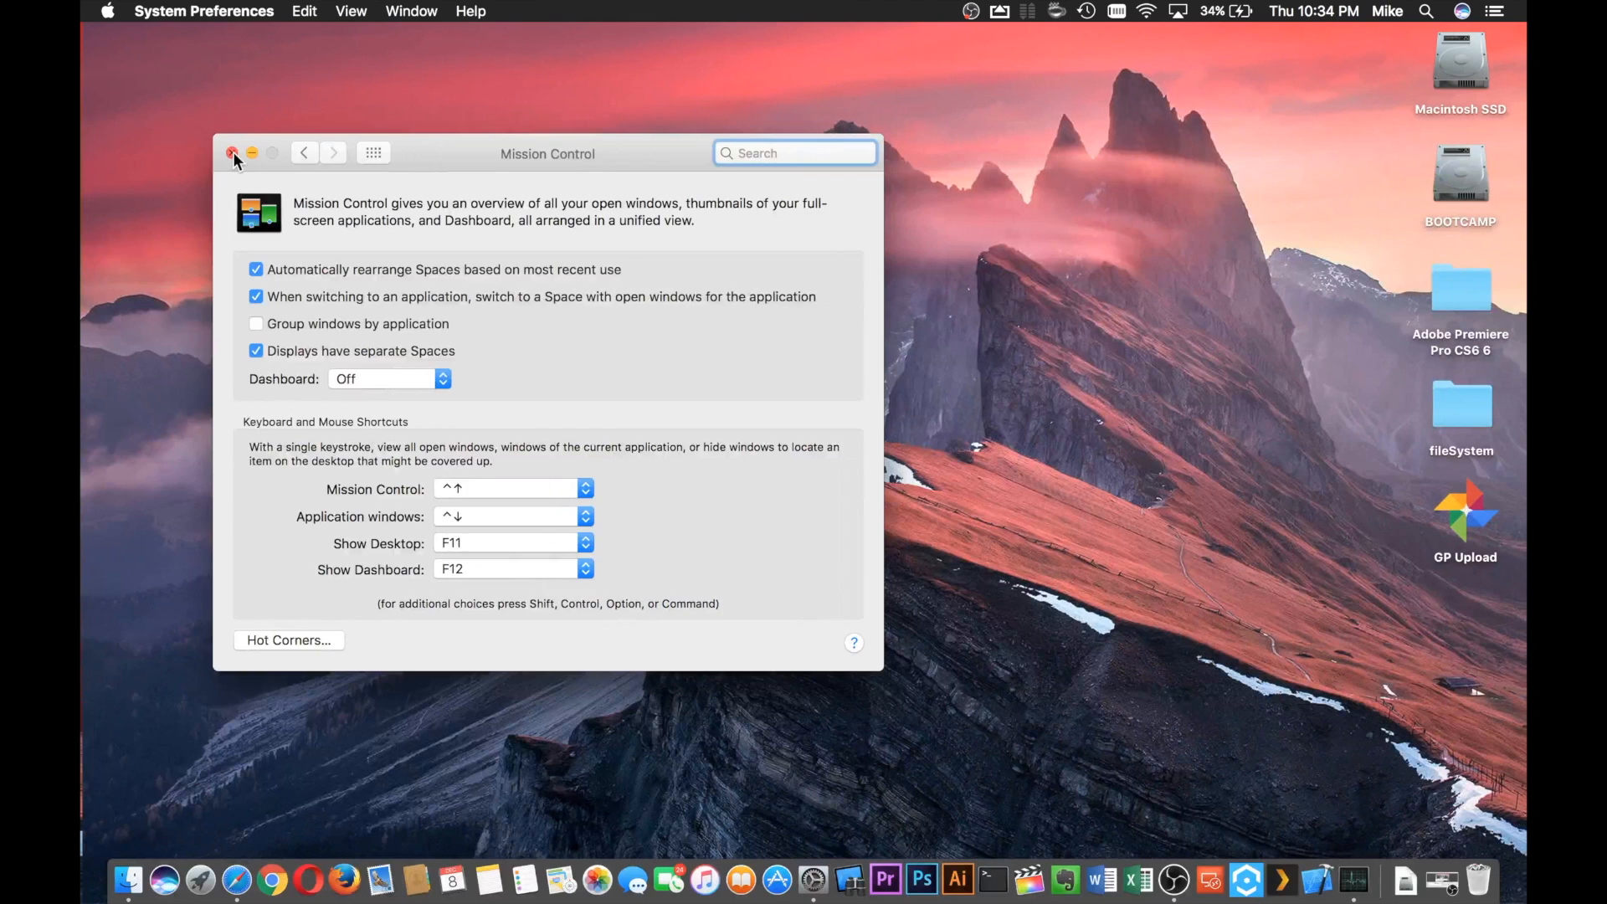
{"action": "left_click", "coordinate": [233, 153]}
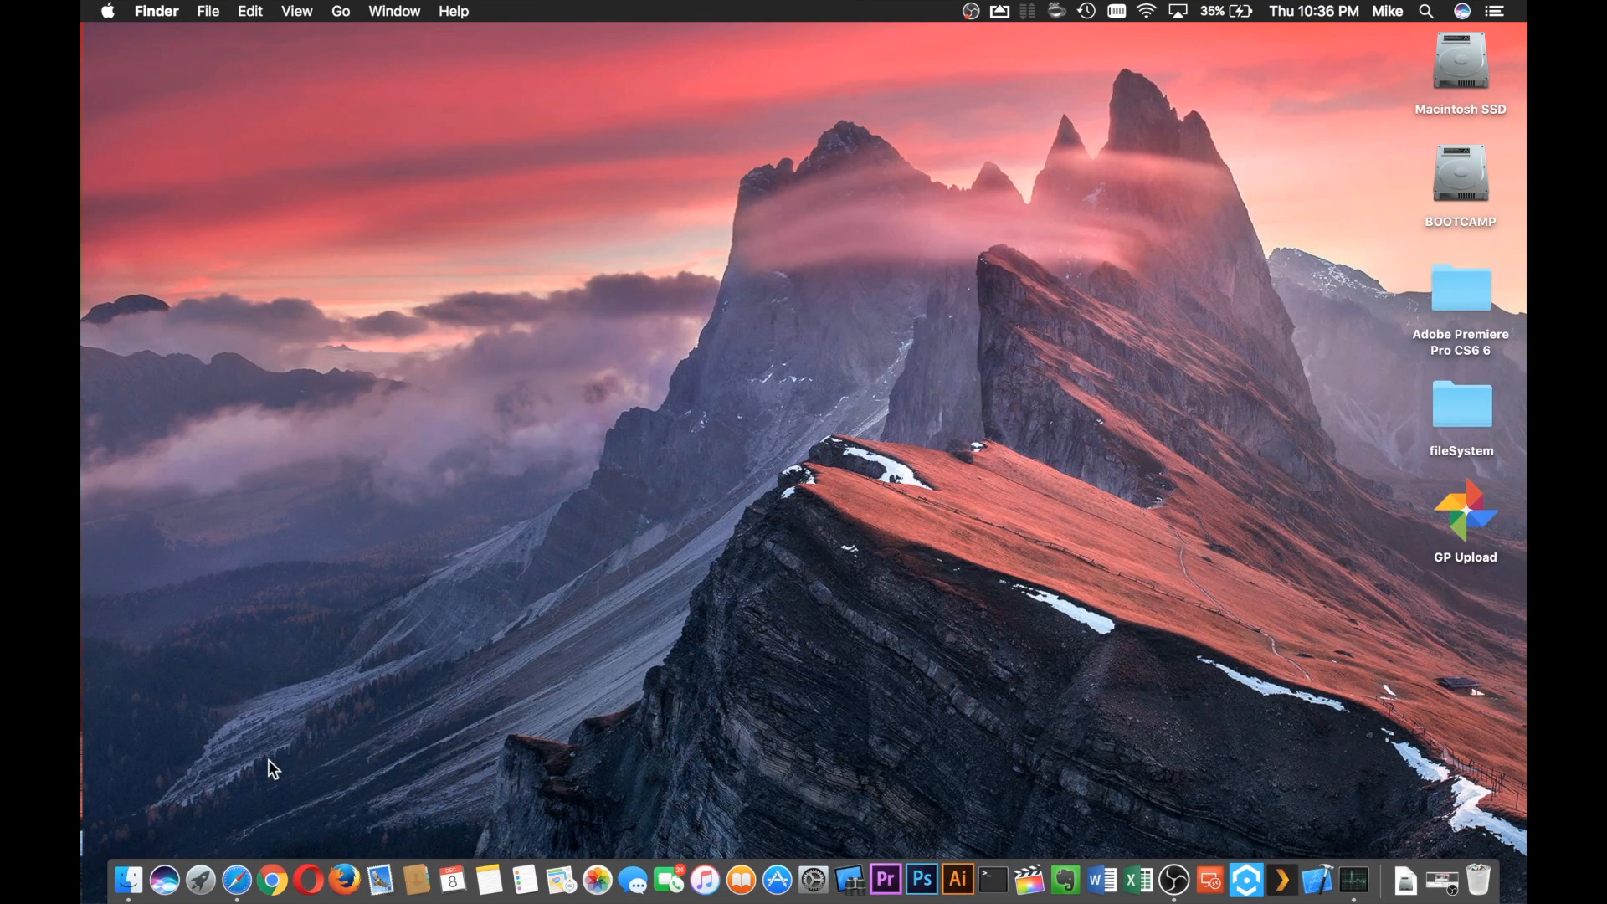
Step: Switch to Safari and go to crucial.com
{"action": "left_click", "coordinate": [238, 883]}
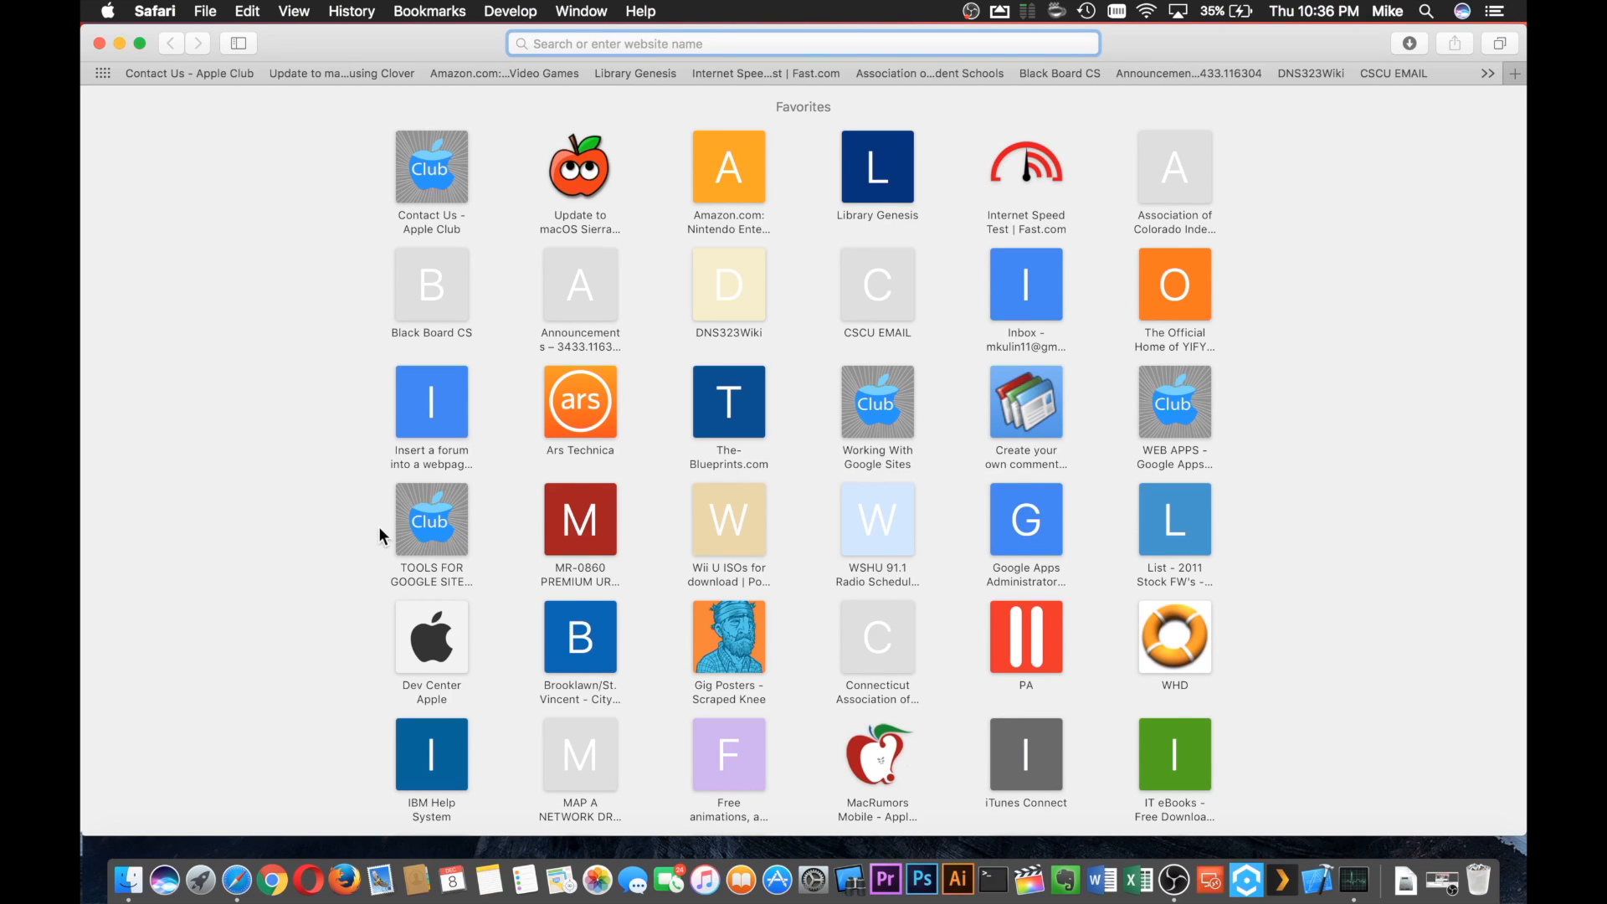
{"action": "type", "text": "cruc"}
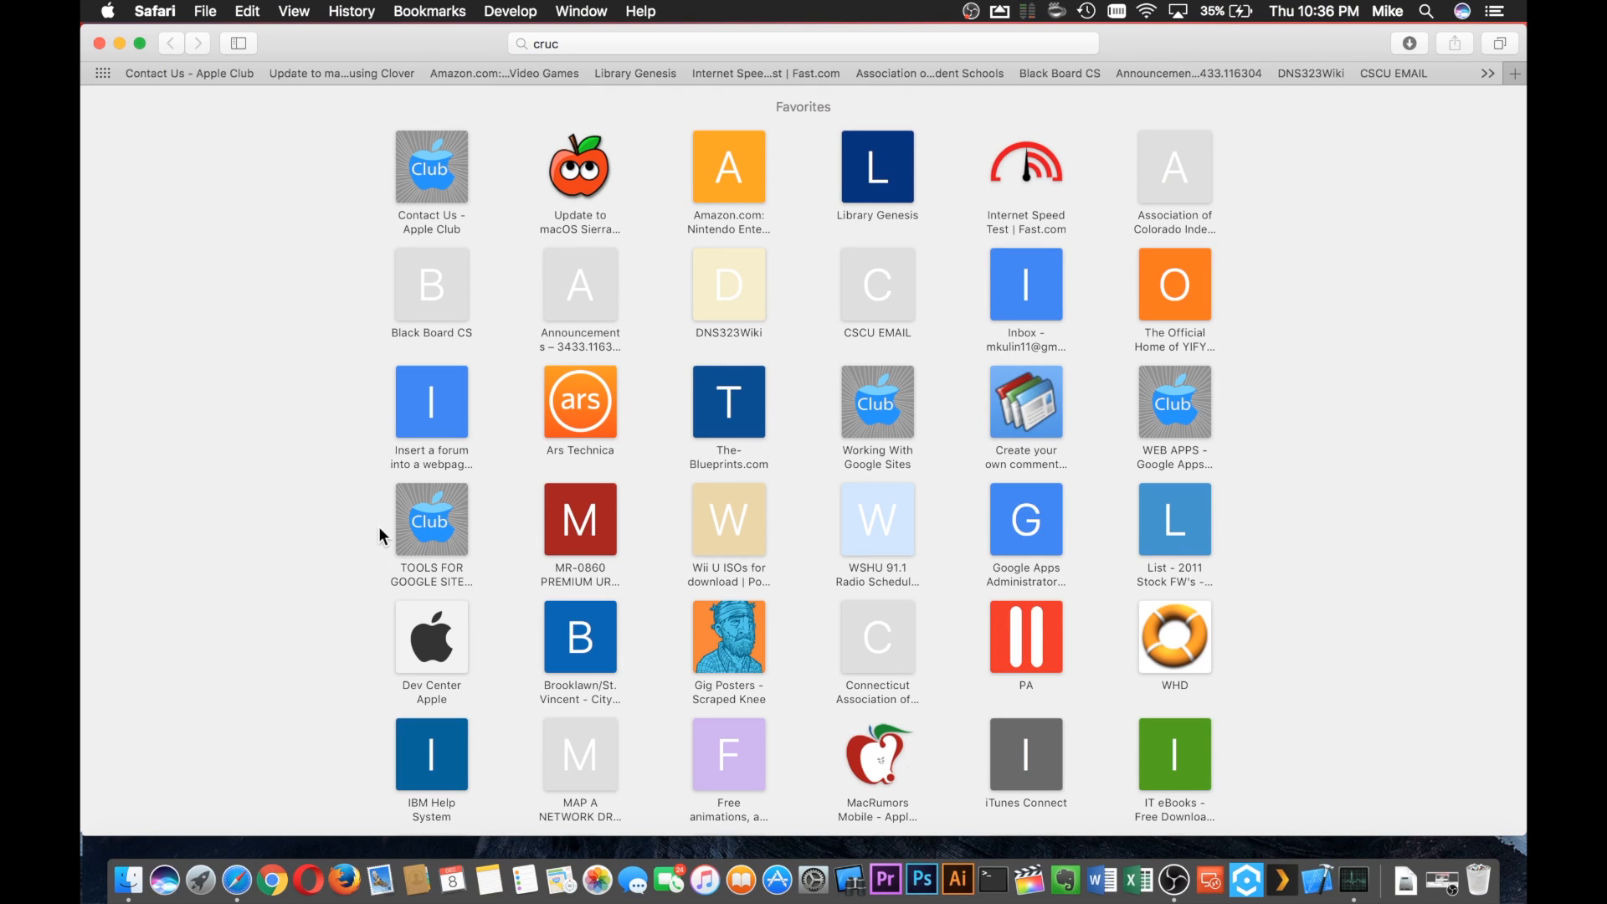
{"action": "left_click", "coordinate": [564, 40]}
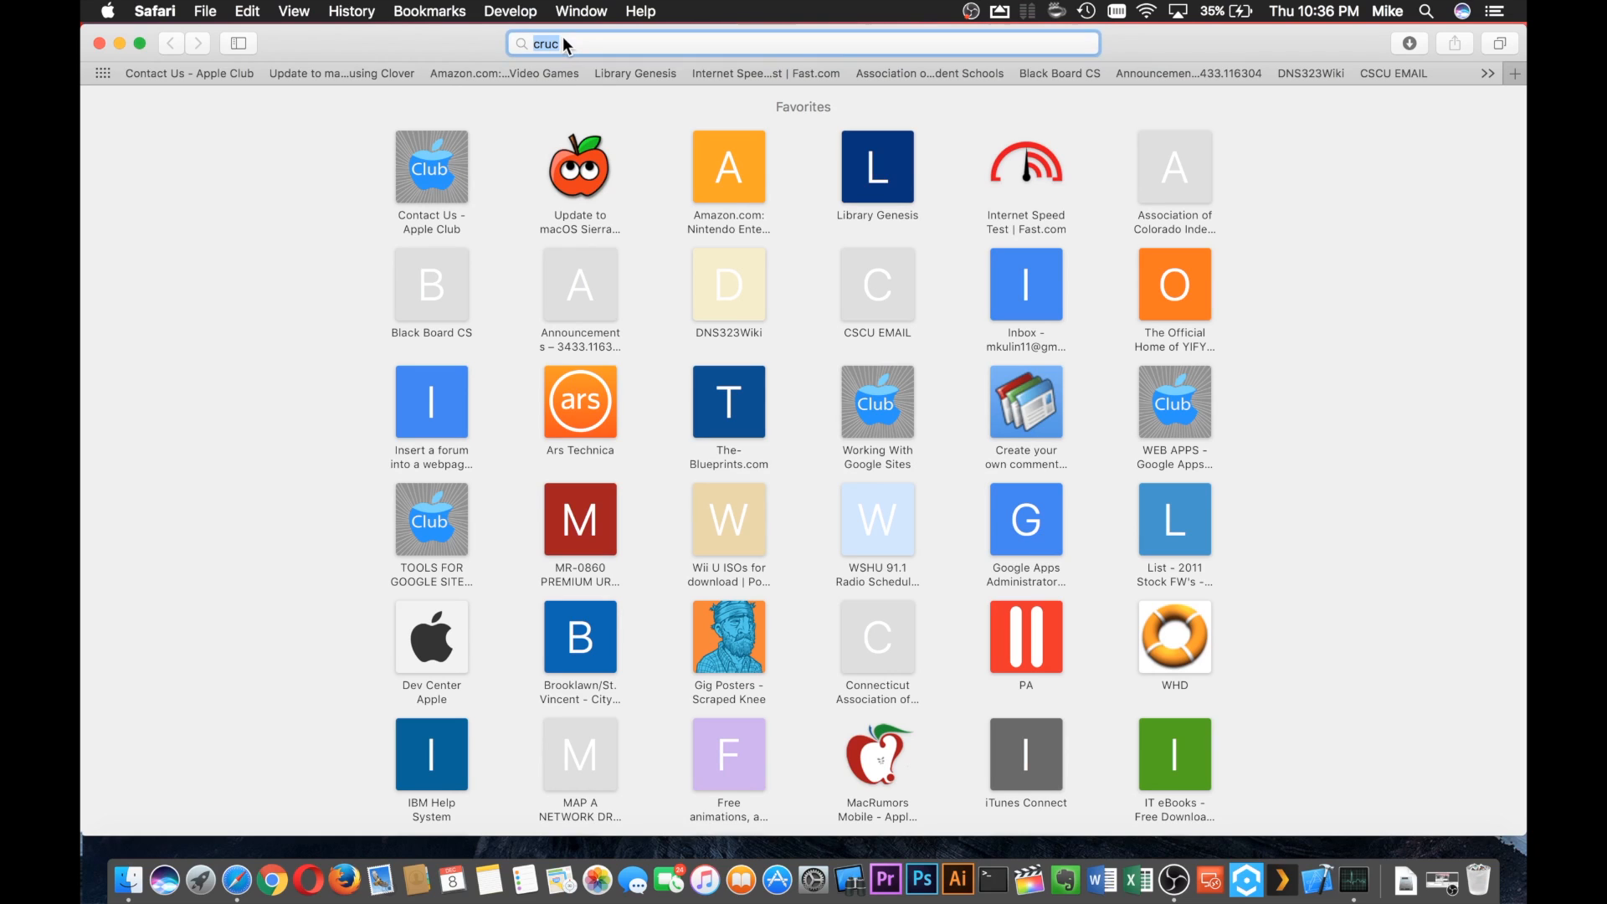
{"action": "type", "text": "cruci"}
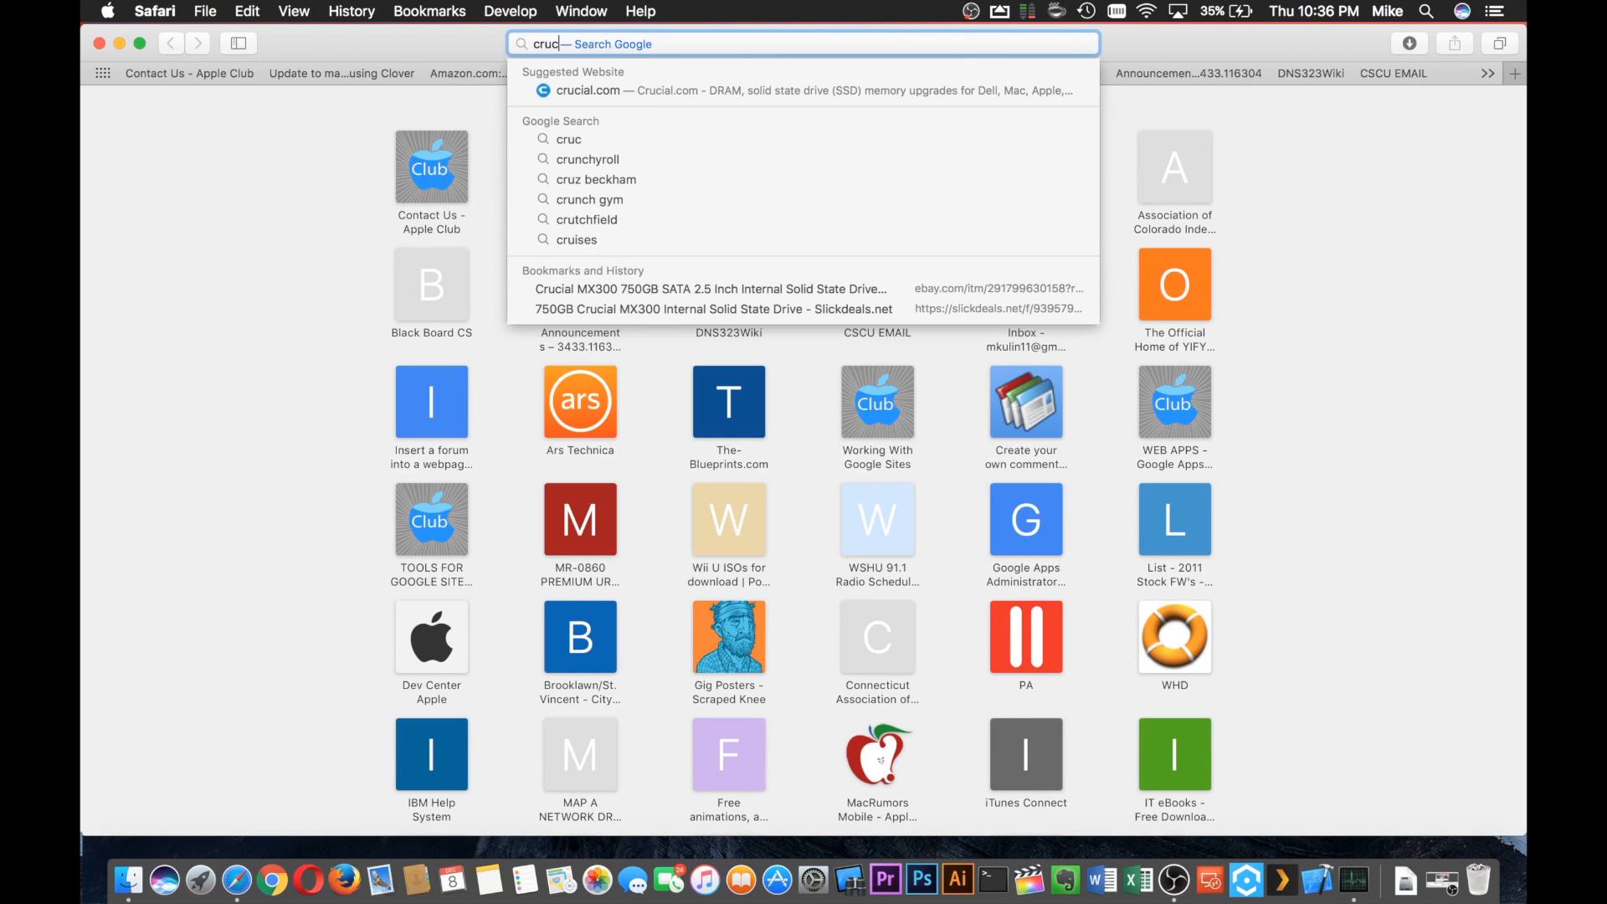
{"action": "type", "text": "al.com"}
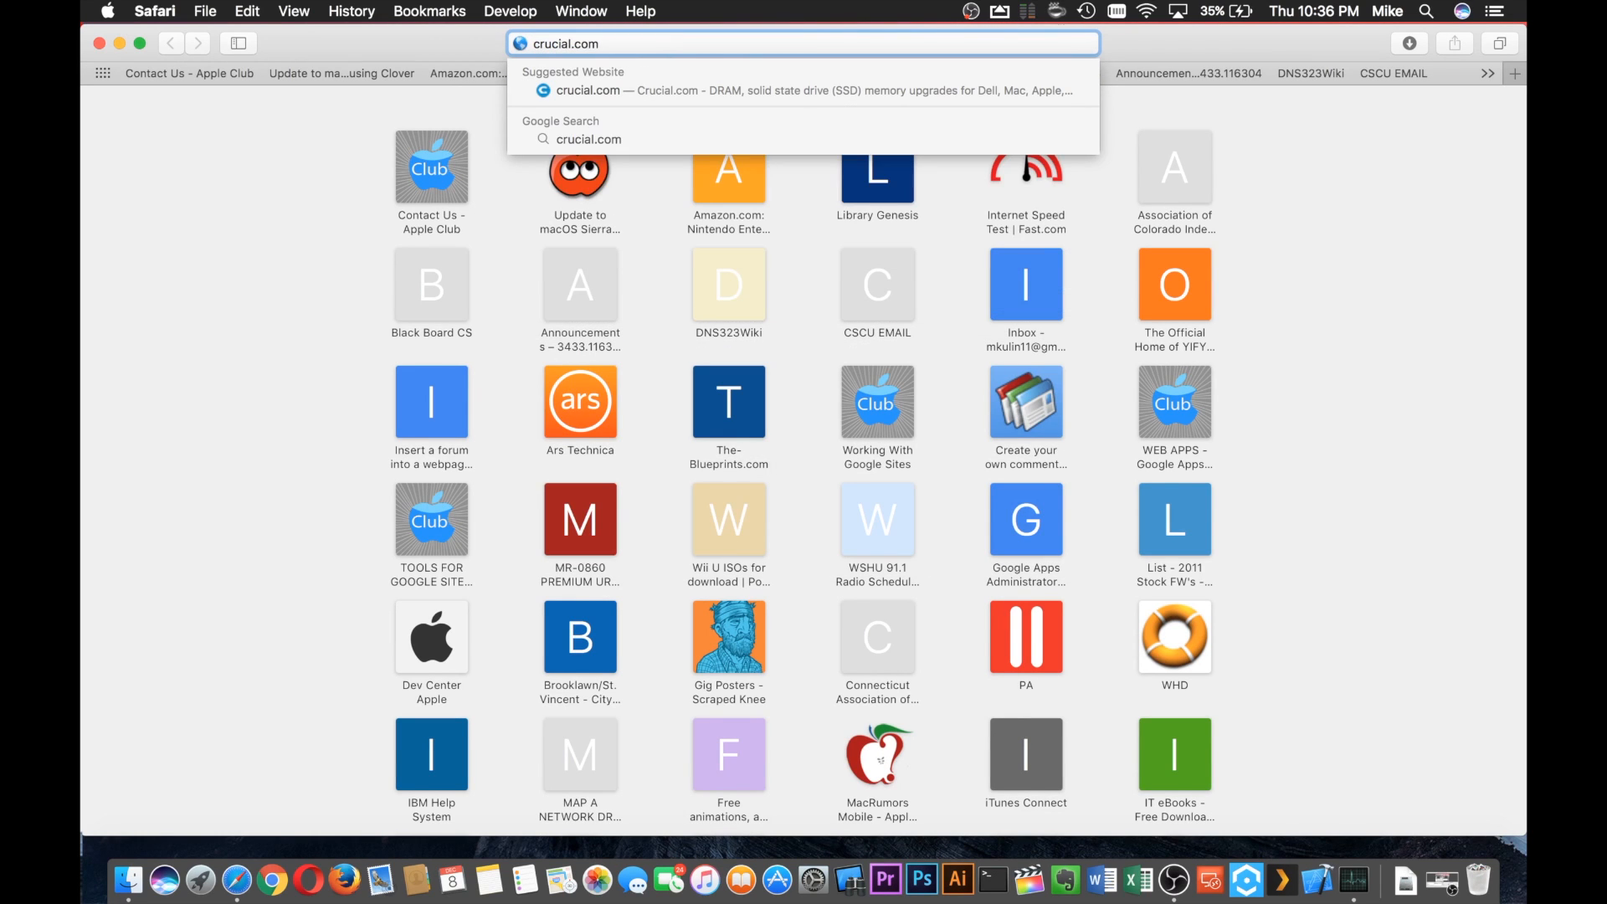
{"action": "key", "text": "Return"}
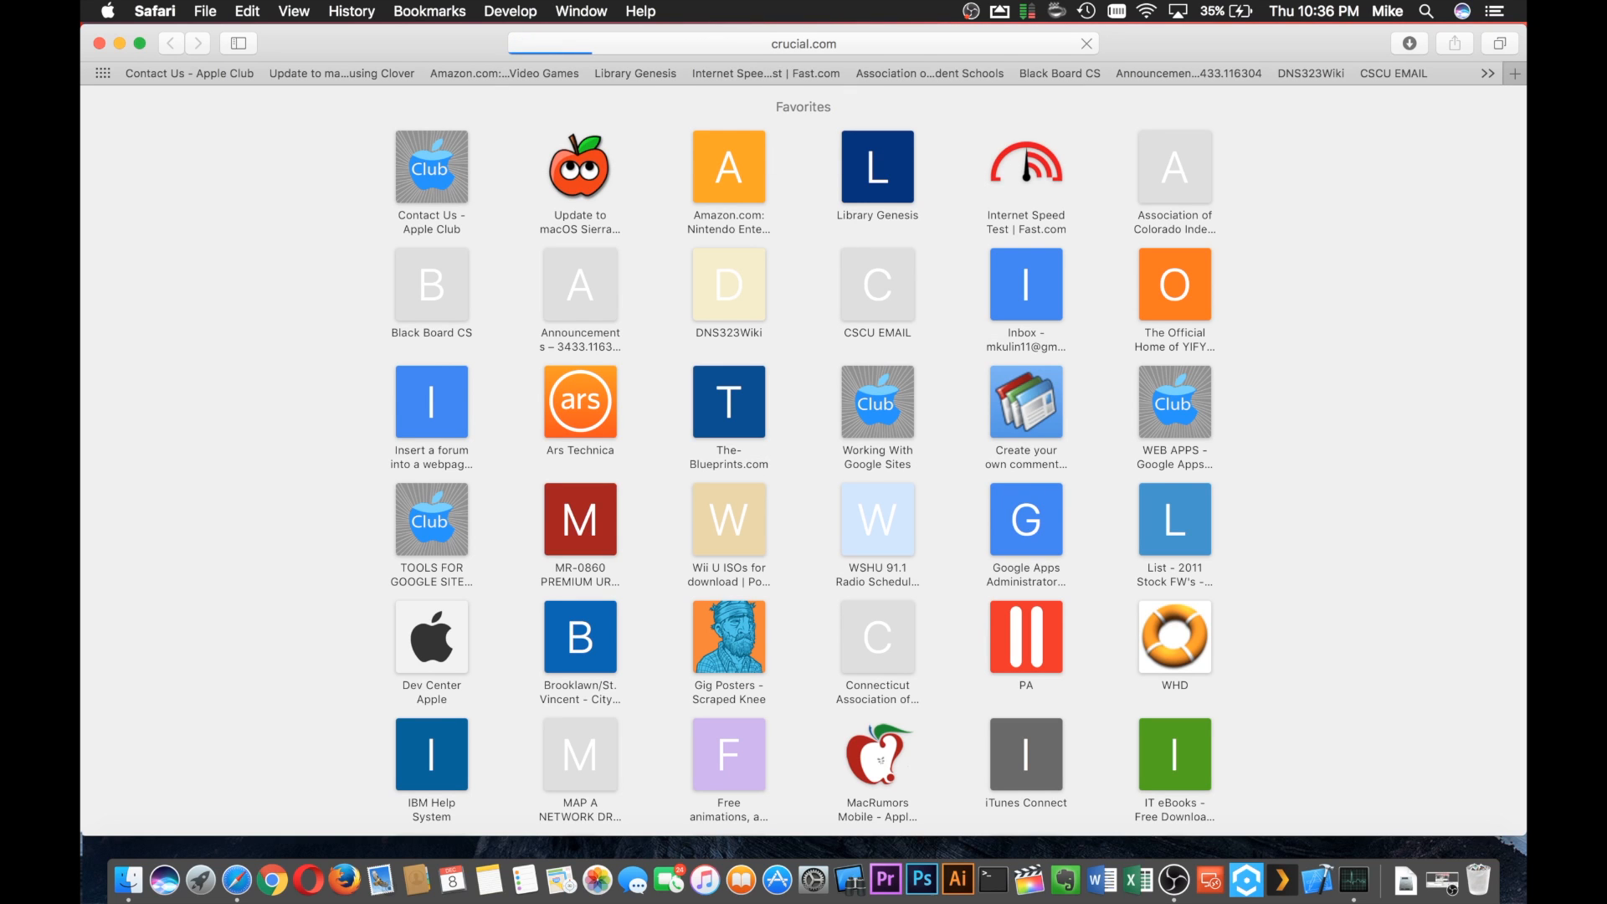
Step: In the Crucial Advisor tool, choose Apple, MacBook Pro Systems and MacBook Pro (13-inch, Mid 2010), and find its compatible upgrades
{"action": "scroll", "coordinate": [385, 569], "scroll_direction": "down", "scroll_amount": 3}
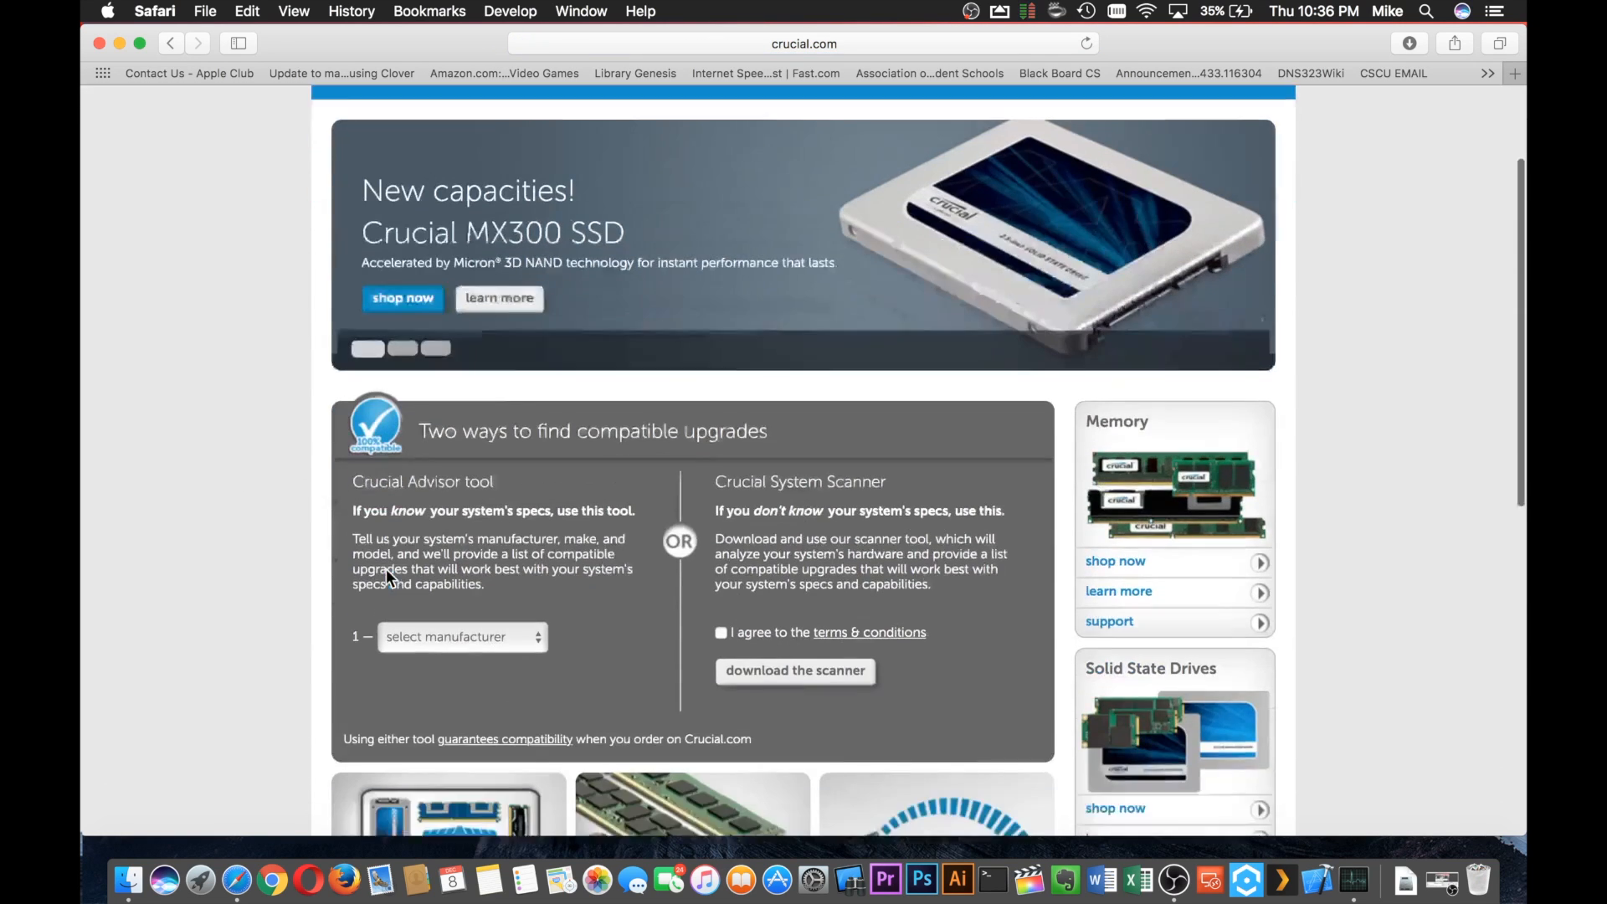
{"action": "scroll", "coordinate": [385, 569], "scroll_direction": "down", "scroll_amount": 1}
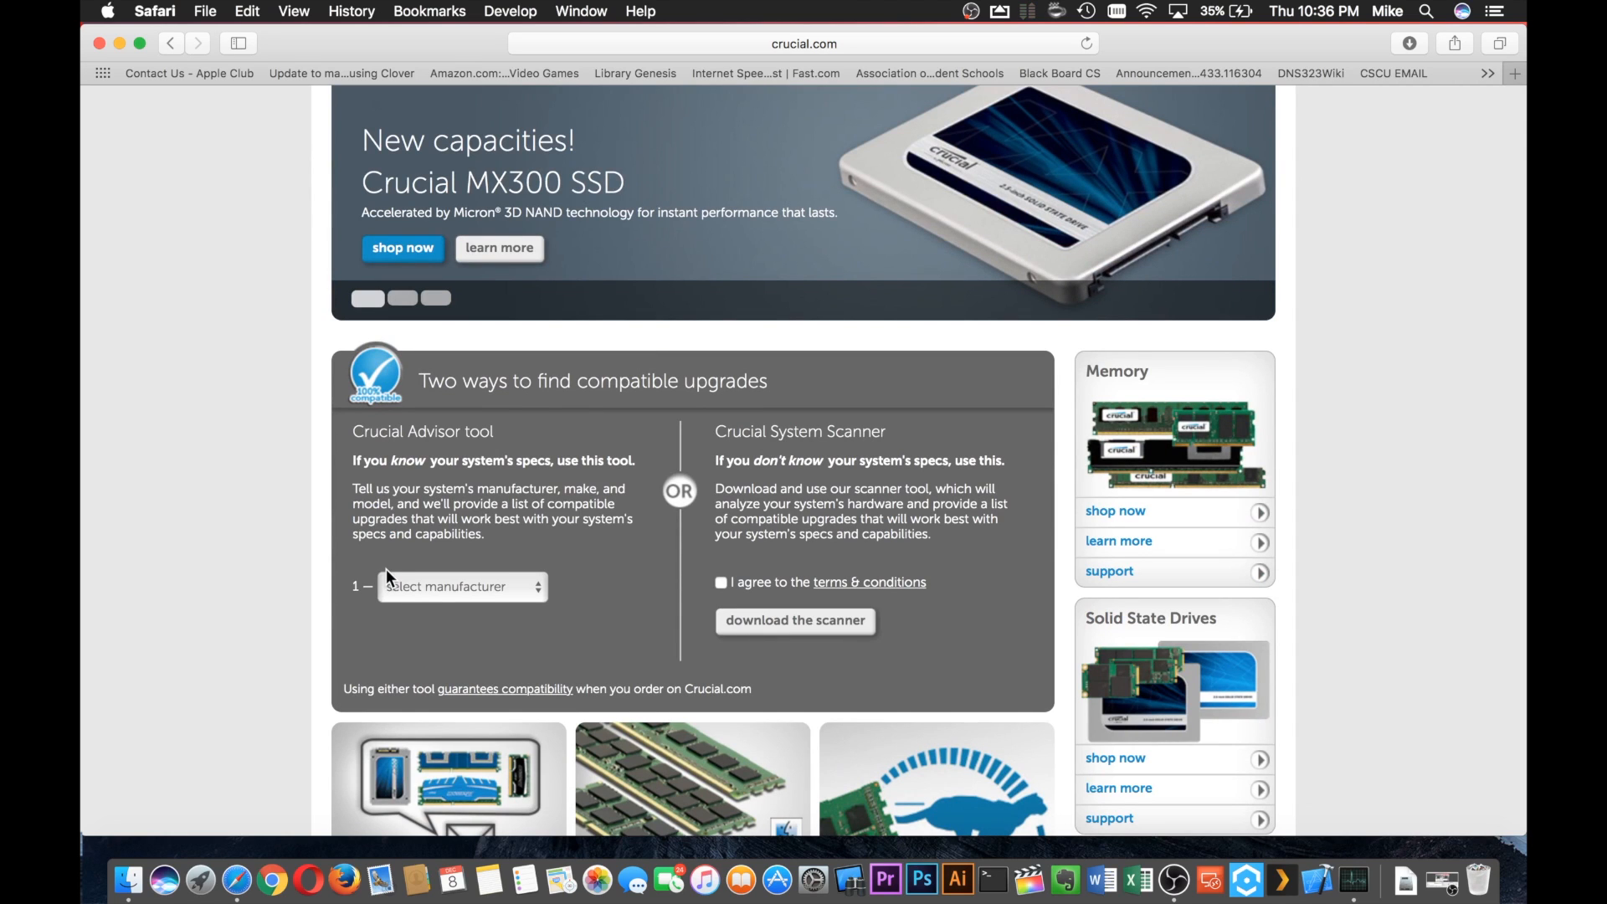
{"action": "left_click", "coordinate": [410, 584]}
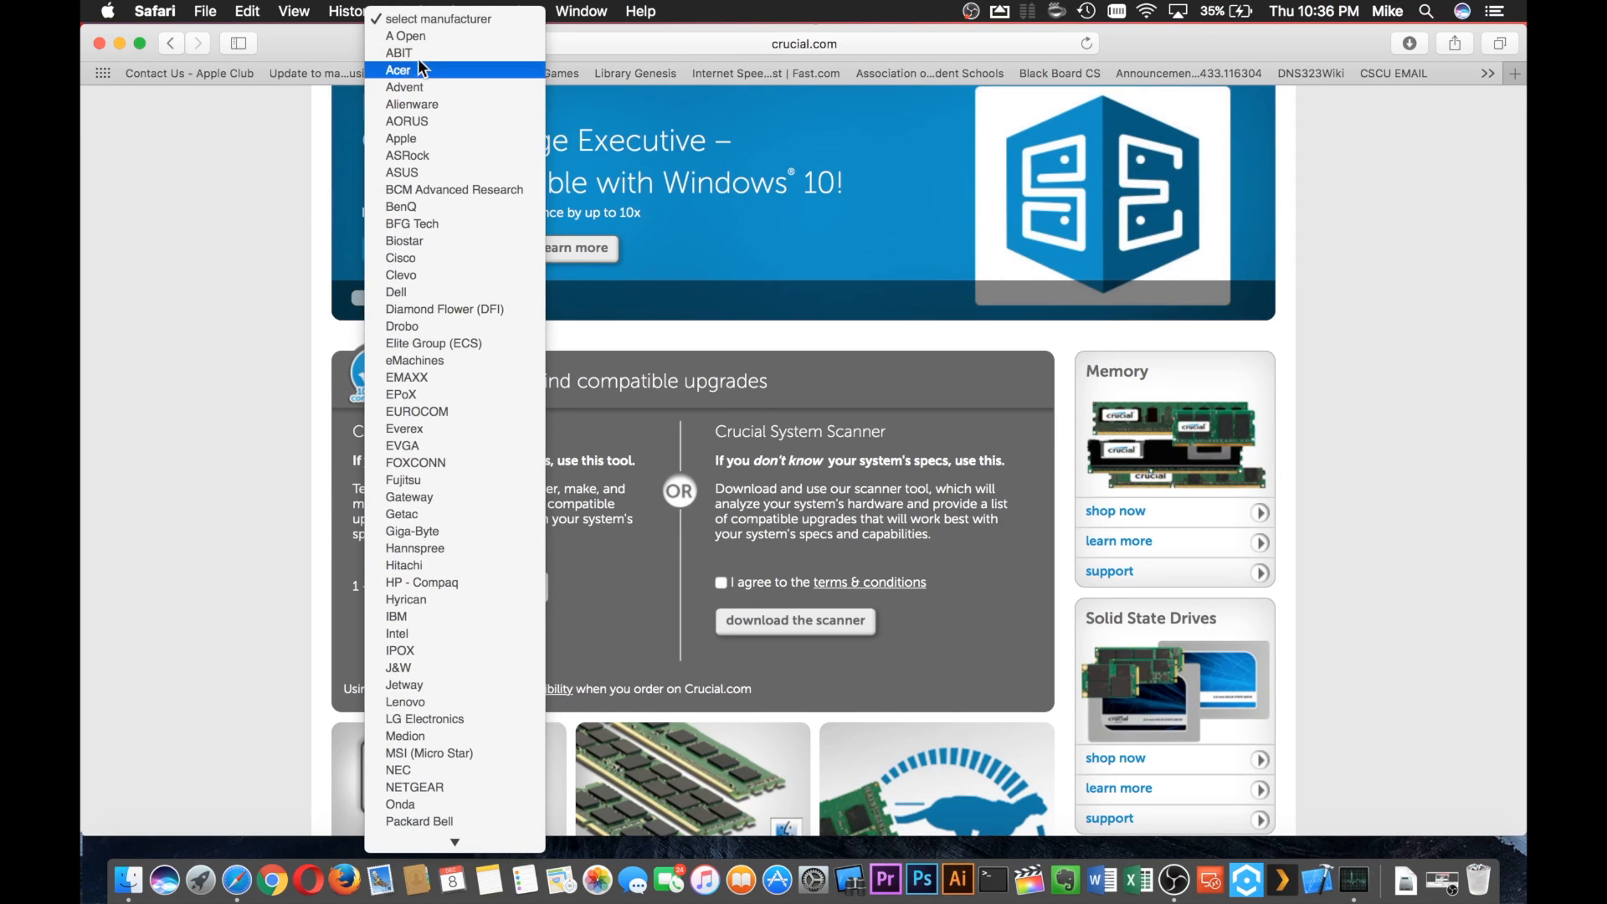
{"action": "left_click", "coordinate": [414, 139]}
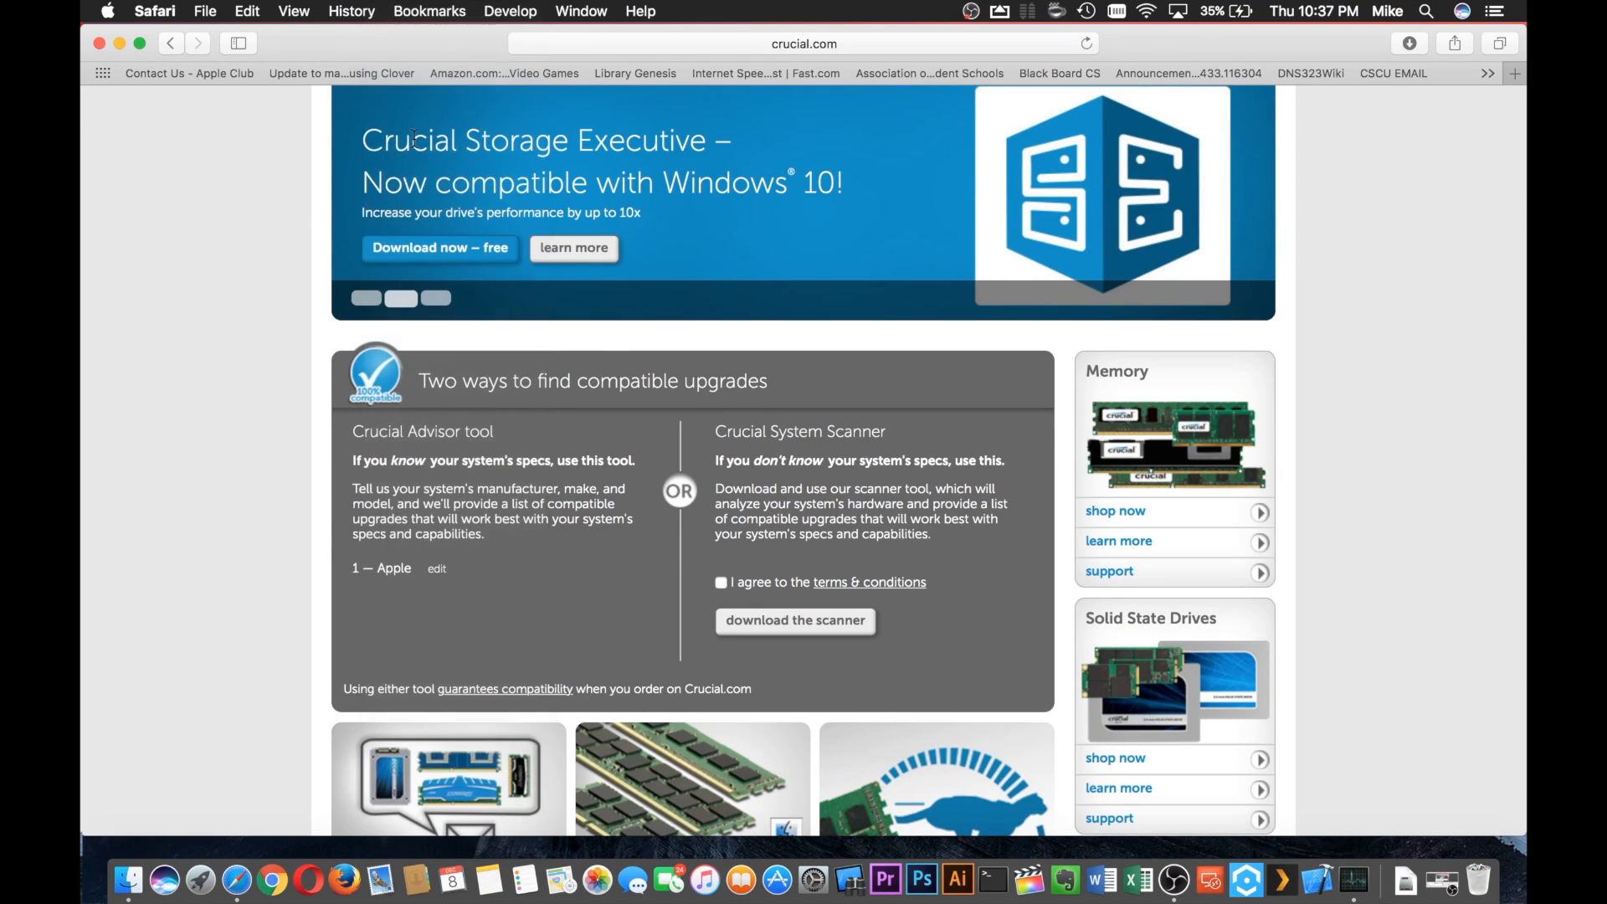
{"action": "left_click", "coordinate": [512, 596]}
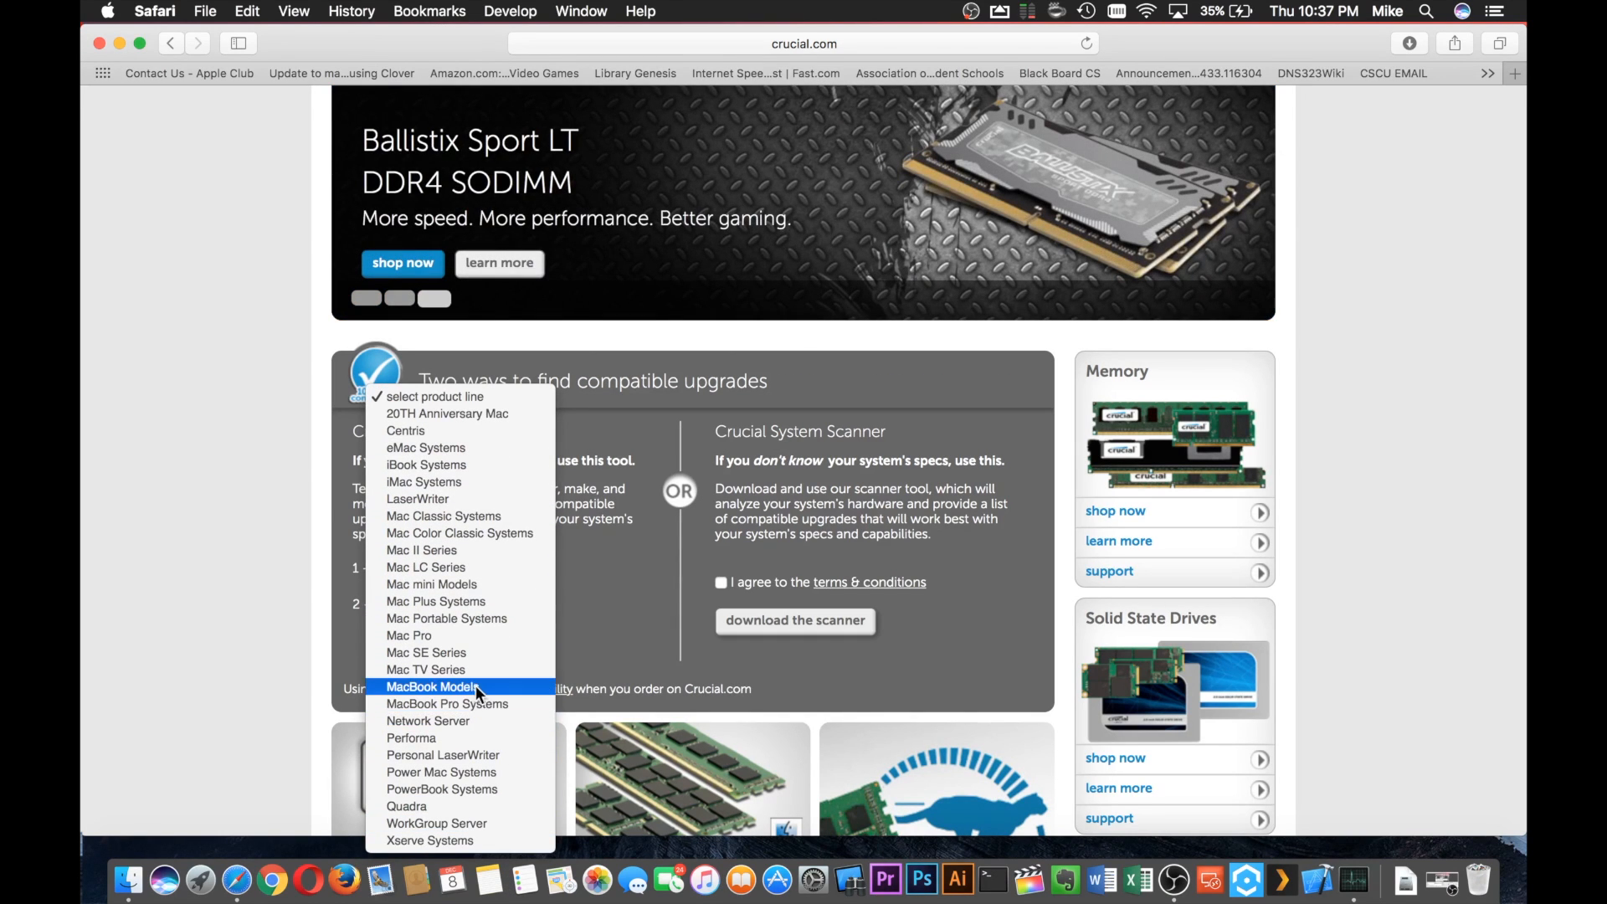
{"action": "left_click", "coordinate": [475, 703]}
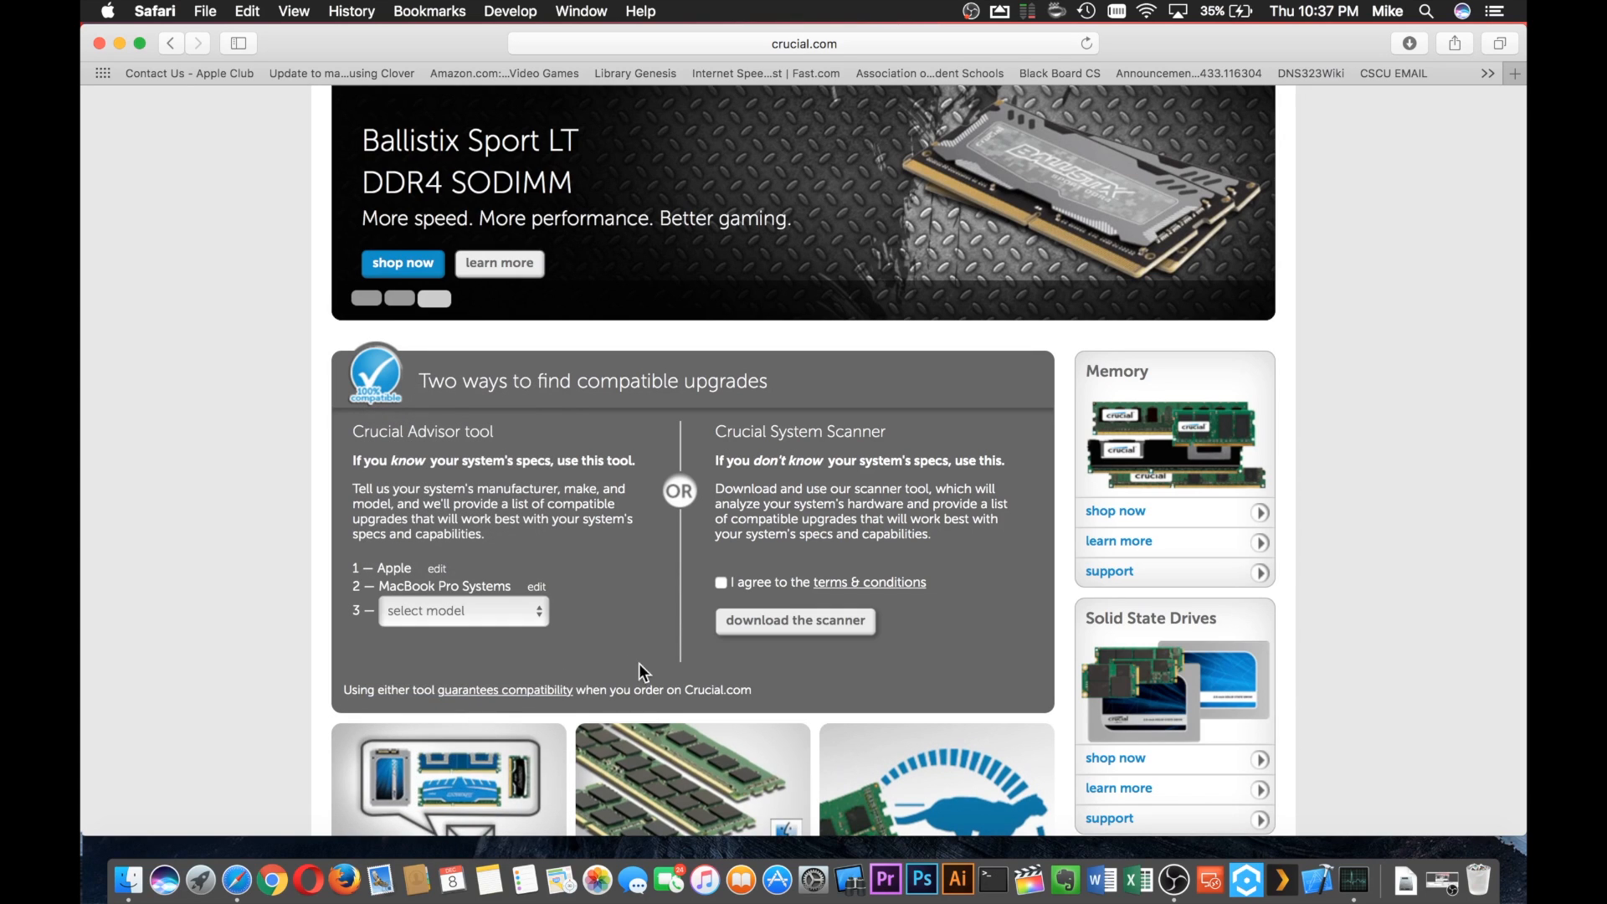
{"action": "left_click", "coordinate": [470, 611]}
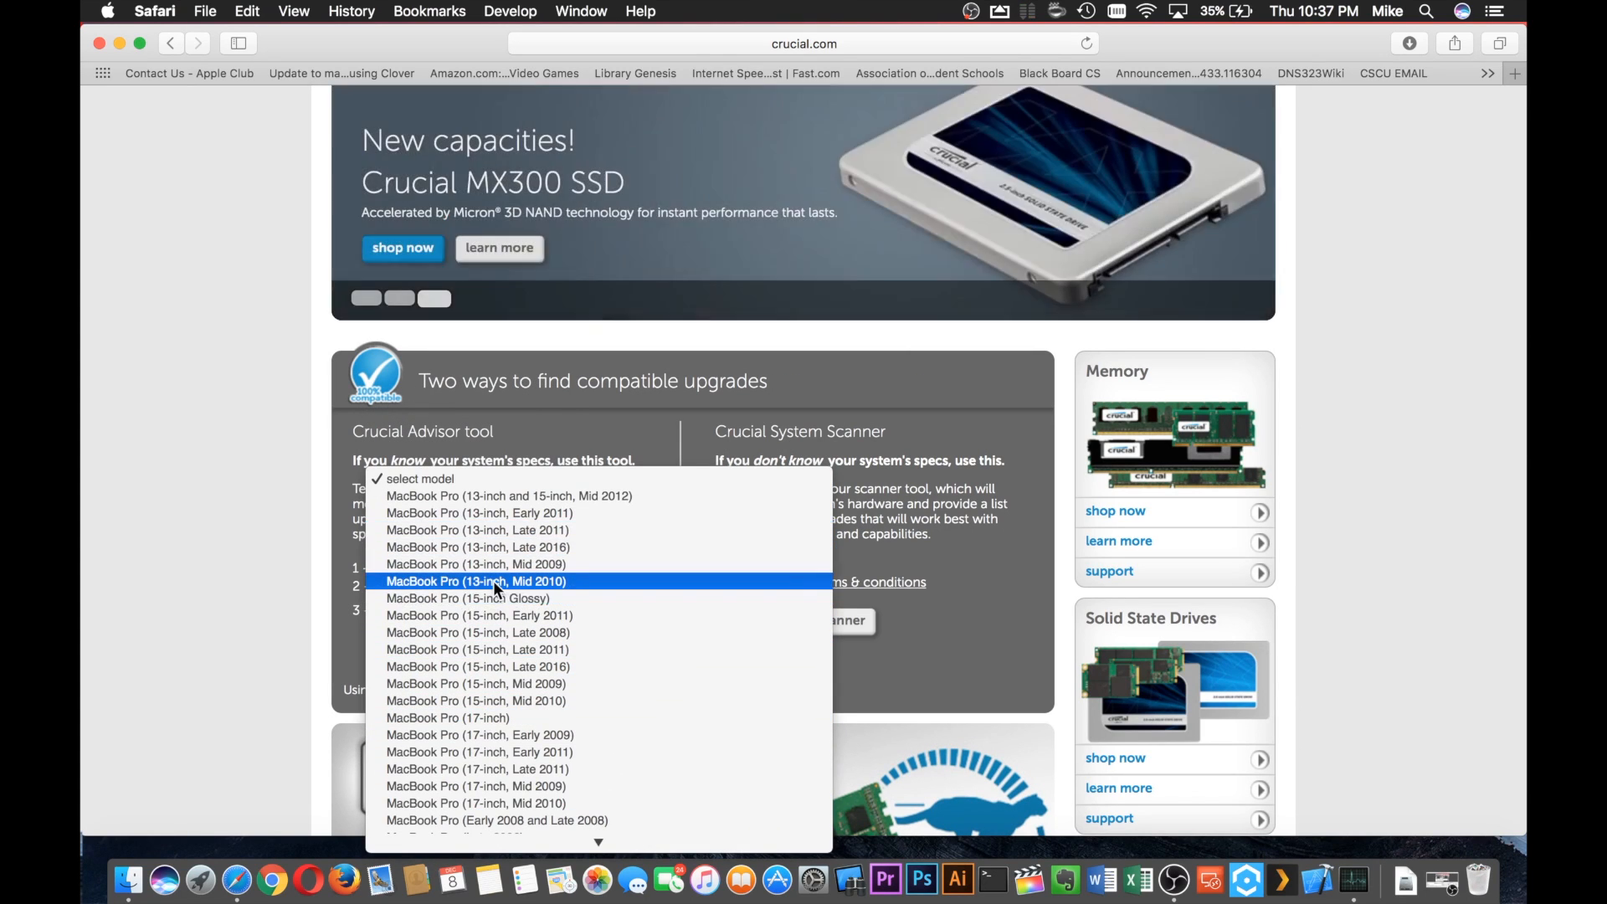
{"action": "left_click", "coordinate": [494, 580]}
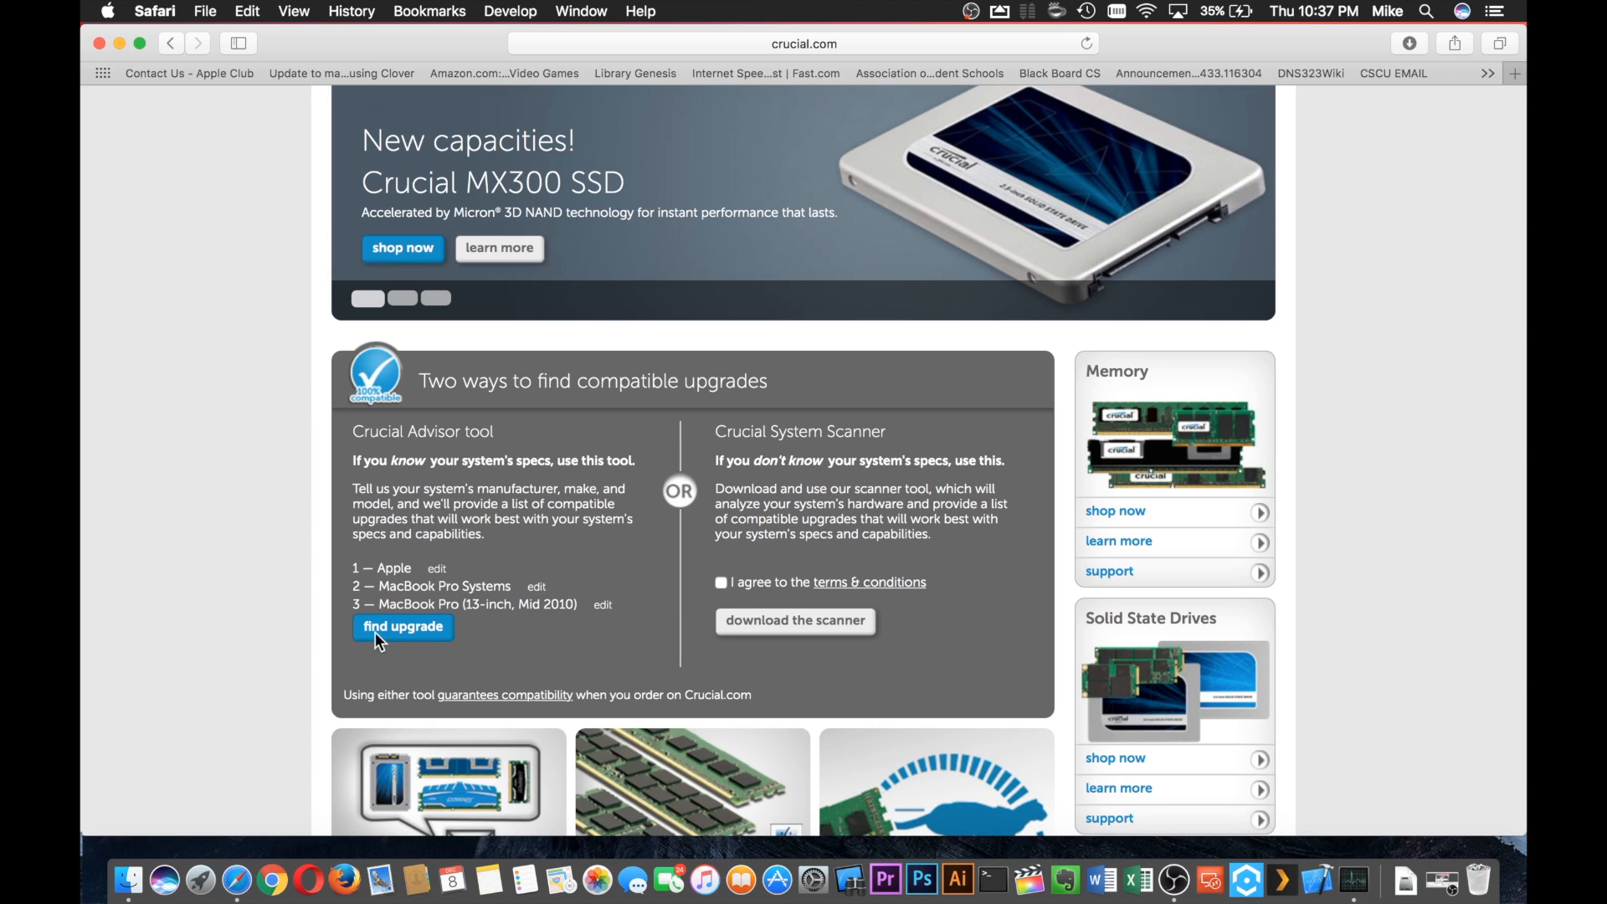
{"action": "left_click", "coordinate": [417, 628]}
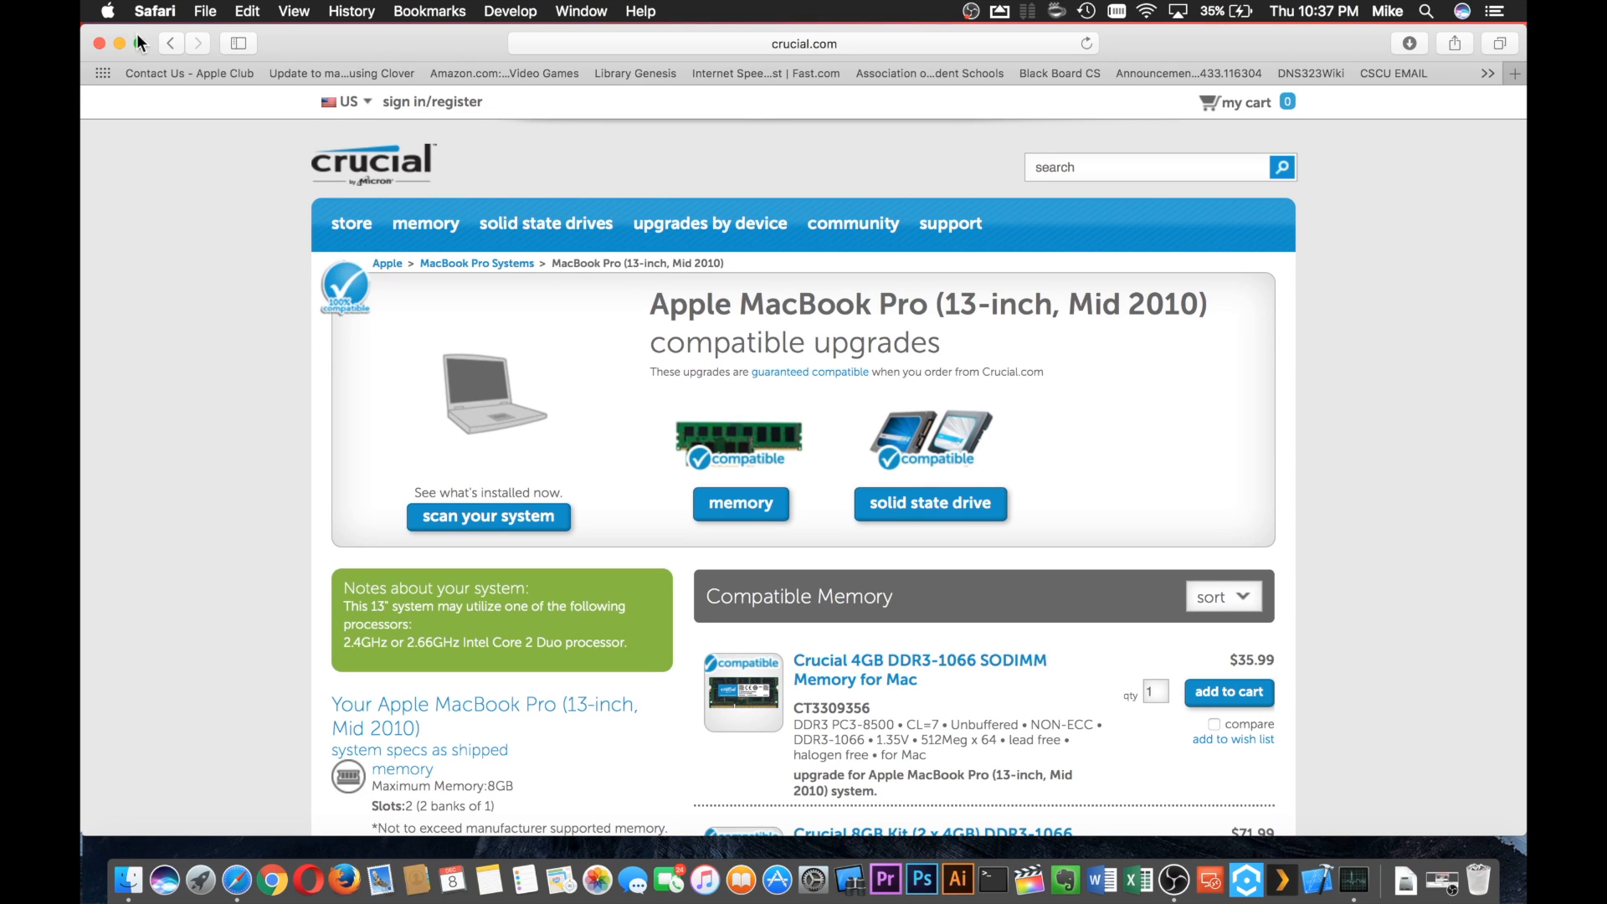
Step: Check this computer's model and hardware specifications in About This Mac, and close the window
{"action": "left_click", "coordinate": [108, 11]}
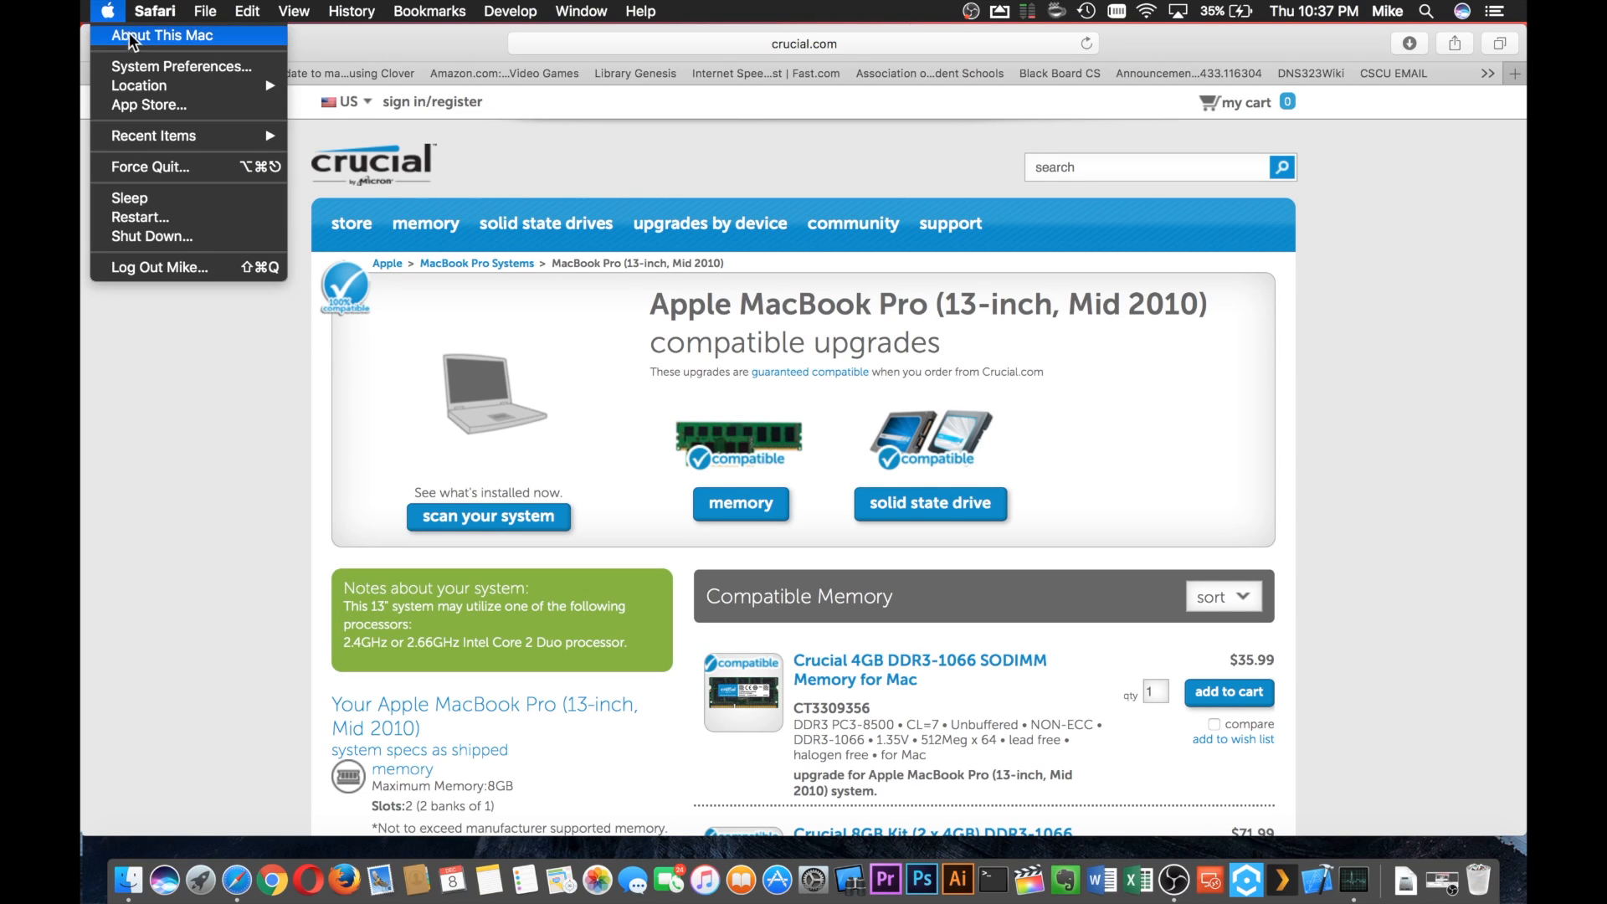
{"action": "left_click", "coordinate": [130, 35]}
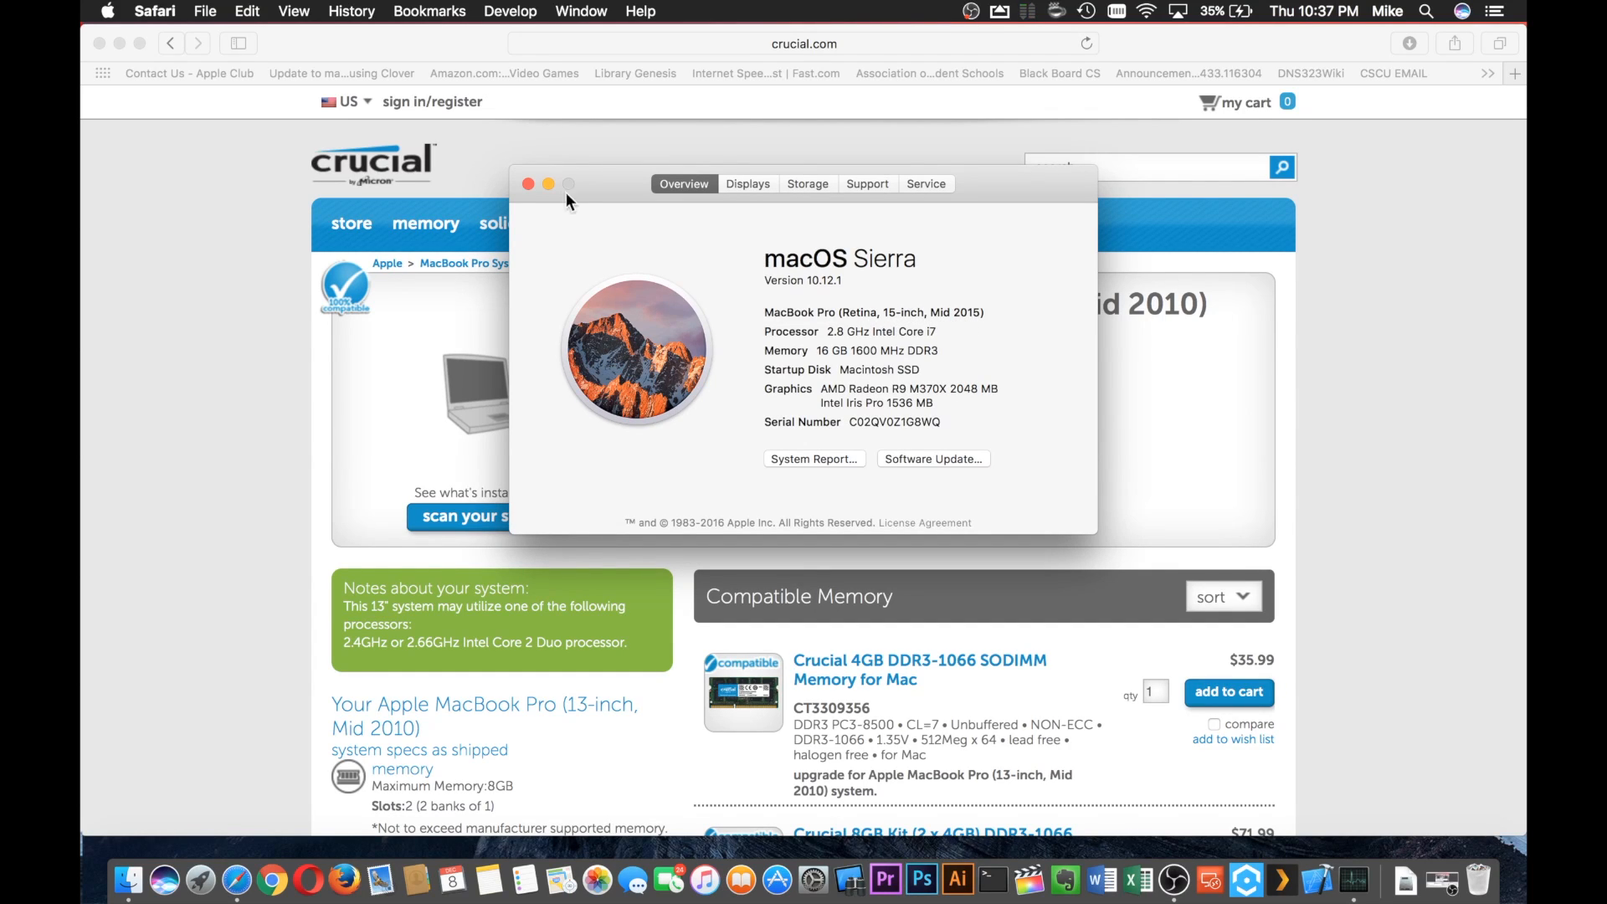
{"action": "left_click", "coordinate": [527, 184]}
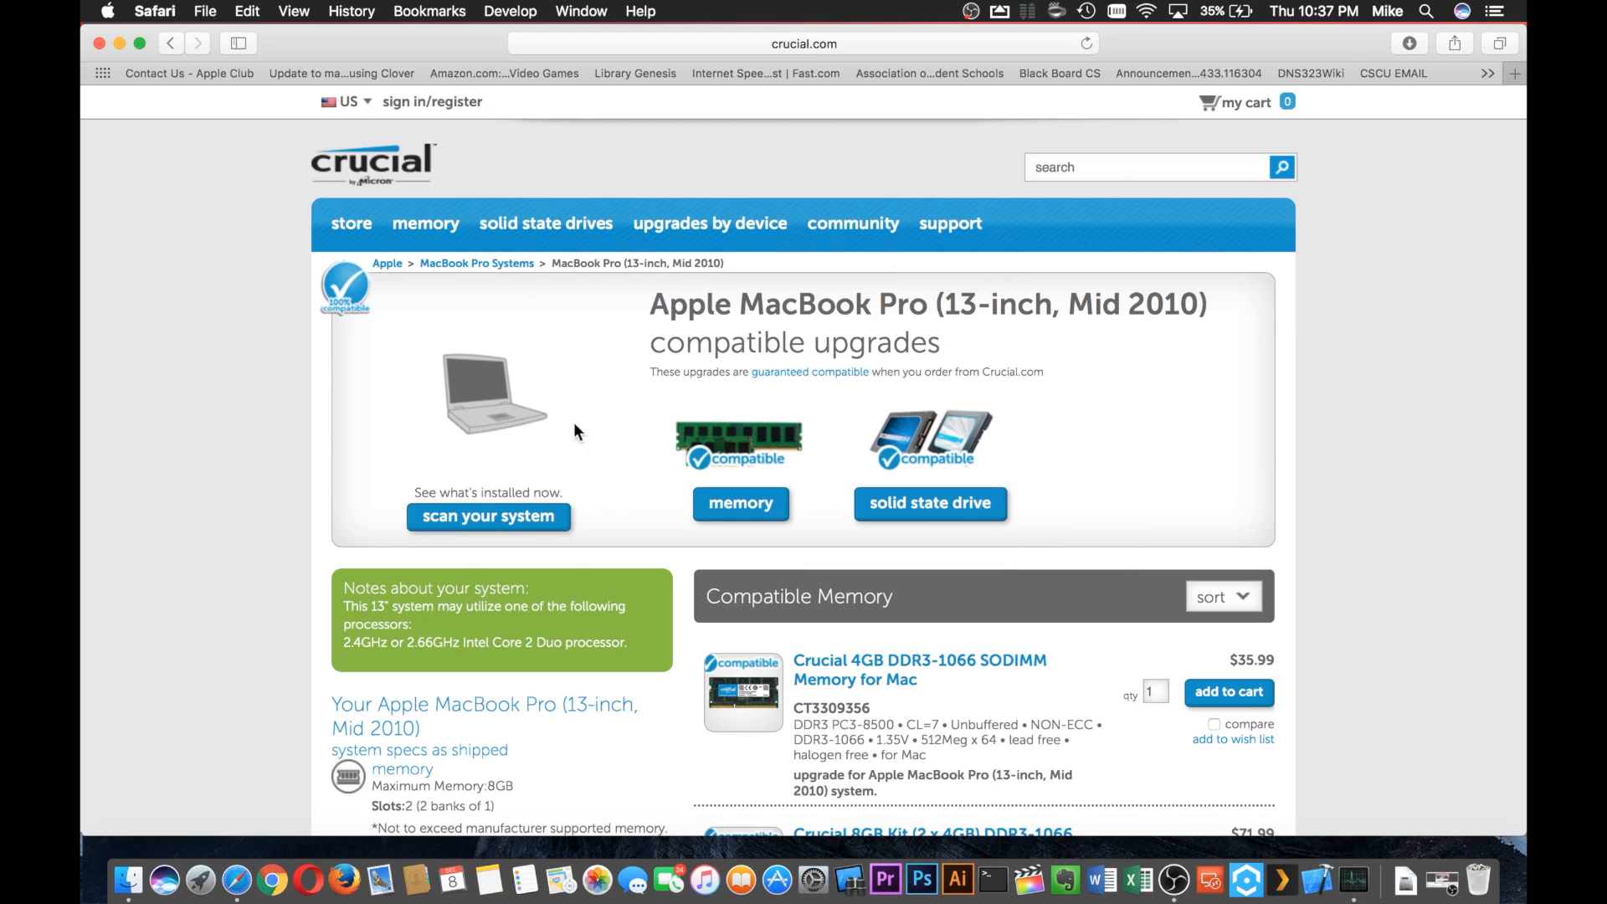
Step: Review the compatible memory upgrades and their prices, highlighting the purchase area of the Crucial 8GB Kit (2 x 4GB)
{"action": "scroll", "coordinate": [946, 620], "scroll_direction": "down", "scroll_amount": 5}
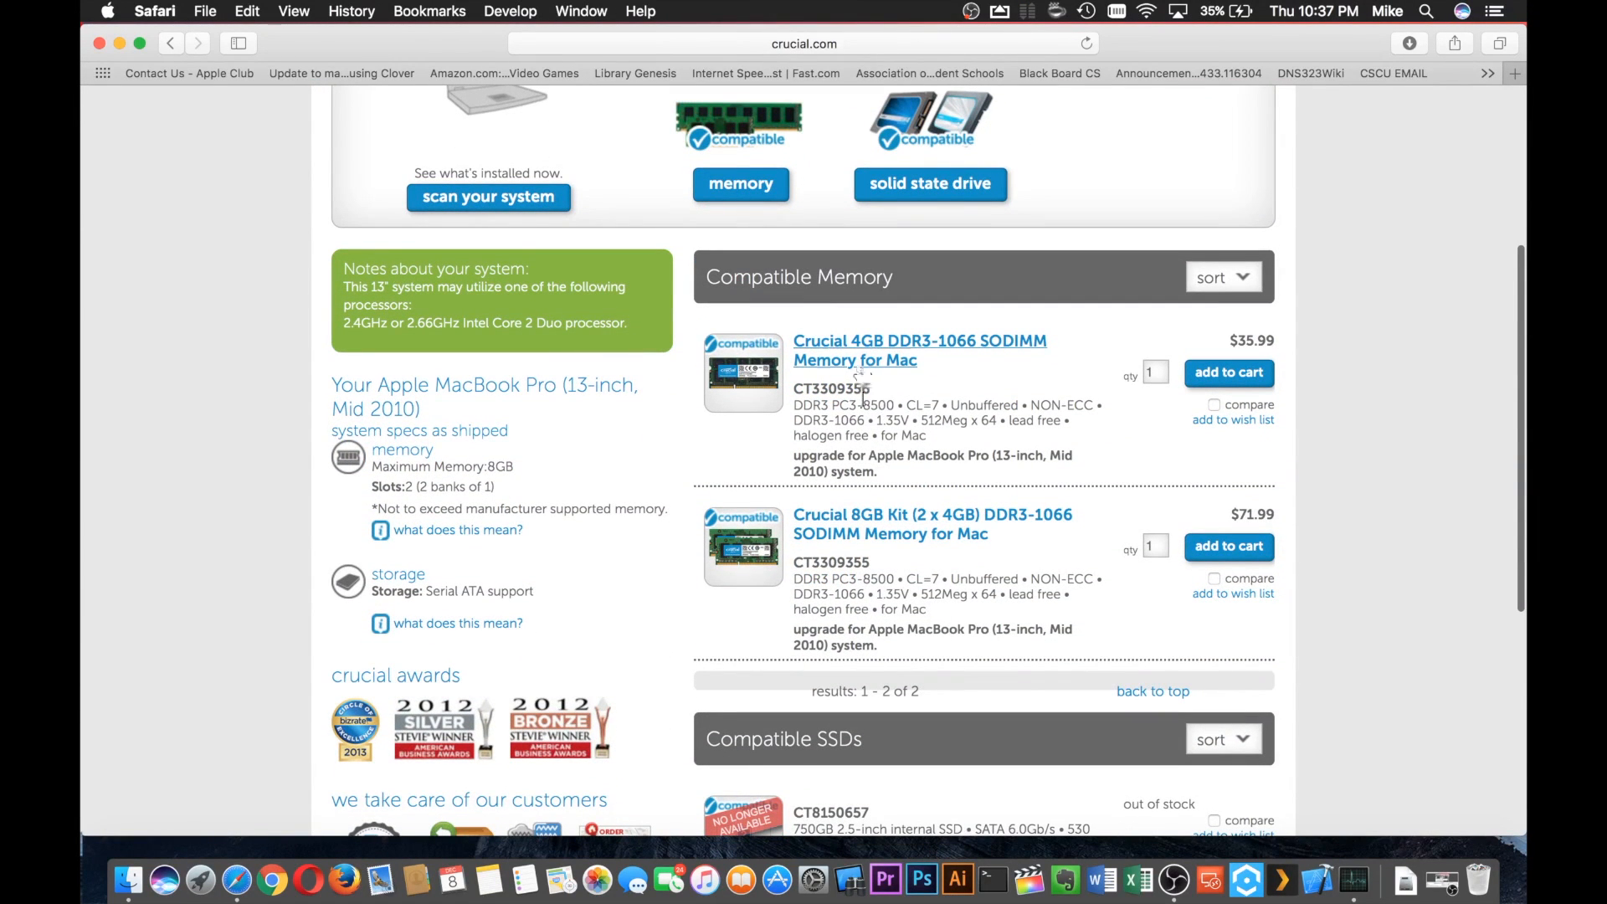
{"action": "scroll", "coordinate": [951, 485], "scroll_direction": "down", "scroll_amount": 2}
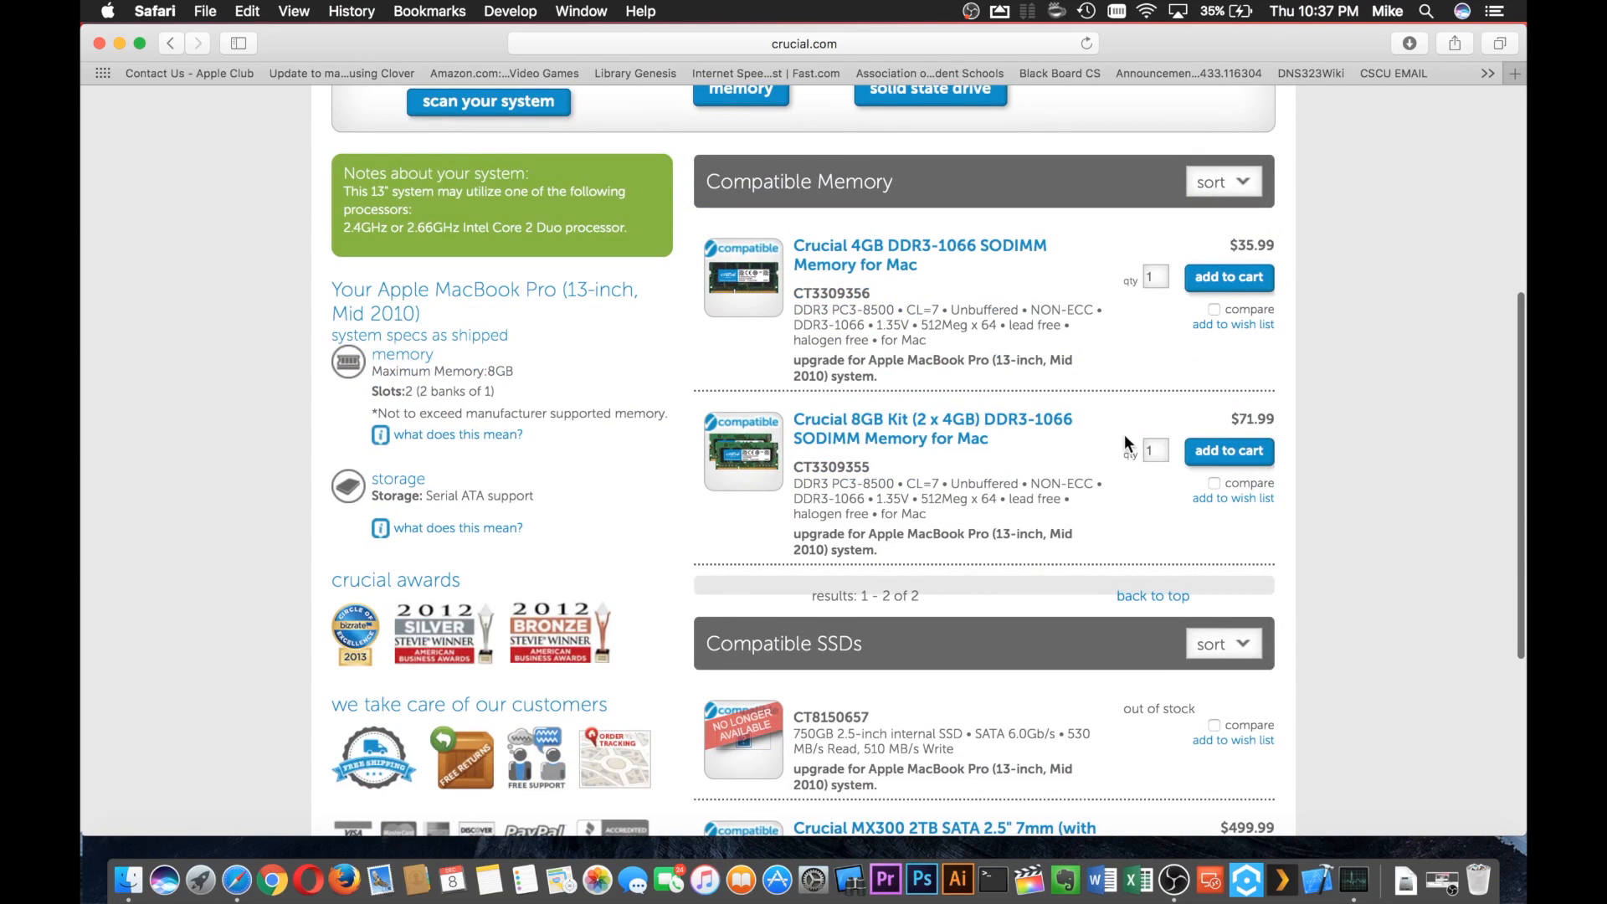
{"action": "left_click_drag", "start_coordinate": [1278, 423], "coordinate": [1072, 400]}
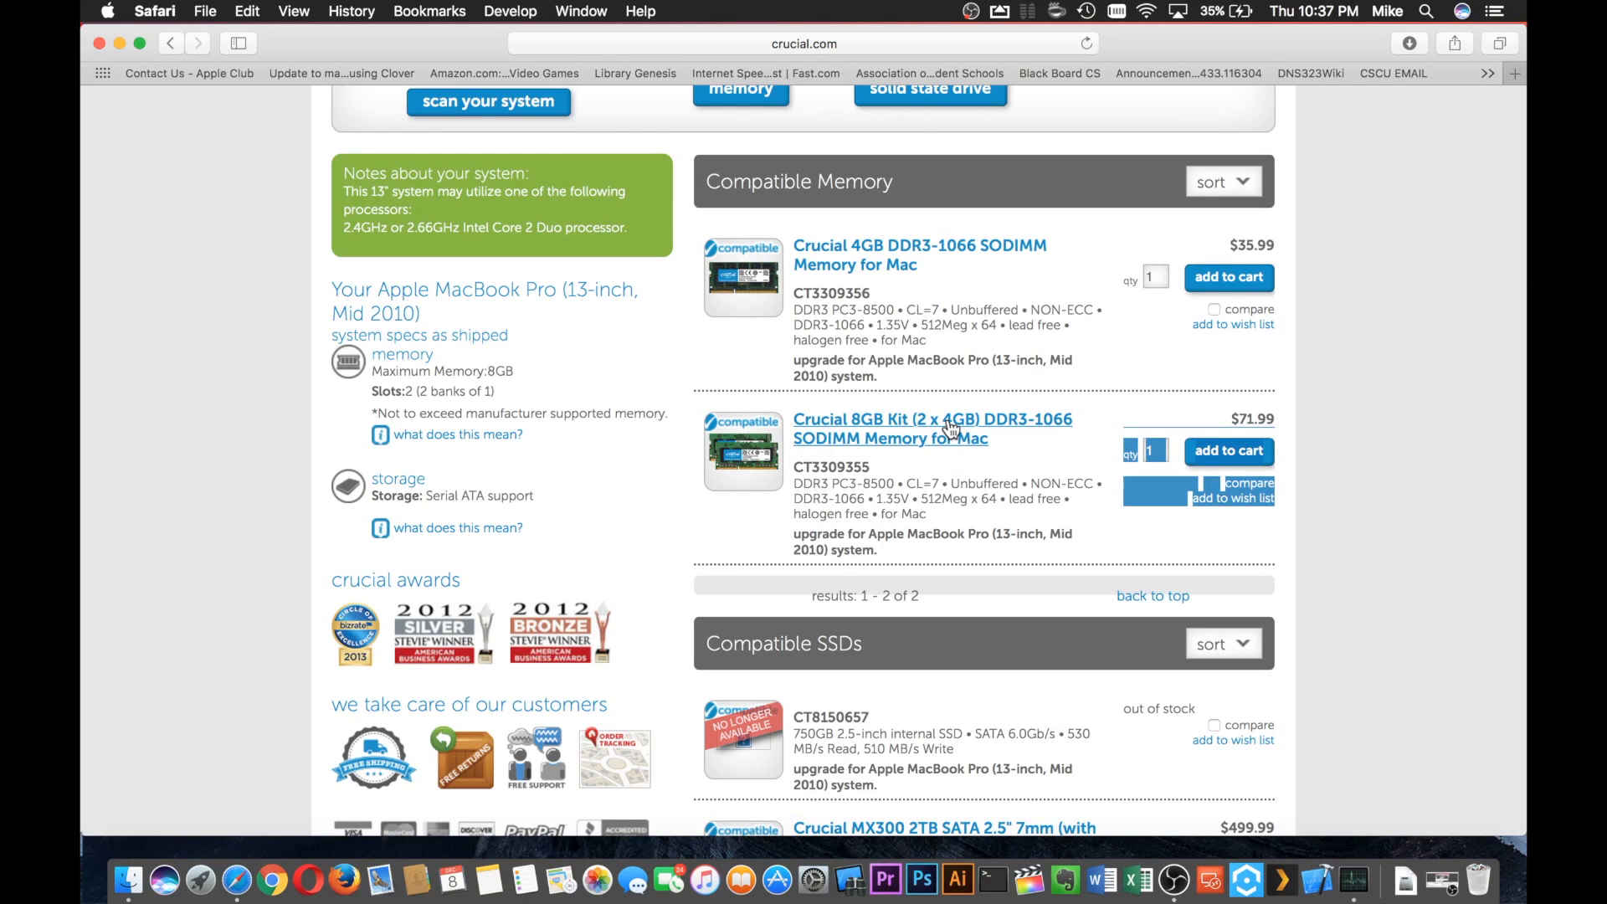
Step: Expand the list of compatible SSD upgrades and compare the drives' capacities, prices and availability
{"action": "scroll", "coordinate": [876, 251], "scroll_direction": "down", "scroll_amount": 5}
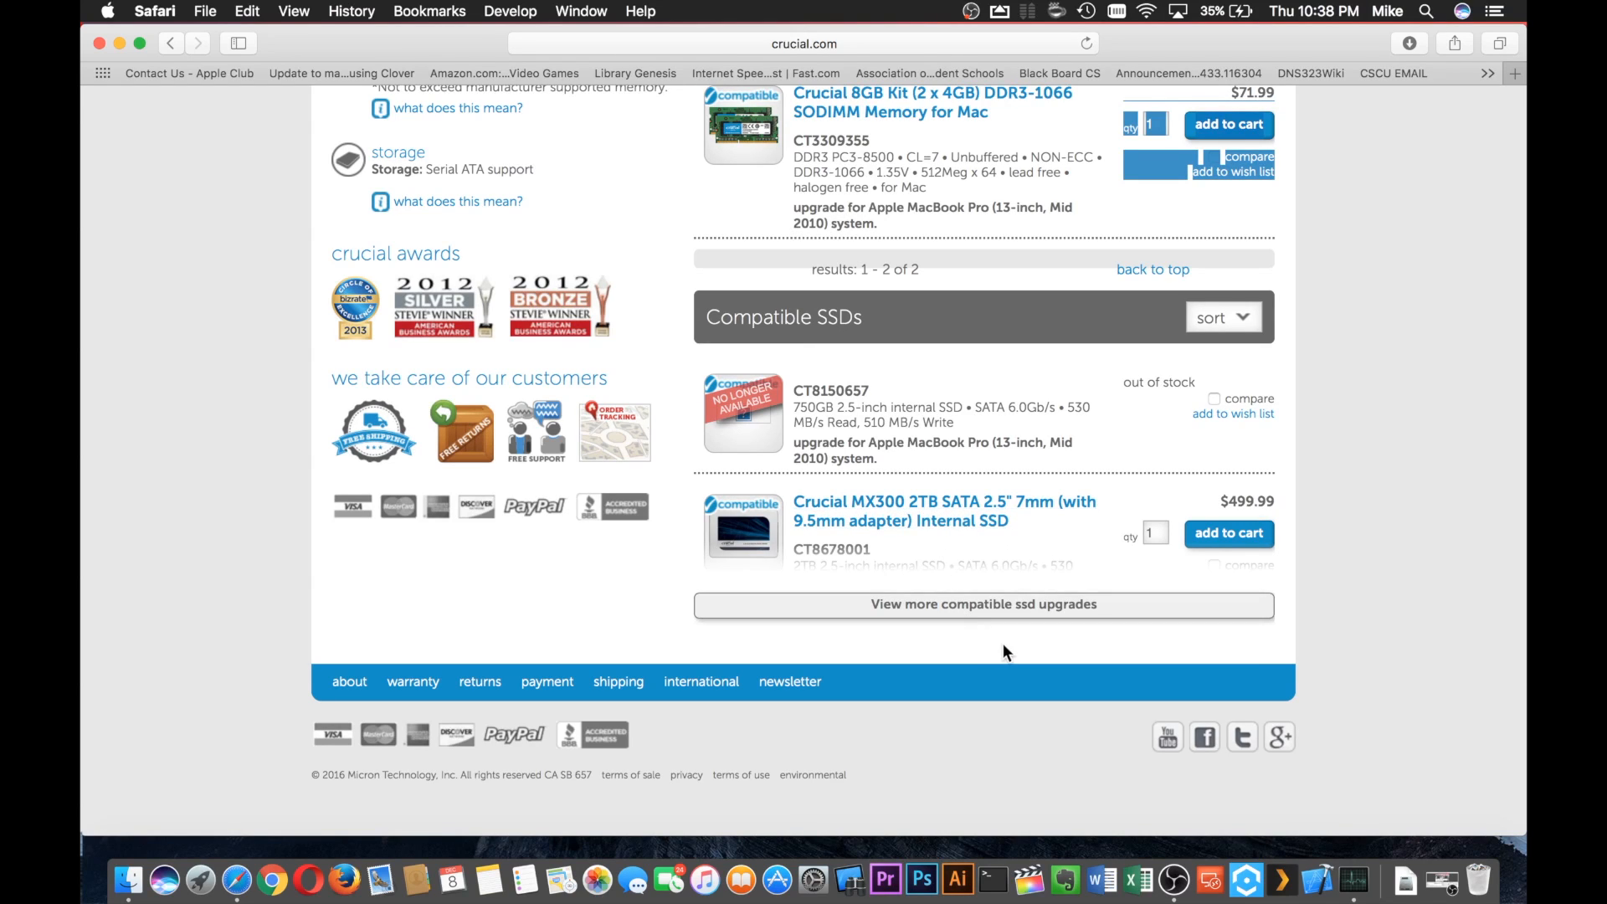
{"action": "left_click", "coordinate": [997, 604]}
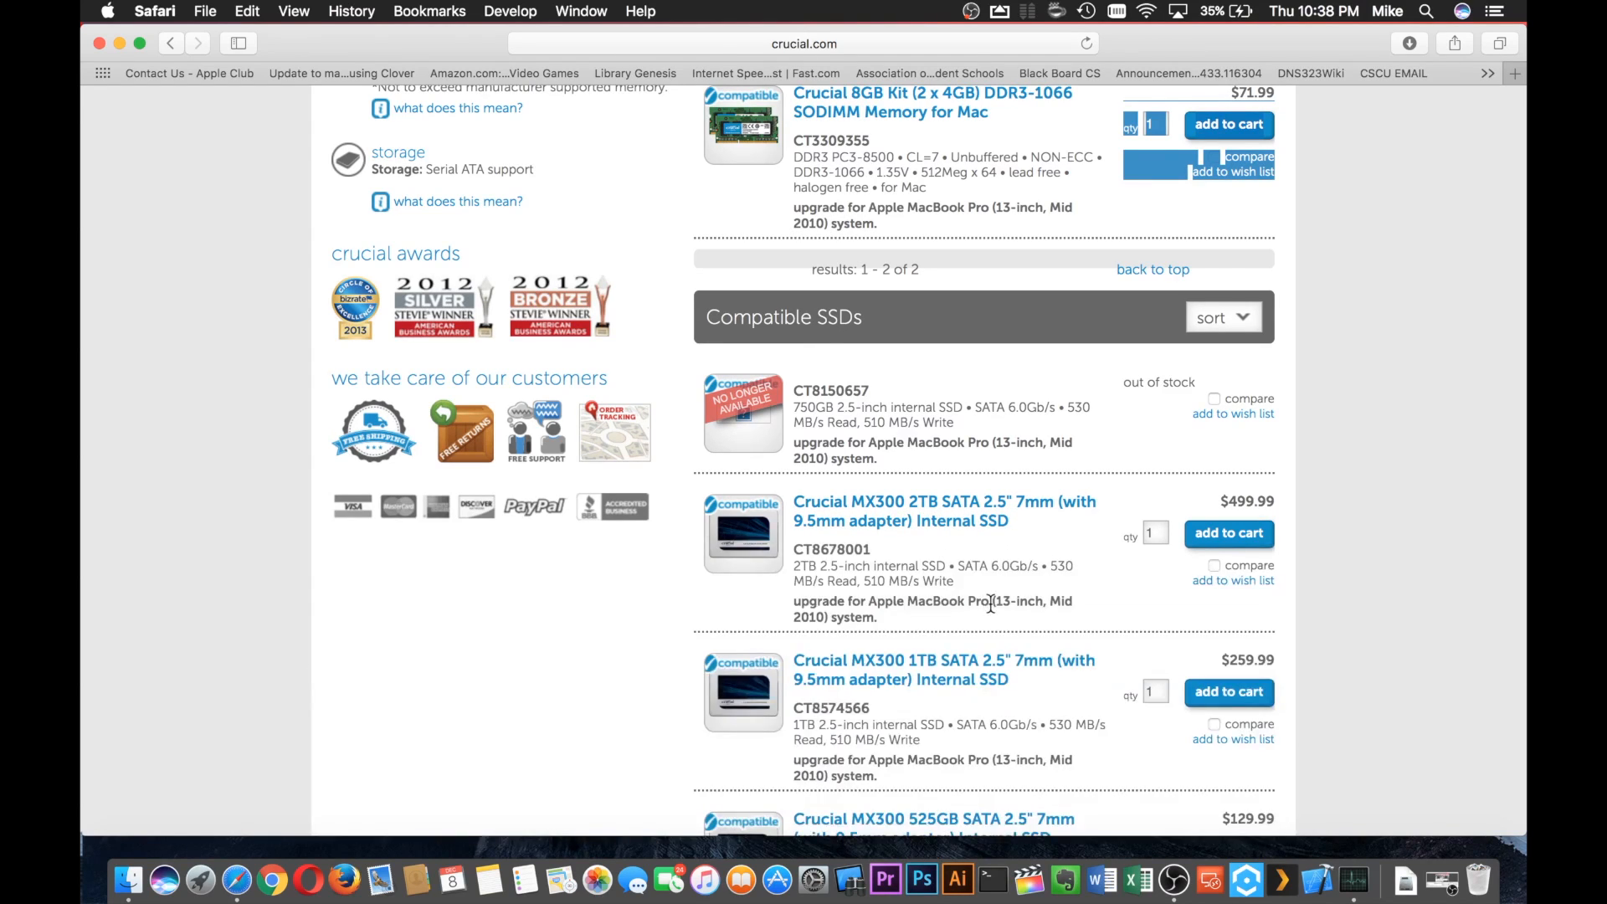
{"action": "scroll", "coordinate": [972, 644], "scroll_direction": "down", "scroll_amount": 10}
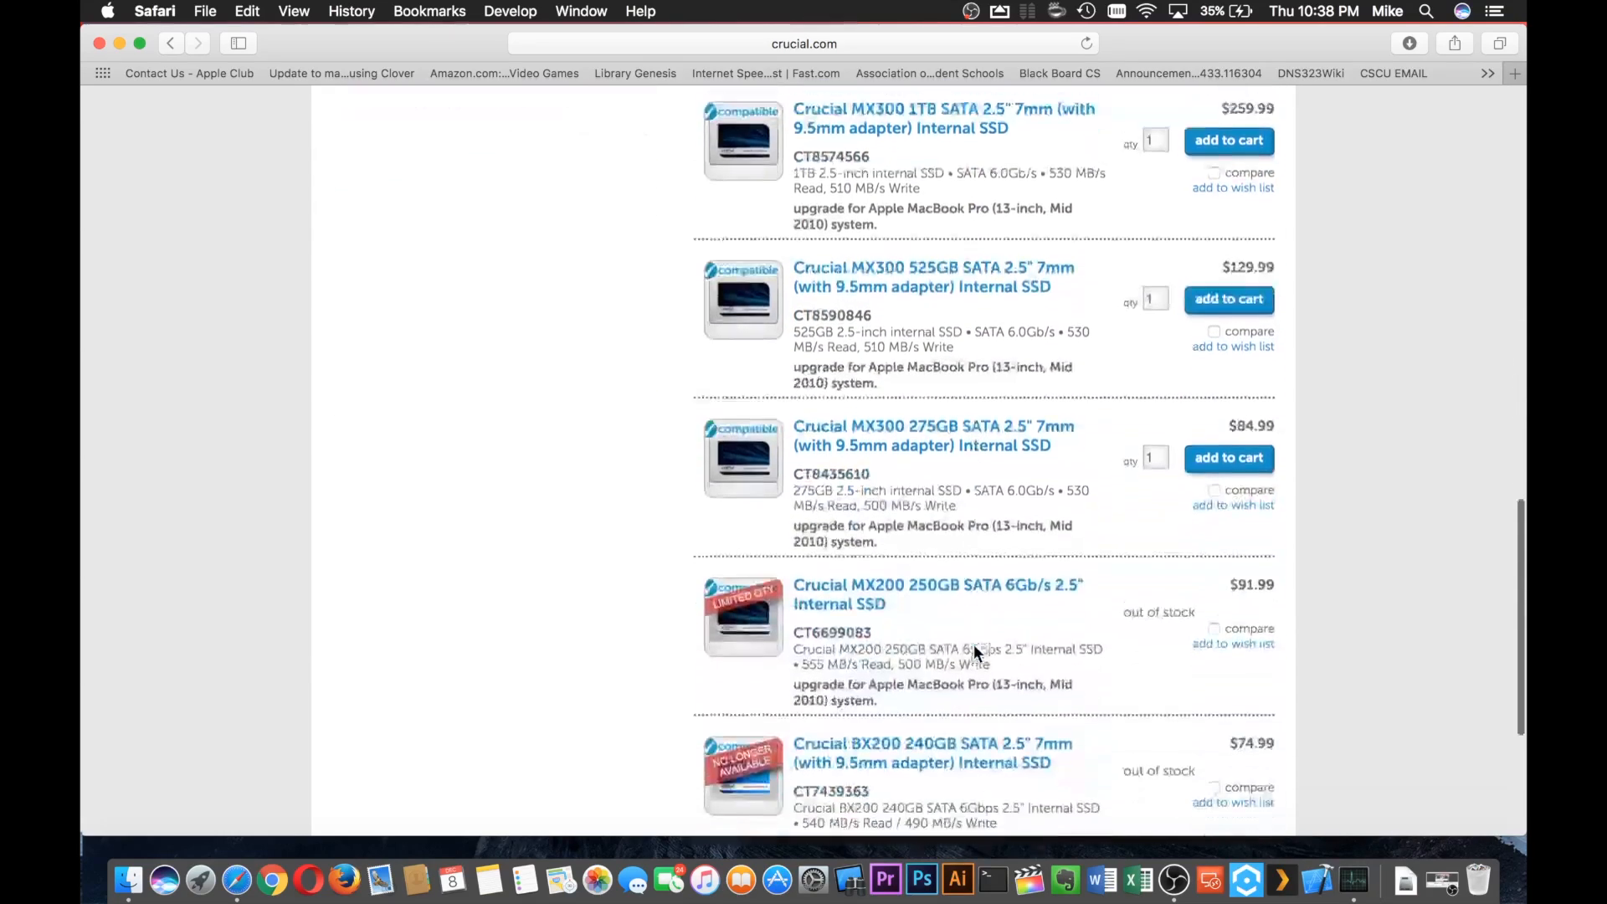
{"action": "scroll", "coordinate": [974, 642], "scroll_direction": "down", "scroll_amount": 2}
{"action": "scroll", "coordinate": [972, 644], "scroll_direction": "up", "scroll_amount": 3}
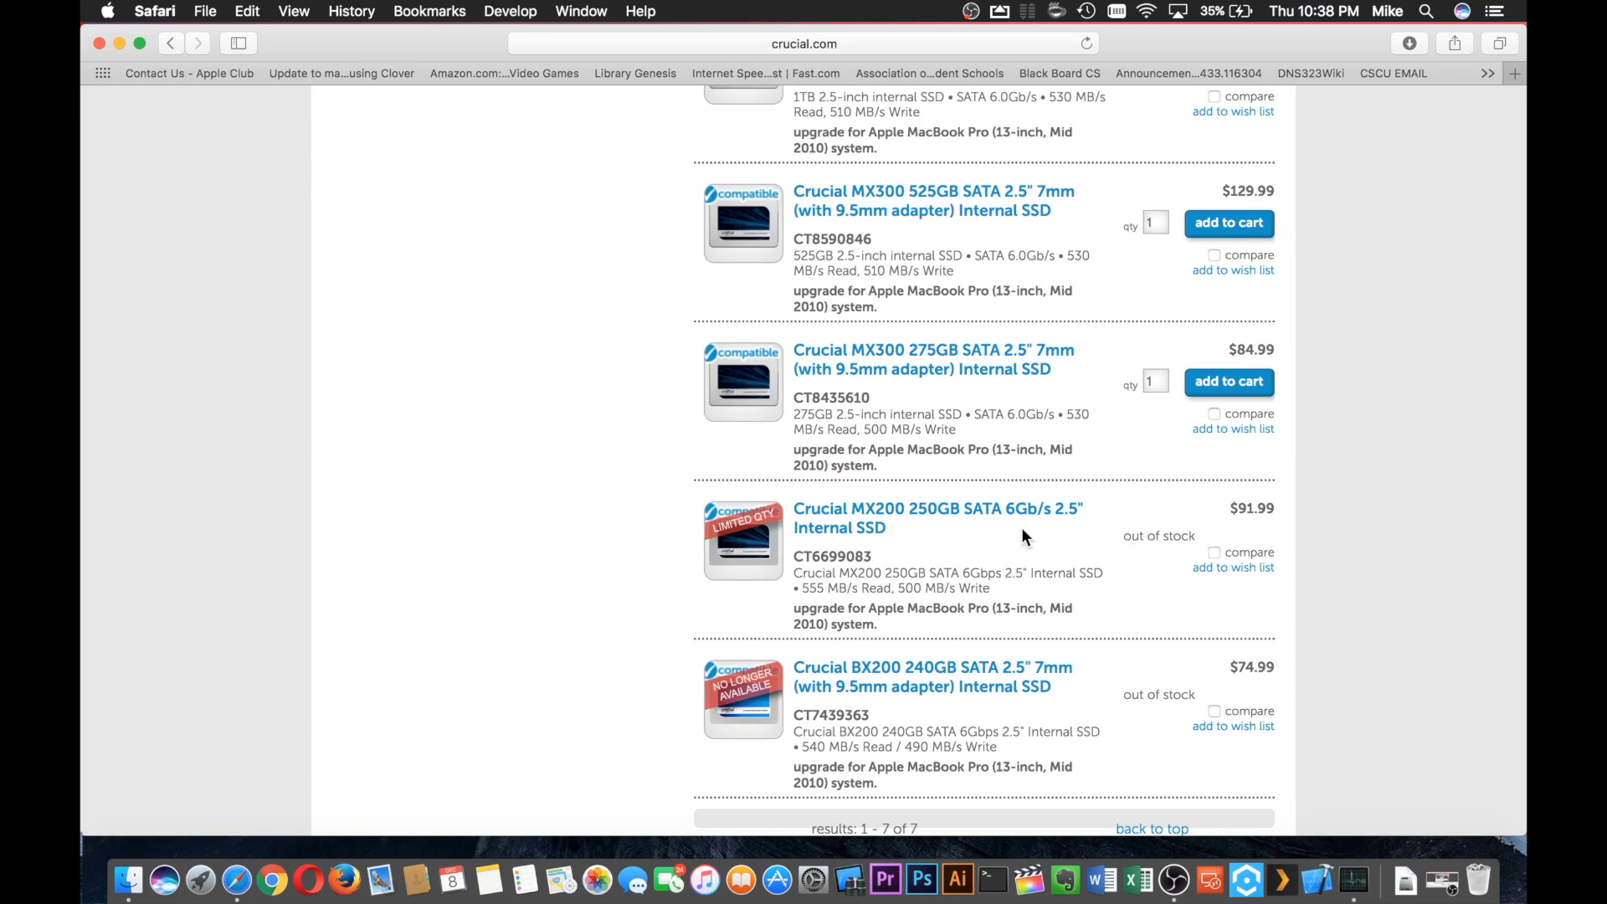
{"action": "scroll", "coordinate": [1056, 502], "scroll_direction": "up", "scroll_amount": 3}
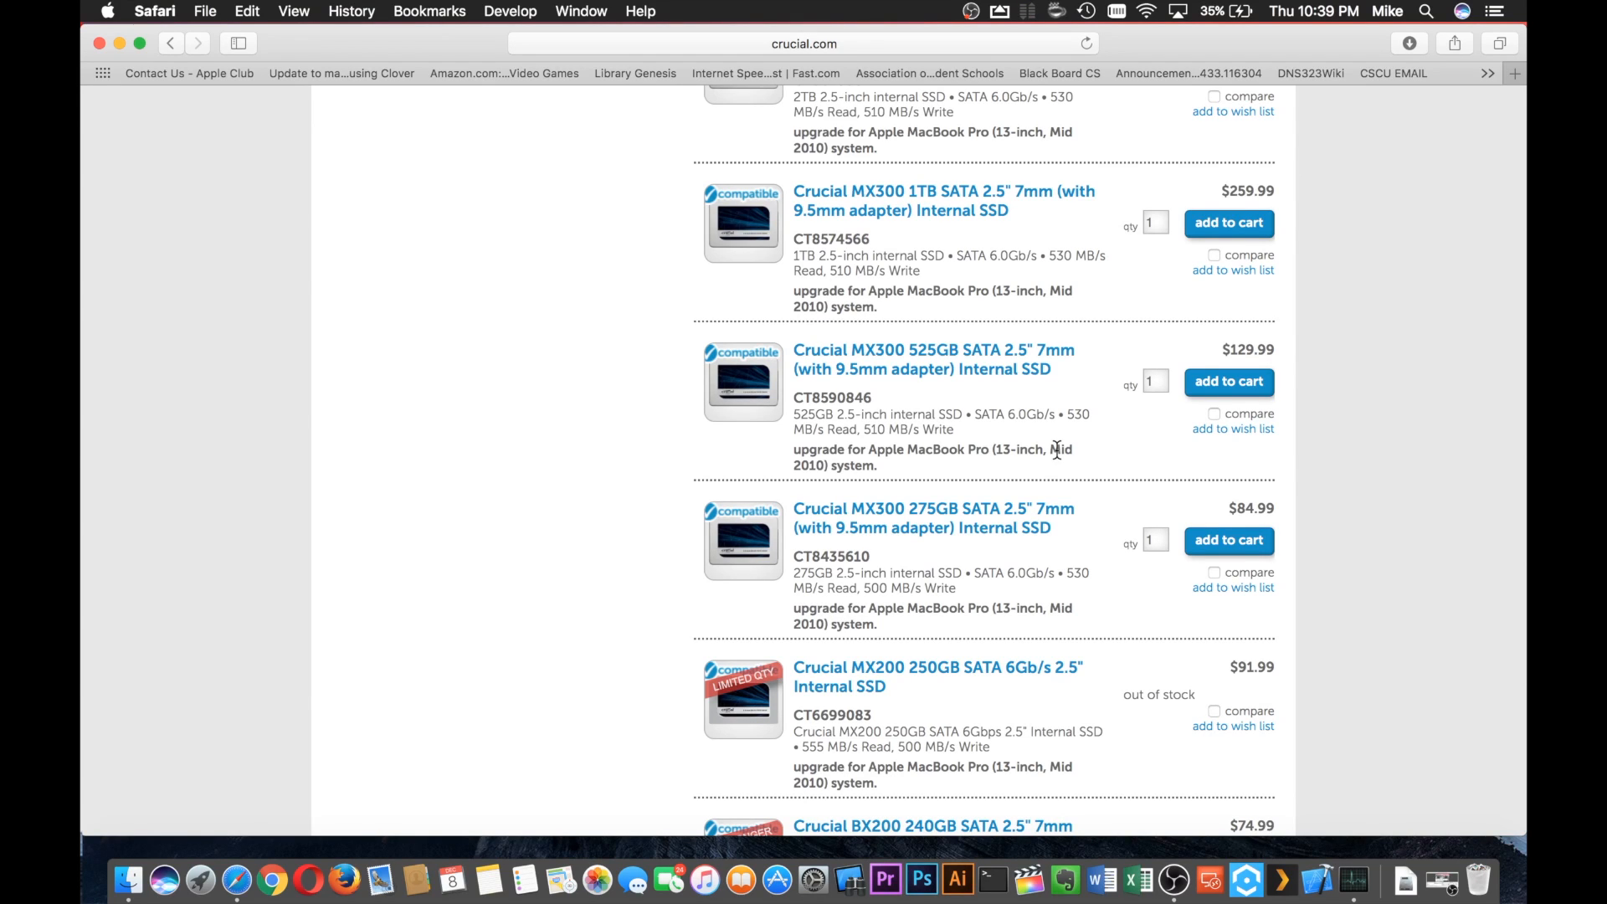
{"action": "scroll", "coordinate": [1056, 449], "scroll_direction": "up", "scroll_amount": 5}
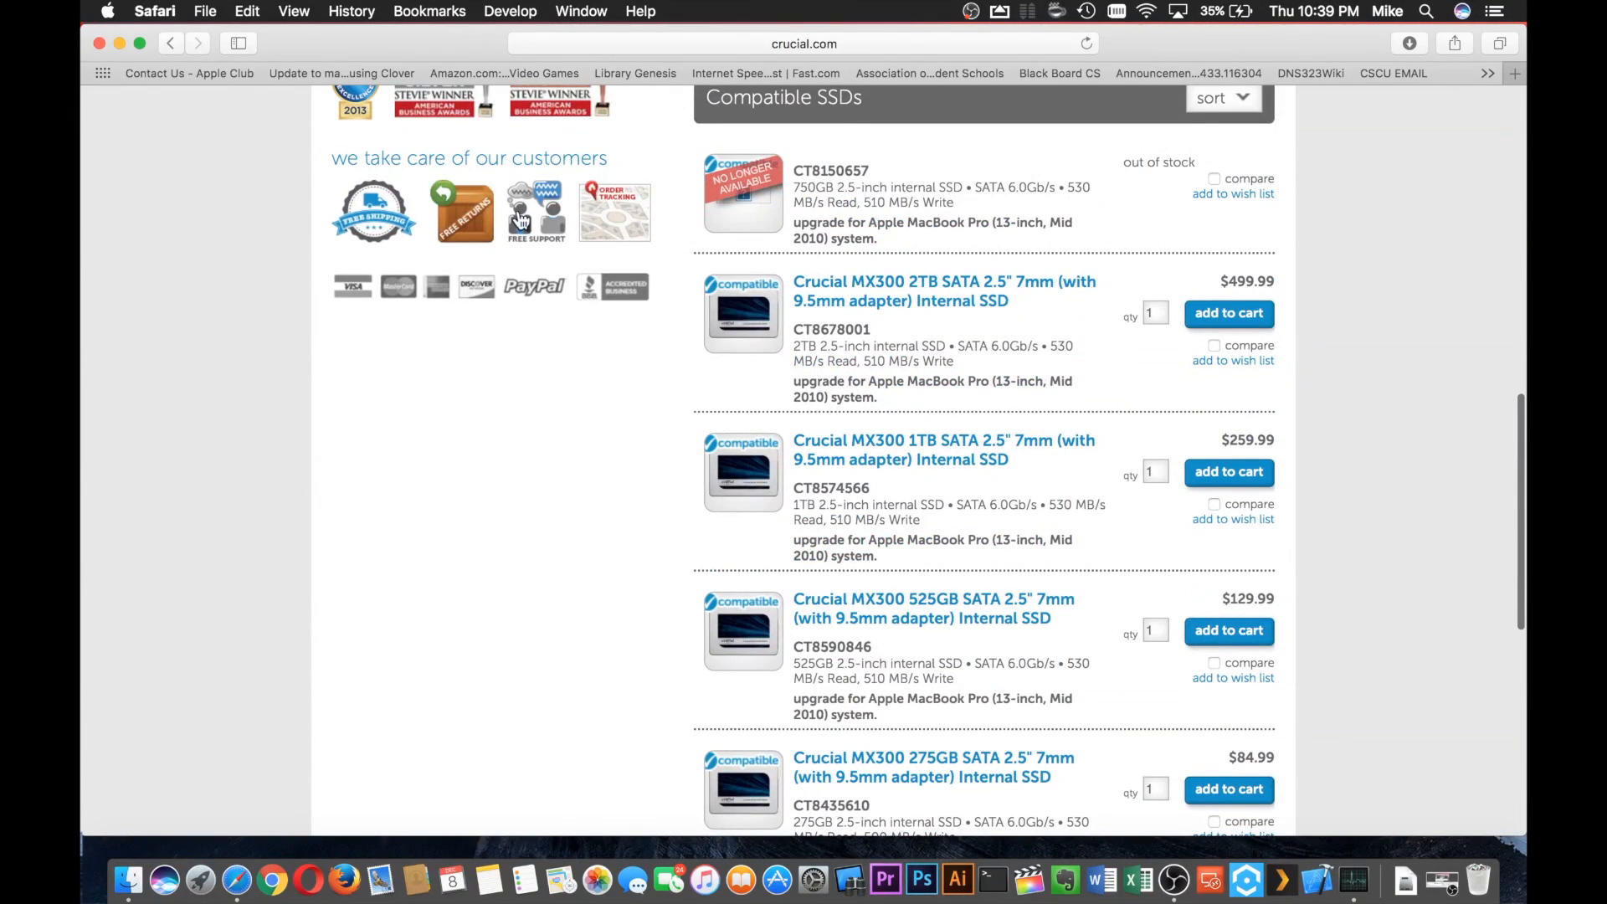
Step: Quit Safari to return to the desktop
{"action": "left_click", "coordinate": [155, 11]}
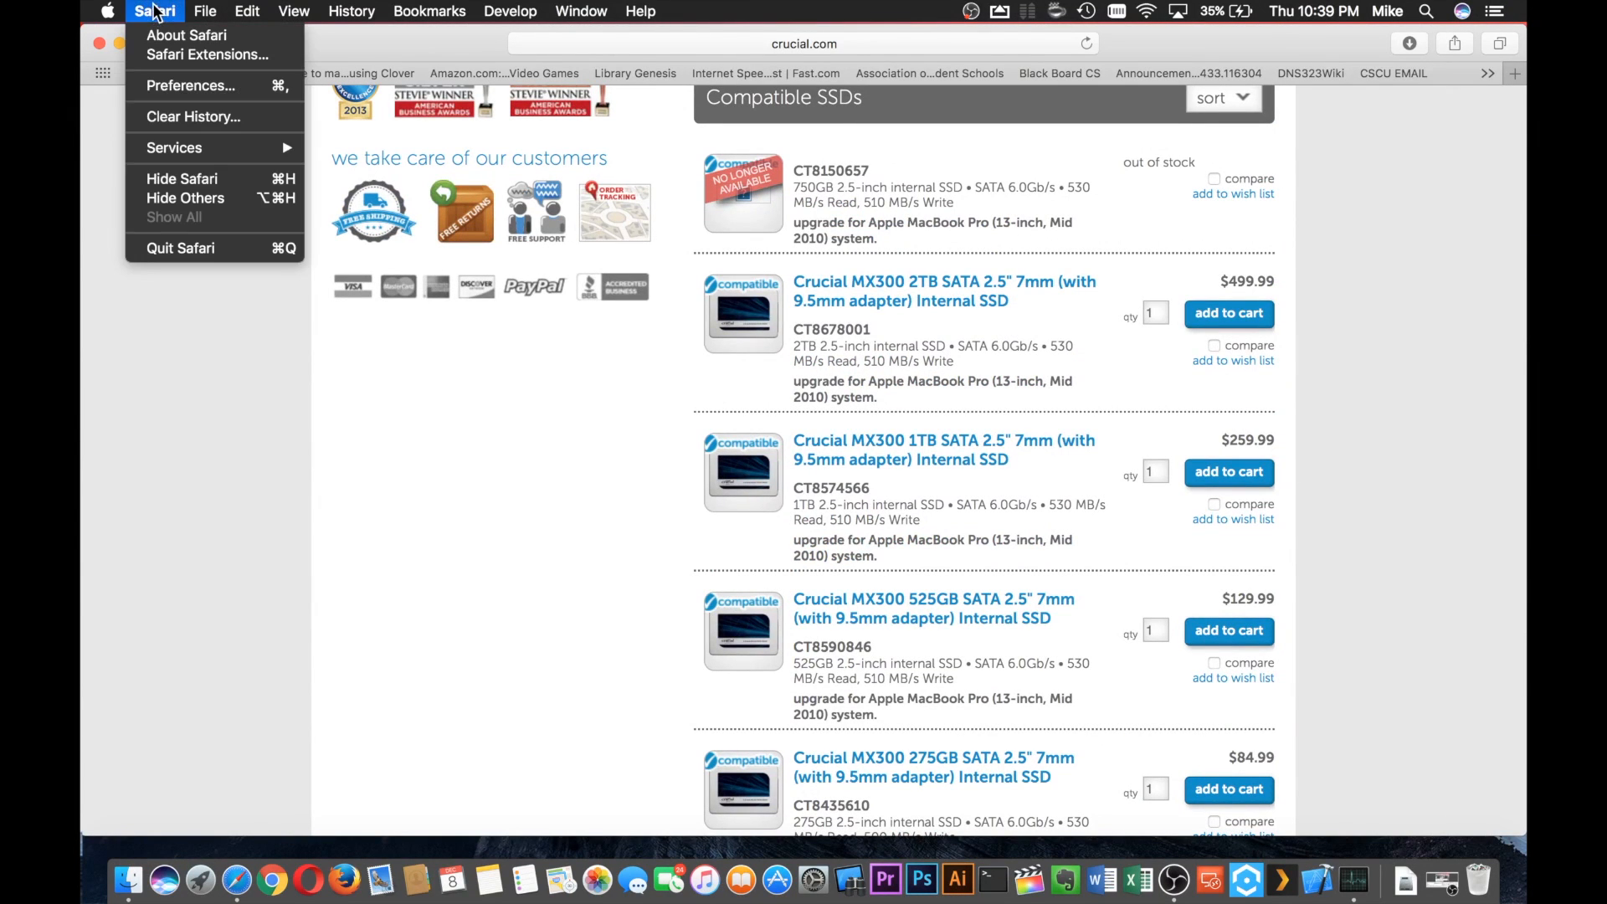
{"action": "left_click", "coordinate": [176, 248]}
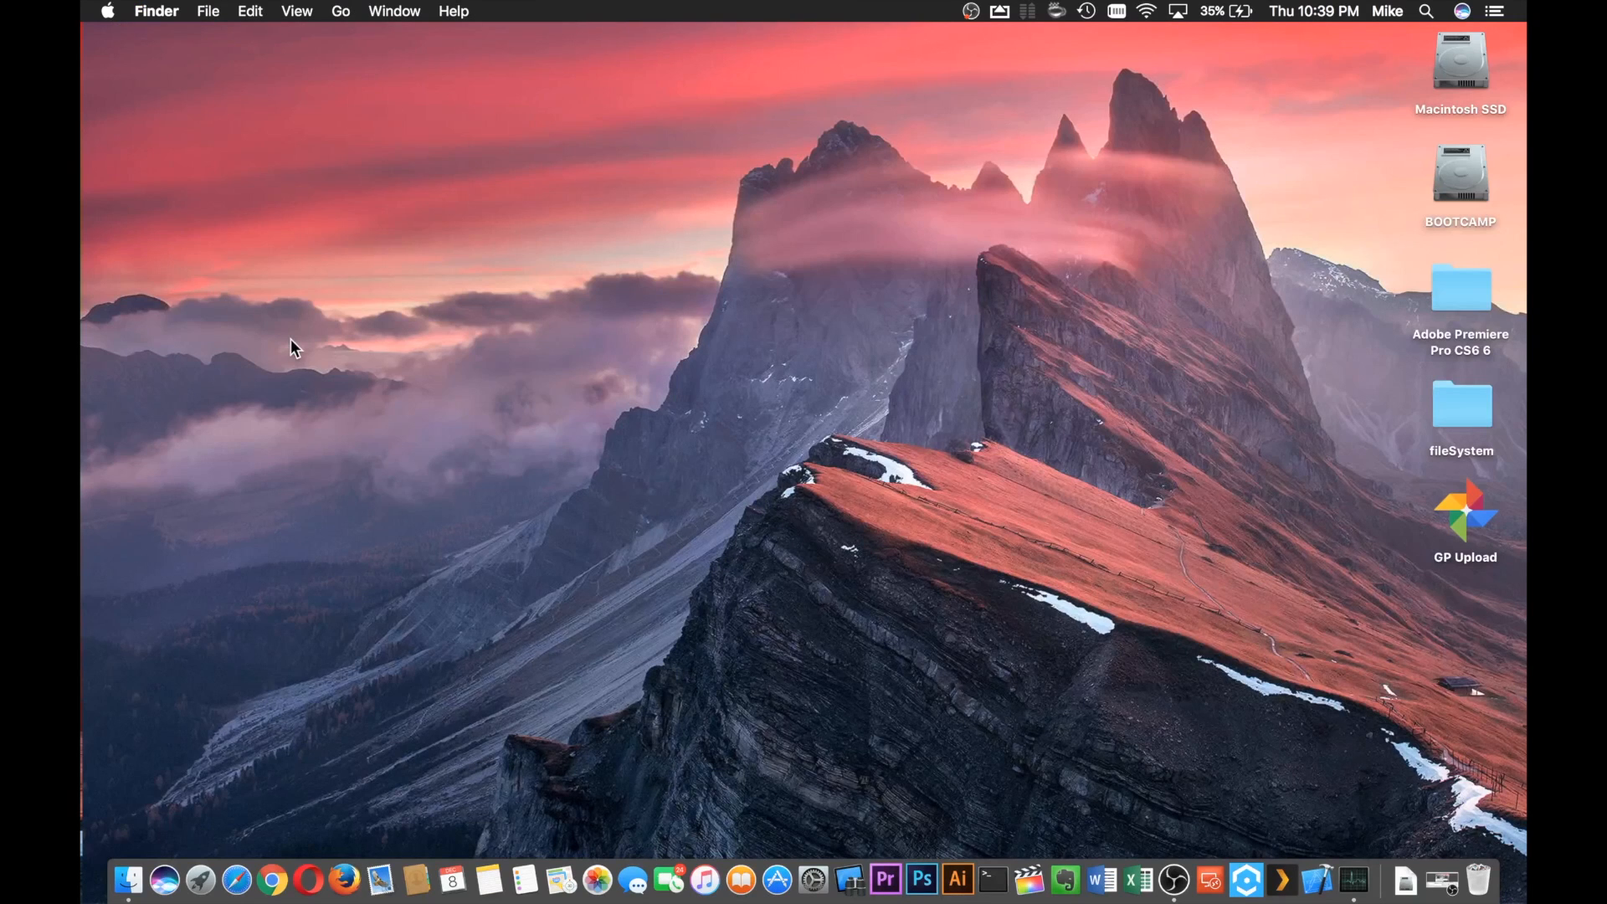